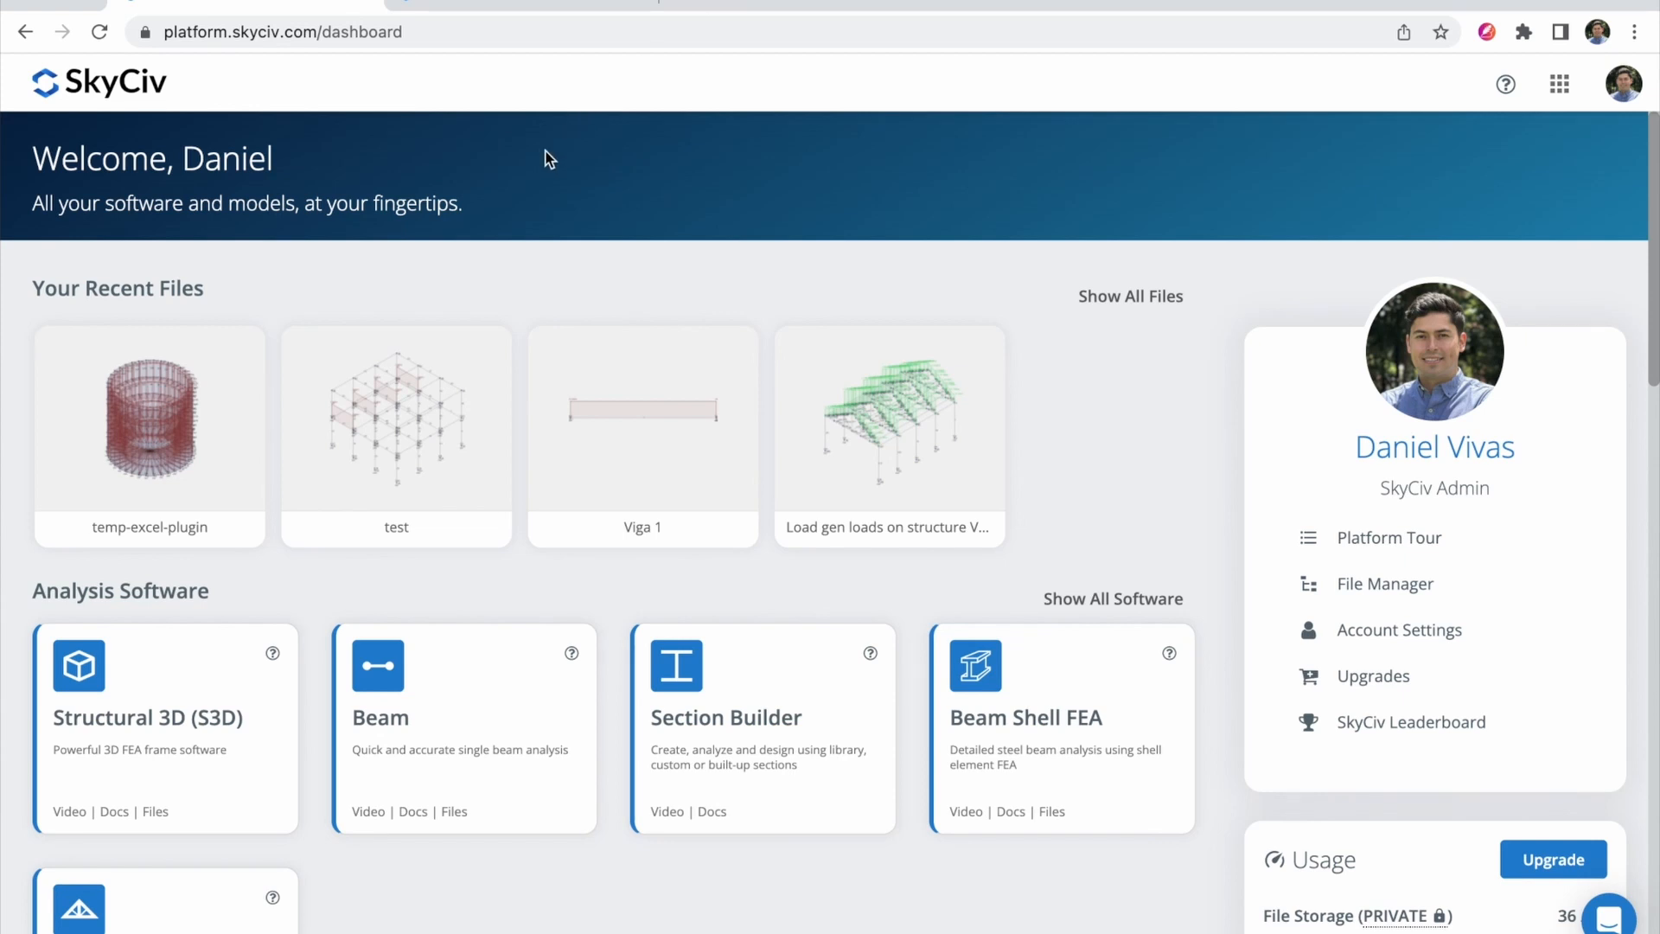
Step: Look over the Plugins page of the SkyCiv documentation
{"action": "left_click", "coordinate": [506, 4]}
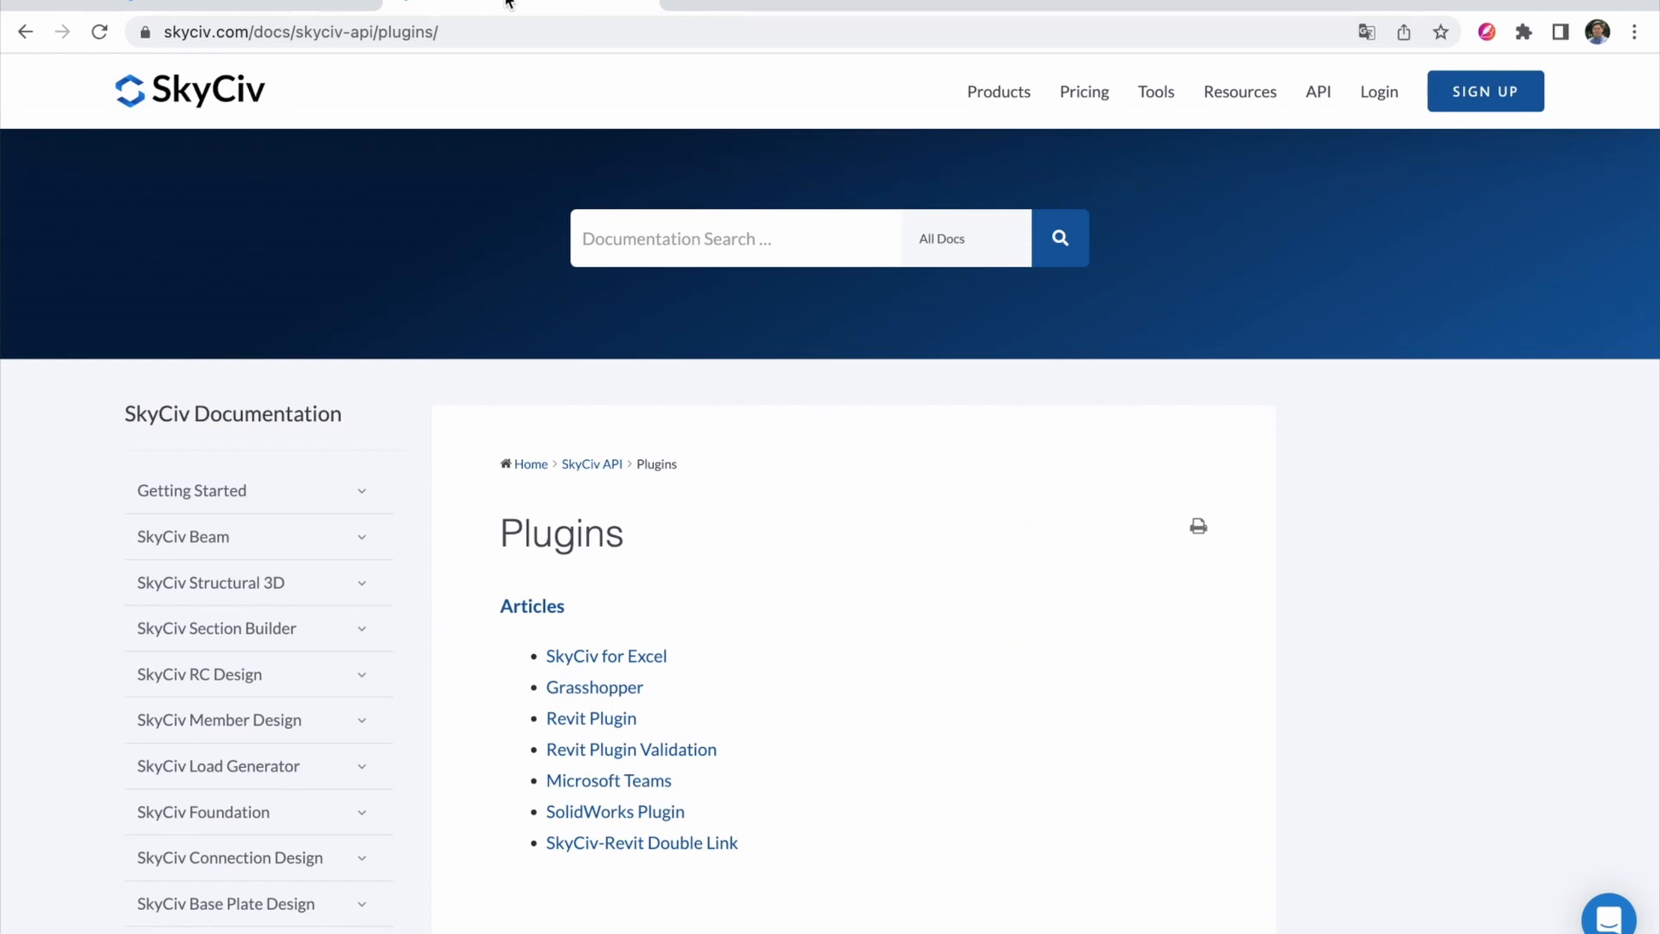
{"action": "scroll", "coordinate": [681, 481], "scroll_direction": "down", "scroll_amount": 3}
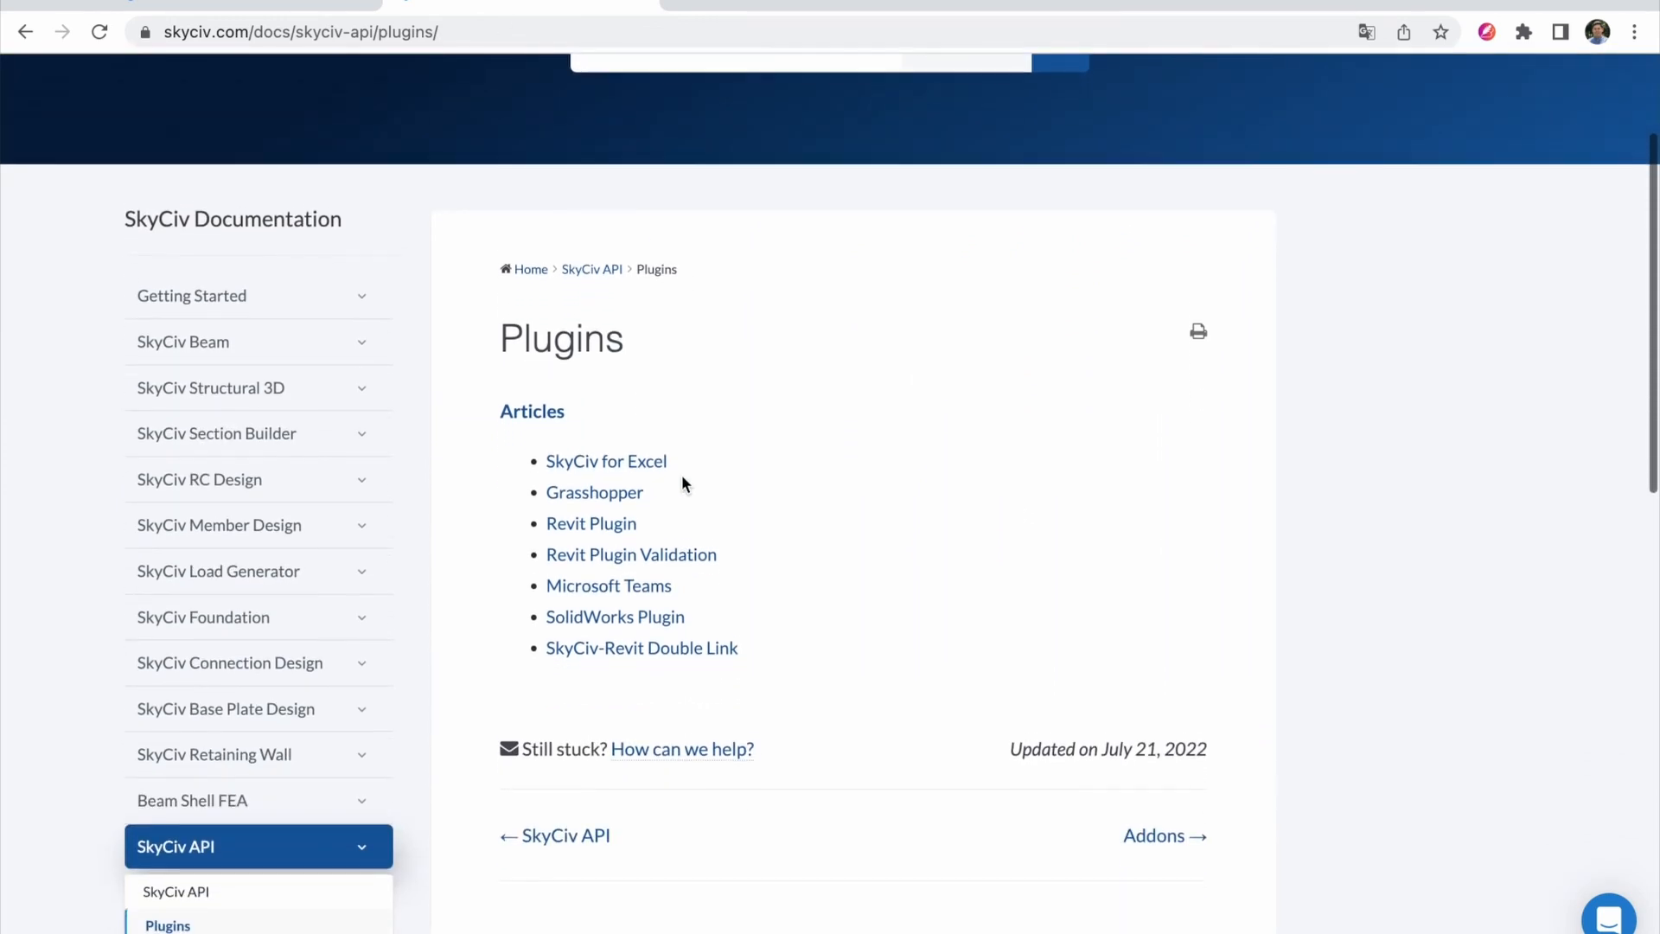
{"action": "scroll", "coordinate": [681, 478], "scroll_direction": "up", "scroll_amount": 3}
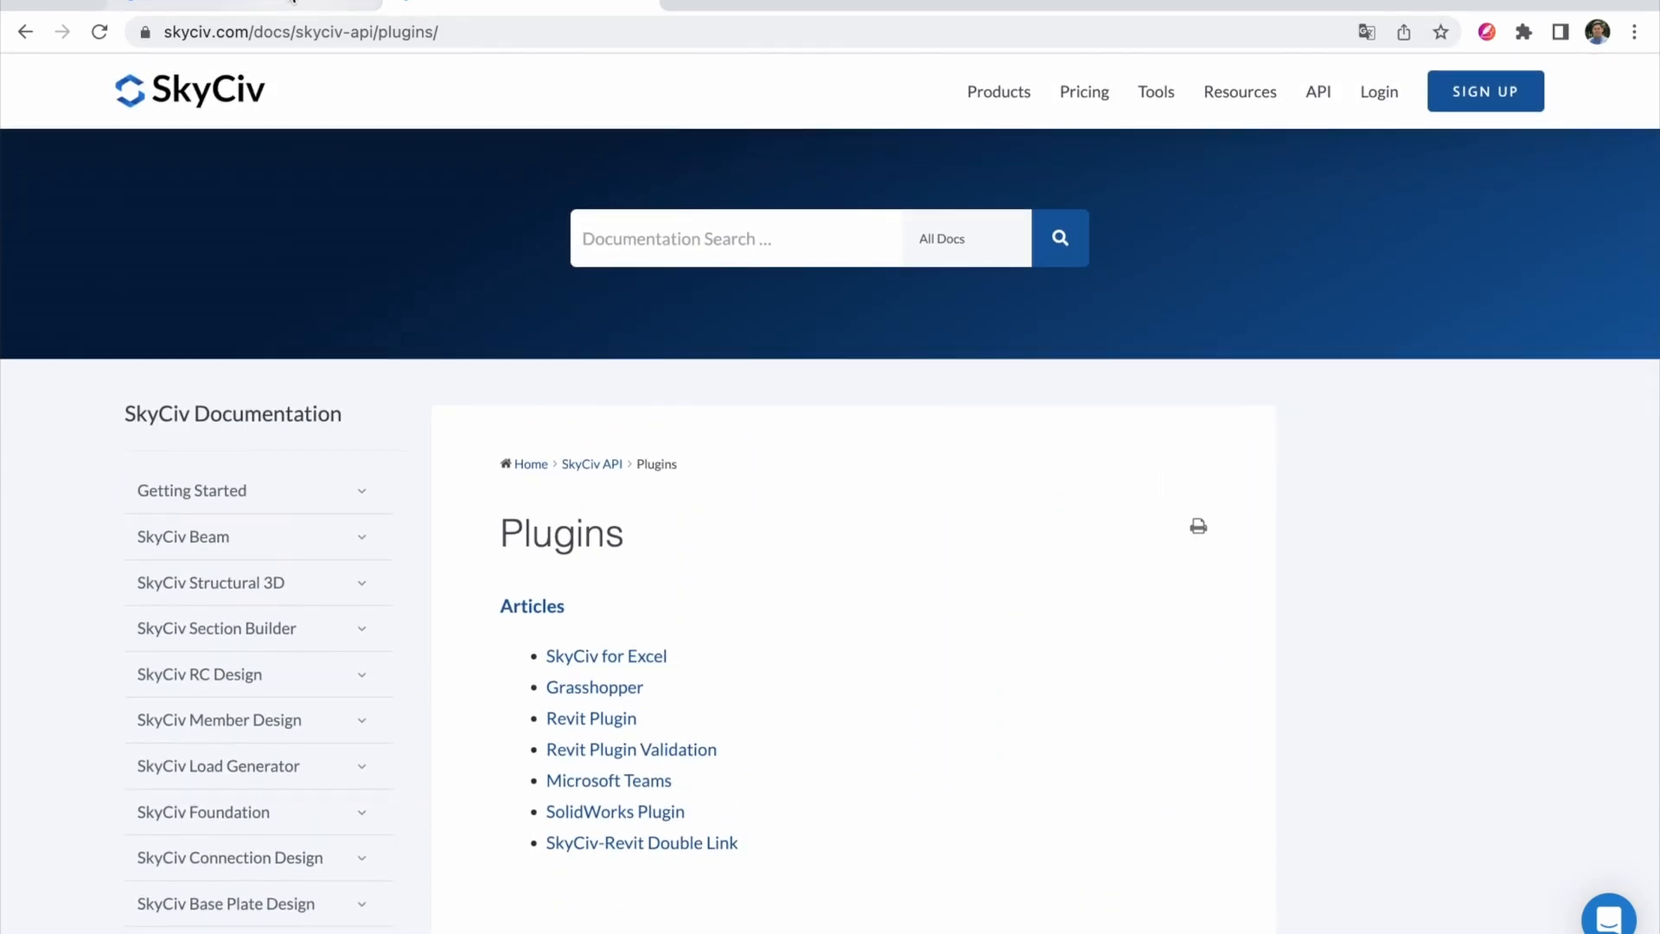
Step: Open the SkyCiv for Excel add-in from the dashboard's Apps and Plugins, then bring the blank Excel workbook forward
{"action": "left_click", "coordinate": [292, 3]}
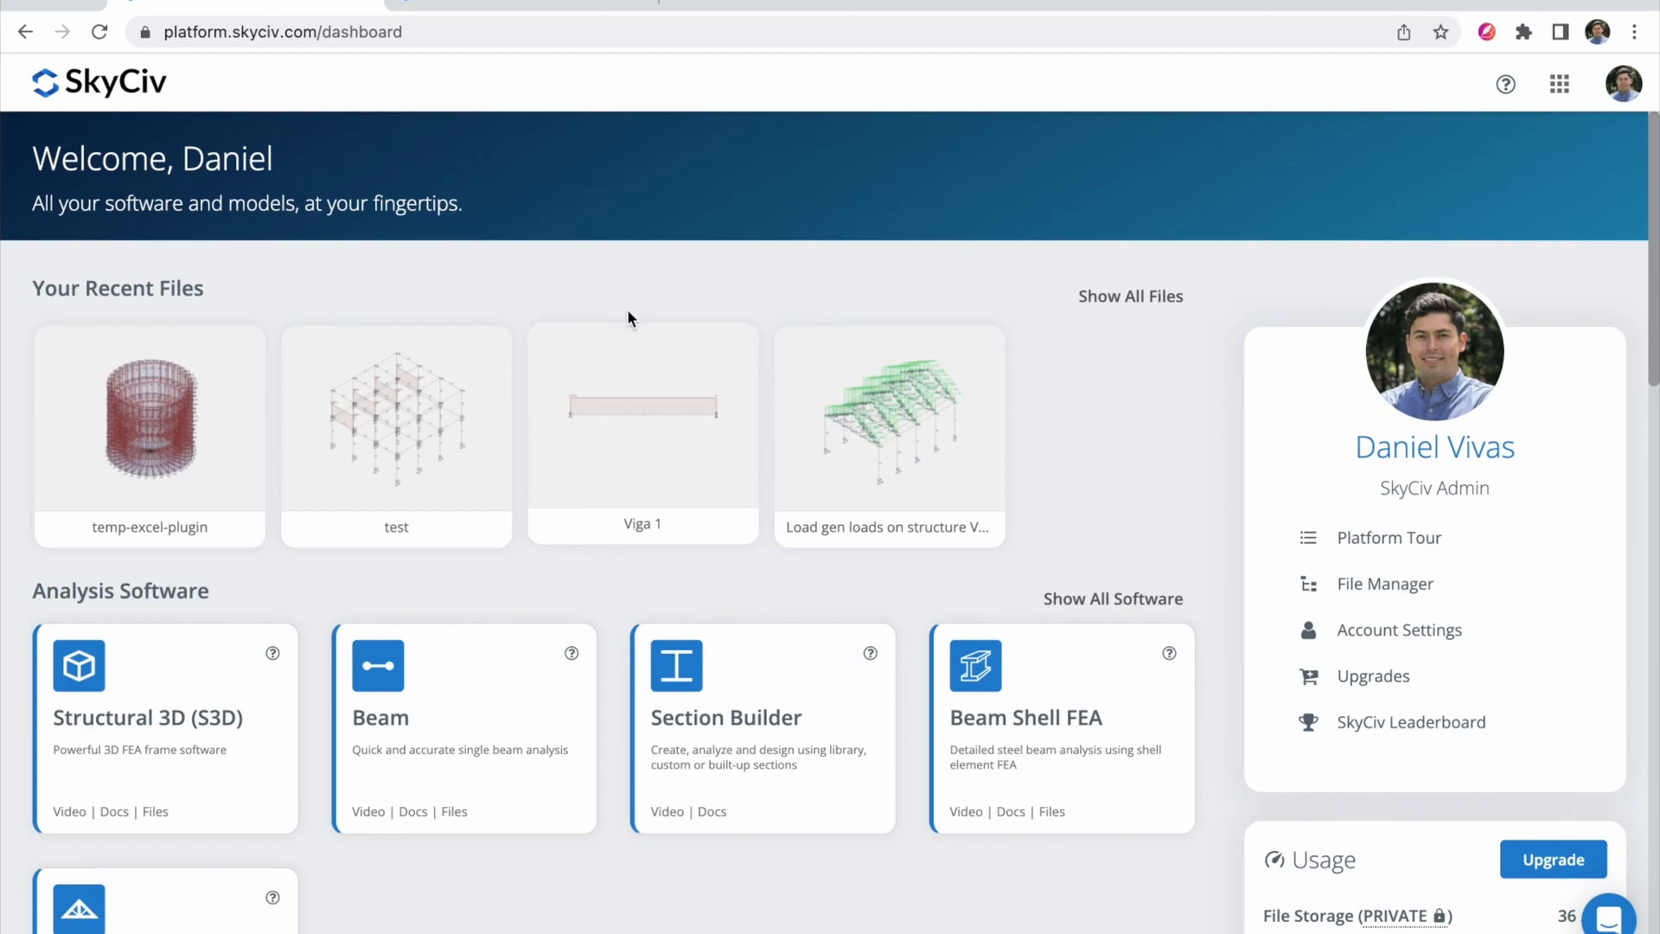
{"action": "scroll", "coordinate": [631, 285], "scroll_direction": "down", "scroll_amount": 10}
{"action": "scroll", "coordinate": [631, 285], "scroll_direction": "down", "scroll_amount": 9}
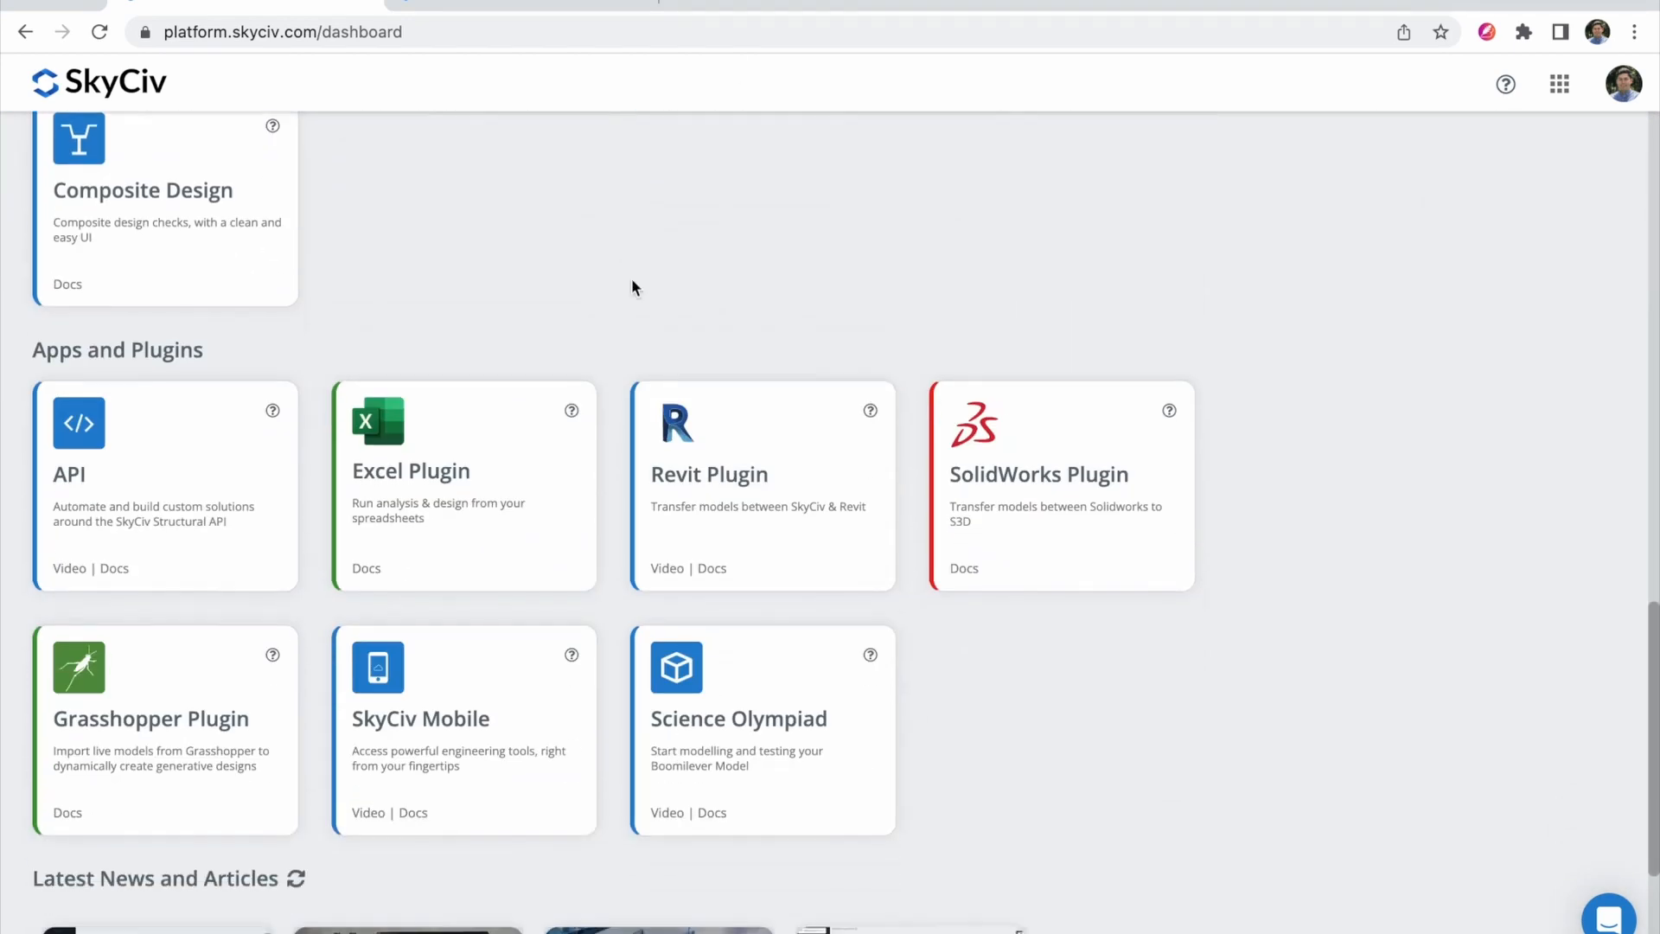
{"action": "scroll", "coordinate": [426, 286], "scroll_direction": "up", "scroll_amount": 1}
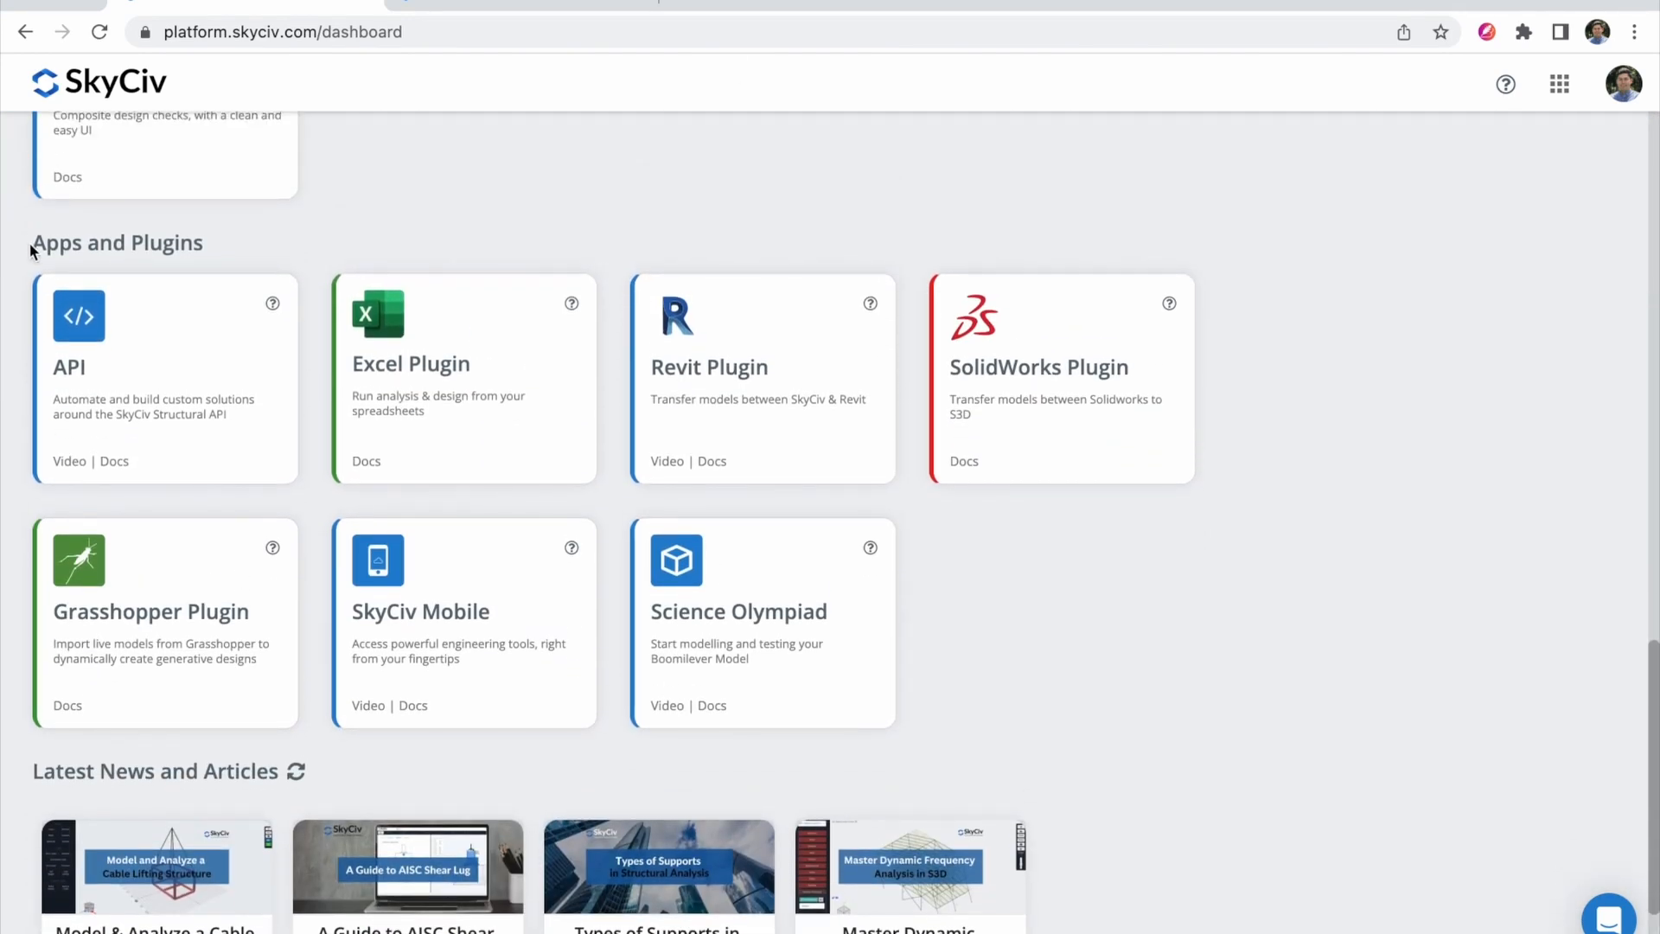
{"action": "left_click_drag", "start_coordinate": [31, 245], "coordinate": [208, 245]}
{"action": "left_click", "coordinate": [303, 250]}
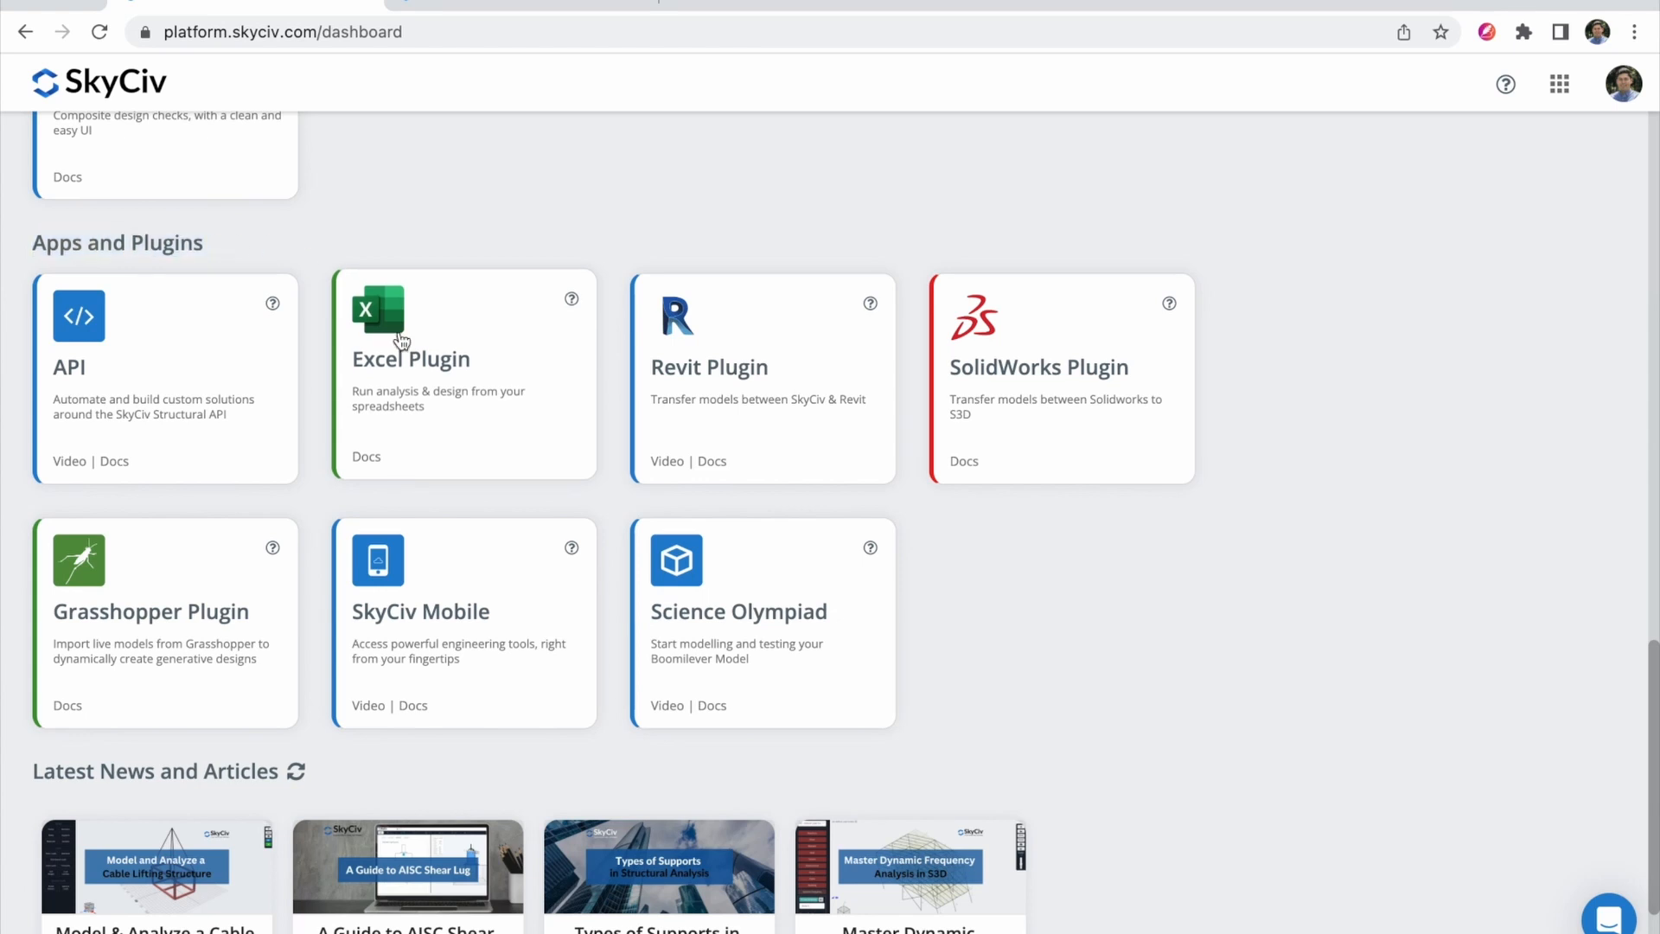
{"action": "left_click", "coordinate": [446, 360]}
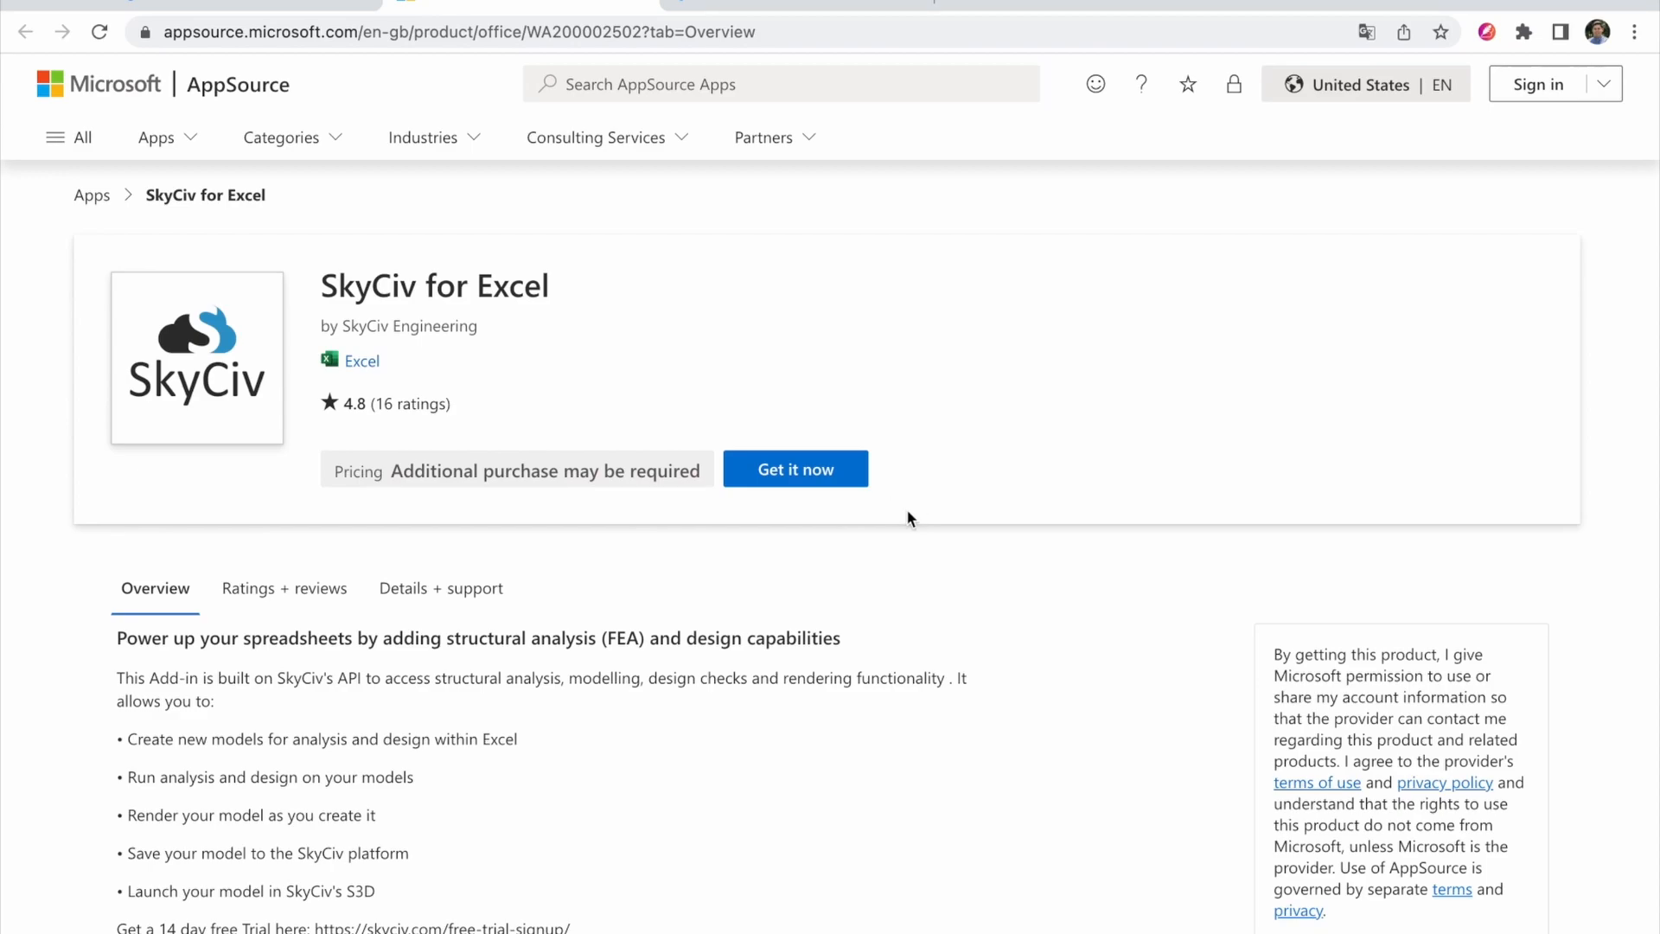
{"action": "key", "text": "ctrl+Up"}
{"action": "left_click", "coordinate": [582, 341]}
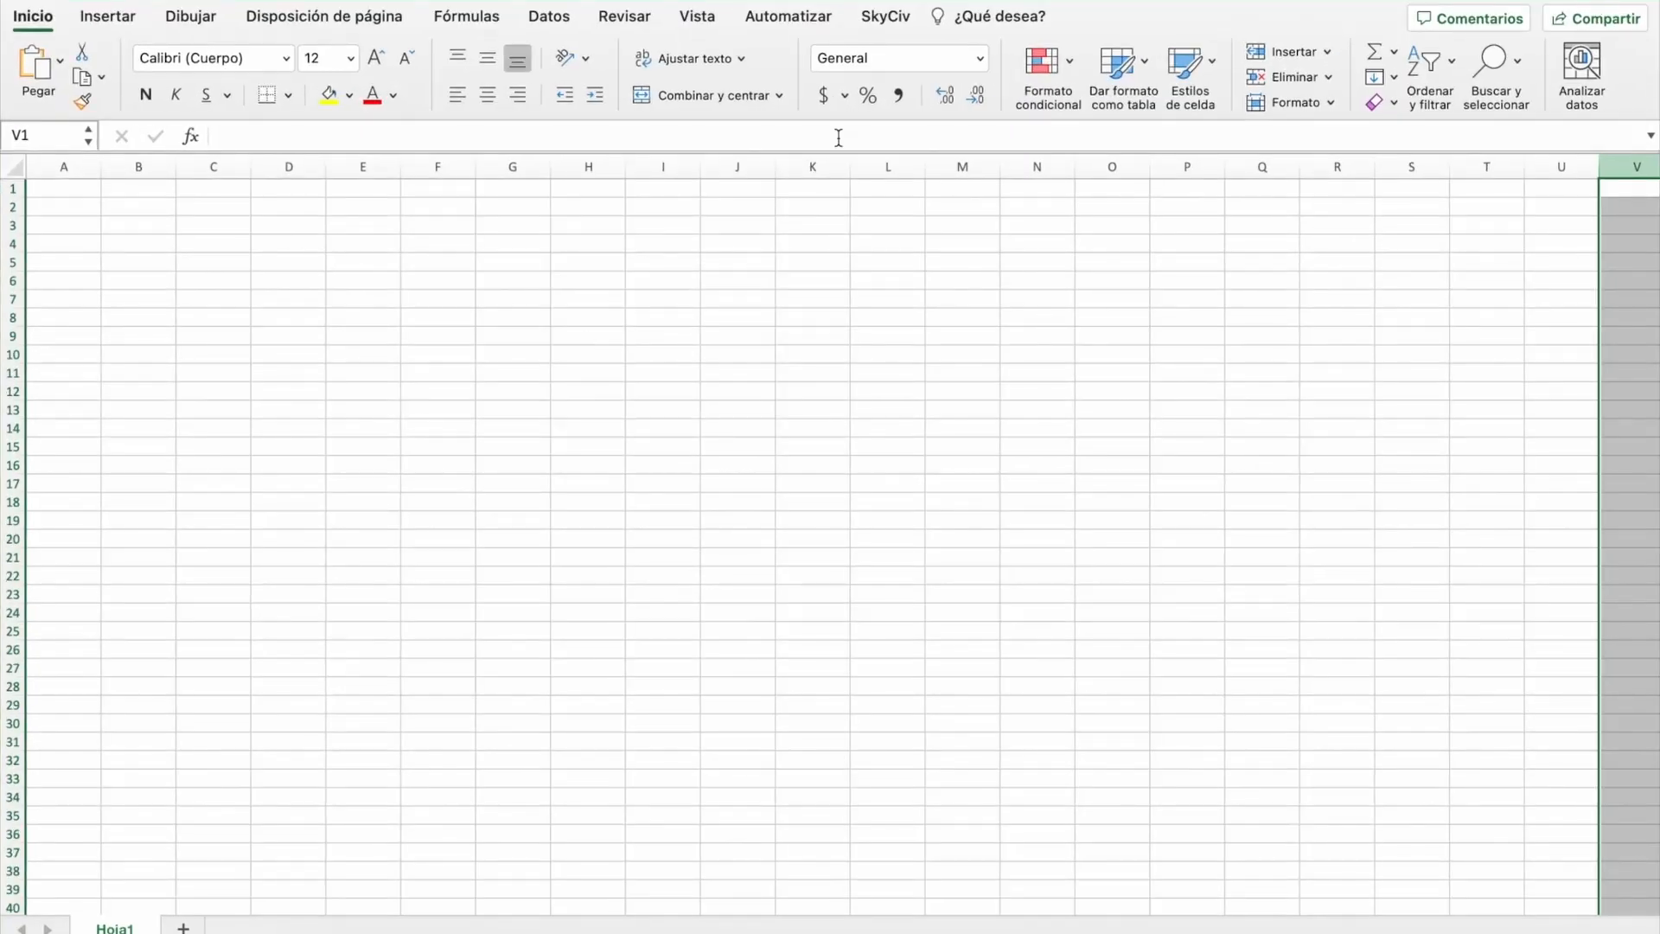
Step: Open SkyCiv Settings from the SkyCiv ribbon tab and enter the account e-mail as username
{"action": "left_click", "coordinate": [875, 19]}
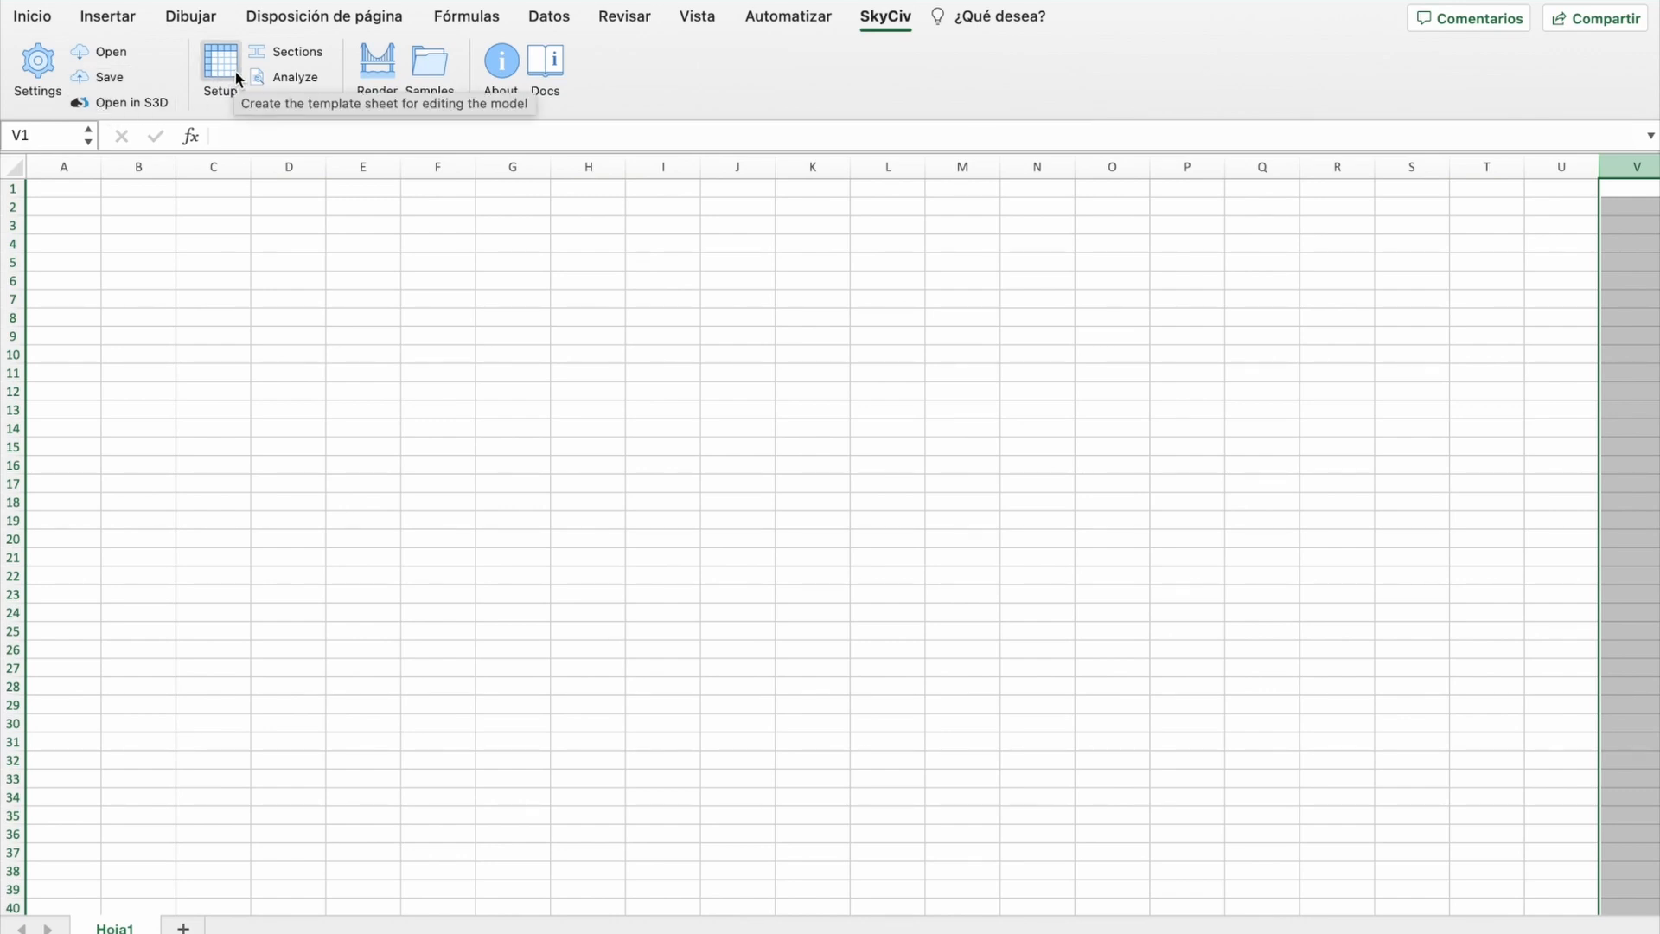
{"action": "left_click", "coordinate": [38, 78]}
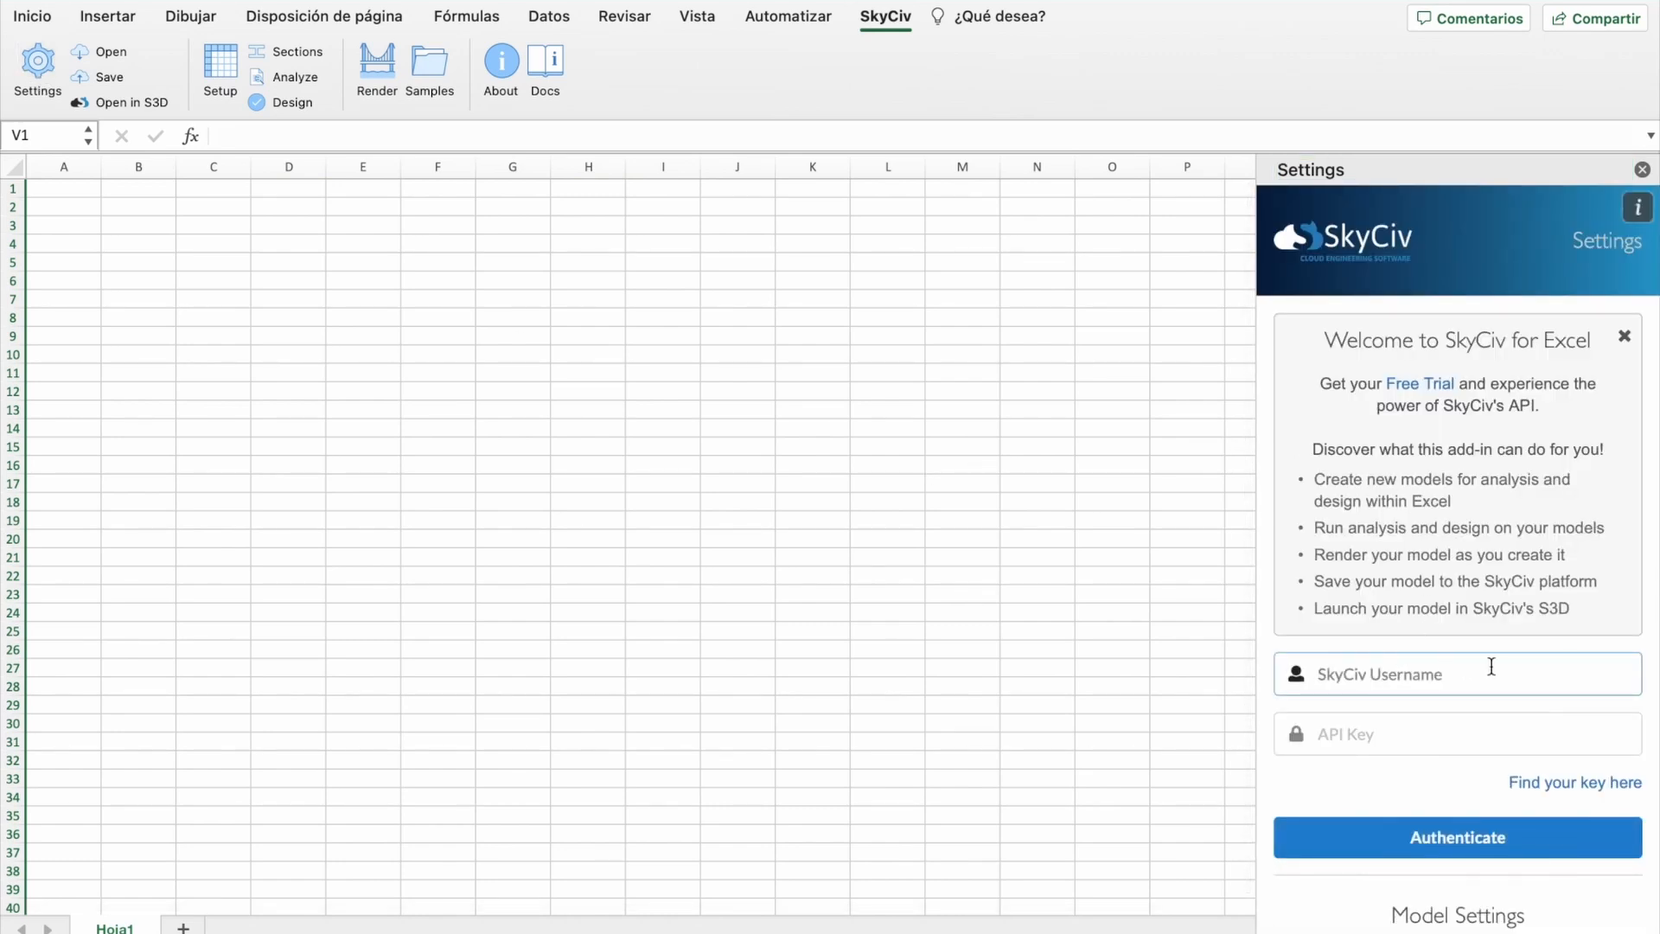
{"action": "left_click", "coordinate": [1438, 740]}
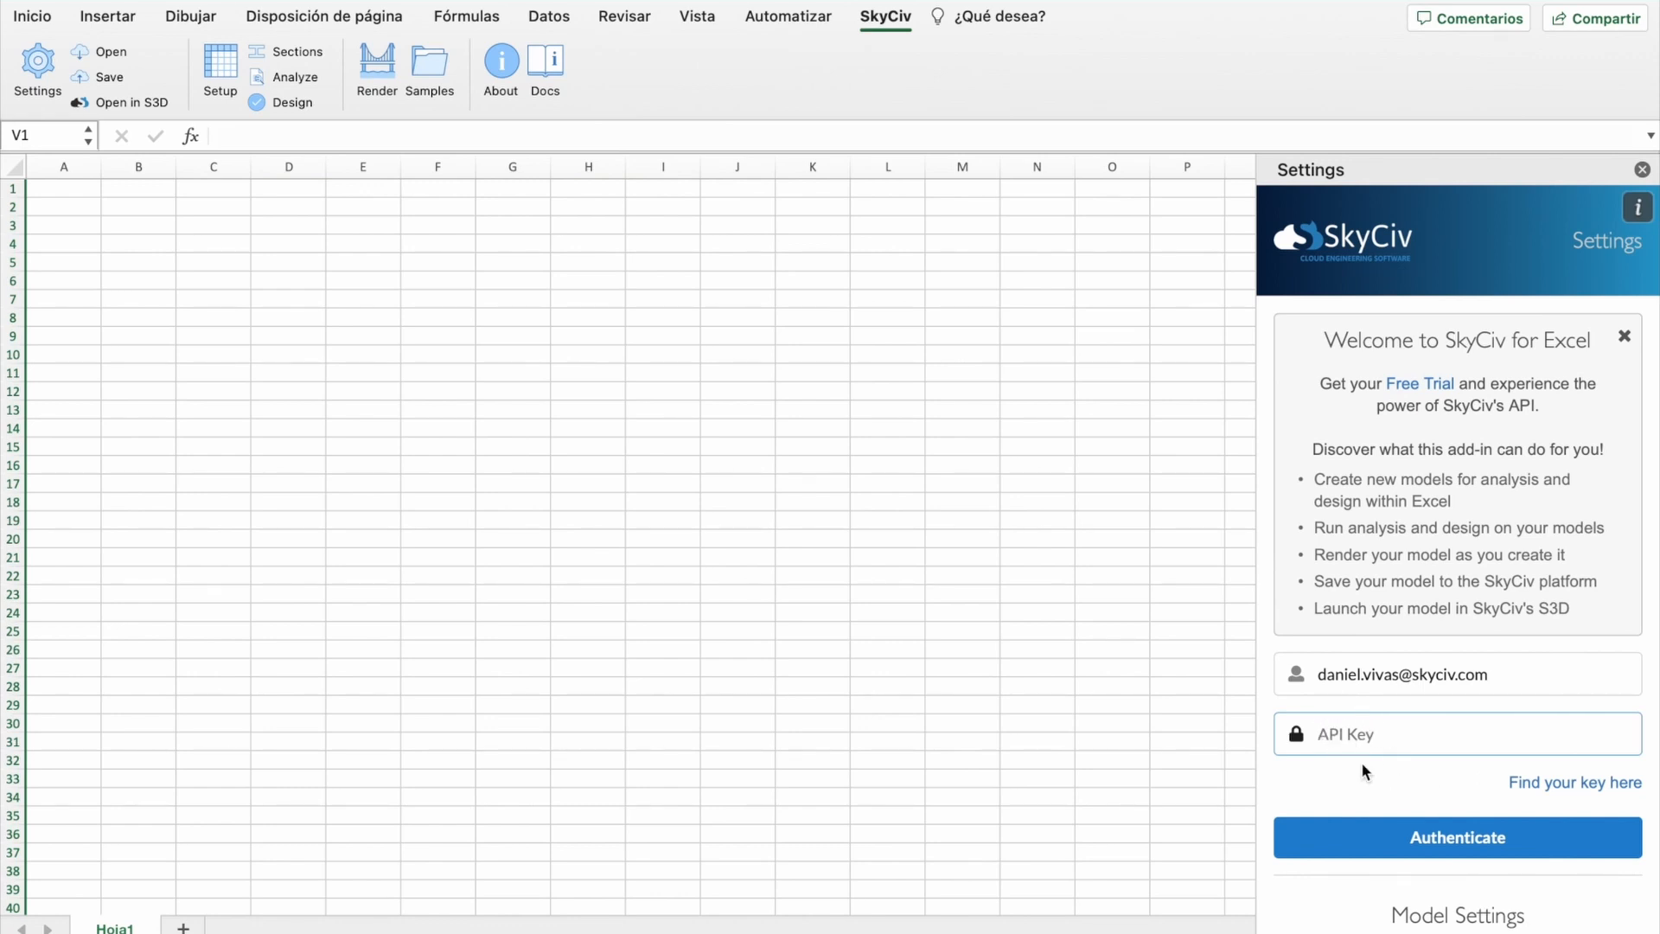
Step: Log in on the SkyCiv account page with the account e-mail and password, and copy the API key
{"action": "left_click", "coordinate": [1567, 783]}
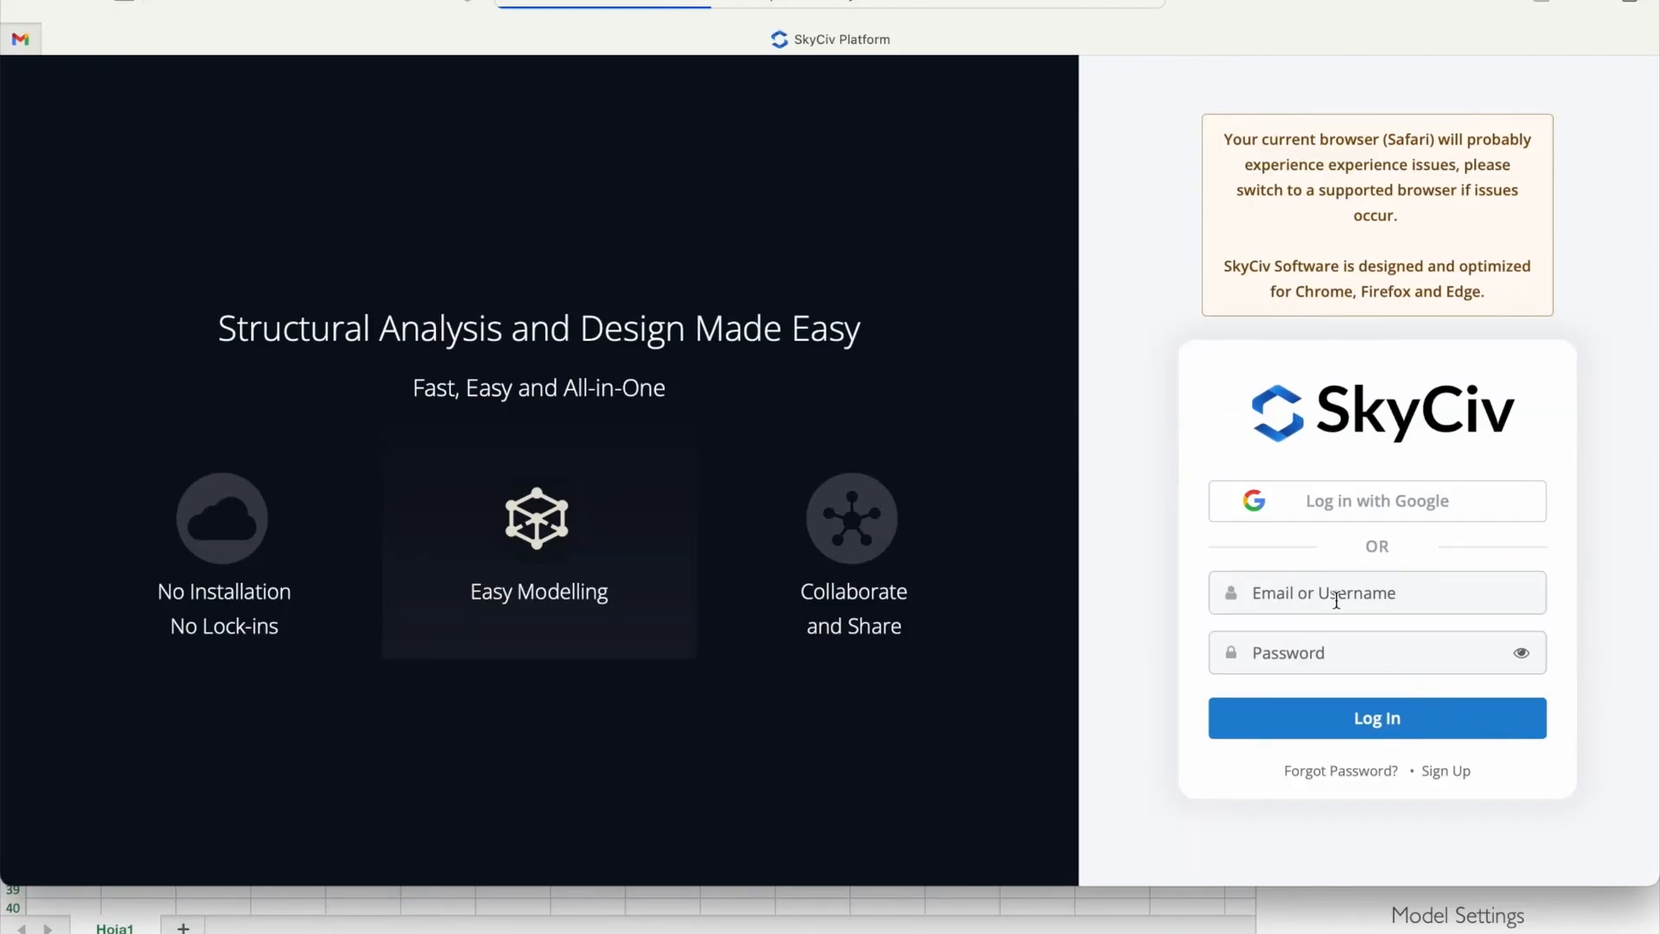
{"action": "left_click", "coordinate": [1336, 600]}
{"action": "key", "text": "Tab"}
{"action": "type", "text": "••••••••"}
{"action": "key", "text": "Return"}
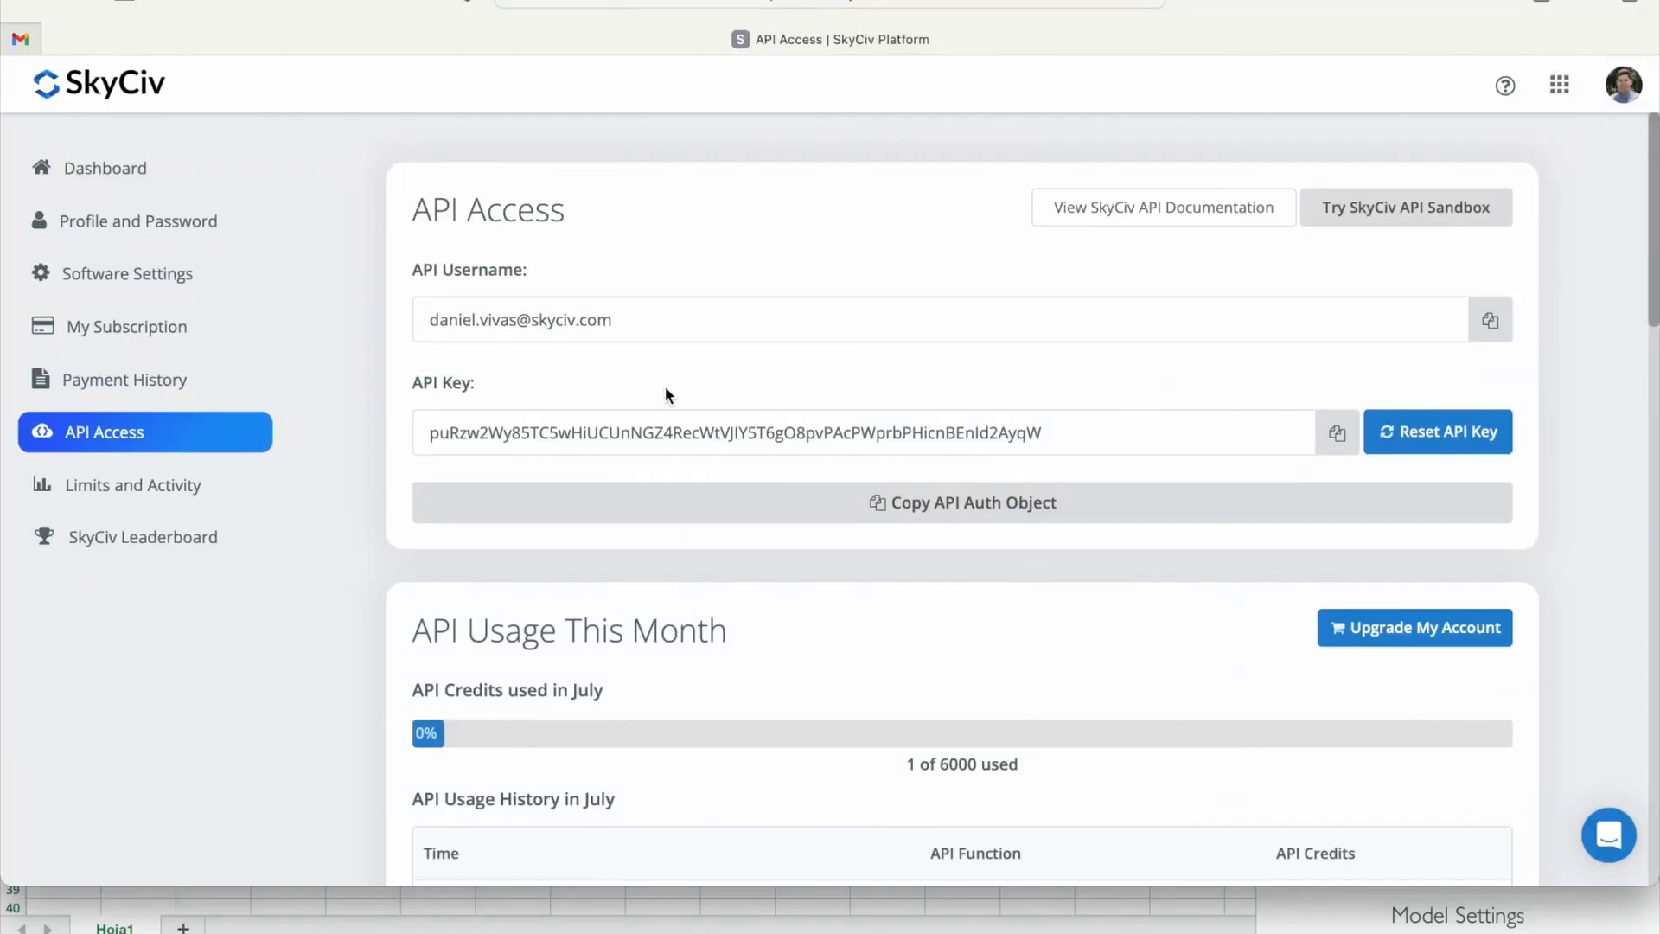
{"action": "left_click_drag", "start_coordinate": [417, 382], "coordinate": [482, 386]}
{"action": "left_click", "coordinate": [1072, 359]}
{"action": "left_click", "coordinate": [1338, 433]}
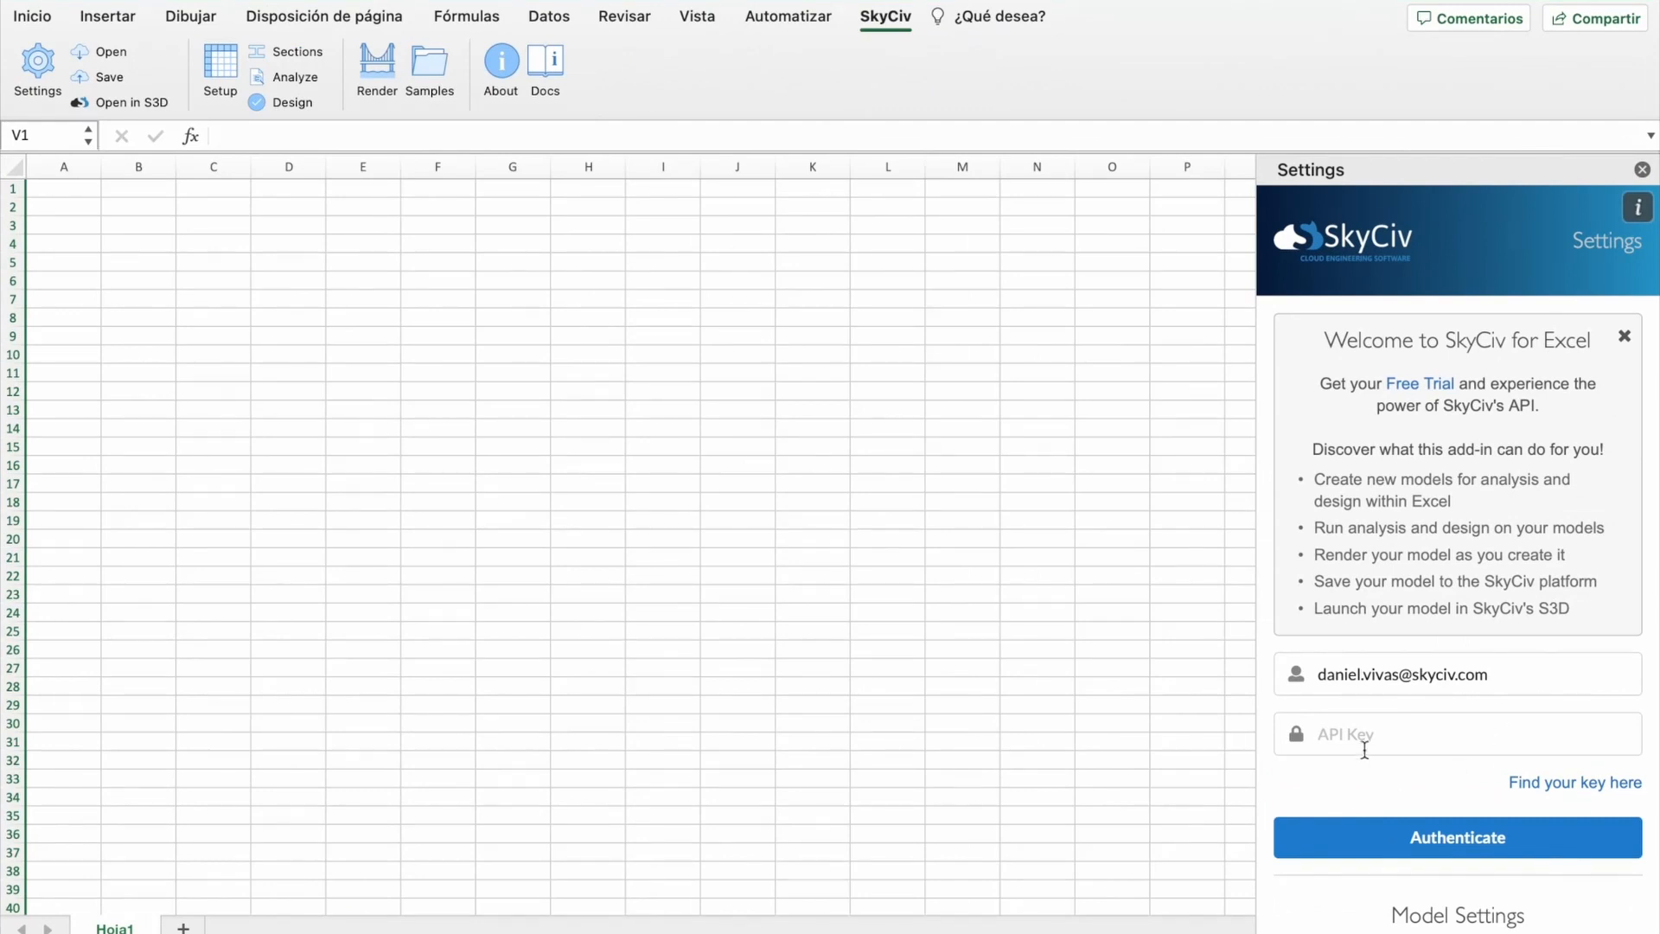
Step: Paste the API key into the API Key field and authenticate the add-in
{"action": "left_click", "coordinate": [1375, 743]}
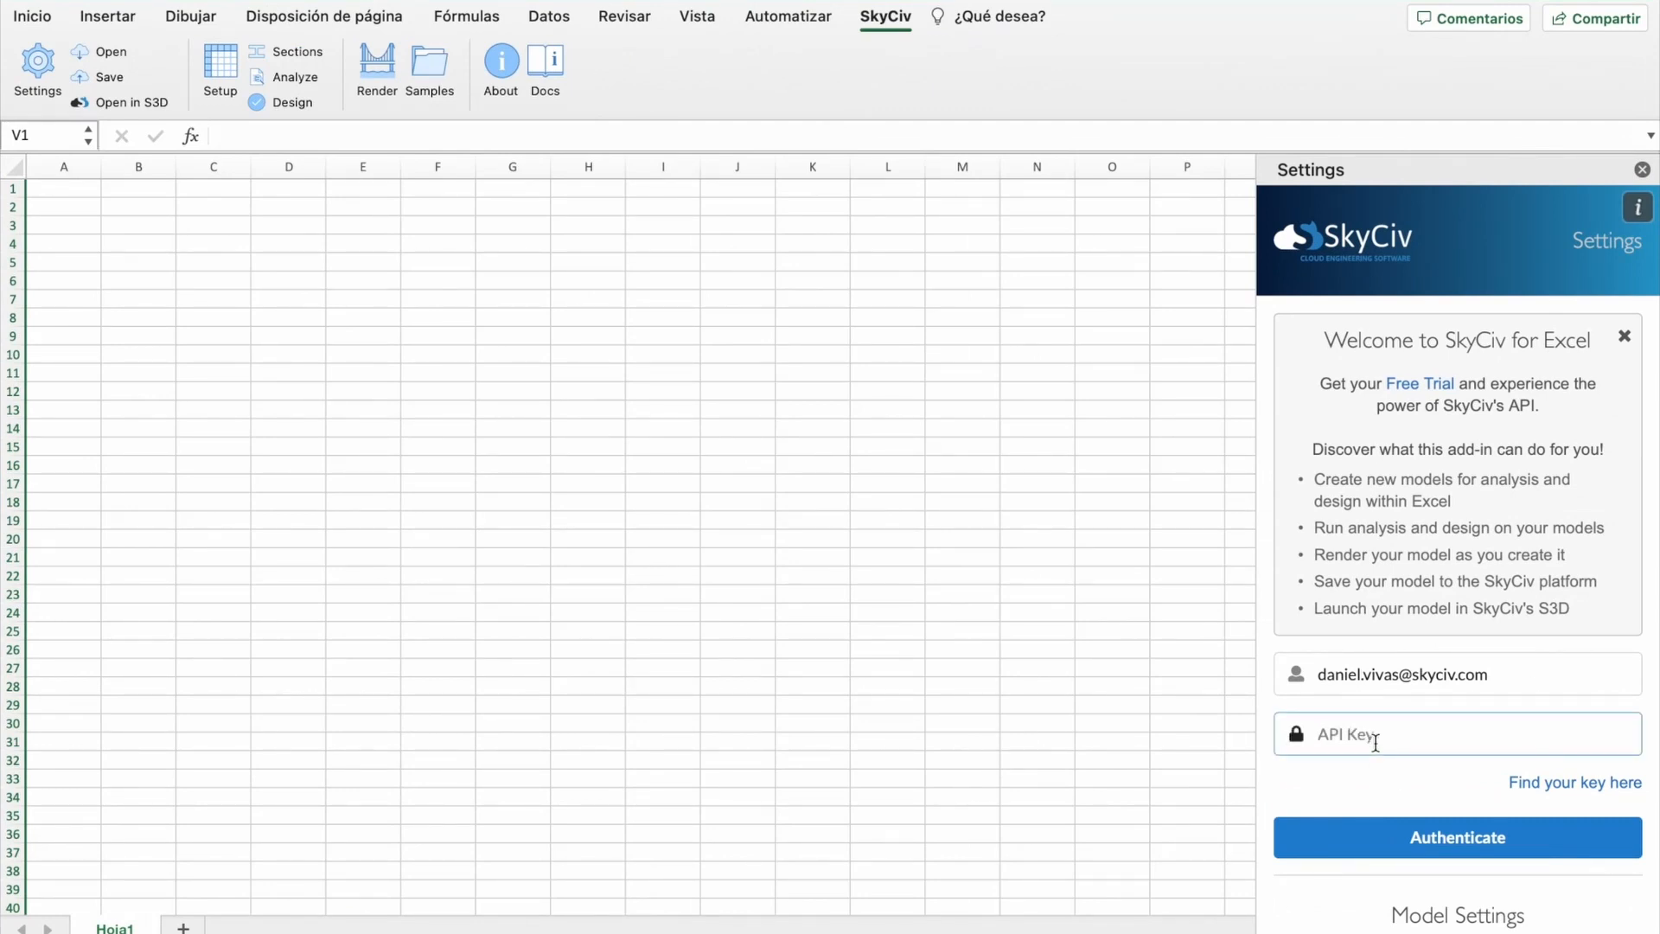
{"action": "key", "text": "super+v"}
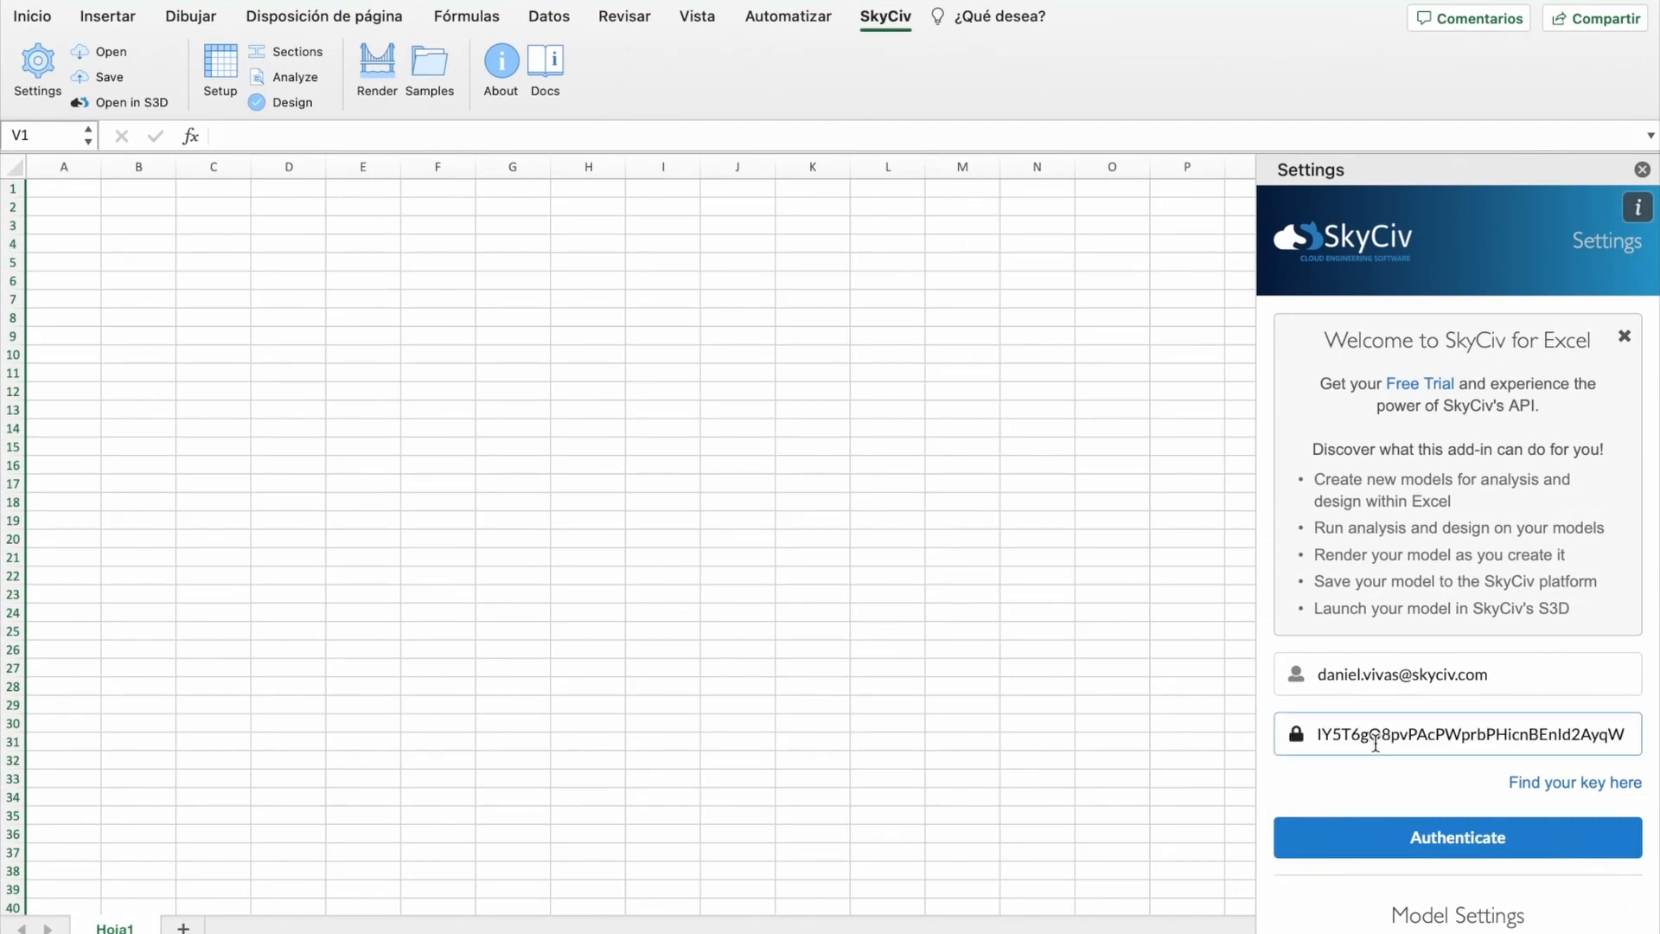
{"action": "left_click", "coordinate": [1470, 849]}
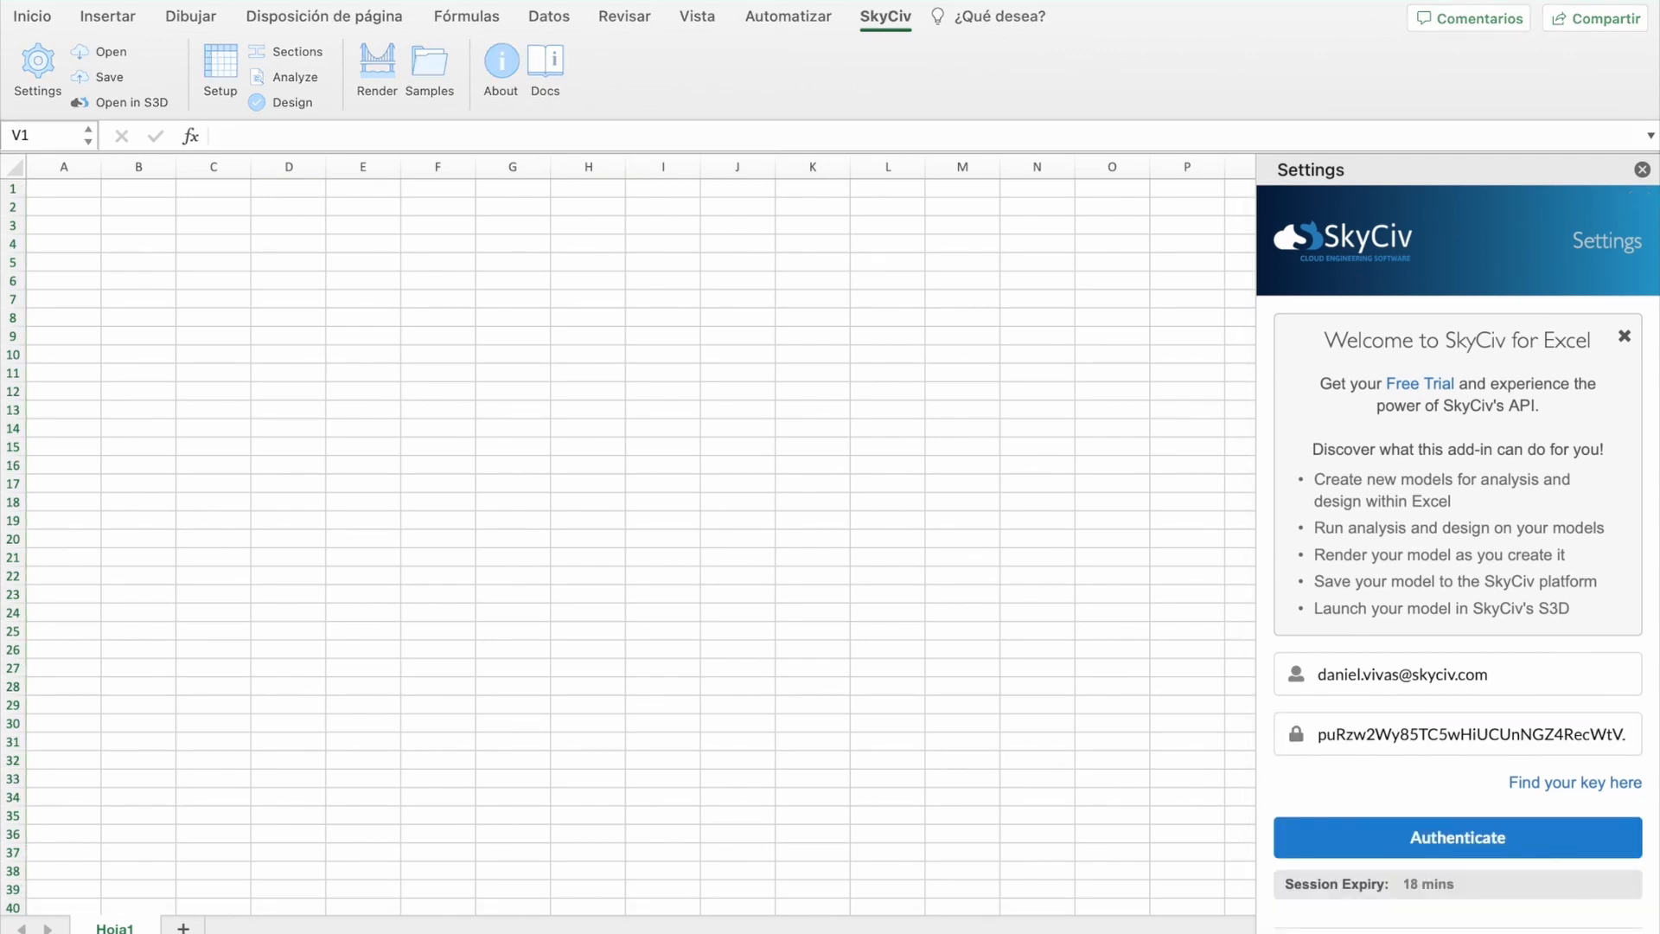
Step: Review Model Settings to confirm metric units: m, mm, mpa, kg/m3, kn
{"action": "scroll", "coordinate": [1393, 784], "scroll_direction": "down", "scroll_amount": 10}
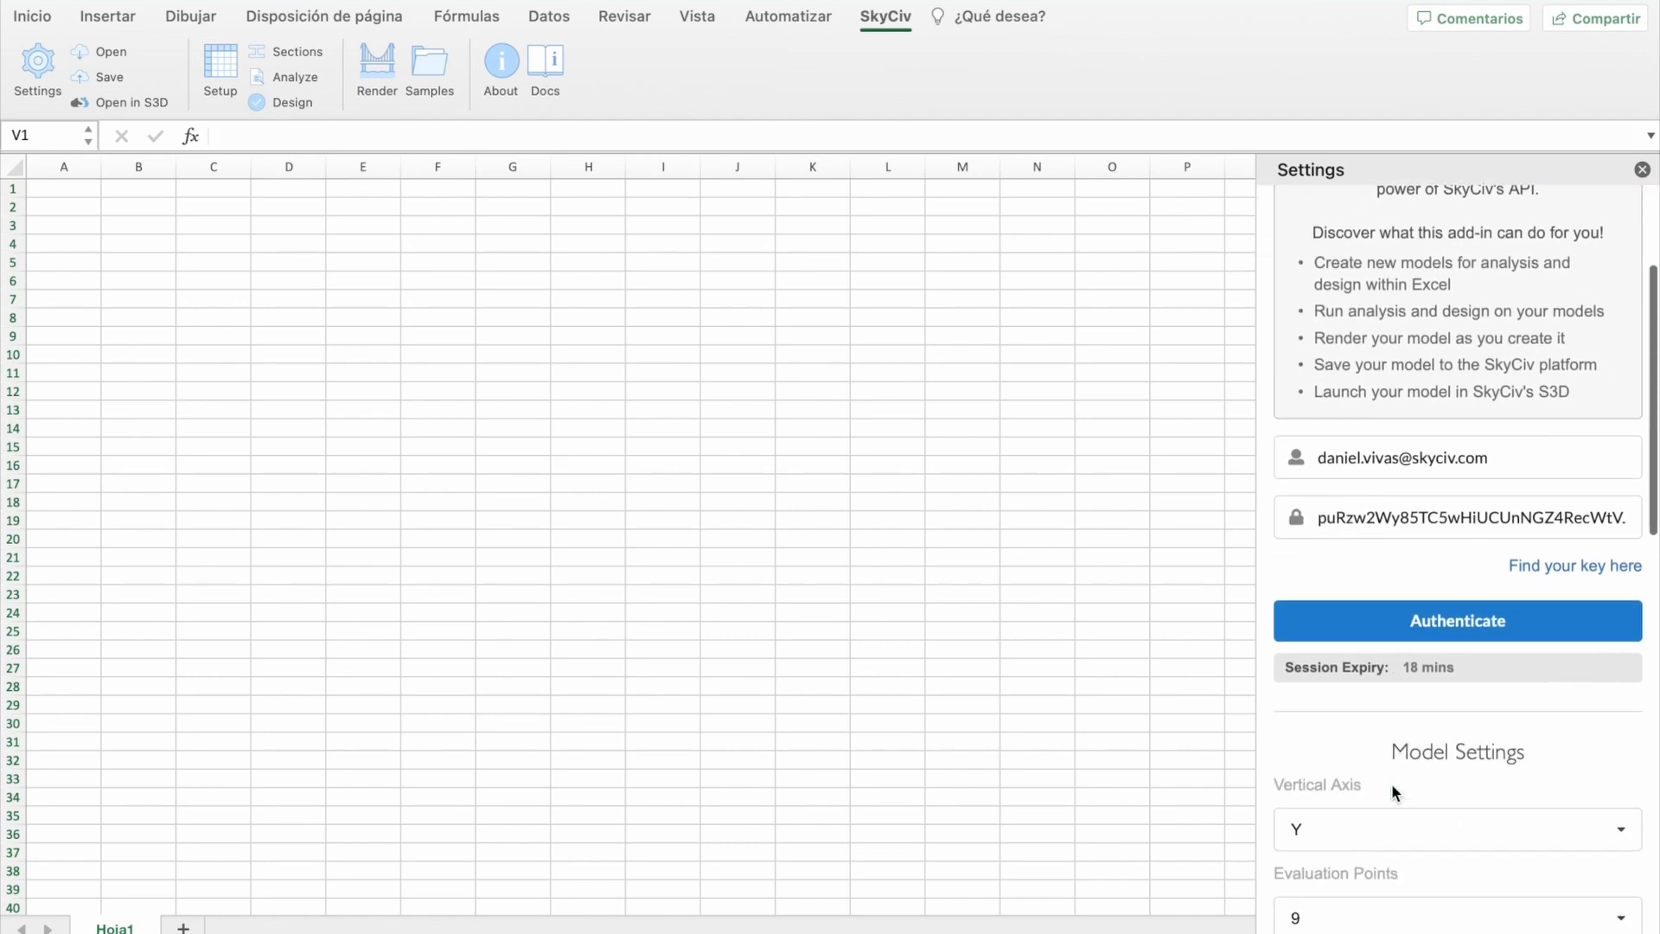
{"action": "scroll", "coordinate": [1393, 784], "scroll_direction": "down", "scroll_amount": 2}
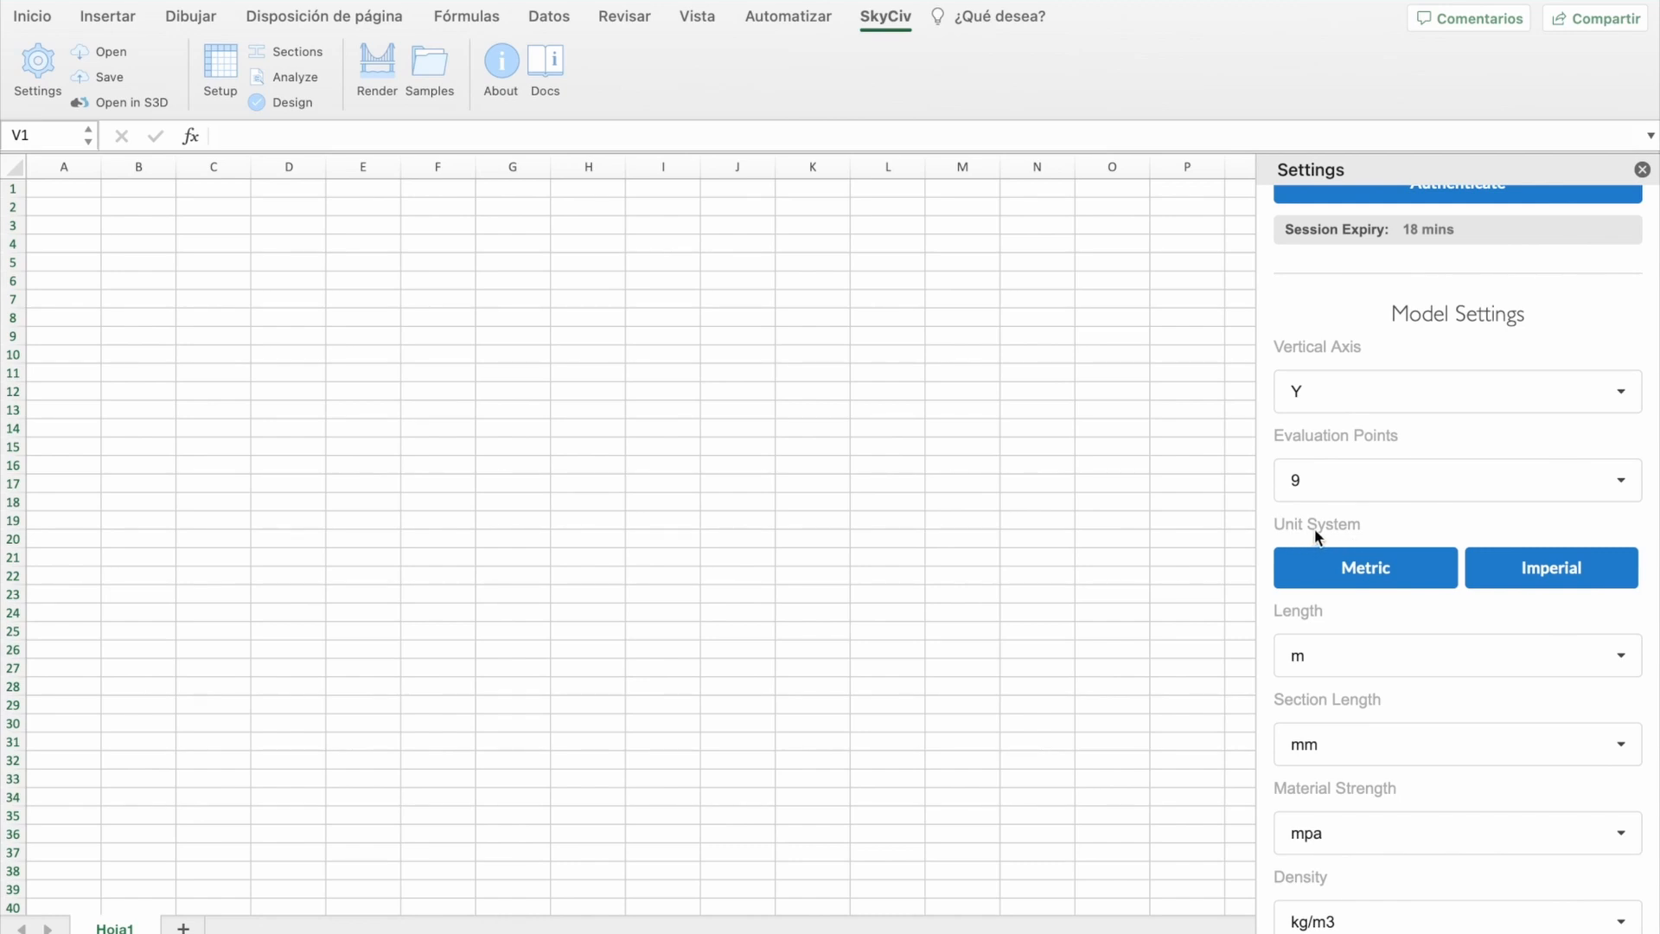
{"action": "scroll", "coordinate": [1265, 598], "scroll_direction": "down", "scroll_amount": 6}
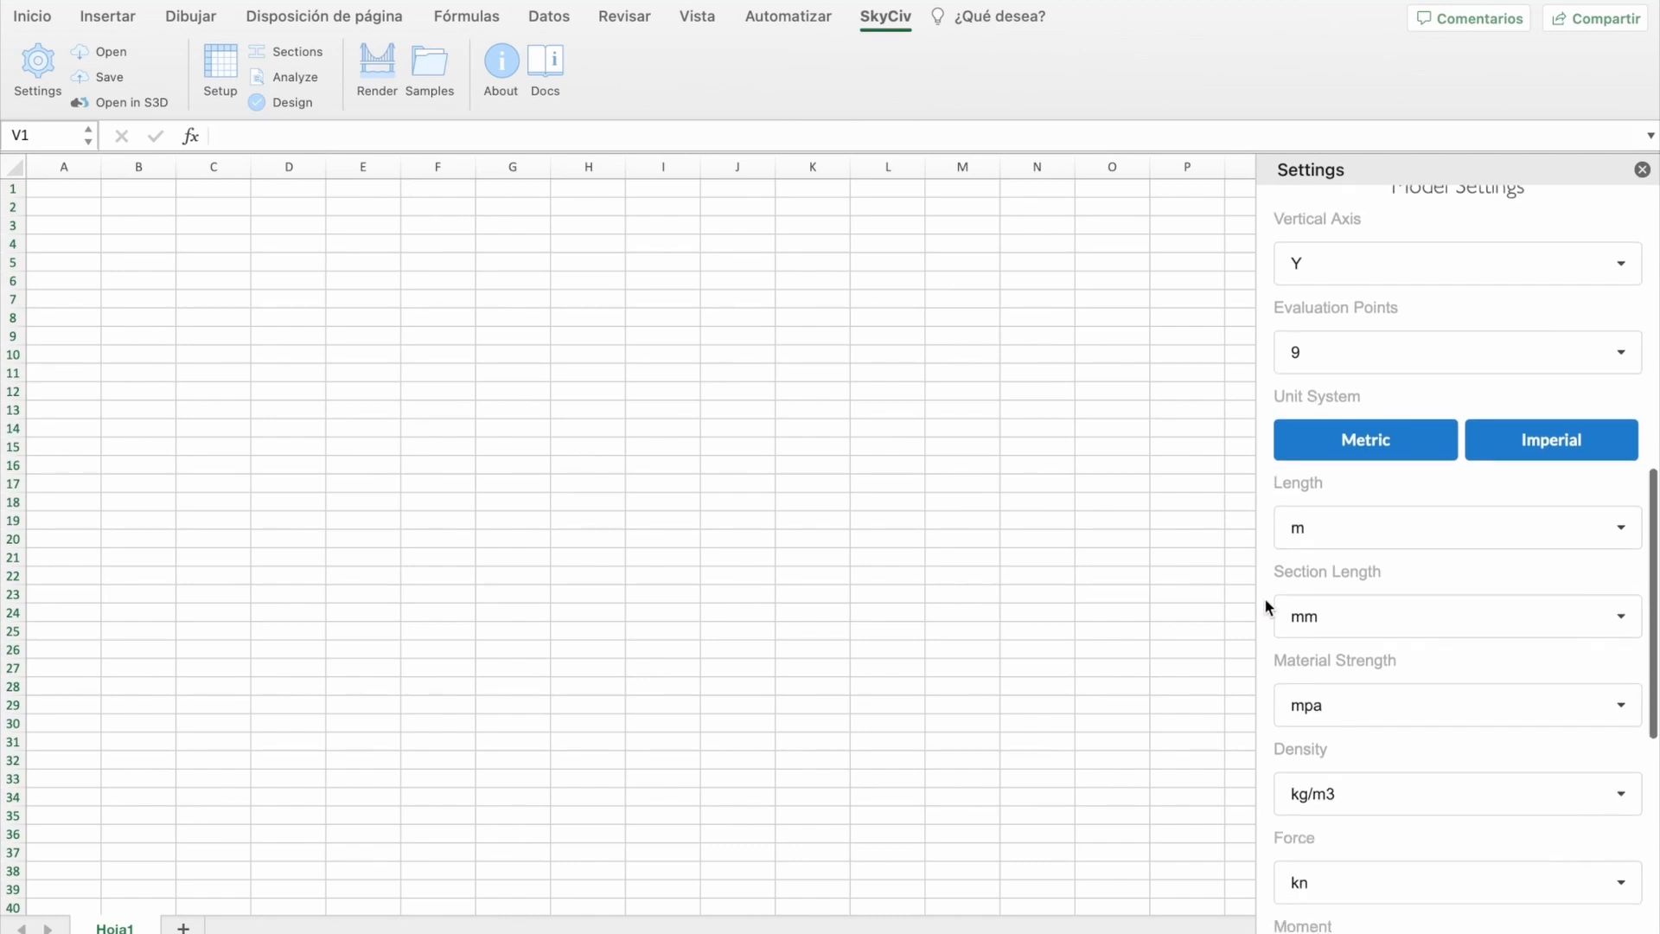
{"action": "scroll", "coordinate": [1265, 598], "scroll_direction": "up", "scroll_amount": 4}
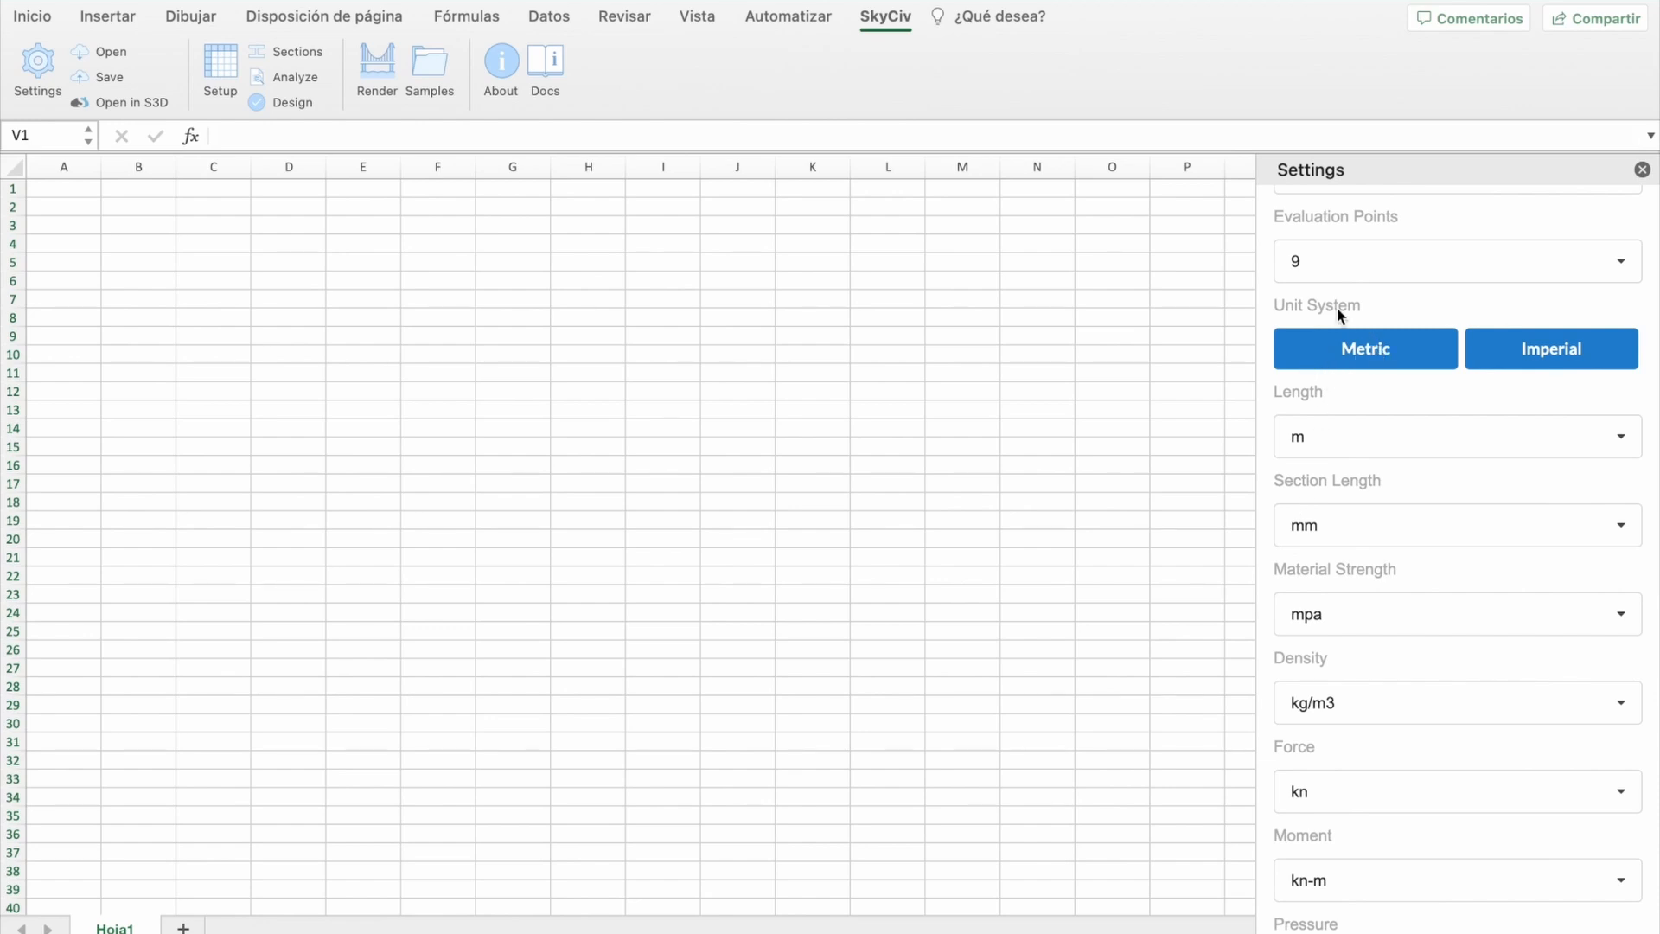
{"action": "scroll", "coordinate": [1336, 356], "scroll_direction": "up", "scroll_amount": 5}
{"action": "scroll", "coordinate": [1263, 650], "scroll_direction": "down", "scroll_amount": 10}
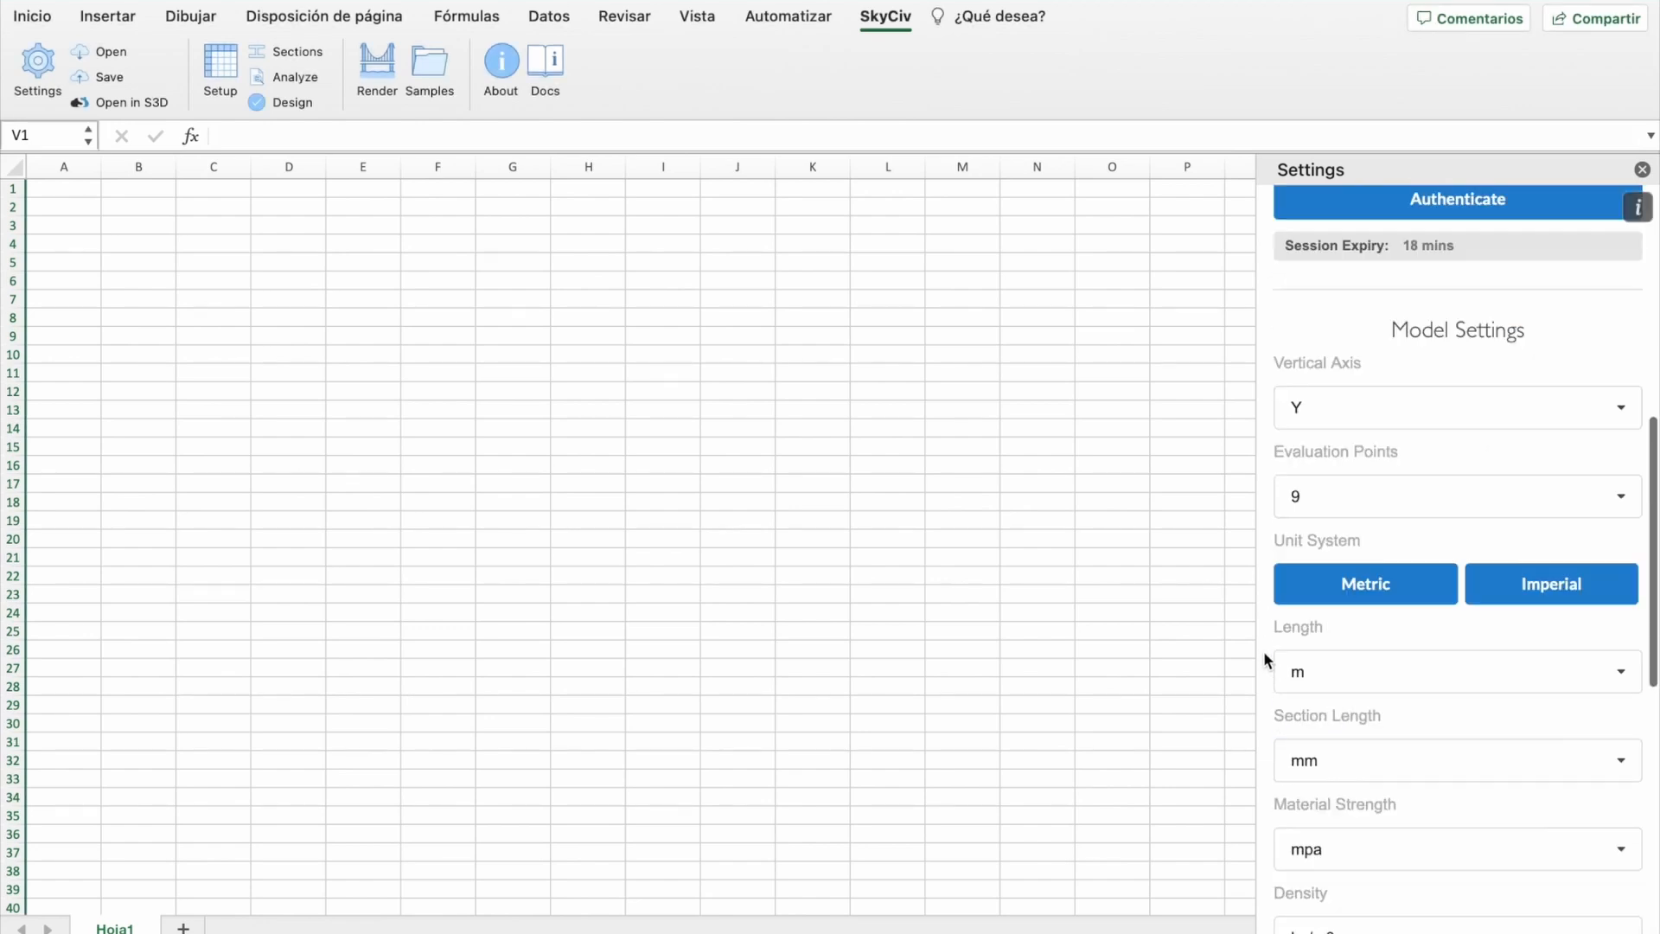
{"action": "scroll", "coordinate": [1266, 640], "scroll_direction": "up", "scroll_amount": 10}
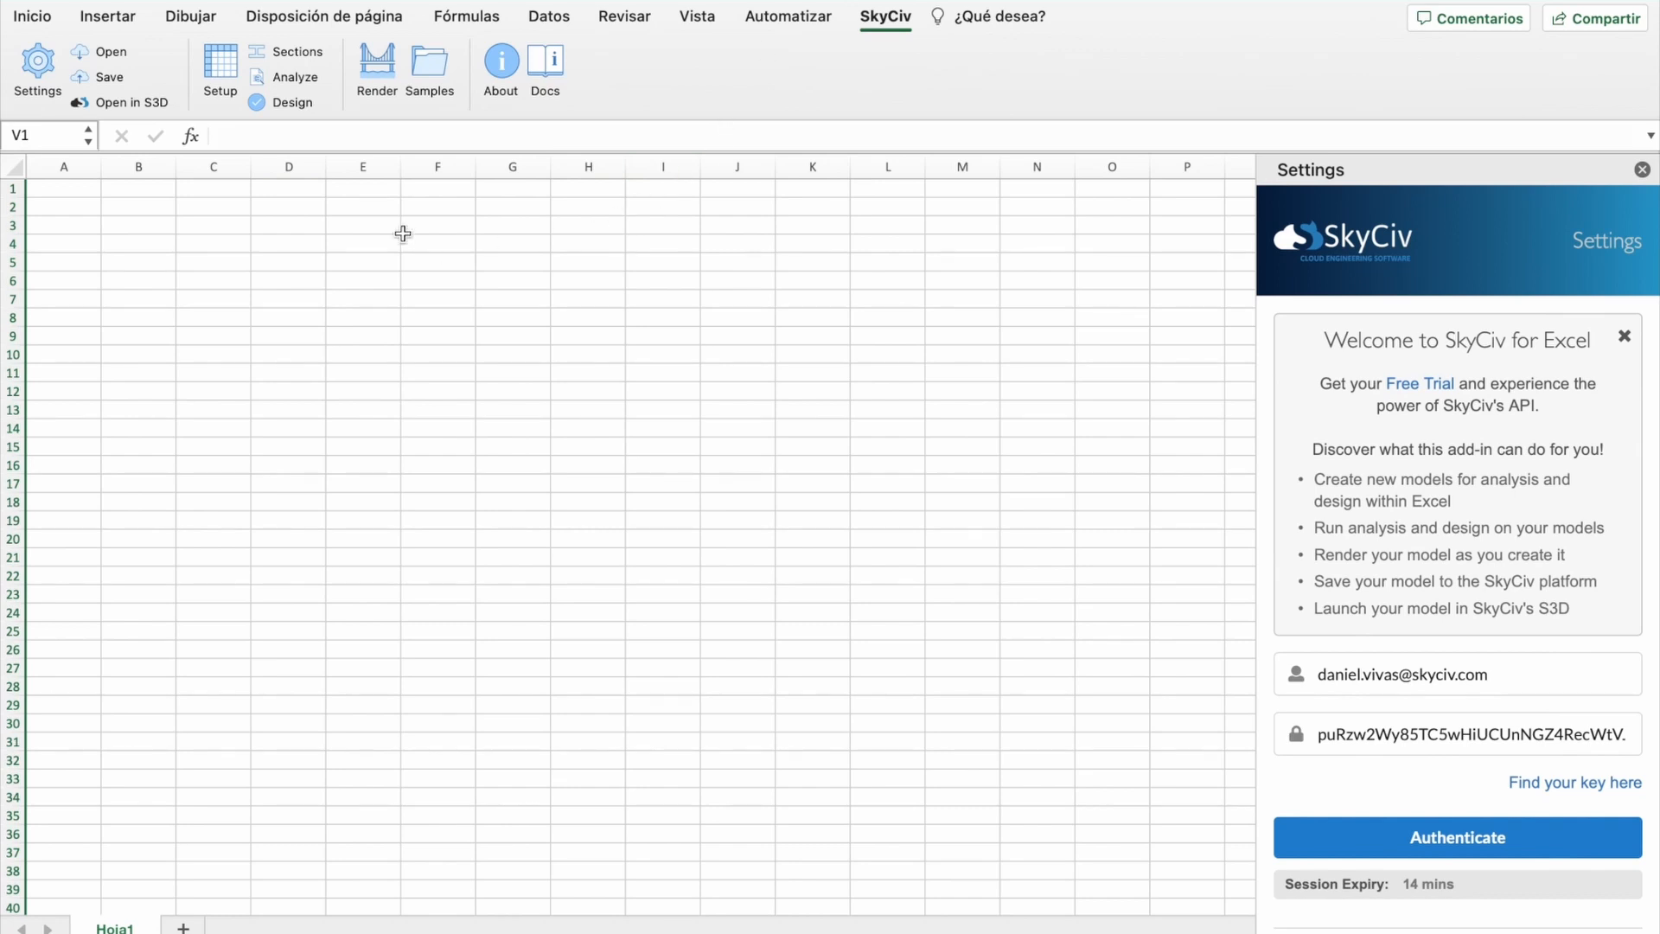
Step: Create the SkyCiv template sheet with Setup and open the empty Render view
{"action": "left_click", "coordinate": [215, 70]}
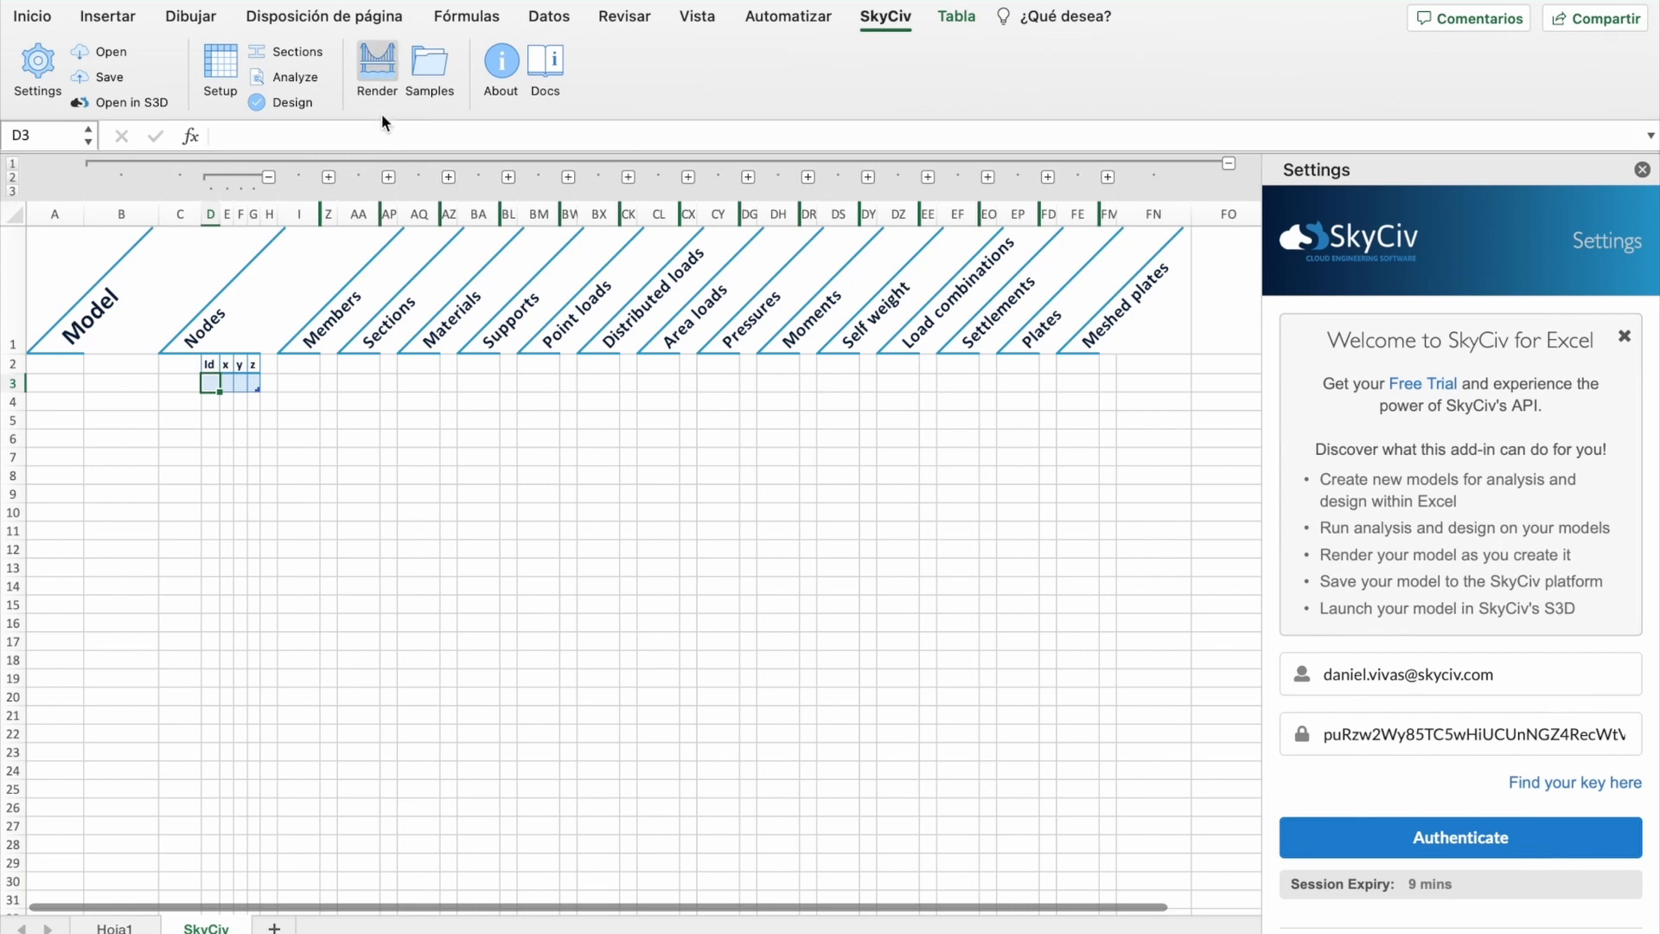
{"action": "left_click", "coordinate": [379, 69]}
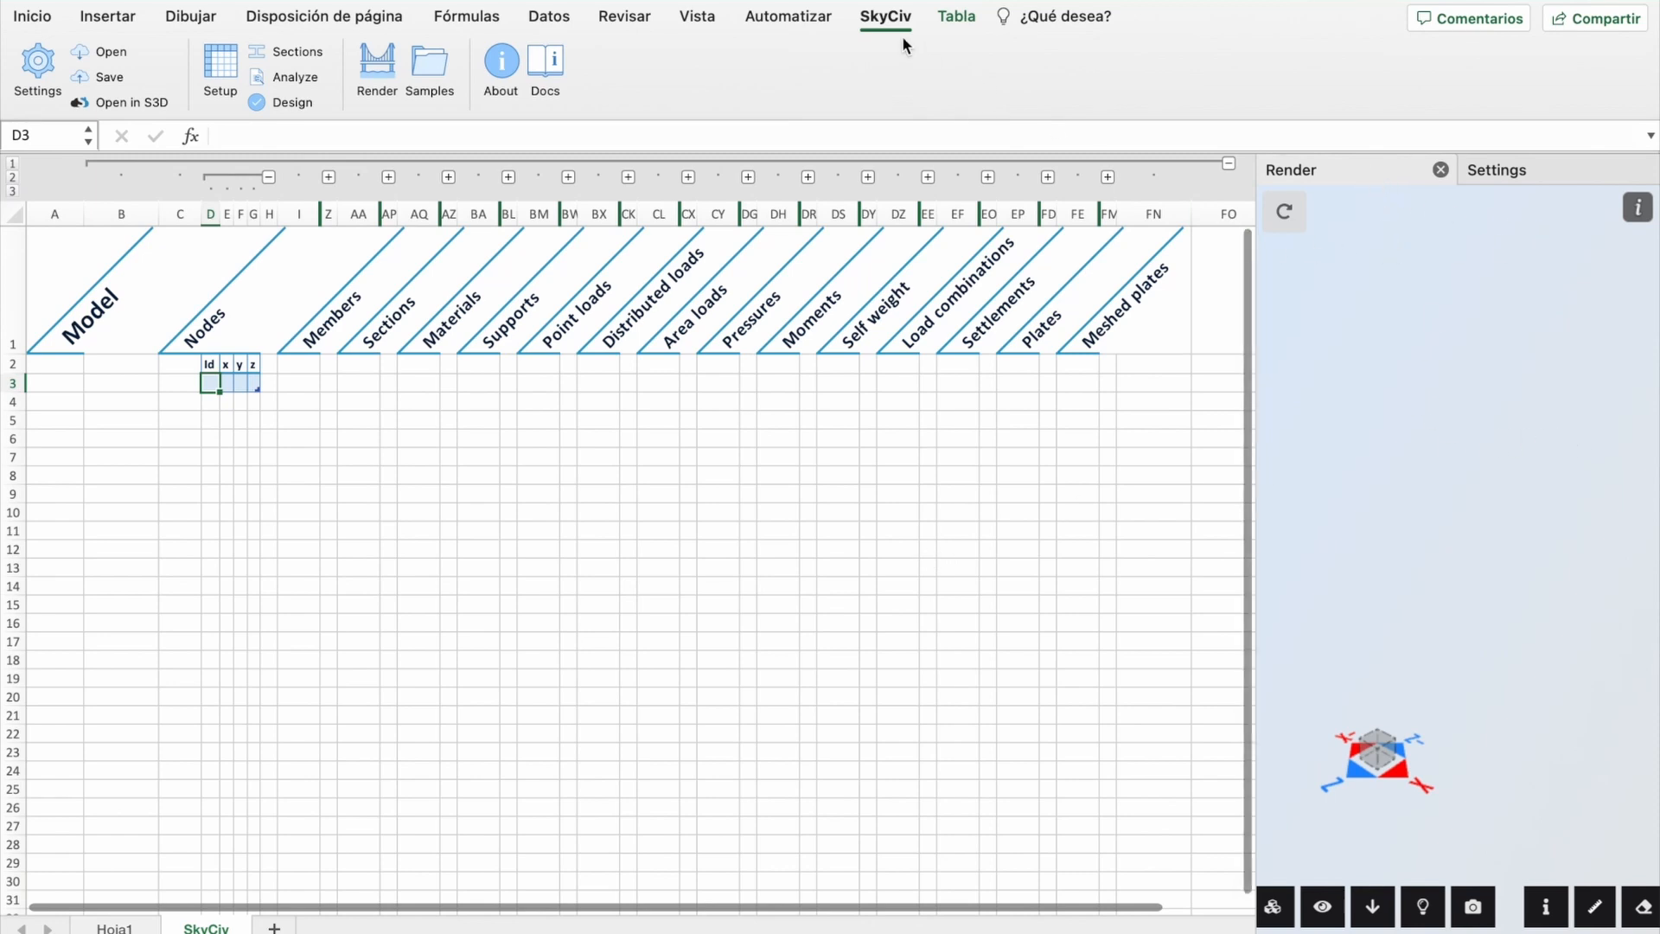
Step: Enter node 1 at coordinates (0, 0, 0) in the Nodes table
{"action": "left_click", "coordinate": [210, 402]}
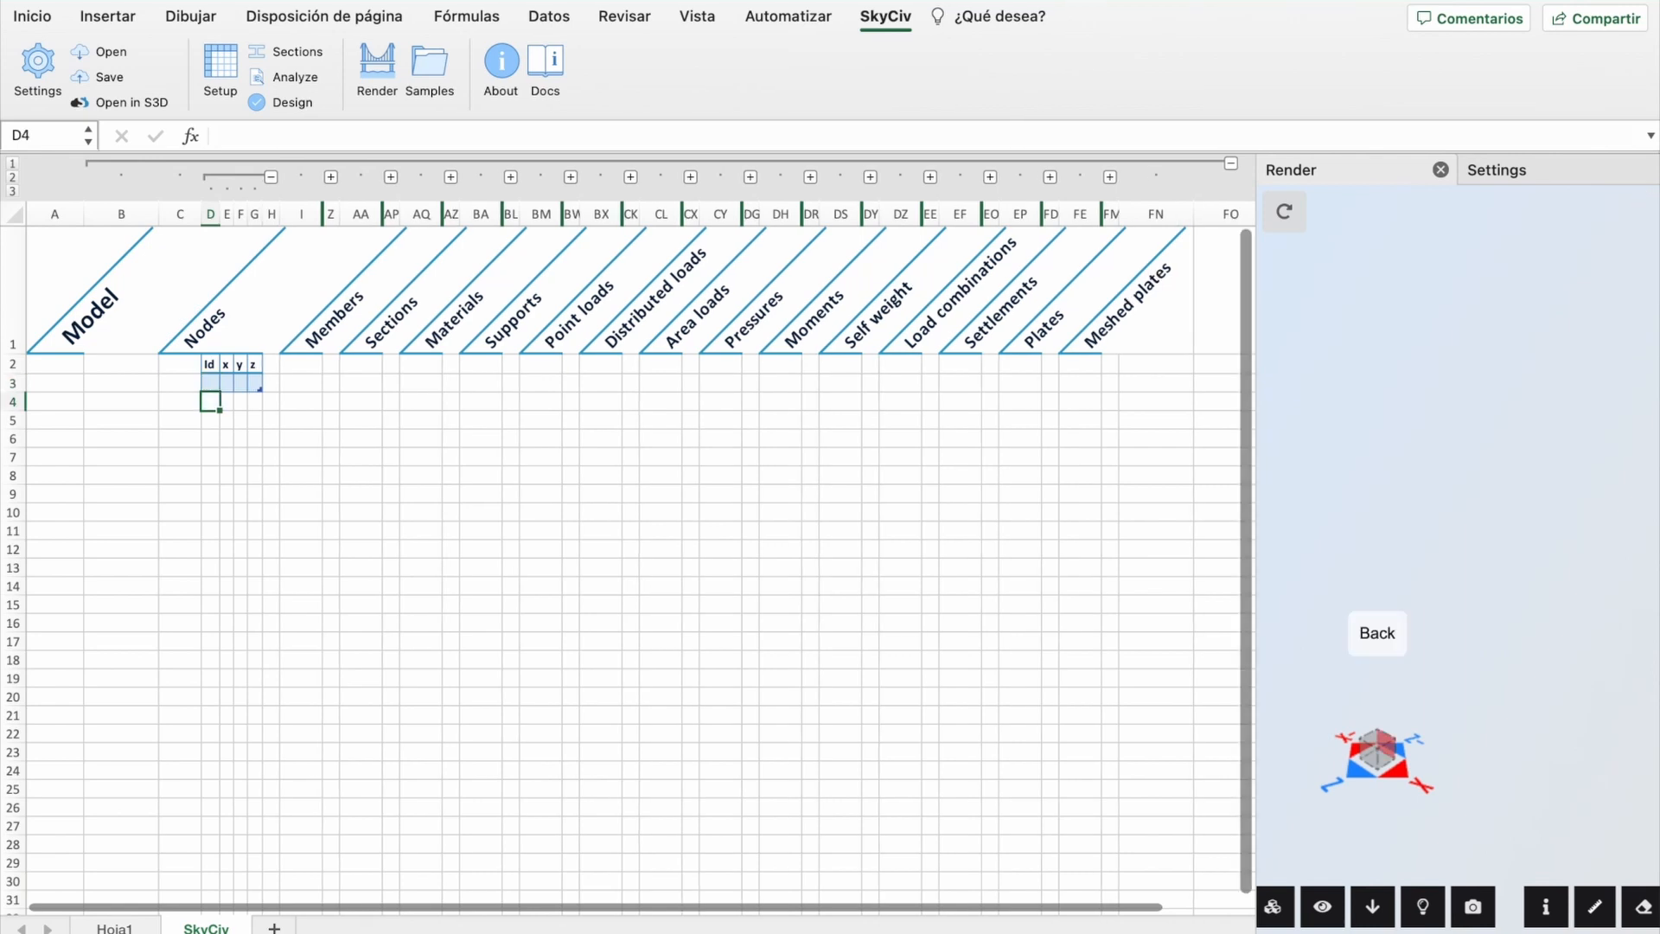
{"action": "left_click", "coordinate": [211, 383]}
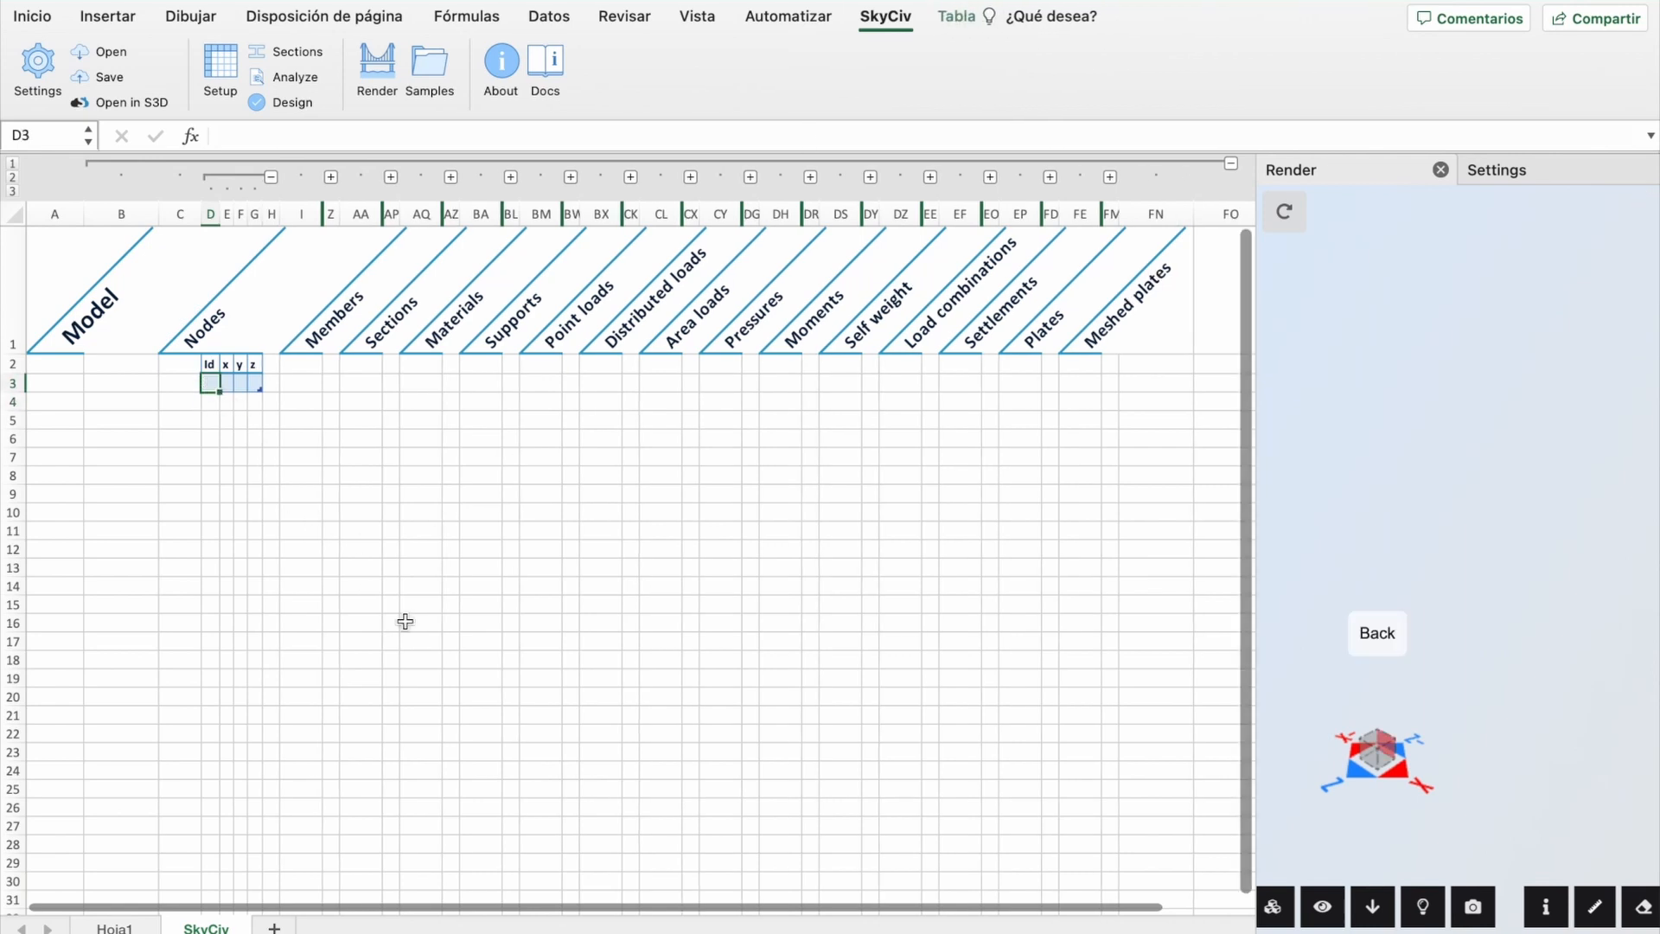
{"action": "type", "text": "1"}
{"action": "key", "text": "Tab"}
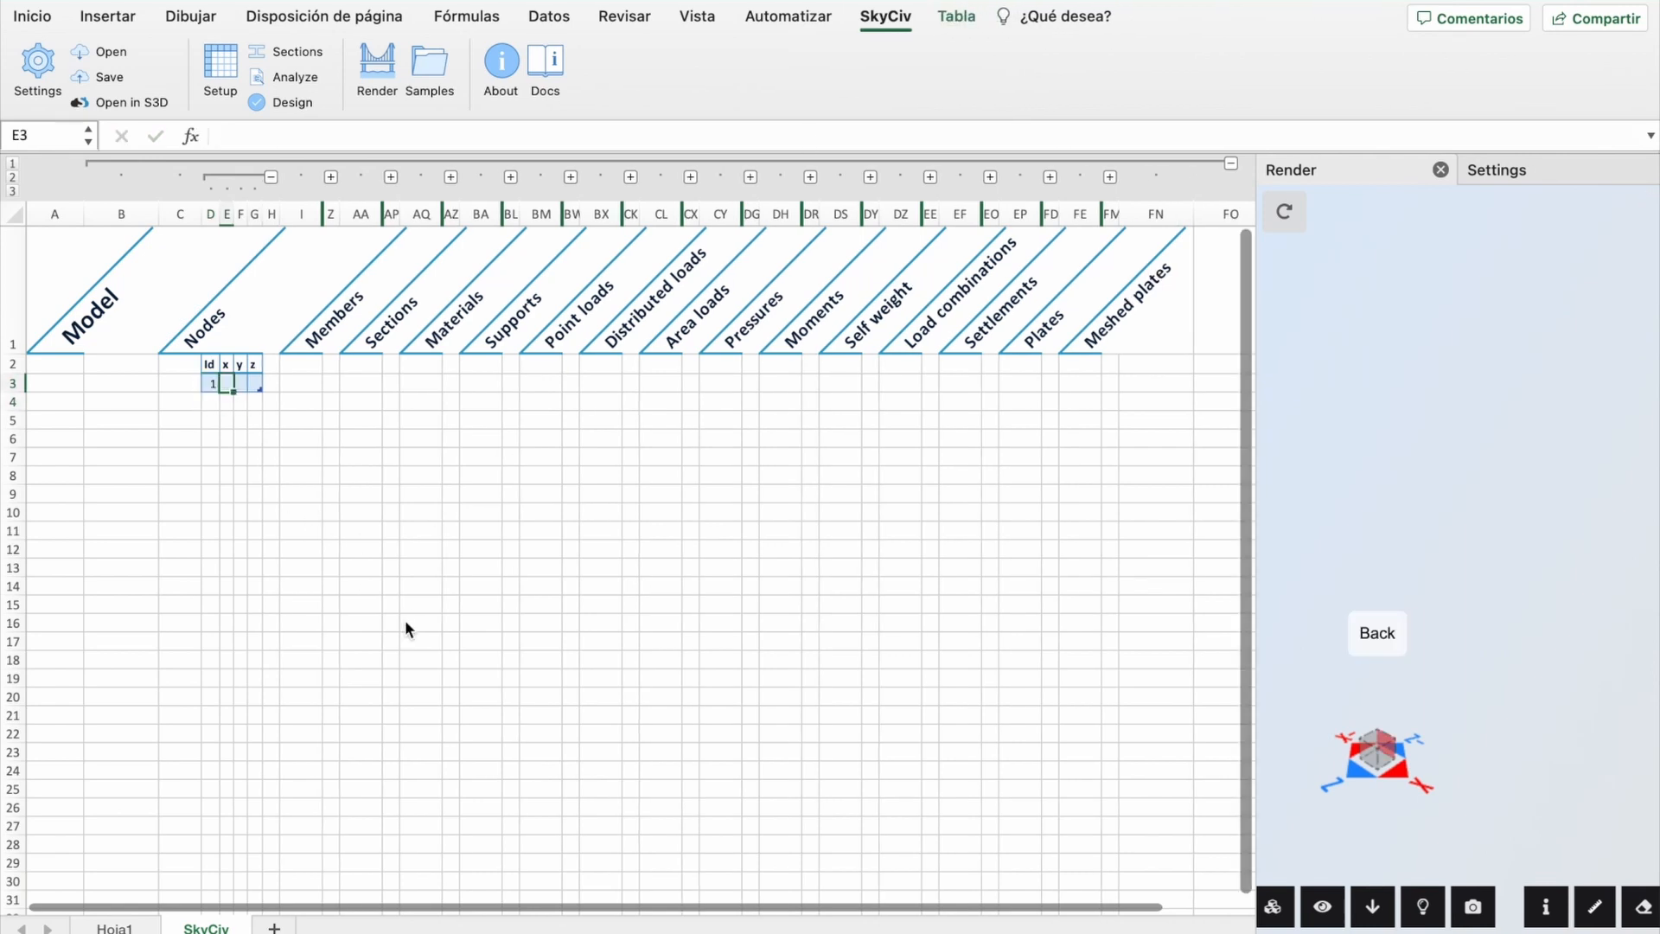
{"action": "type", "text": "0"}
{"action": "key", "text": "Tab"}
{"action": "type", "text": "0"}
{"action": "key", "text": "Tab"}
{"action": "type", "text": "0"}
{"action": "left_click", "coordinate": [361, 587]}
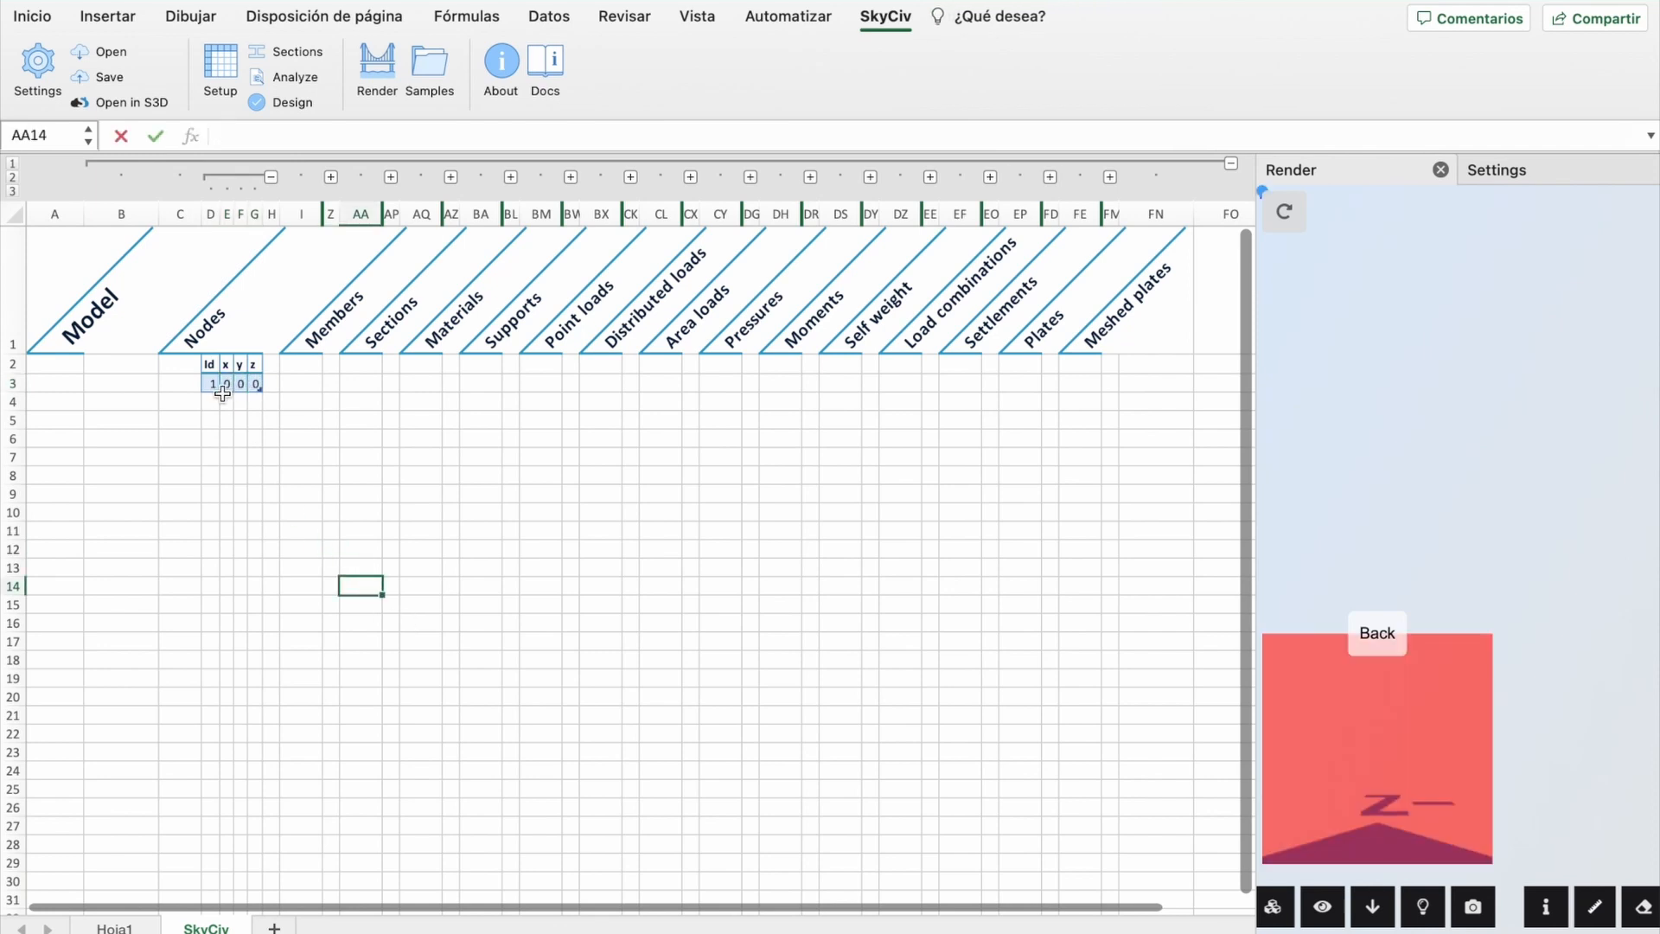
Step: Add node 2 at (0, 1, 0) and refresh the render
{"action": "left_click", "coordinate": [212, 403]}
{"action": "type", "text": "2"}
{"action": "key", "text": "Tab"}
{"action": "type", "text": "0.1"}
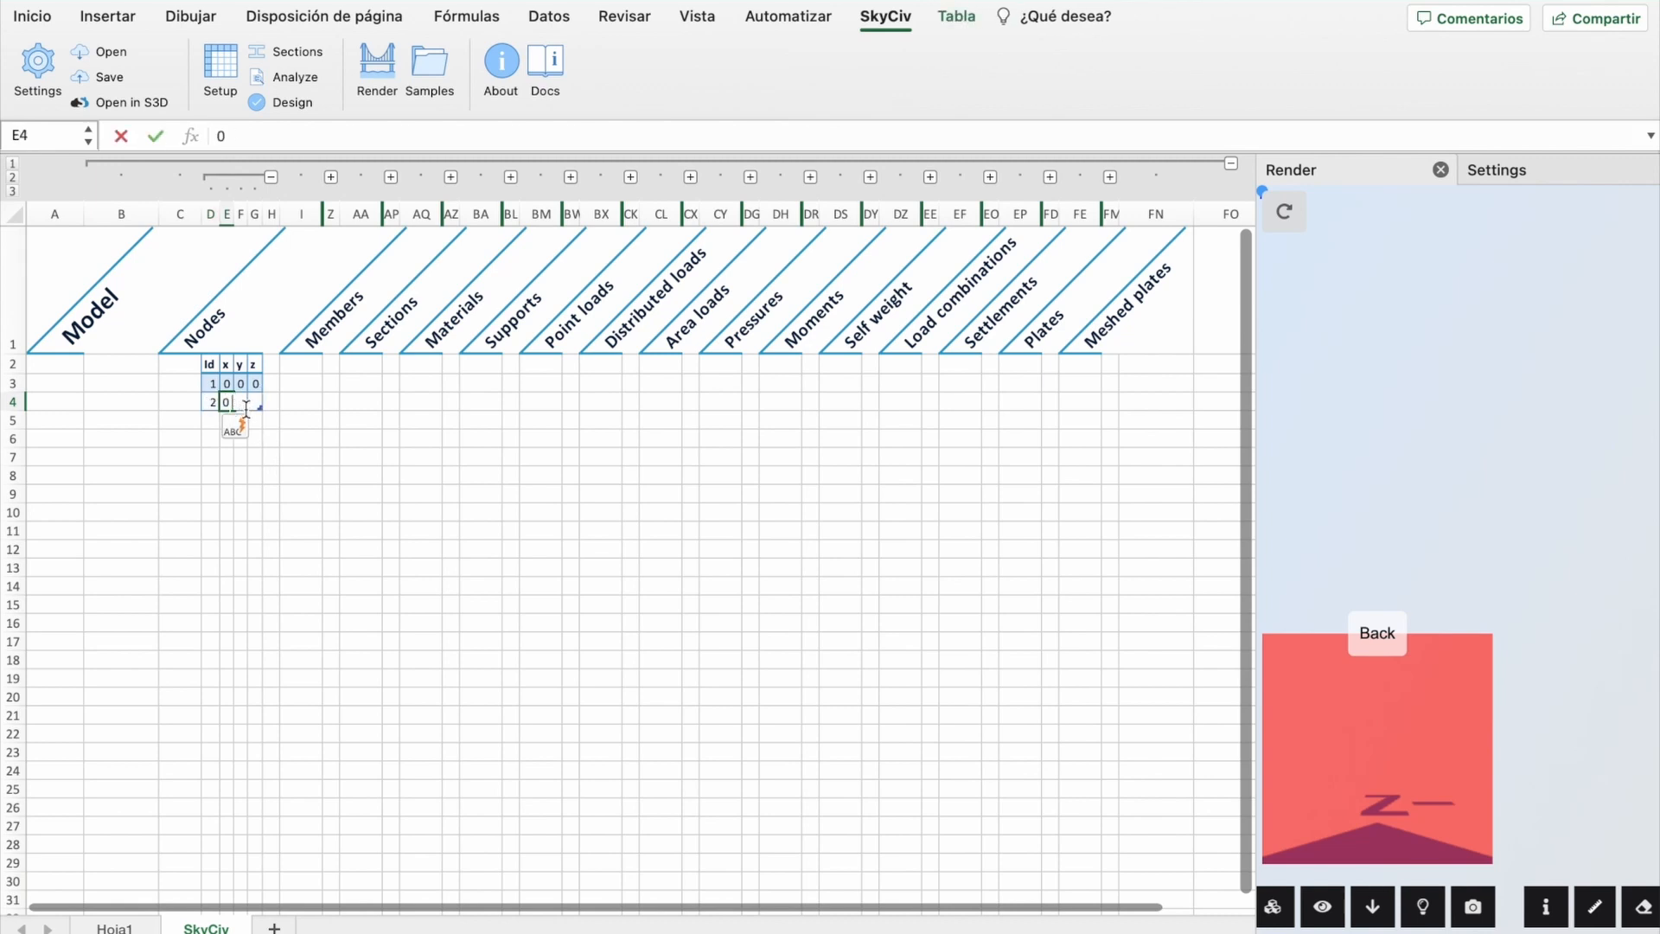
{"action": "key", "text": "Tab"}
{"action": "type", "text": "1"}
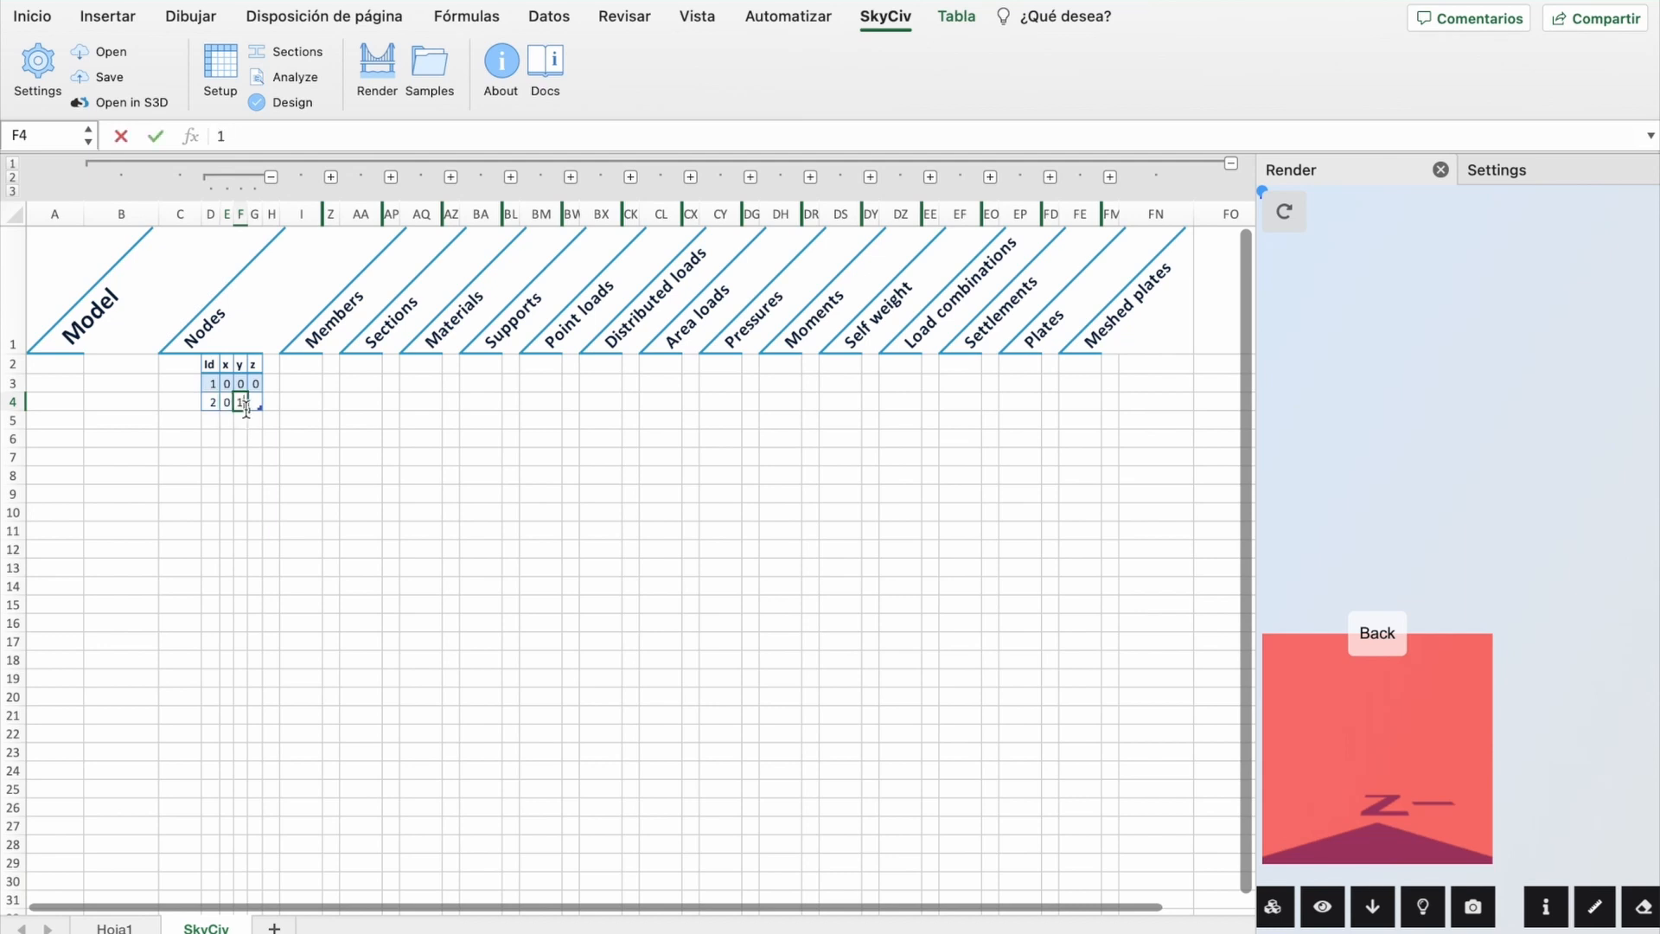
{"action": "key", "text": "Tab"}
{"action": "type", "text": "0"}
{"action": "key", "text": "Return"}
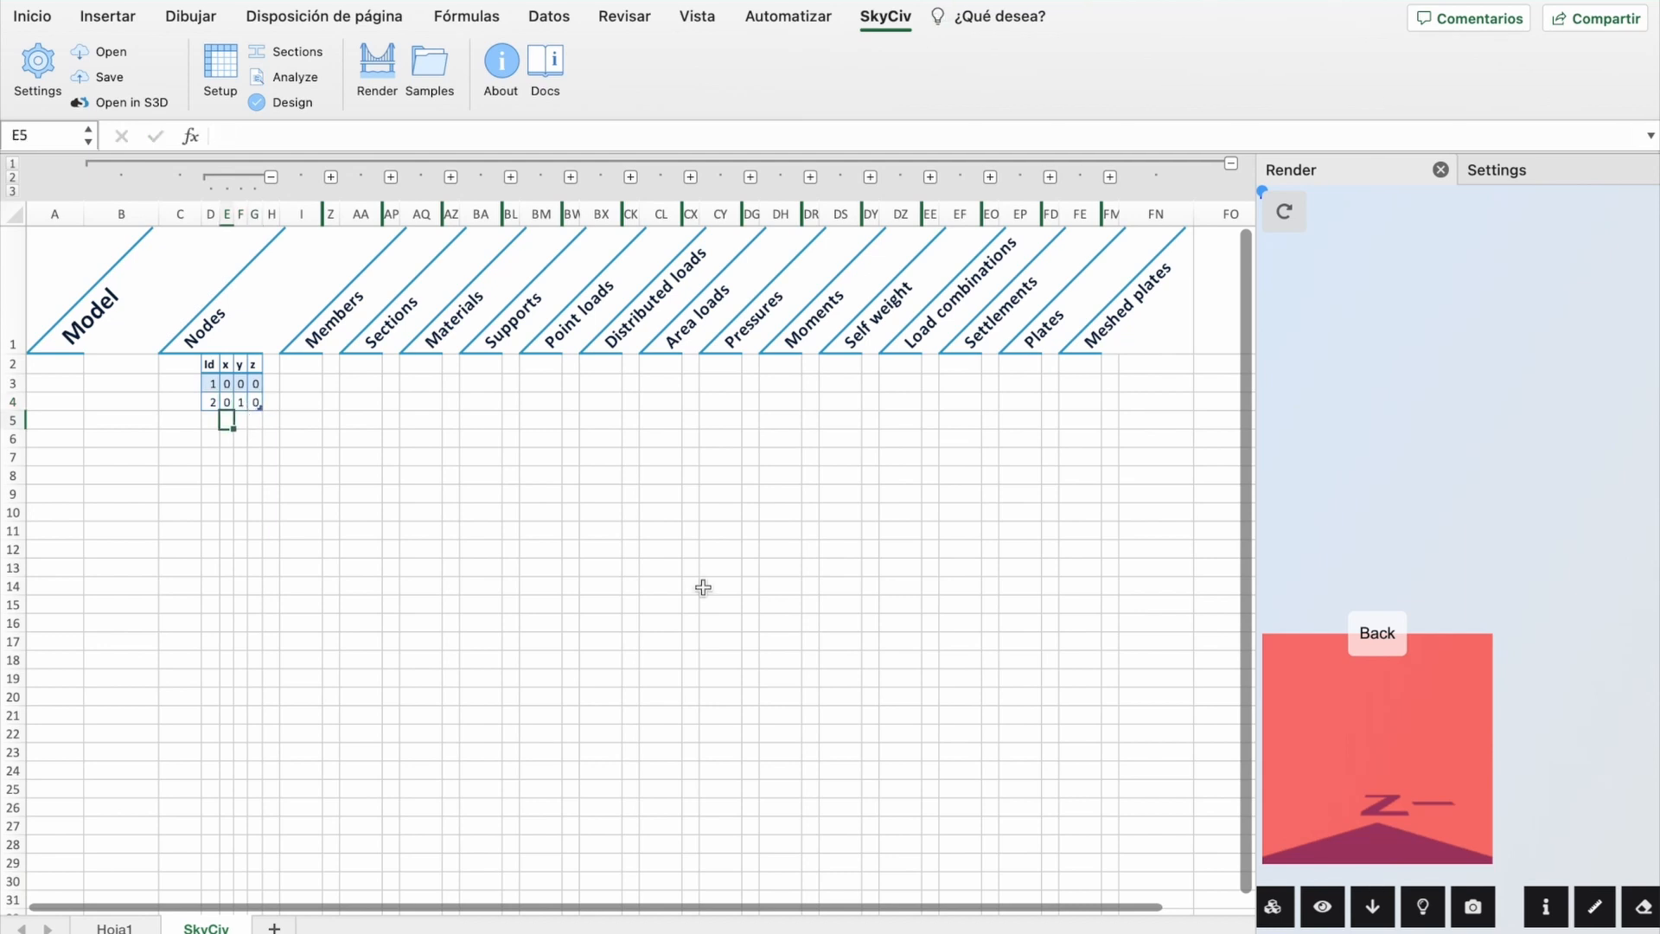
{"action": "left_click", "coordinate": [1134, 662]}
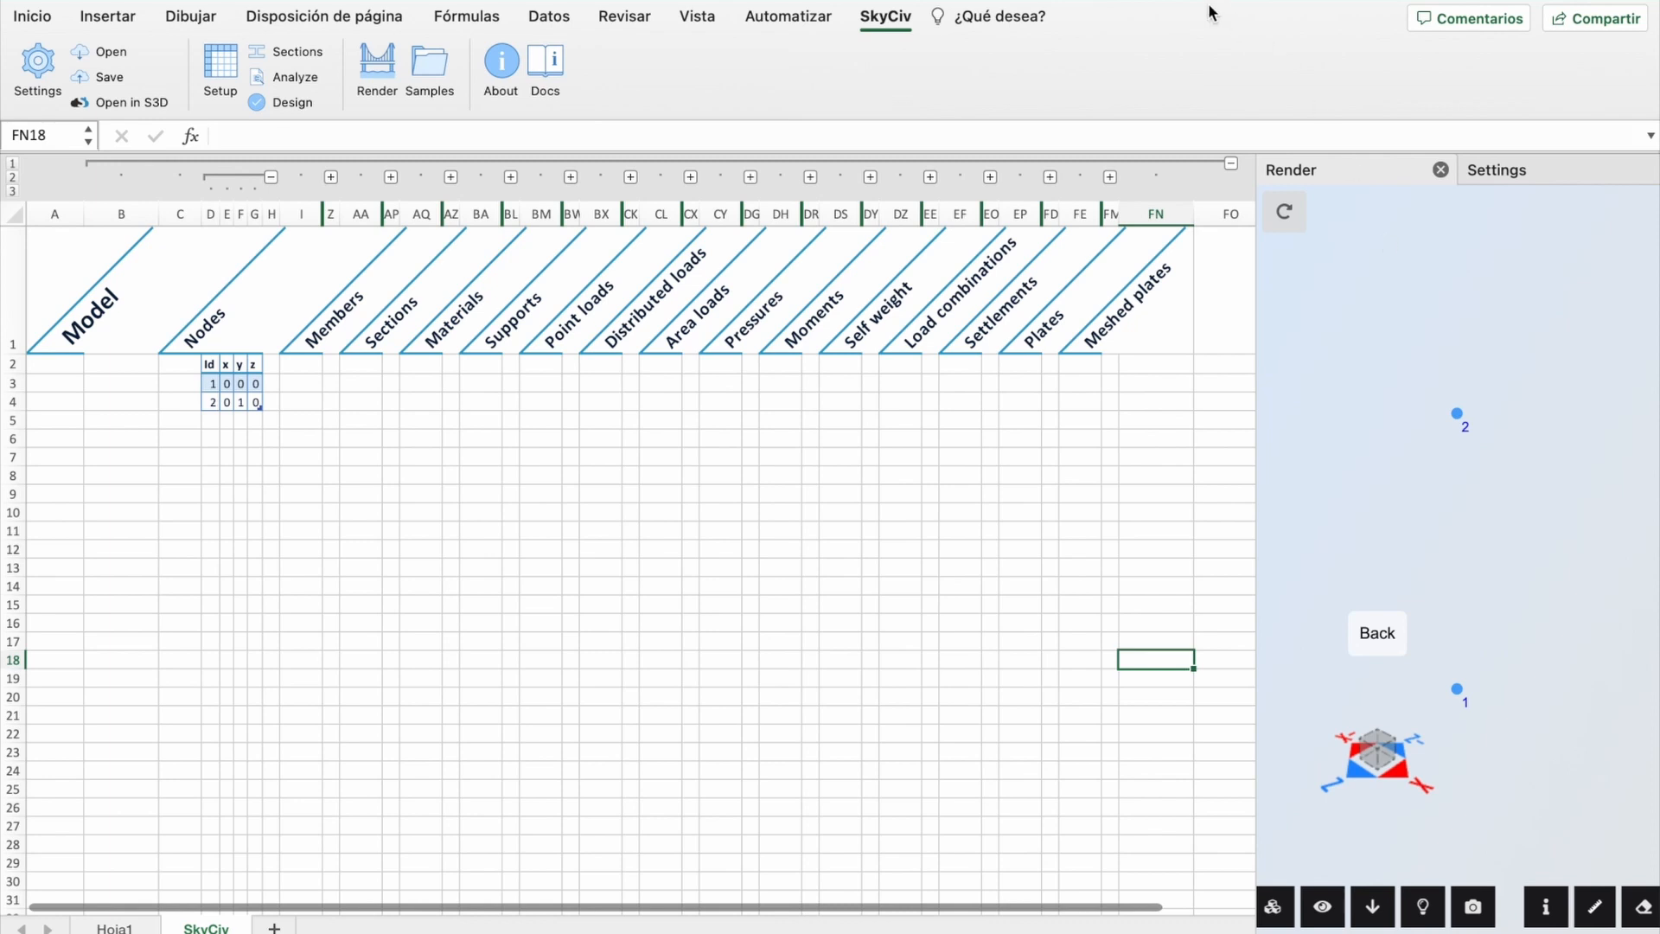
{"action": "key", "text": "Up"}
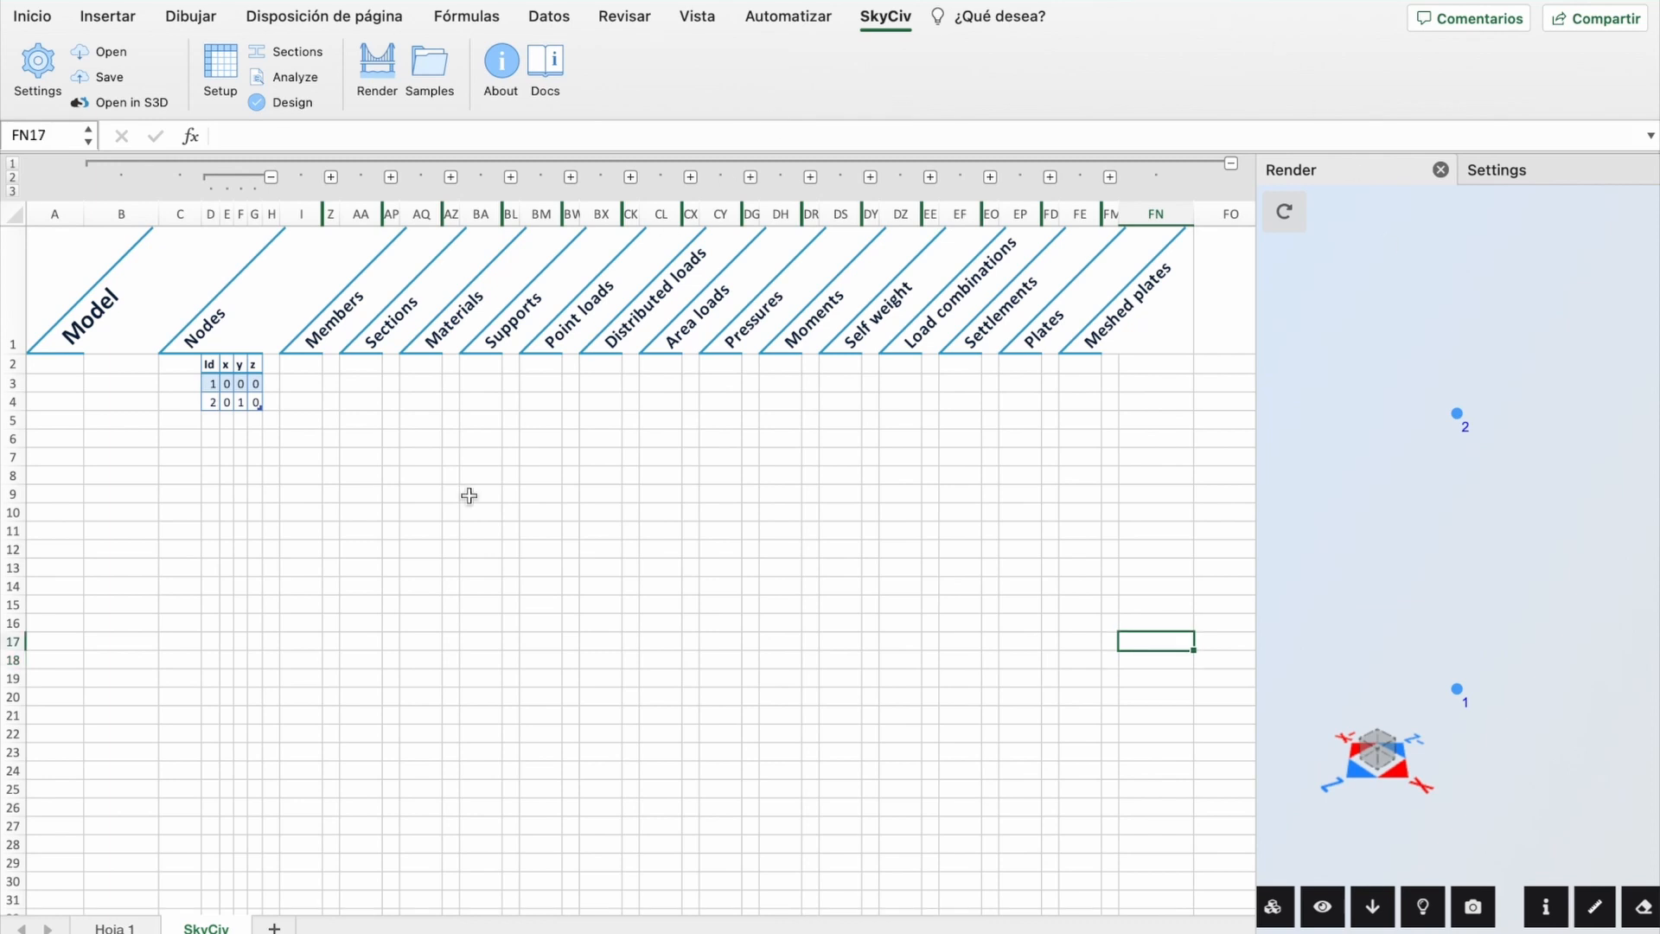
Step: Rename the Hoja 1 sheet to 'Tank design'
{"action": "left_click", "coordinate": [114, 928]}
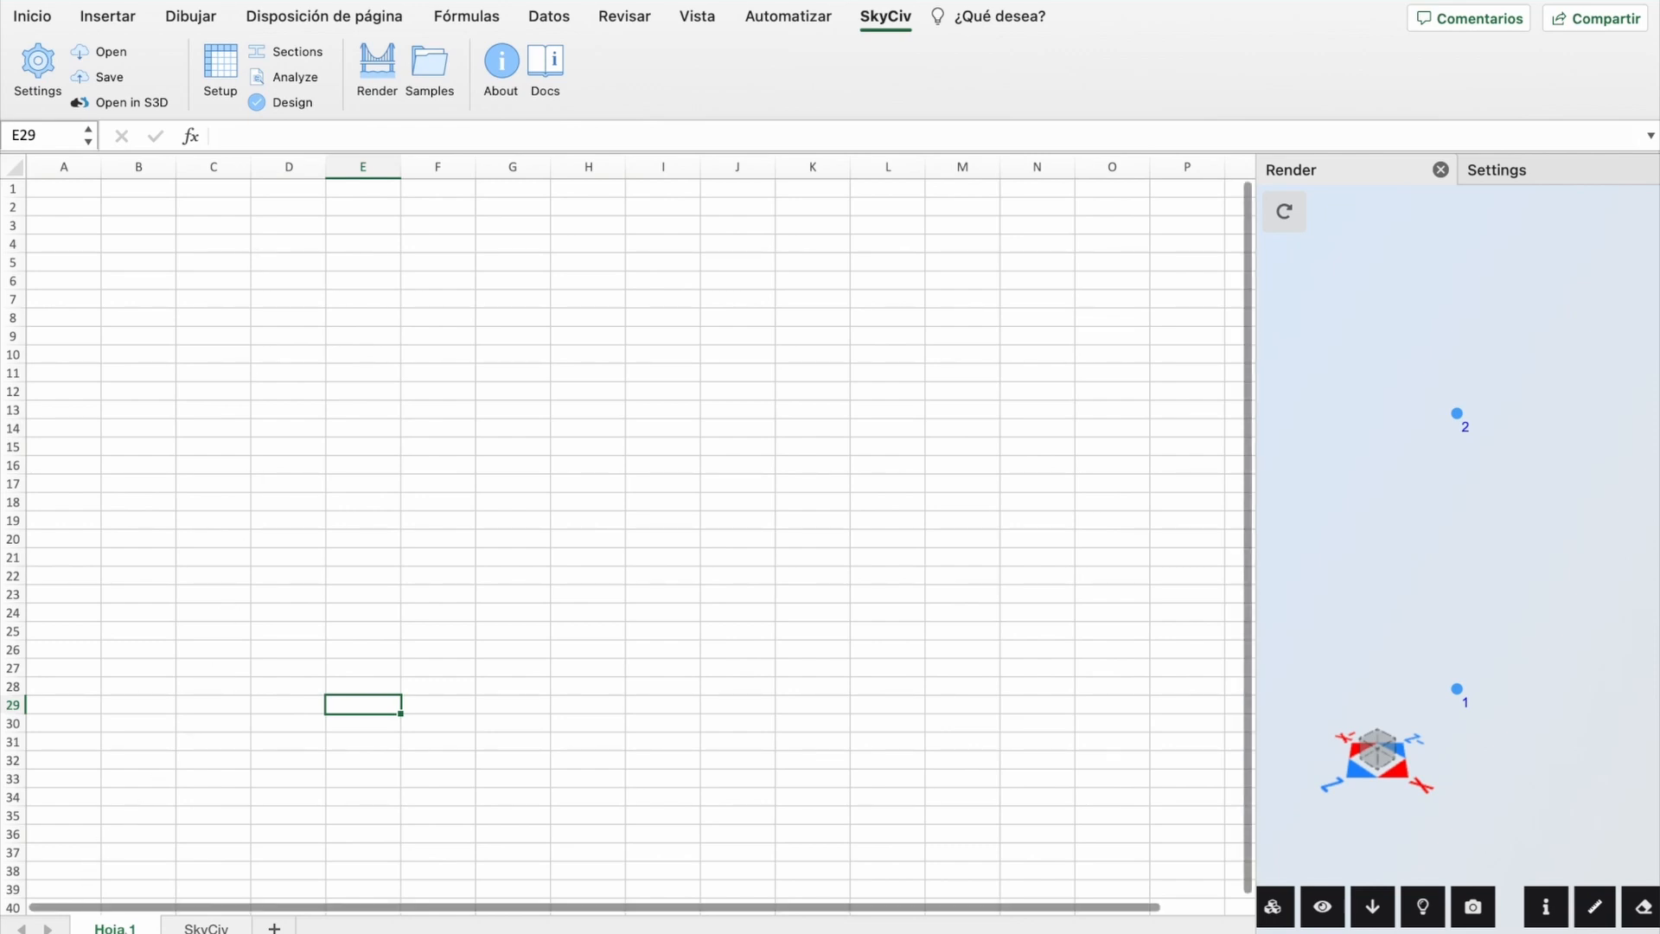
{"action": "right_click", "coordinate": [126, 930]}
{"action": "left_click", "coordinate": [165, 586]}
{"action": "type", "text": "Tank design"}
{"action": "key", "text": "Return"}
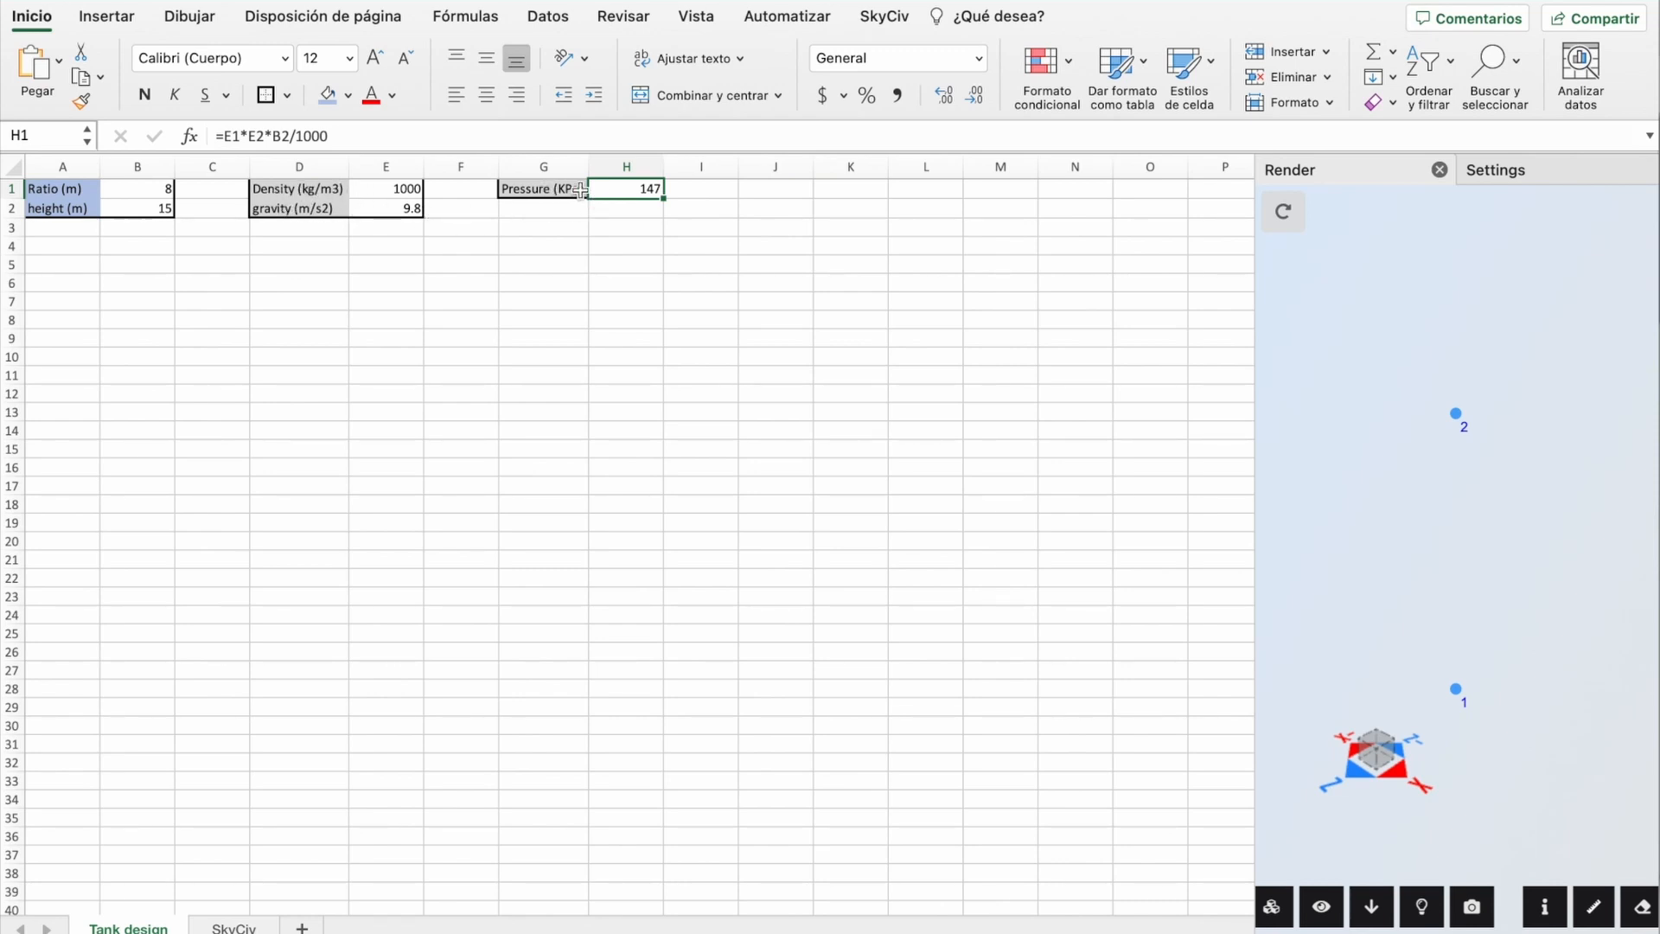
Step: Check the H1 pressure formula =E1*E2*B2/1000 giving 147 KPa, leaving it unchanged
{"action": "double_click", "coordinate": [644, 191]}
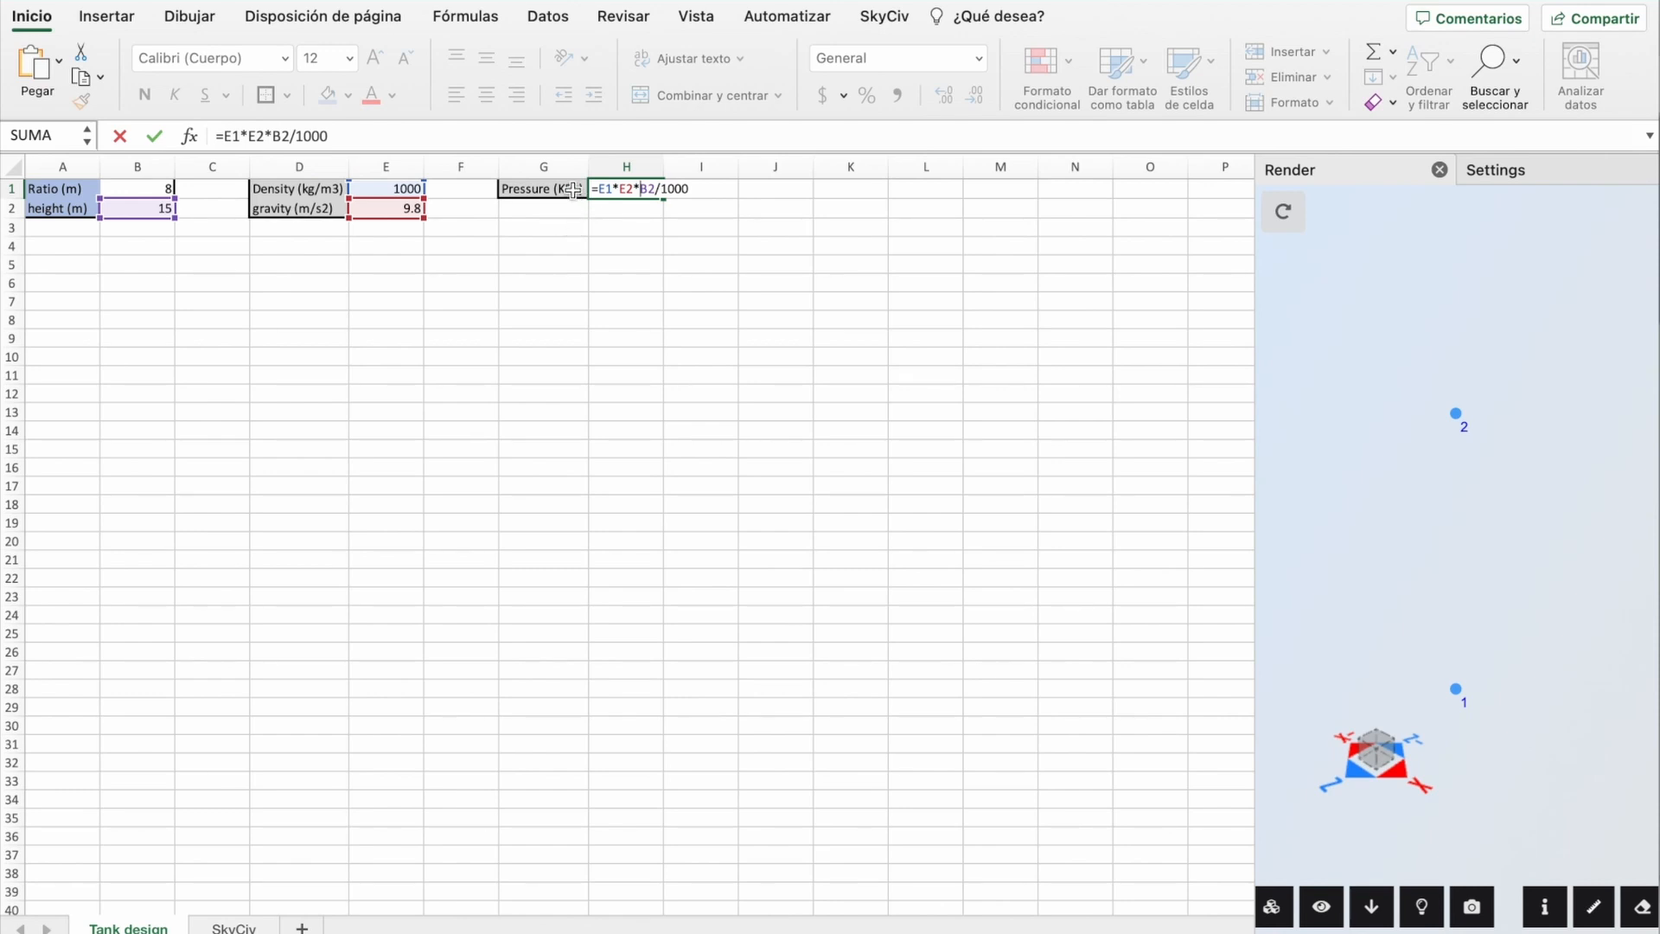
{"action": "left_click", "coordinate": [553, 249]}
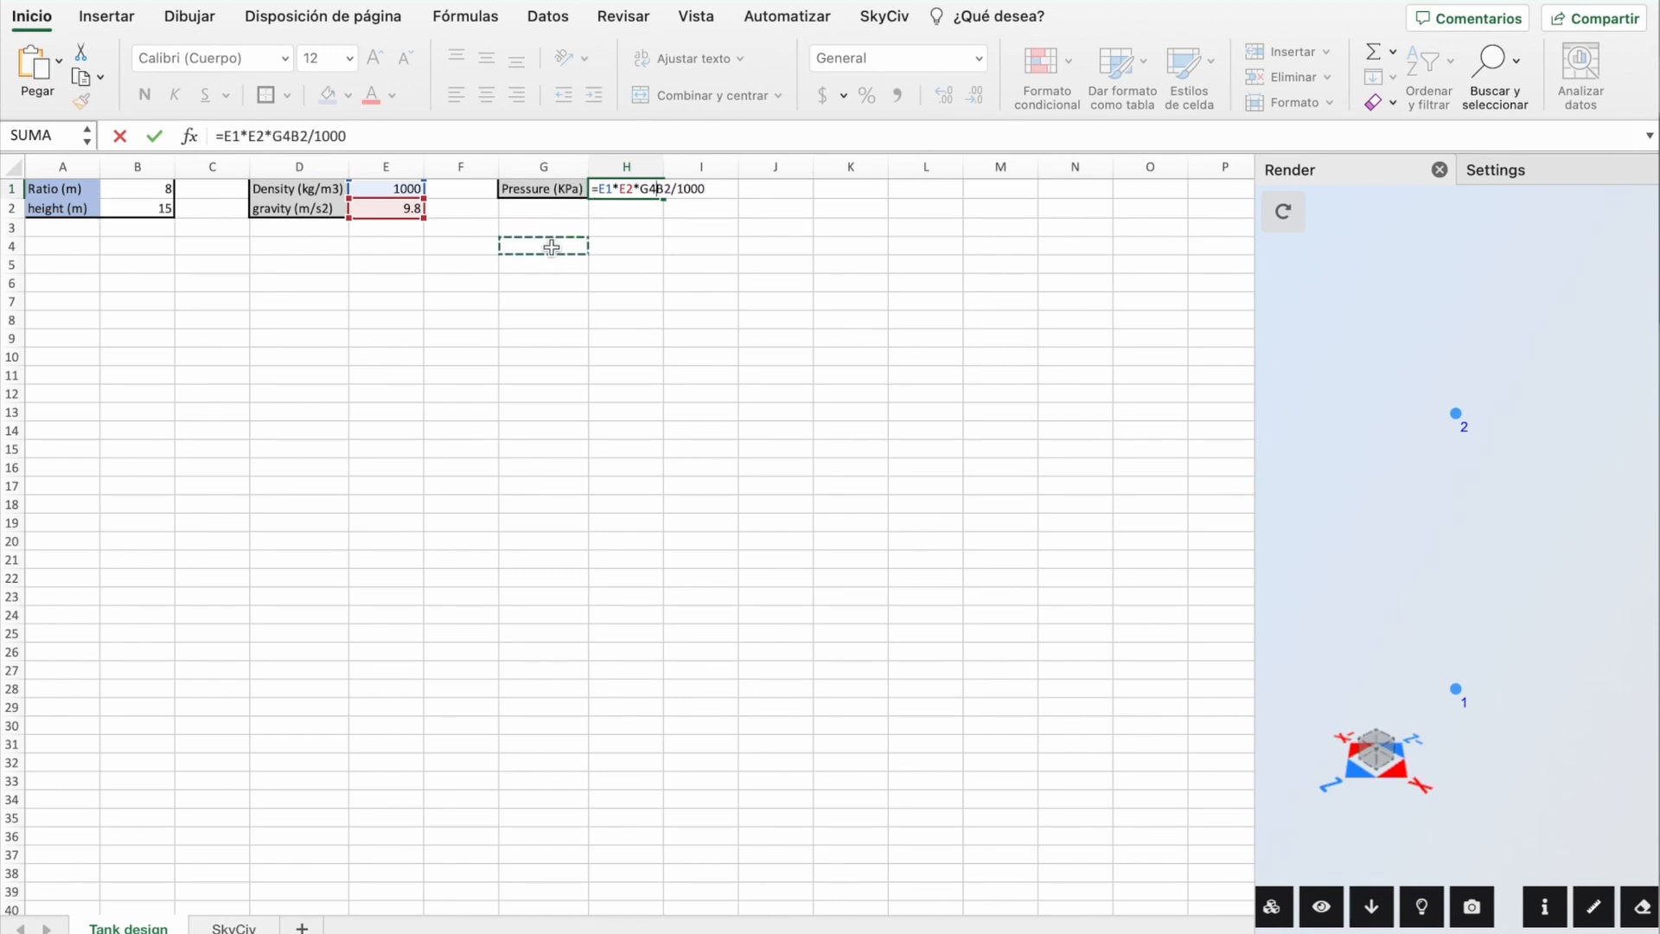
{"action": "key", "text": "Escape"}
{"action": "left_click", "coordinate": [138, 246]}
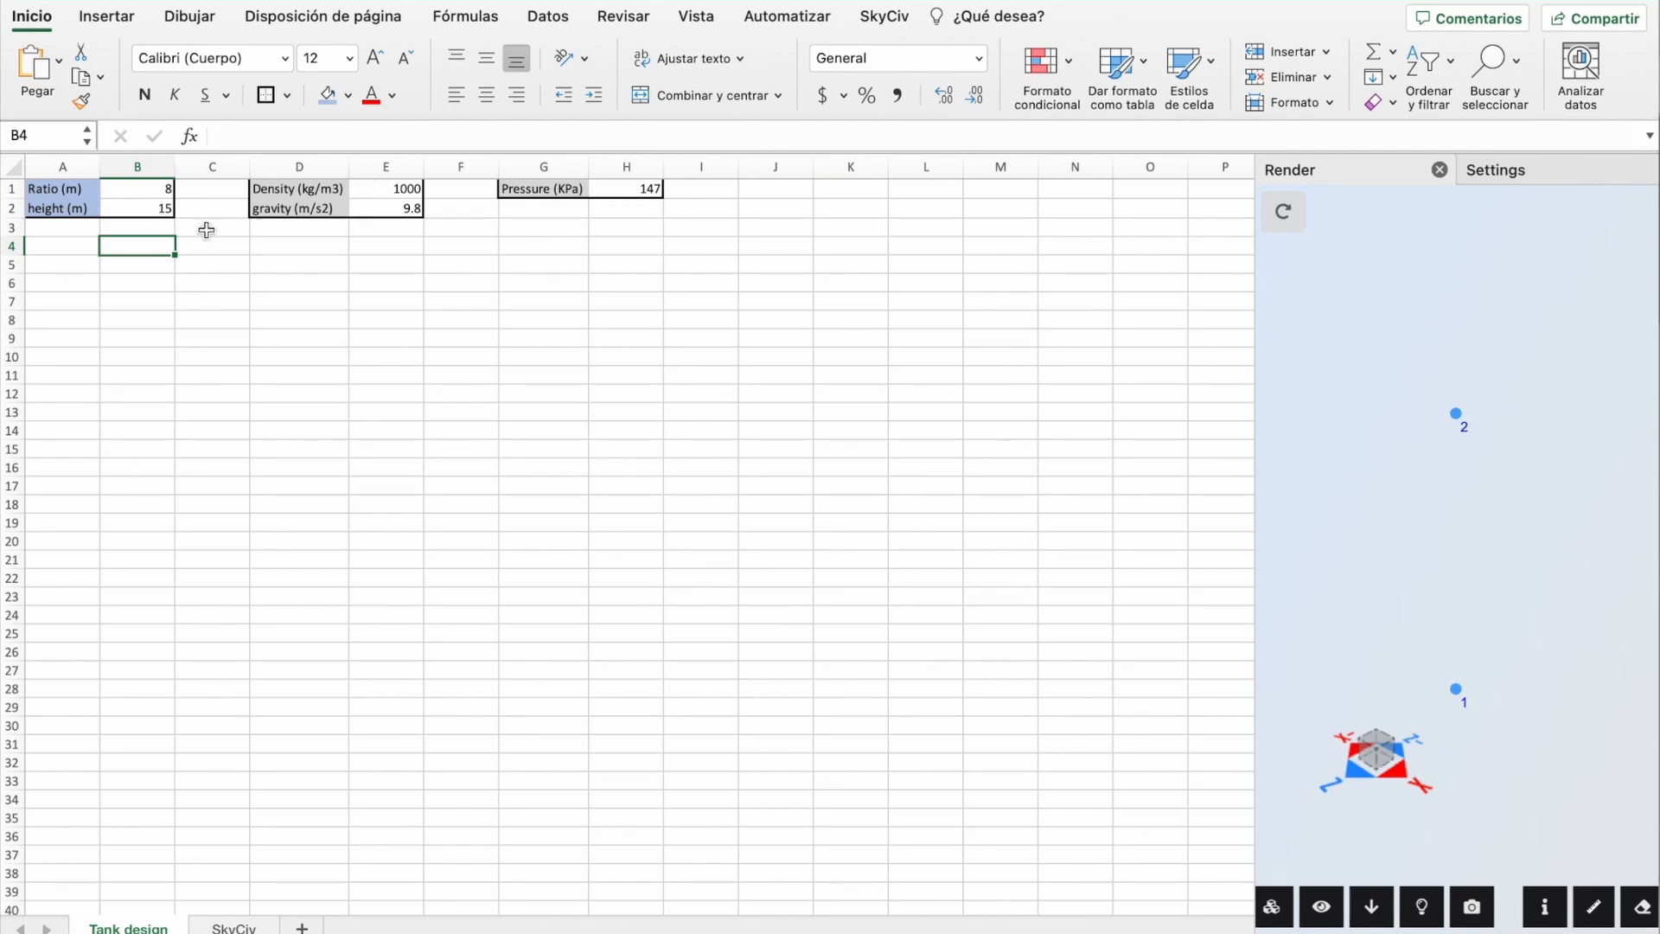
Step: Add the Angle (deg) heading and fill angles 10 through 360 down to B40
{"action": "type", "text": "Angle (deg"}
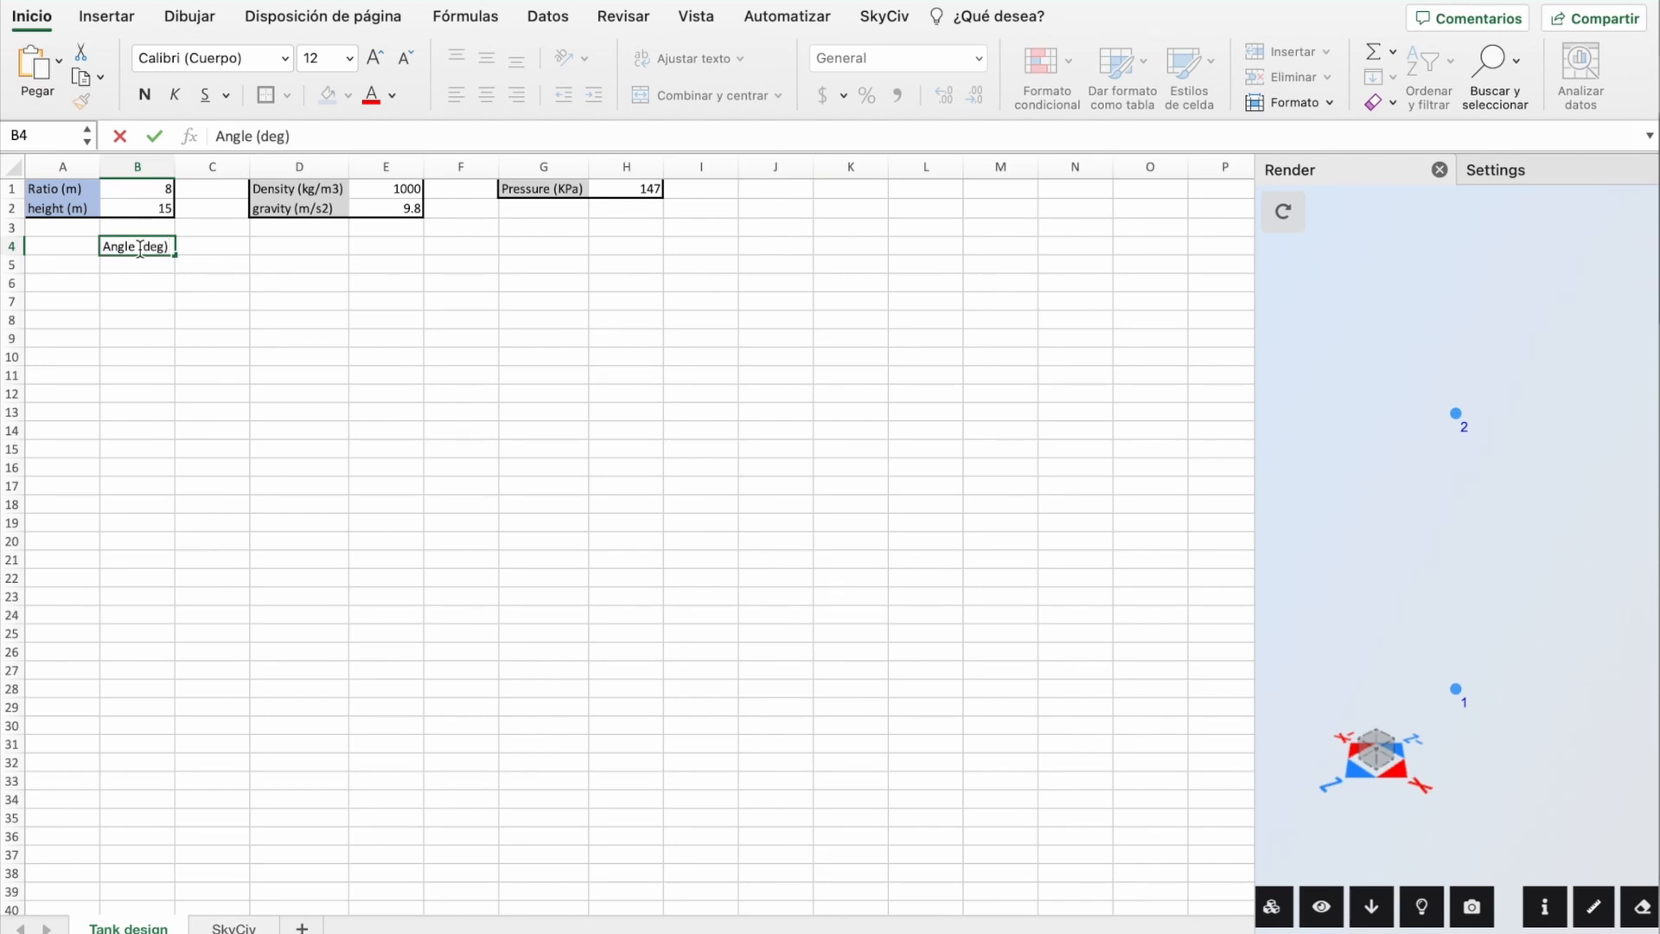
{"action": "left_click", "coordinate": [148, 260]}
{"action": "type", "text": "10"}
{"action": "left_click", "coordinate": [152, 283]}
{"action": "type", "text": "20"}
{"action": "left_click_drag", "start_coordinate": [147, 264], "coordinate": [152, 283]}
{"action": "left_click_drag", "start_coordinate": [174, 293], "coordinate": [178, 910]}
{"action": "scroll", "coordinate": [258, 729], "scroll_direction": "down", "scroll_amount": 2}
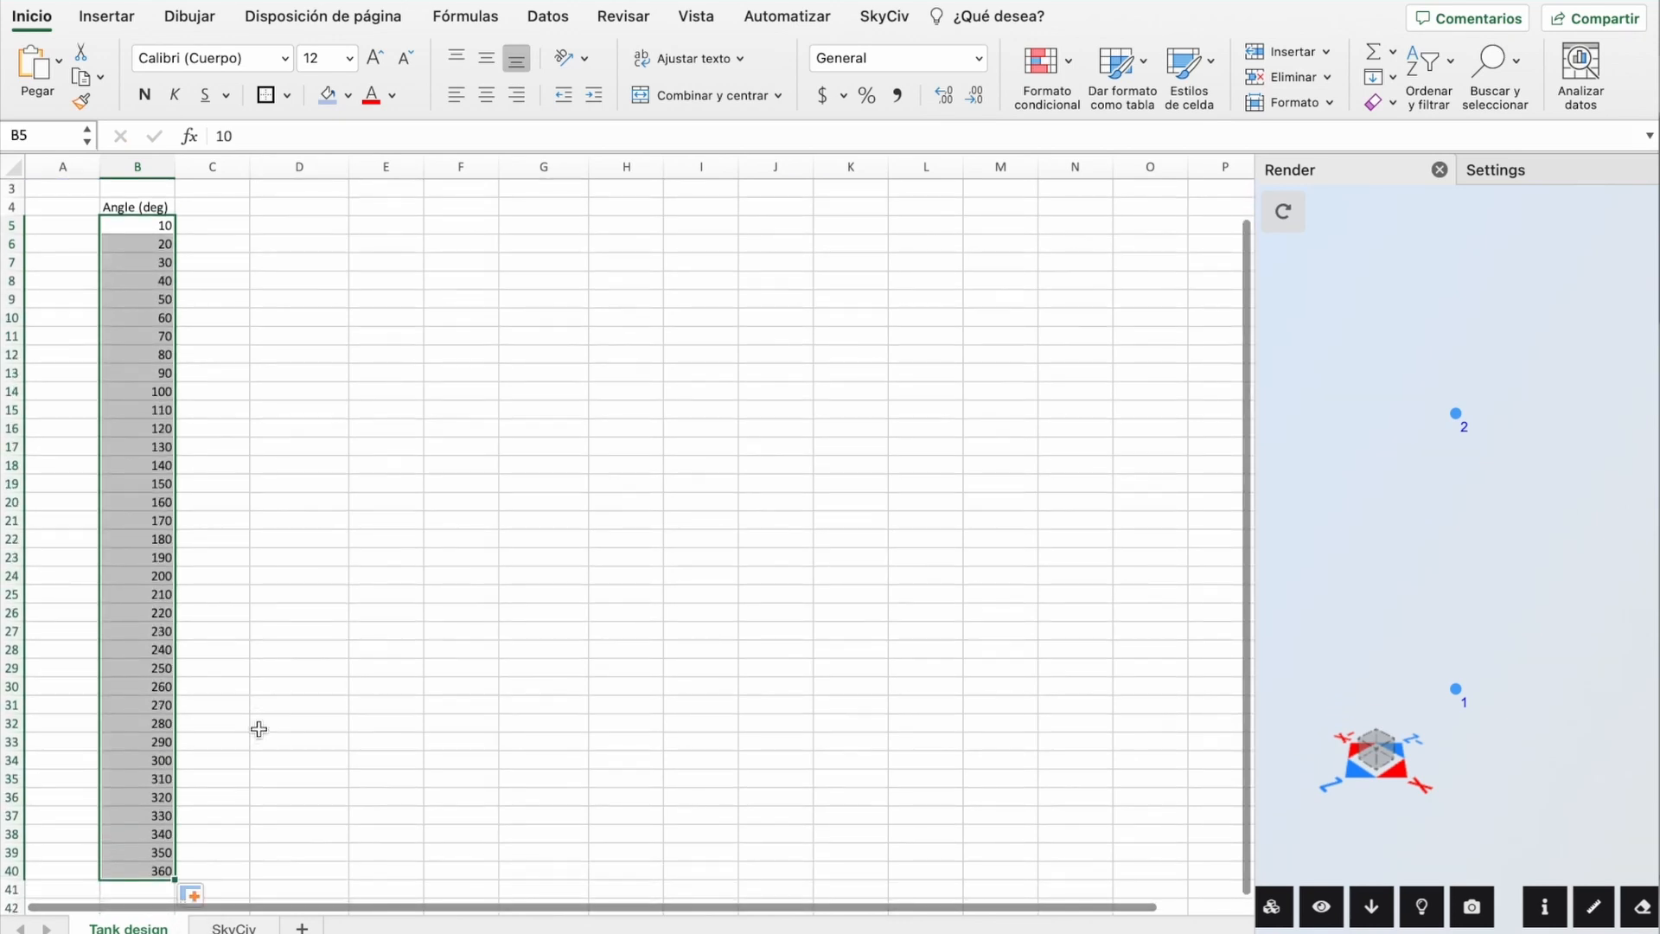
{"action": "scroll", "coordinate": [258, 729], "scroll_direction": "up", "scroll_amount": 2}
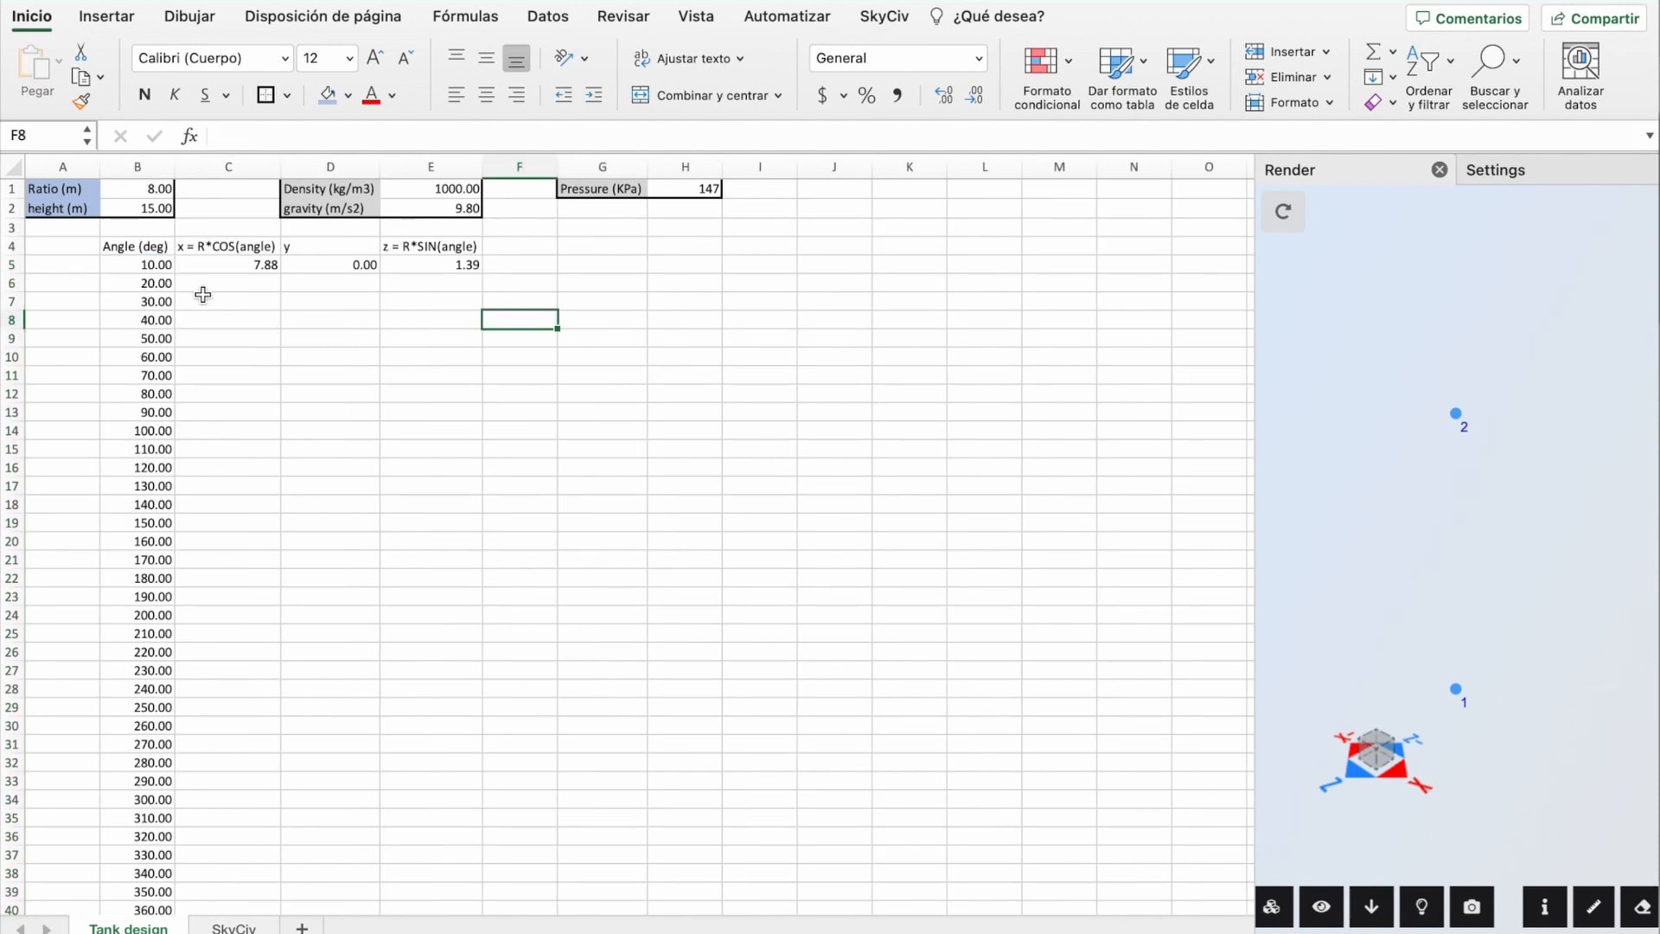
Step: Enter x =$B$1*COS(RADIANES(B5)) in C5 and z =$B$1*SENO(RADIANES(B5)) in E5
{"action": "double_click", "coordinate": [219, 269]}
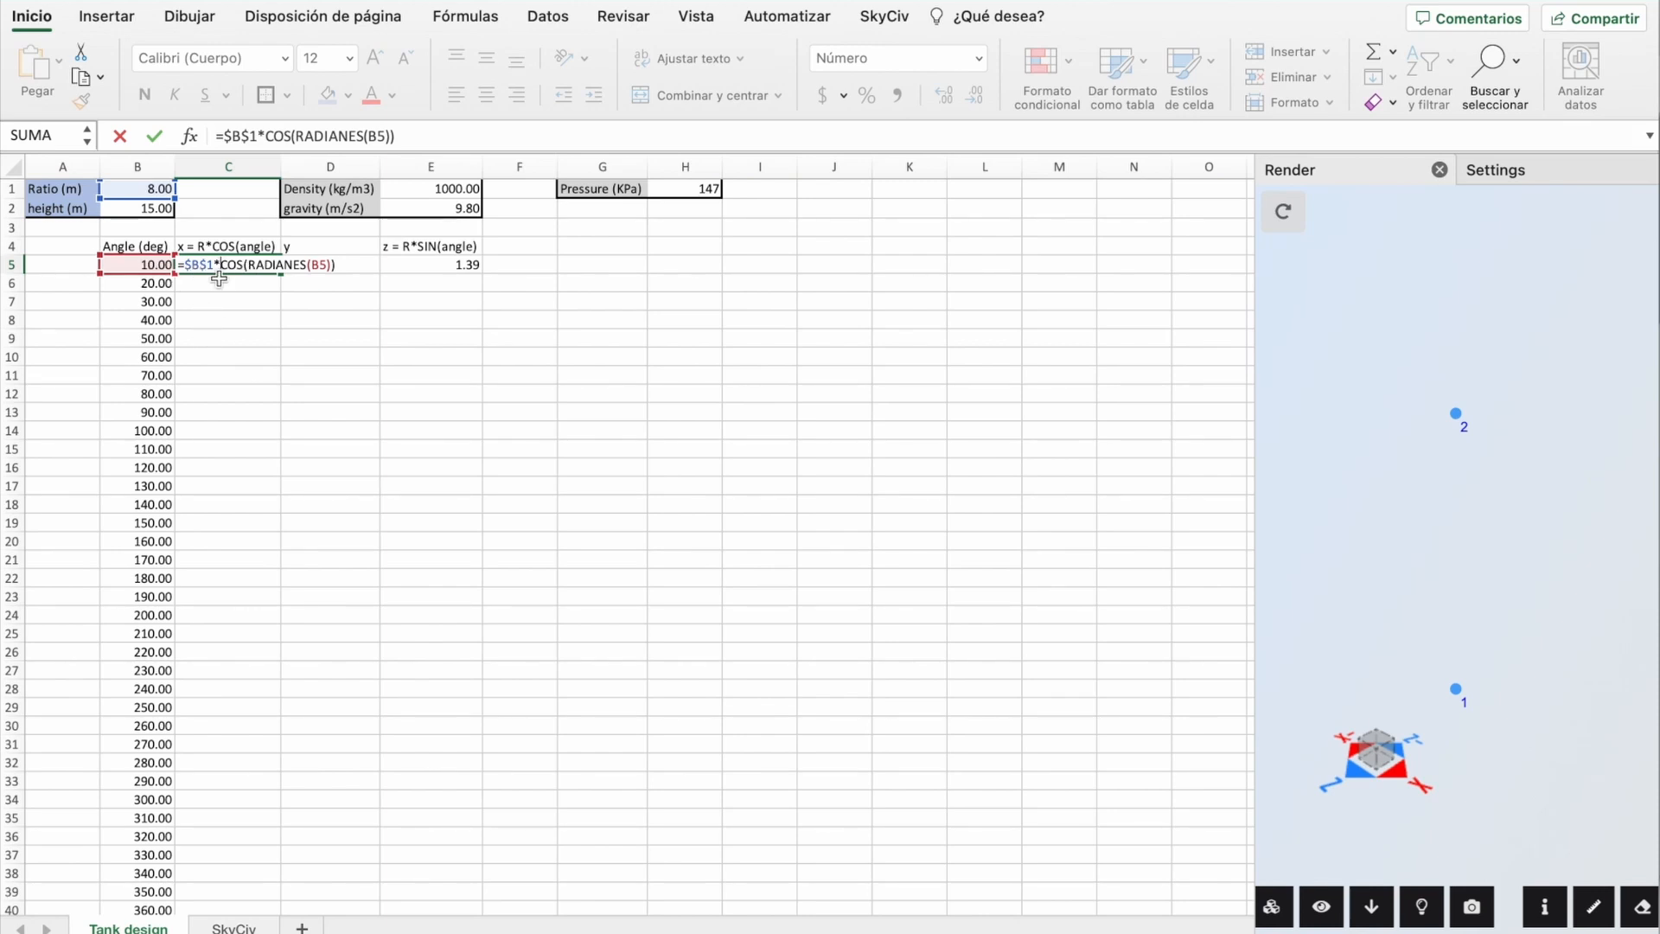
{"action": "left_click", "coordinate": [442, 268]}
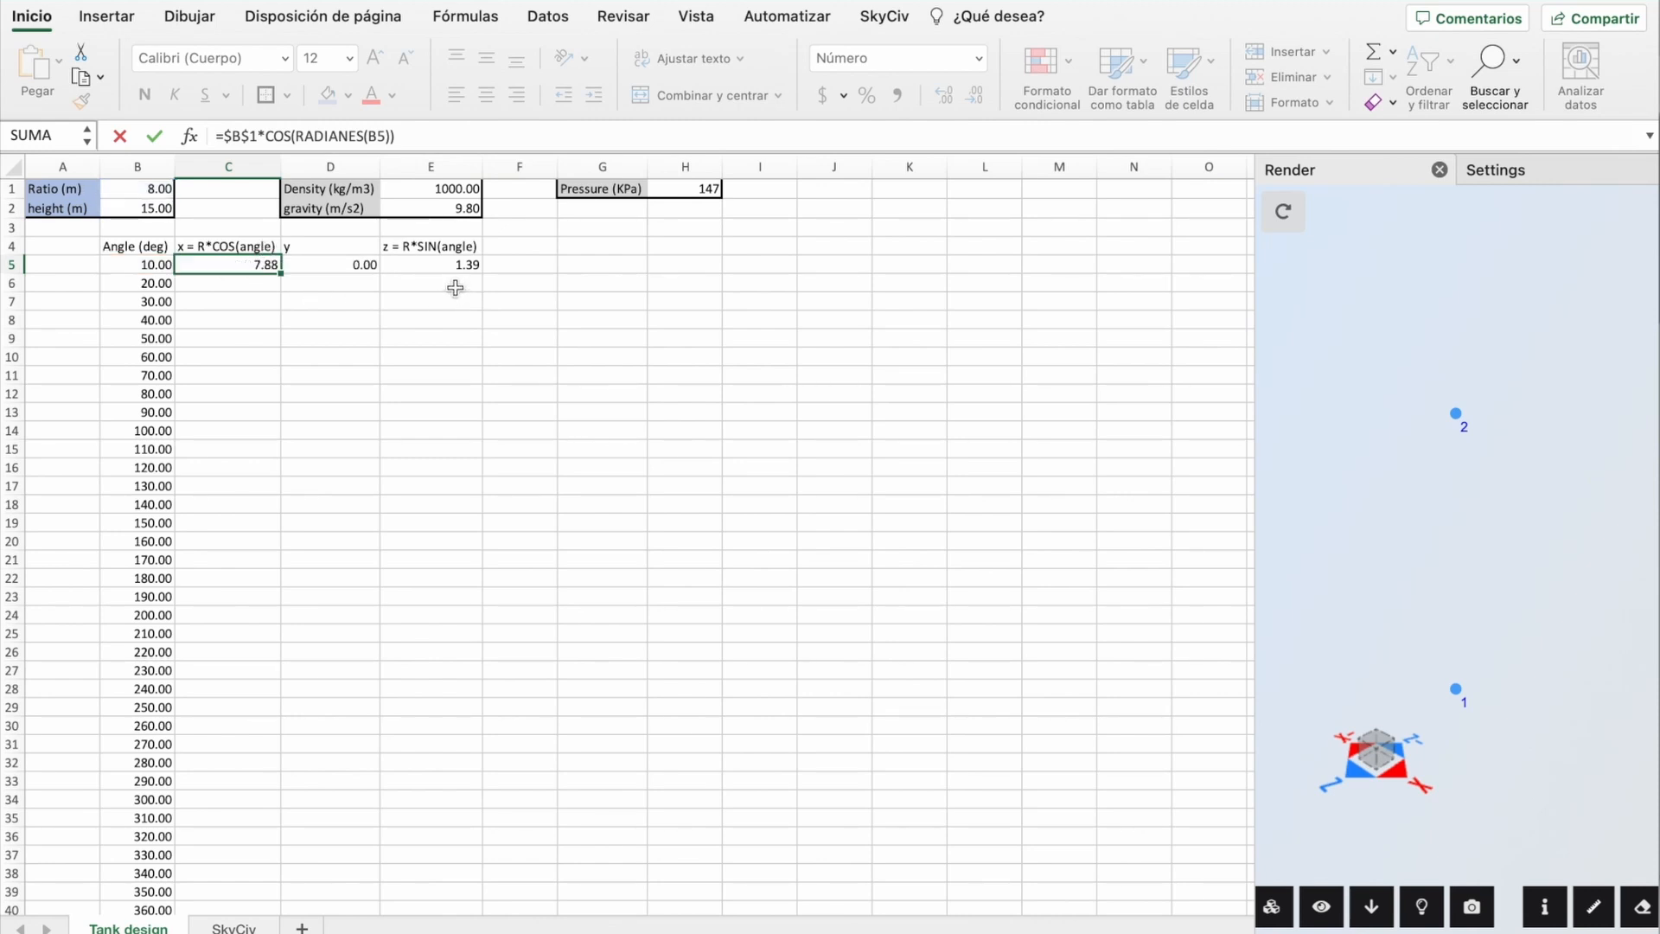
{"action": "double_click", "coordinate": [441, 270]}
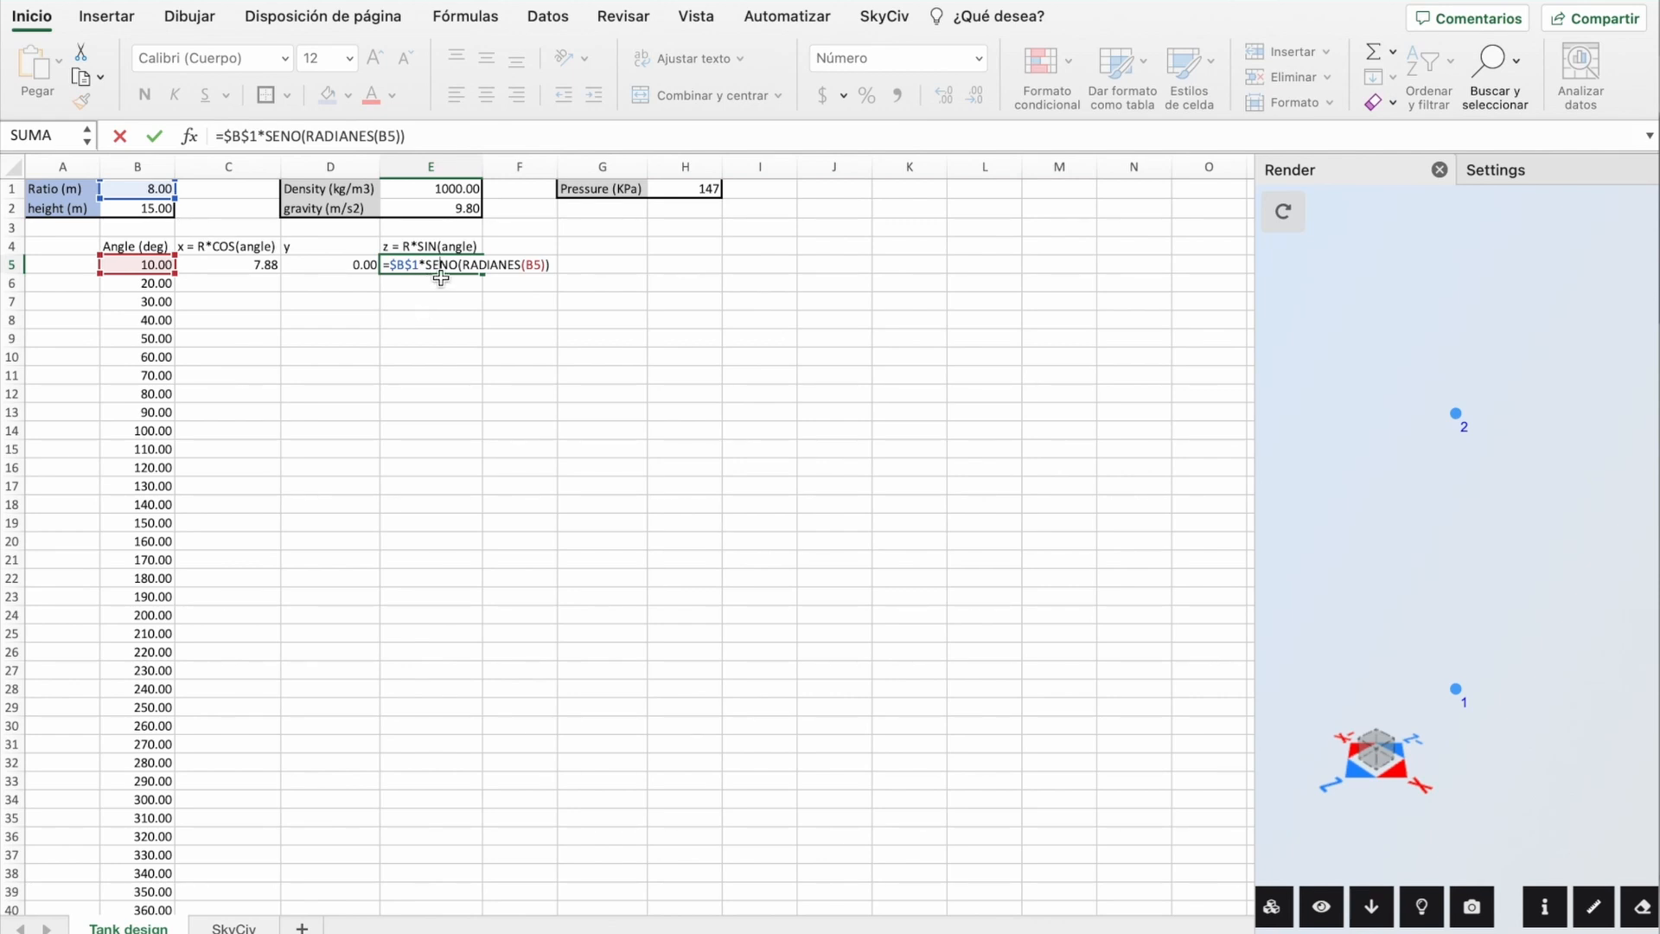
{"action": "left_click", "coordinate": [350, 304]}
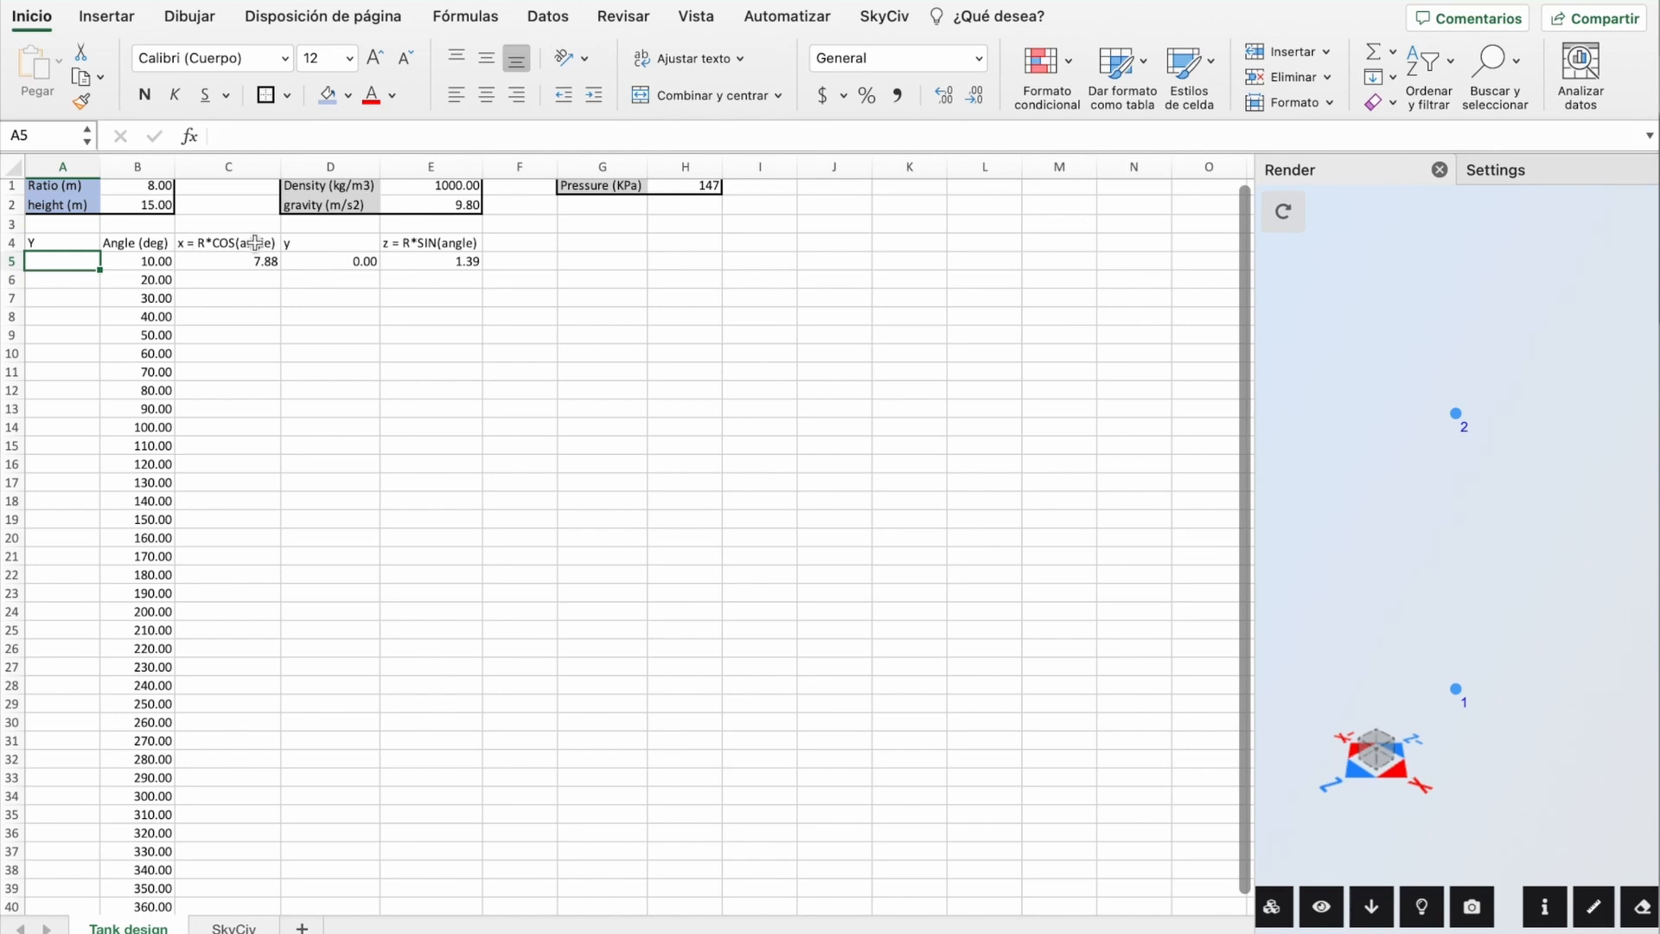
Step: Merge A5:A40 into one centred cell holding the Y value 0, pasted as formulas
{"action": "left_click_drag", "start_coordinate": [61, 264], "coordinate": [76, 901]}
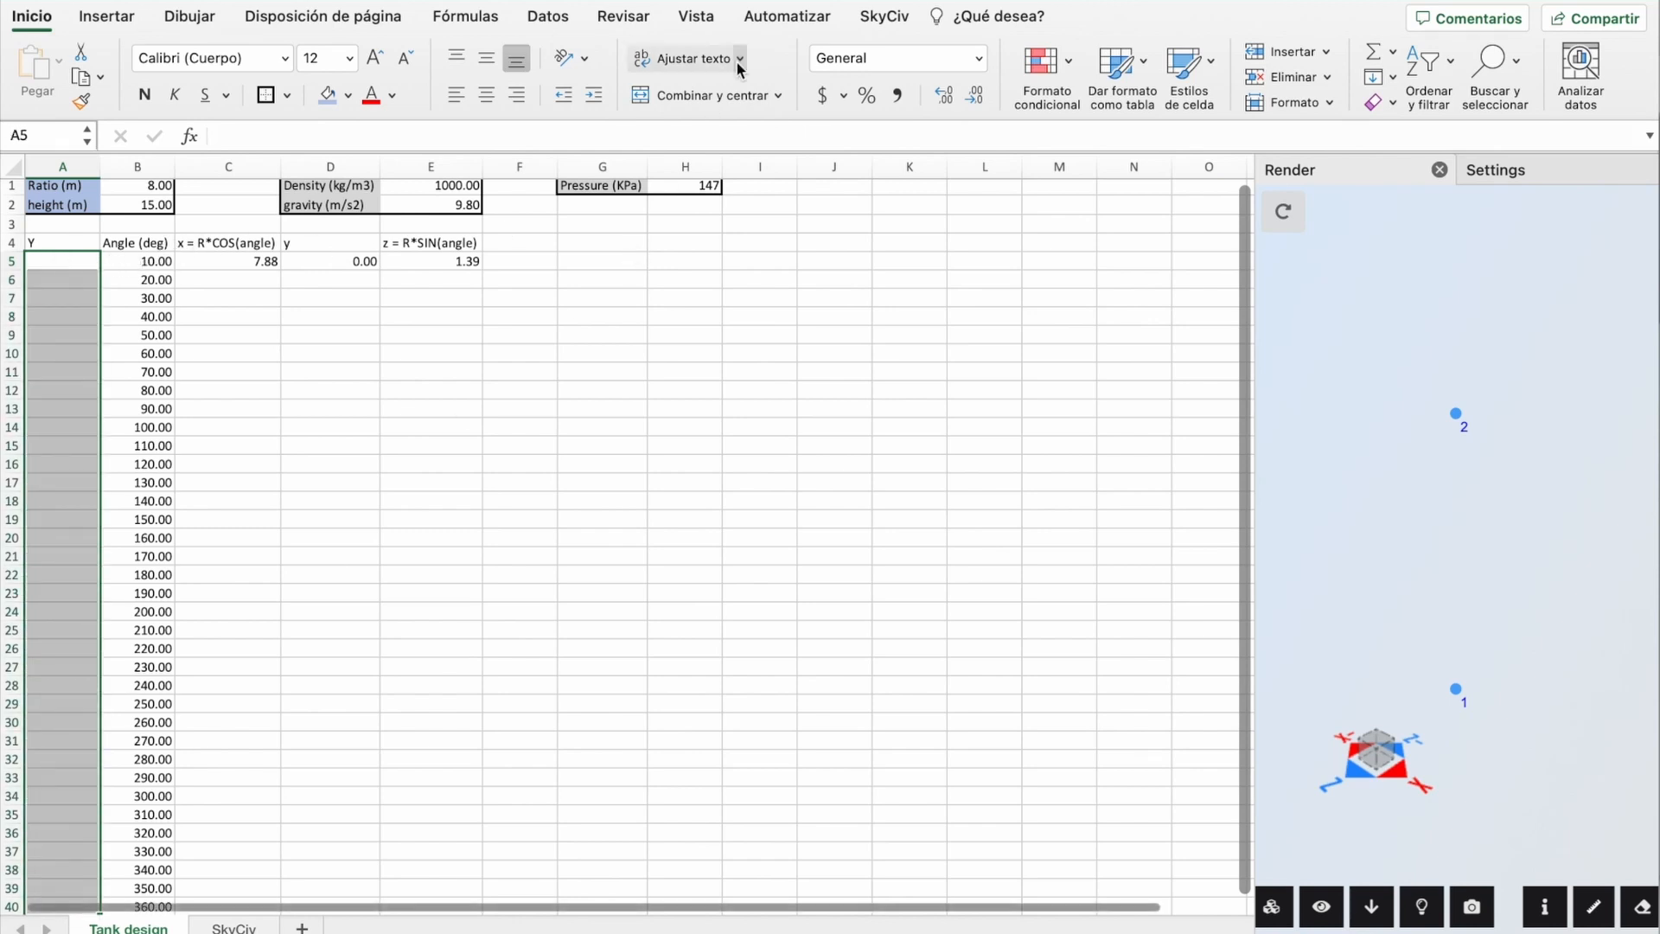
{"action": "left_click", "coordinate": [697, 96]}
{"action": "double_click", "coordinate": [61, 476]}
{"action": "left_click", "coordinate": [228, 262]}
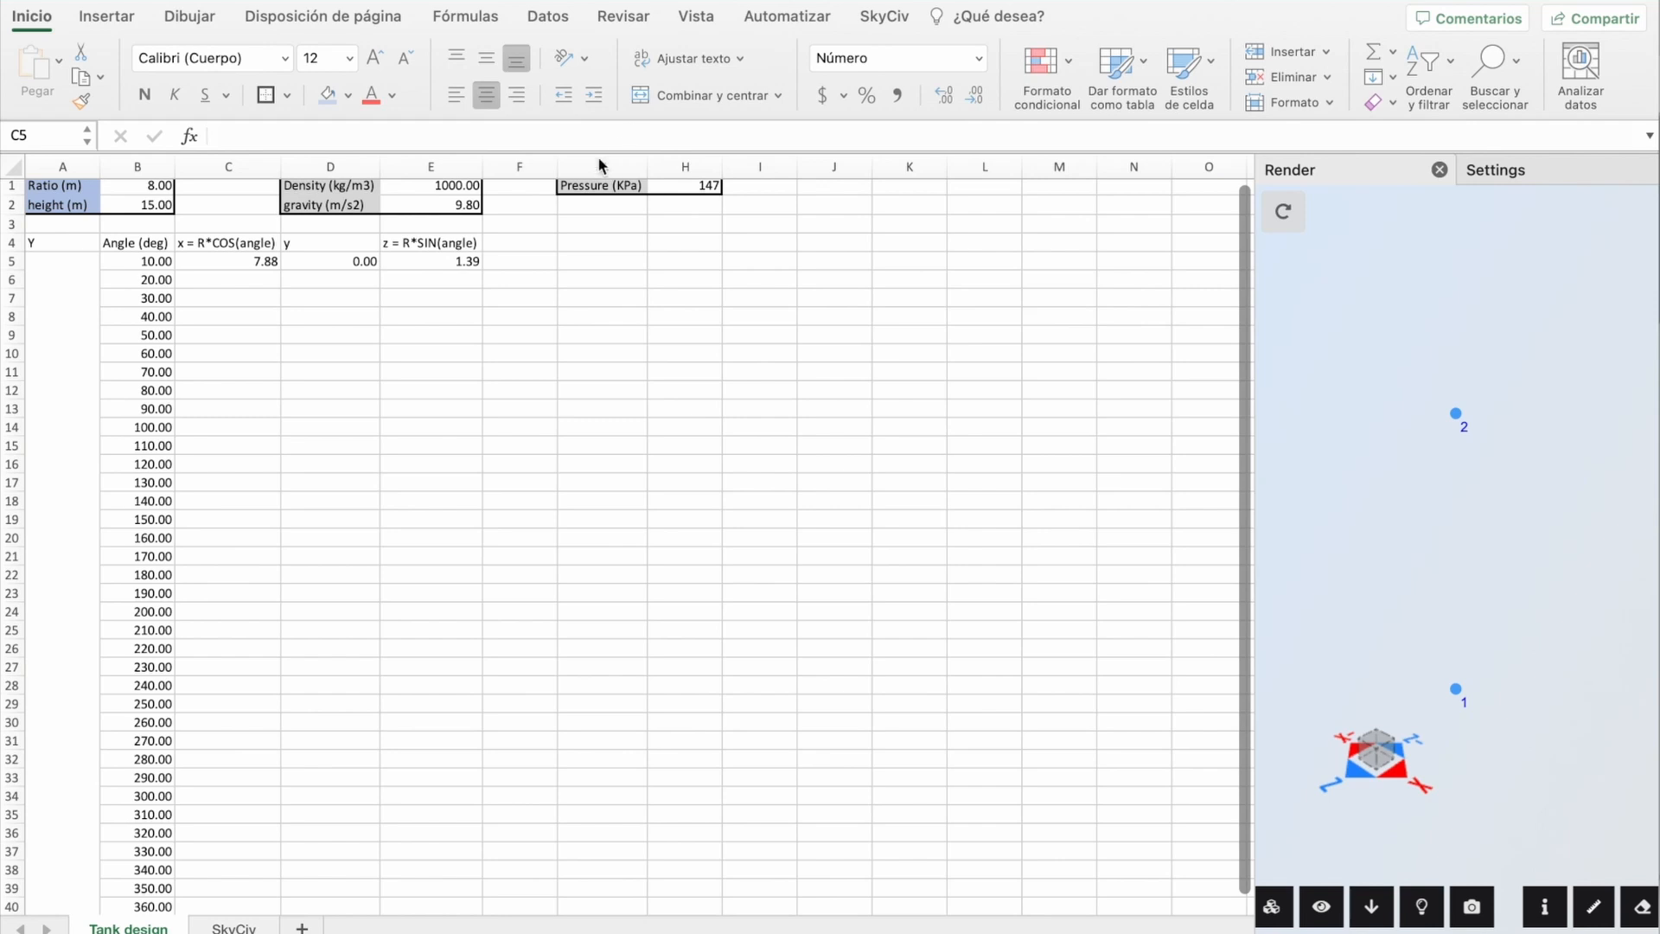
{"action": "right_click", "coordinate": [71, 534]}
{"action": "mouse_move", "coordinate": [138, 389]}
{"action": "left_click", "coordinate": [467, 426]}
{"action": "left_click", "coordinate": [519, 282]}
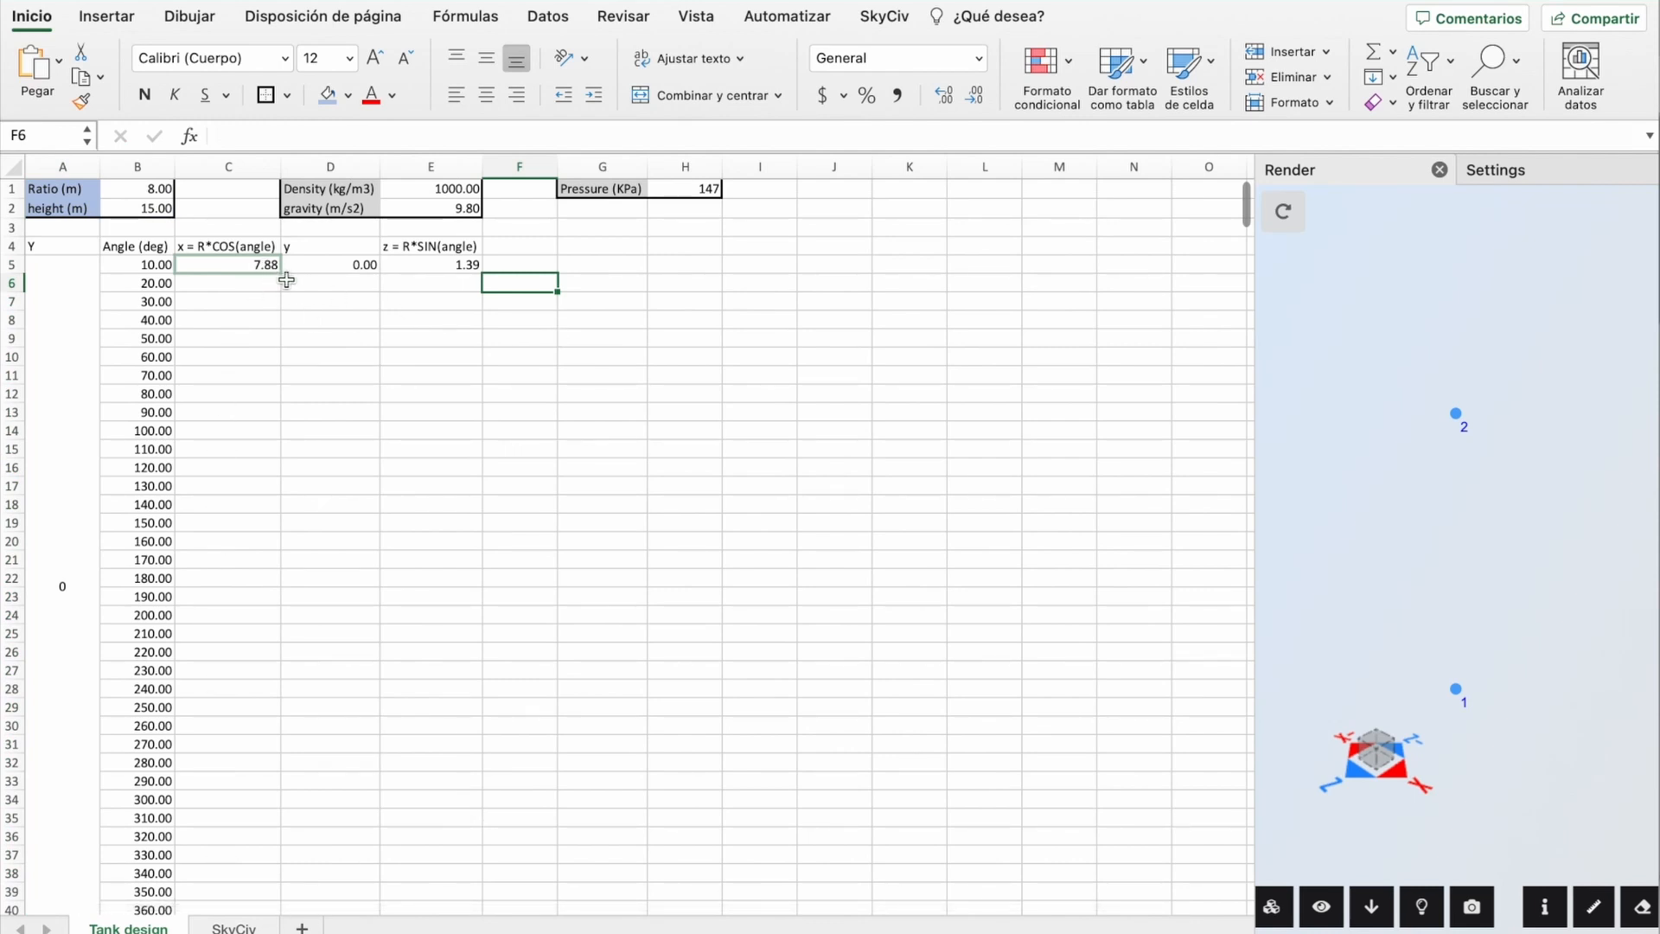
Step: Set D5 to =$A$5 and fill the x, y, z formulas down through row 40
{"action": "left_click", "coordinate": [334, 264]}
{"action": "type", "text": "="}
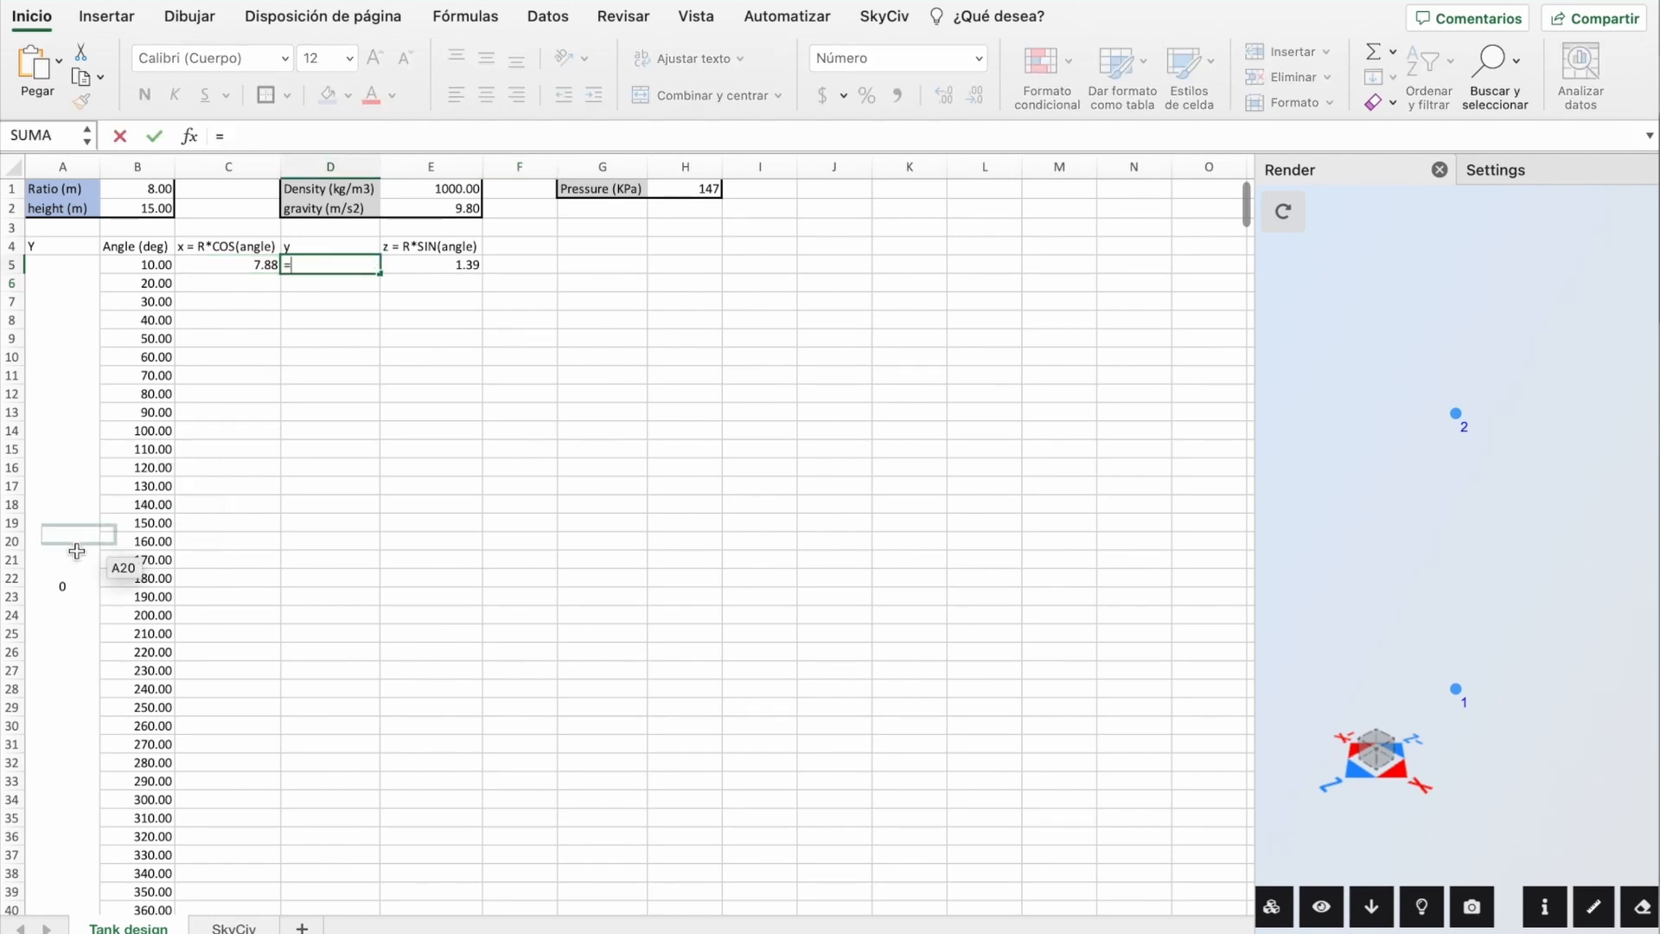
{"action": "left_click", "coordinate": [35, 558]}
{"action": "key", "text": "F4"}
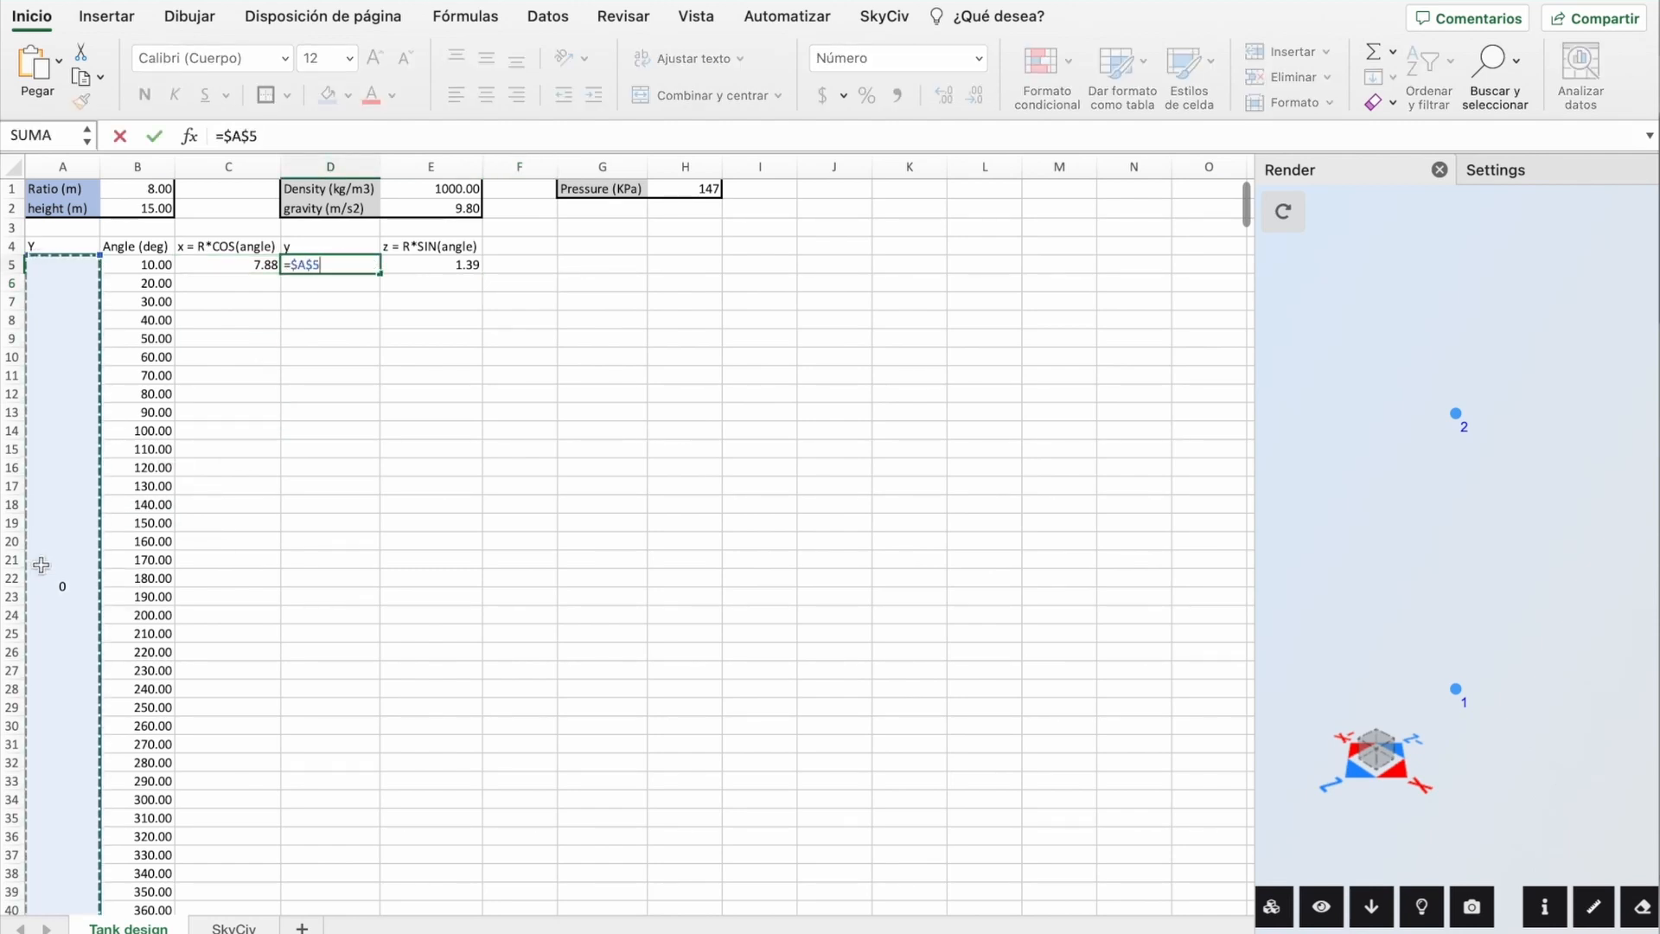
{"action": "key", "text": "Return"}
{"action": "left_click_drag", "start_coordinate": [255, 264], "coordinate": [432, 265]}
{"action": "double_click", "coordinate": [482, 273]}
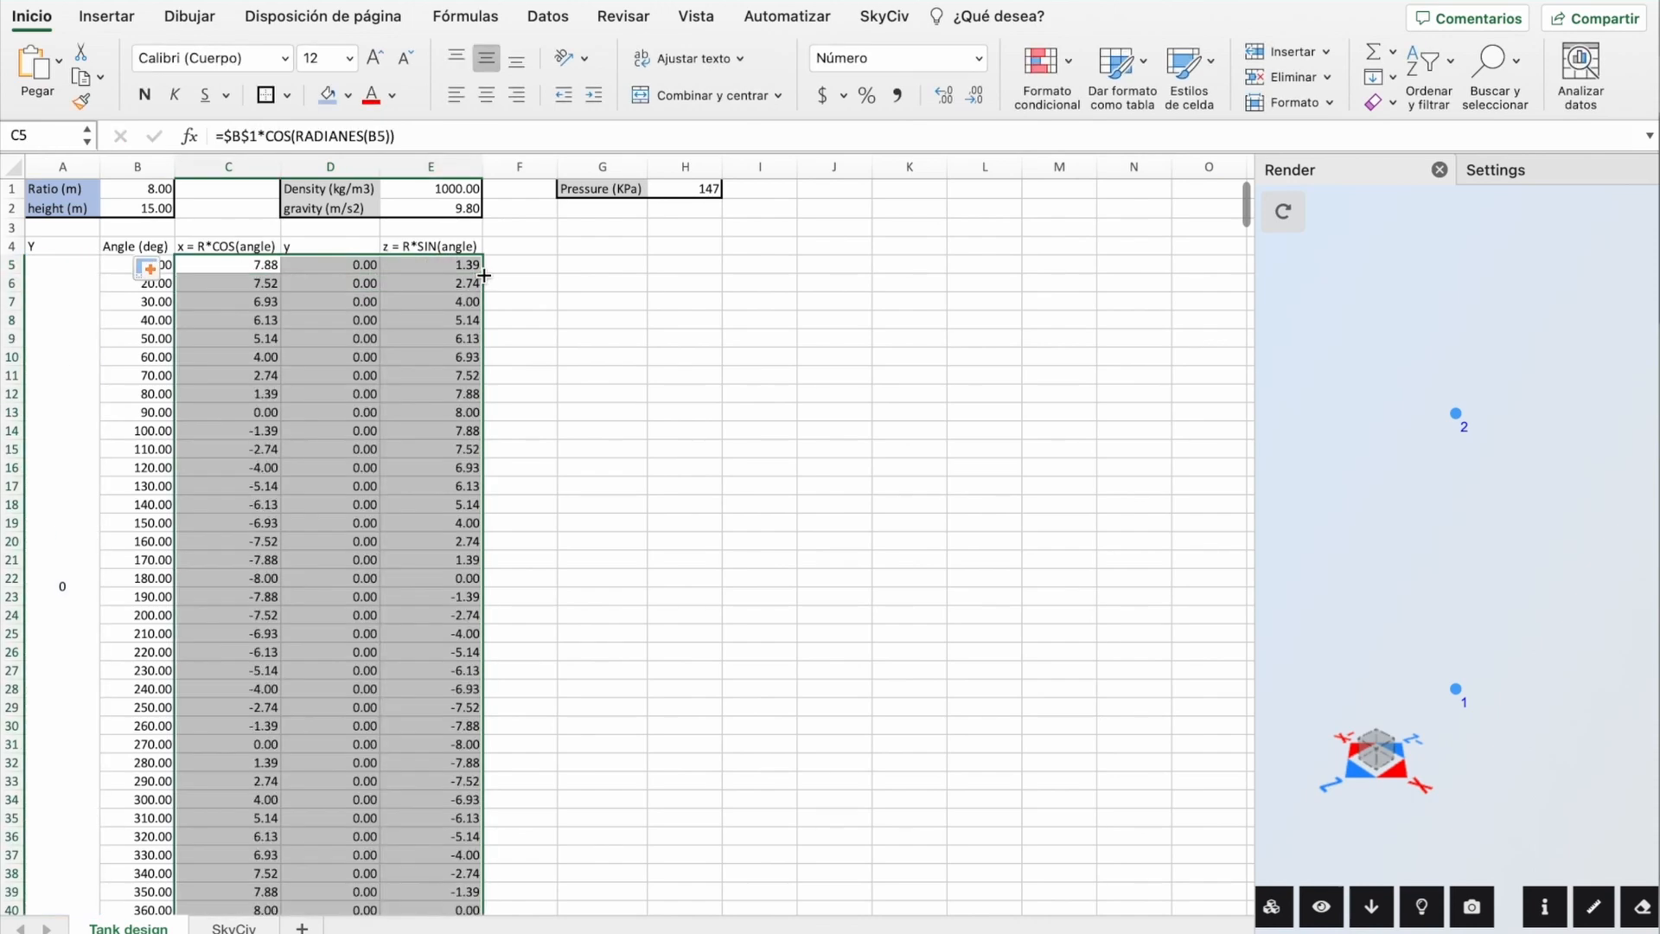
{"action": "left_click", "coordinate": [614, 578]}
{"action": "scroll", "coordinate": [614, 578], "scroll_direction": "down", "scroll_amount": 5}
{"action": "scroll", "coordinate": [653, 467], "scroll_direction": "up", "scroll_amount": 5}
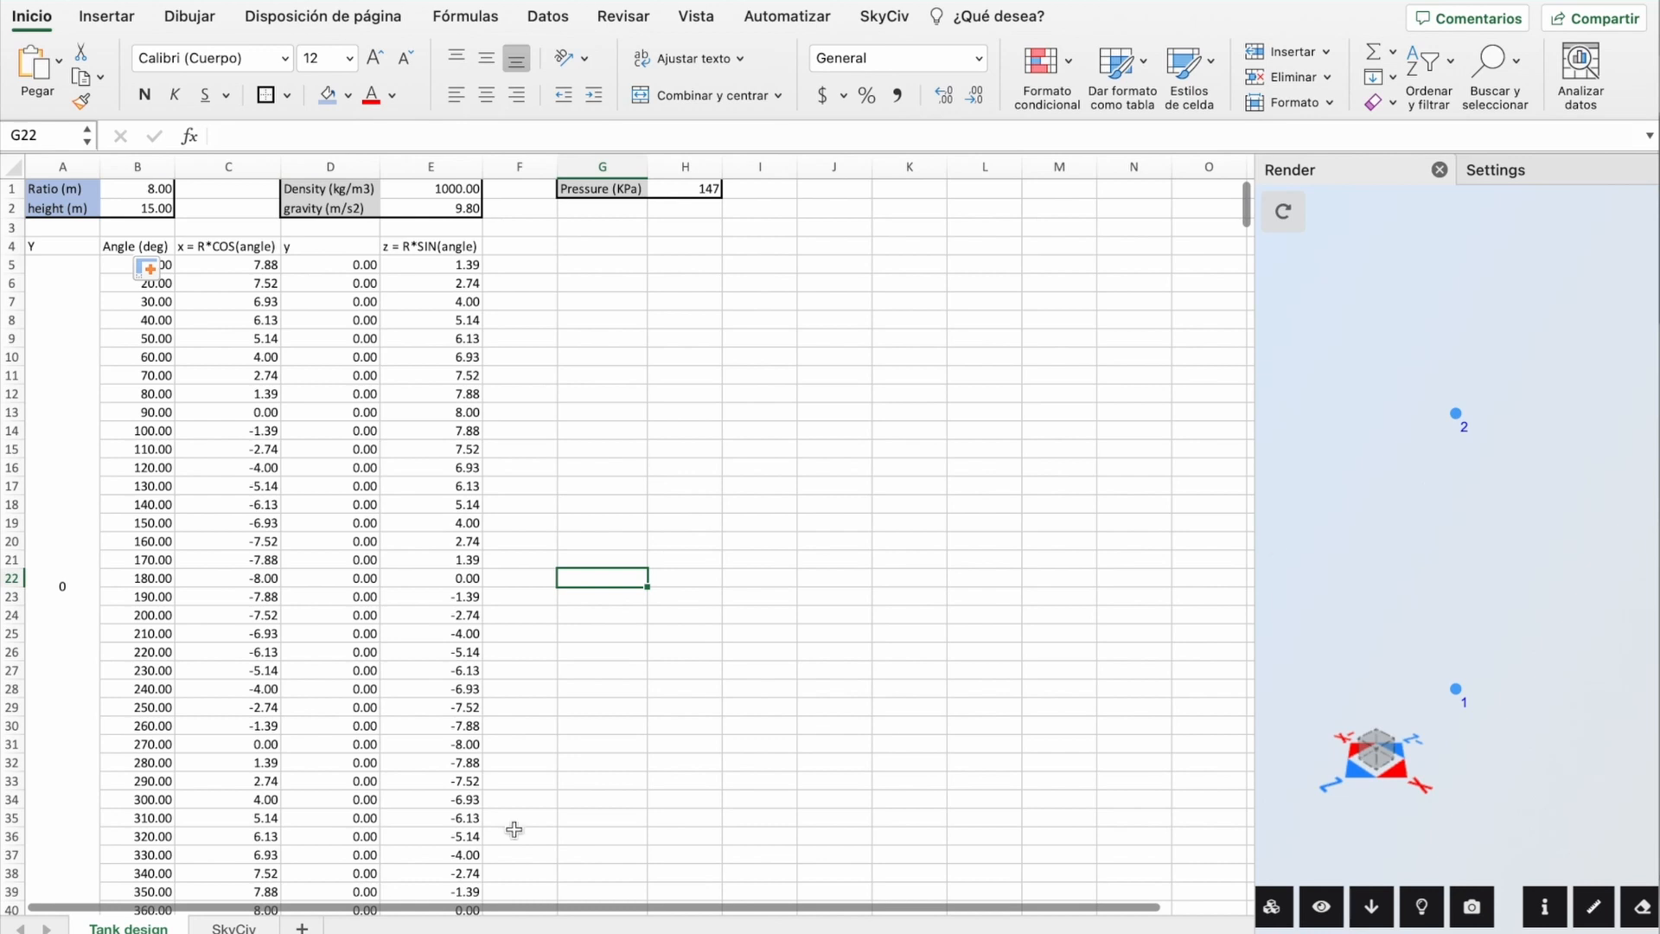
Step: Link node 1's x in SkyCiv cell E3 to ='Tank design'!C5
{"action": "left_click", "coordinate": [233, 927]}
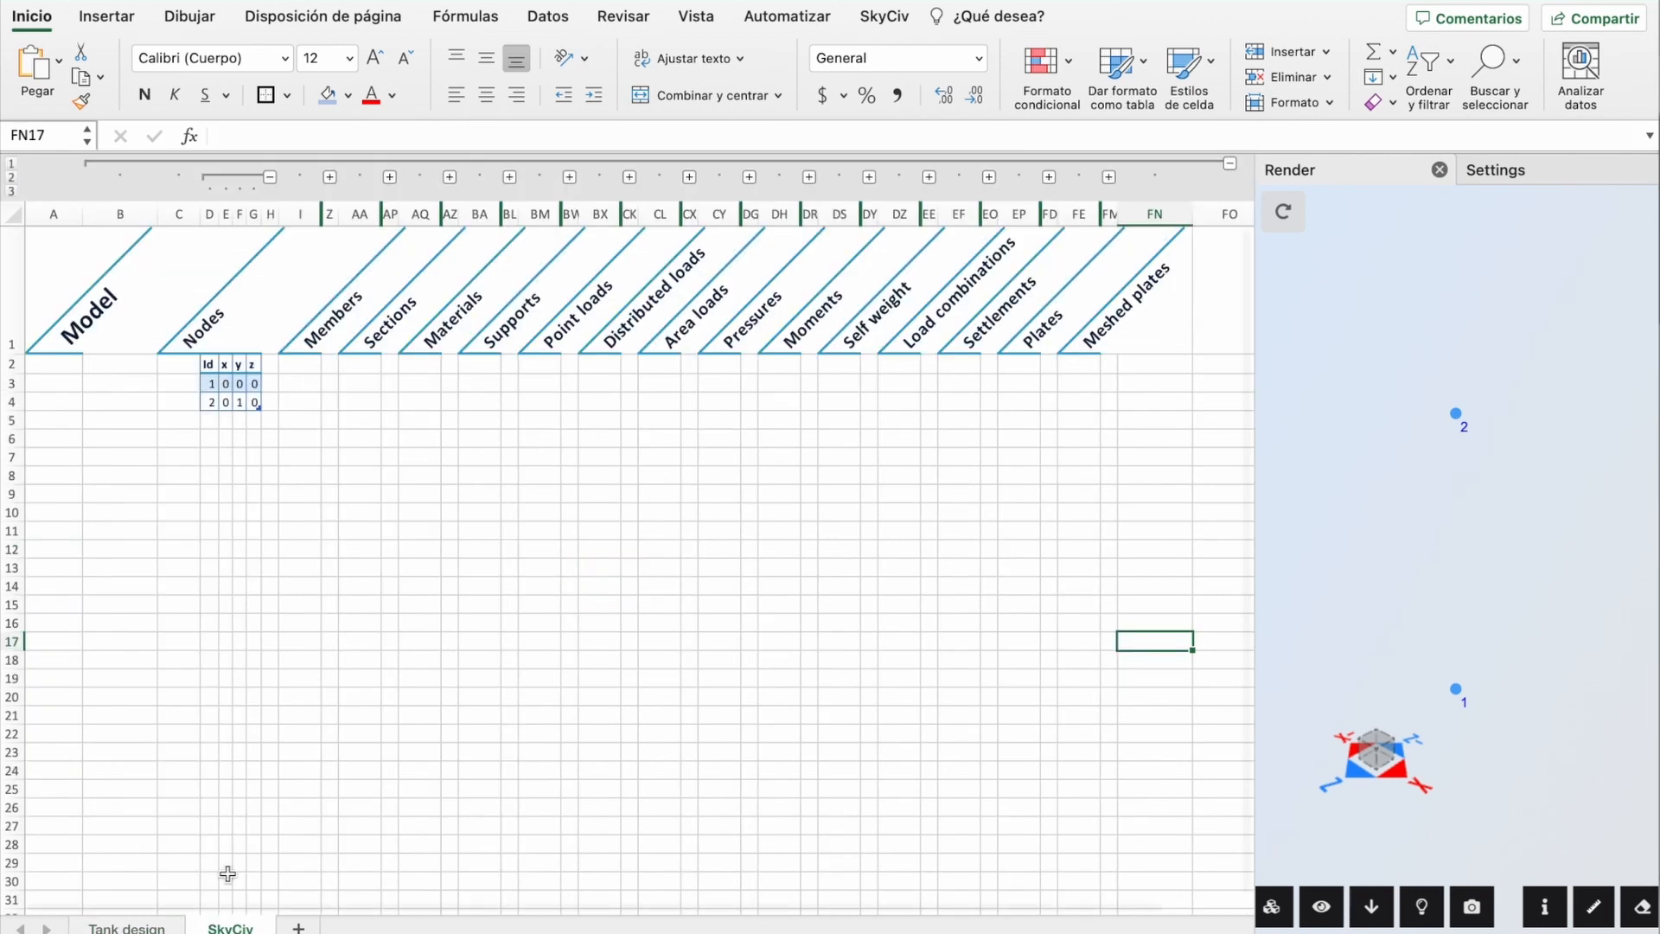
{"action": "left_click", "coordinate": [226, 385]}
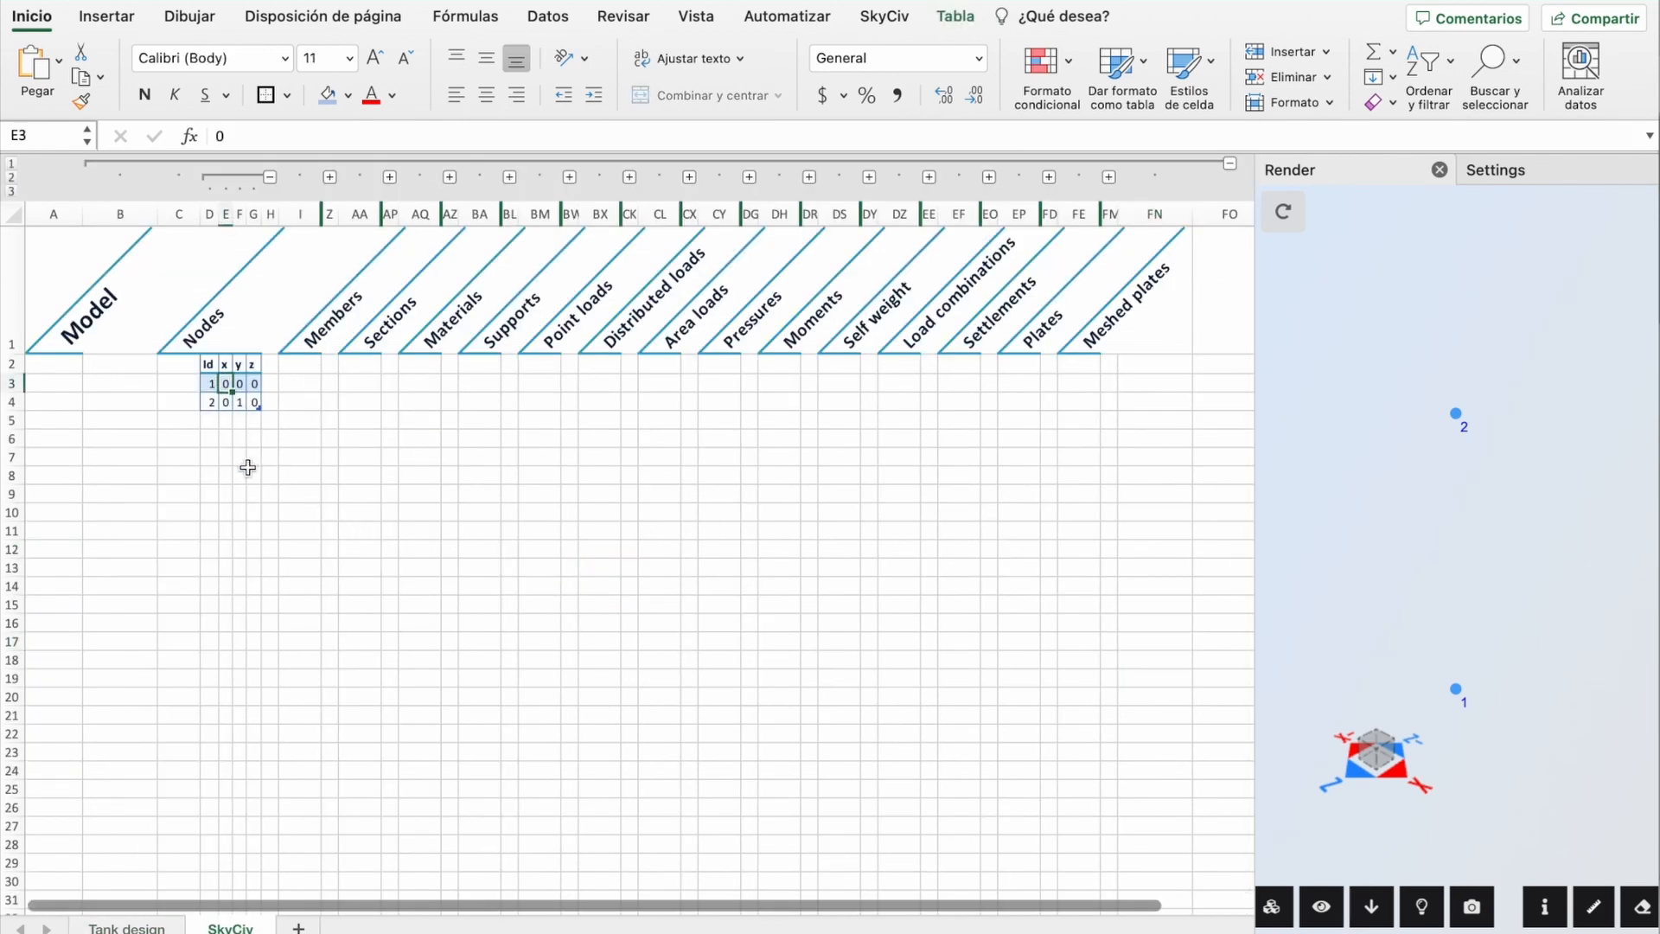
{"action": "type", "text": "="}
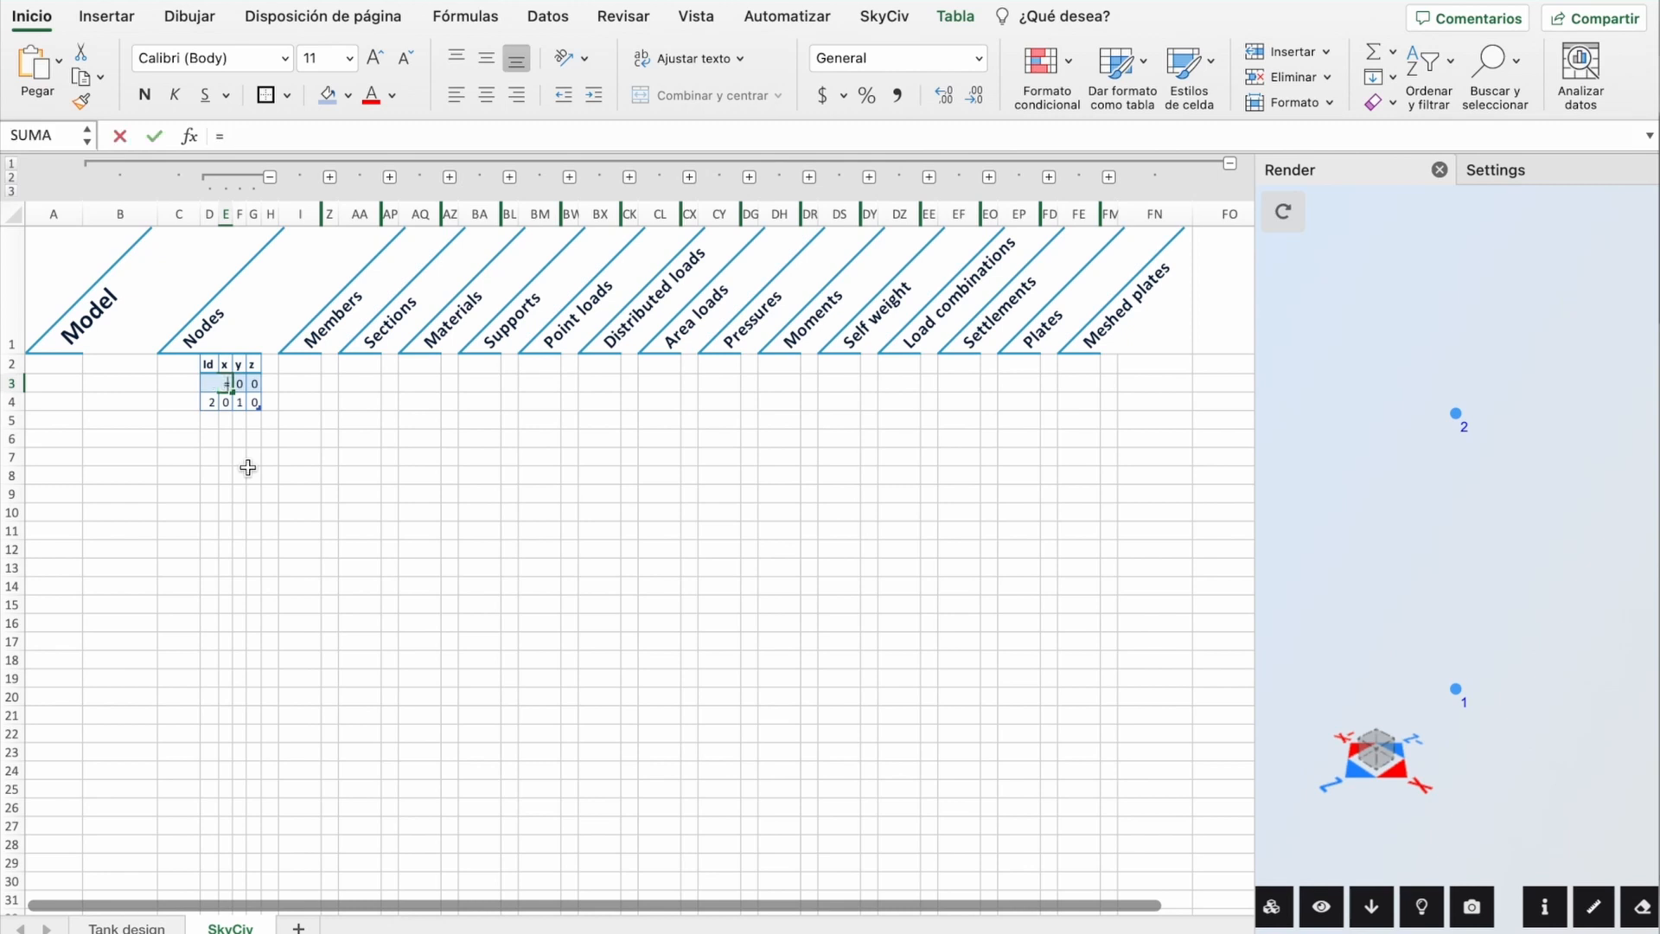
{"action": "left_click", "coordinate": [128, 927]}
{"action": "left_click", "coordinate": [247, 266]}
{"action": "key", "text": "Return"}
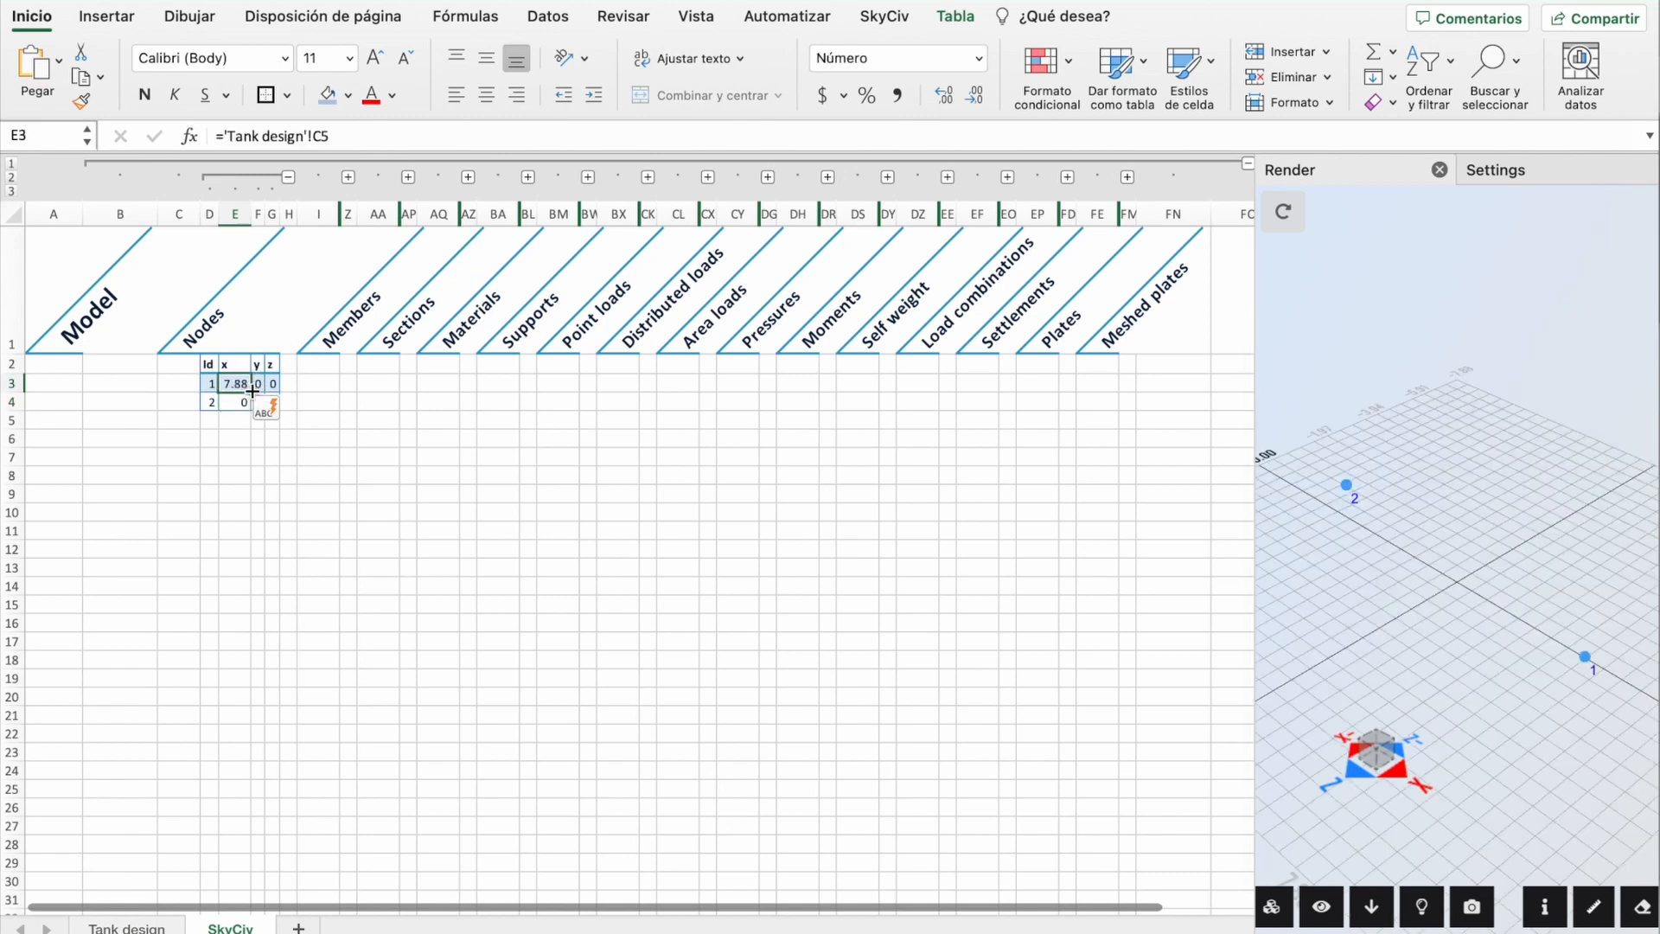
Step: Extend the links across y and z and down all 36 nodes, widen columns D–G, and inspect the node ring
{"action": "left_click_drag", "start_coordinate": [251, 391], "coordinate": [204, 767]}
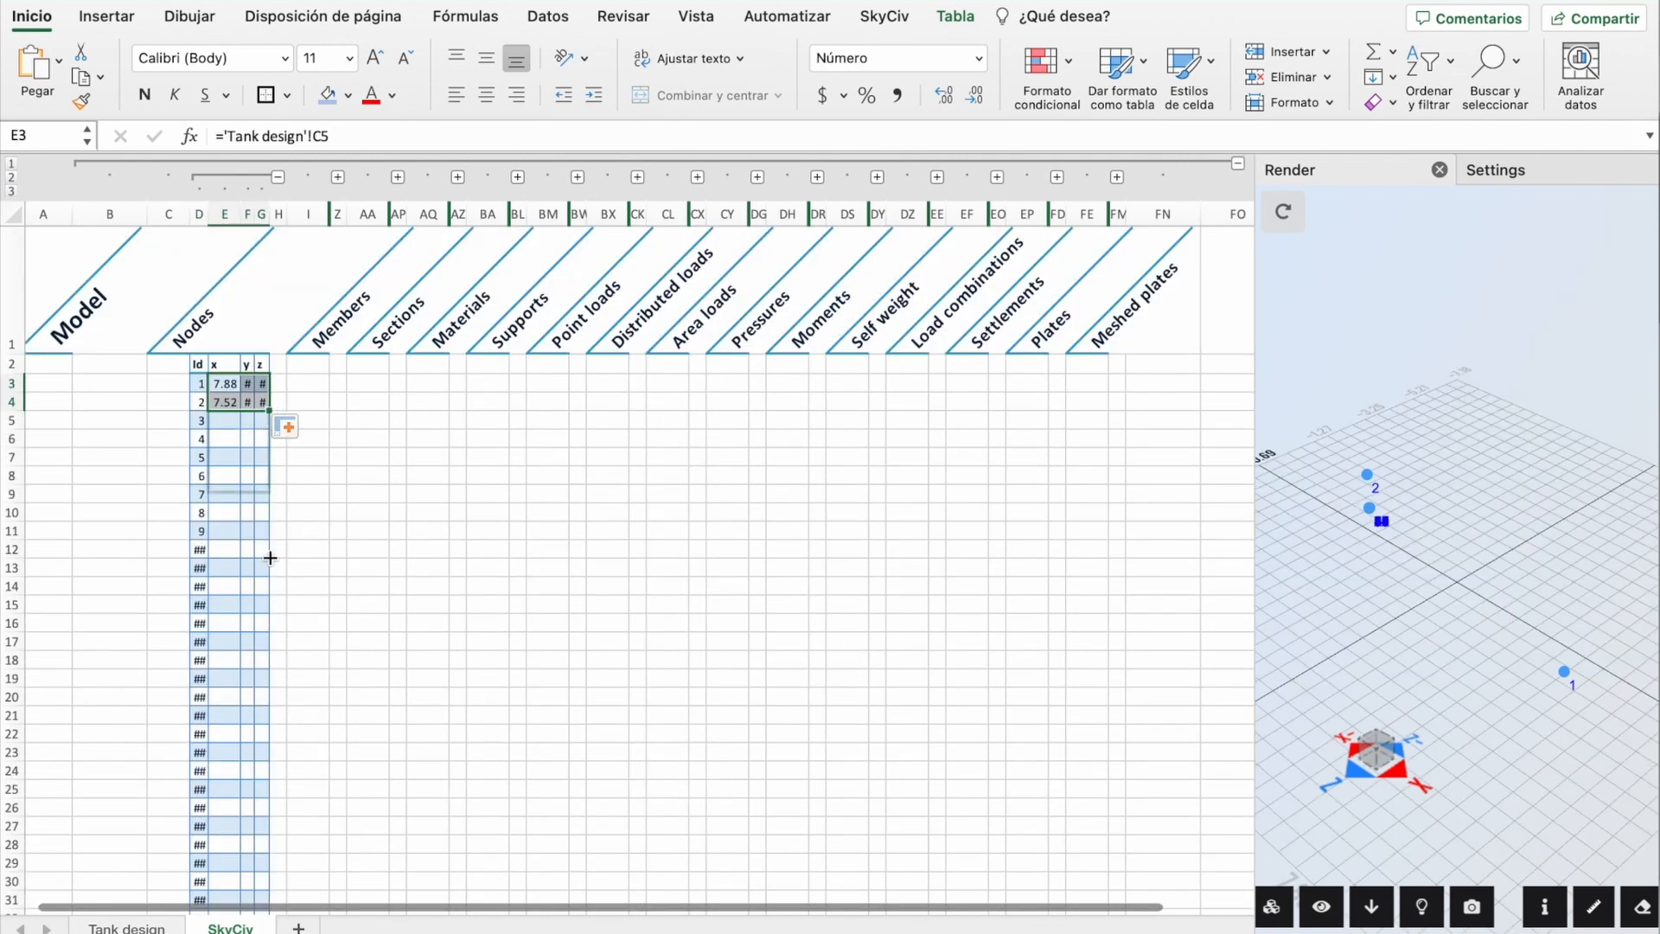
{"action": "left_click_drag", "start_coordinate": [269, 558], "coordinate": [268, 778]}
{"action": "scroll", "coordinate": [381, 600], "scroll_direction": "up", "scroll_amount": 5}
{"action": "left_click", "coordinate": [234, 211]}
{"action": "left_click_drag", "start_coordinate": [234, 211], "coordinate": [246, 212]}
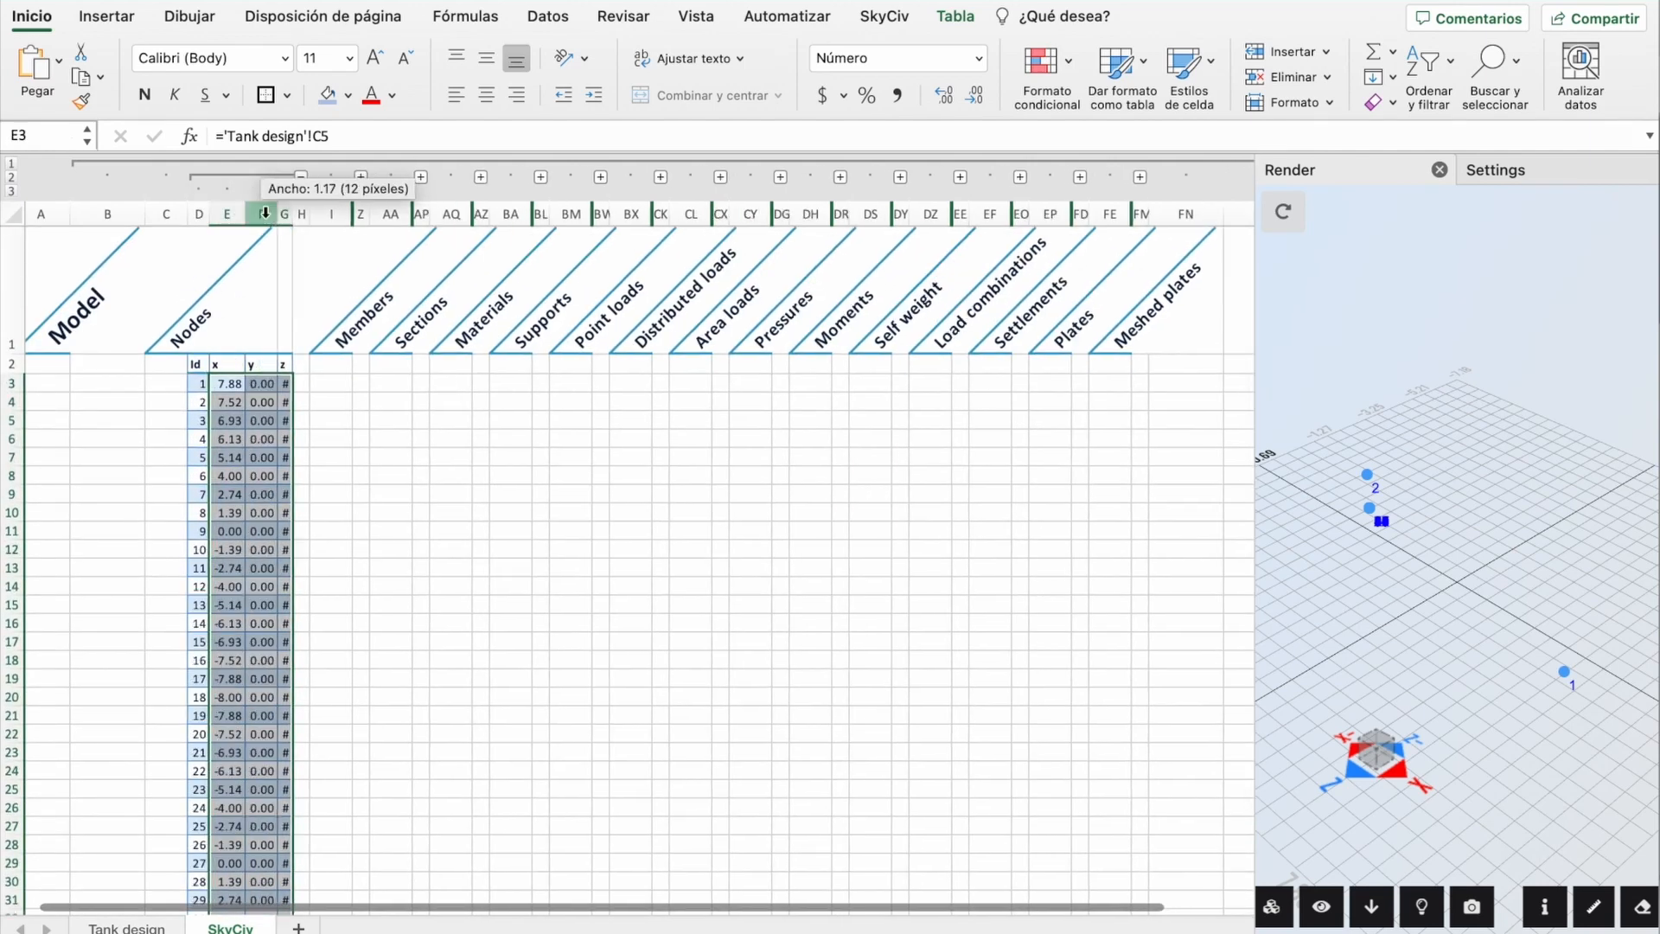
{"action": "left_click", "coordinate": [1083, 538]}
{"action": "left_click_drag", "start_coordinate": [1541, 721], "coordinate": [1528, 738]}
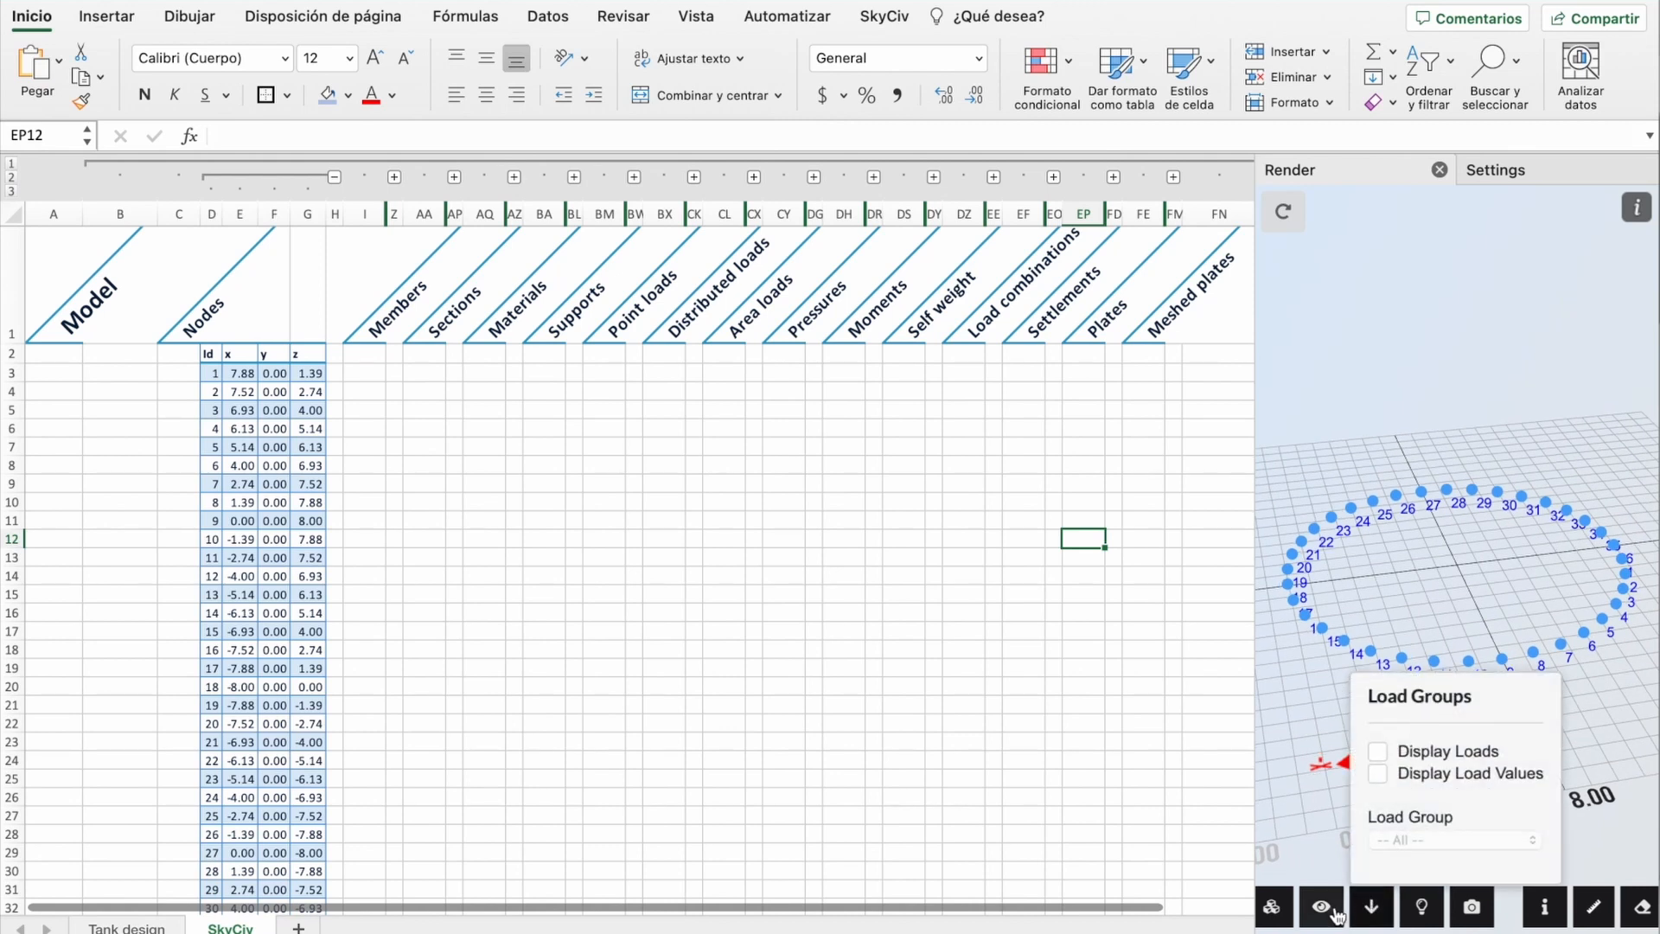
Step: Hide the Node ID labels in the render, orbit to inspect the ring, and return to Tank design
{"action": "mouse_move", "coordinate": [1321, 906]}
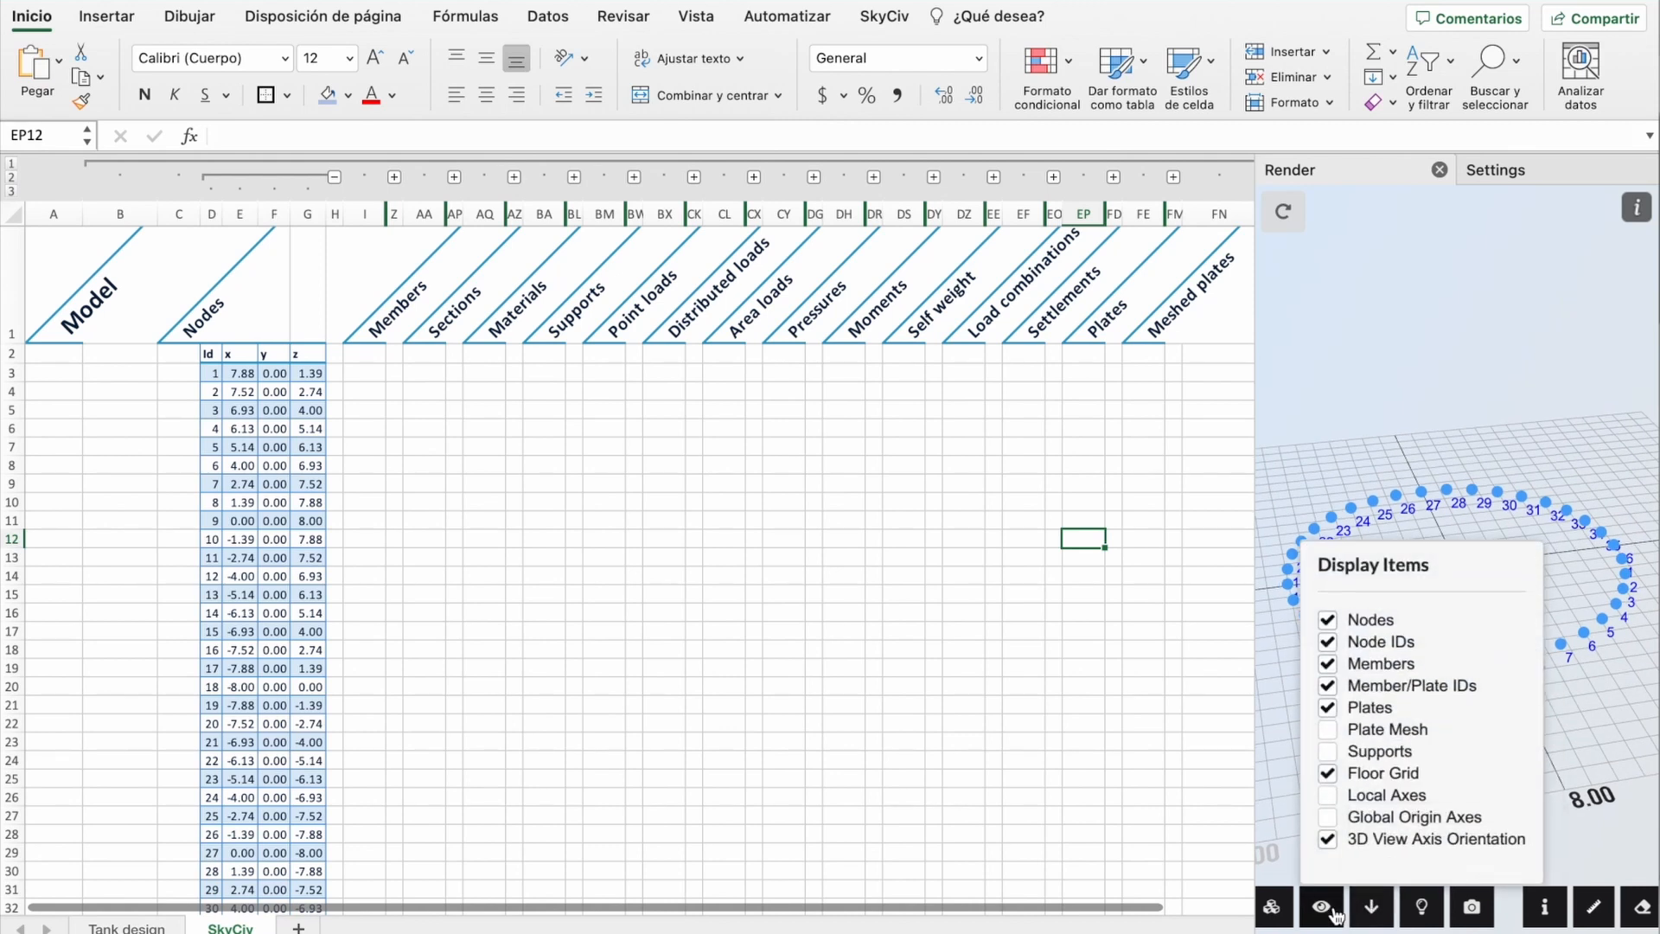
{"action": "left_click", "coordinate": [1329, 643]}
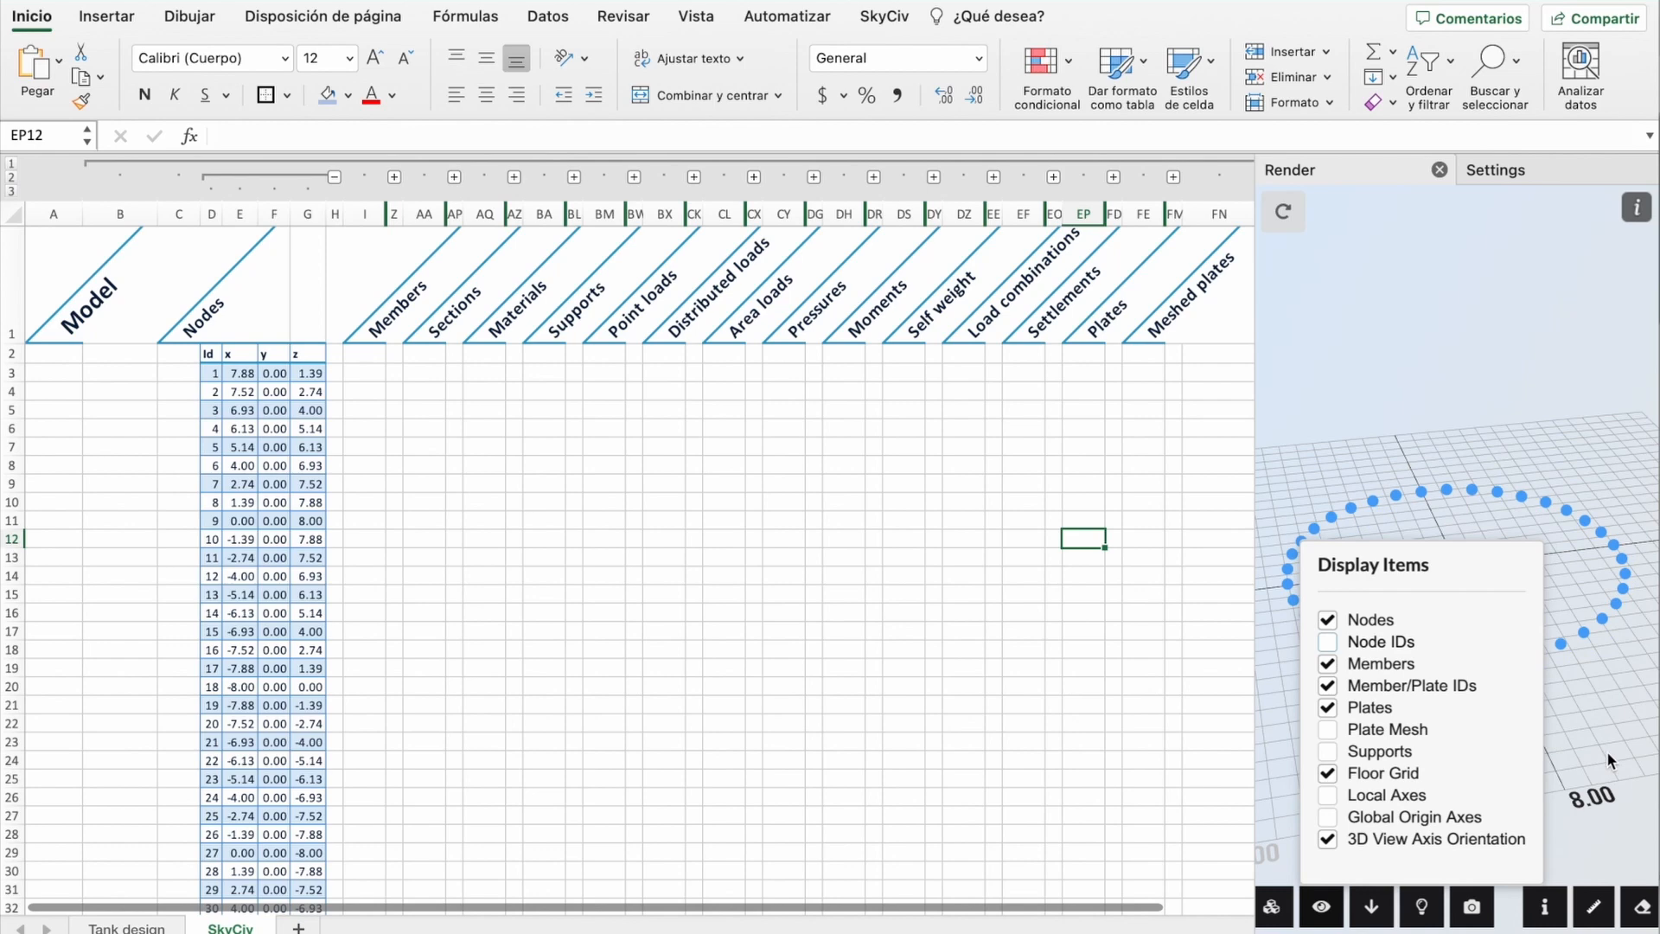
{"action": "mouse_move", "coordinate": [1461, 735]}
{"action": "left_mouse_down"}
{"action": "mouse_move", "coordinate": [1511, 700]}
{"action": "mouse_move", "coordinate": [1443, 743]}
{"action": "mouse_move", "coordinate": [1512, 707]}
{"action": "mouse_move", "coordinate": [1474, 710]}
{"action": "mouse_move", "coordinate": [1472, 688]}
{"action": "mouse_move", "coordinate": [1480, 744]}
{"action": "left_mouse_up"}
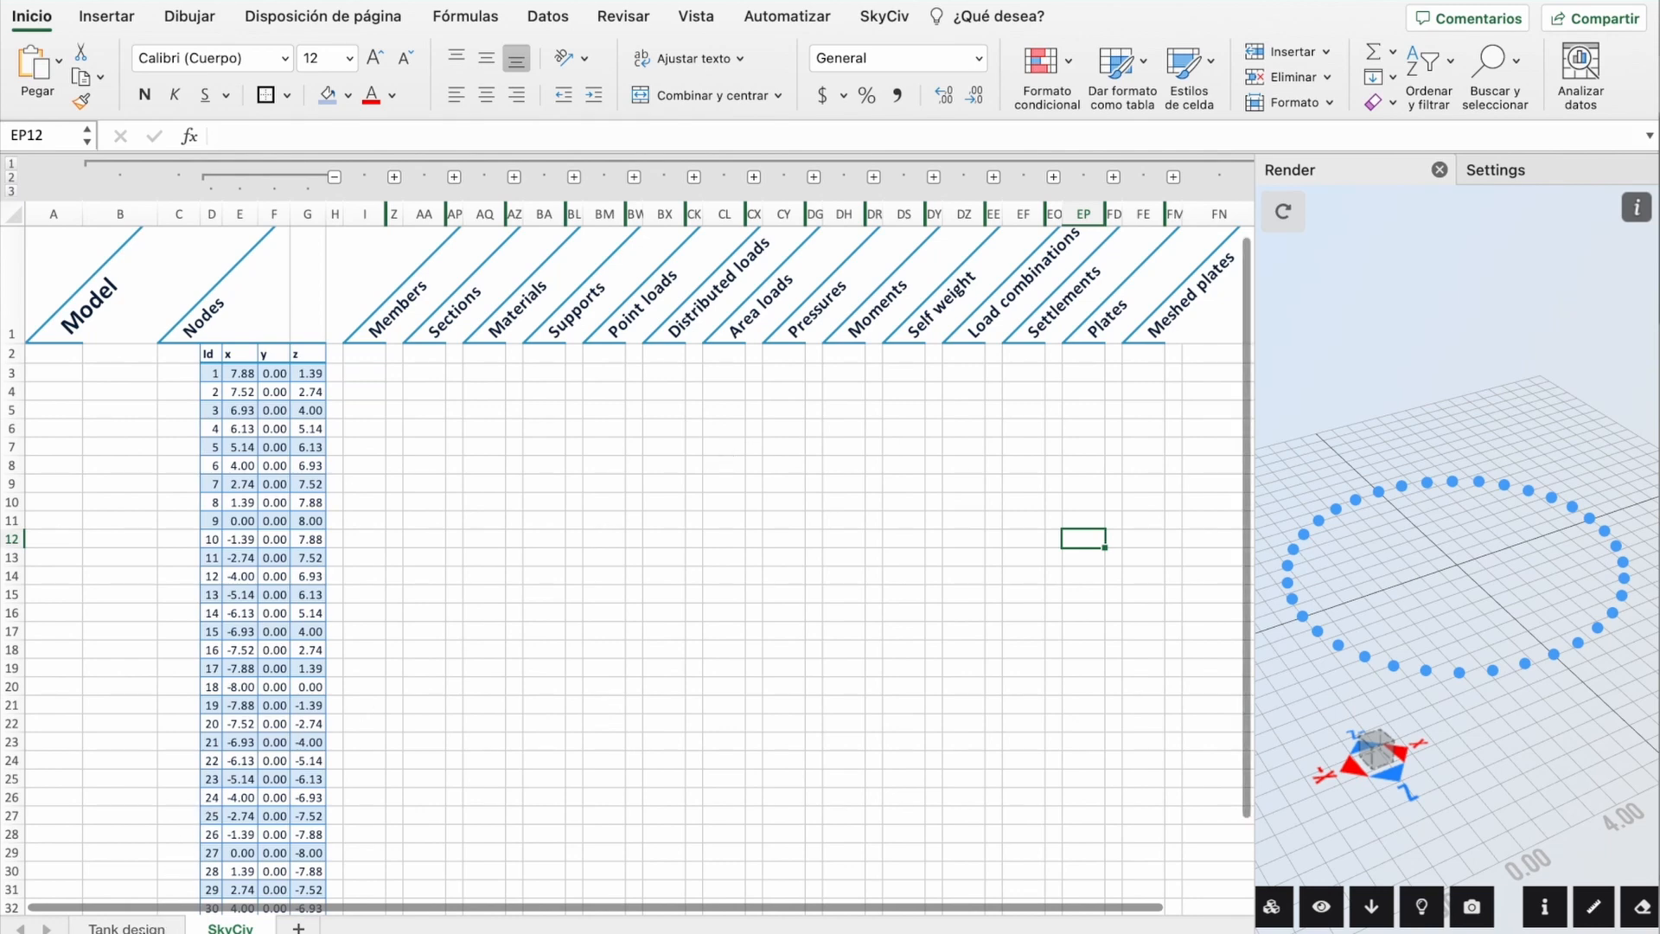
{"action": "left_click", "coordinate": [151, 925]}
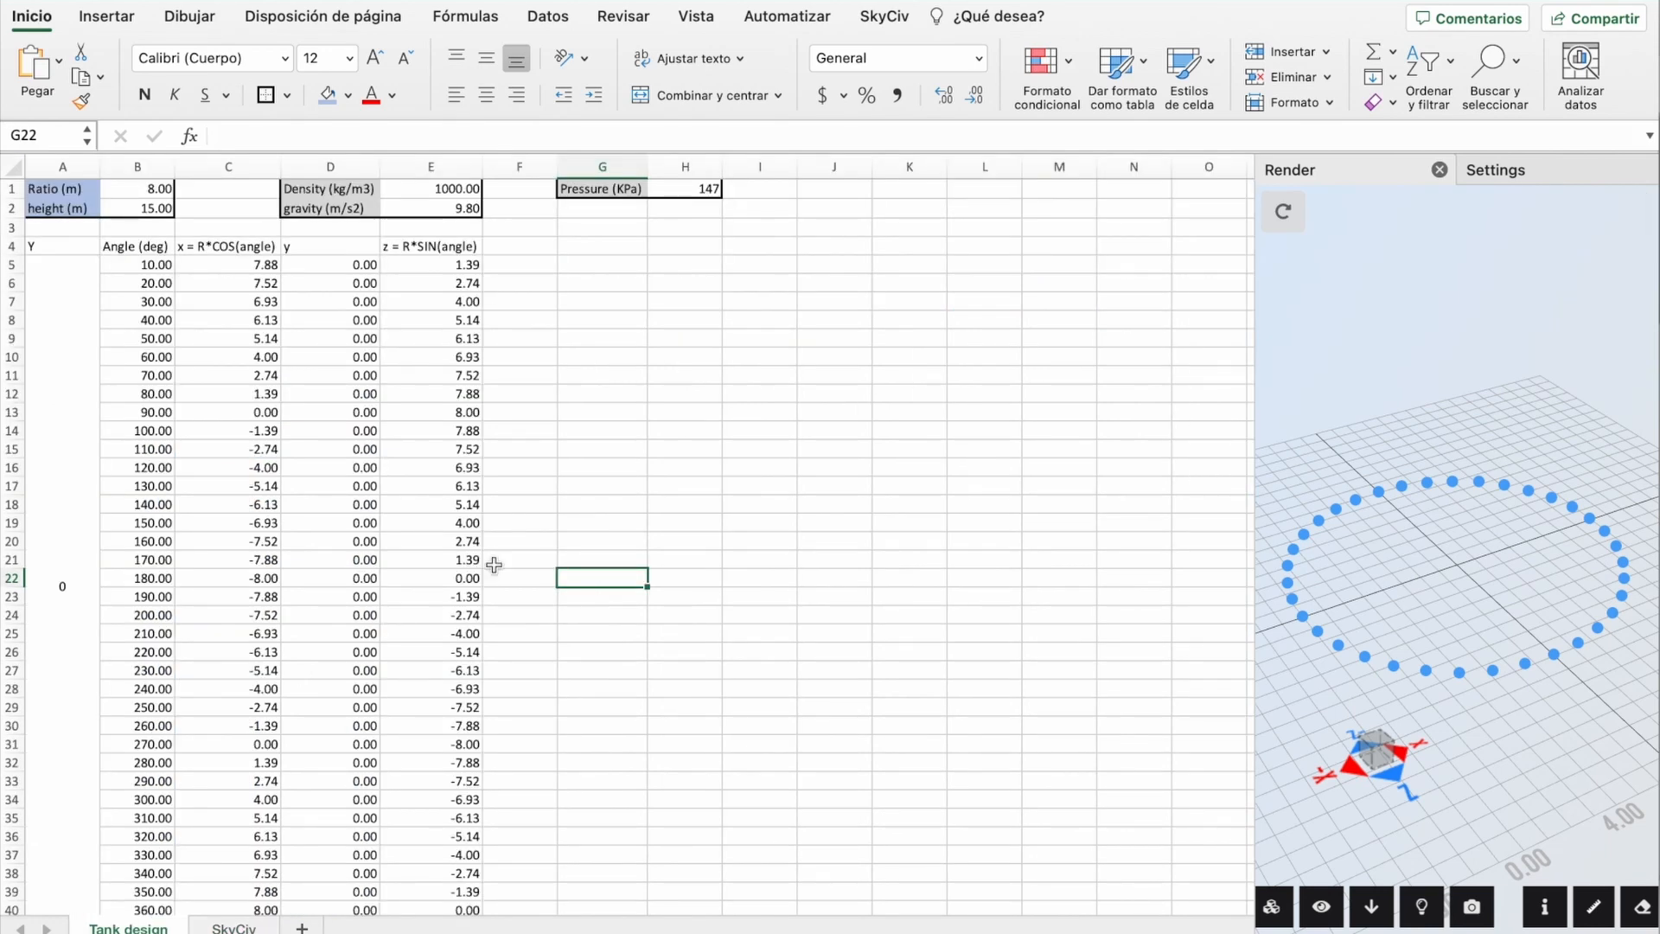
Step: Copy the first ring block A5:E40 further down the sheet with the fill handle
{"action": "scroll", "coordinate": [95, 301], "scroll_direction": "right", "scroll_amount": 1}
{"action": "scroll", "coordinate": [612, 396], "scroll_direction": "left", "scroll_amount": 1}
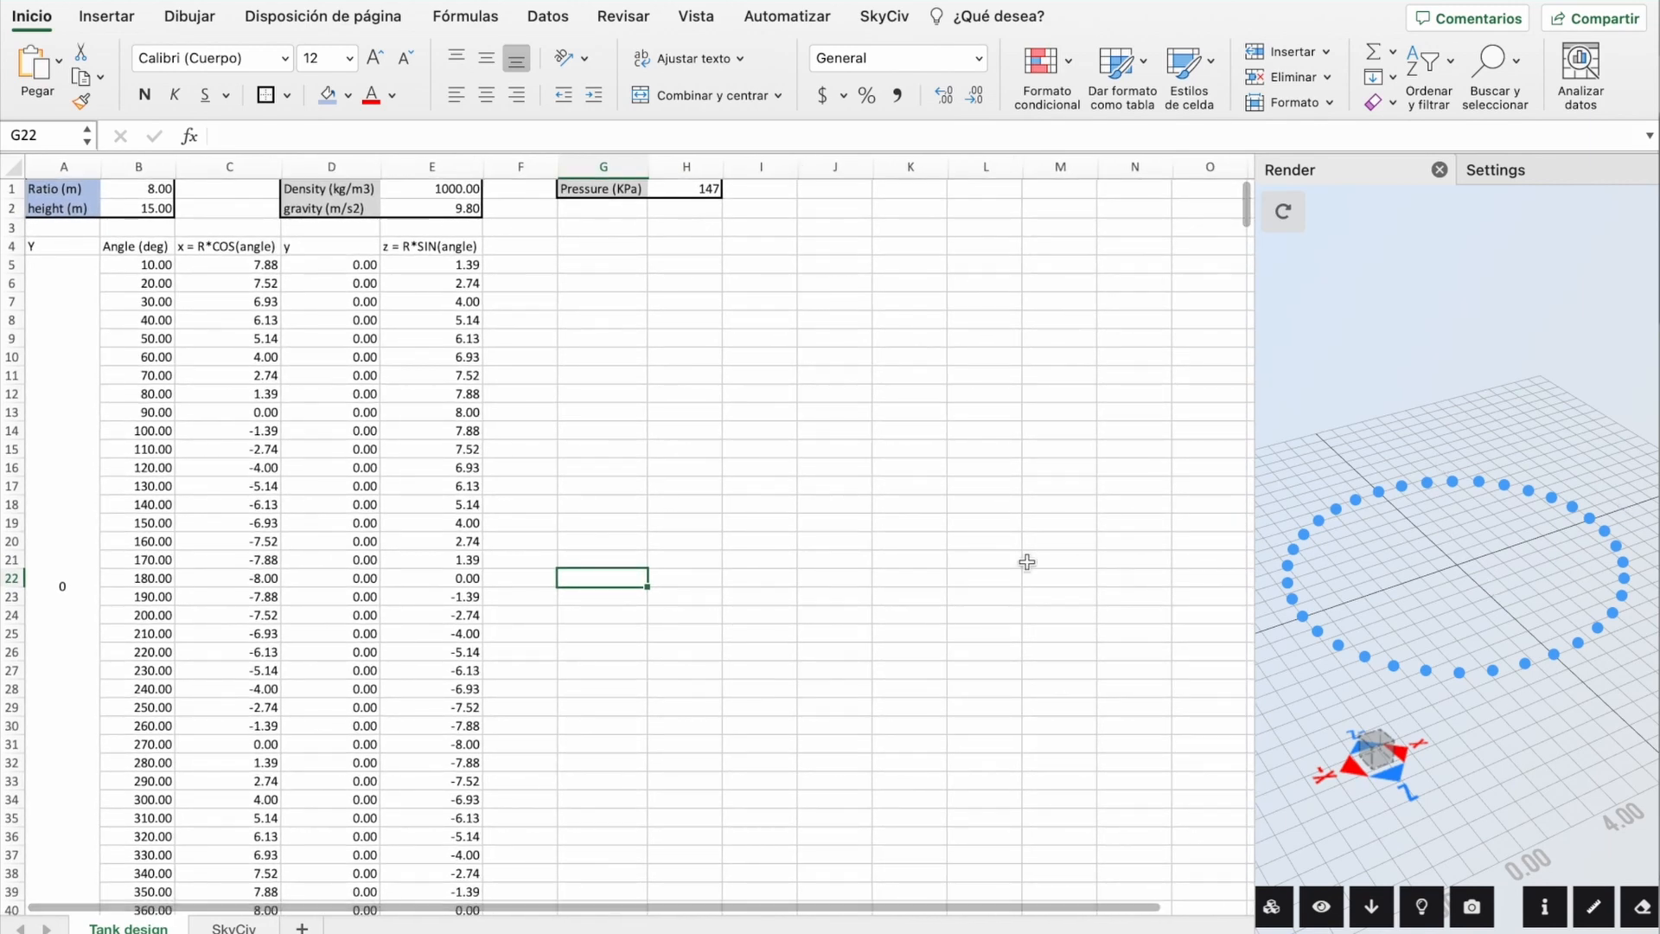
{"action": "left_click", "coordinate": [34, 467]}
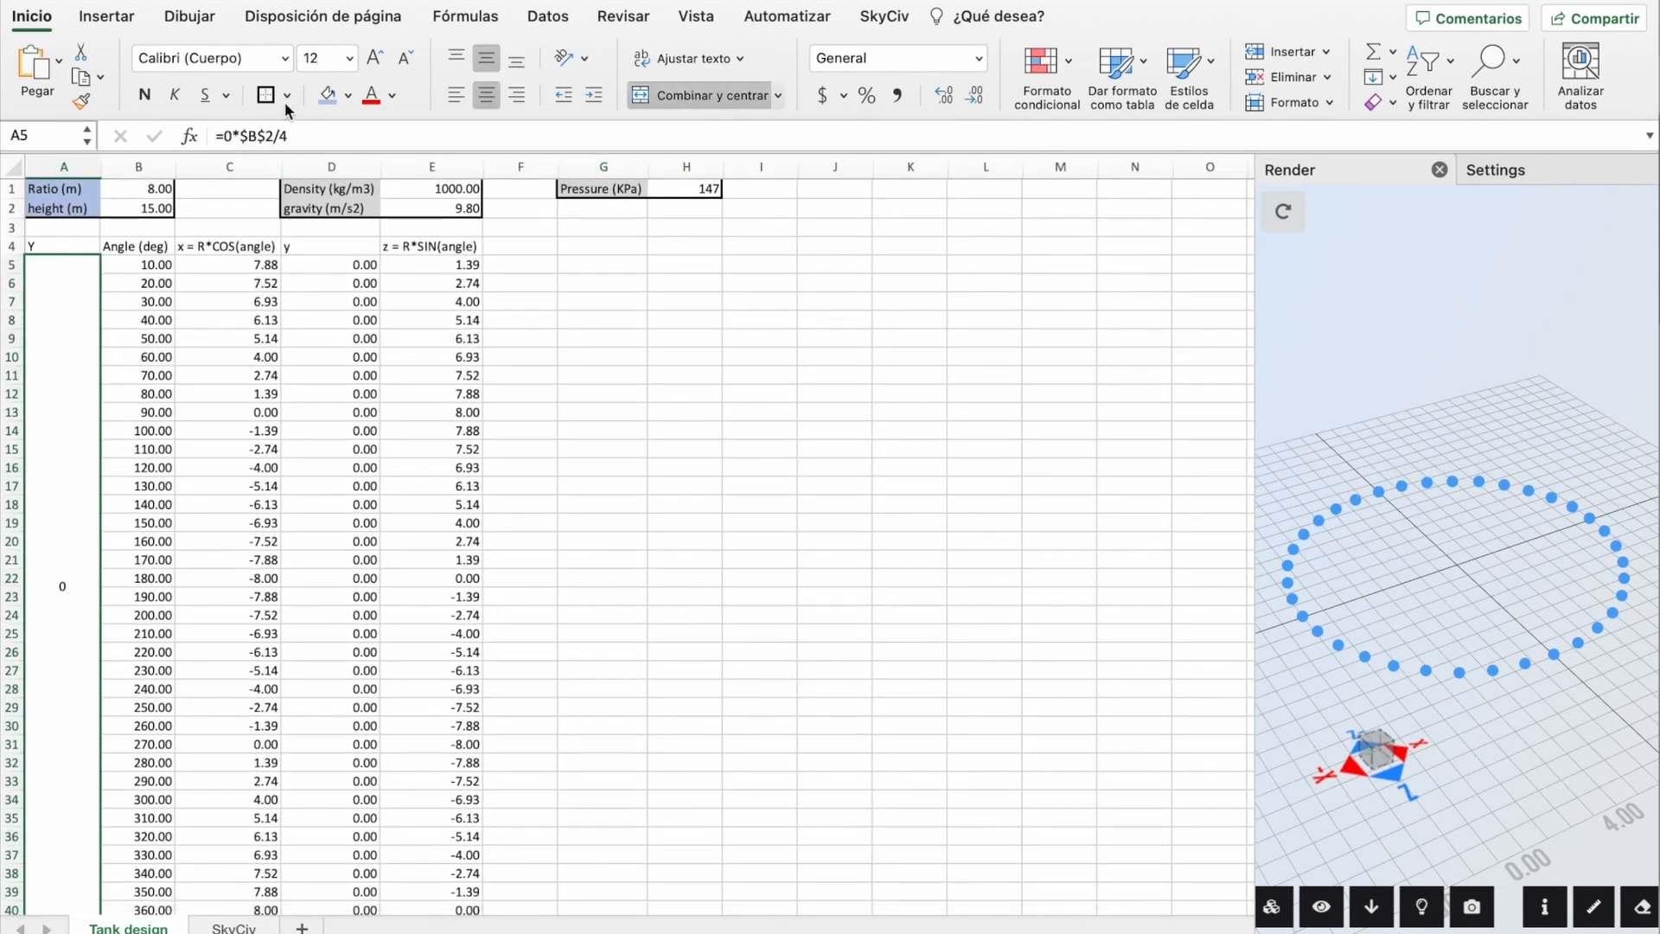
{"action": "left_click", "coordinate": [230, 134]}
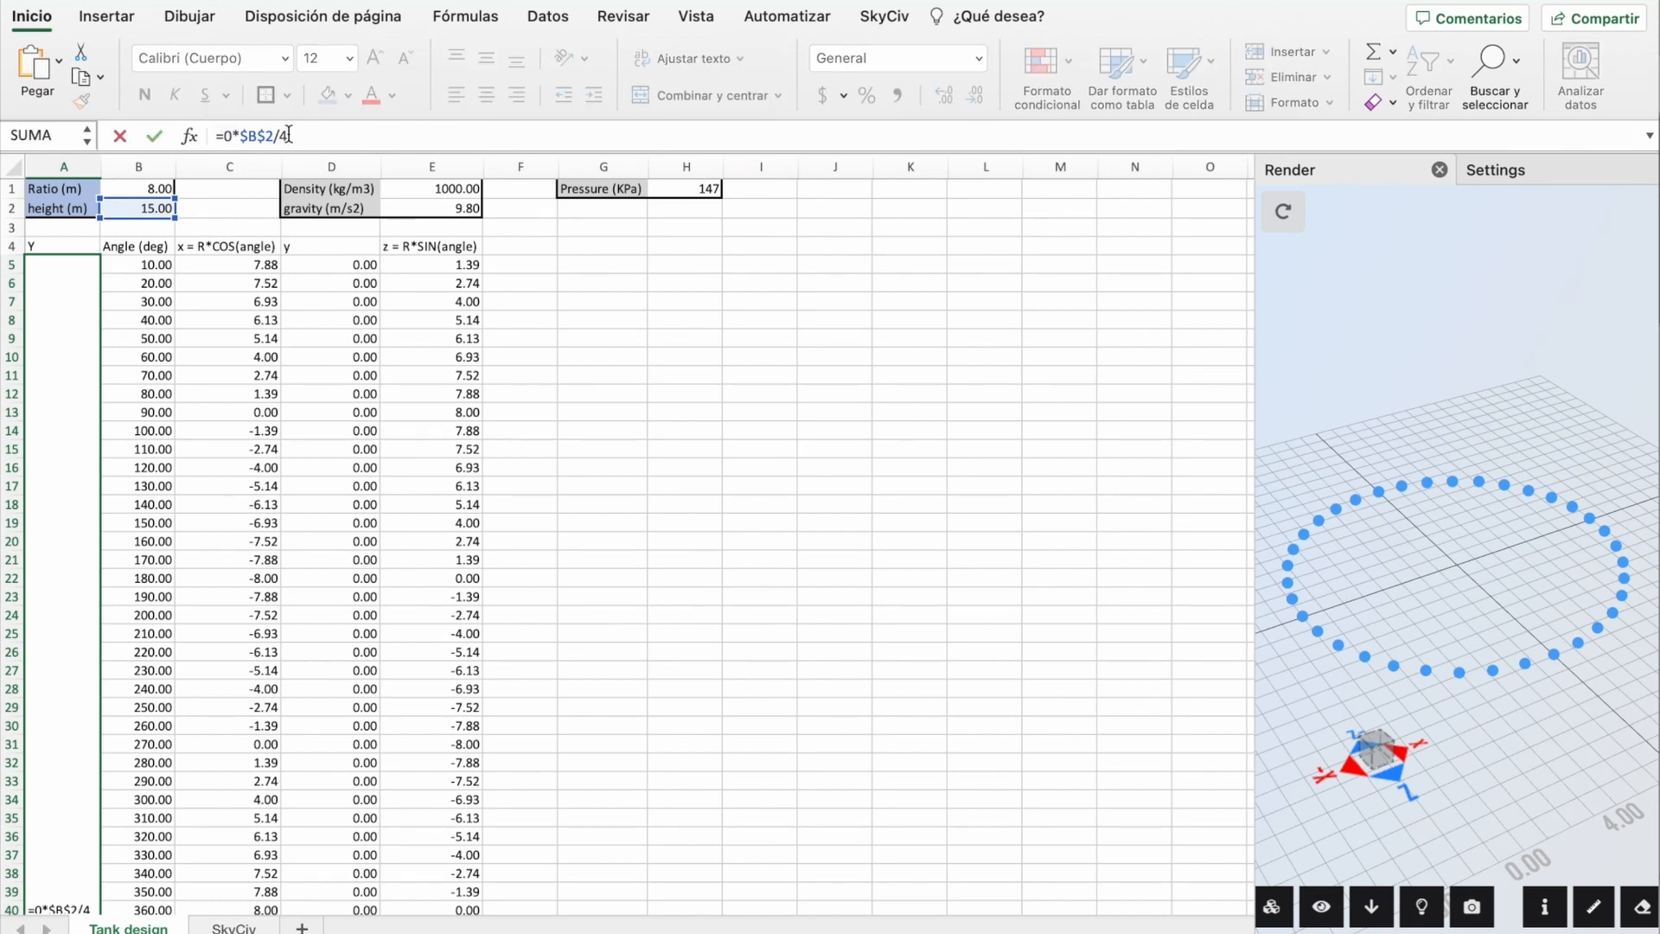
{"action": "left_click", "coordinate": [520, 283]}
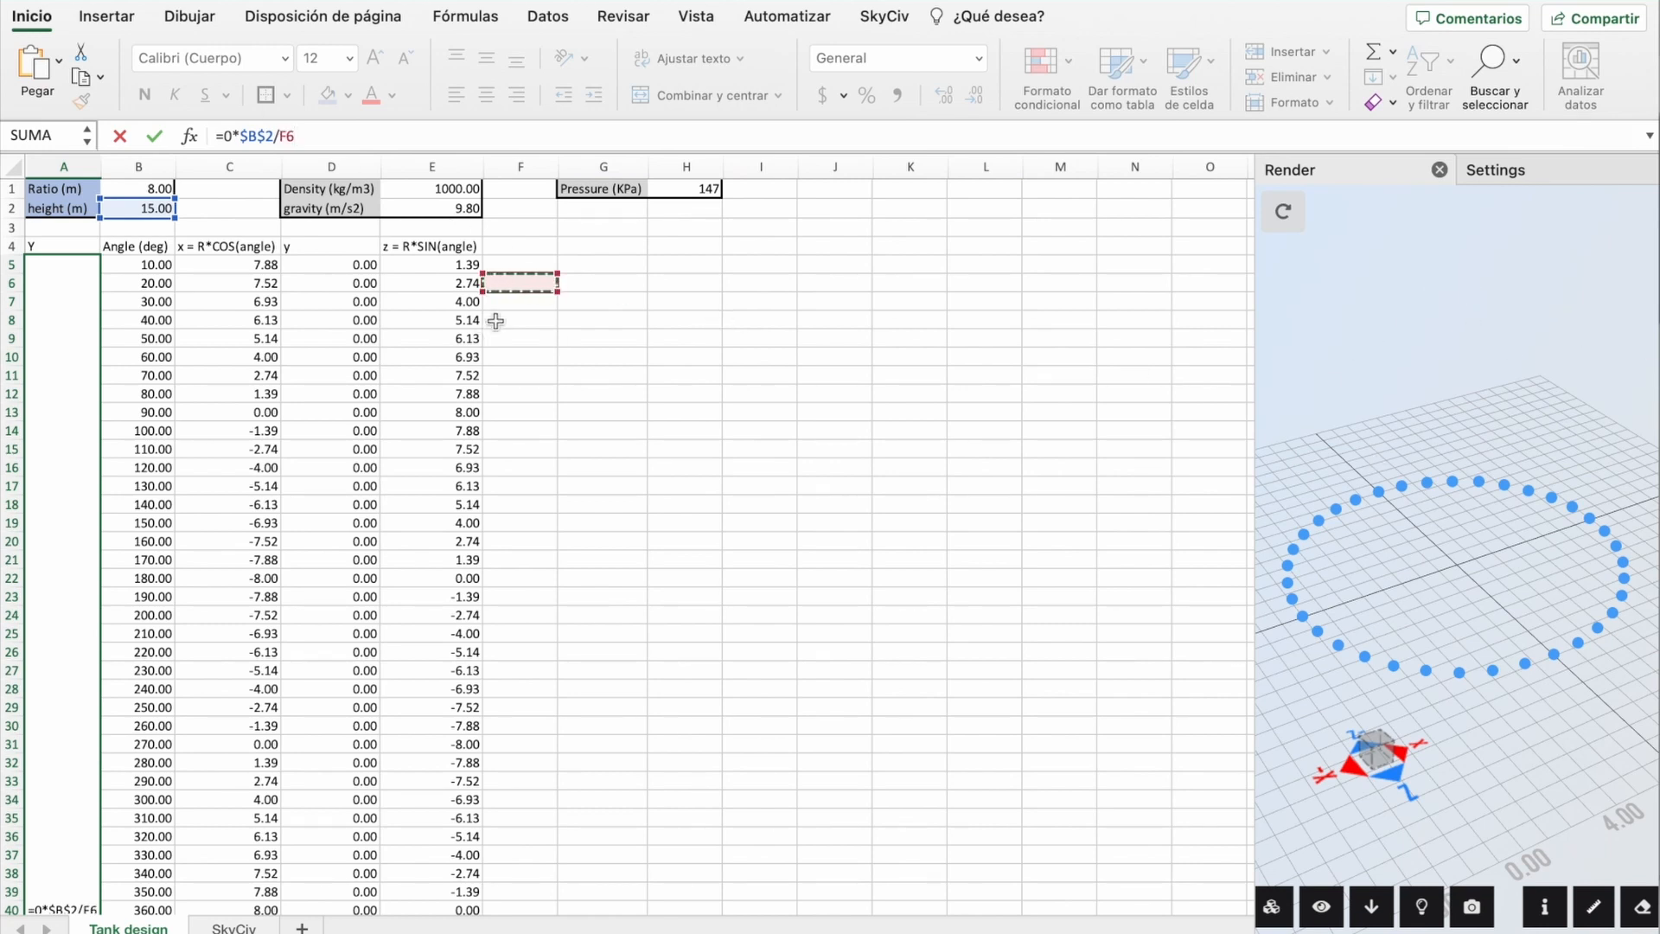
{"action": "key", "text": "Escape"}
{"action": "left_click_drag", "start_coordinate": [87, 264], "coordinate": [416, 279]}
{"action": "scroll", "coordinate": [416, 280], "scroll_direction": "down", "scroll_amount": 20}
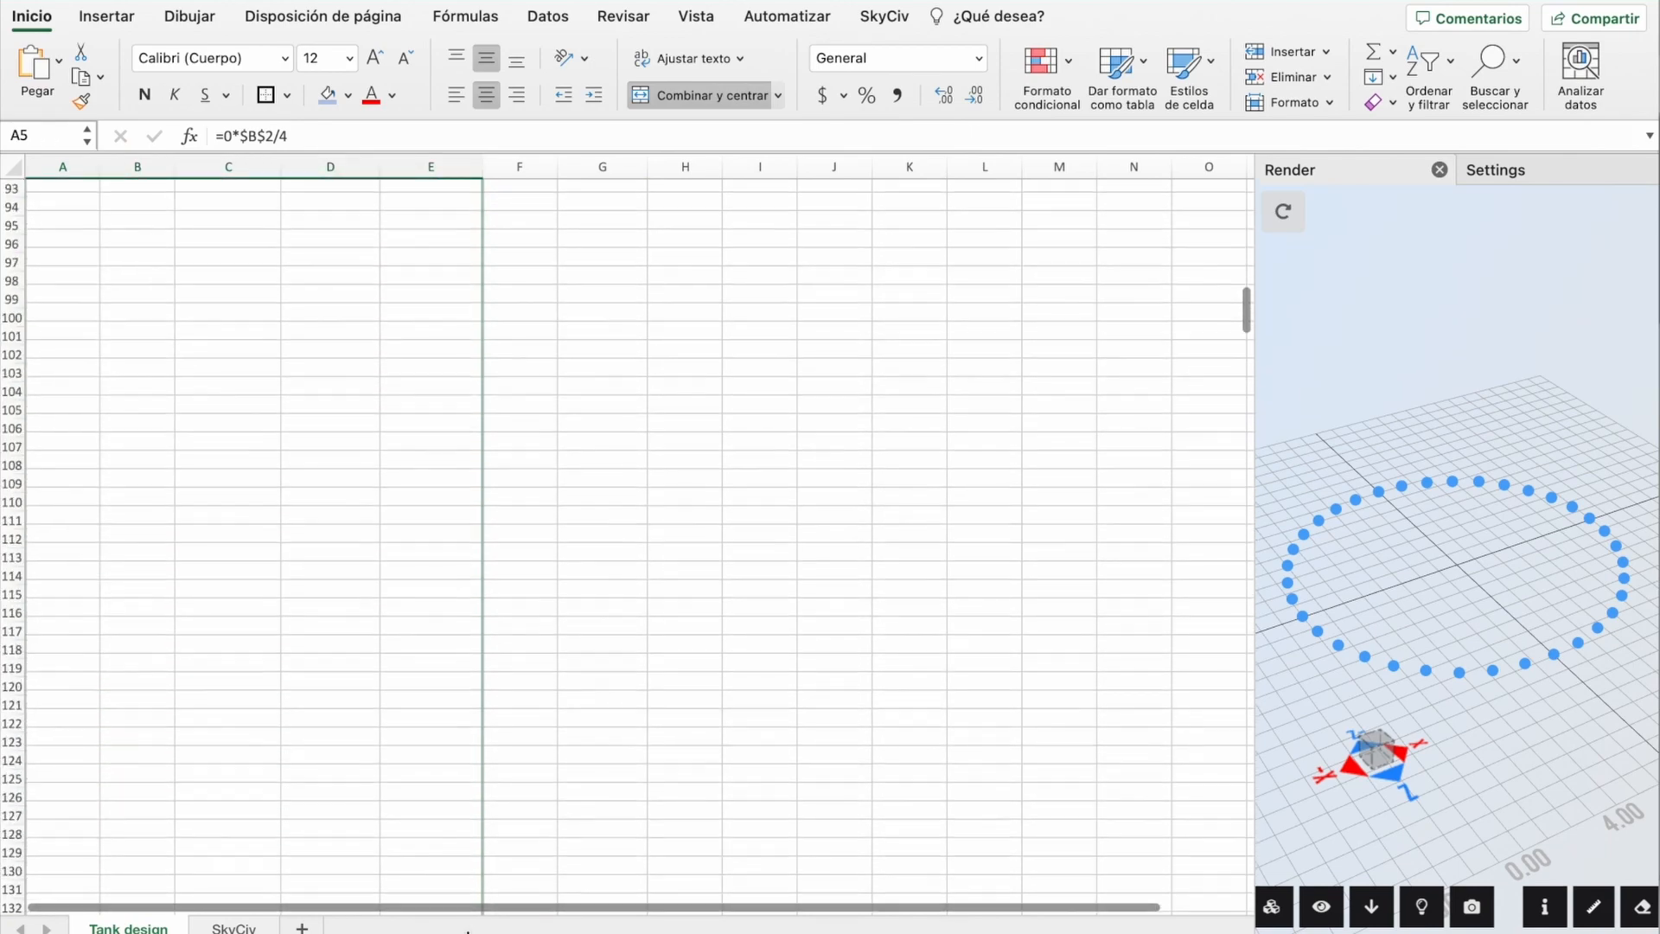
{"action": "left_click_drag", "start_coordinate": [468, 932], "coordinate": [585, 648]}
{"action": "left_click", "coordinate": [585, 648]}
Step: Change A41's multiplier to 1 (=1*$B$2/4) so the second ring's Y is 3.75
{"action": "scroll", "coordinate": [597, 720], "scroll_direction": "up", "scroll_amount": 20}
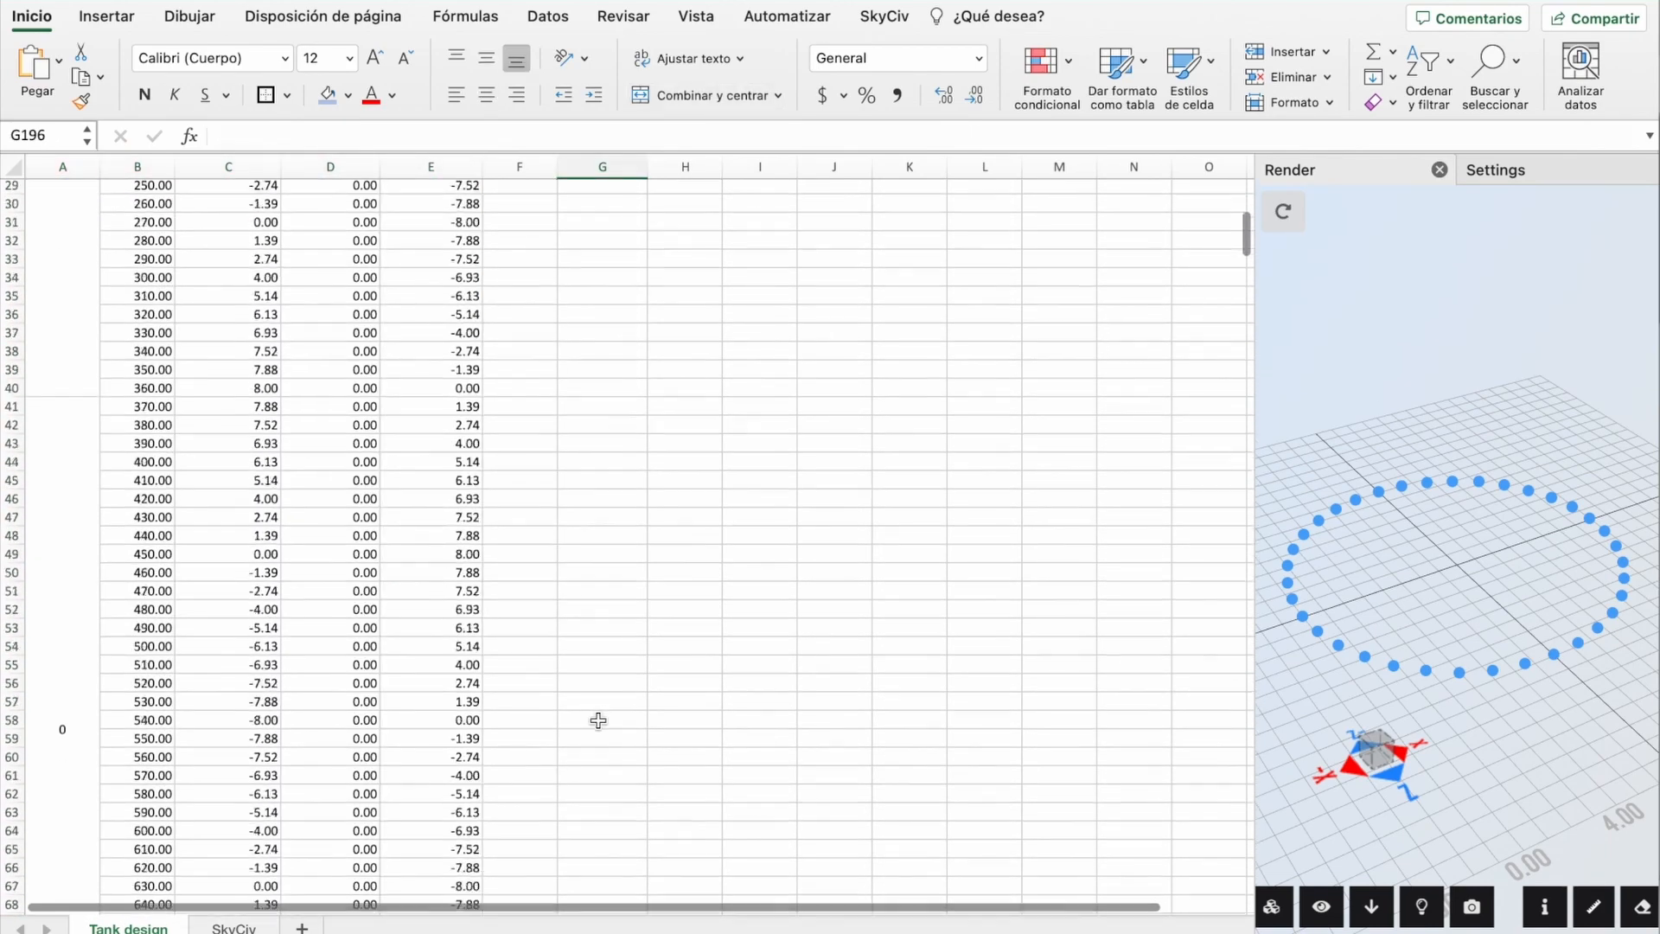
{"action": "scroll", "coordinate": [598, 721], "scroll_direction": "down", "scroll_amount": 6}
{"action": "left_click", "coordinate": [64, 559]}
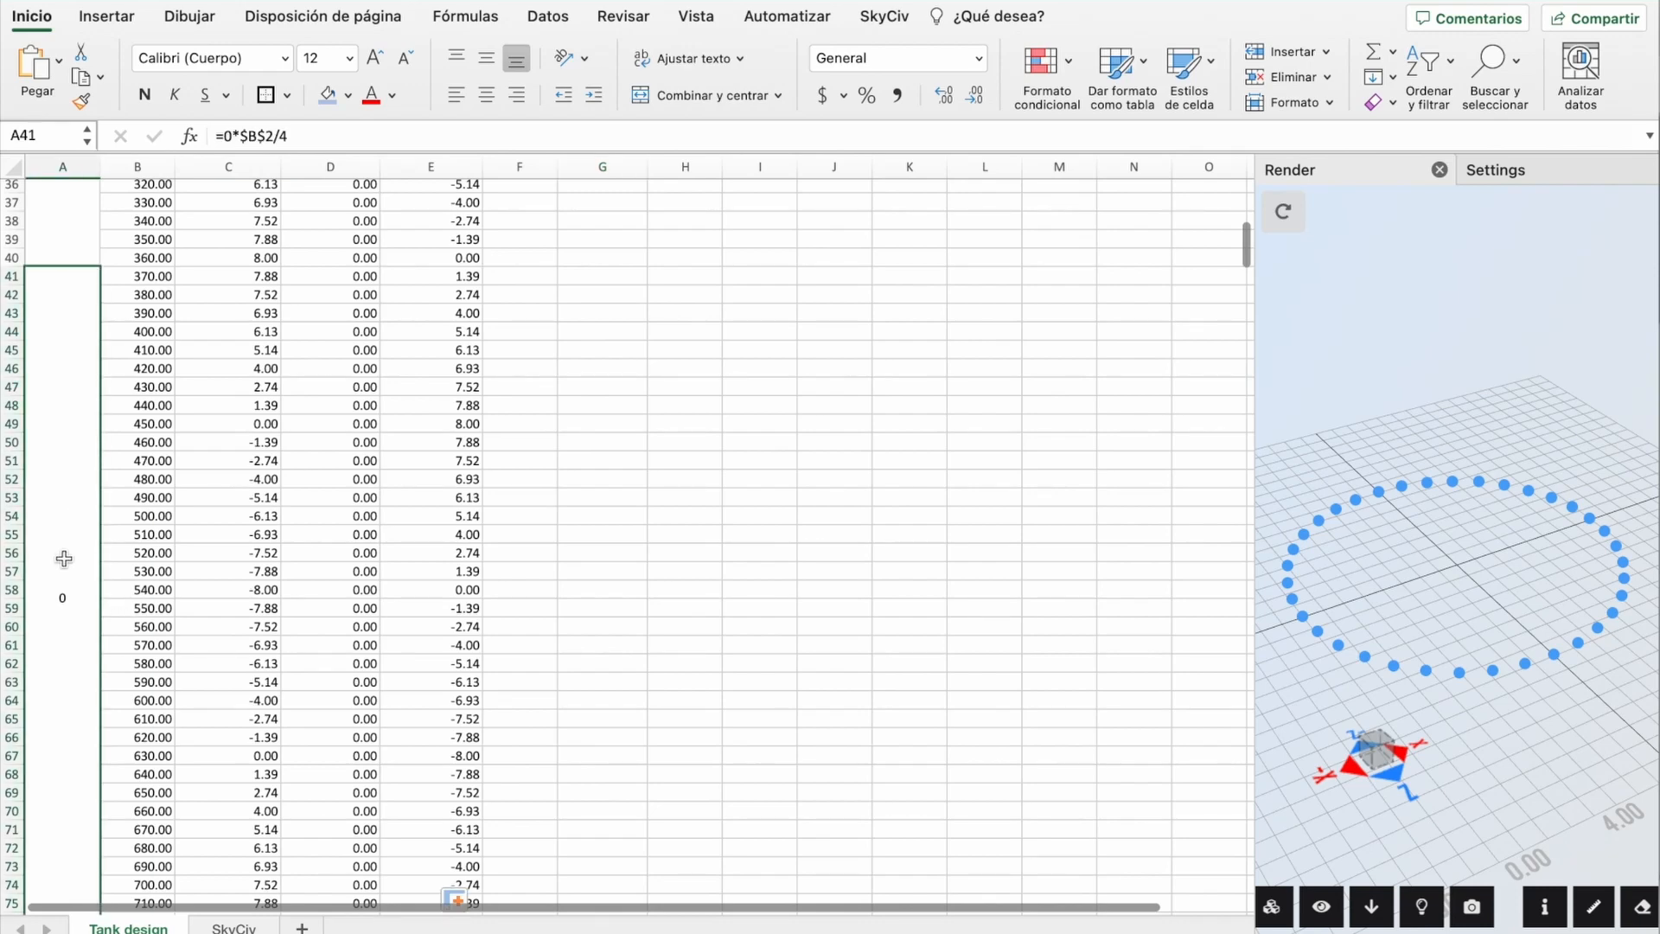
{"action": "double_click", "coordinate": [64, 559]}
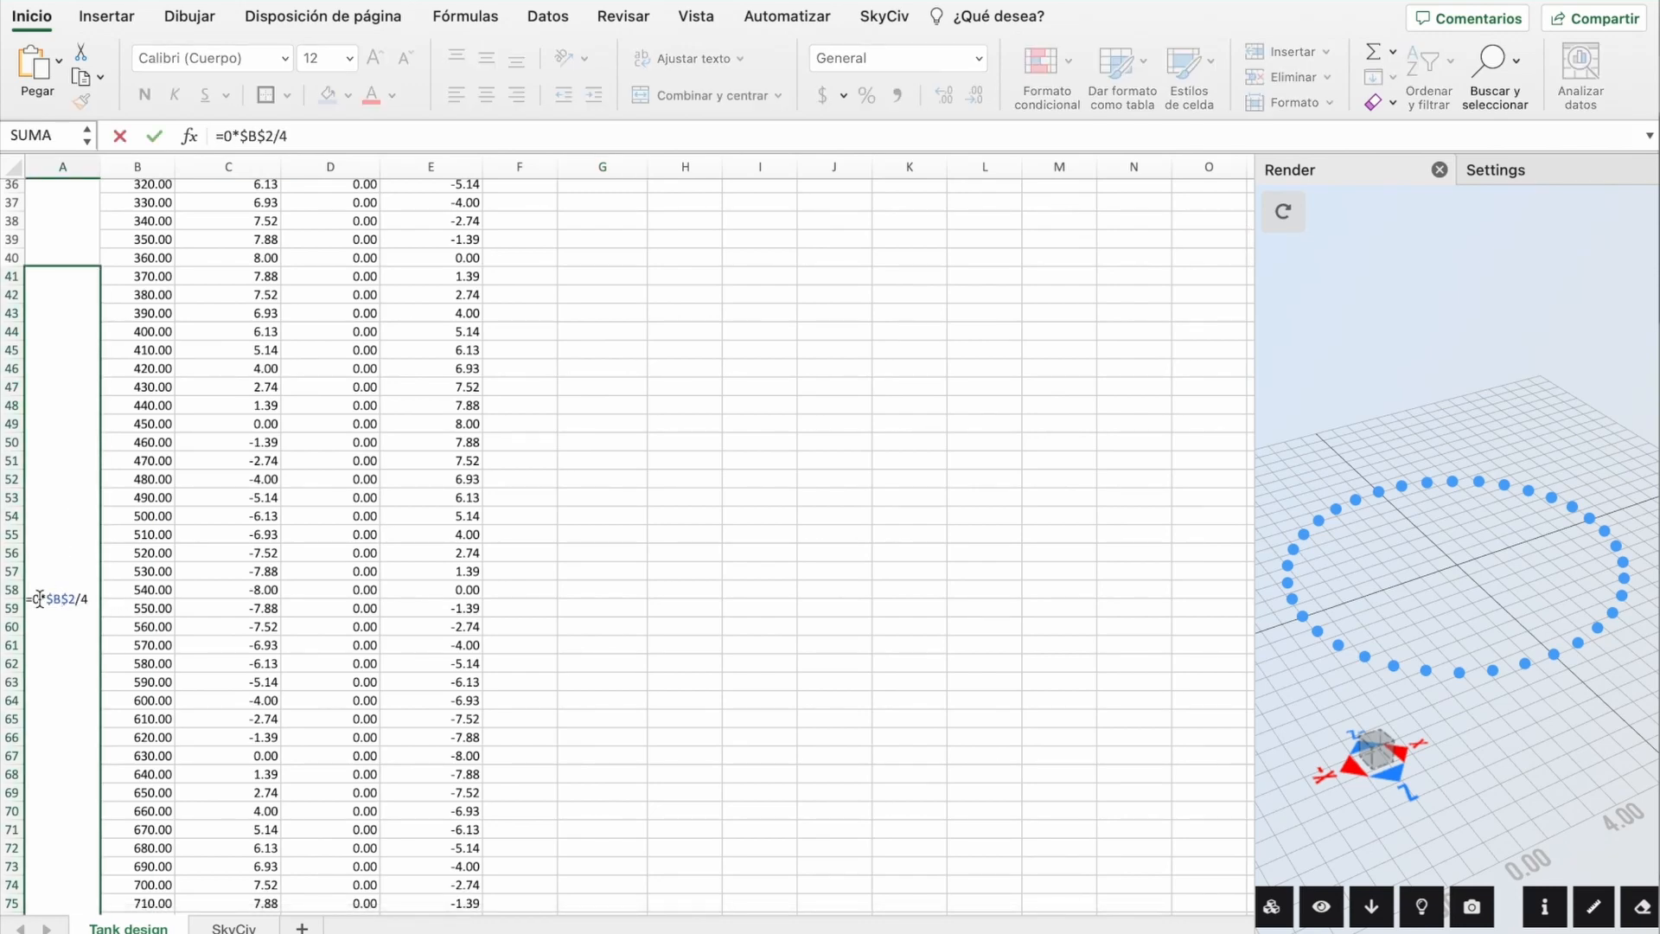
{"action": "key", "text": "BackSpace"}
{"action": "type", "text": "1"}
{"action": "key", "text": "Return"}
{"action": "scroll", "coordinate": [315, 373], "scroll_direction": "up", "scroll_amount": 2}
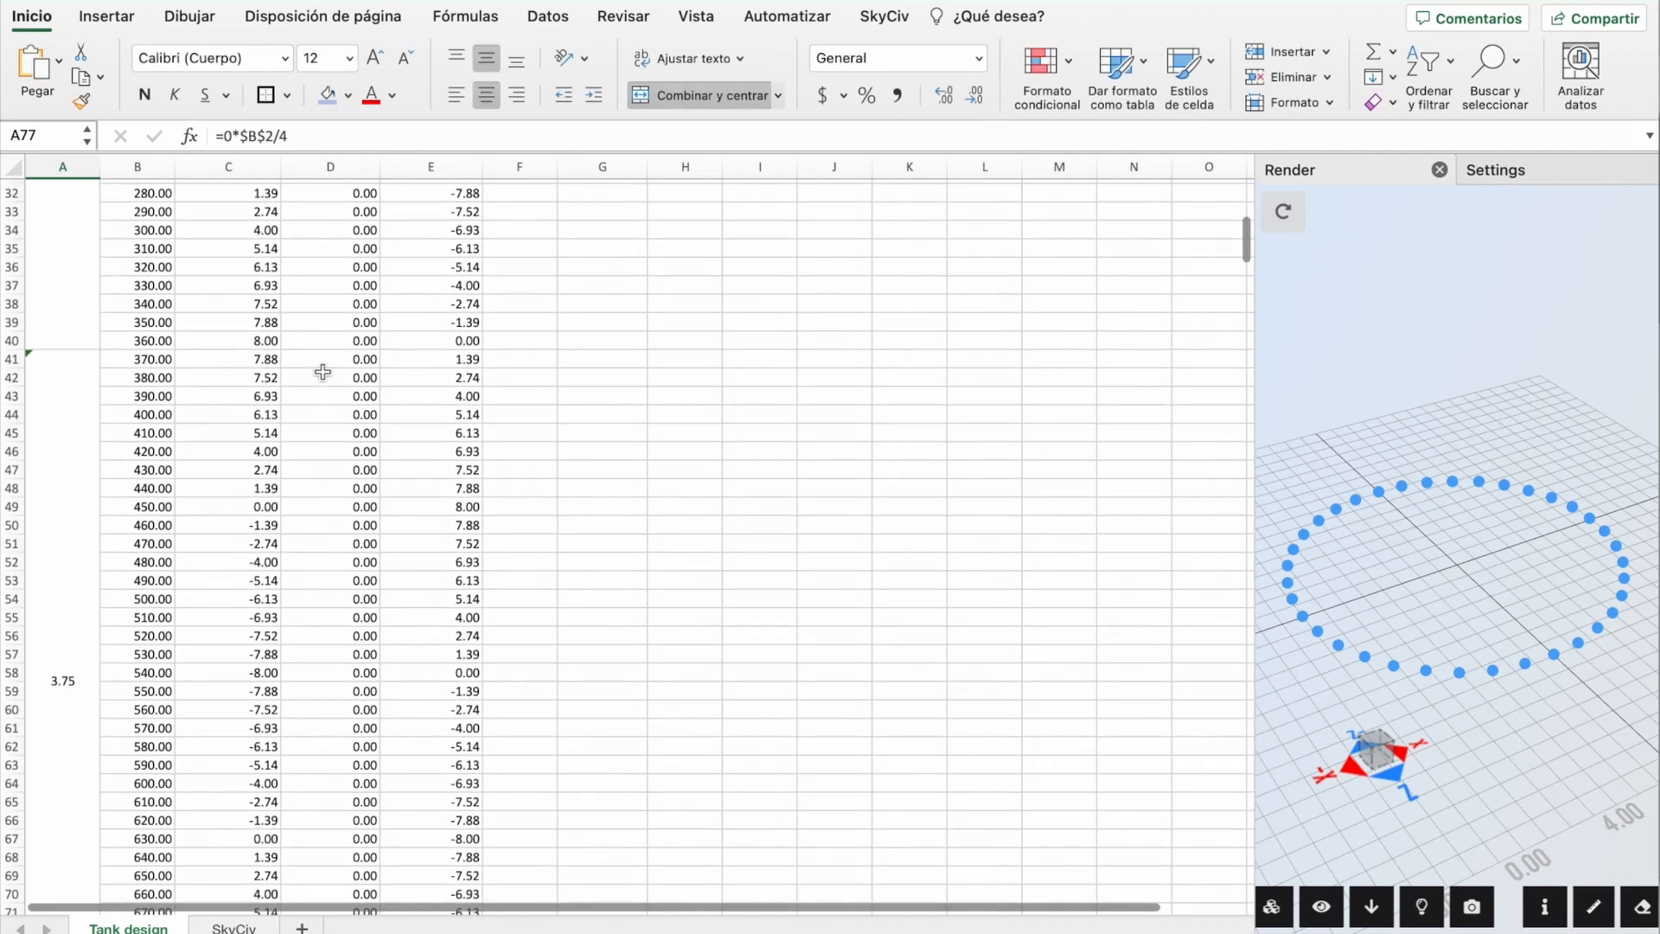
{"action": "double_click", "coordinate": [358, 361]}
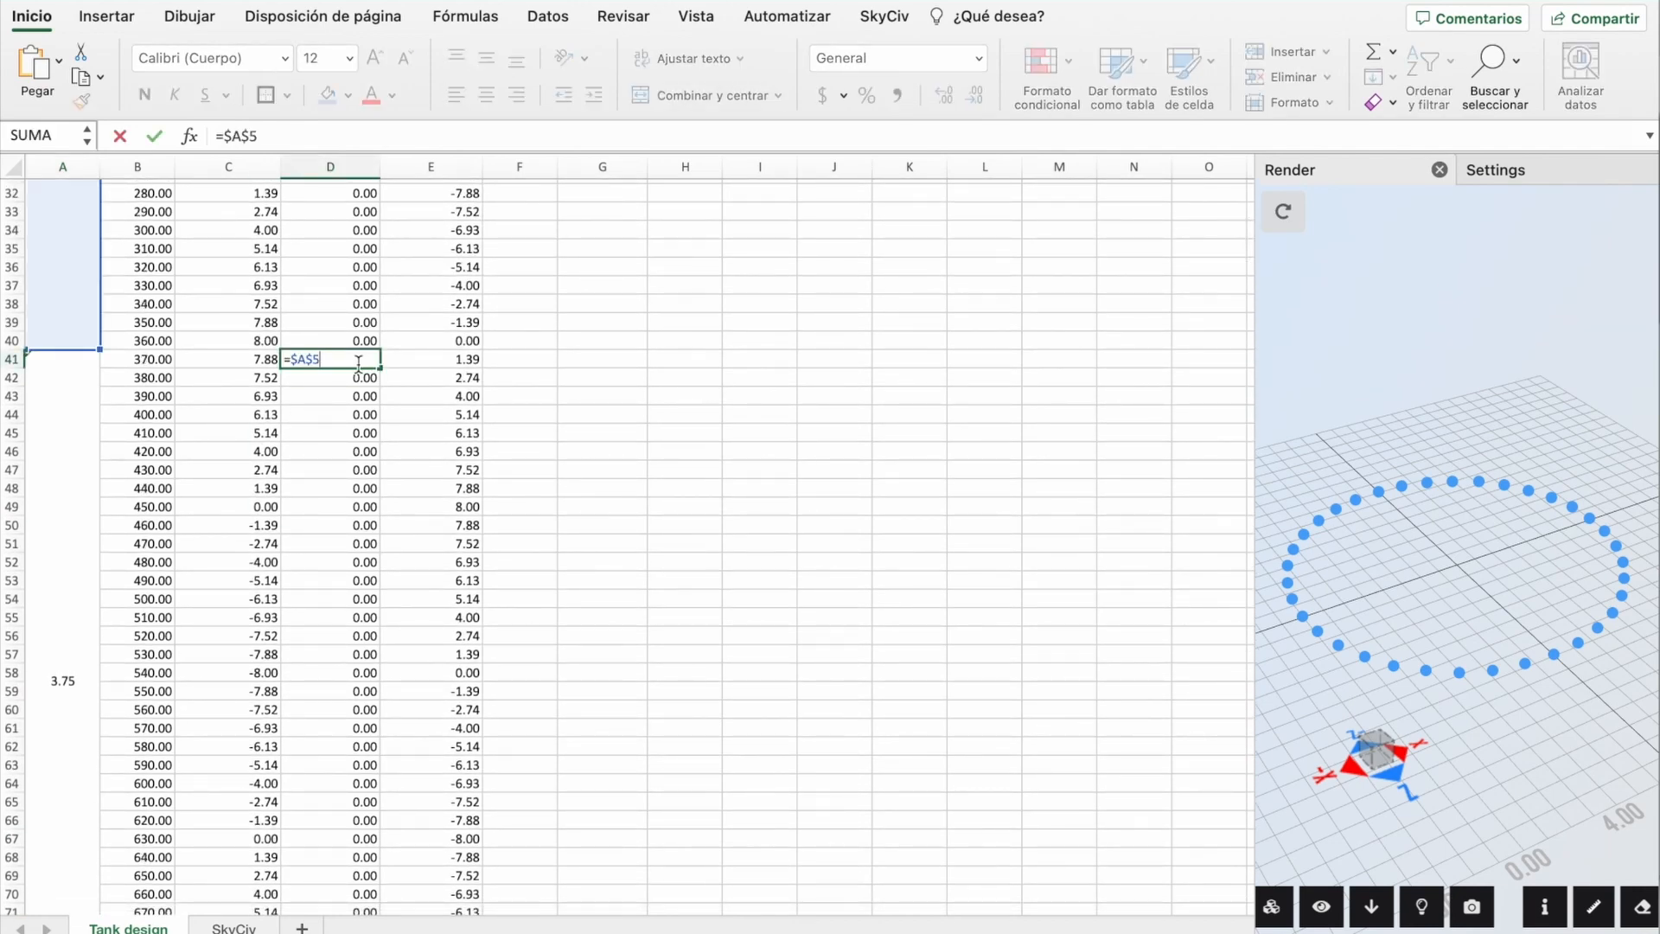
Step: Set D41 to =$A$41 and fill it down the second ring's y column (3.75)
{"action": "key", "text": "BackSpace"}
{"action": "key", "text": "BackSpace"}
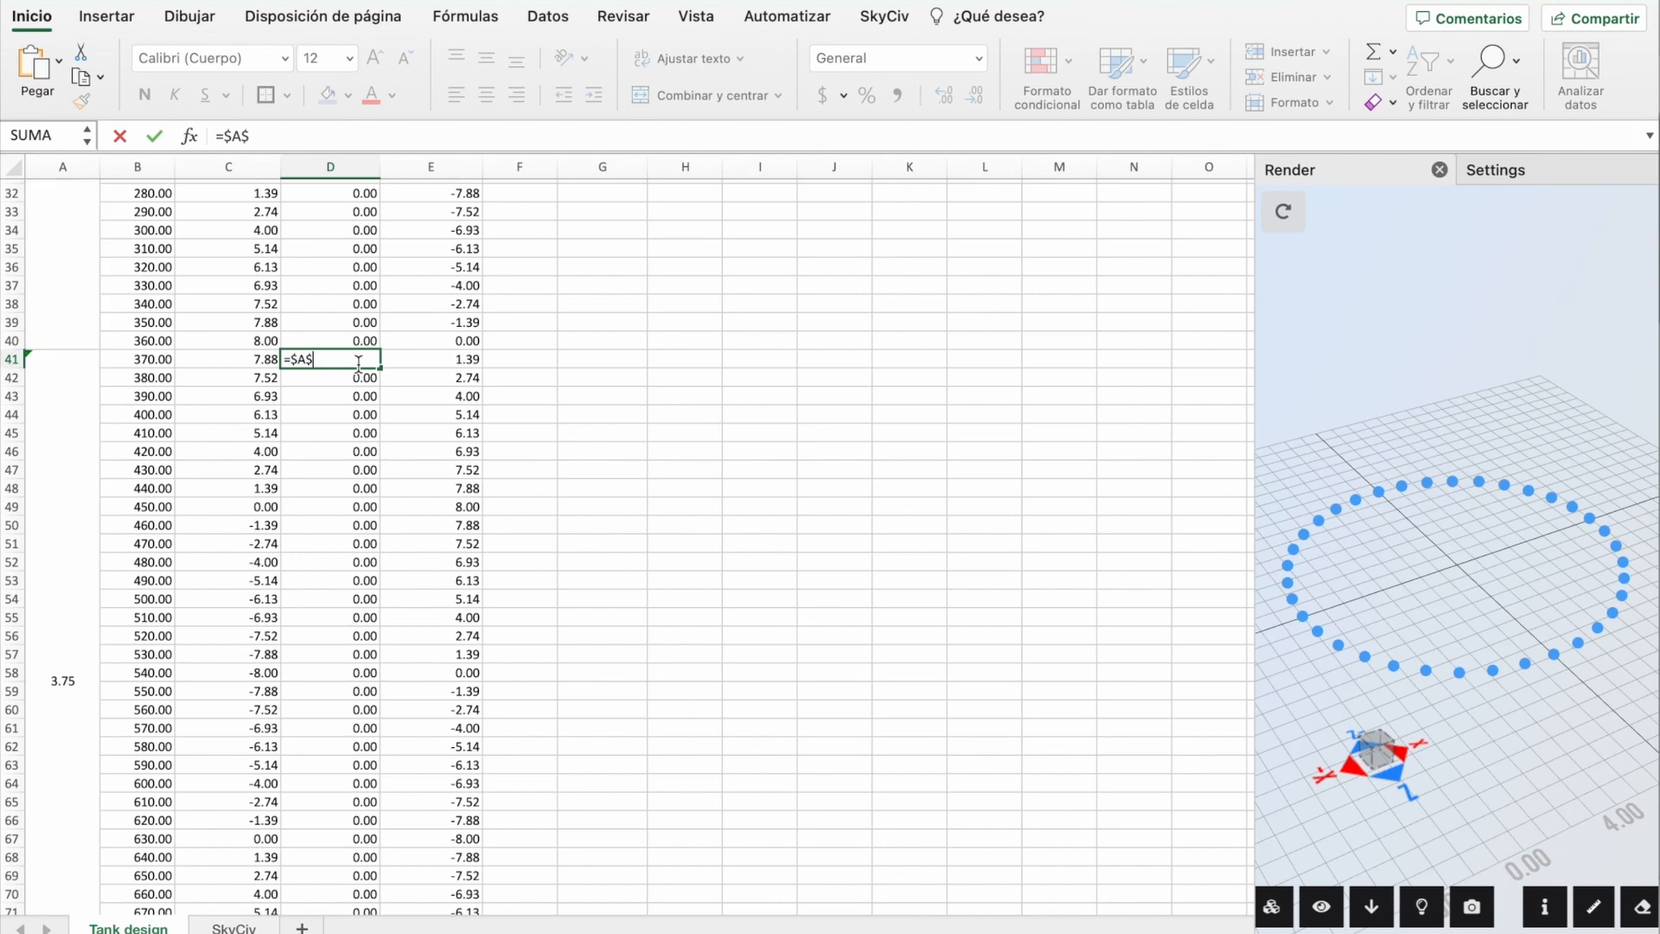
{"action": "left_click", "coordinate": [59, 541]}
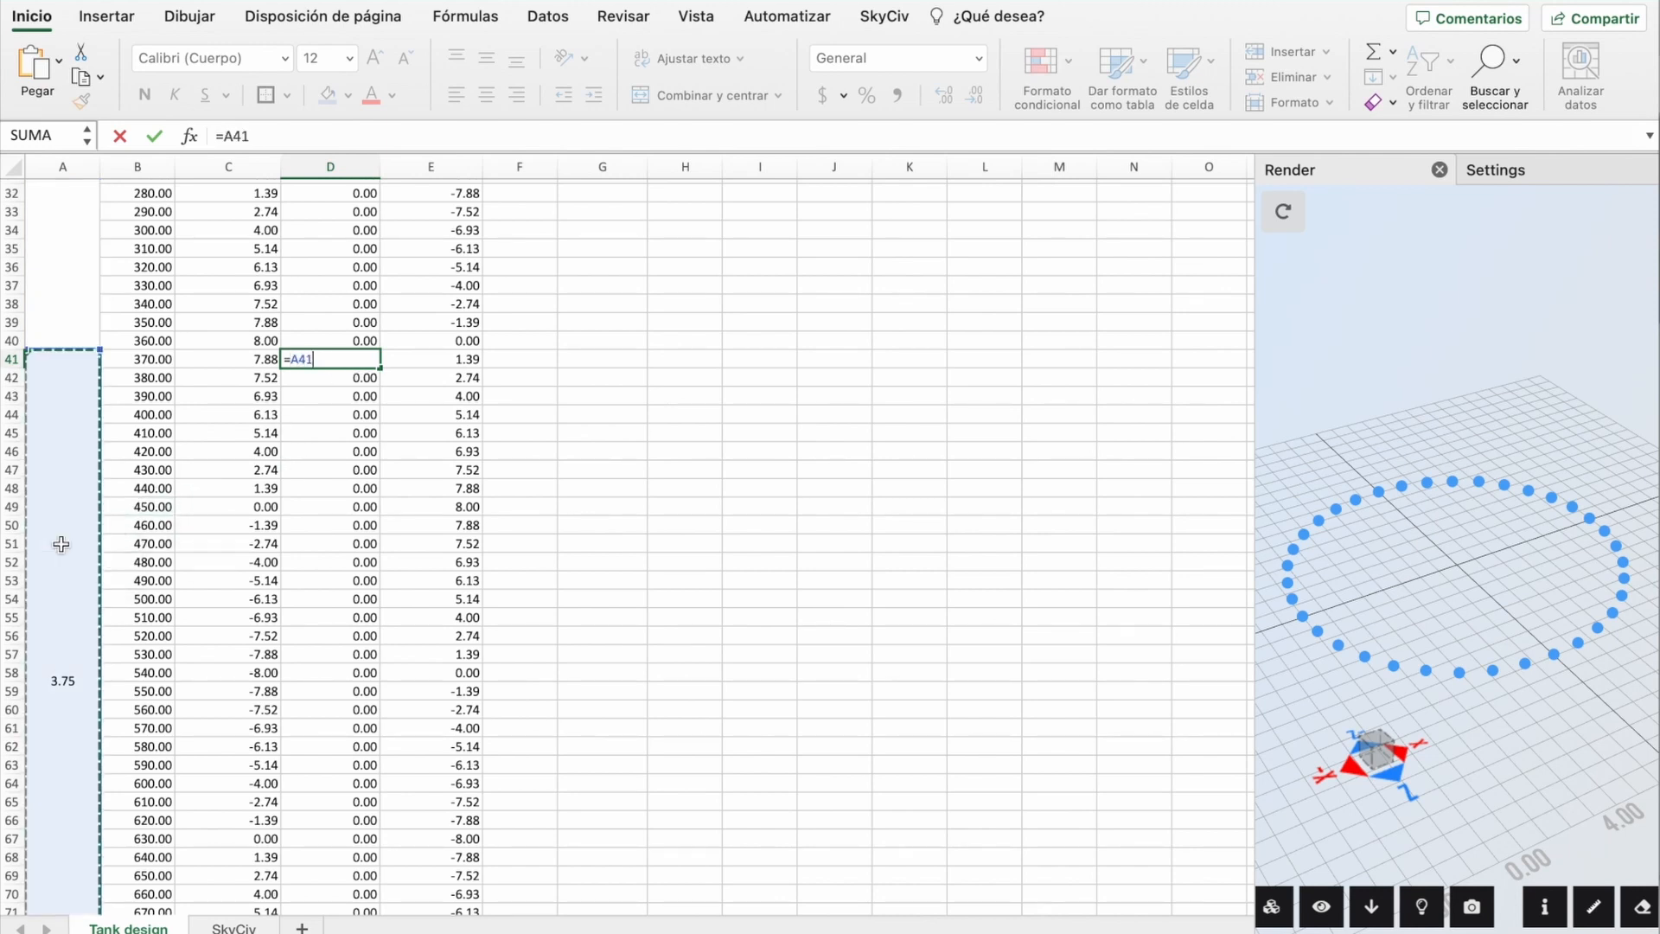
{"action": "key", "text": "F4"}
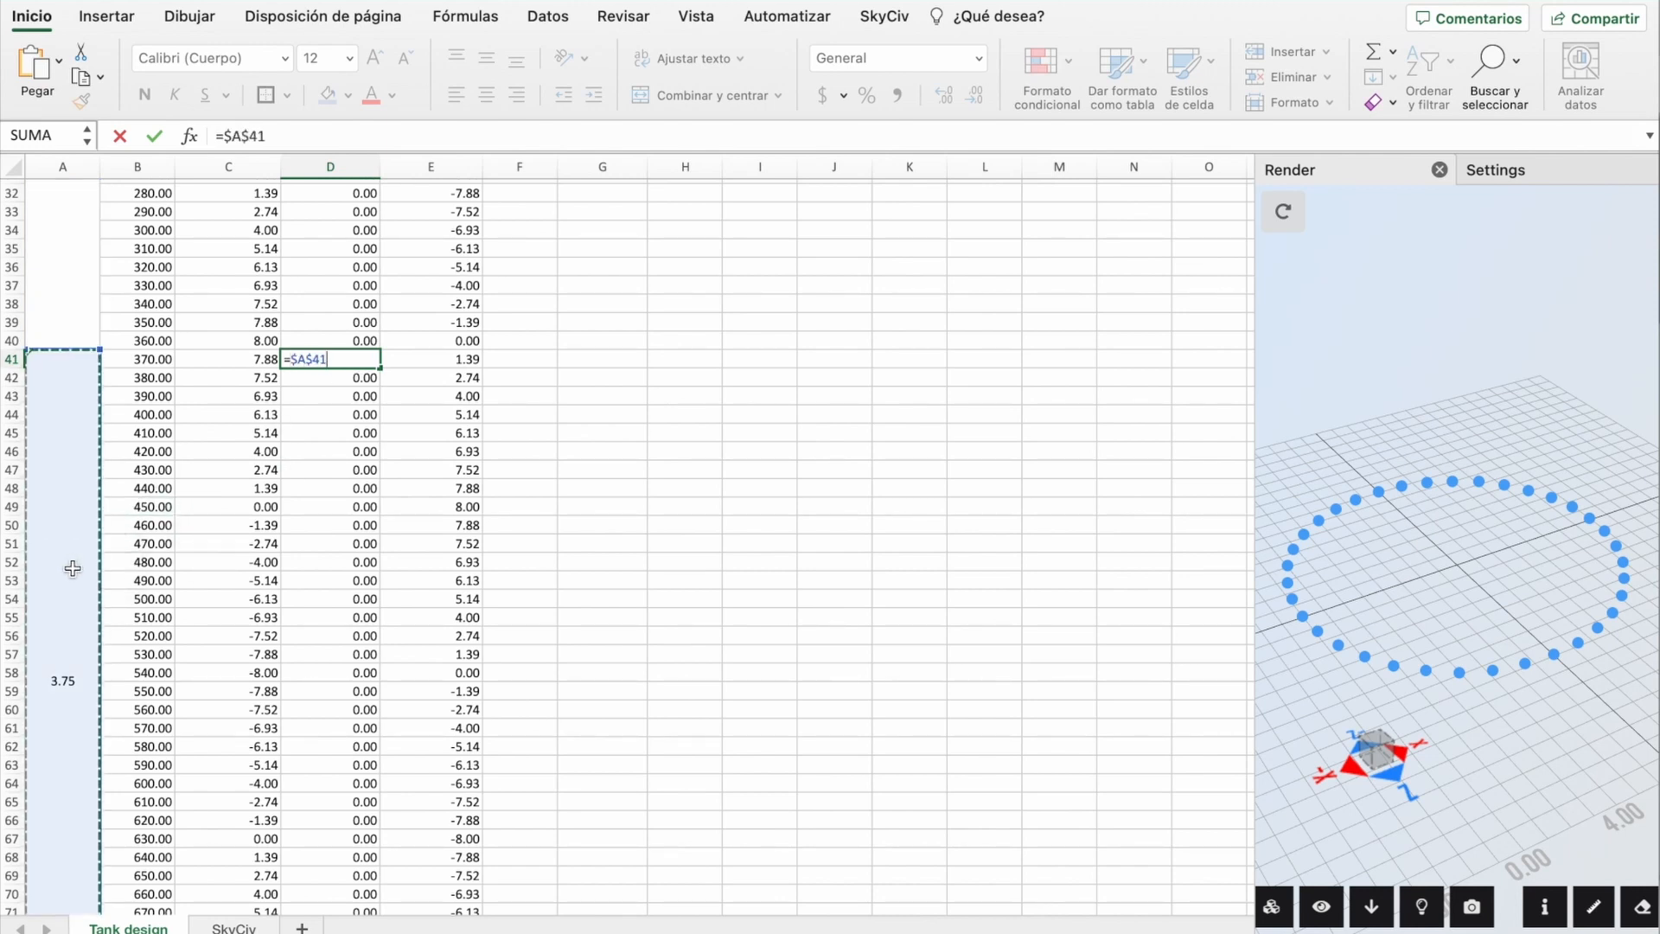
{"action": "key", "text": "ctrl+Return"}
{"action": "left_click_drag", "start_coordinate": [384, 368], "coordinate": [383, 836]}
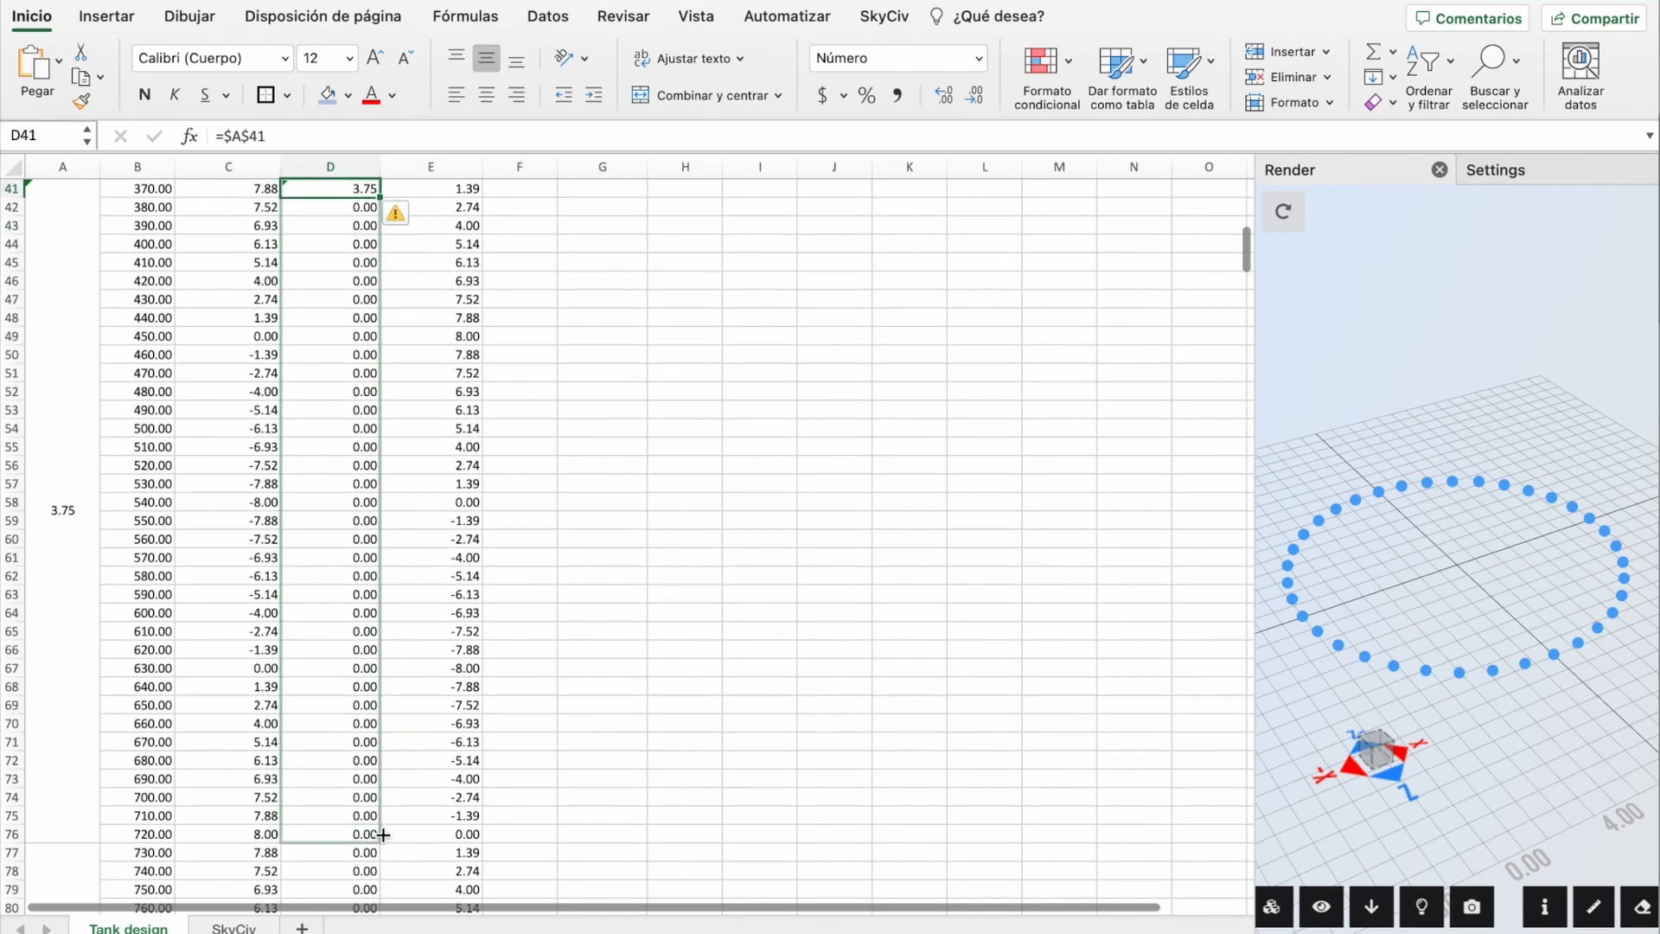
{"action": "left_click_drag", "start_coordinate": [383, 836], "coordinate": [383, 835]}
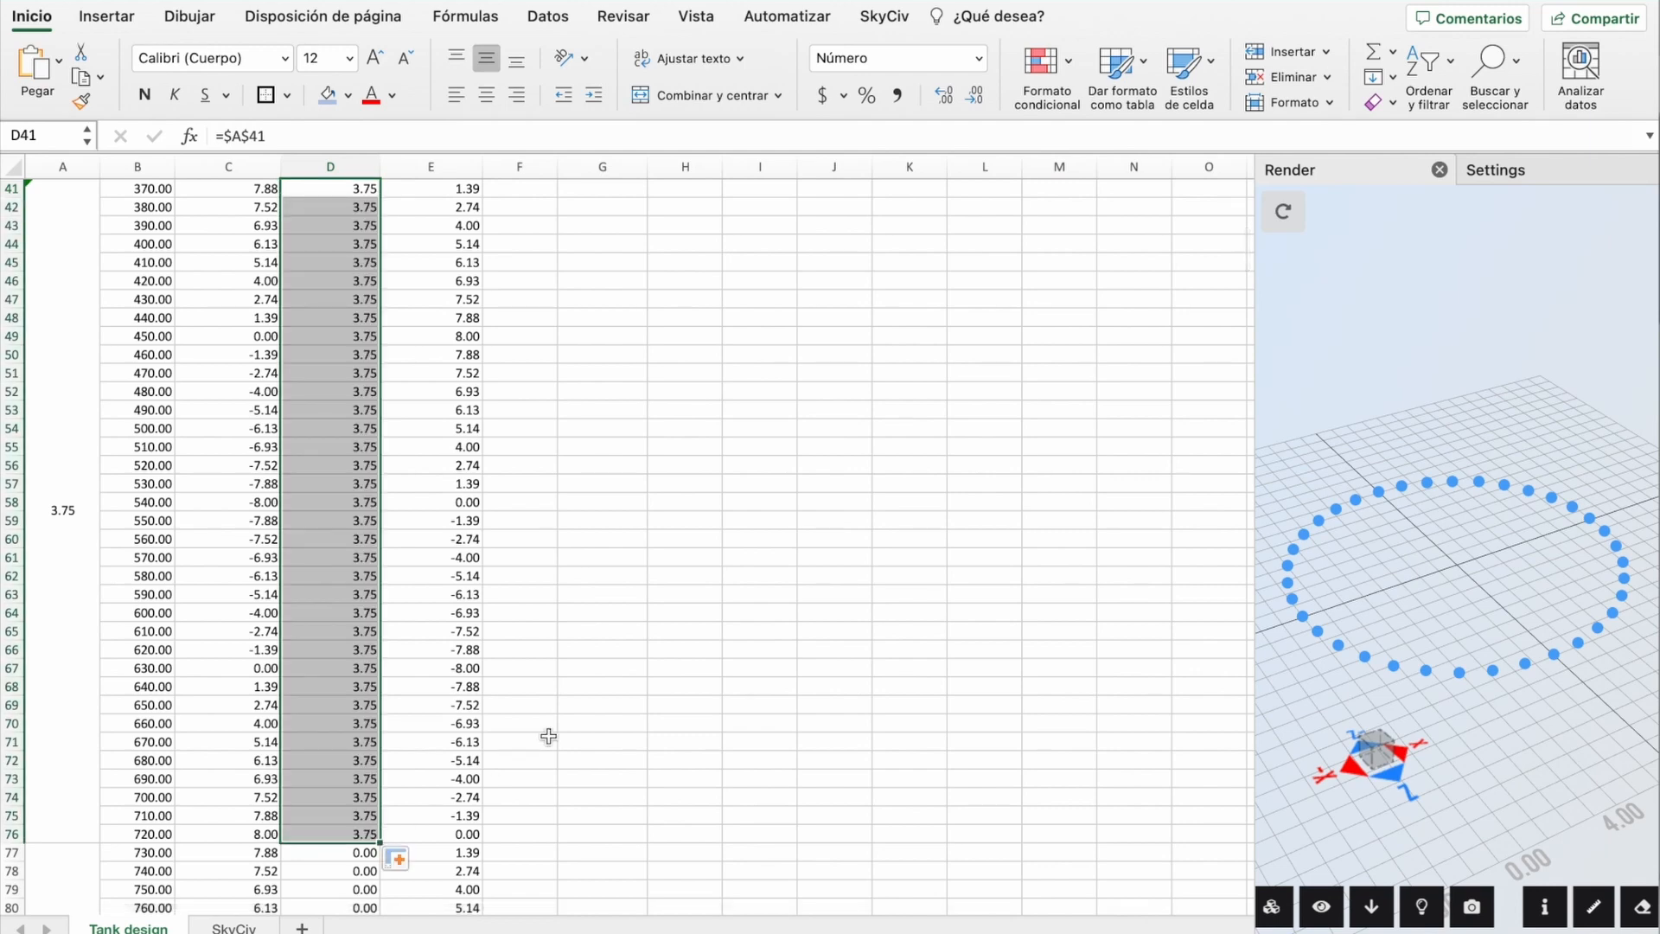
{"action": "scroll", "coordinate": [548, 734], "scroll_direction": "down", "scroll_amount": 8}
Step: Make A77 use multiplier 2 (7.5) and fill D77's reference to A77 down the third ring
{"action": "double_click", "coordinate": [58, 615]}
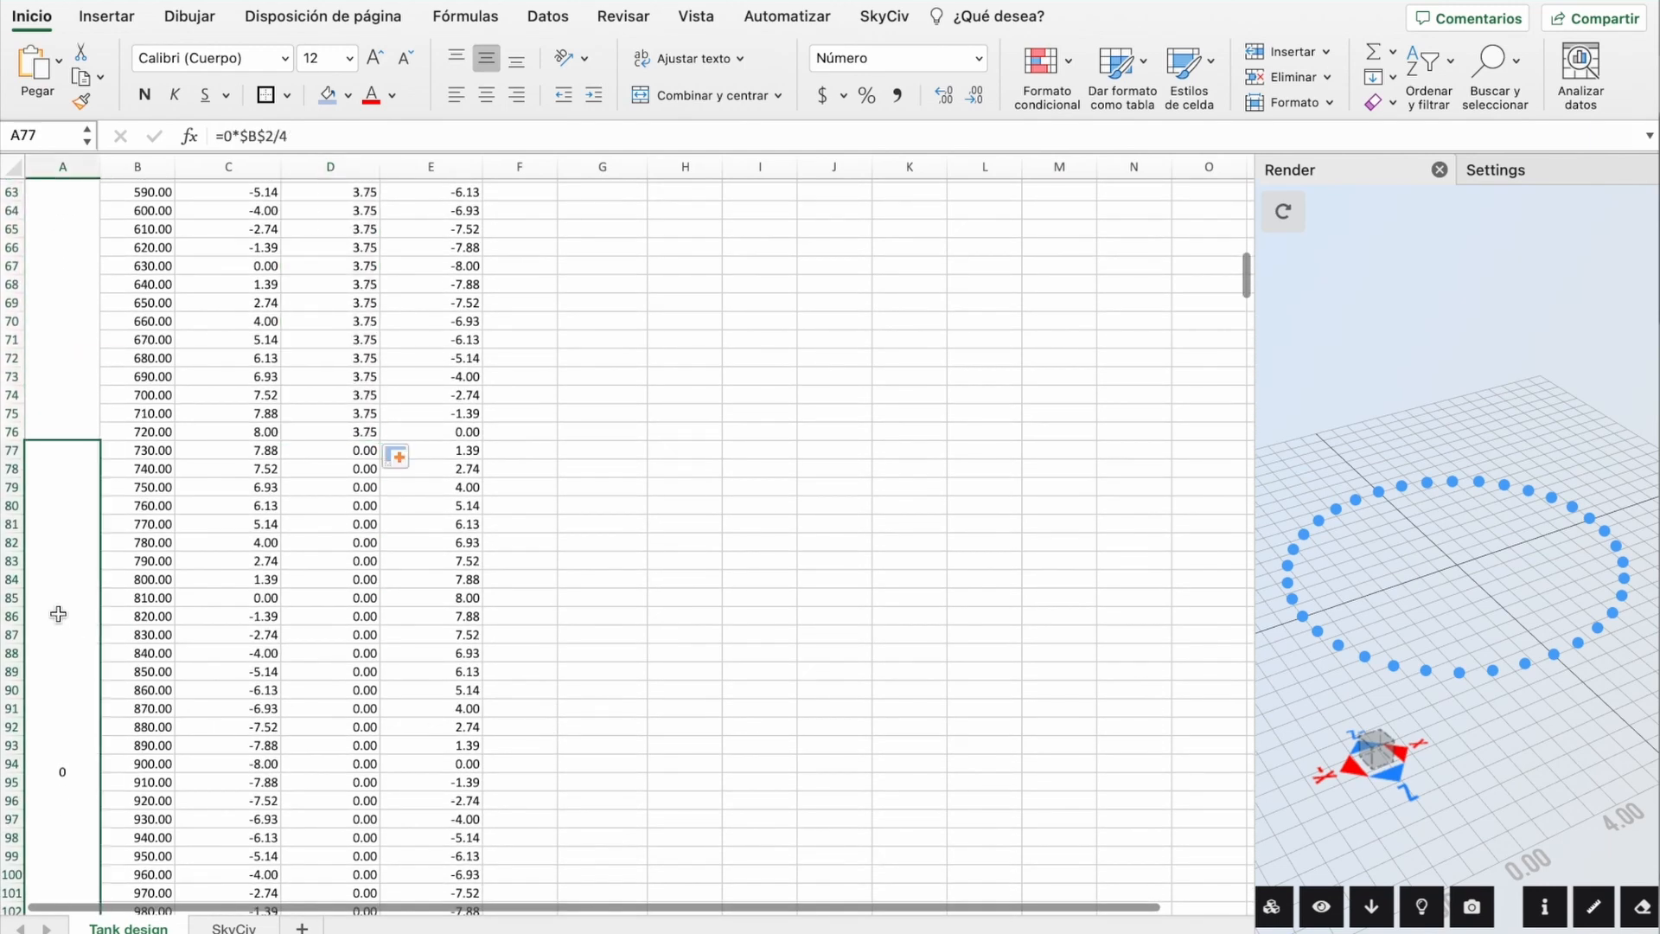
{"action": "left_click", "coordinate": [44, 772]}
{"action": "key", "text": "BackSpace"}
{"action": "type", "text": "2"}
{"action": "key", "text": "Return"}
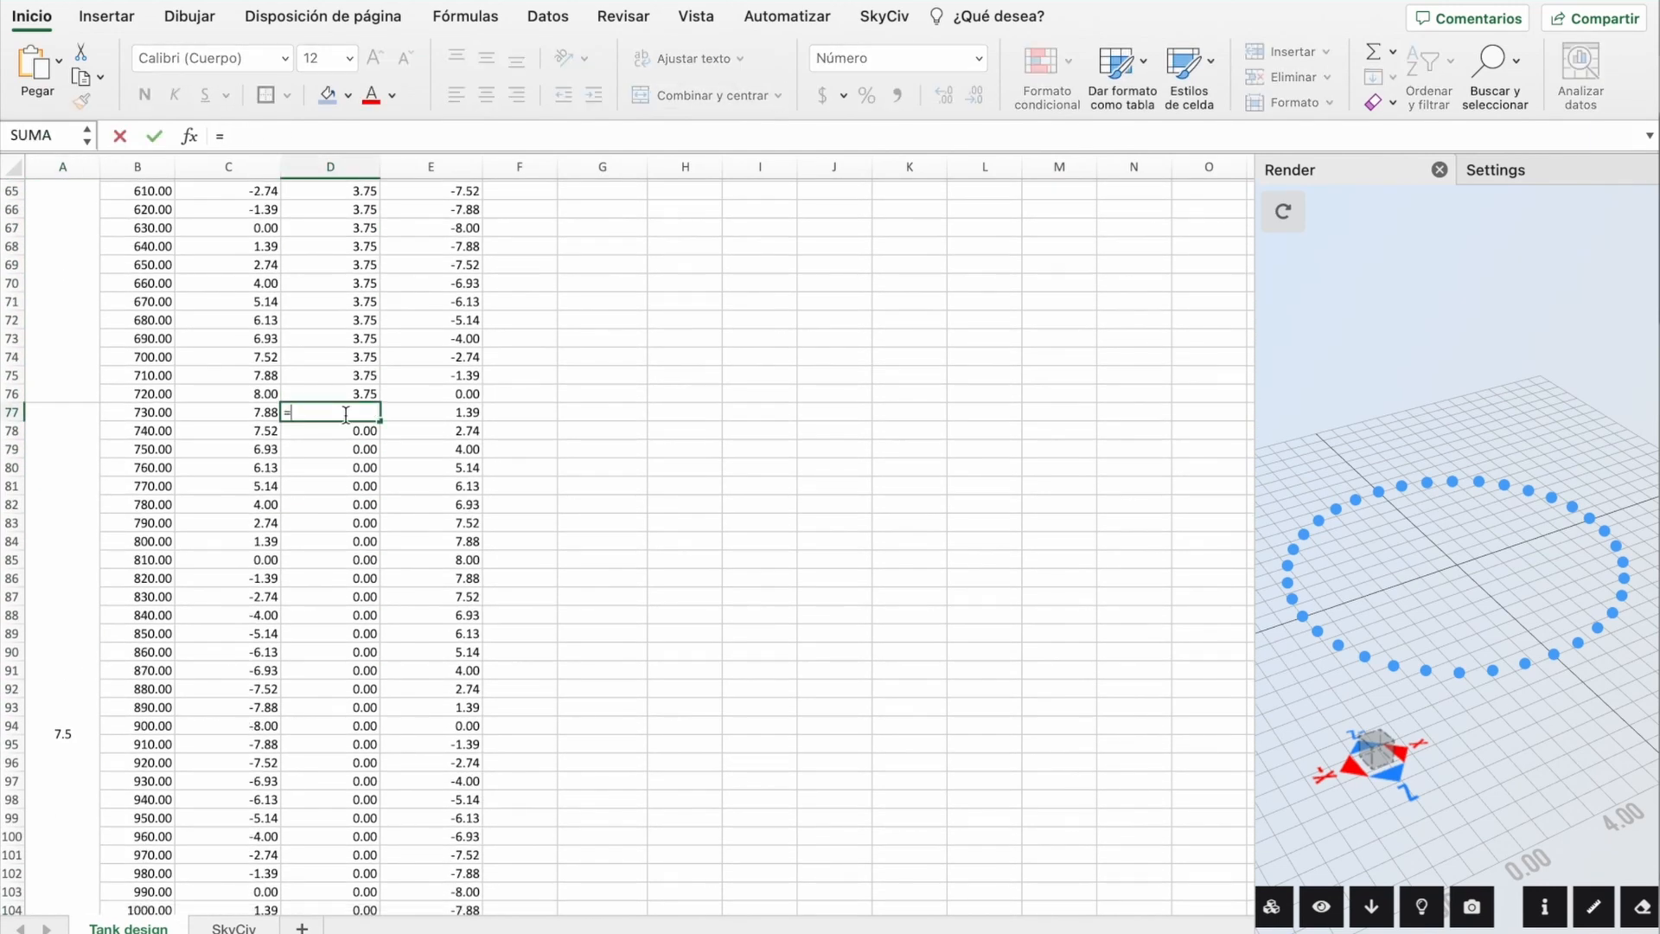
{"action": "left_click", "coordinate": [64, 686]}
{"action": "key", "text": "Return"}
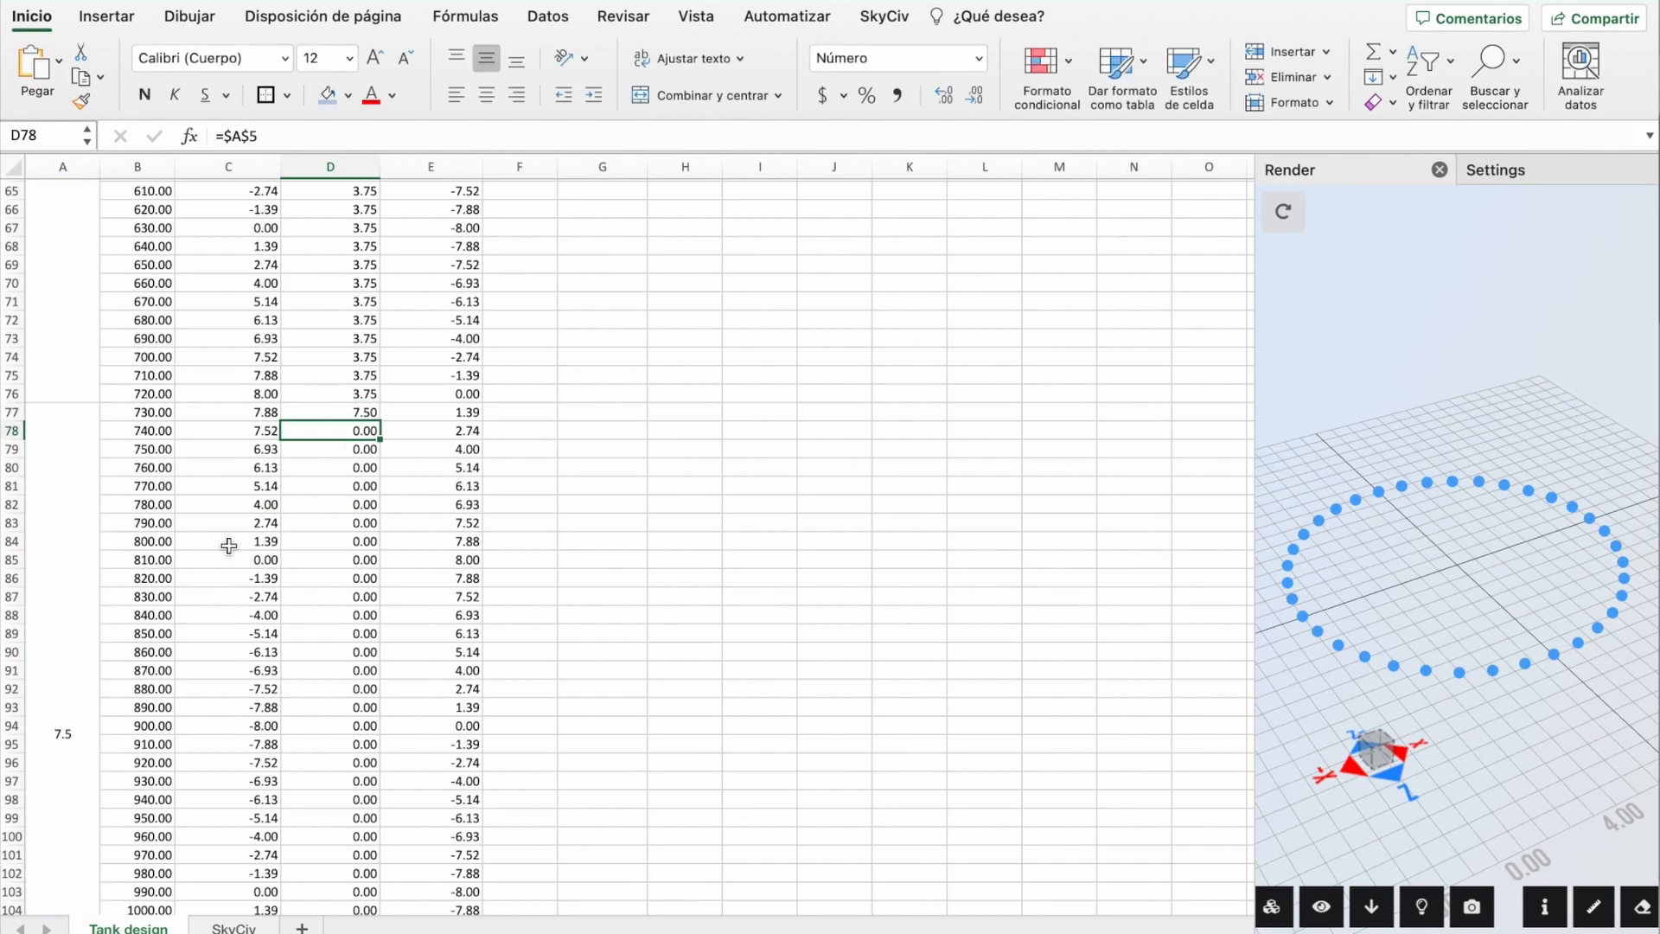
{"action": "left_click_drag", "start_coordinate": [383, 422], "coordinate": [386, 797]}
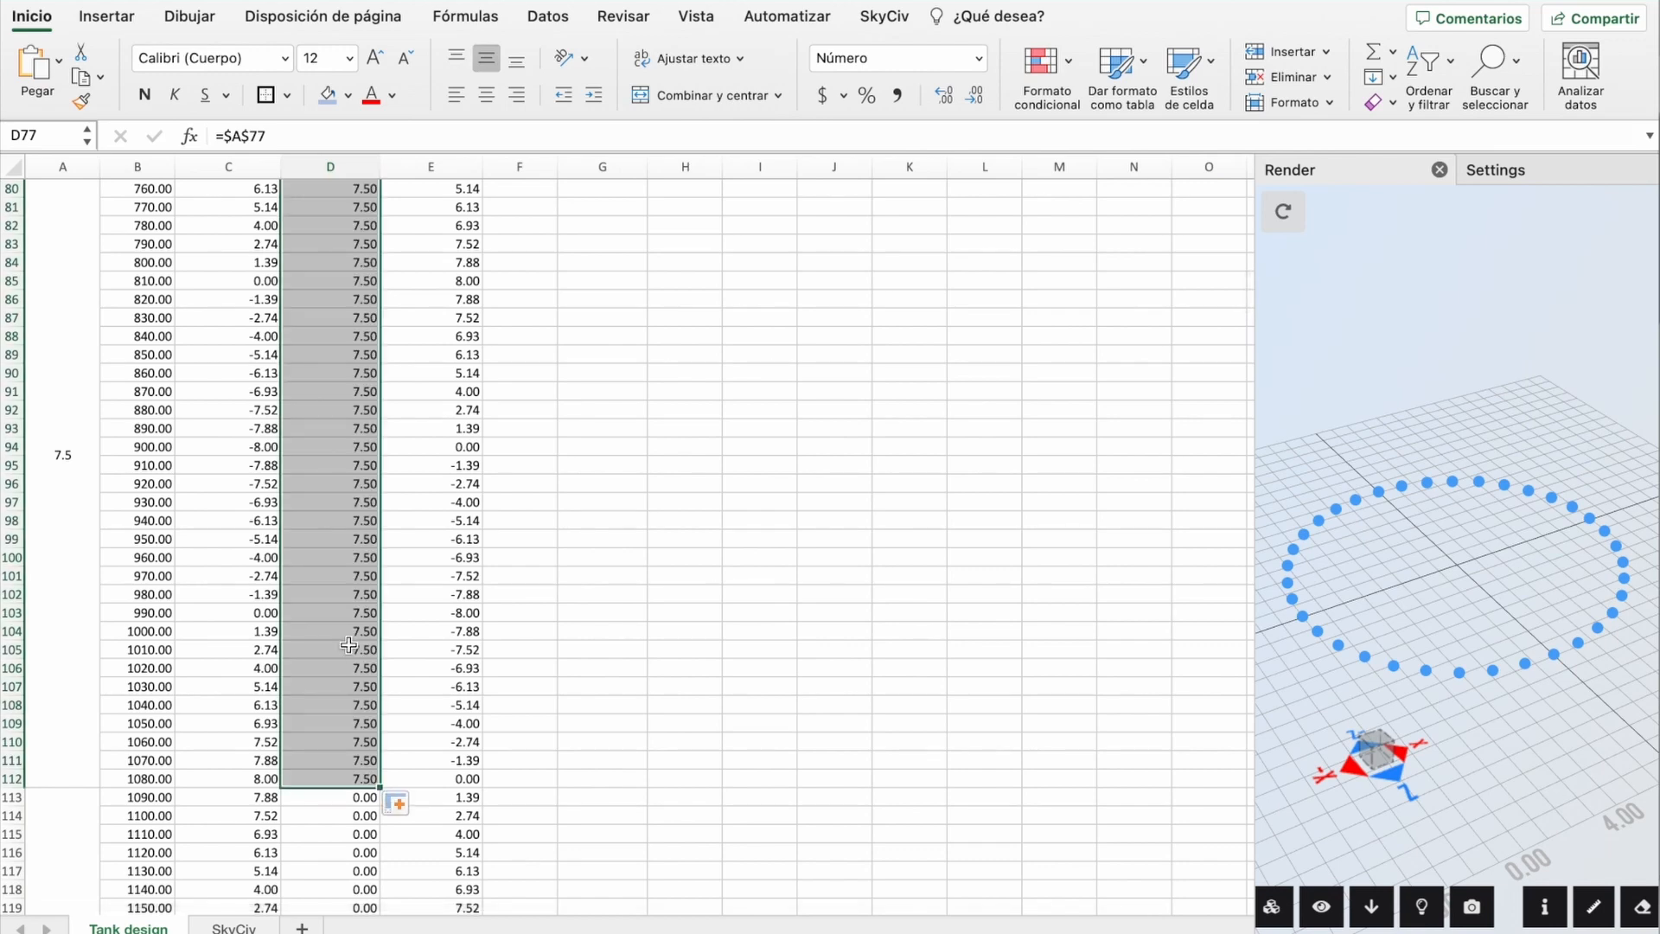
{"action": "scroll", "coordinate": [65, 450], "scroll_direction": "up", "scroll_amount": 20}
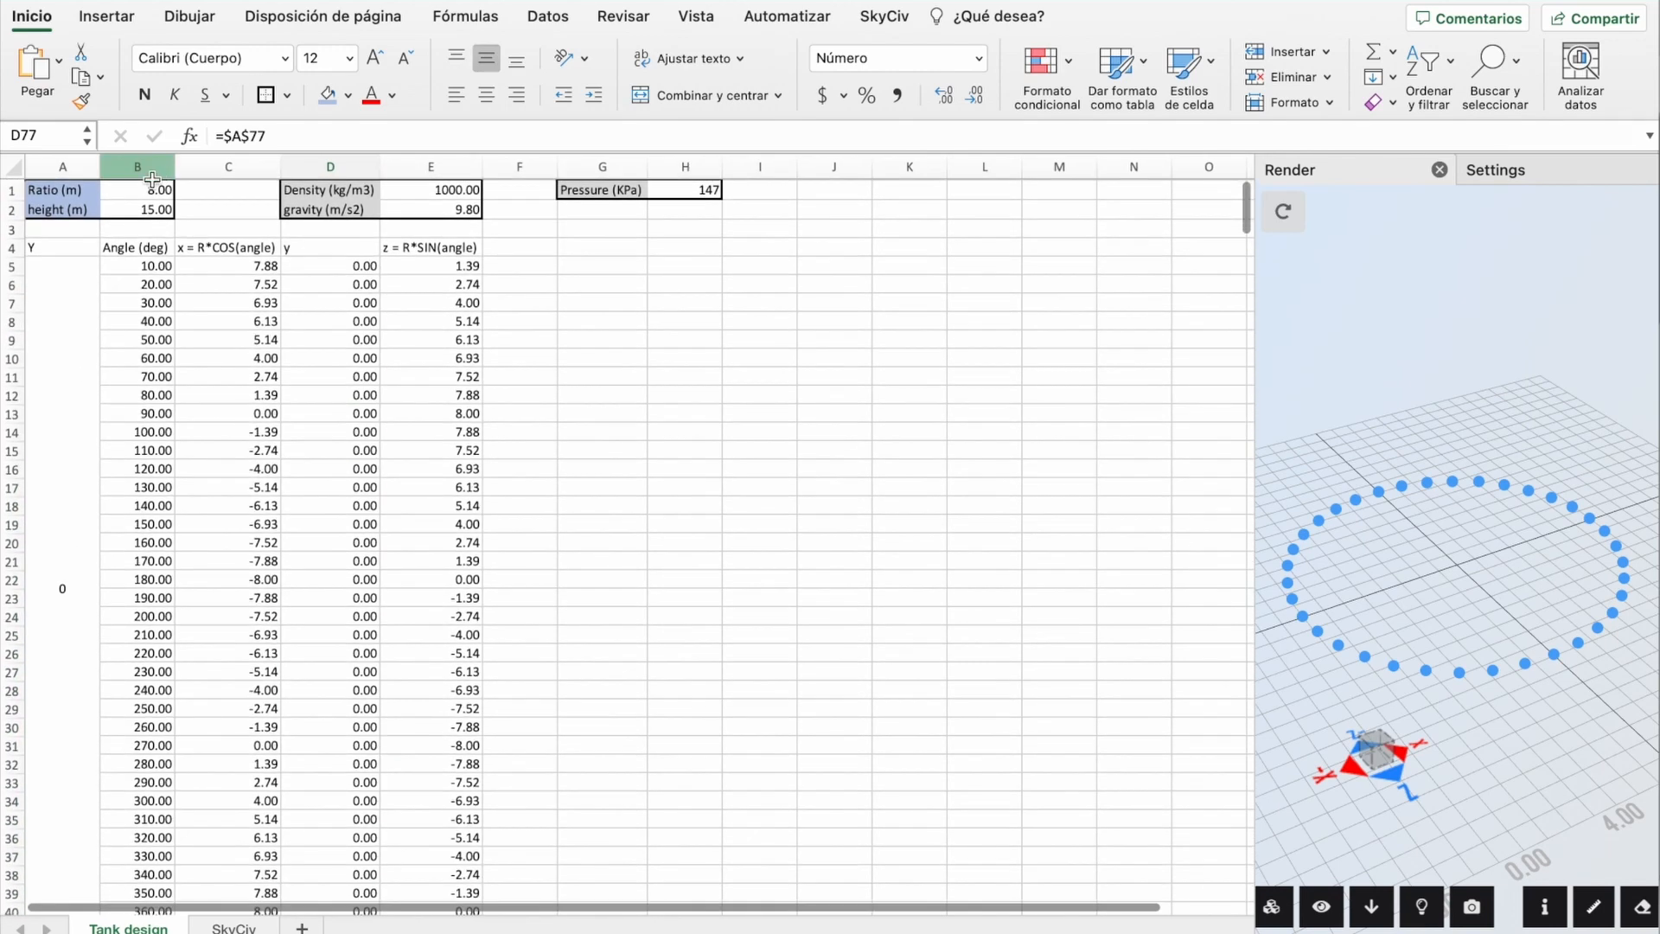
{"action": "scroll", "coordinate": [319, 434], "scroll_direction": "down", "scroll_amount": 20}
Step: Set A113 to =3*$B$2/4 (11.25) and fill D113 =$A$113 down to D148
{"action": "left_click", "coordinate": [63, 563]}
{"action": "type", "text": "=3*$B$2/4"}
{"action": "key", "text": "Return"}
{"action": "scroll", "coordinate": [230, 481], "scroll_direction": "up", "scroll_amount": 3}
{"action": "left_click", "coordinate": [322, 330]}
{"action": "type", "text": "="}
{"action": "left_click", "coordinate": [77, 472]}
{"action": "key", "text": "F4"}
{"action": "key", "text": "Return"}
{"action": "left_click", "coordinate": [341, 330]}
{"action": "left_click_drag", "start_coordinate": [381, 340], "coordinate": [382, 891]}
{"action": "scroll", "coordinate": [216, 744], "scroll_direction": "down", "scroll_amount": 6}
{"action": "left_click", "coordinate": [59, 756]}
Step: Make A149 use multiplier 4 (15) and fill D149 =$A$149 down to D184
{"action": "double_click", "coordinate": [51, 856]}
{"action": "type", "text": "4"}
{"action": "key", "text": "Return"}
{"action": "left_click", "coordinate": [337, 330]}
{"action": "type", "text": "="}
{"action": "left_click", "coordinate": [81, 619]}
{"action": "key", "text": "F4"}
{"action": "key", "text": "Return"}
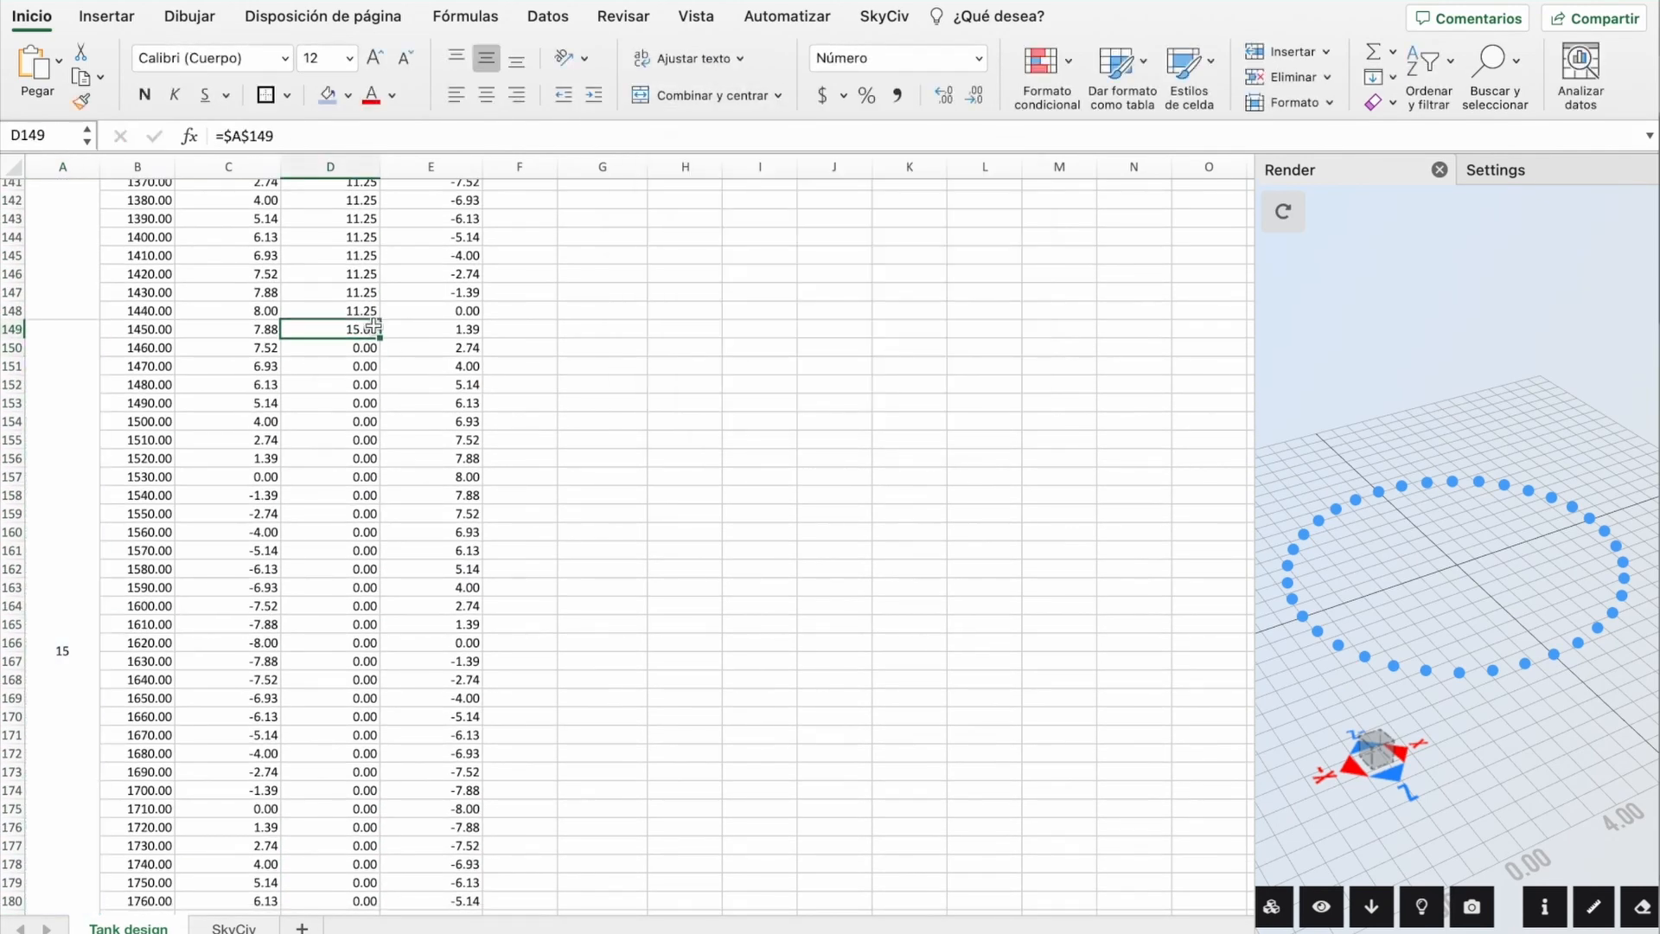
{"action": "left_click", "coordinate": [363, 332]}
{"action": "left_click_drag", "start_coordinate": [381, 339], "coordinate": [392, 664]}
{"action": "scroll", "coordinate": [346, 562], "scroll_direction": "down", "scroll_amount": 5}
{"action": "left_click_drag", "start_coordinate": [65, 420], "coordinate": [435, 422]}
{"action": "scroll", "coordinate": [664, 456], "scroll_direction": "up", "scroll_amount": 20}
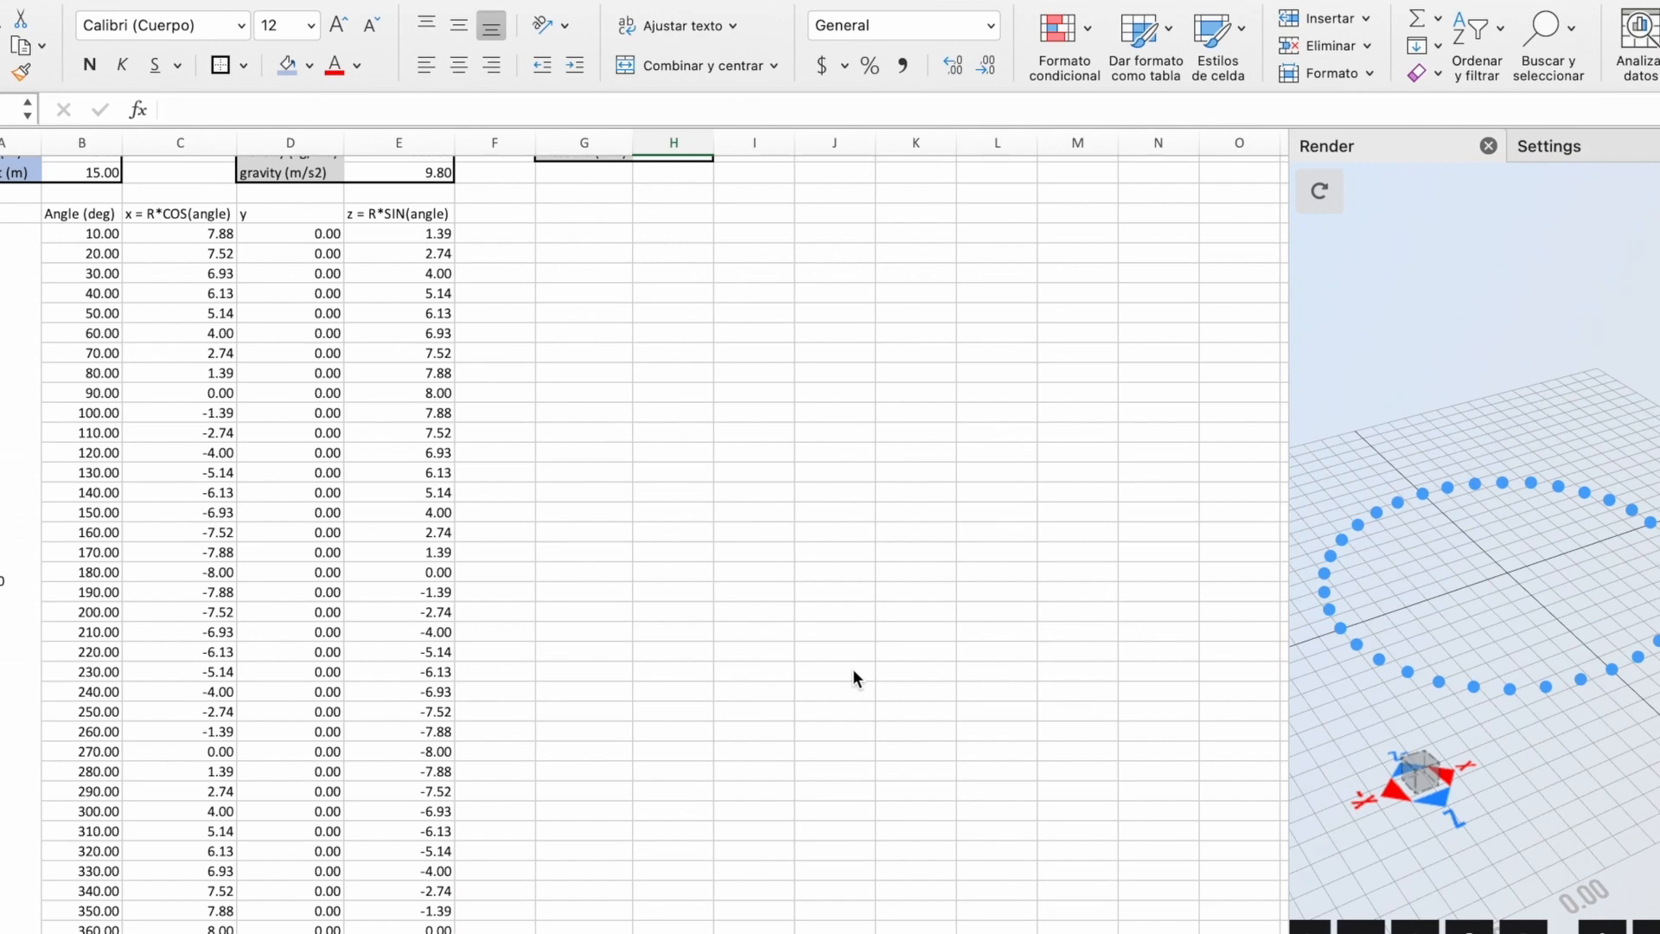
Step: Replace the second ring's starting angle 370 with 10 so its angles run 10 to 360
{"action": "scroll", "coordinate": [83, 735], "scroll_direction": "down", "scroll_amount": 12}
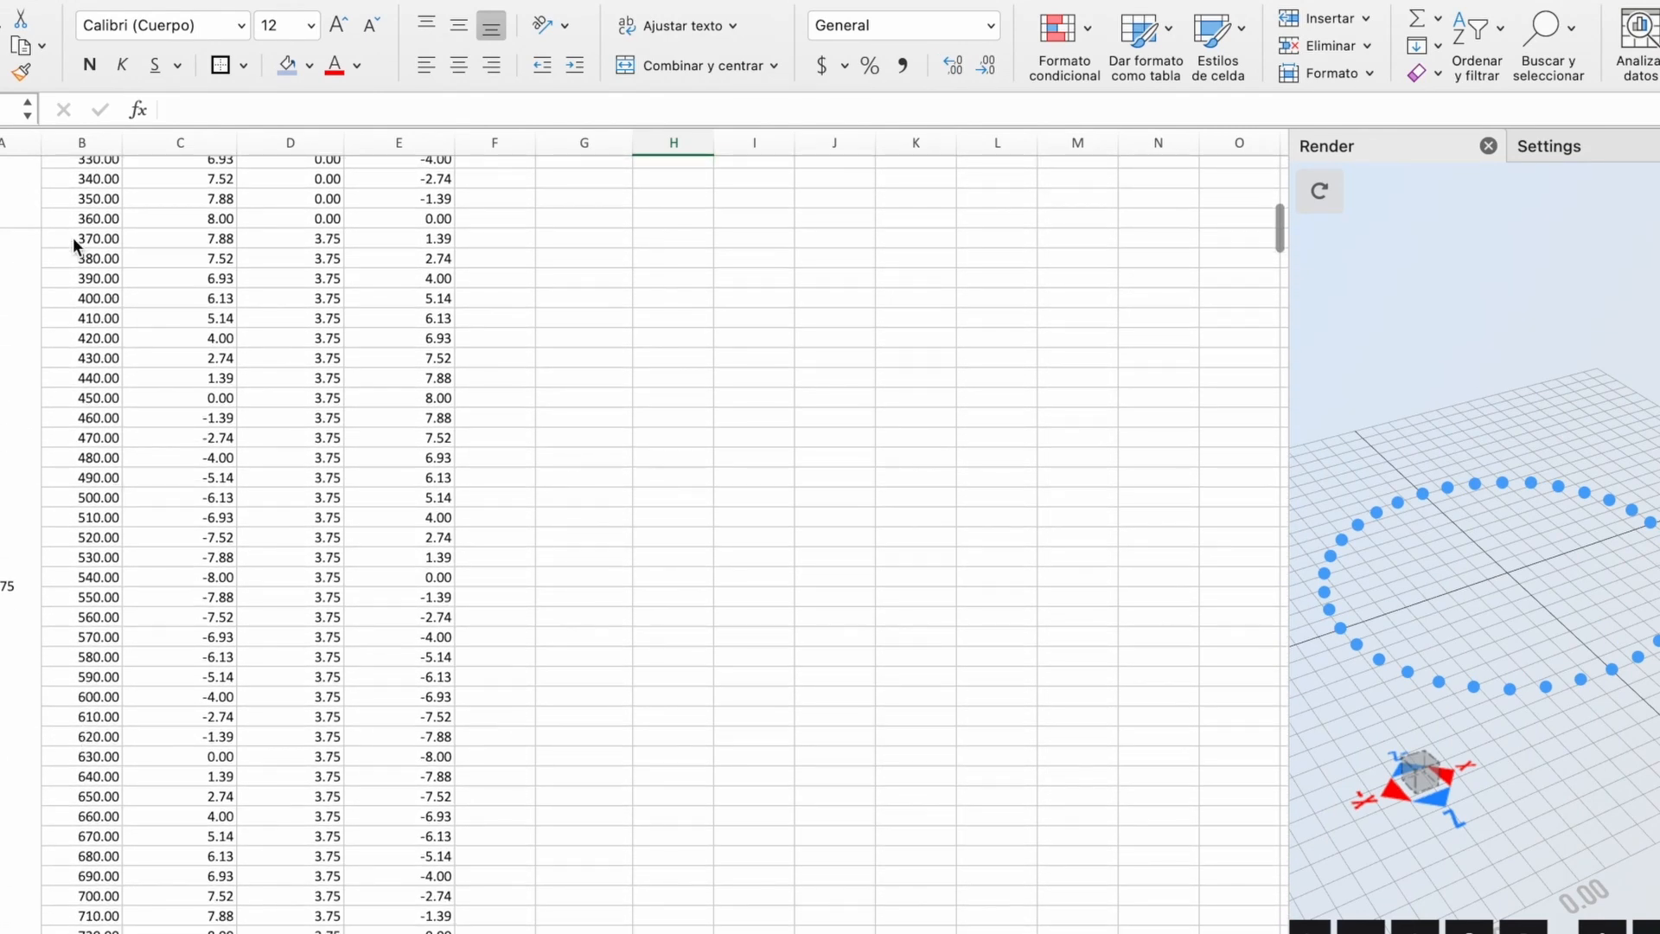
{"action": "left_click", "coordinate": [91, 238]}
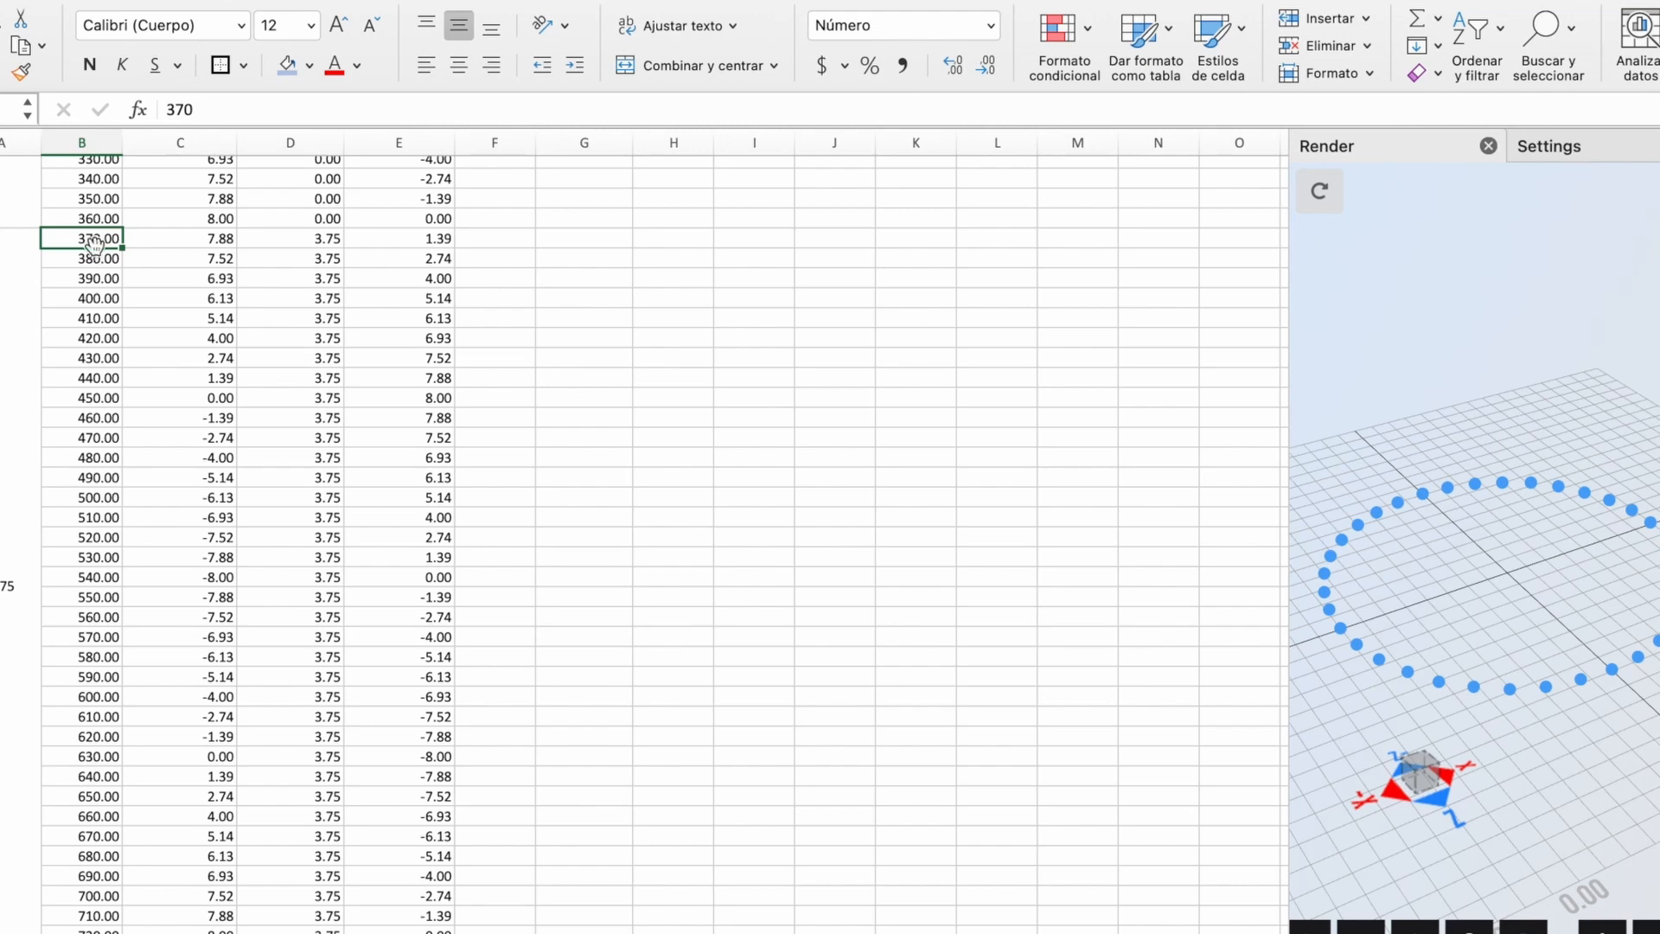
{"action": "scroll", "coordinate": [93, 245], "scroll_direction": "up", "scroll_amount": 12}
{"action": "scroll", "coordinate": [94, 244], "scroll_direction": "down", "scroll_amount": 5}
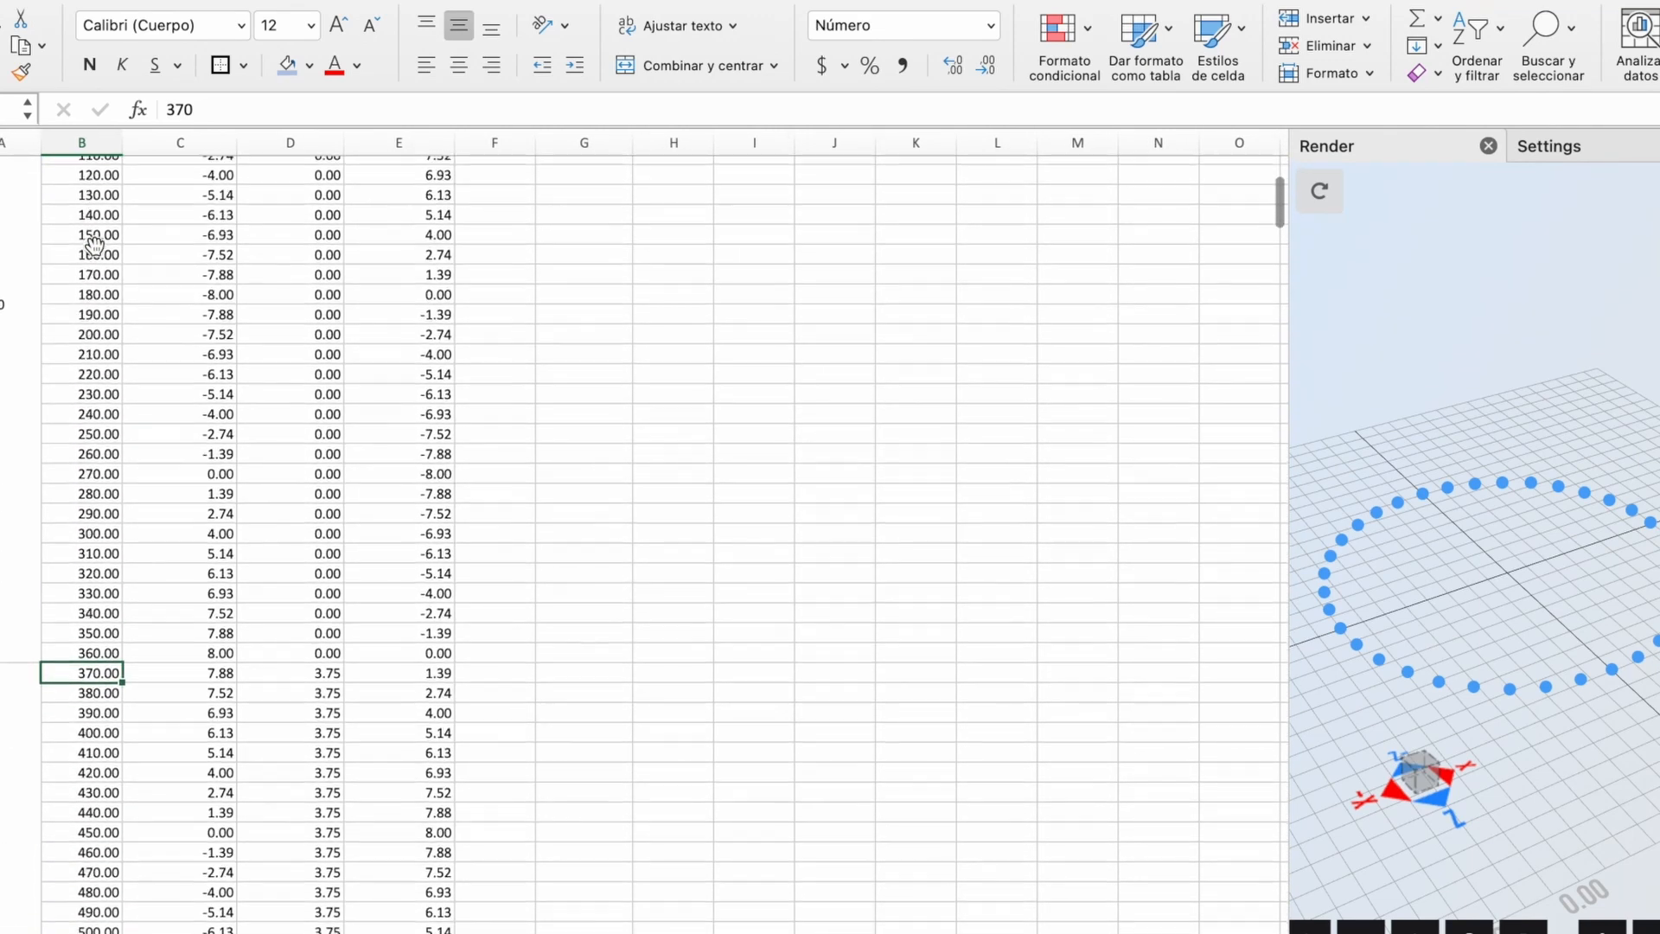
{"action": "type", "text": "10"}
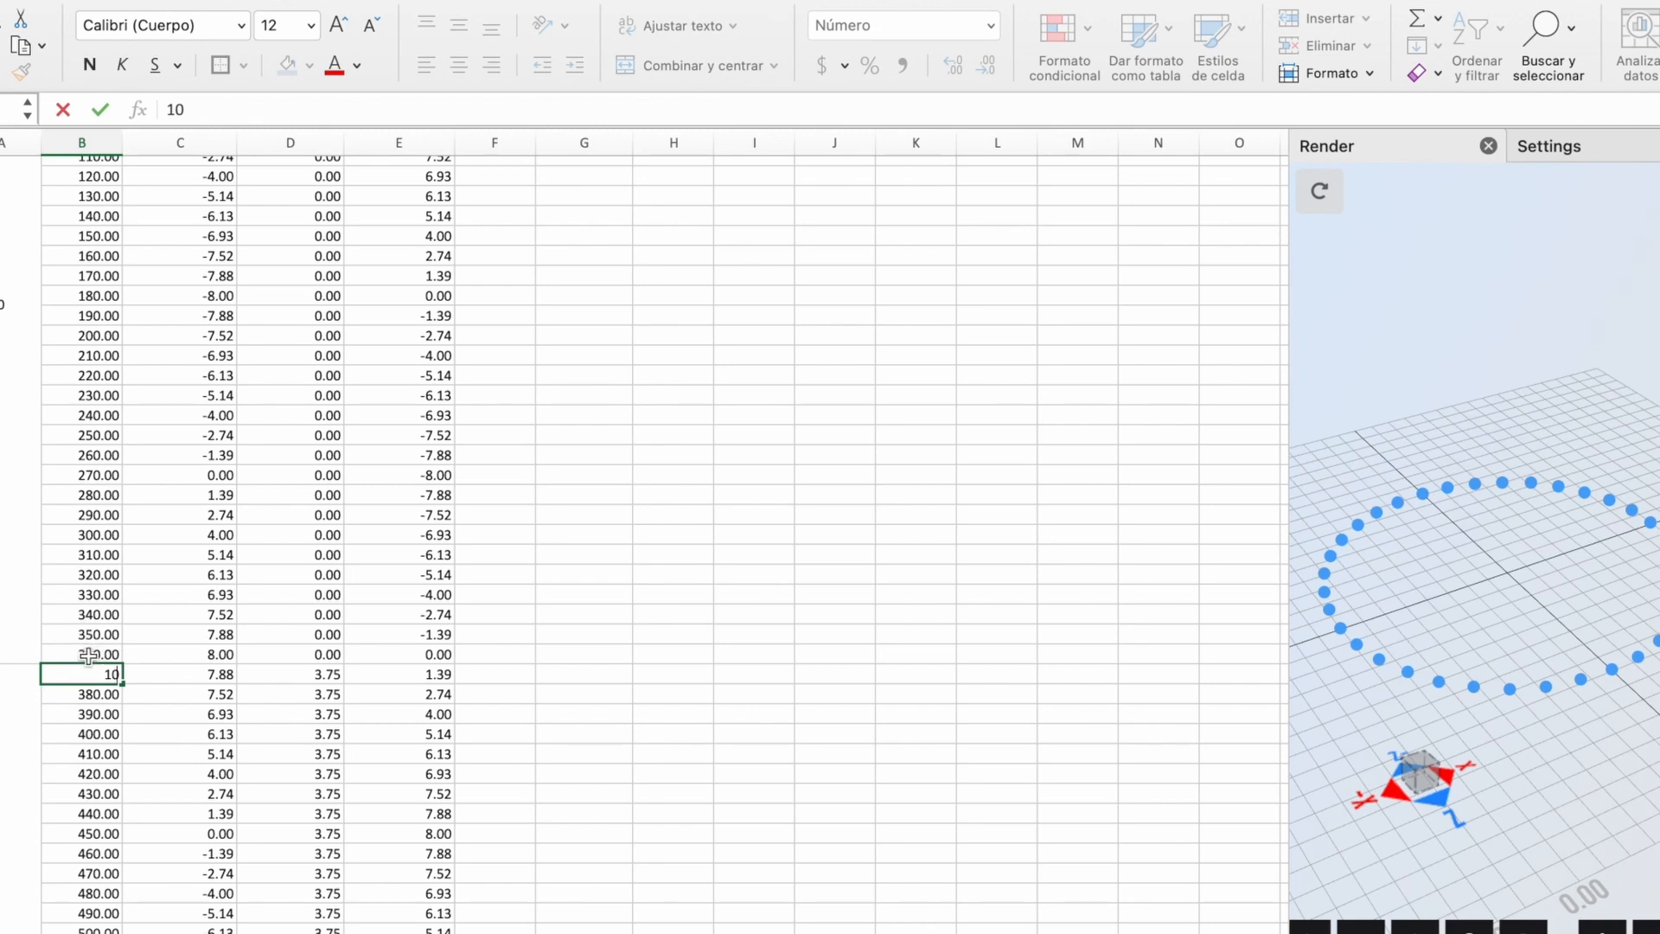
{"action": "left_click", "coordinate": [120, 689]}
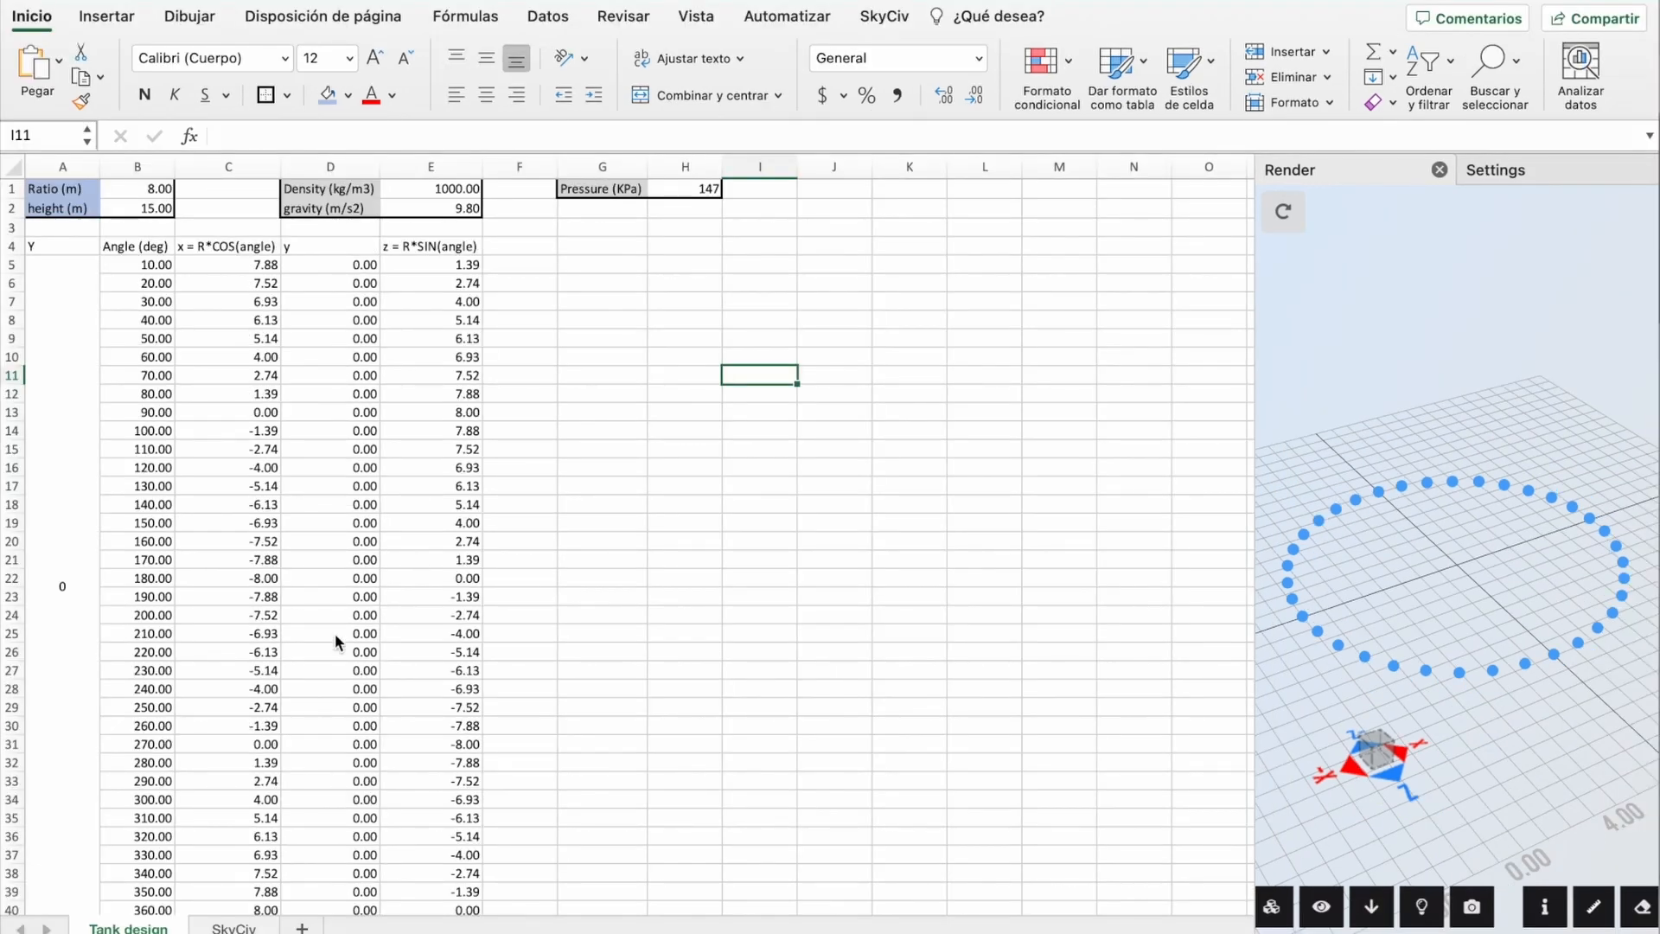
{"action": "scroll", "coordinate": [305, 796], "scroll_direction": "down", "scroll_amount": 20}
{"action": "scroll", "coordinate": [305, 796], "scroll_direction": "down", "scroll_amount": 1}
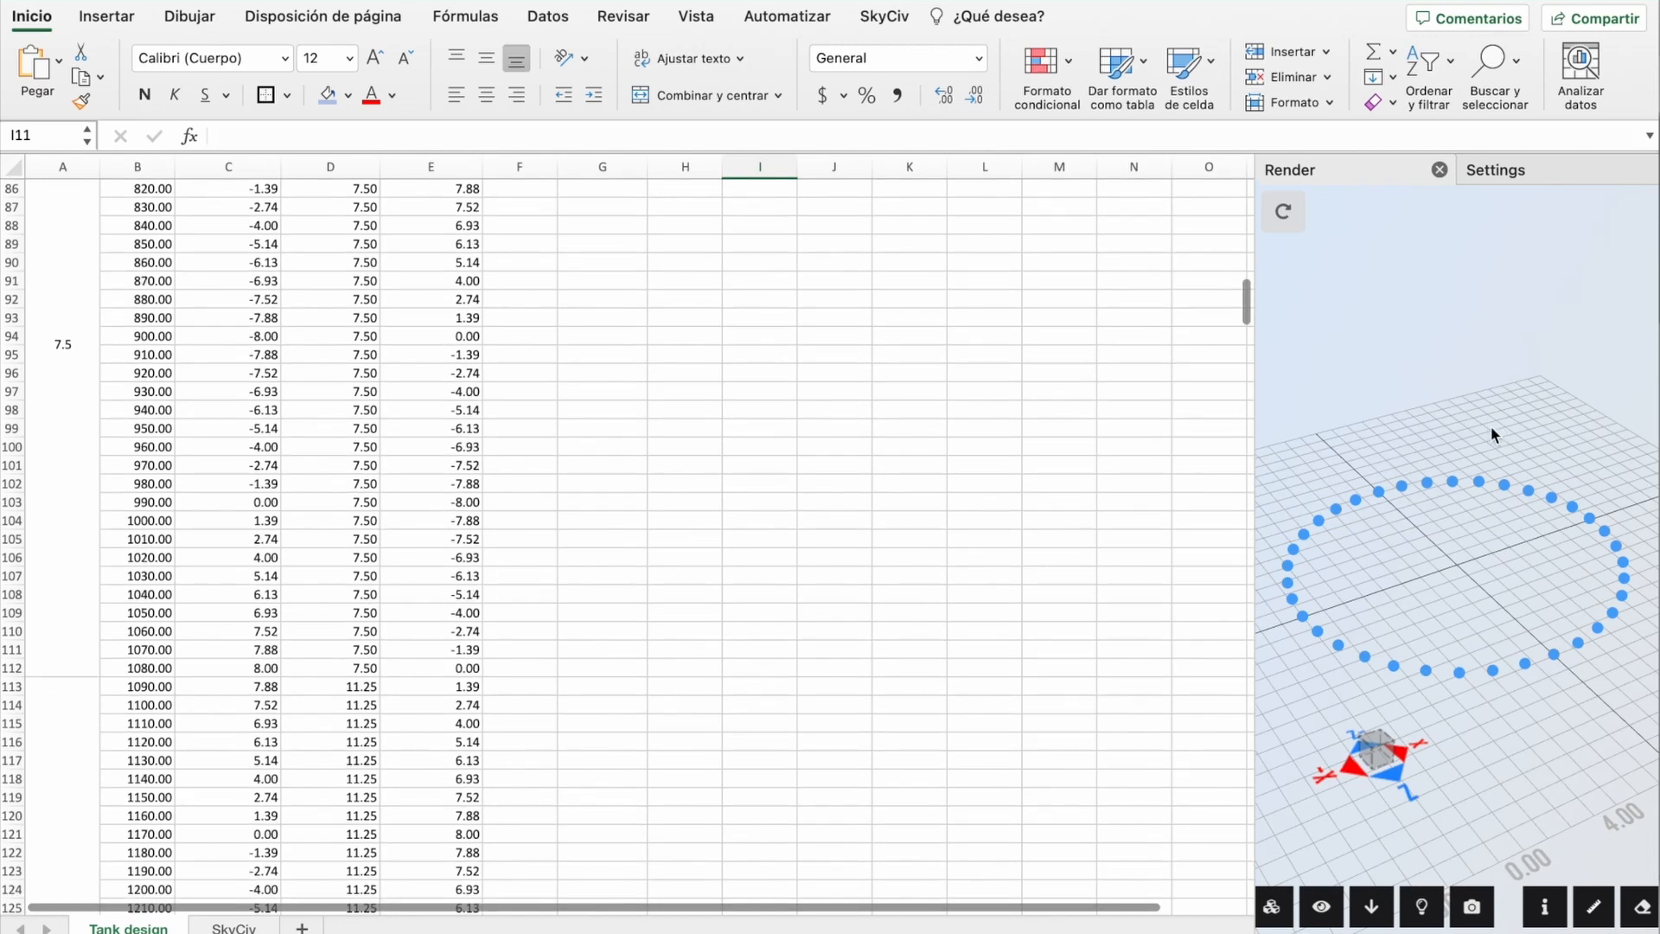
{"action": "scroll", "coordinate": [229, 613], "scroll_direction": "down", "scroll_amount": 10}
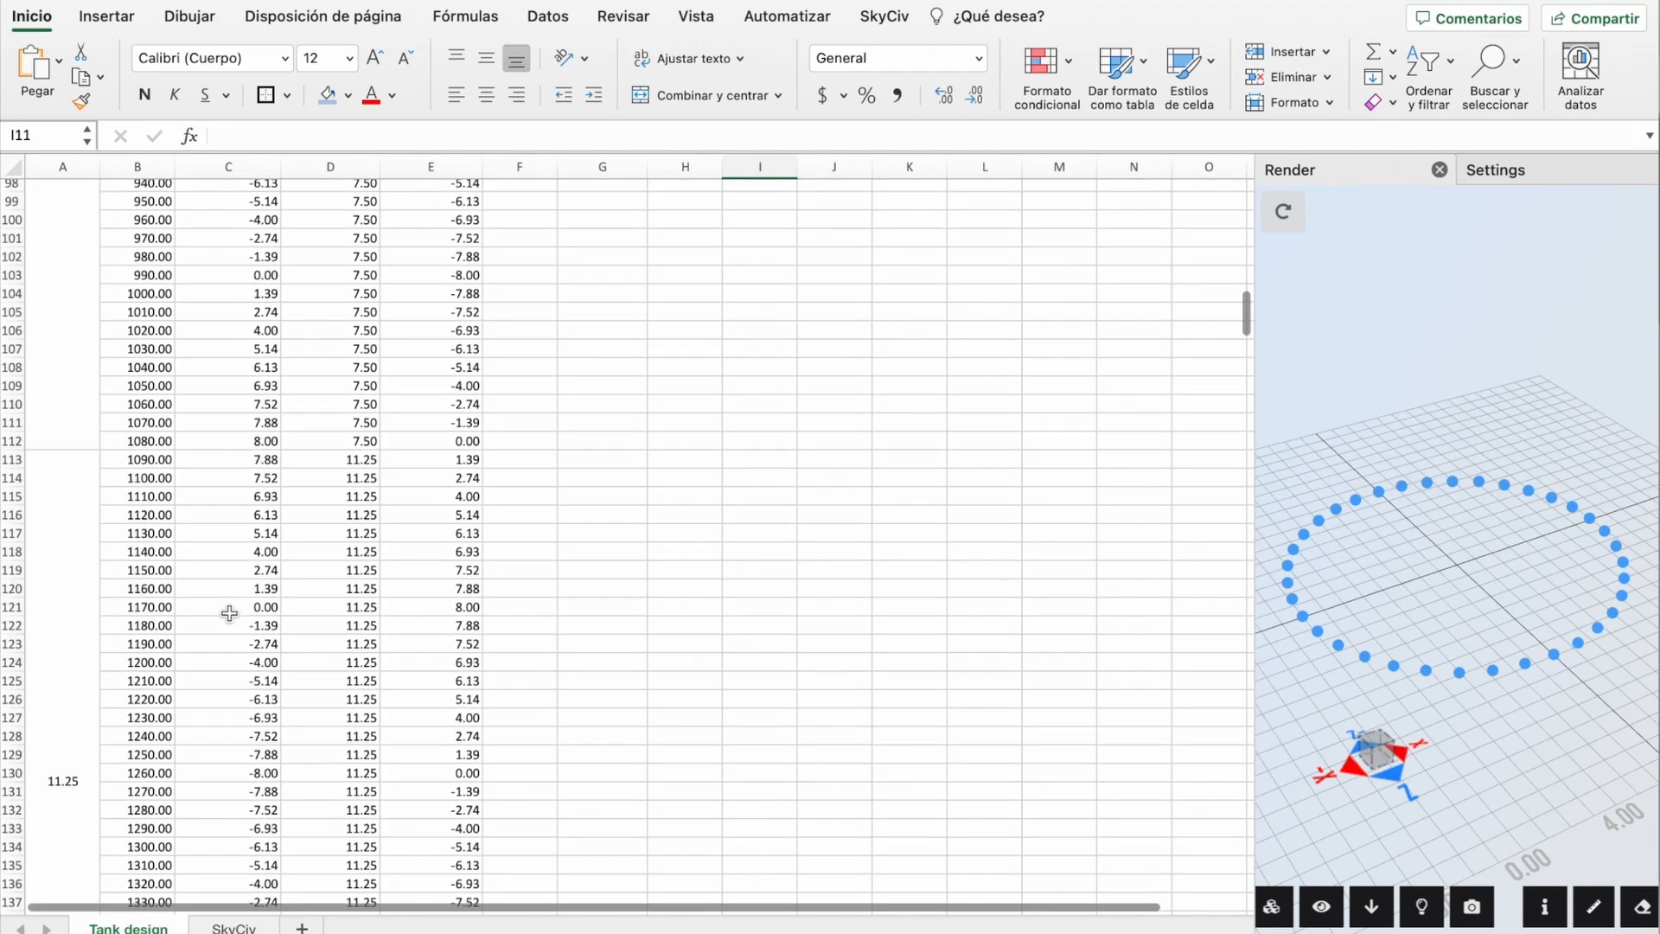
{"action": "scroll", "coordinate": [229, 613], "scroll_direction": "up", "scroll_amount": 20}
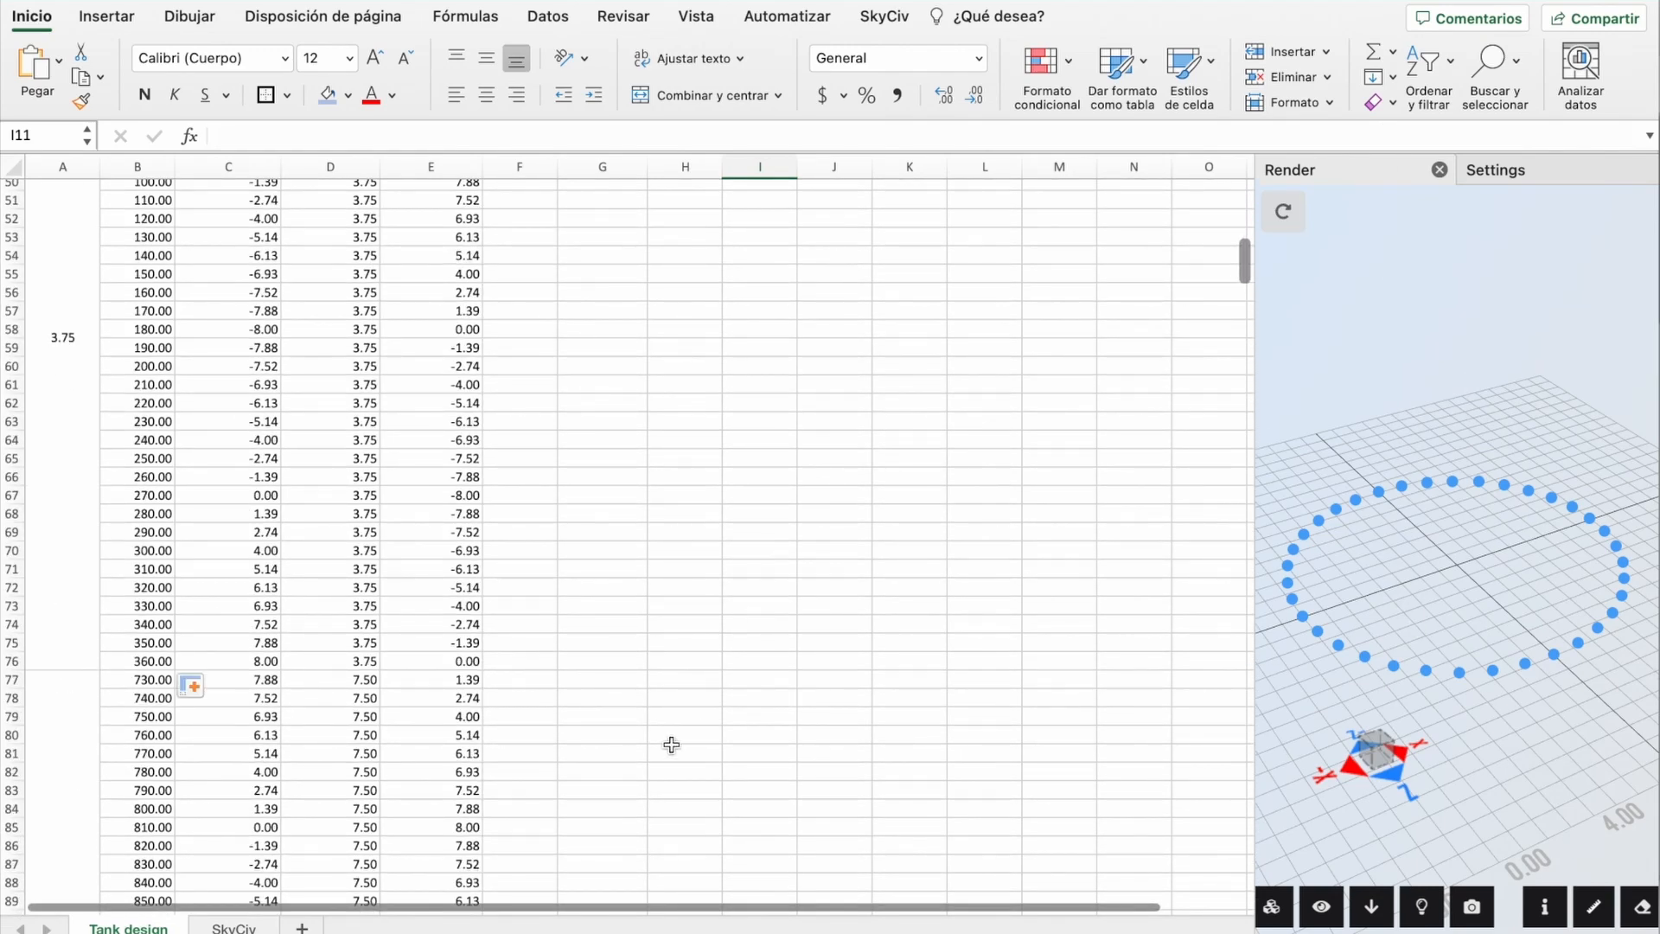
Step: Check the SkyCiv Nodes table reaches node 180, widen its columns, and view the five rendered rings
{"action": "left_click", "coordinate": [233, 928]}
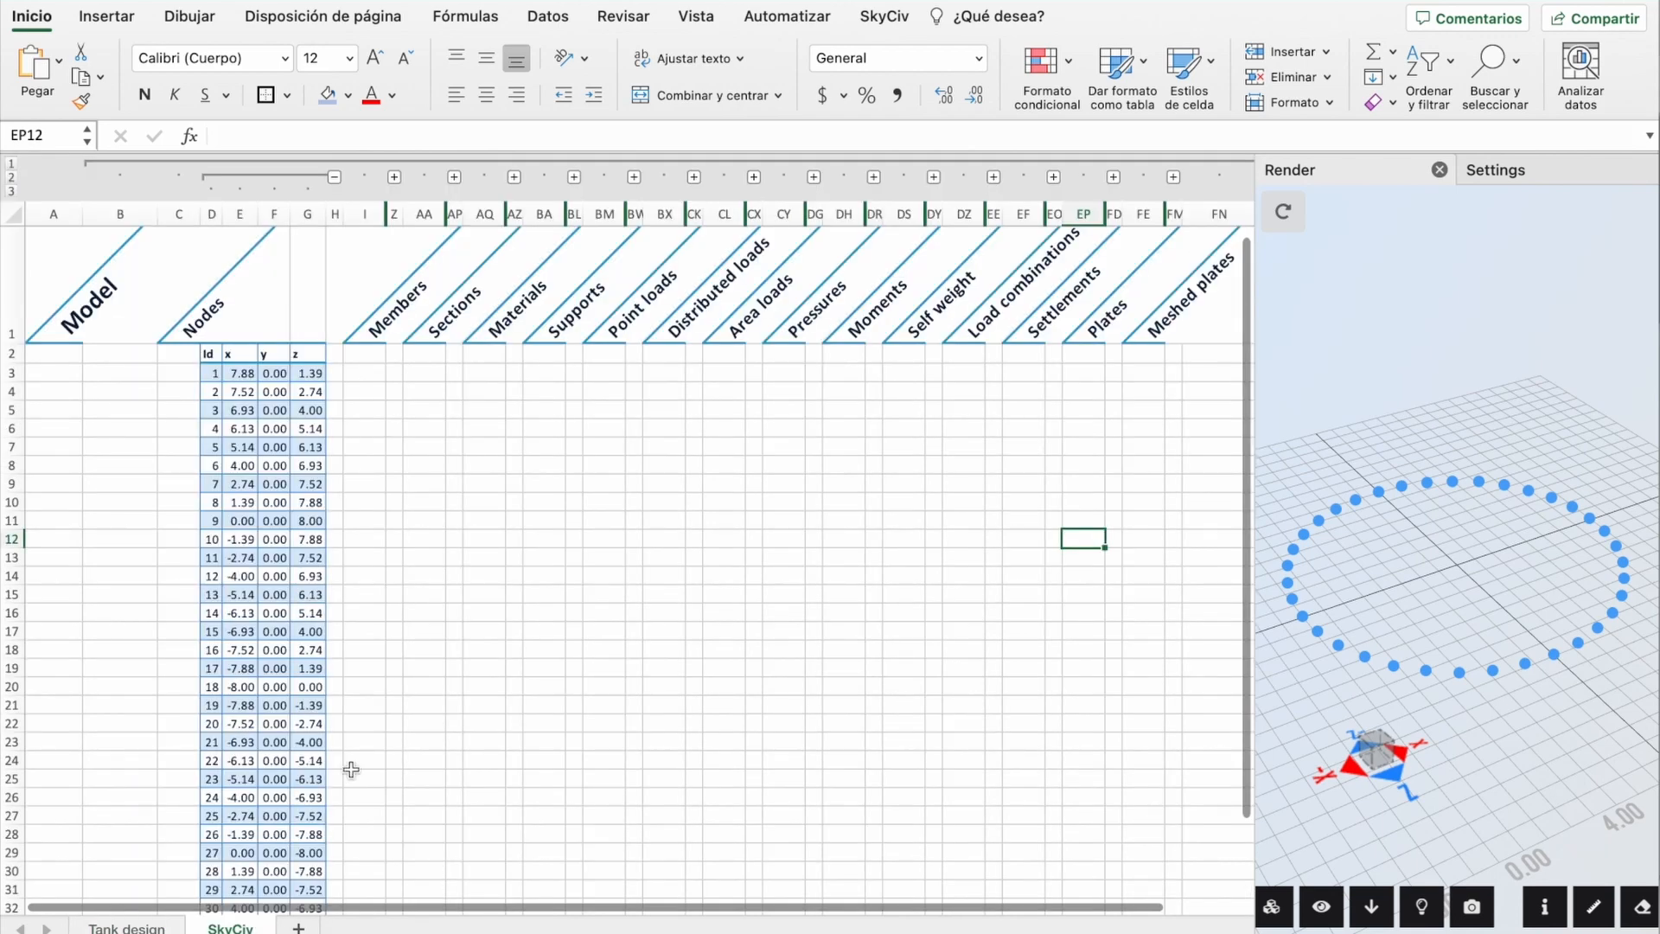
{"action": "scroll", "coordinate": [268, 800], "scroll_direction": "down", "scroll_amount": 10}
{"action": "scroll", "coordinate": [265, 811], "scroll_direction": "up", "scroll_amount": 5}
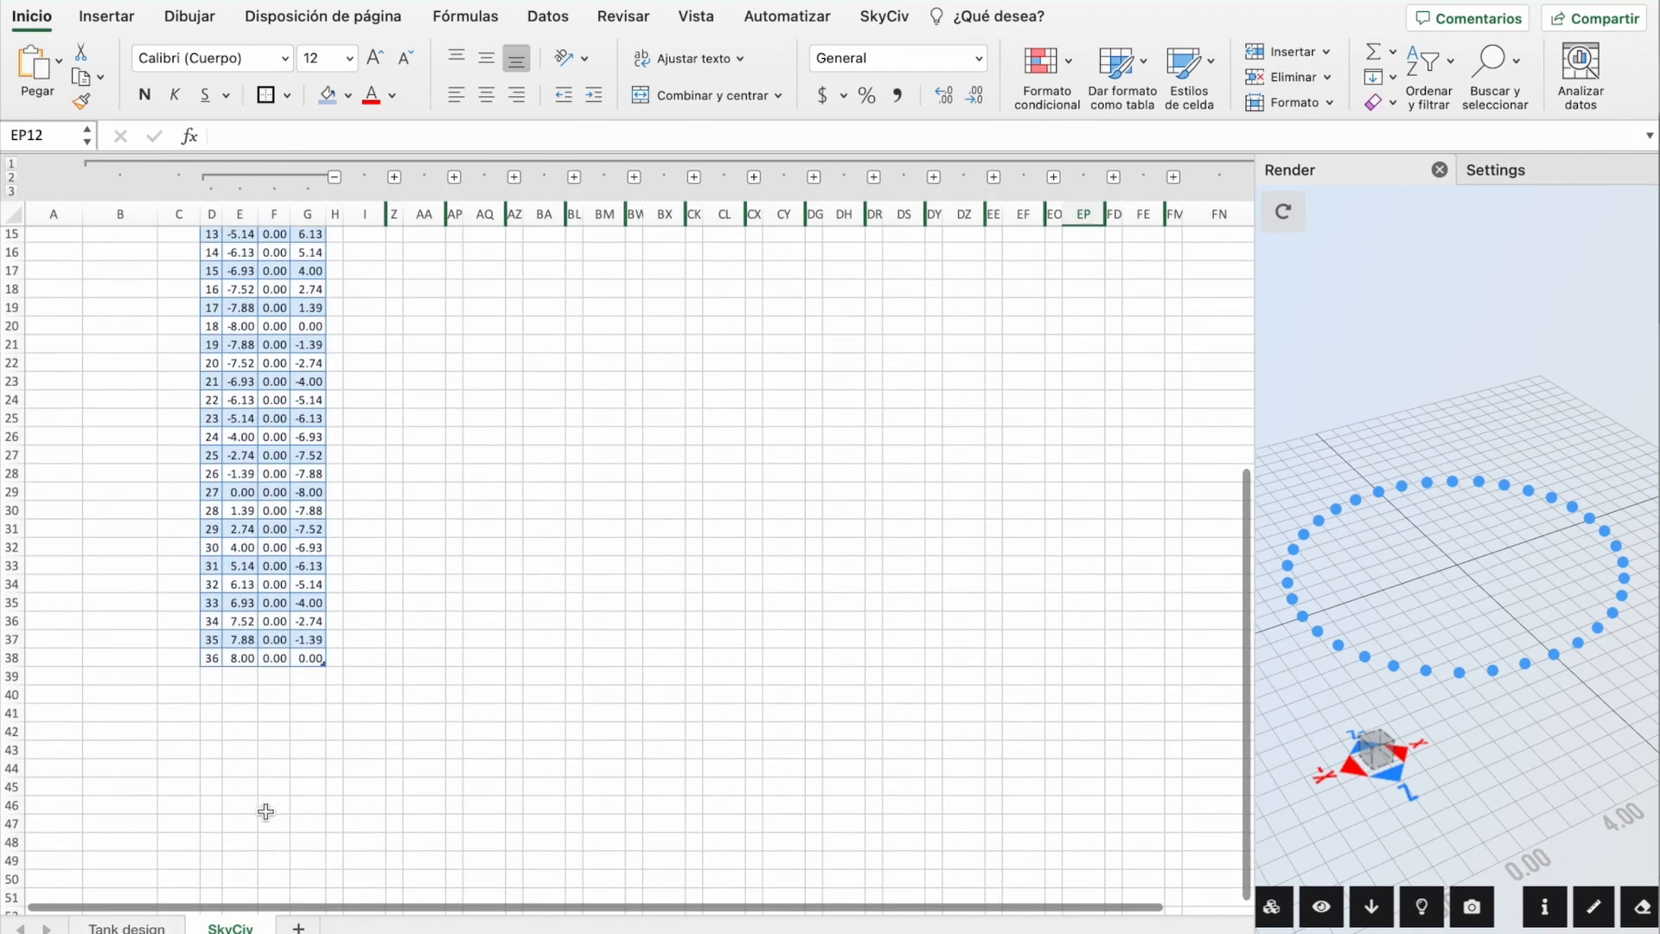
{"action": "left_click_drag", "start_coordinate": [209, 663], "coordinate": [332, 810]}
{"action": "double_click", "coordinate": [265, 214]}
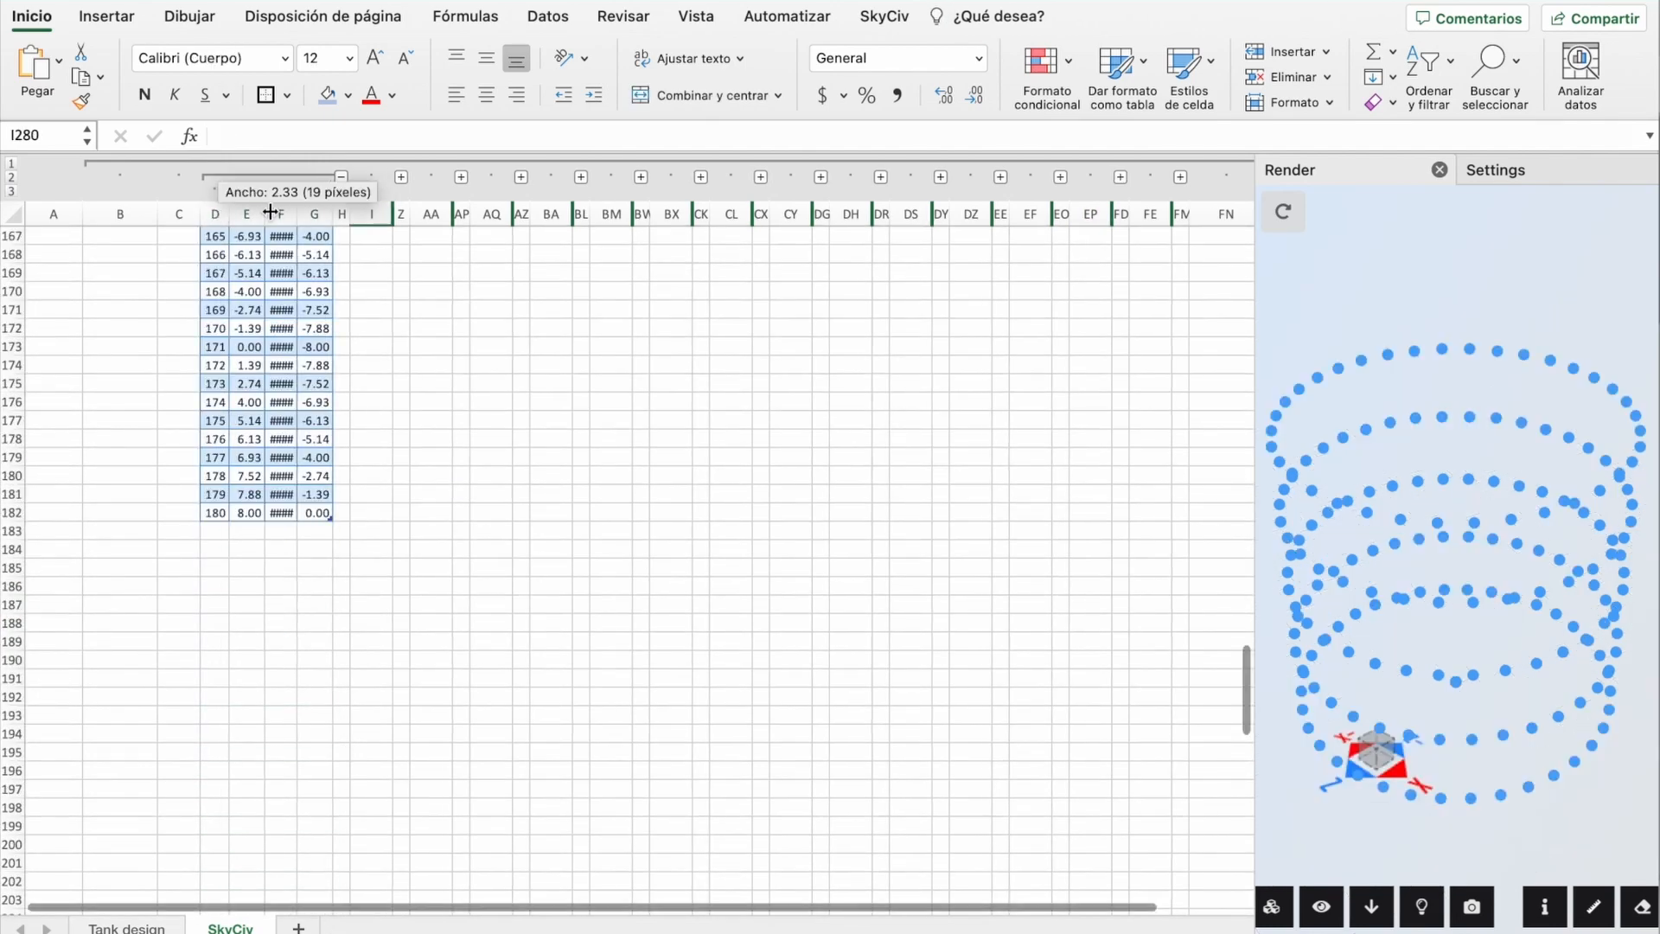
{"action": "double_click", "coordinate": [298, 213]}
{"action": "left_click", "coordinate": [706, 438]}
{"action": "scroll", "coordinate": [915, 530], "scroll_direction": "up", "scroll_amount": 3}
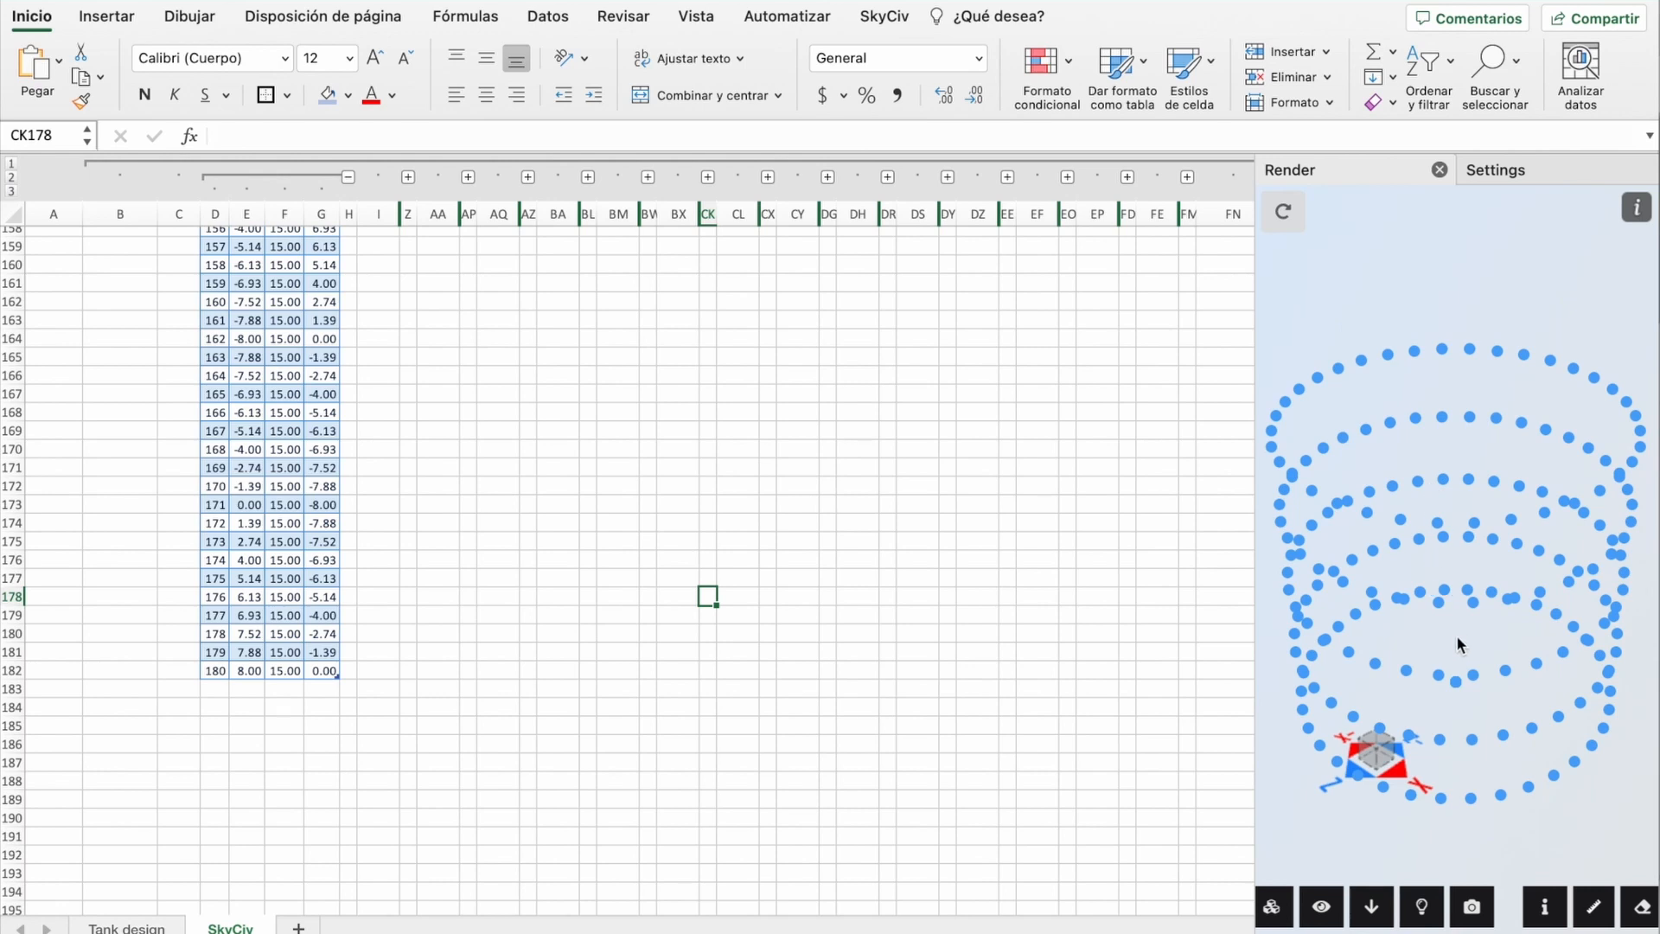
{"action": "left_click_drag", "start_coordinate": [1447, 646], "coordinate": [1025, 547]}
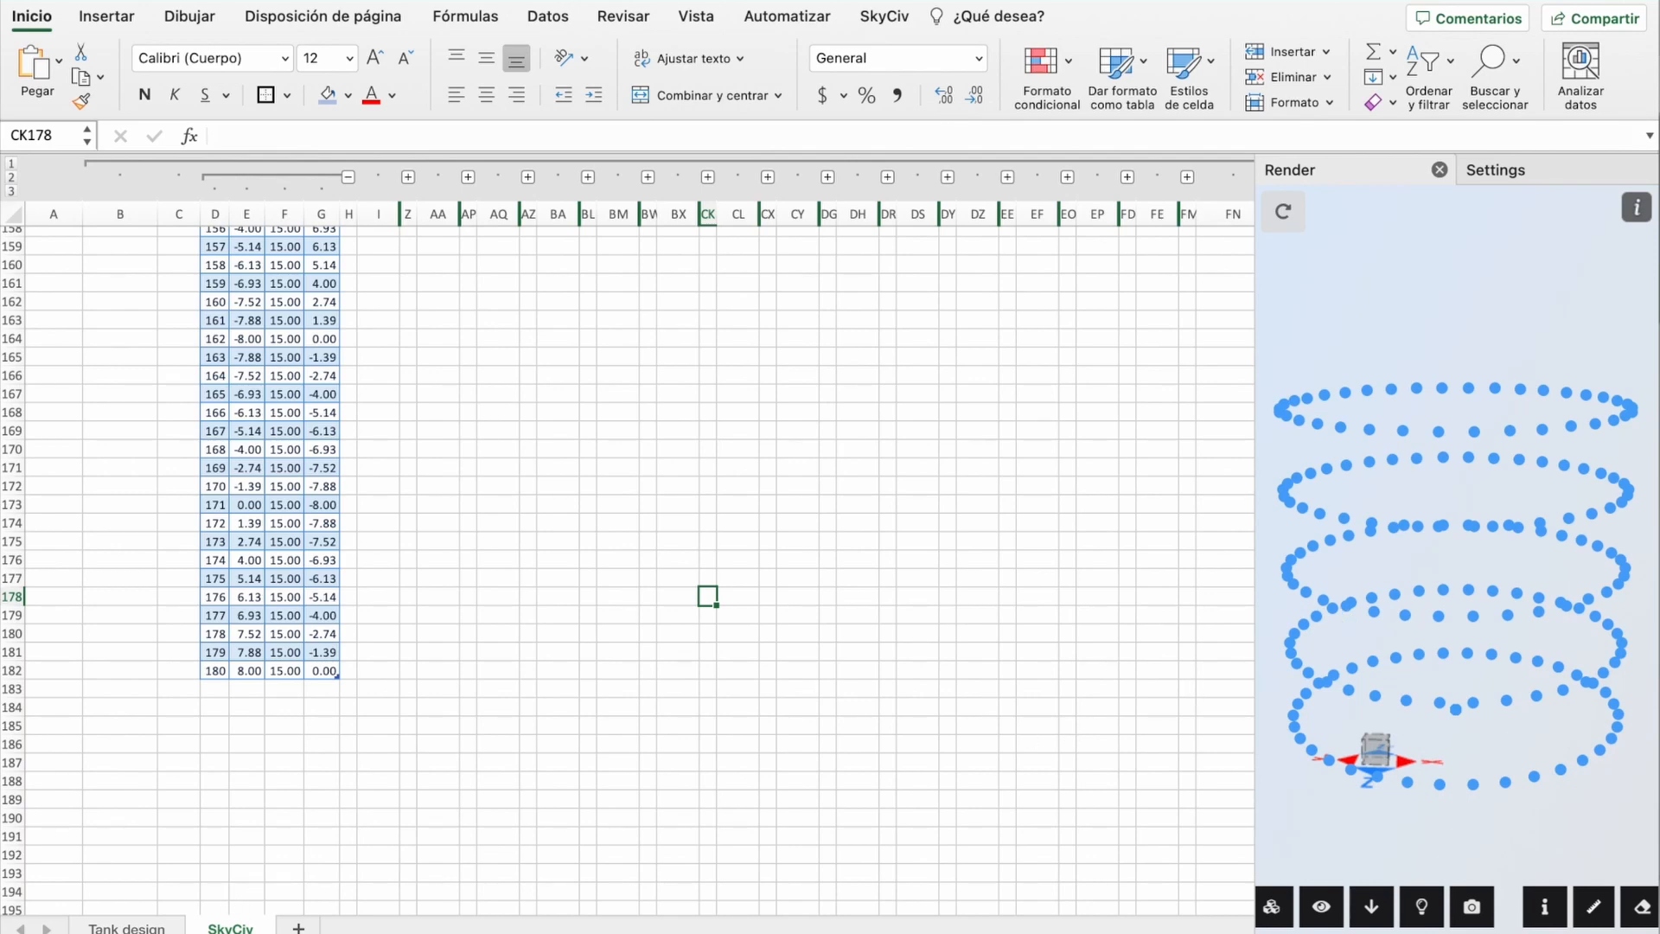
Step: Set the tank radius B1 to 16 and height B2 to 10, then inspect C5's x formula
{"action": "left_click", "coordinate": [127, 929]}
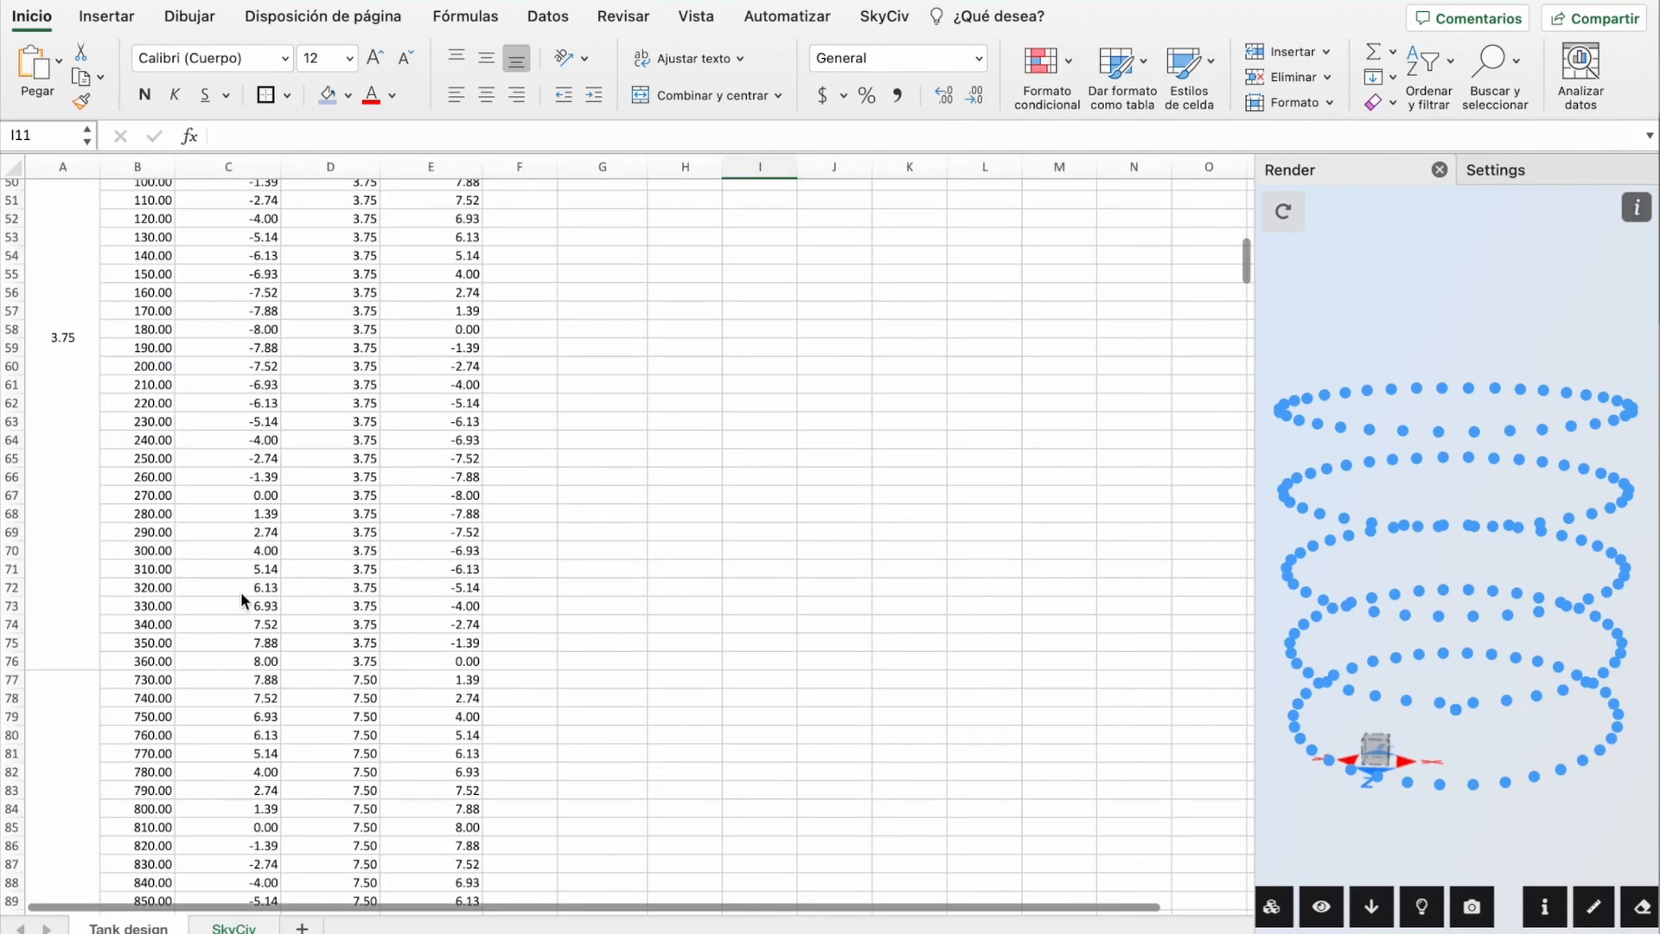
{"action": "scroll", "coordinate": [242, 599], "scroll_direction": "up", "scroll_amount": 10}
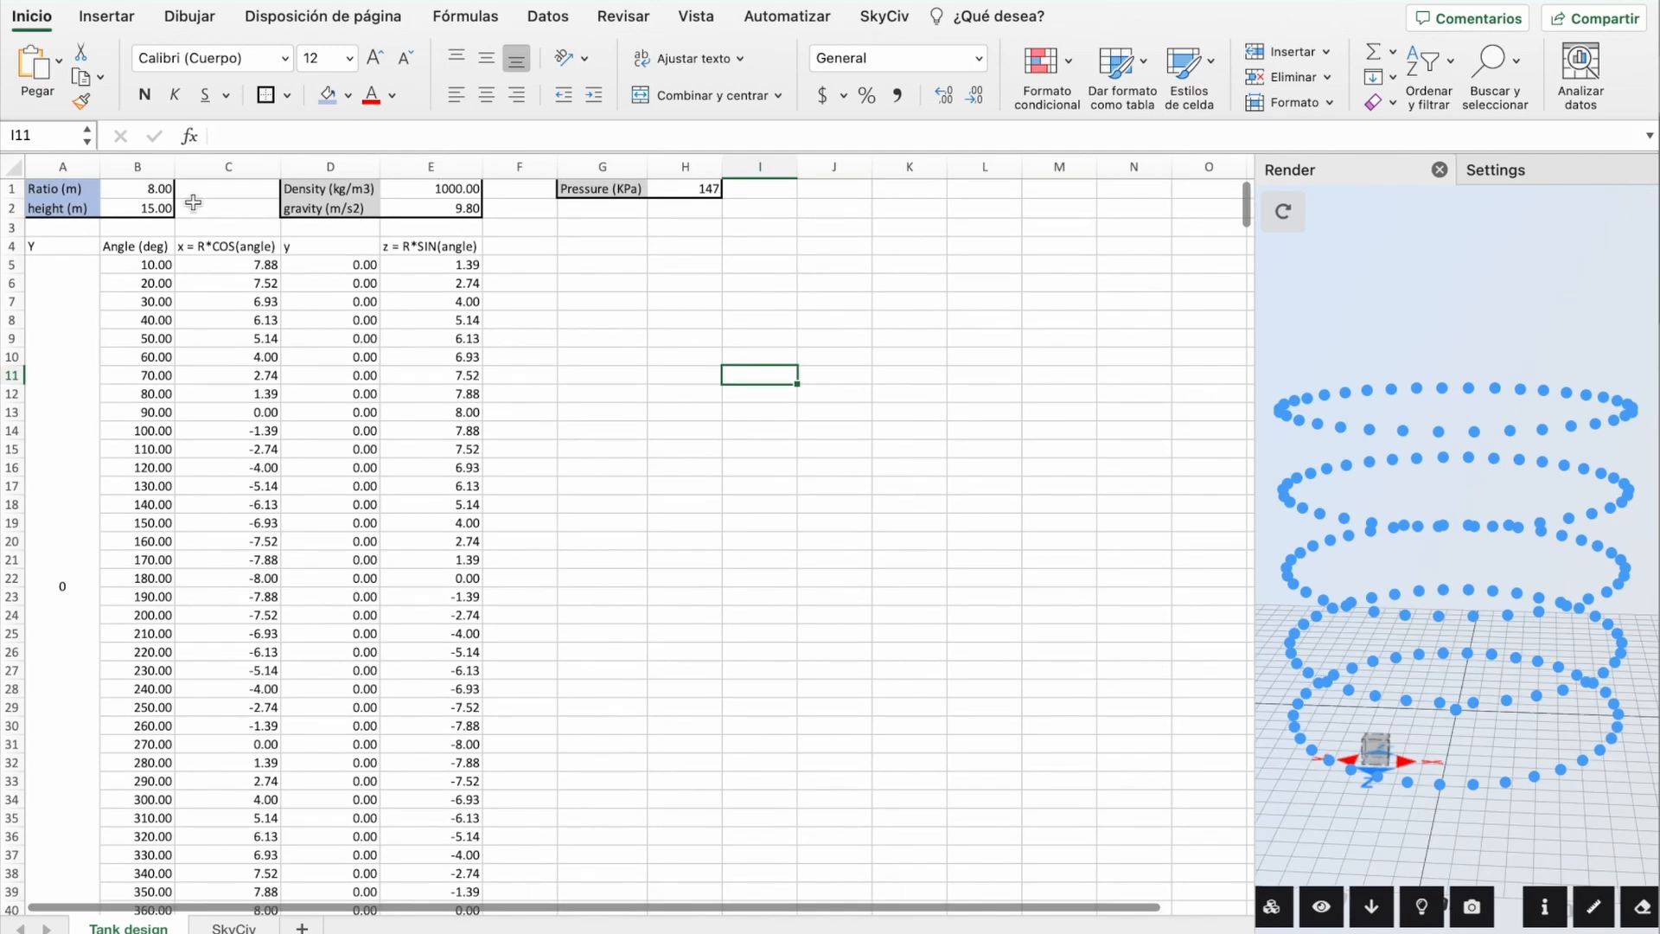
{"action": "left_click", "coordinate": [132, 189]}
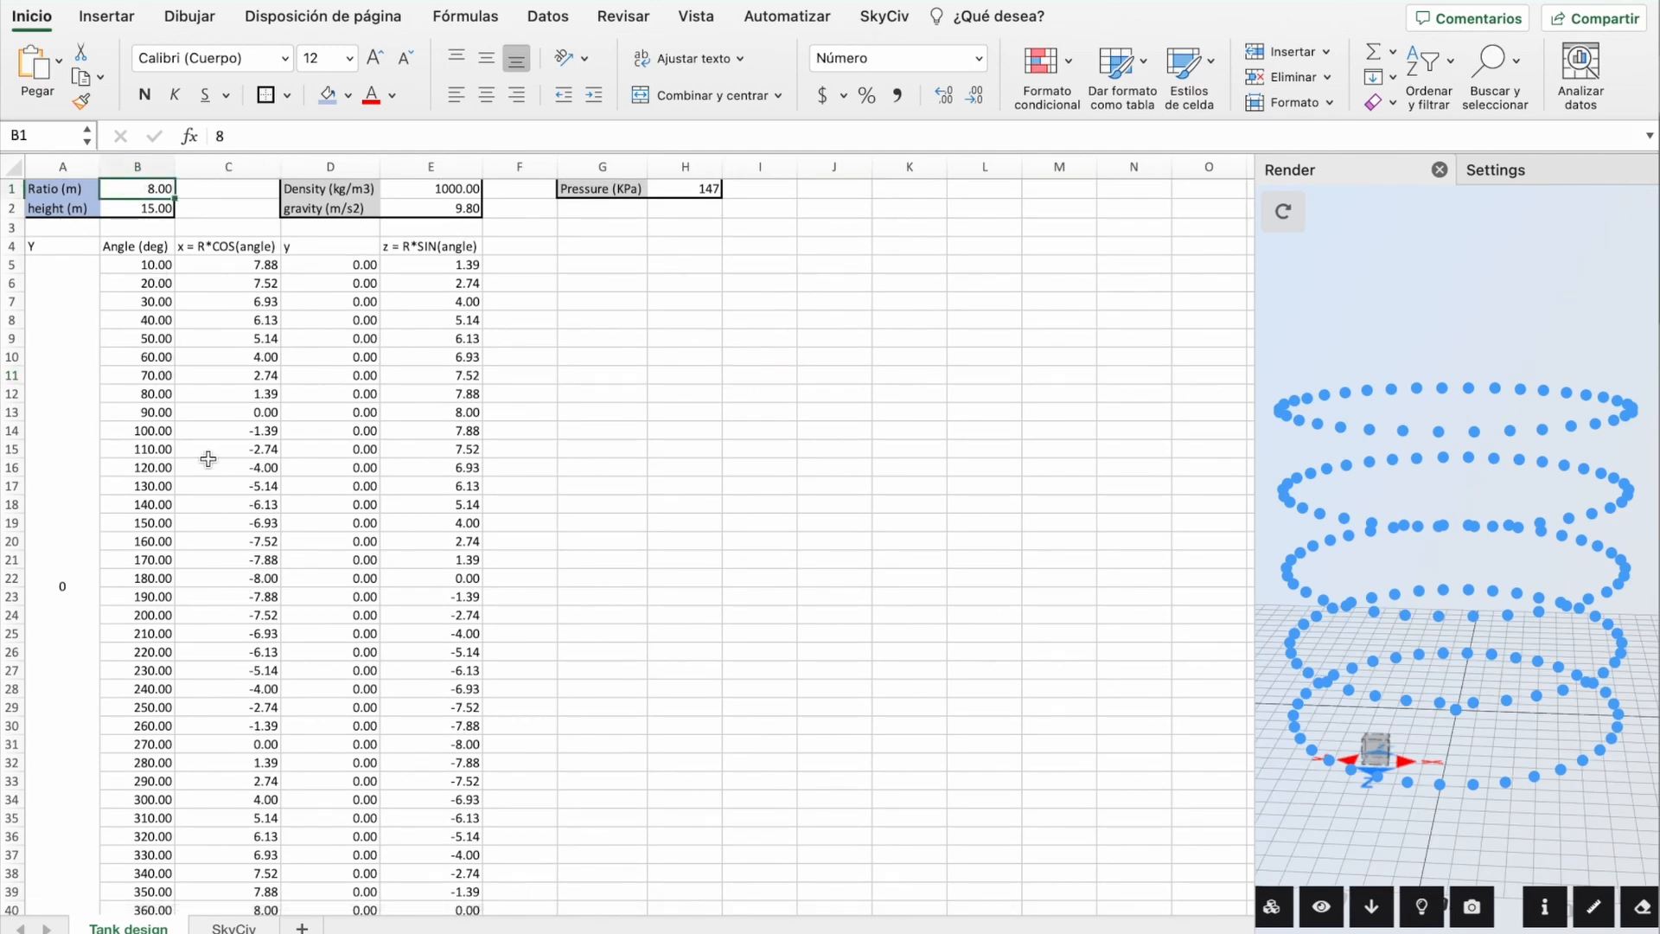
{"action": "type", "text": "16"}
{"action": "double_click", "coordinate": [143, 208]}
{"action": "key", "text": "BackSpace"}
{"action": "key", "text": "BackSpace"}
{"action": "type", "text": "10"}
{"action": "key", "text": "Return"}
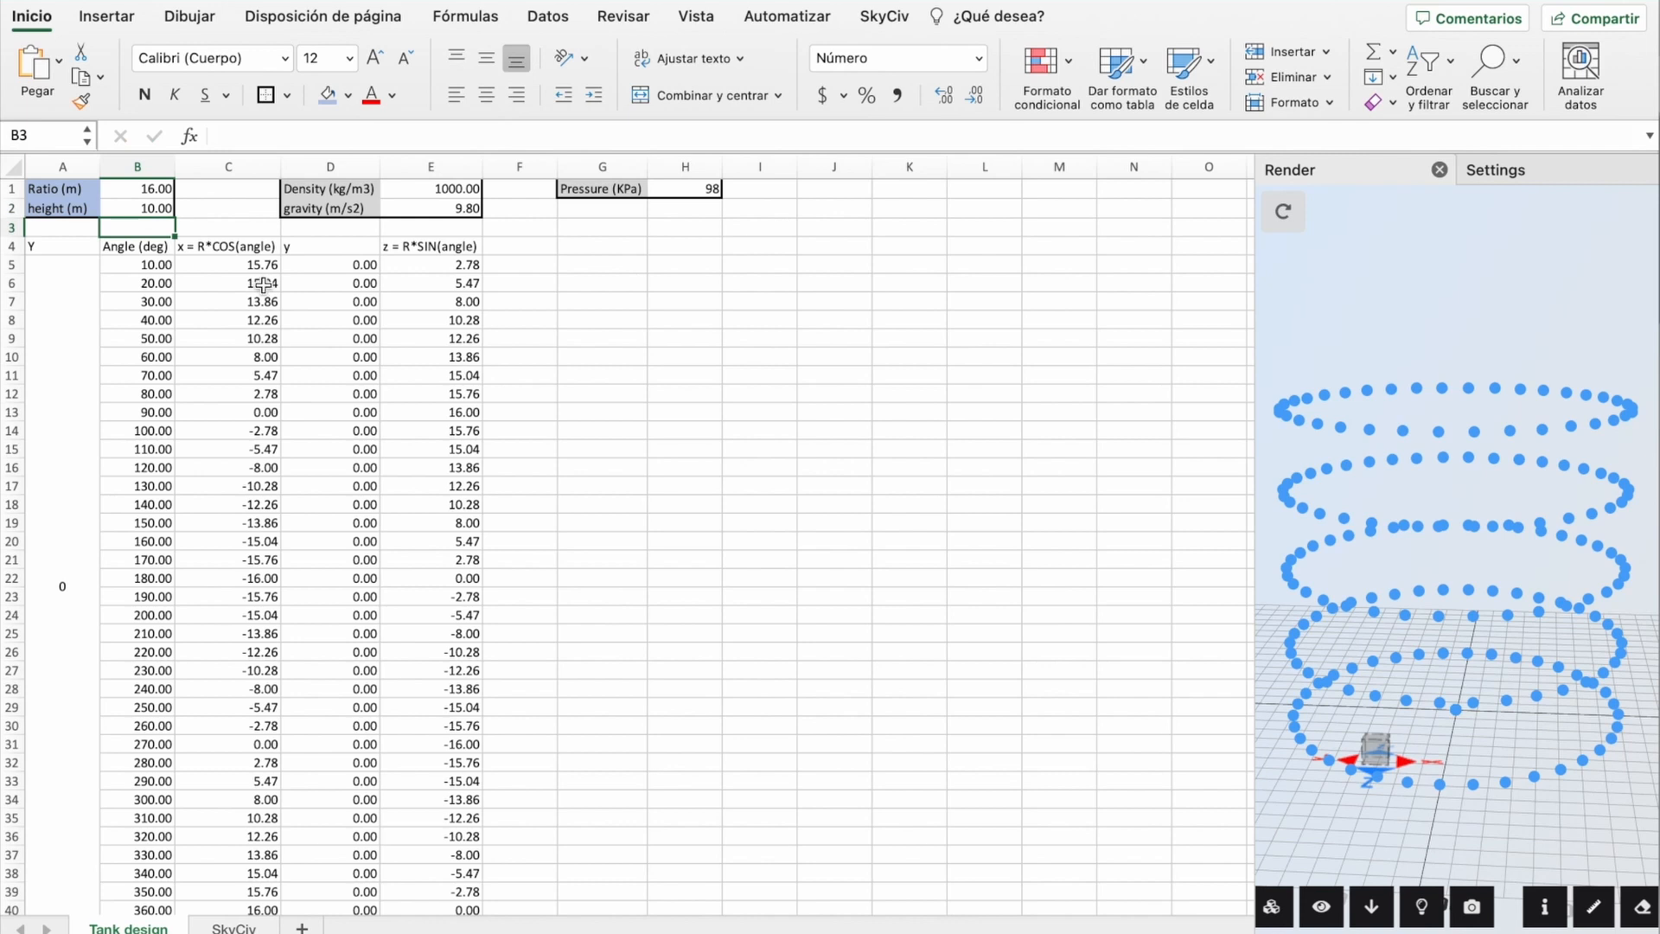
{"action": "left_click", "coordinate": [262, 266]}
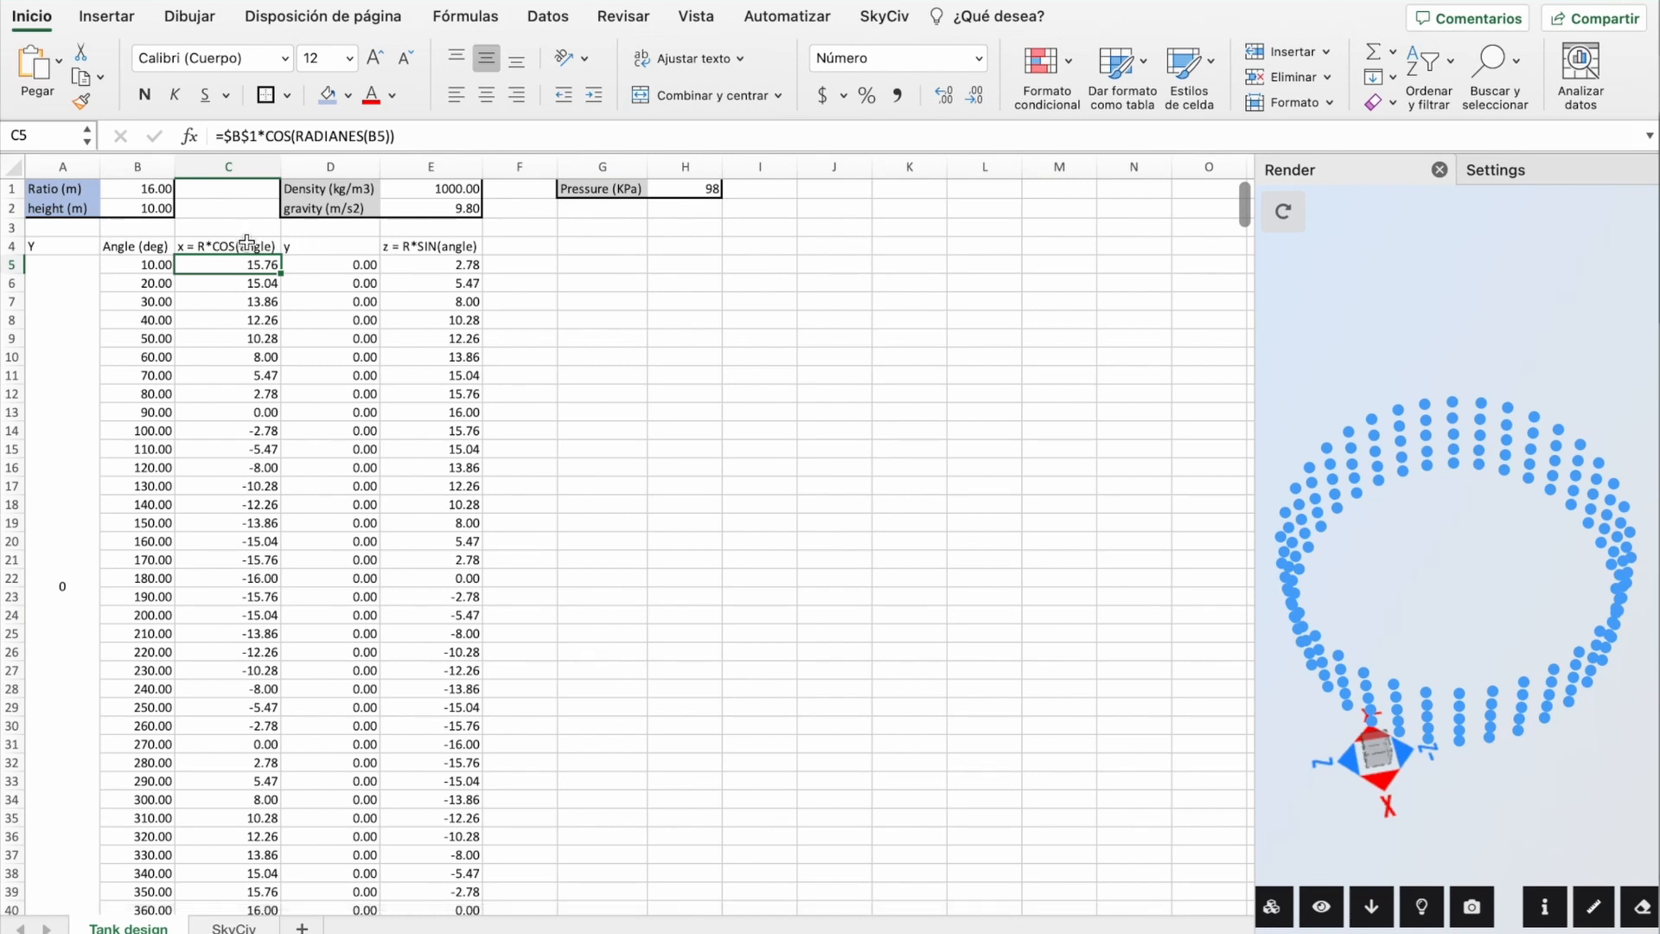
Step: On the SkyCiv sheet, expand the collapsed Materials column group and show the SkyCiv ribbon commands
{"action": "left_click", "coordinate": [603, 303]}
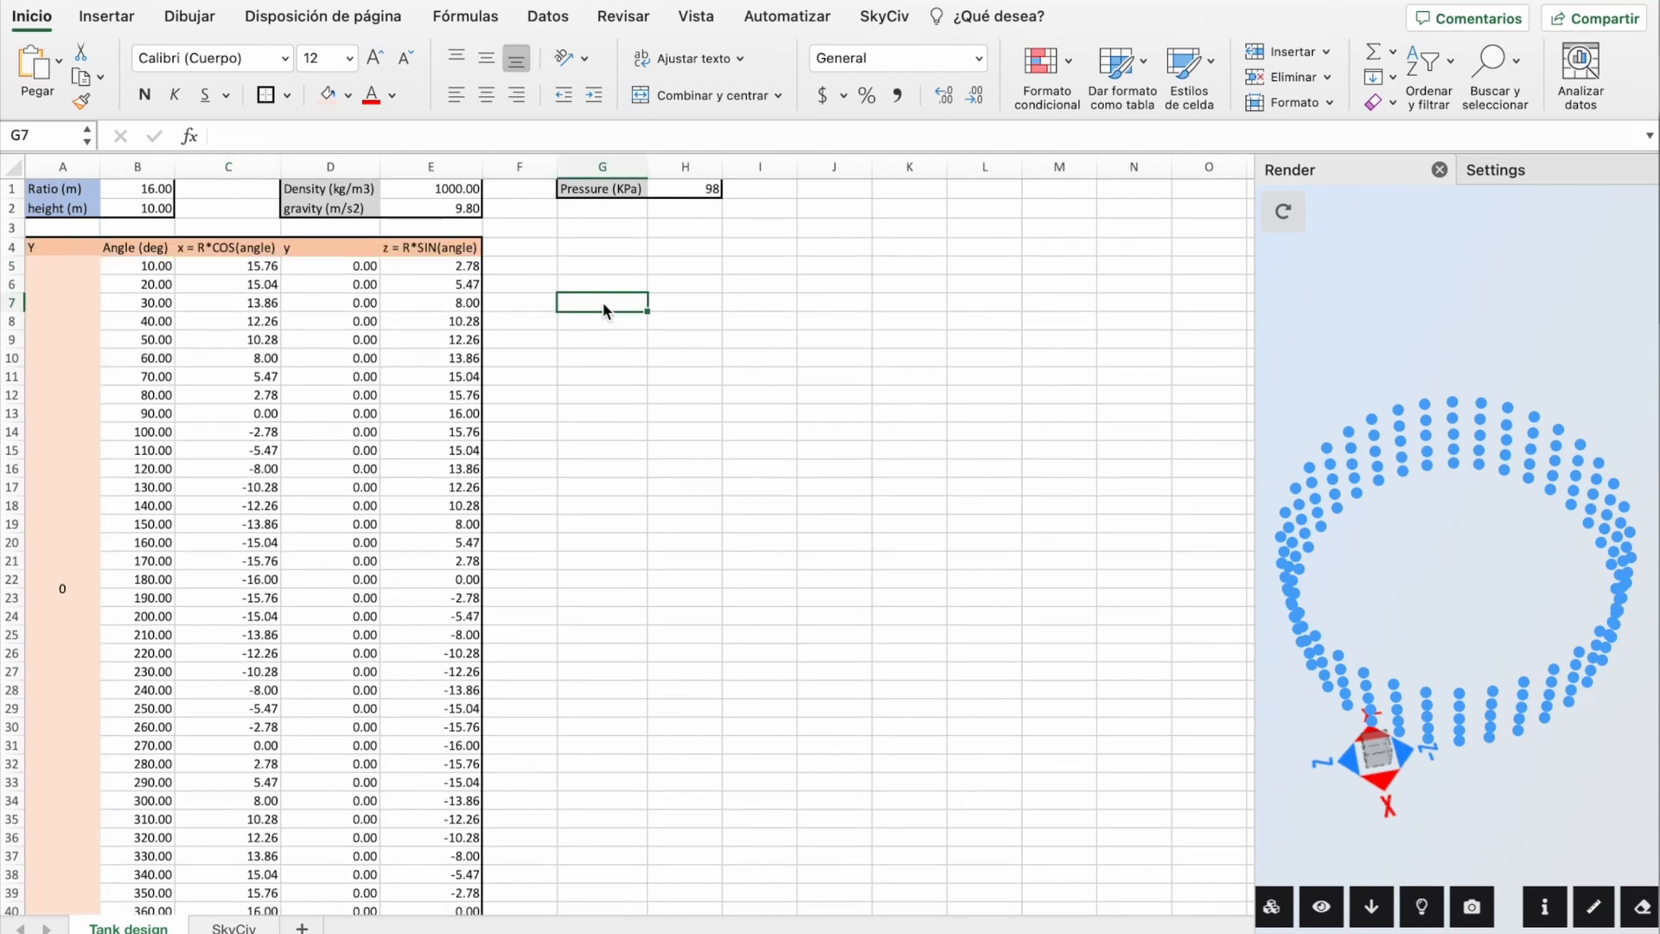
{"action": "left_click", "coordinate": [232, 928]}
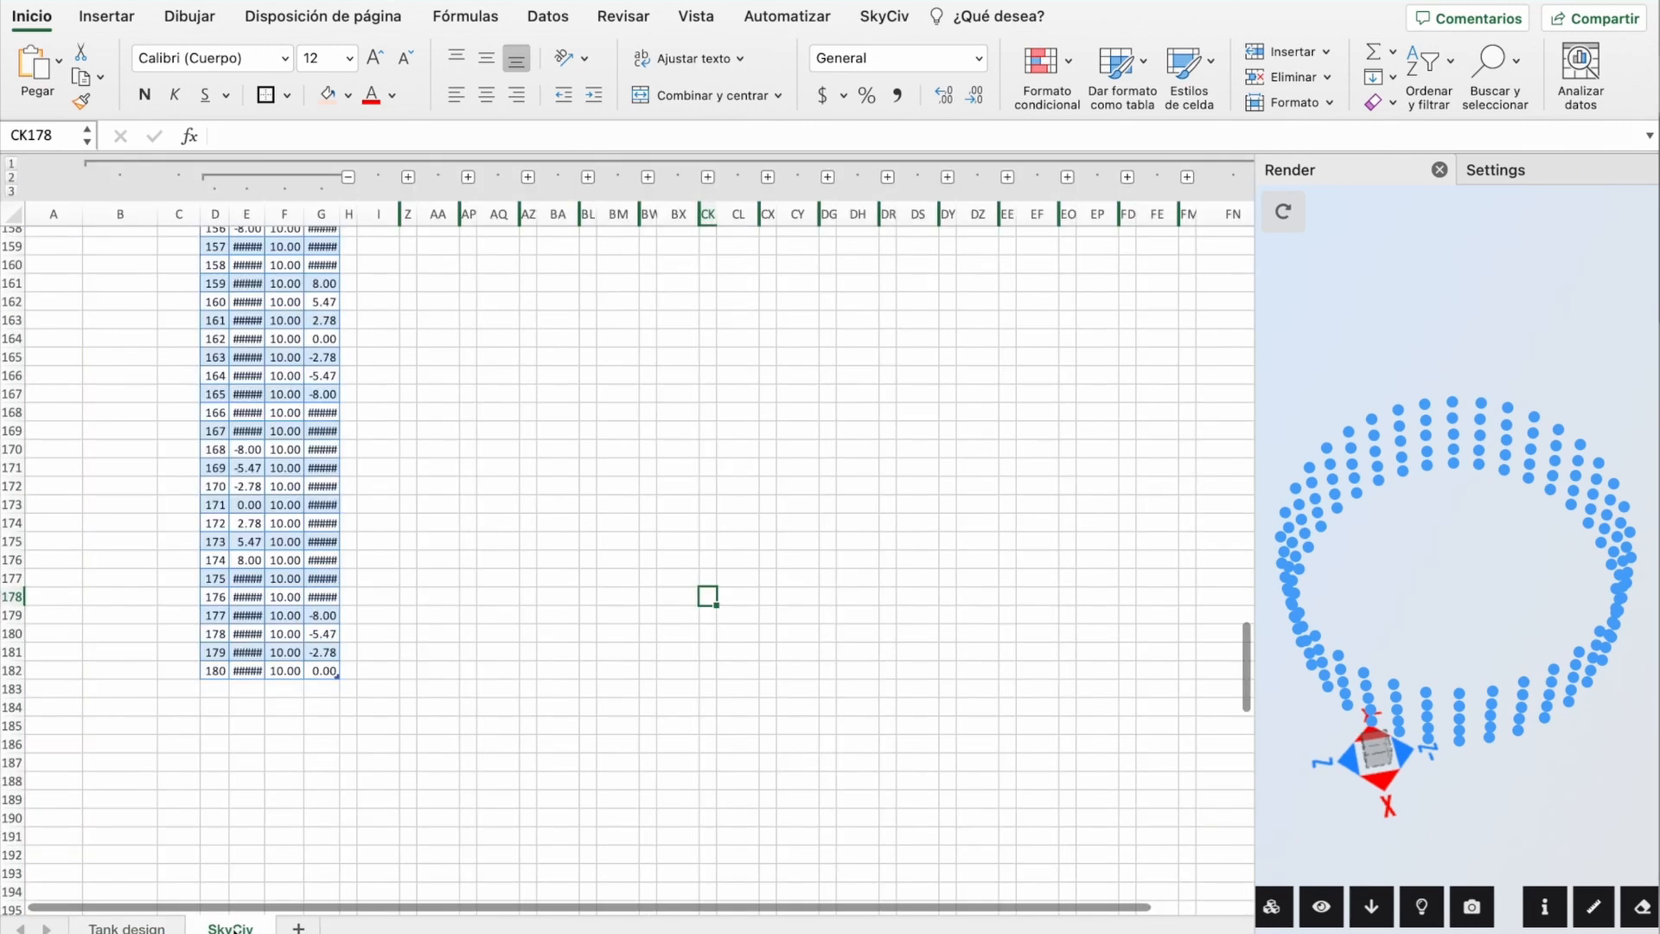
{"action": "scroll", "coordinate": [605, 470], "scroll_direction": "up", "scroll_amount": 20}
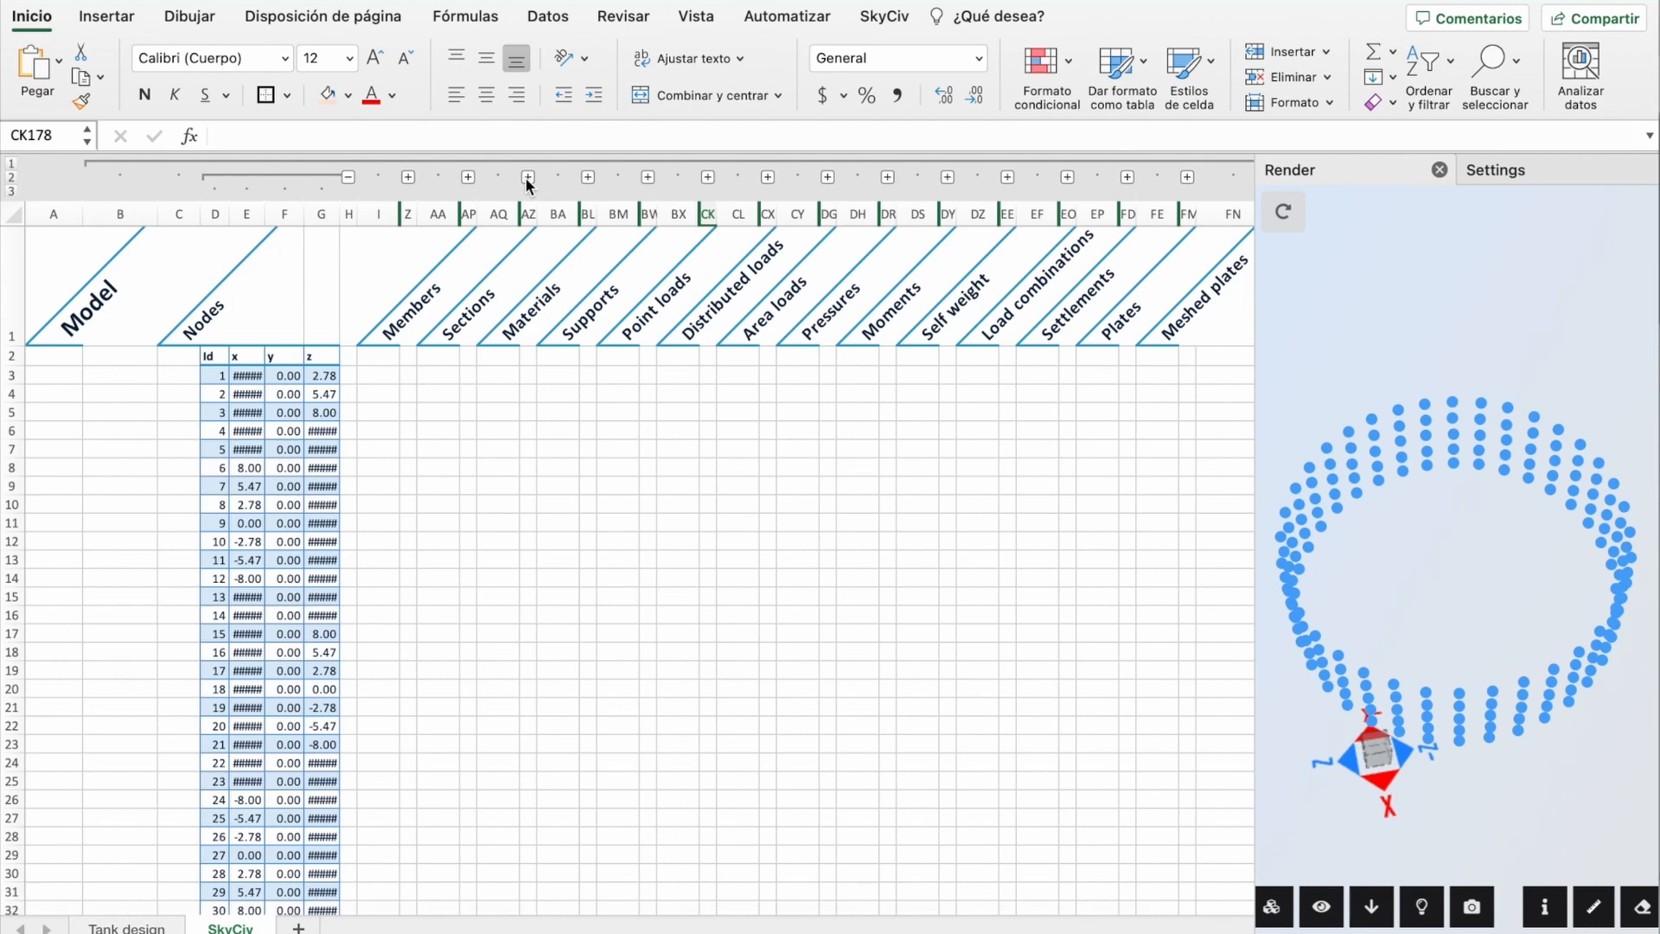
{"action": "left_click", "coordinate": [527, 176]}
{"action": "scroll", "coordinate": [529, 346], "scroll_direction": "up", "scroll_amount": 10}
{"action": "scroll", "coordinate": [532, 396], "scroll_direction": "up", "scroll_amount": 15}
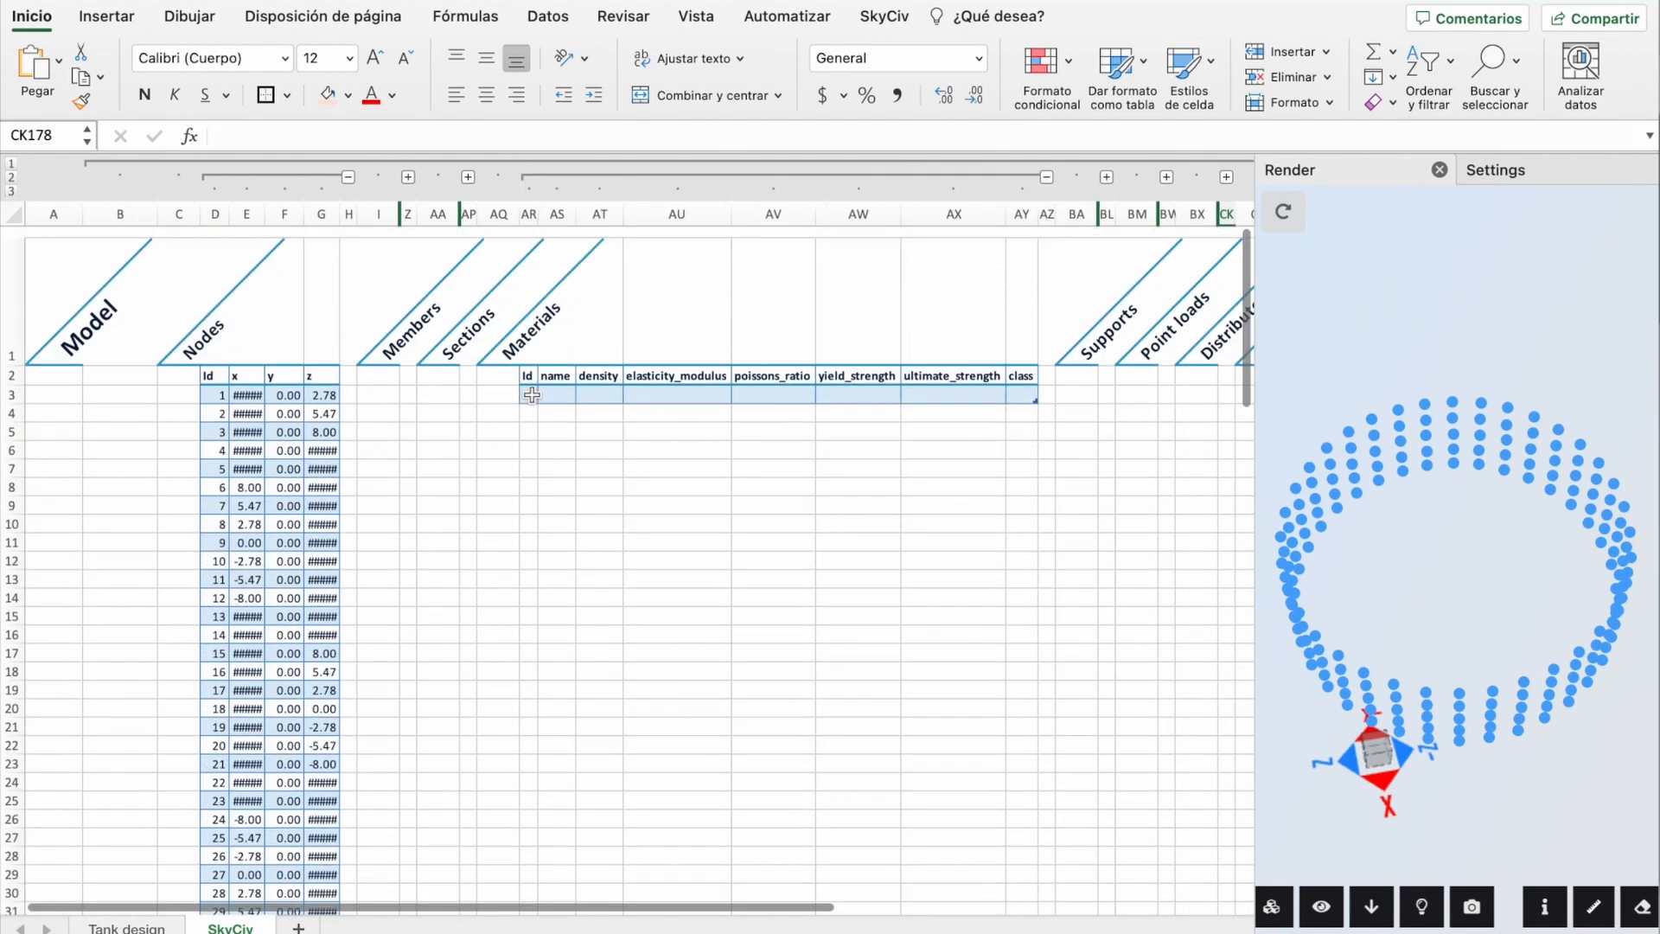
{"action": "scroll", "coordinate": [595, 392], "scroll_direction": "right", "scroll_amount": 2}
{"action": "scroll", "coordinate": [595, 392], "scroll_direction": "right", "scroll_amount": 2}
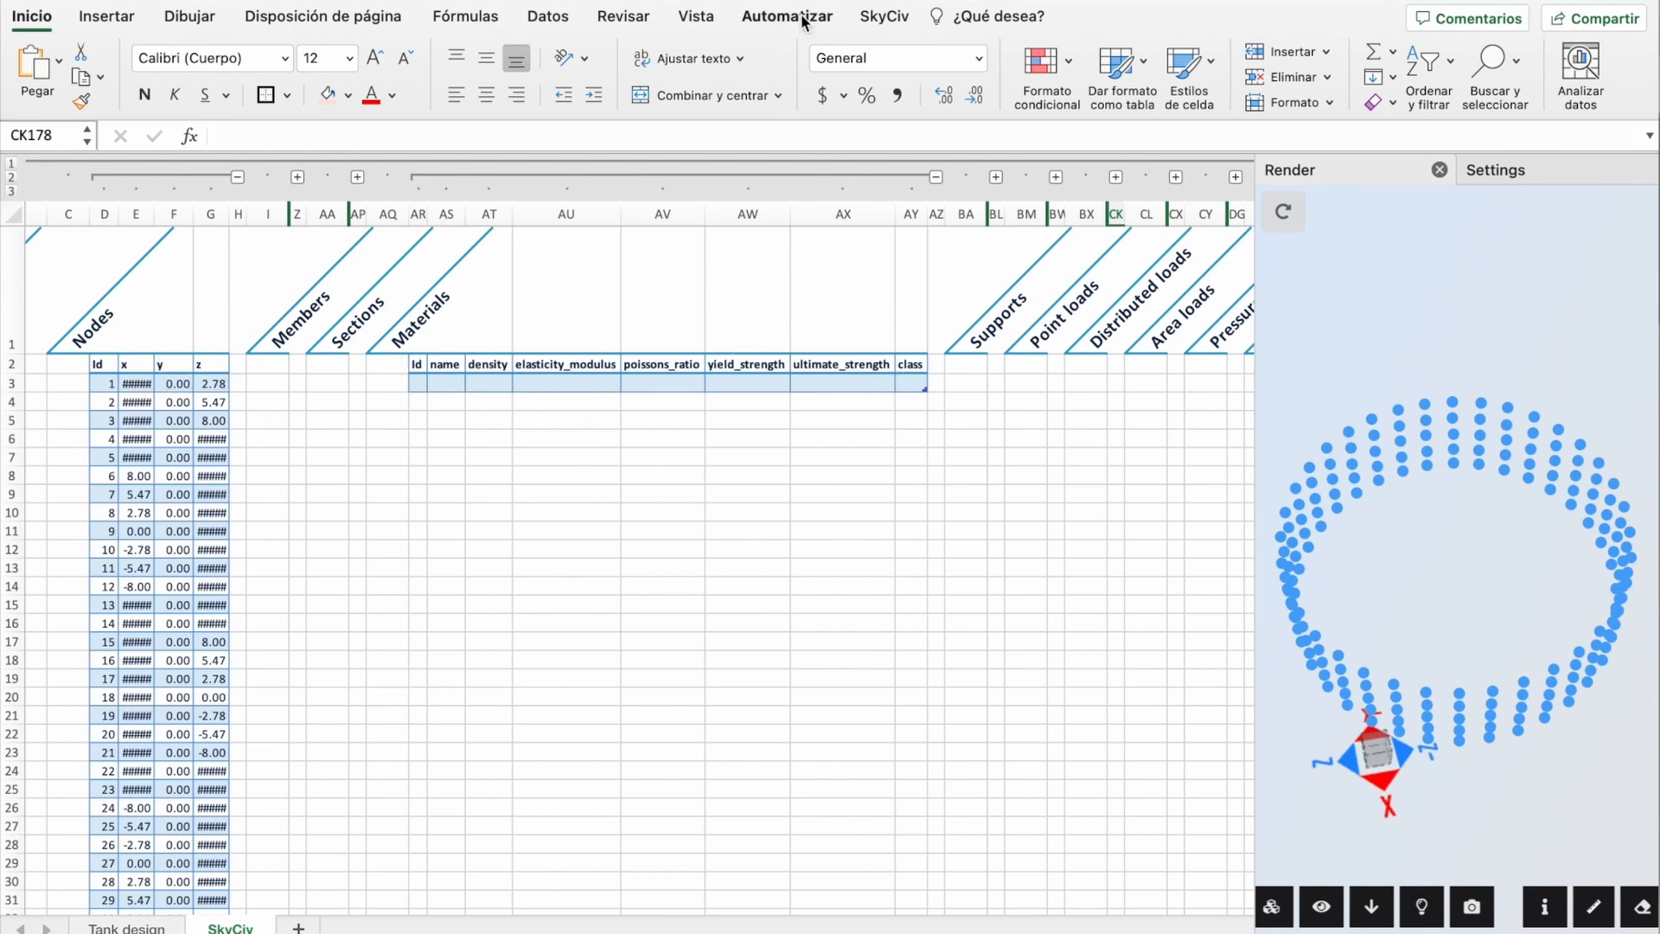
{"action": "left_click", "coordinate": [894, 21]}
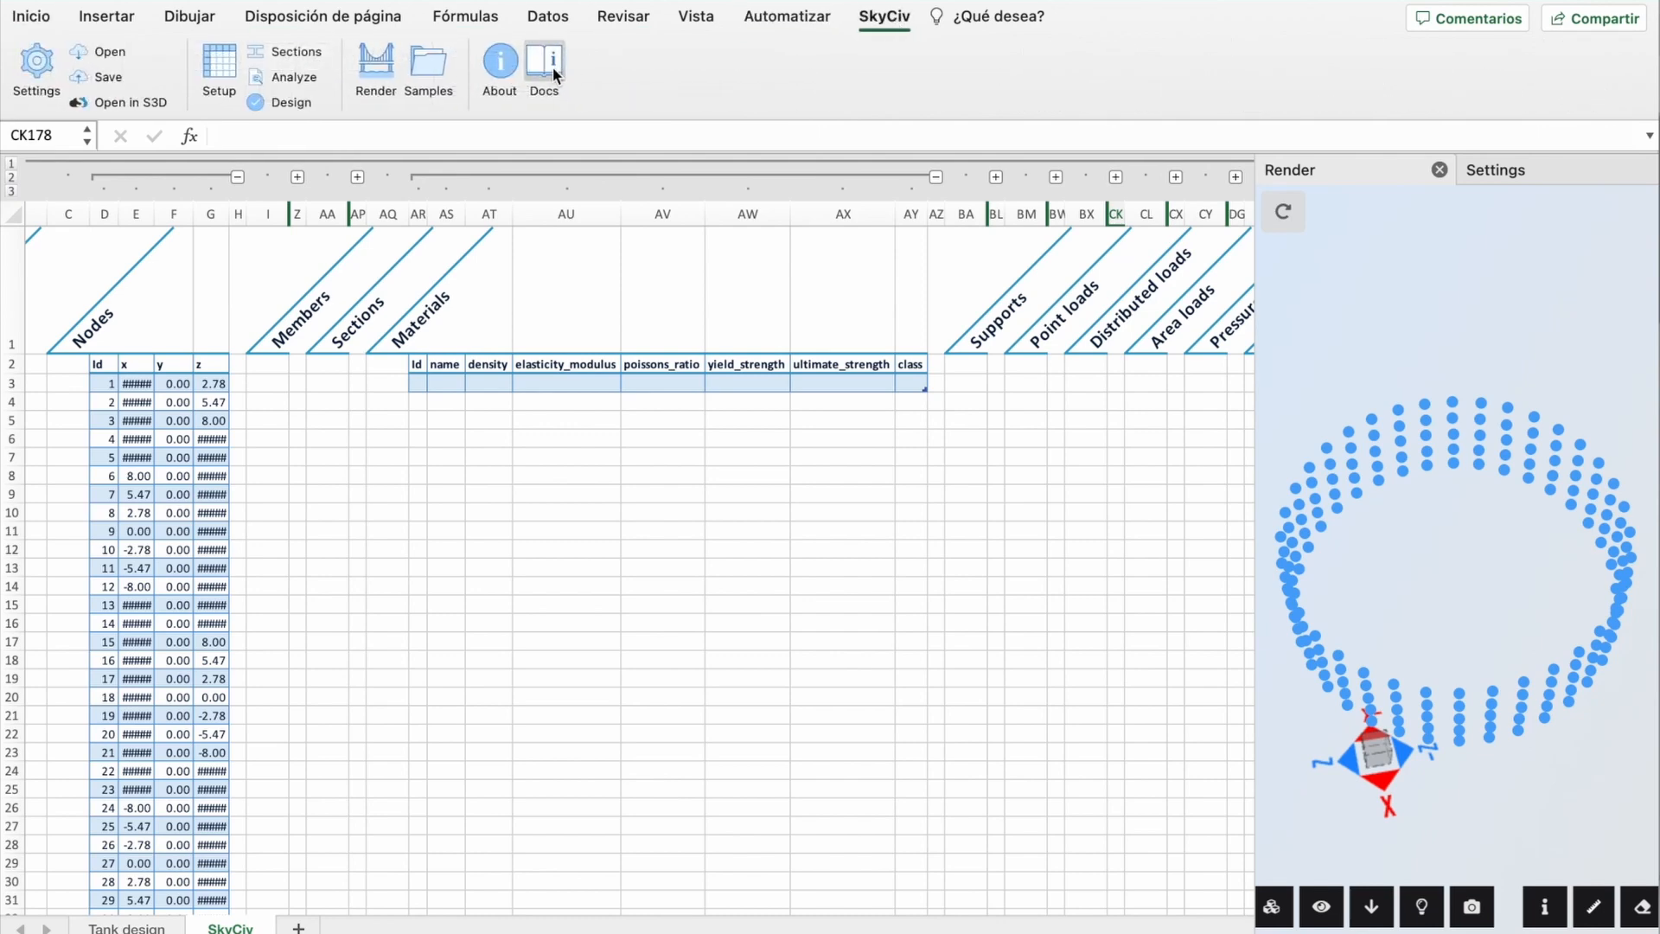
Step: Read the materials section of the SkyCiv API documentation, then close it
{"action": "left_click", "coordinate": [553, 66]}
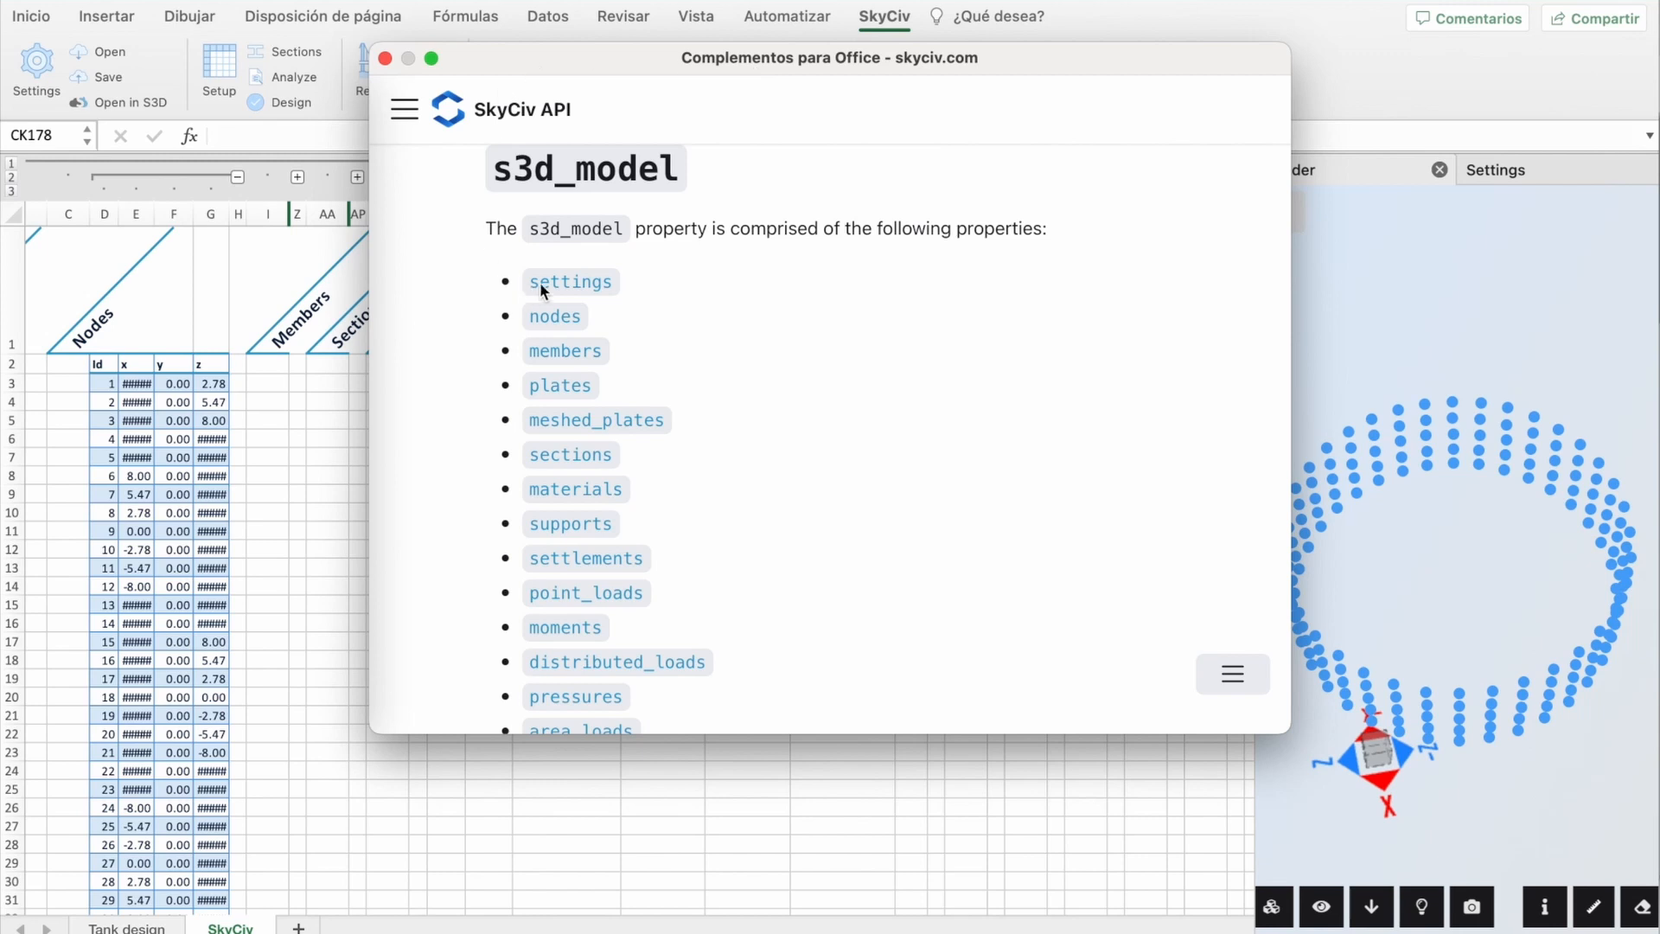
{"action": "scroll", "coordinate": [714, 280], "scroll_direction": "down", "scroll_amount": 3}
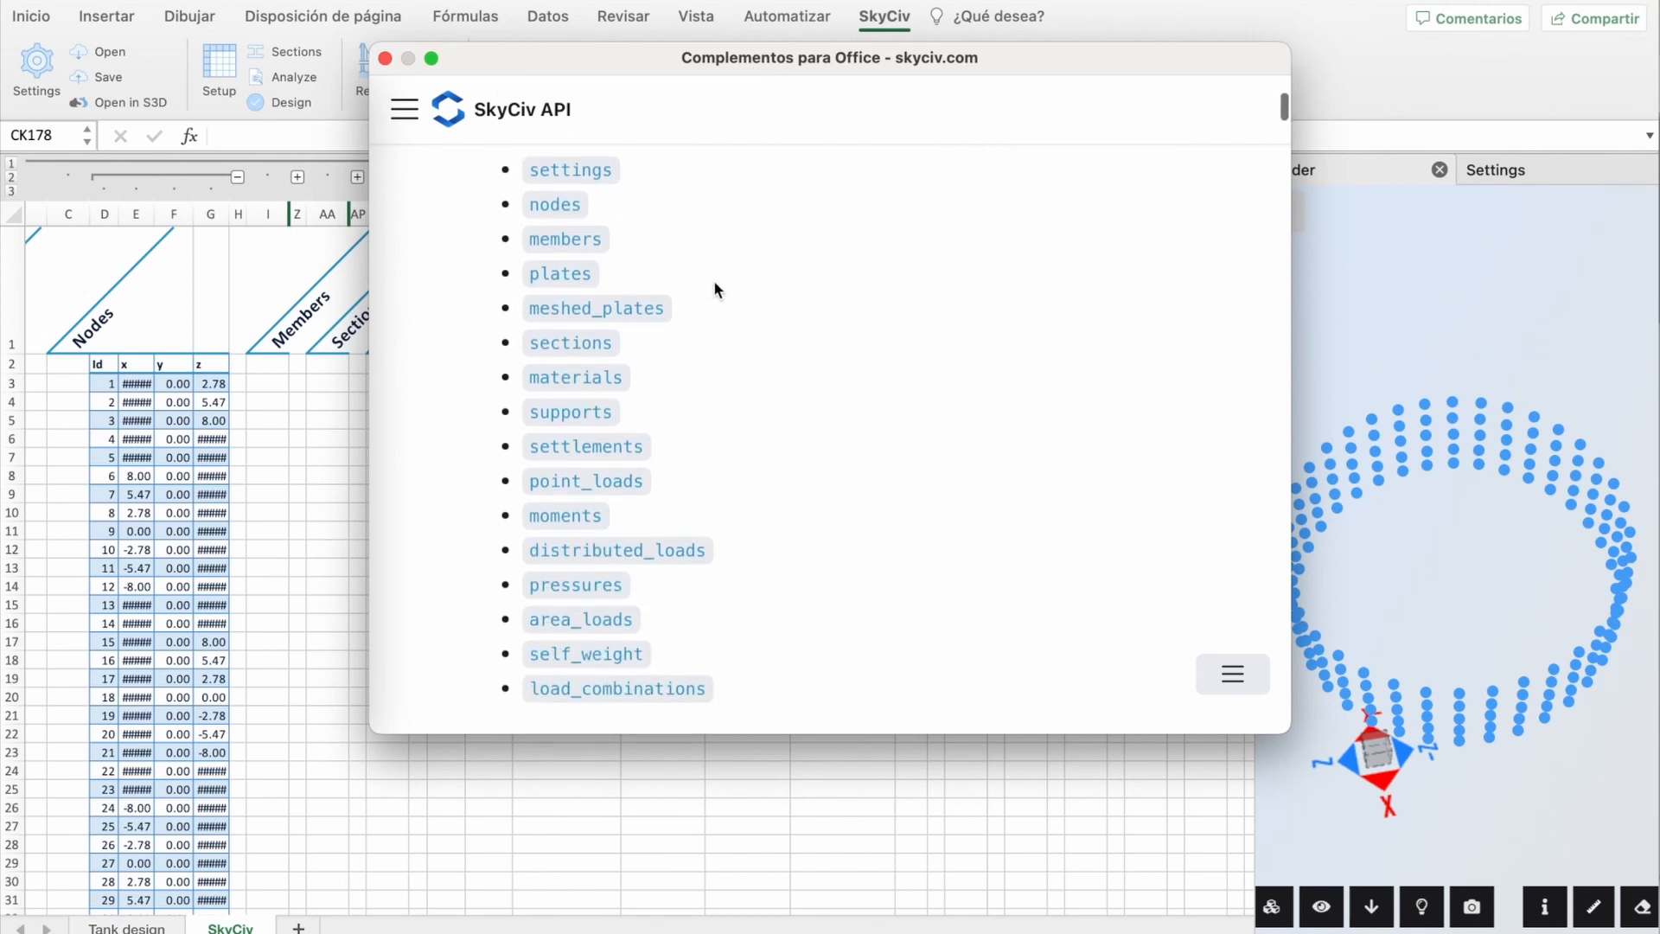
{"action": "scroll", "coordinate": [756, 408], "scroll_direction": "down", "scroll_amount": 1}
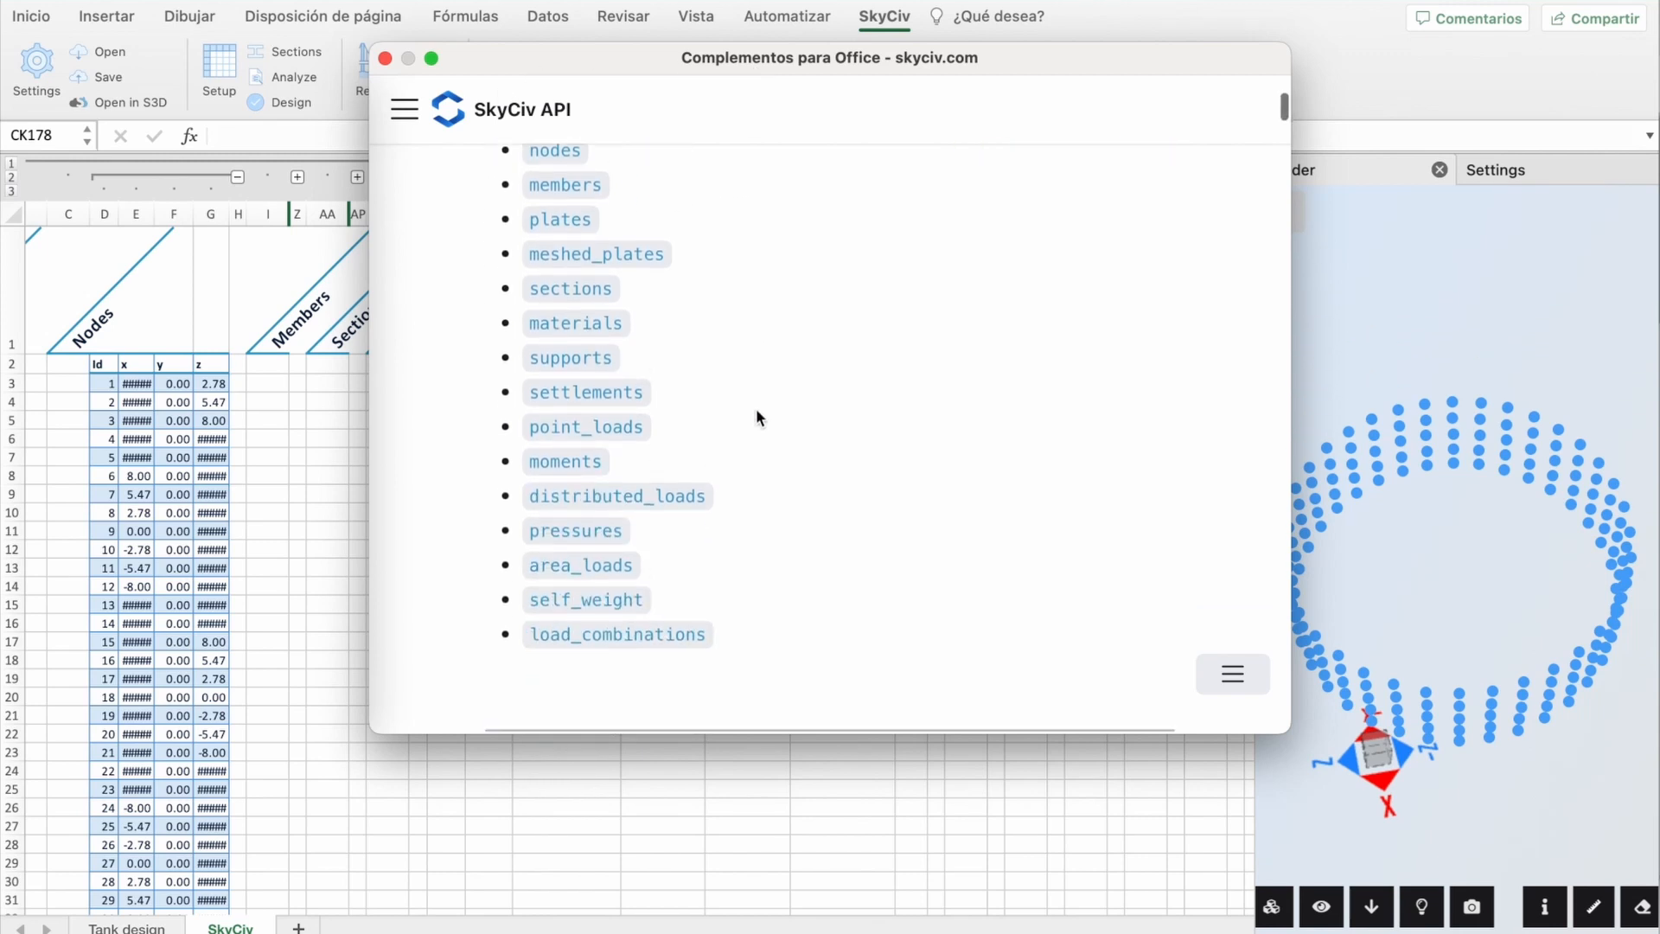
{"action": "left_click", "coordinate": [590, 323]}
{"action": "scroll", "coordinate": [765, 460], "scroll_direction": "down", "scroll_amount": 5}
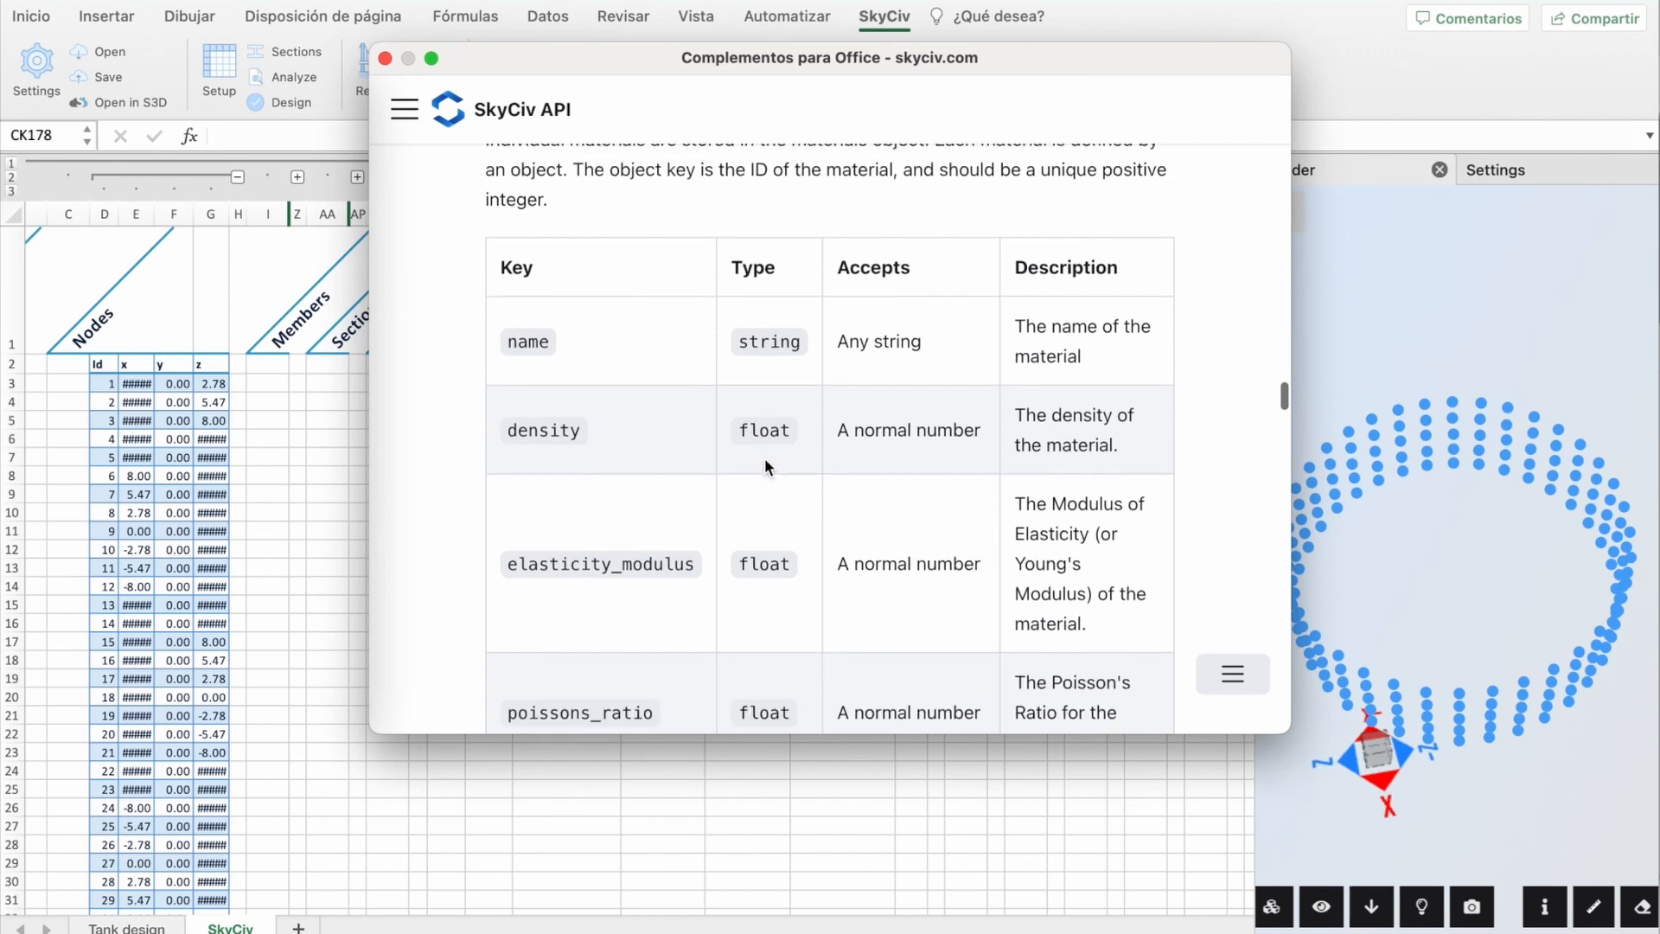
{"action": "scroll", "coordinate": [764, 459], "scroll_direction": "down", "scroll_amount": 4}
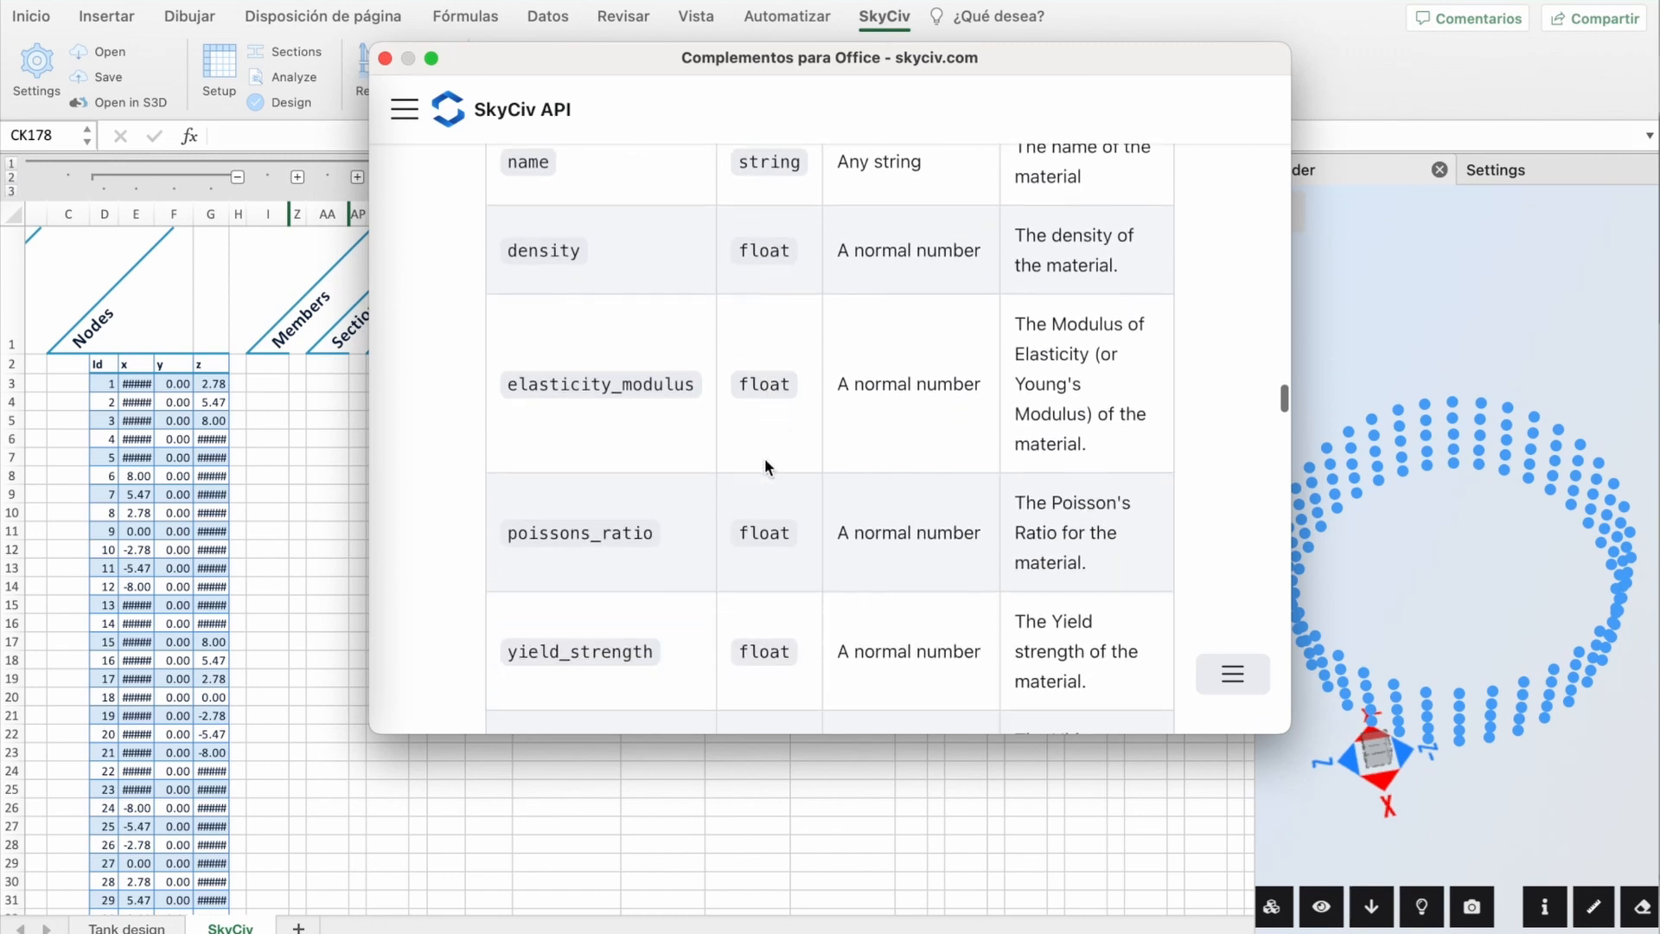
{"action": "scroll", "coordinate": [761, 568], "scroll_direction": "down", "scroll_amount": 3}
{"action": "scroll", "coordinate": [761, 568], "scroll_direction": "down", "scroll_amount": 8}
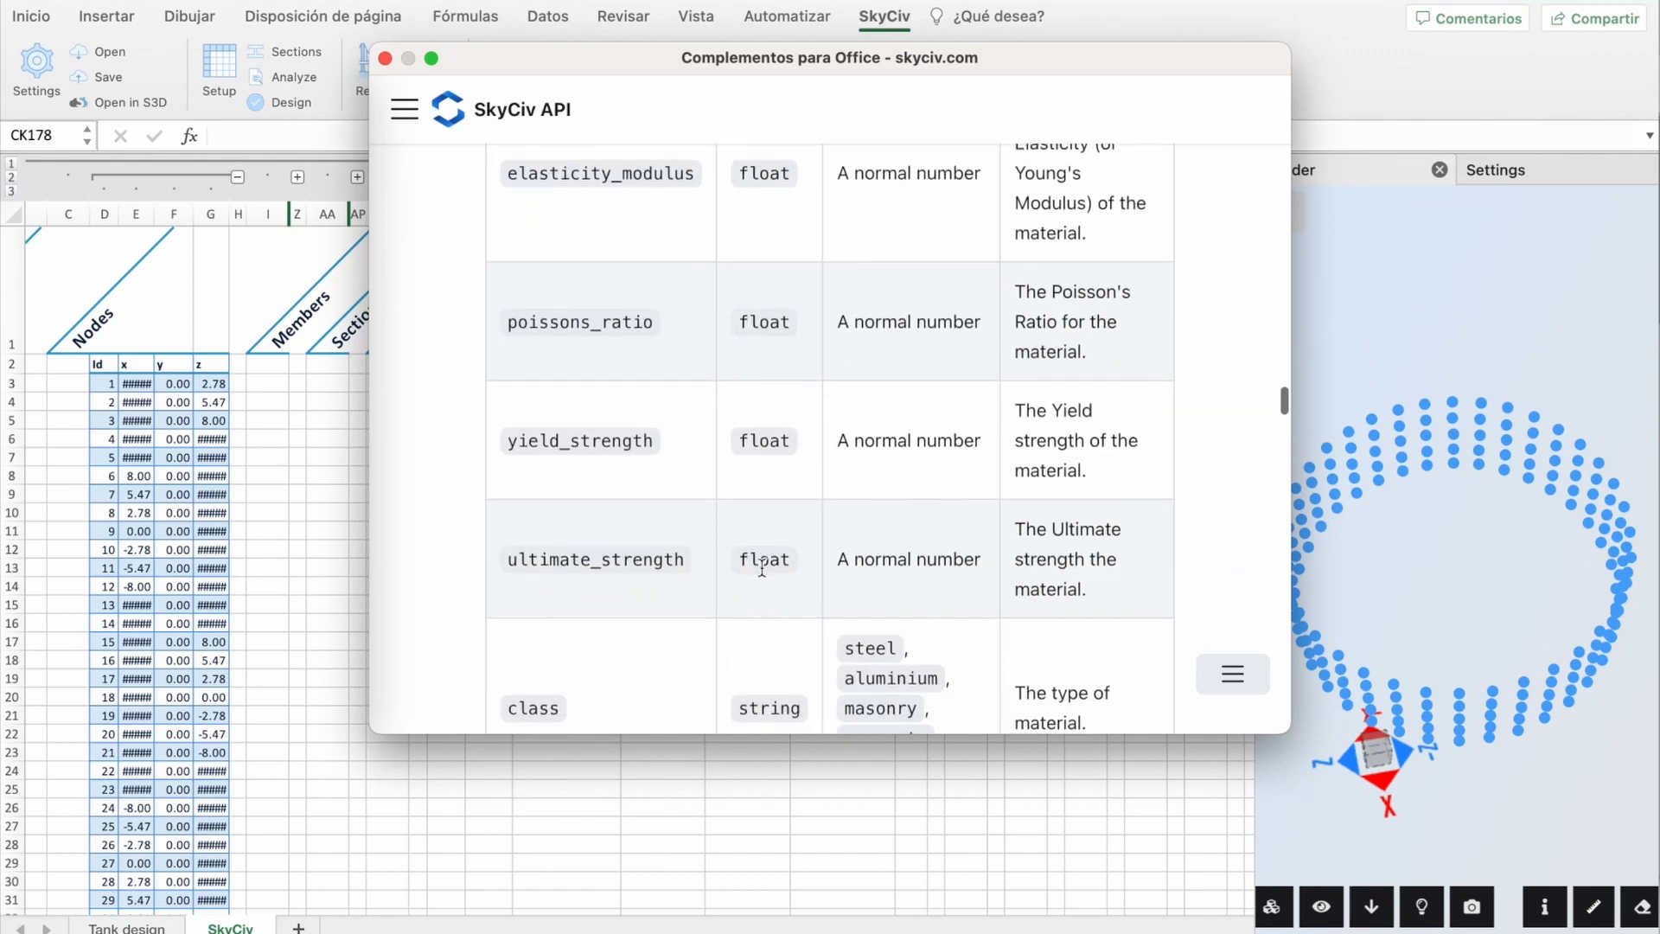
{"action": "scroll", "coordinate": [761, 564], "scroll_direction": "up", "scroll_amount": 4}
{"action": "scroll", "coordinate": [761, 567], "scroll_direction": "up", "scroll_amount": 2}
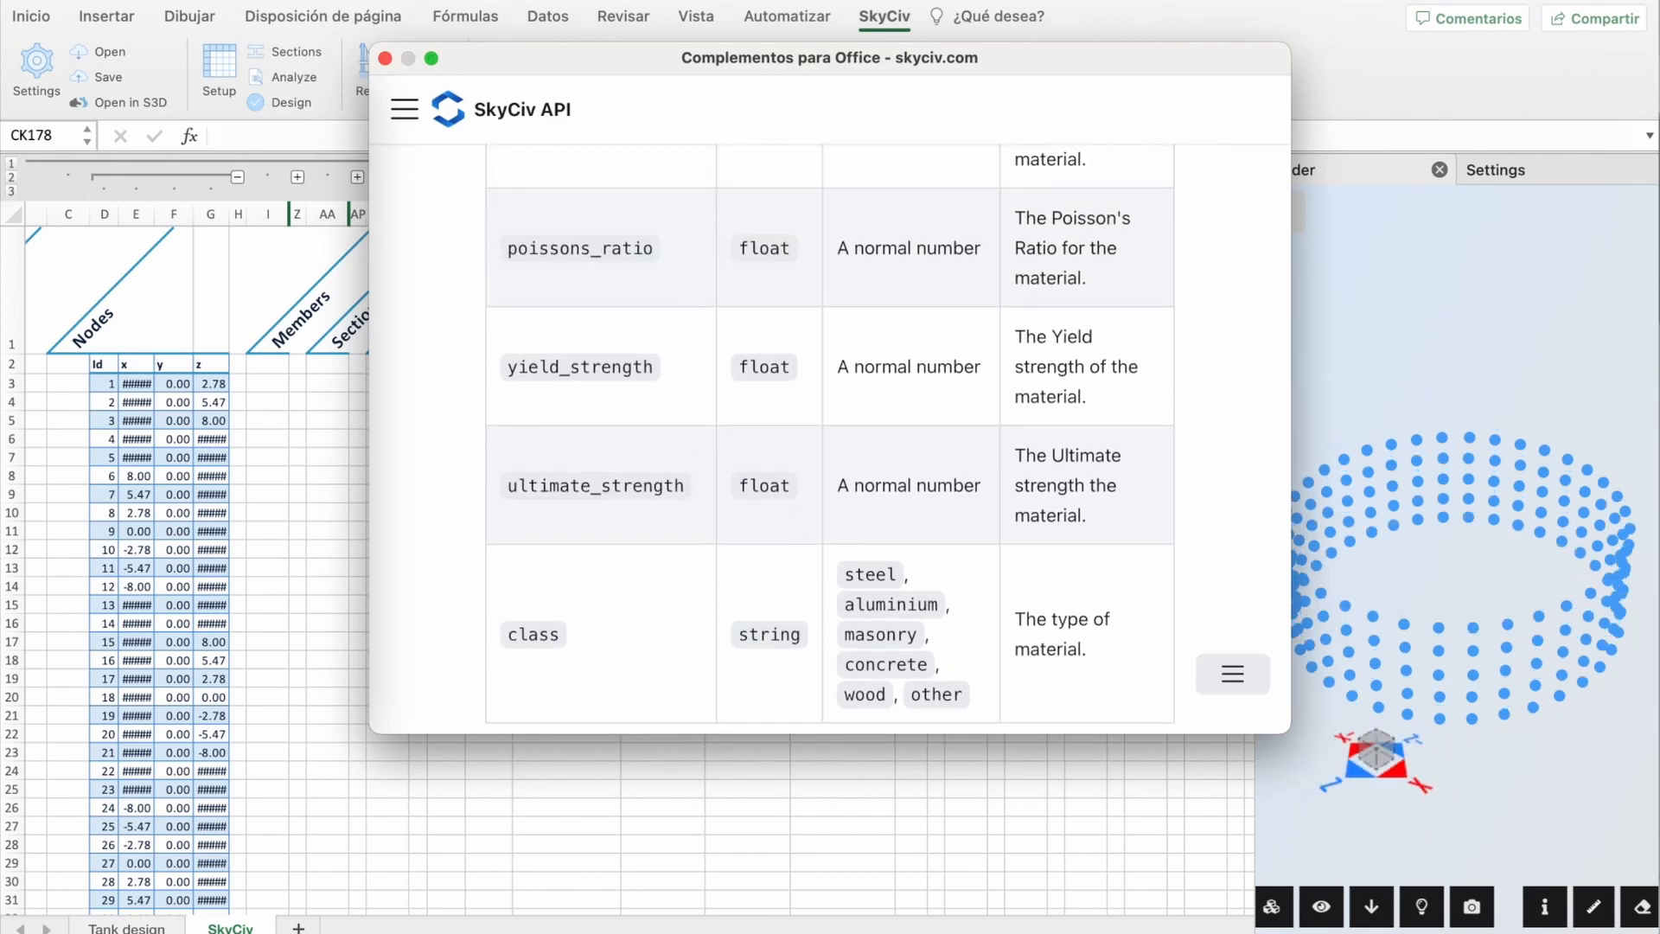
{"action": "left_click", "coordinate": [387, 58]}
Step: Enter material 1, Steel: density 7850, elasticity 200000, Poisson 0.27, yield 270, ultimate 410
{"action": "left_click", "coordinate": [416, 383]}
{"action": "type", "text": "1"}
{"action": "key", "text": "Tab"}
{"action": "type", "text": "Steel"}
{"action": "key", "text": "Tab"}
{"action": "type", "text": "7850"}
{"action": "key", "text": "Tab"}
{"action": "type", "text": "200000"}
{"action": "key", "text": "Tab"}
{"action": "type", "text": "0.27"}
{"action": "key", "text": "Tab"}
{"action": "type", "text": "270"}
{"action": "key", "text": "Tab"}
{"action": "type", "text": "410"}
{"action": "left_click", "coordinate": [566, 457]}
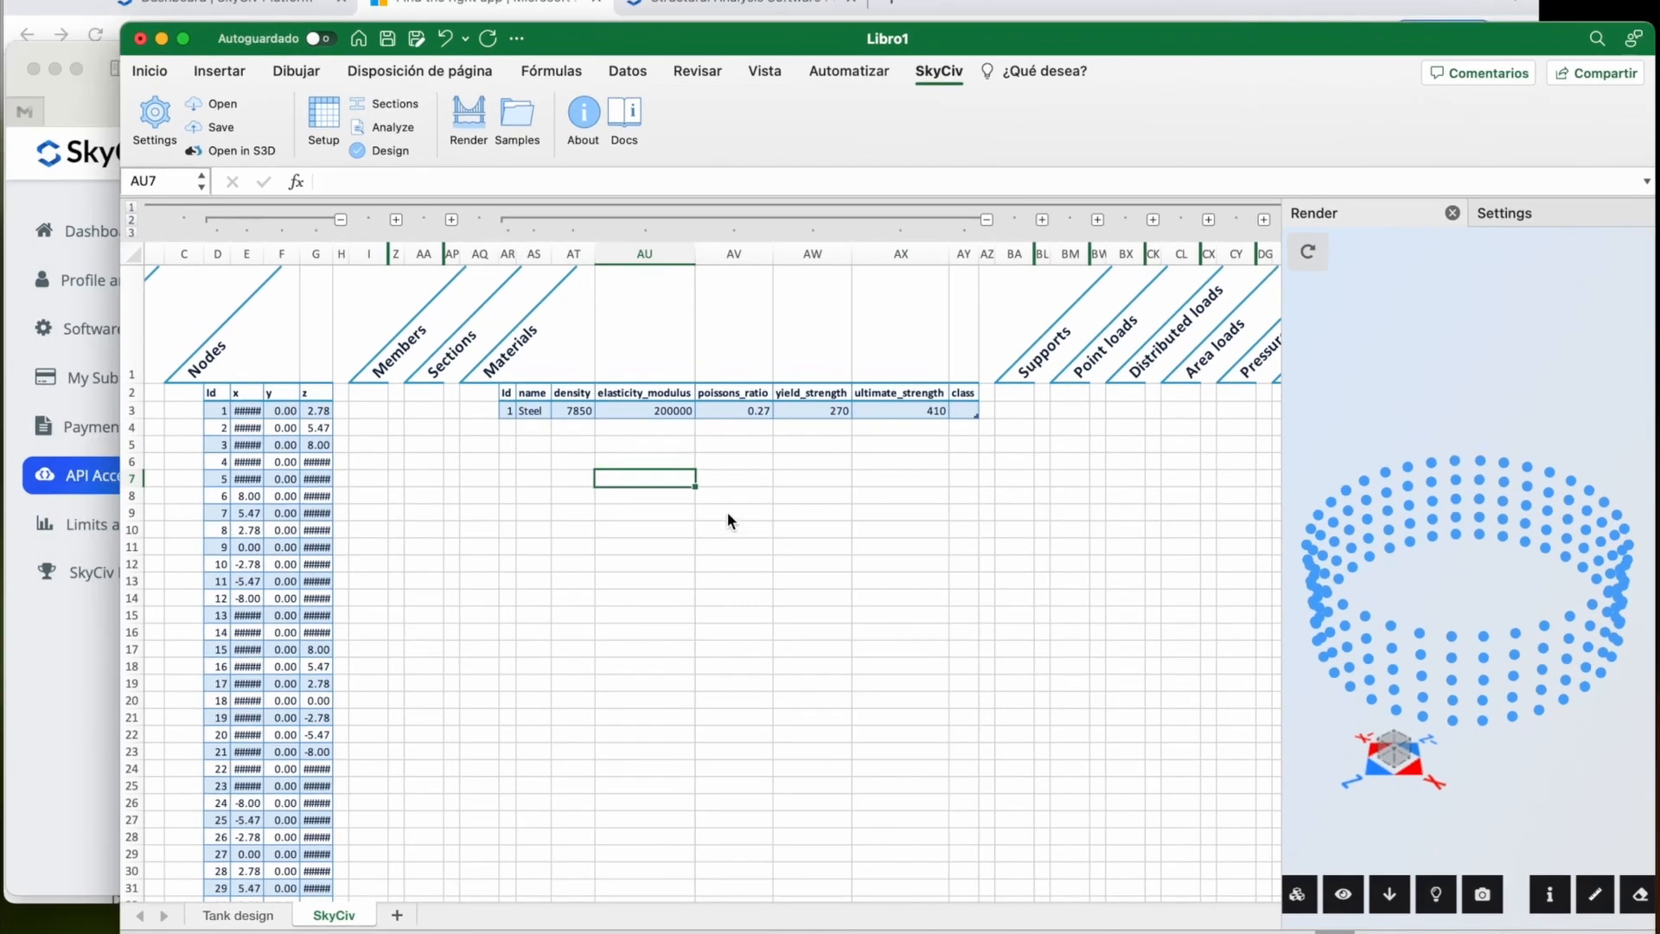
Step: Check the API documentation again and start entering the material class in AY3
{"action": "key", "text": "ctrl+Up"}
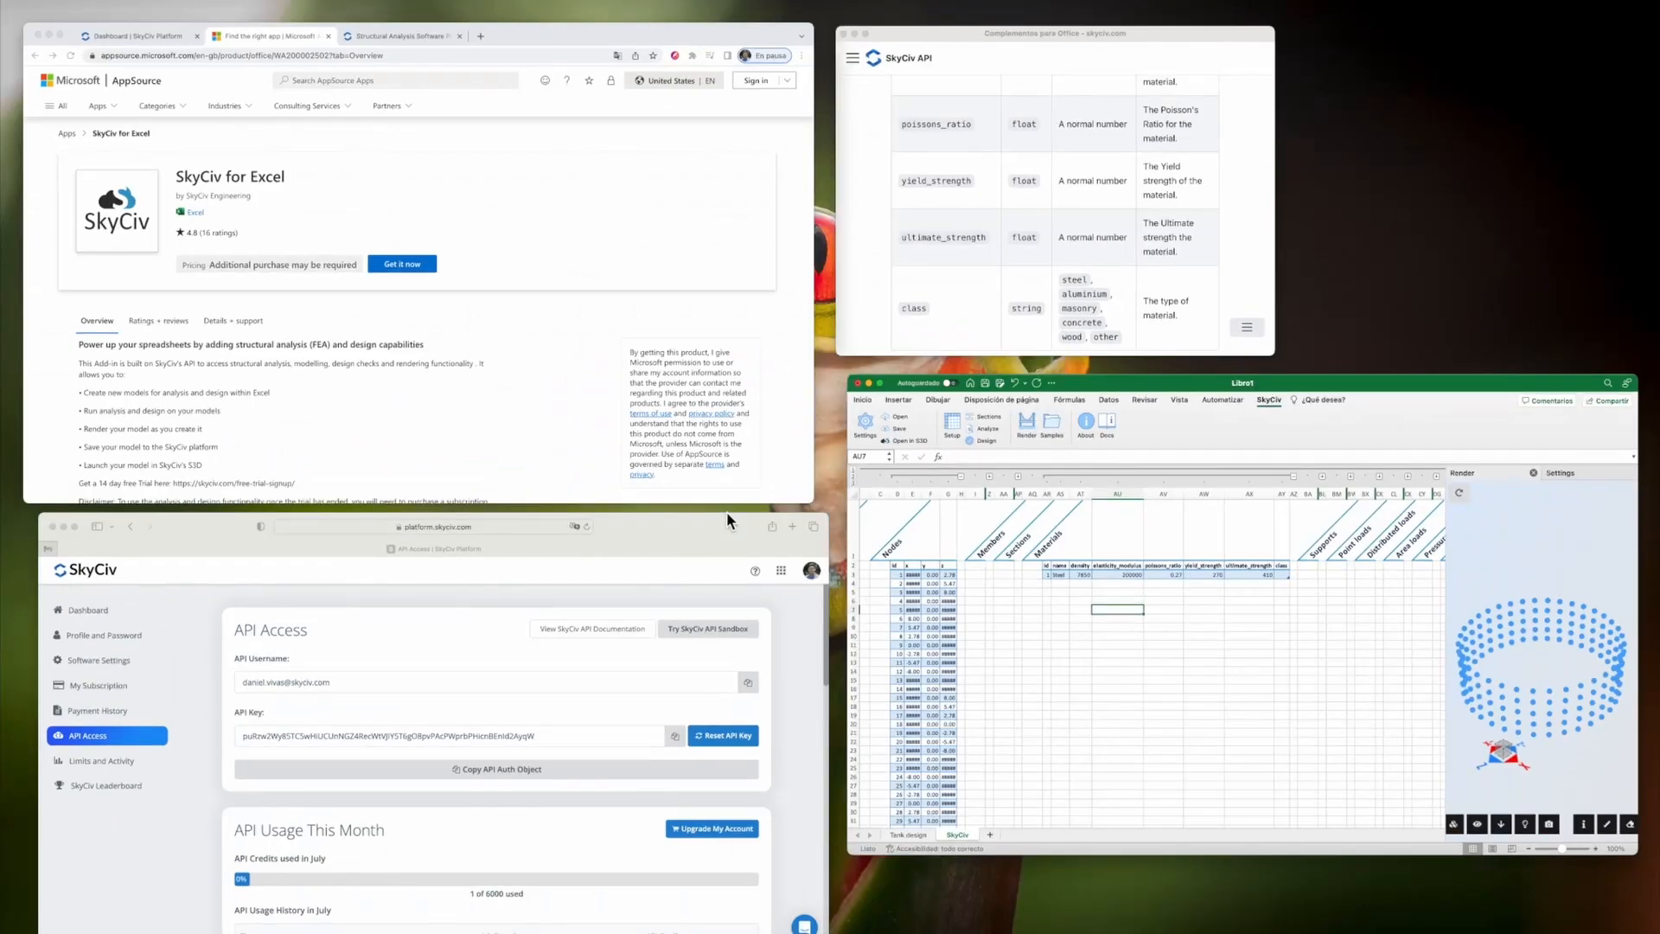
{"action": "left_click", "coordinate": [1036, 251]}
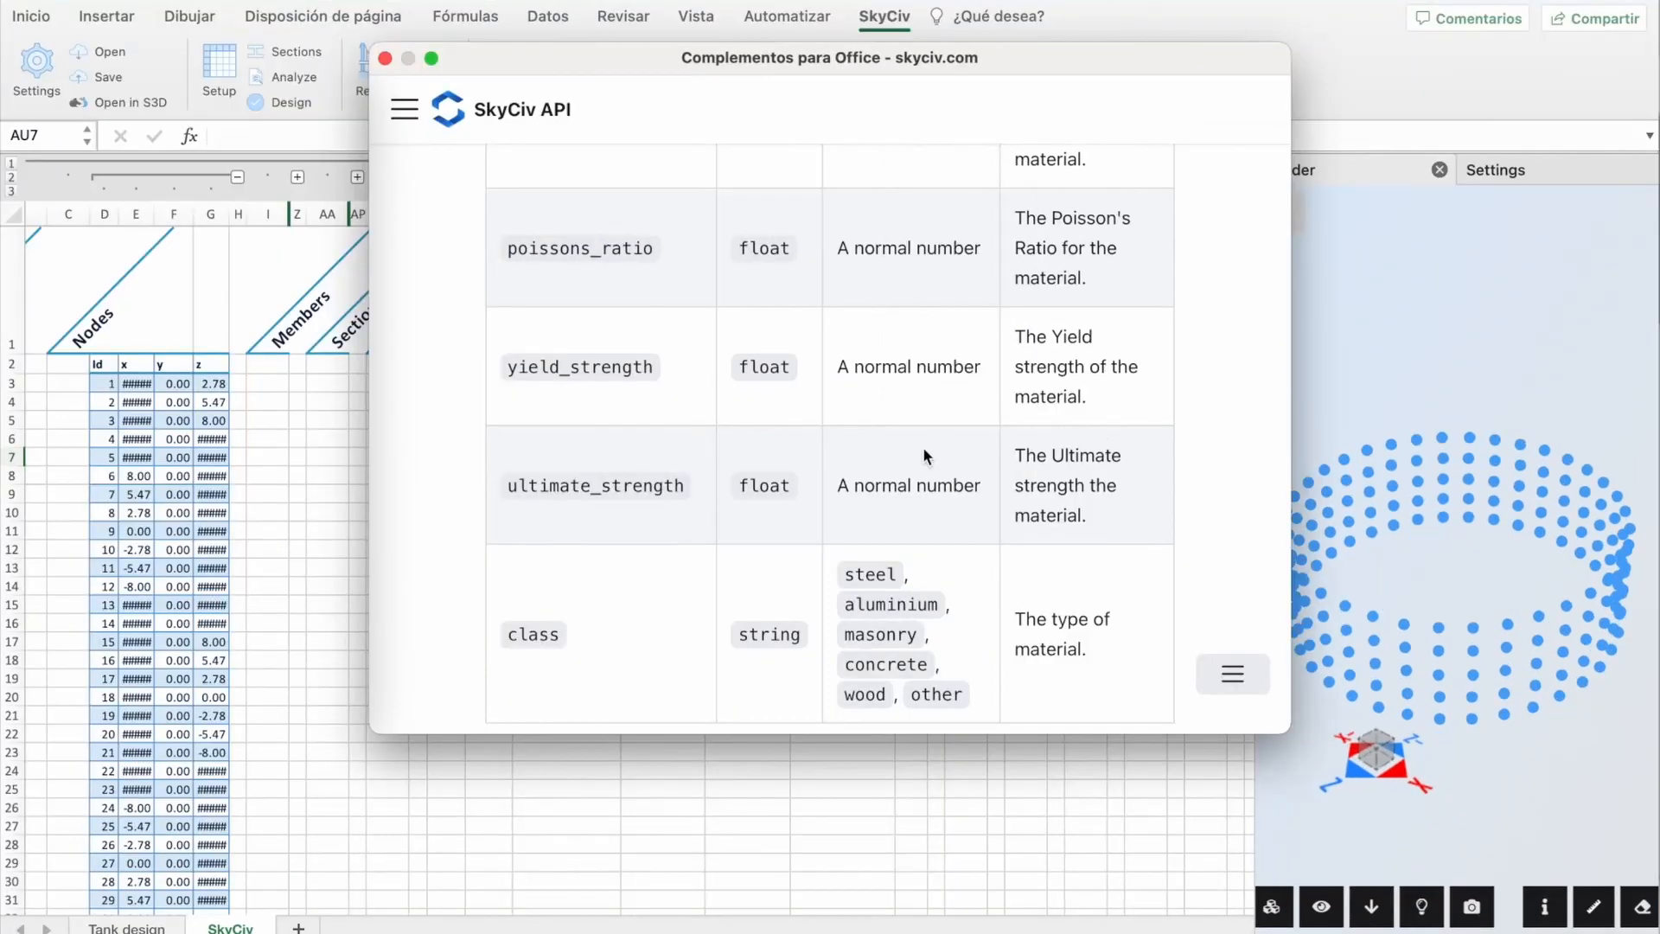
{"action": "left_click", "coordinate": [911, 383]}
Step: Confirm the steel material class, then add a PLATES heading in G3 of Tank design
{"action": "type", "text": "steel"}
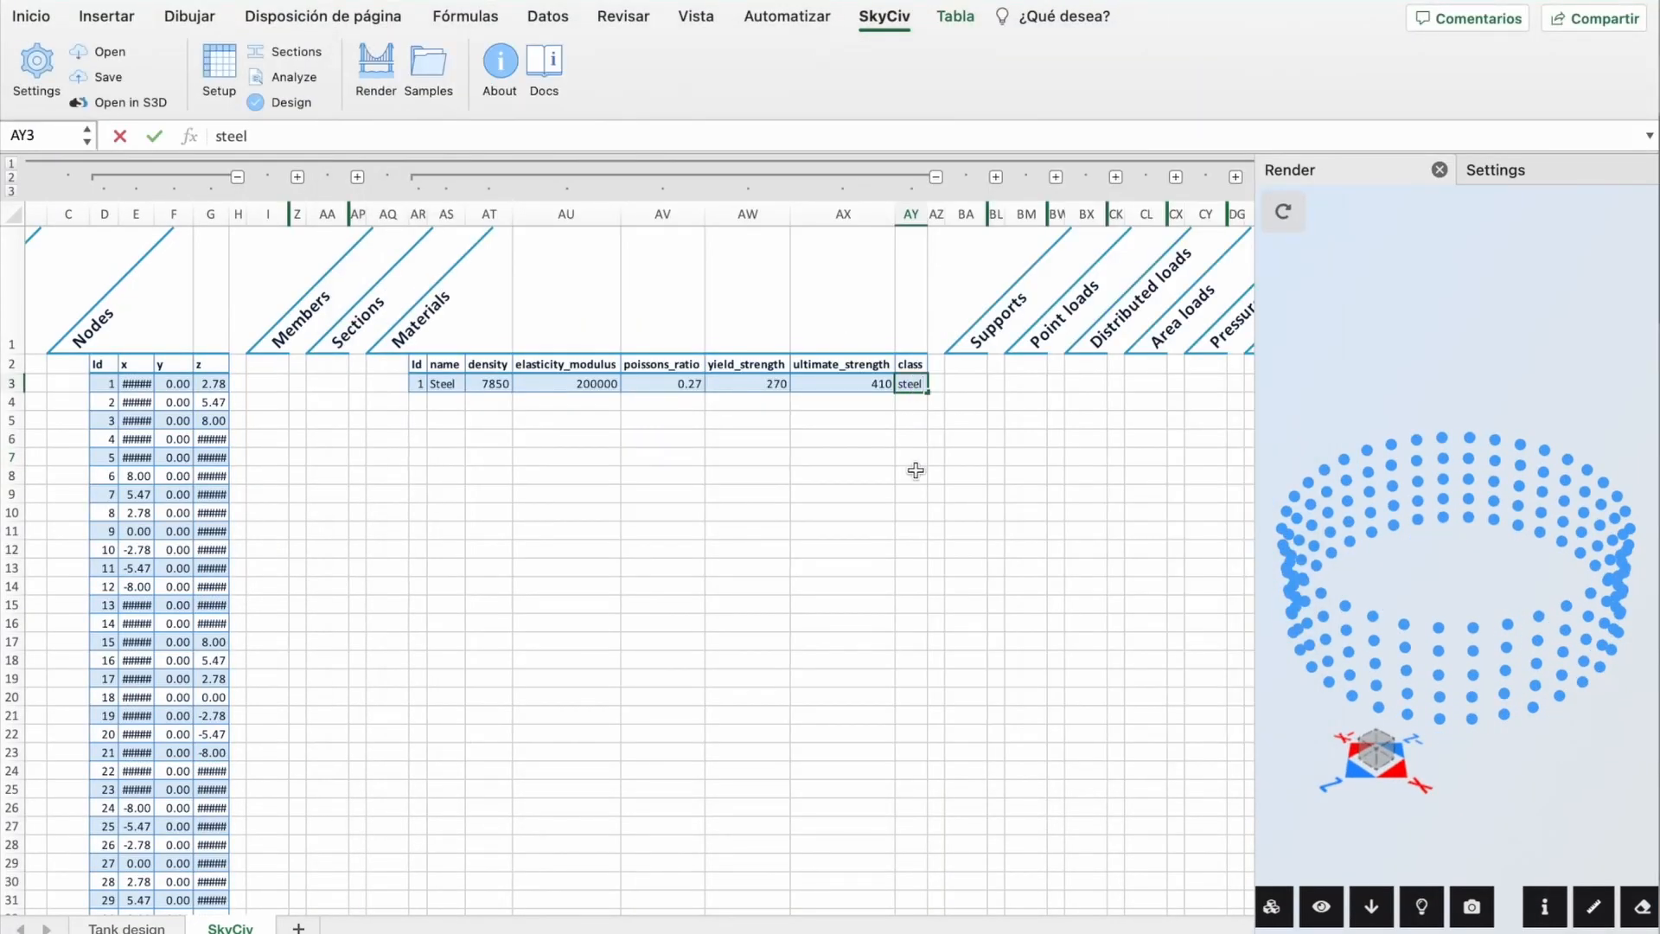
{"action": "left_click", "coordinate": [916, 470]}
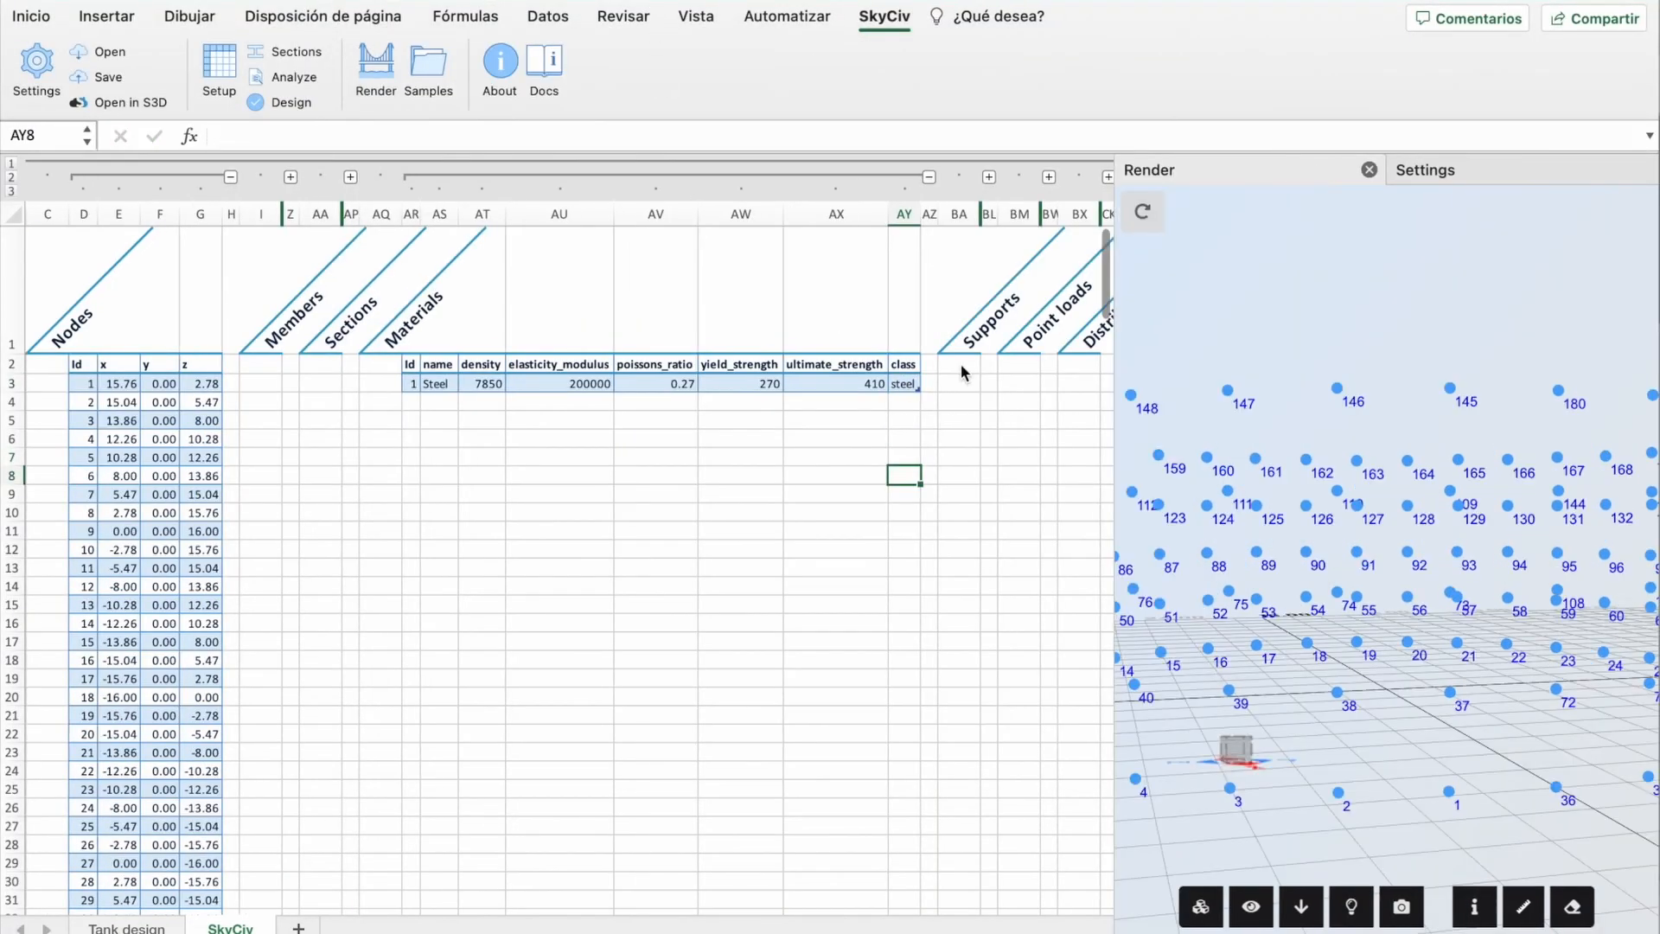
{"action": "left_click", "coordinate": [130, 927]}
{"action": "type", "text": "PLATES"}
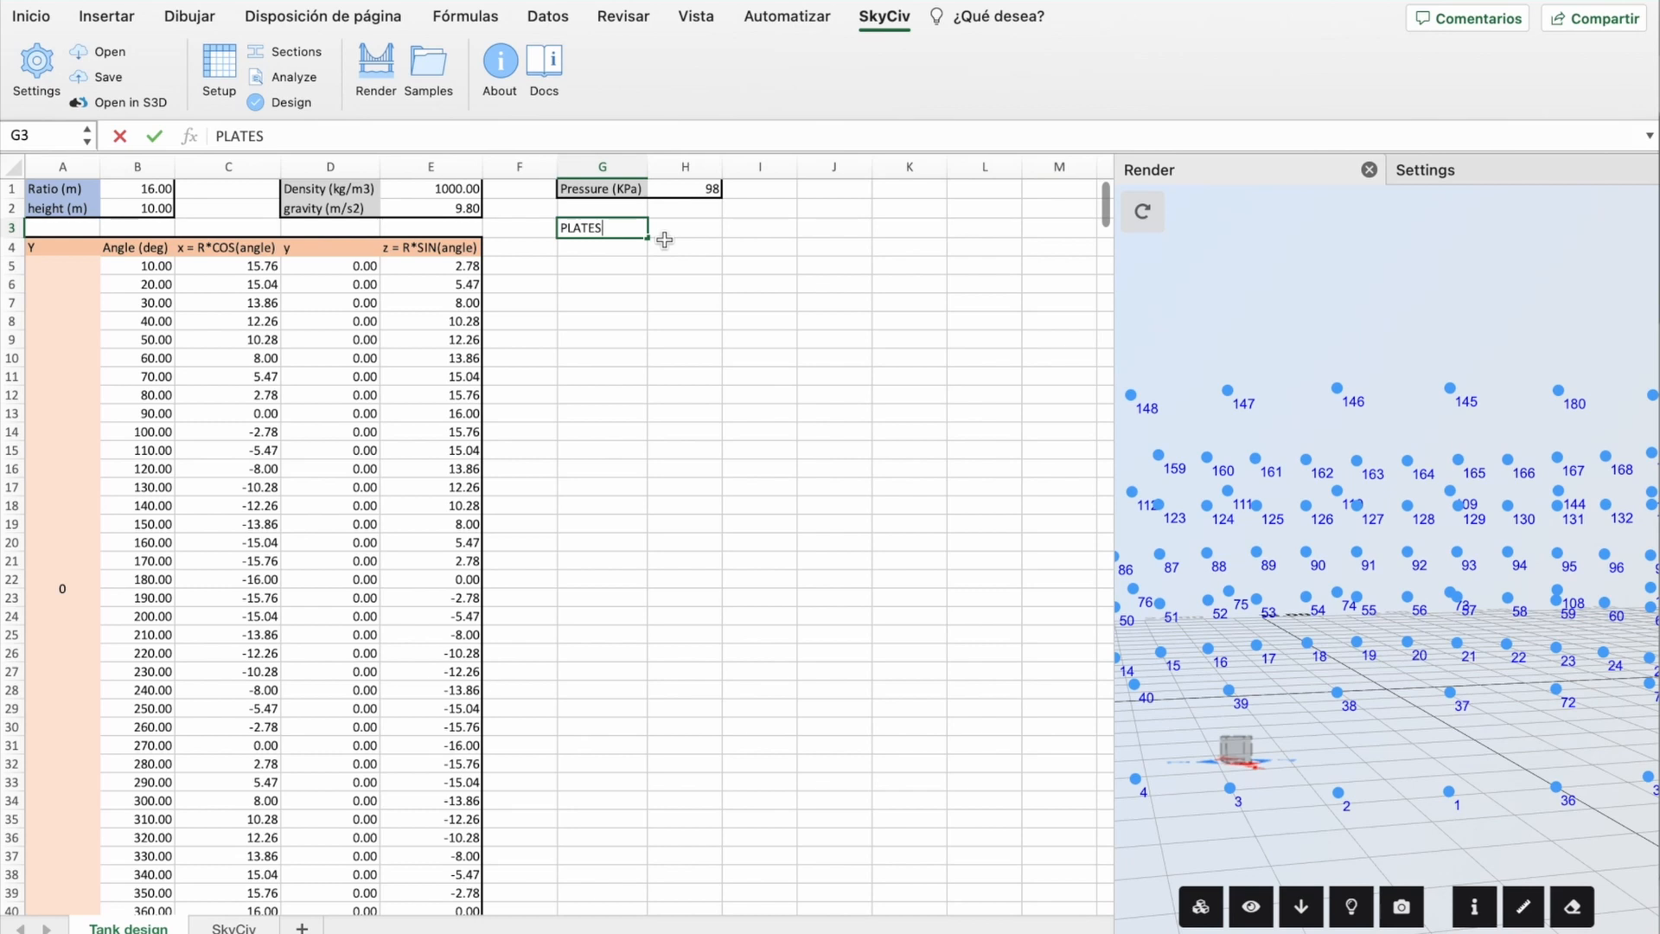
{"action": "left_click", "coordinate": [605, 246]}
Step: Add a plate ids header in G4 and number the plates from 1 down column G
{"action": "type", "text": "plate ids"}
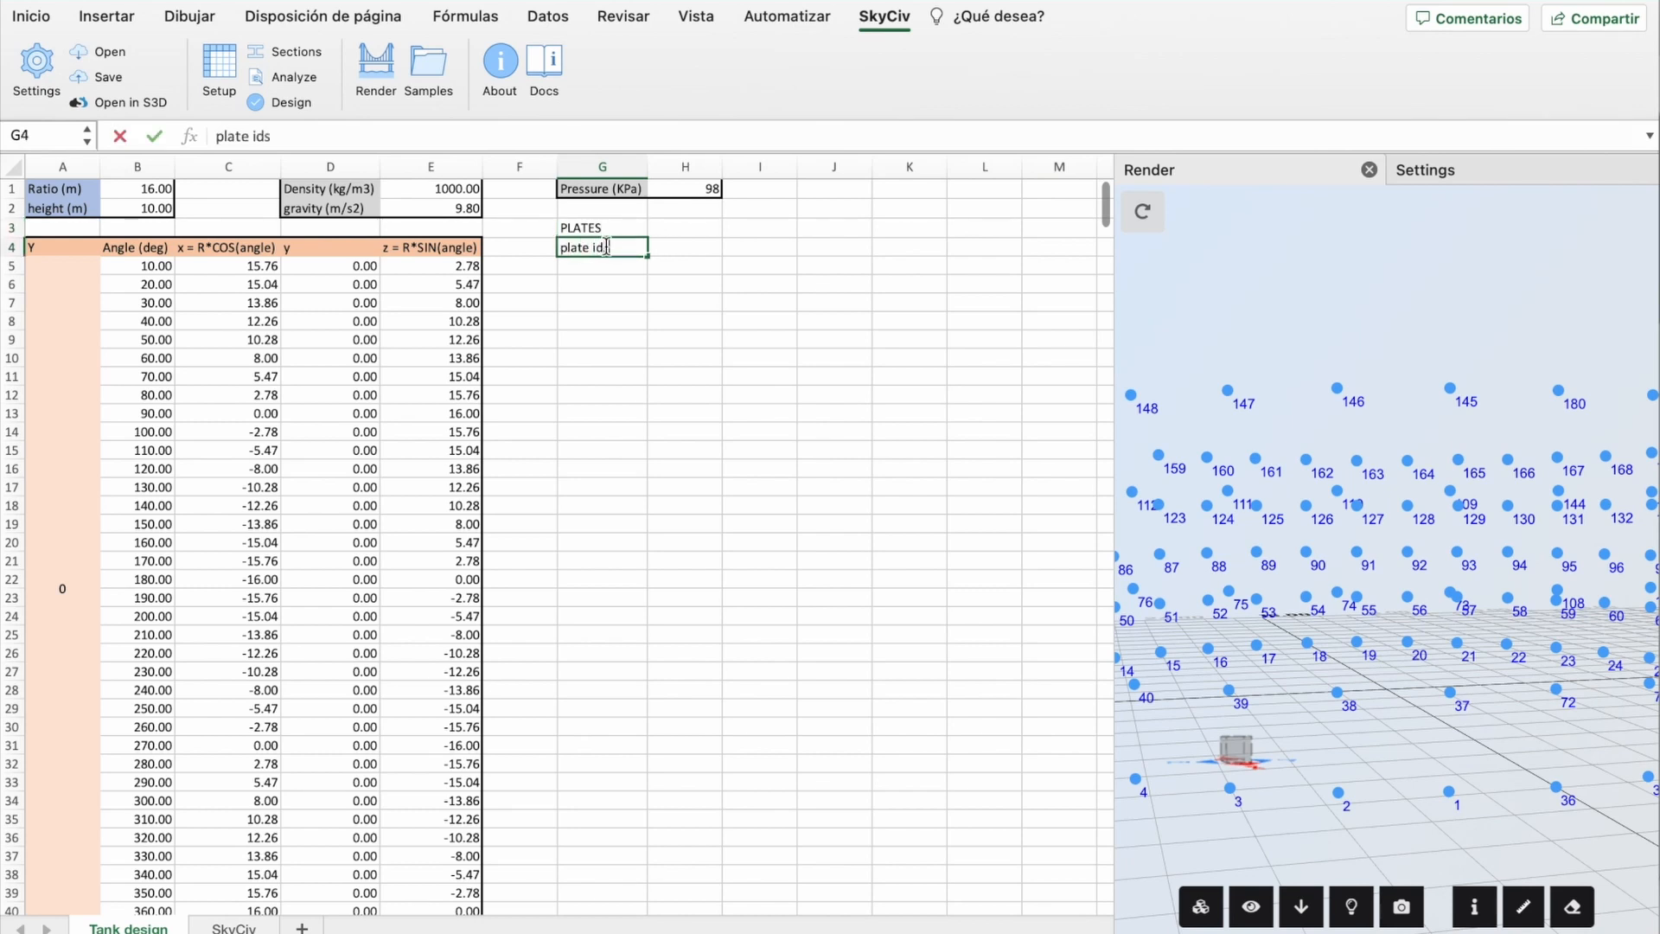
{"action": "key", "text": "Return"}
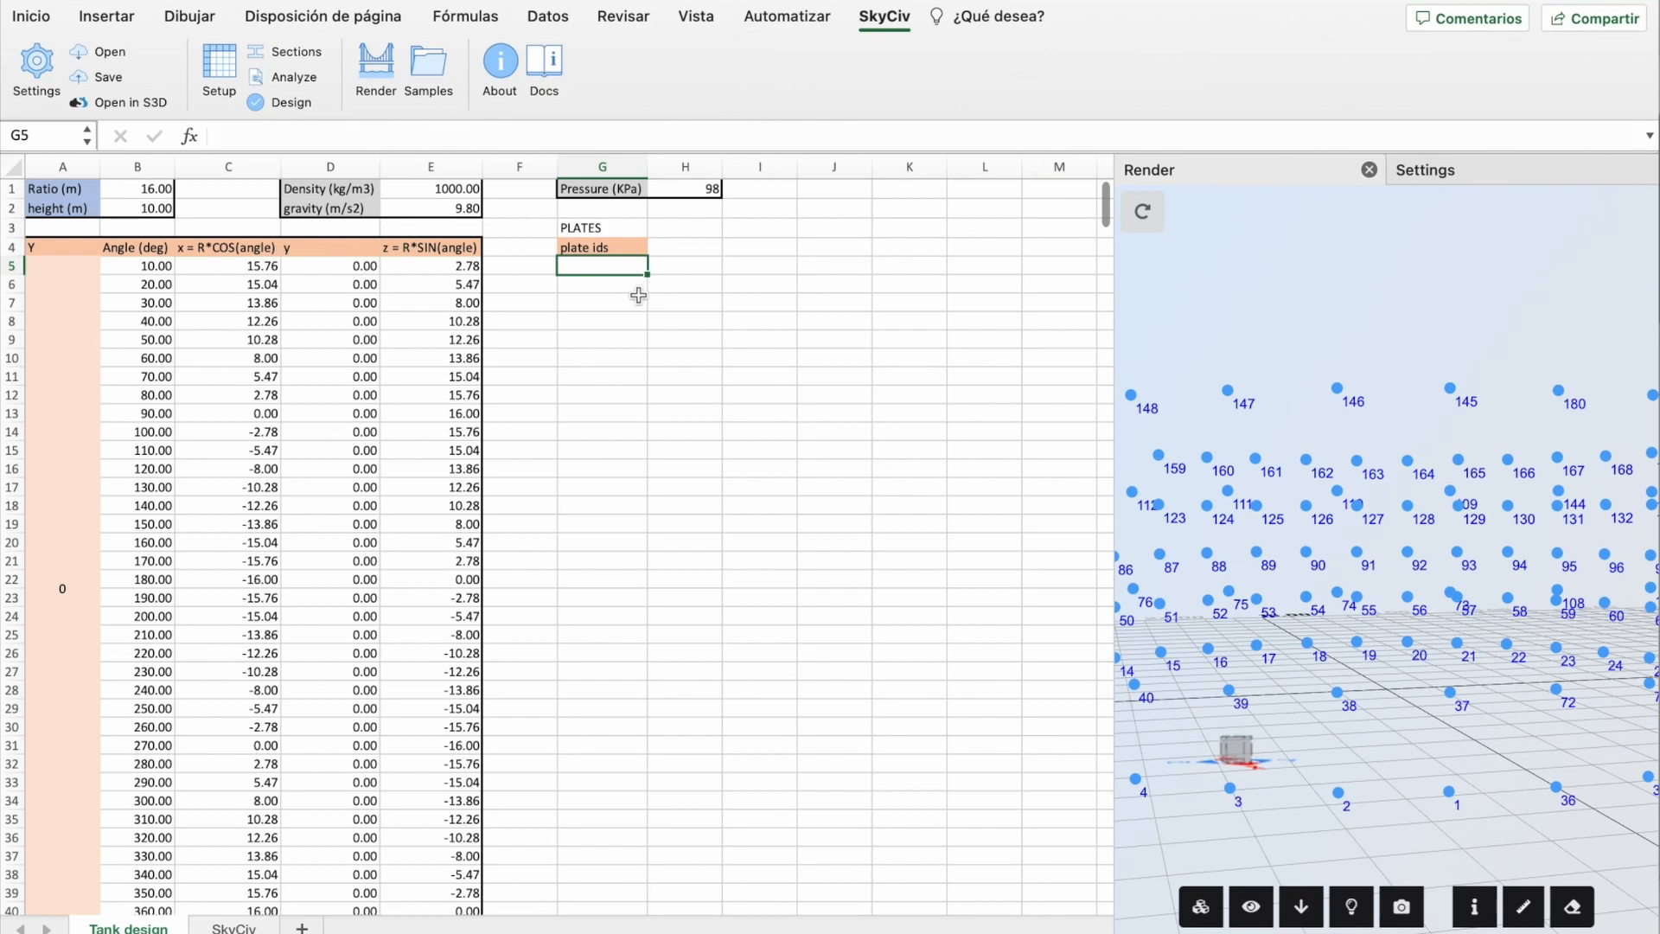
{"action": "type", "text": "1"}
{"action": "key", "text": "Return"}
{"action": "type", "text": "2"}
{"action": "key", "text": "Return"}
{"action": "left_click_drag", "start_coordinate": [605, 267], "coordinate": [642, 826]}
Step: Add a Nodes header in H4 beside the plate ids
{"action": "scroll", "coordinate": [759, 631], "scroll_direction": "up", "scroll_amount": 20}
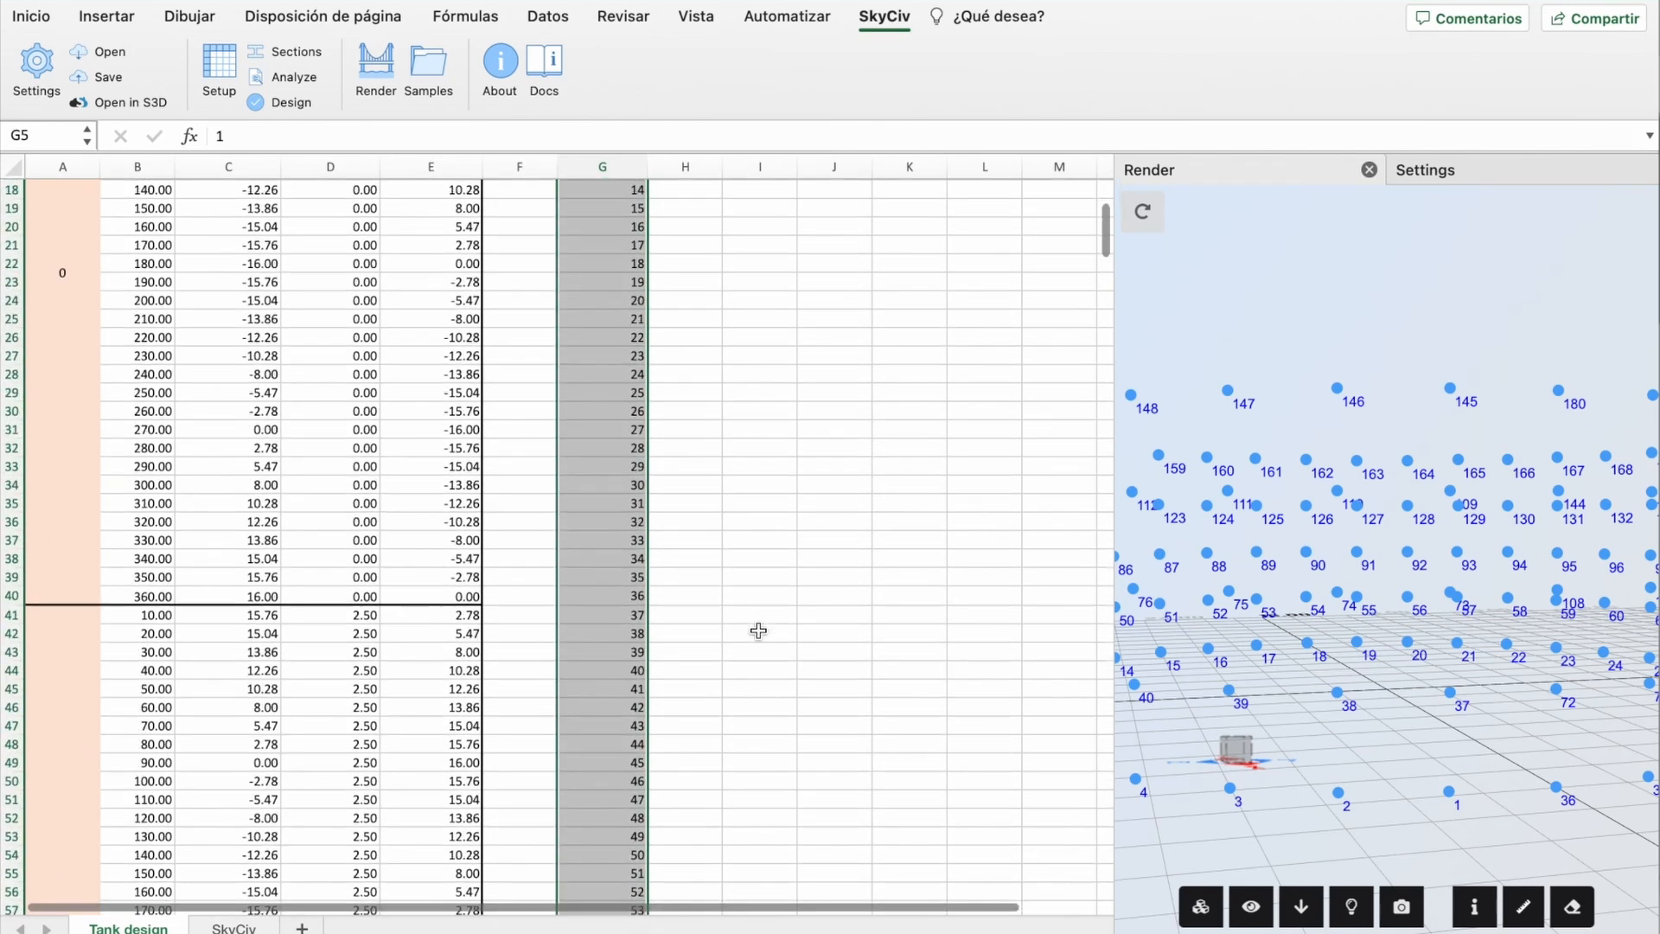
{"action": "left_click", "coordinate": [669, 248]}
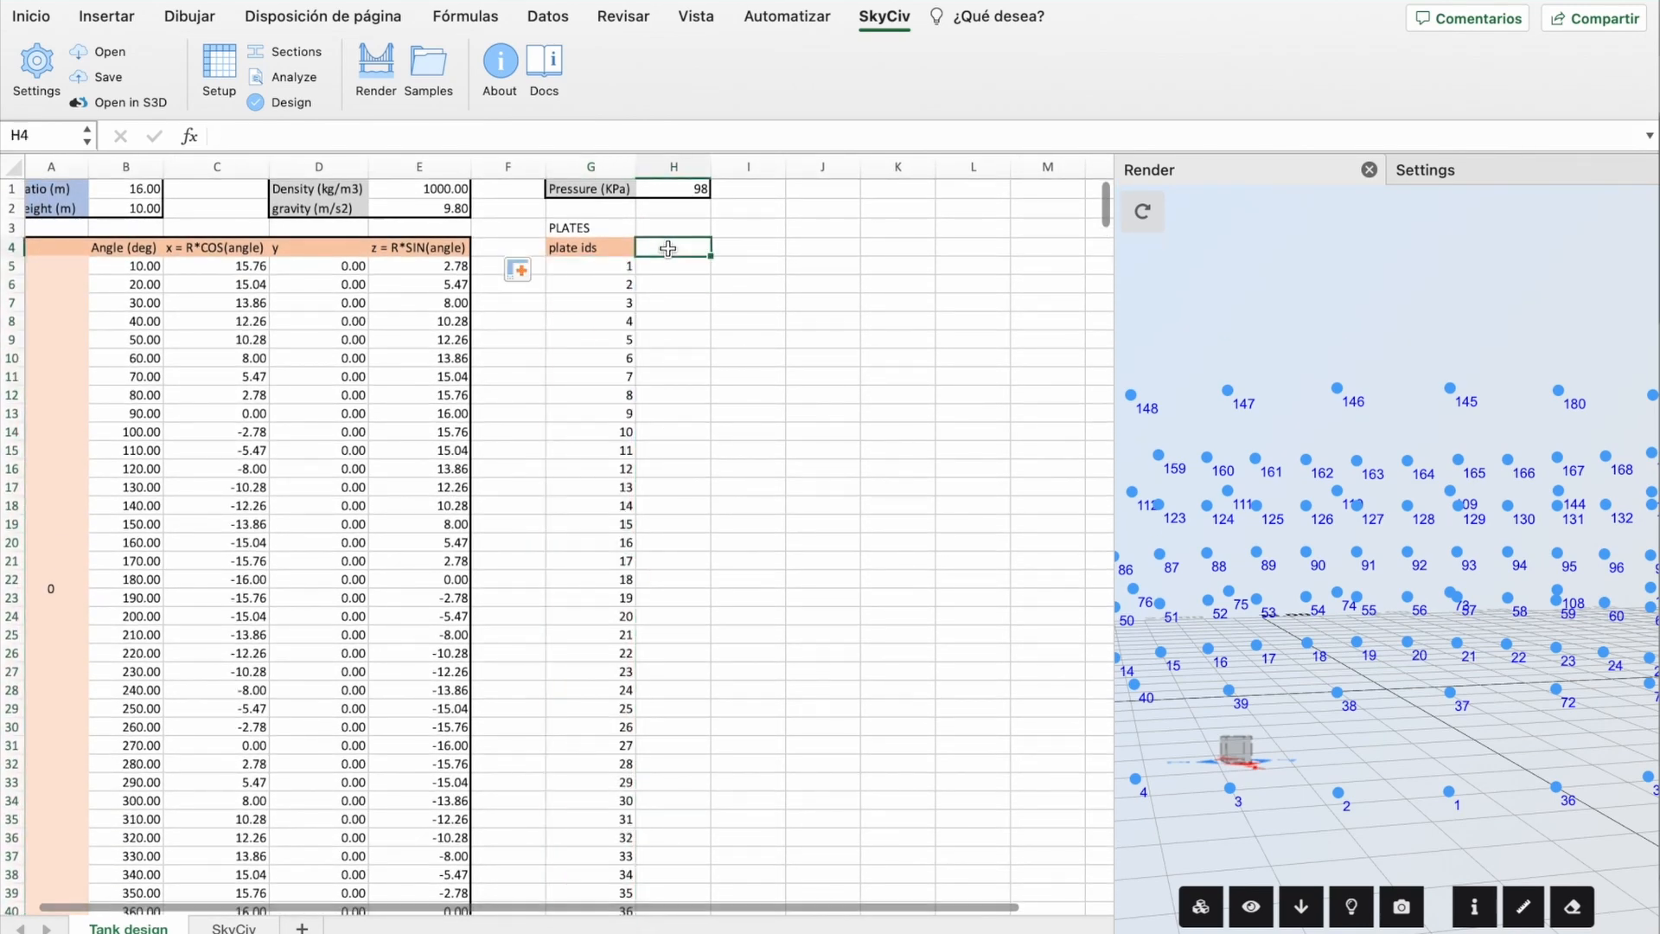
{"action": "type", "text": "Nodes"}
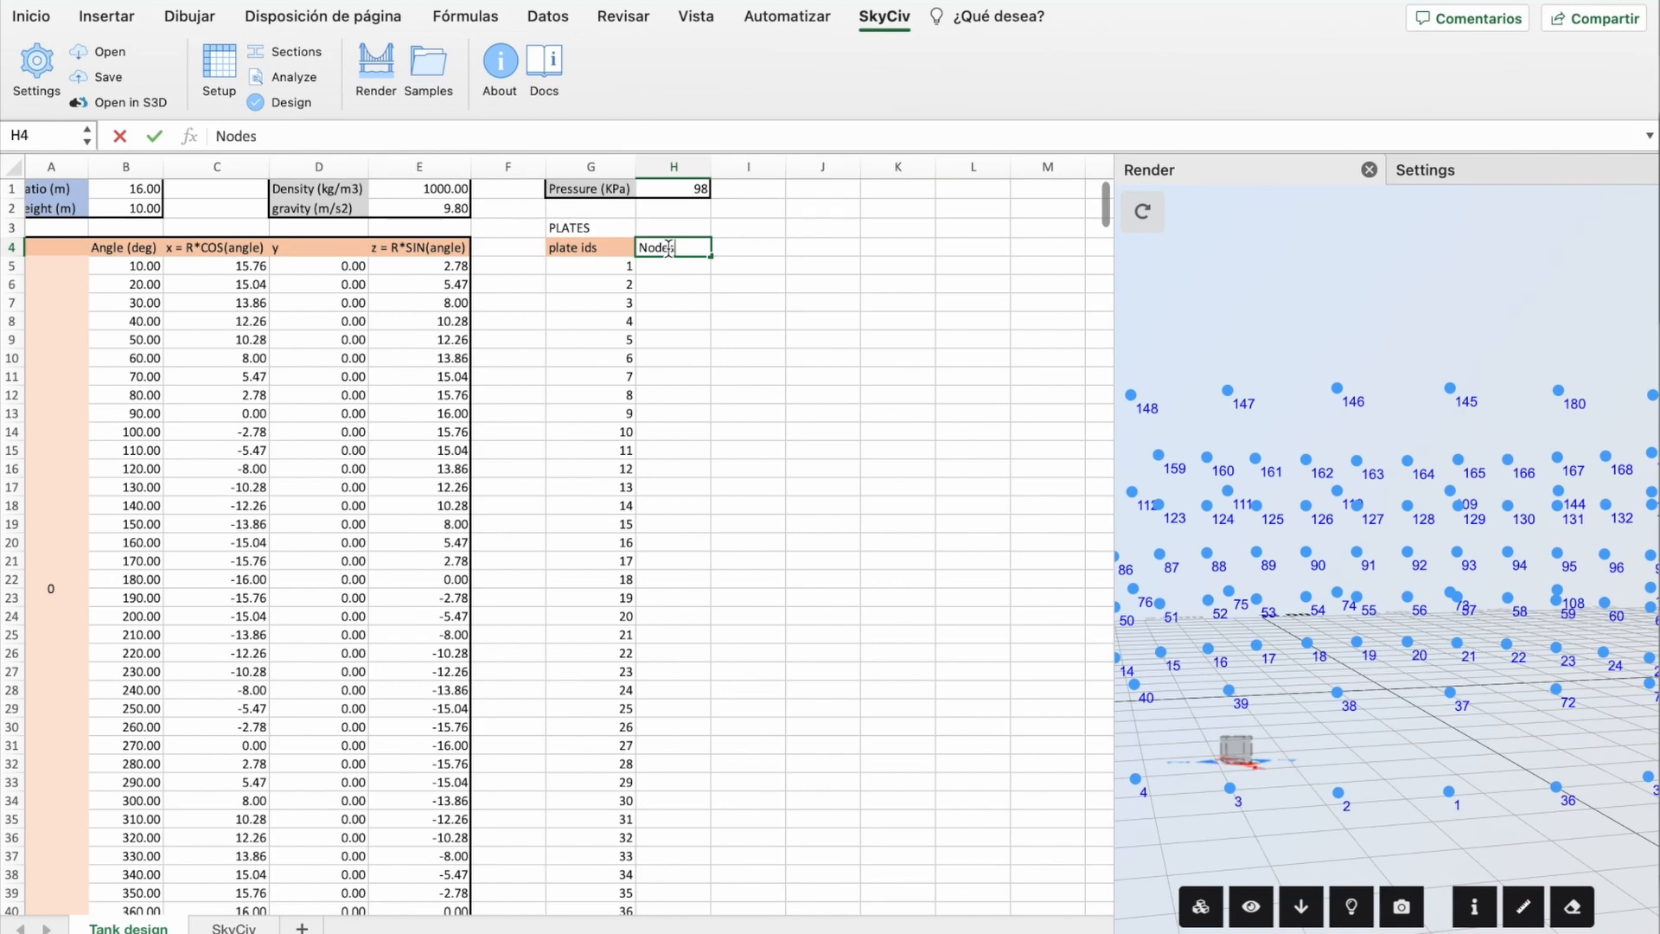
{"action": "key", "text": "Return"}
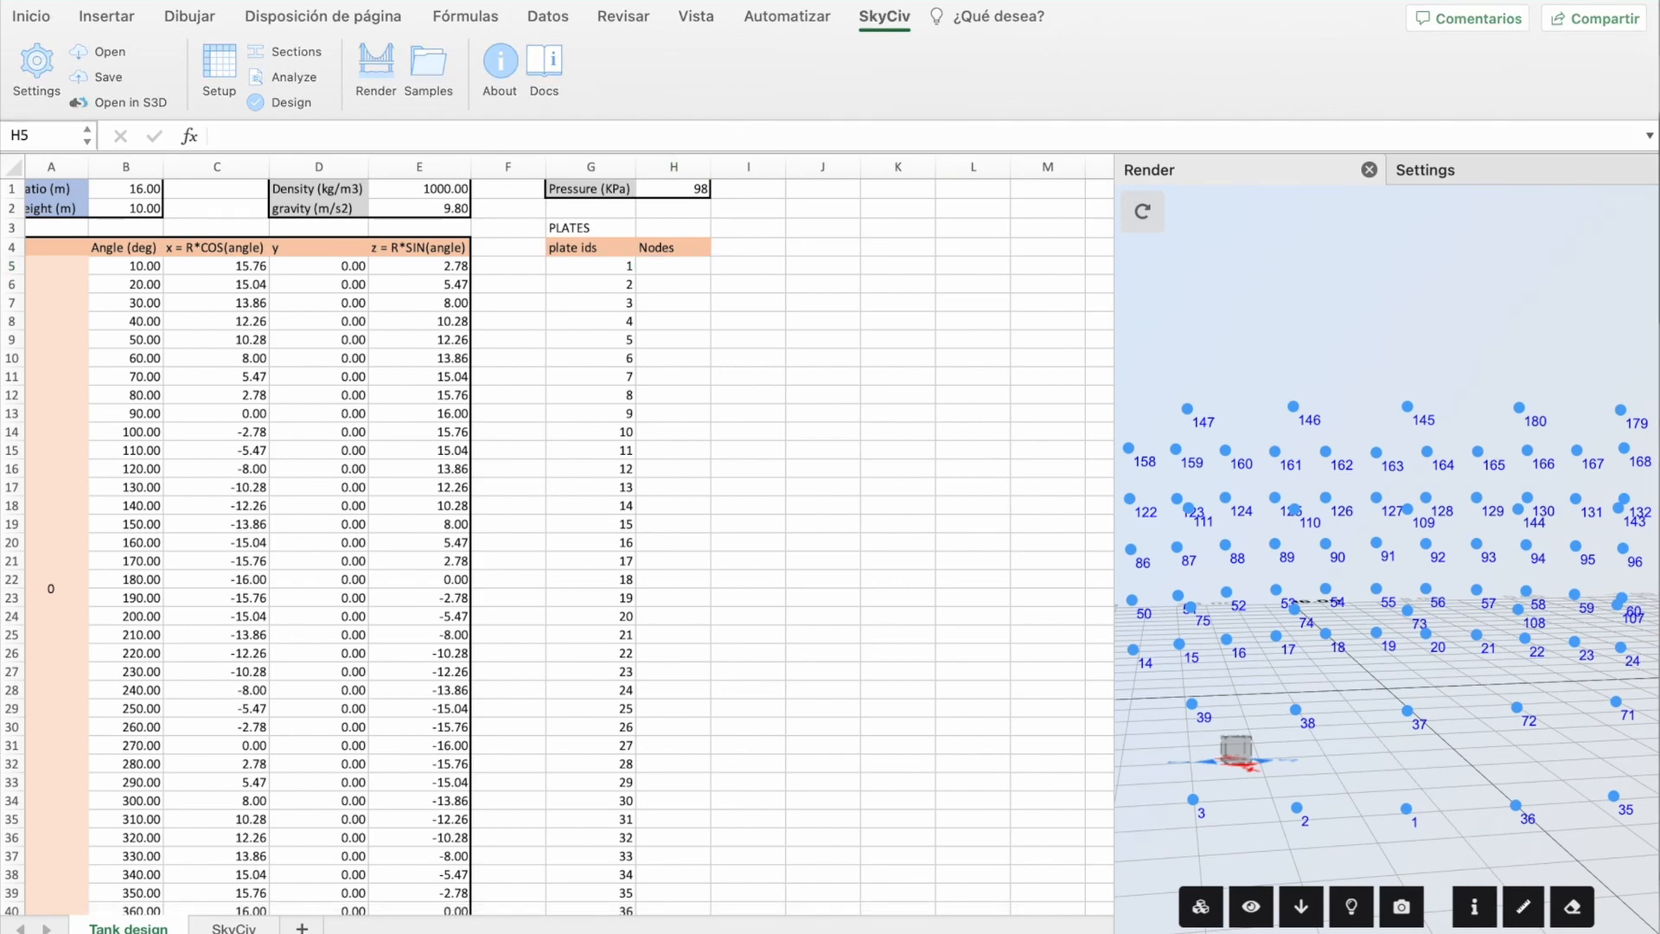
Step: Paste the CONCAT node-list formula into H5 so plate 1 reads 1,2,38,37
{"action": "right_click", "coordinate": [677, 267]}
{"action": "mouse_move", "coordinate": [761, 360]}
{"action": "left_click", "coordinate": [1055, 360]}
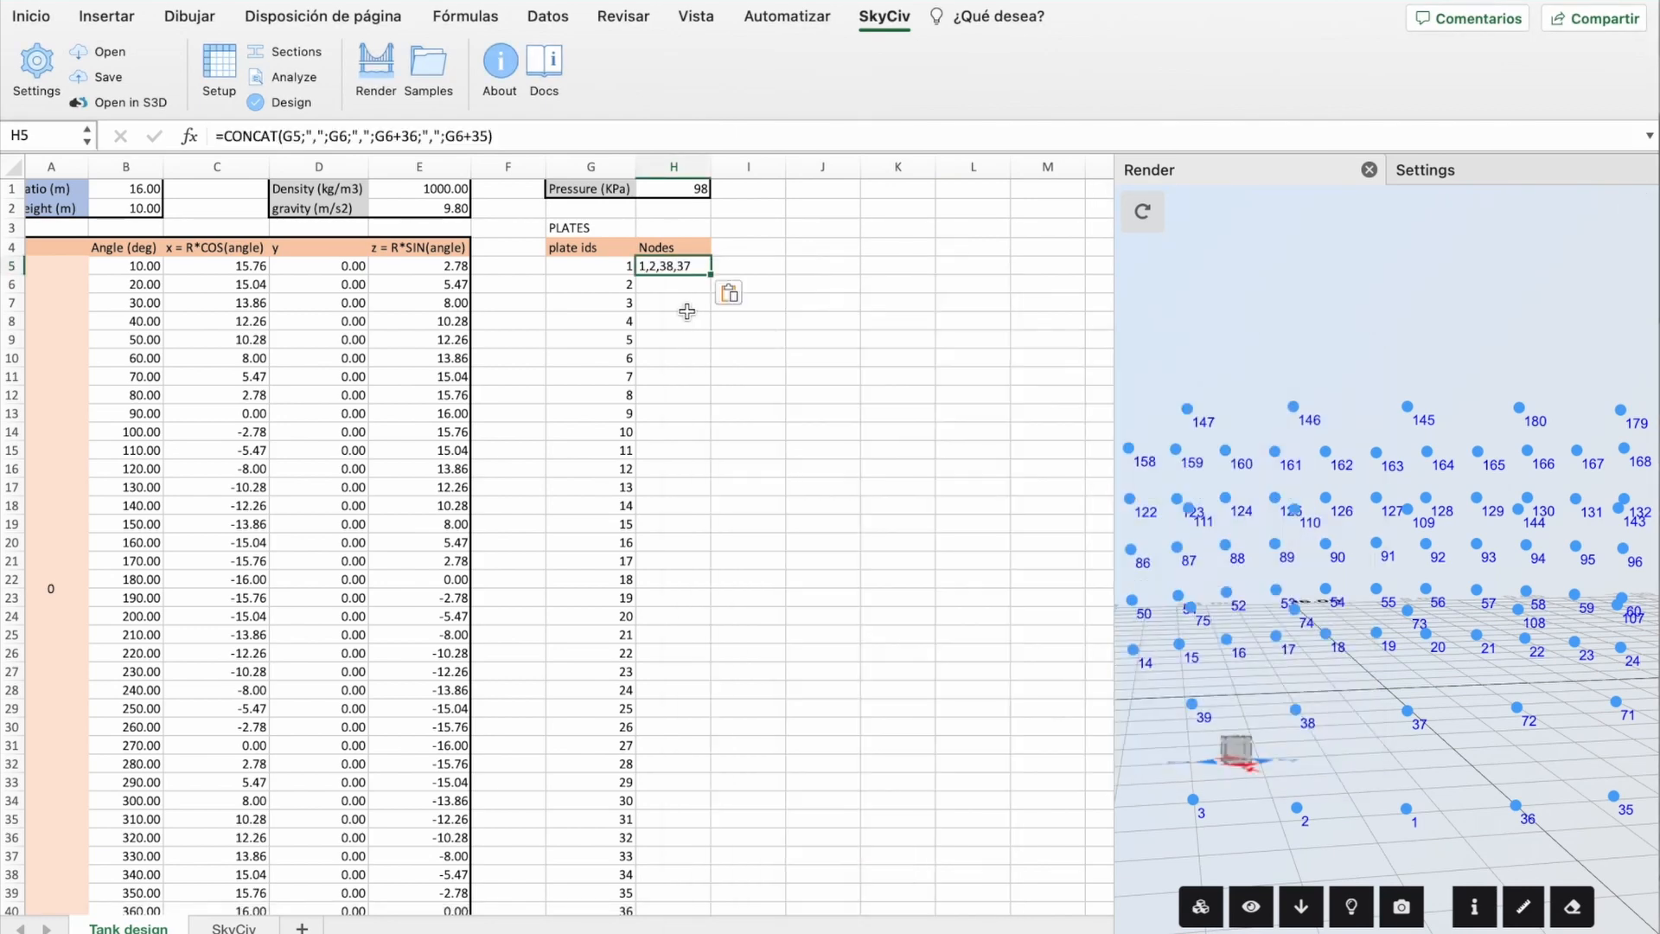
{"action": "double_click", "coordinate": [680, 266]}
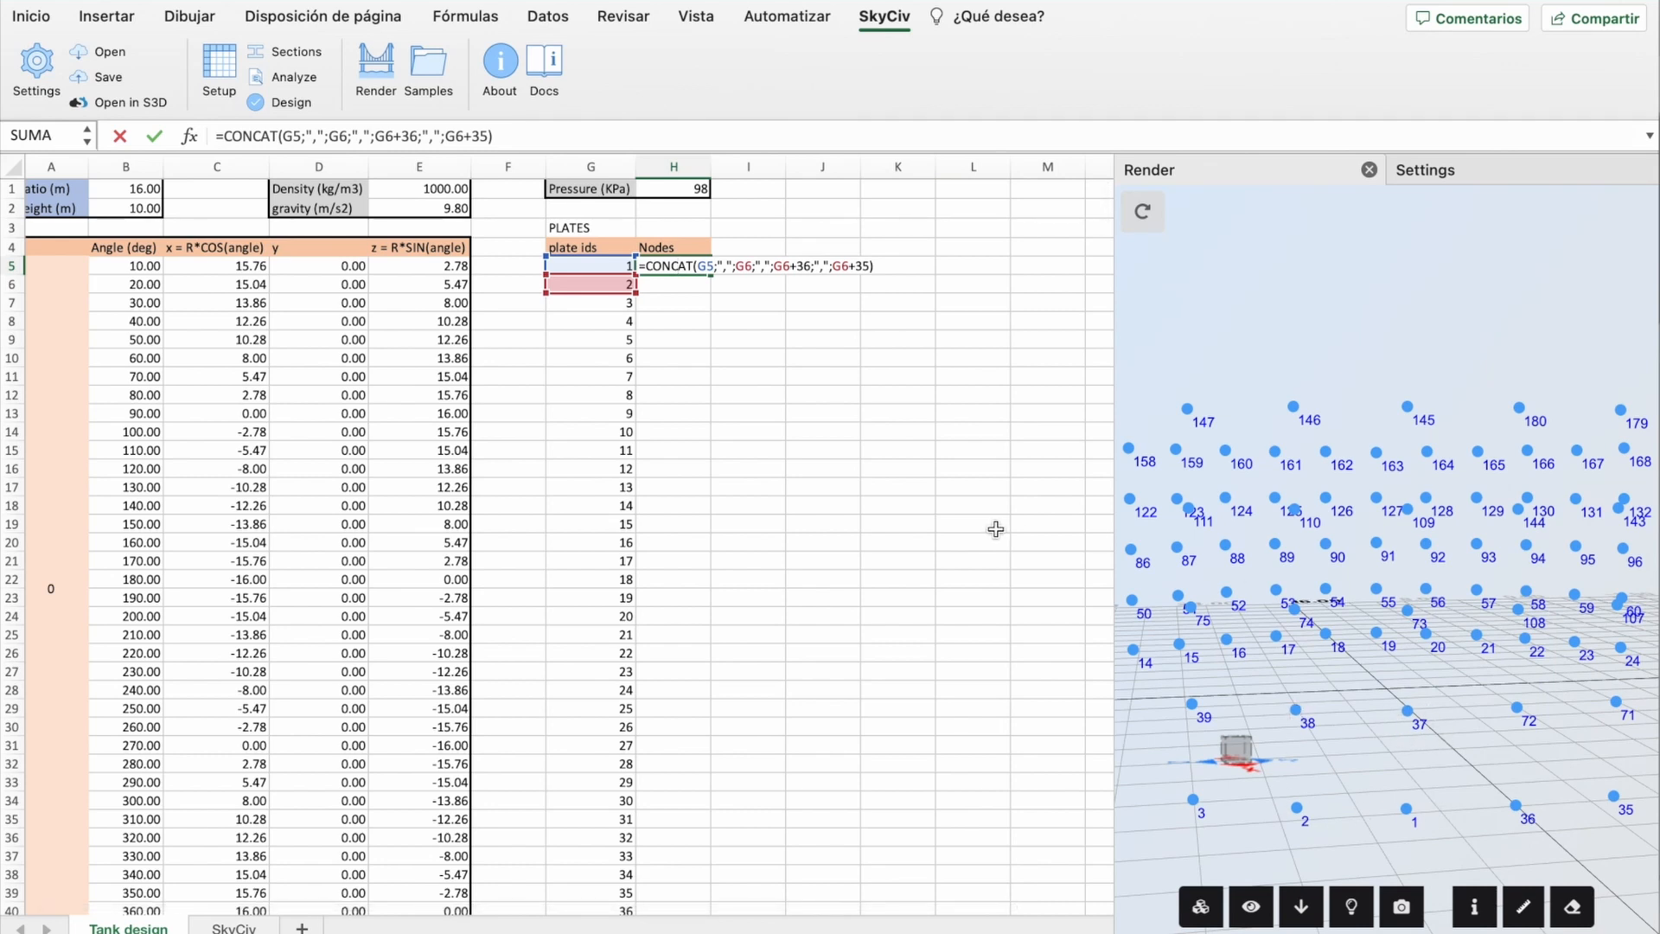
{"action": "key", "text": "Return"}
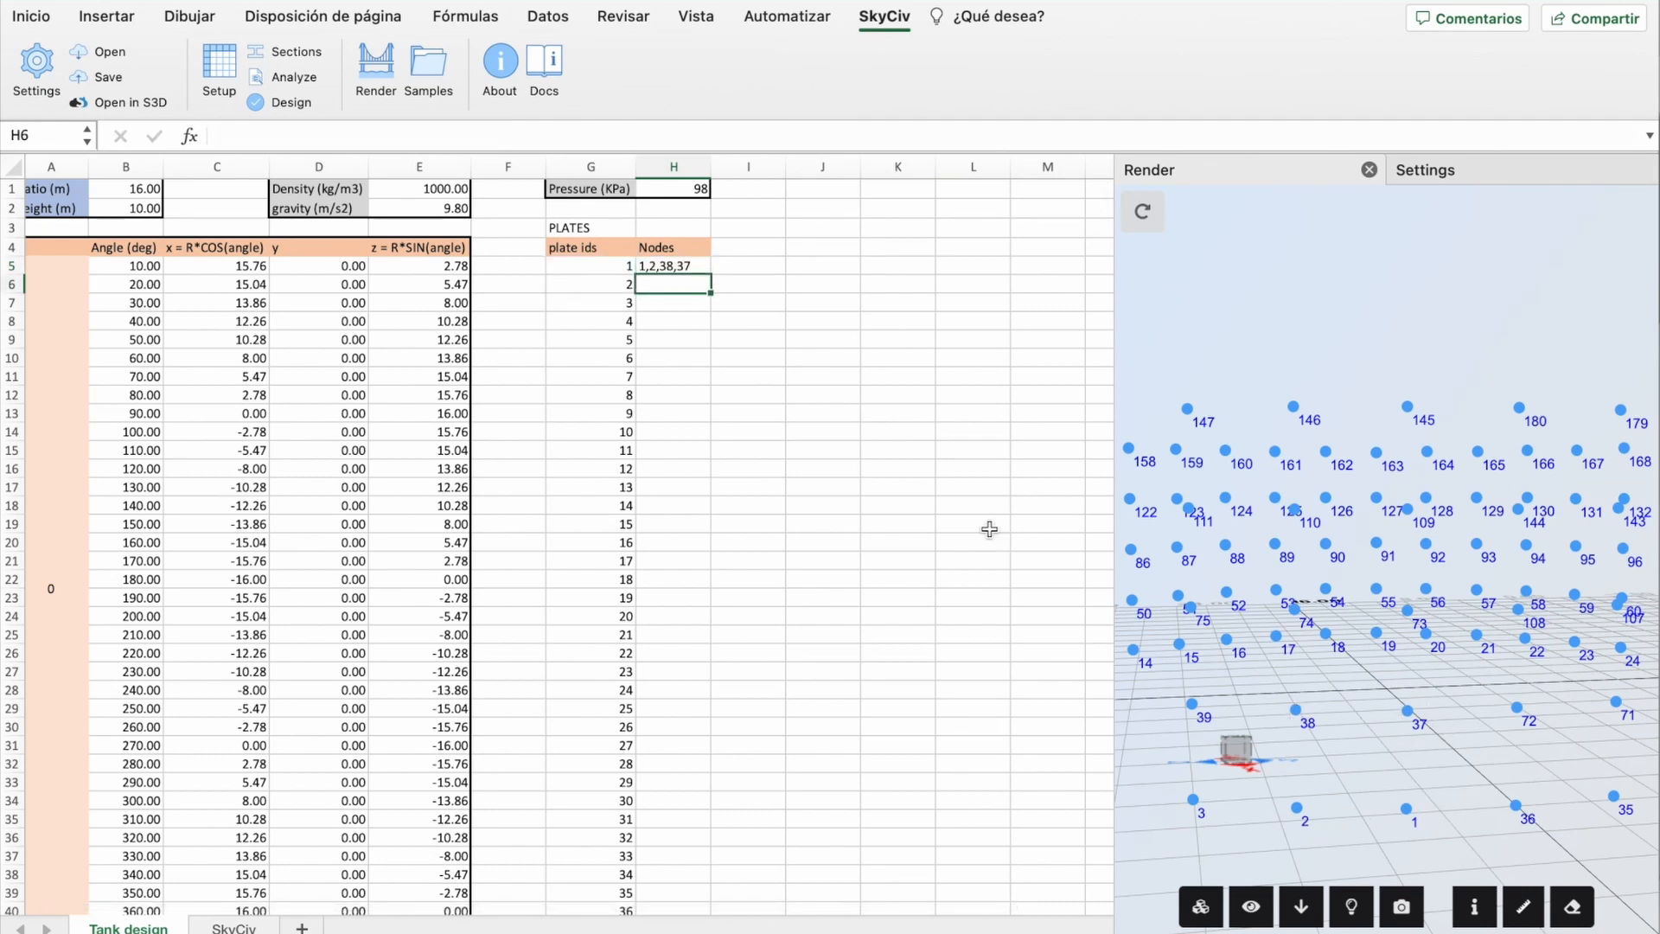
Step: Fill the node formula down to H39, ending at 35,36,72,71 for plate 35
{"action": "left_click", "coordinate": [689, 266]}
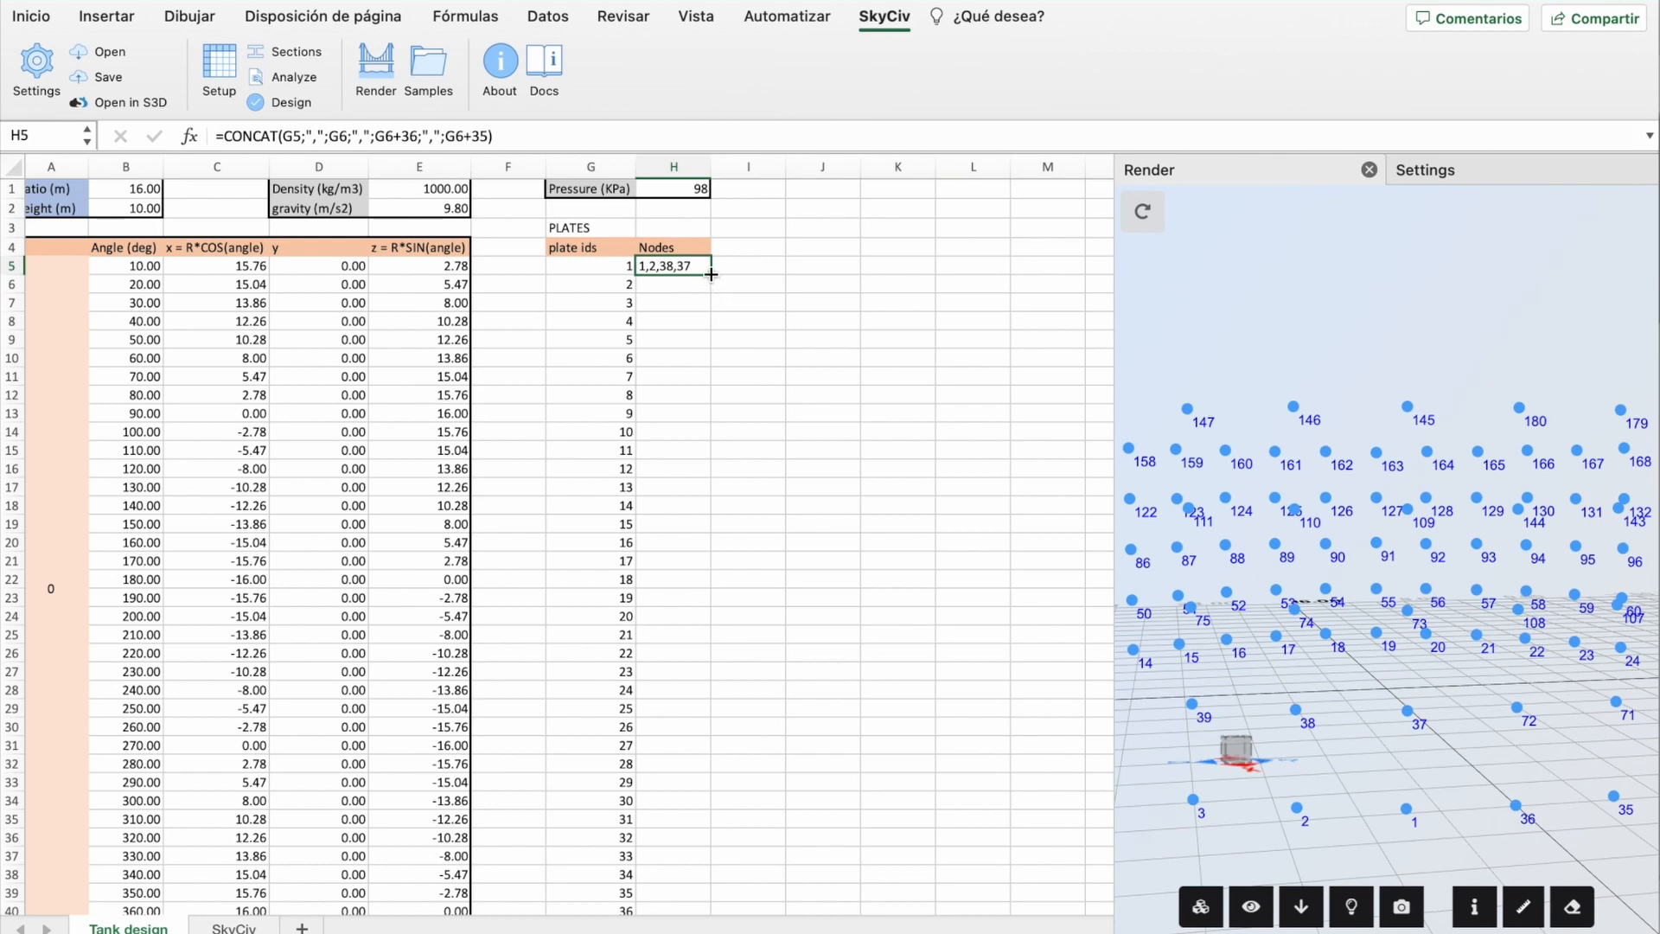
{"action": "left_click_drag", "start_coordinate": [711, 274], "coordinate": [711, 901]}
{"action": "scroll", "coordinate": [624, 856], "scroll_direction": "down", "scroll_amount": 3}
{"action": "scroll", "coordinate": [624, 855], "scroll_direction": "right", "scroll_amount": 1}
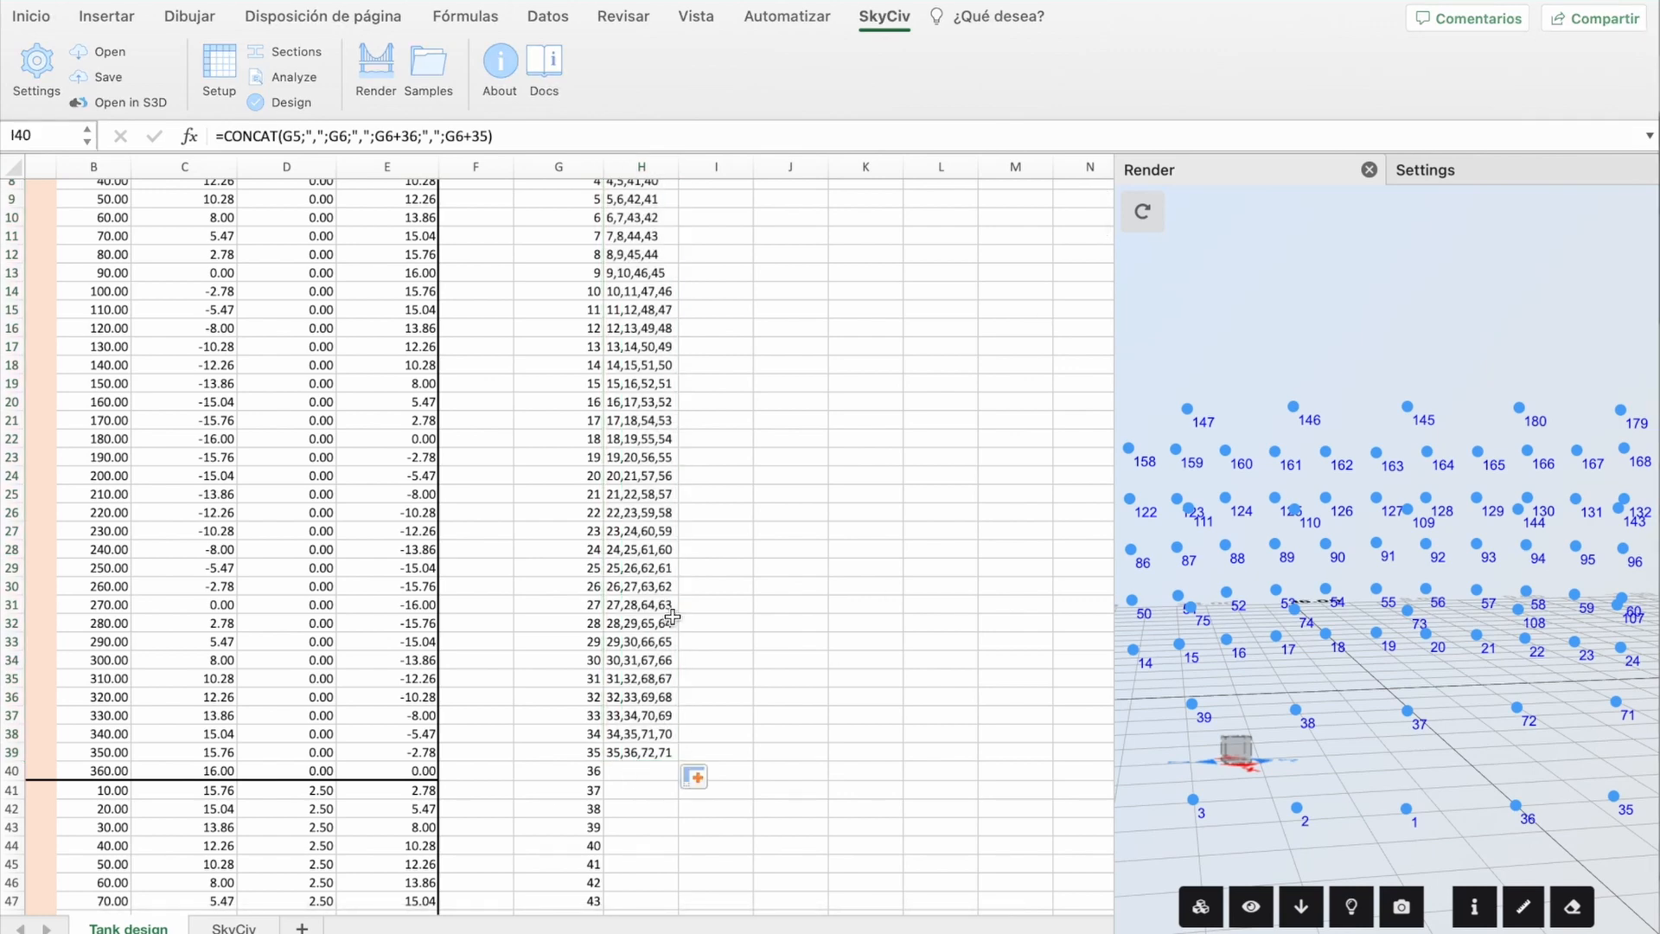
Step: Paste the CONCAT formula into H40 and edit it to wrap to G5, giving 36,1,37,72
{"action": "left_click", "coordinate": [631, 771]}
{"action": "right_click", "coordinate": [631, 771]}
{"action": "mouse_move", "coordinate": [760, 391]}
{"action": "left_click", "coordinate": [994, 427]}
{"action": "double_click", "coordinate": [630, 771]}
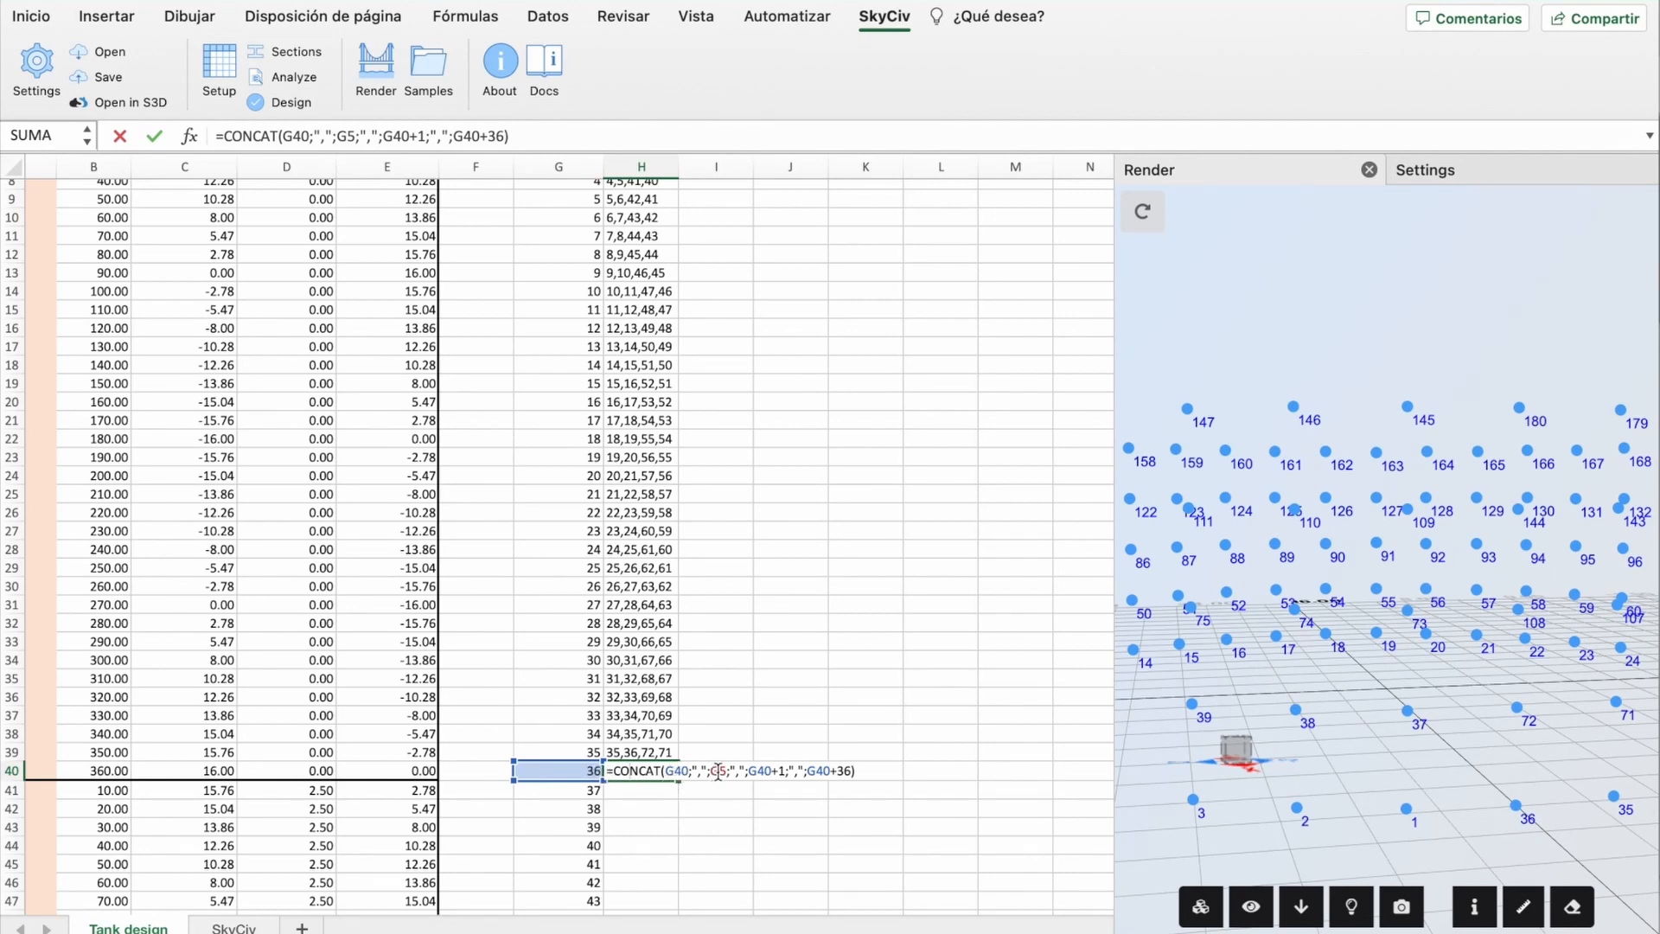
{"action": "scroll", "coordinate": [554, 655], "scroll_direction": "up", "scroll_amount": 3}
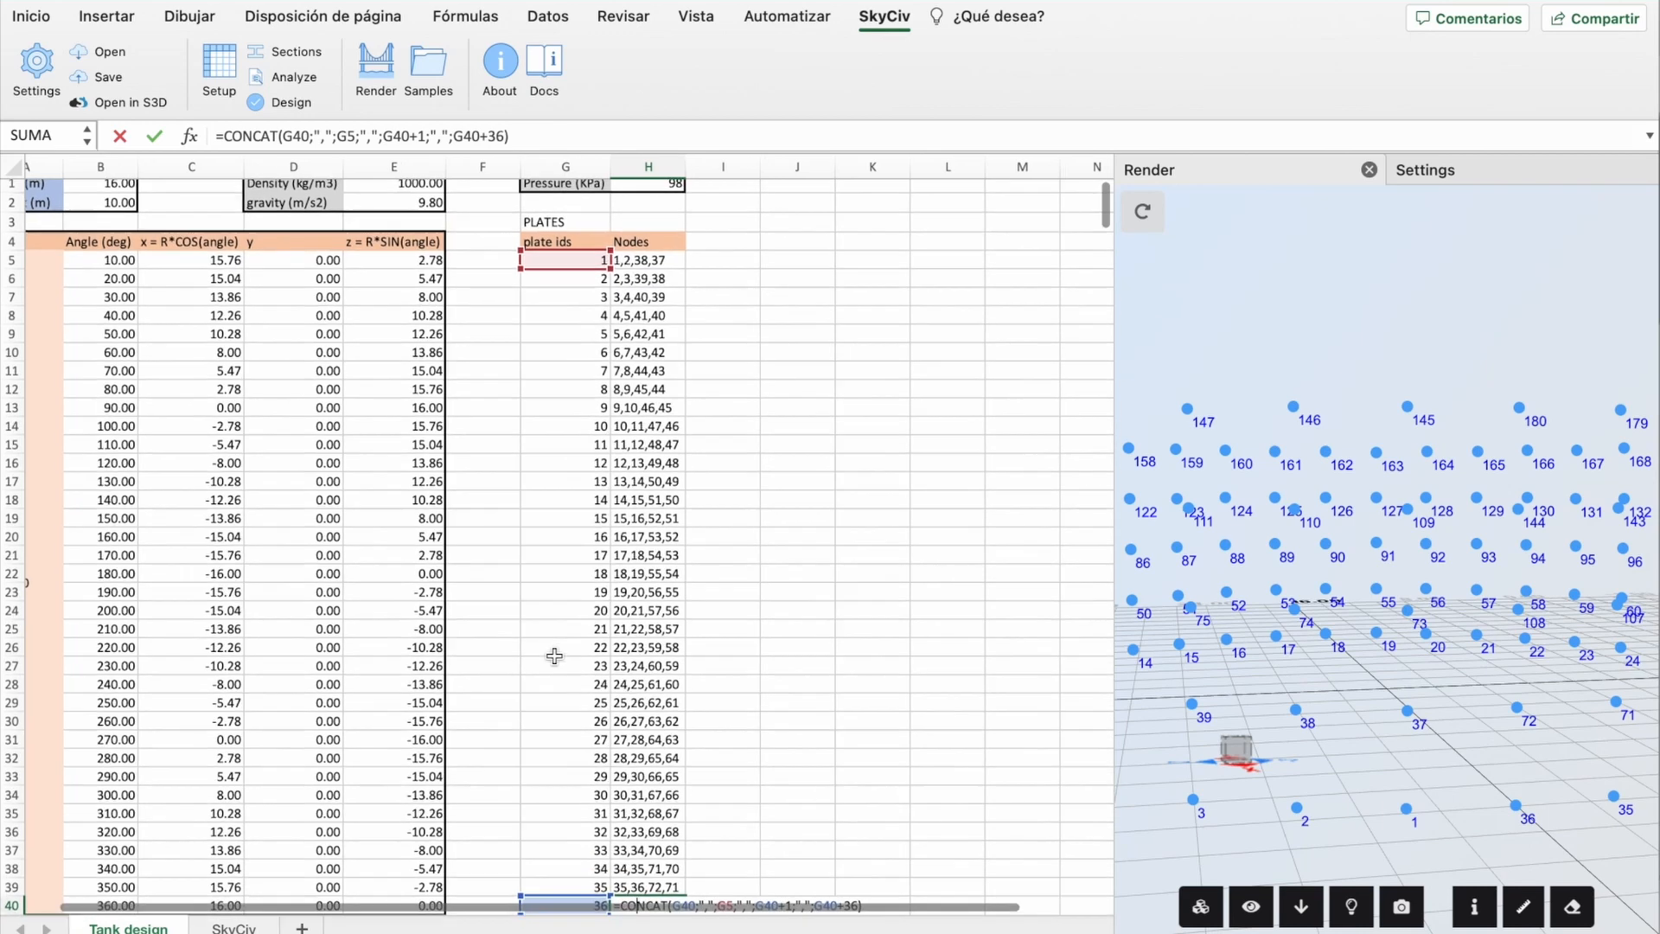
{"action": "scroll", "coordinate": [571, 675], "scroll_direction": "down", "scroll_amount": 3}
{"action": "scroll", "coordinate": [617, 710], "scroll_direction": "right", "scroll_amount": 1}
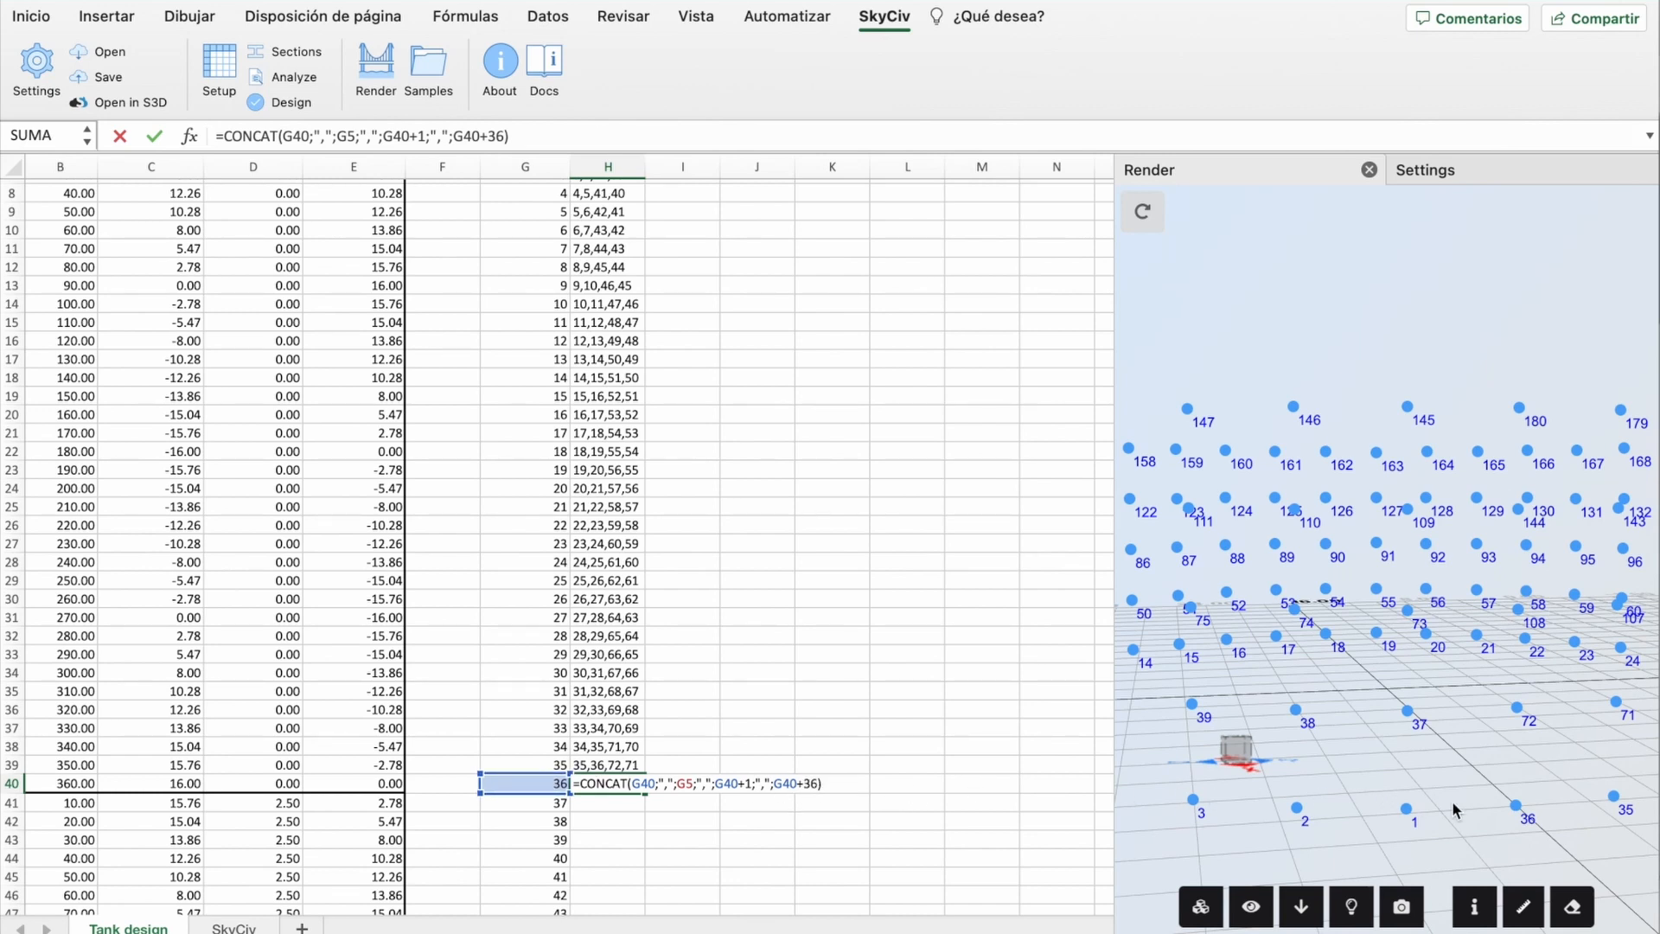
{"action": "mouse_move", "coordinate": [1463, 827]}
{"action": "left_mouse_down"}
{"action": "mouse_move", "coordinate": [1426, 827]}
{"action": "mouse_move", "coordinate": [1447, 825]}
{"action": "left_mouse_up"}
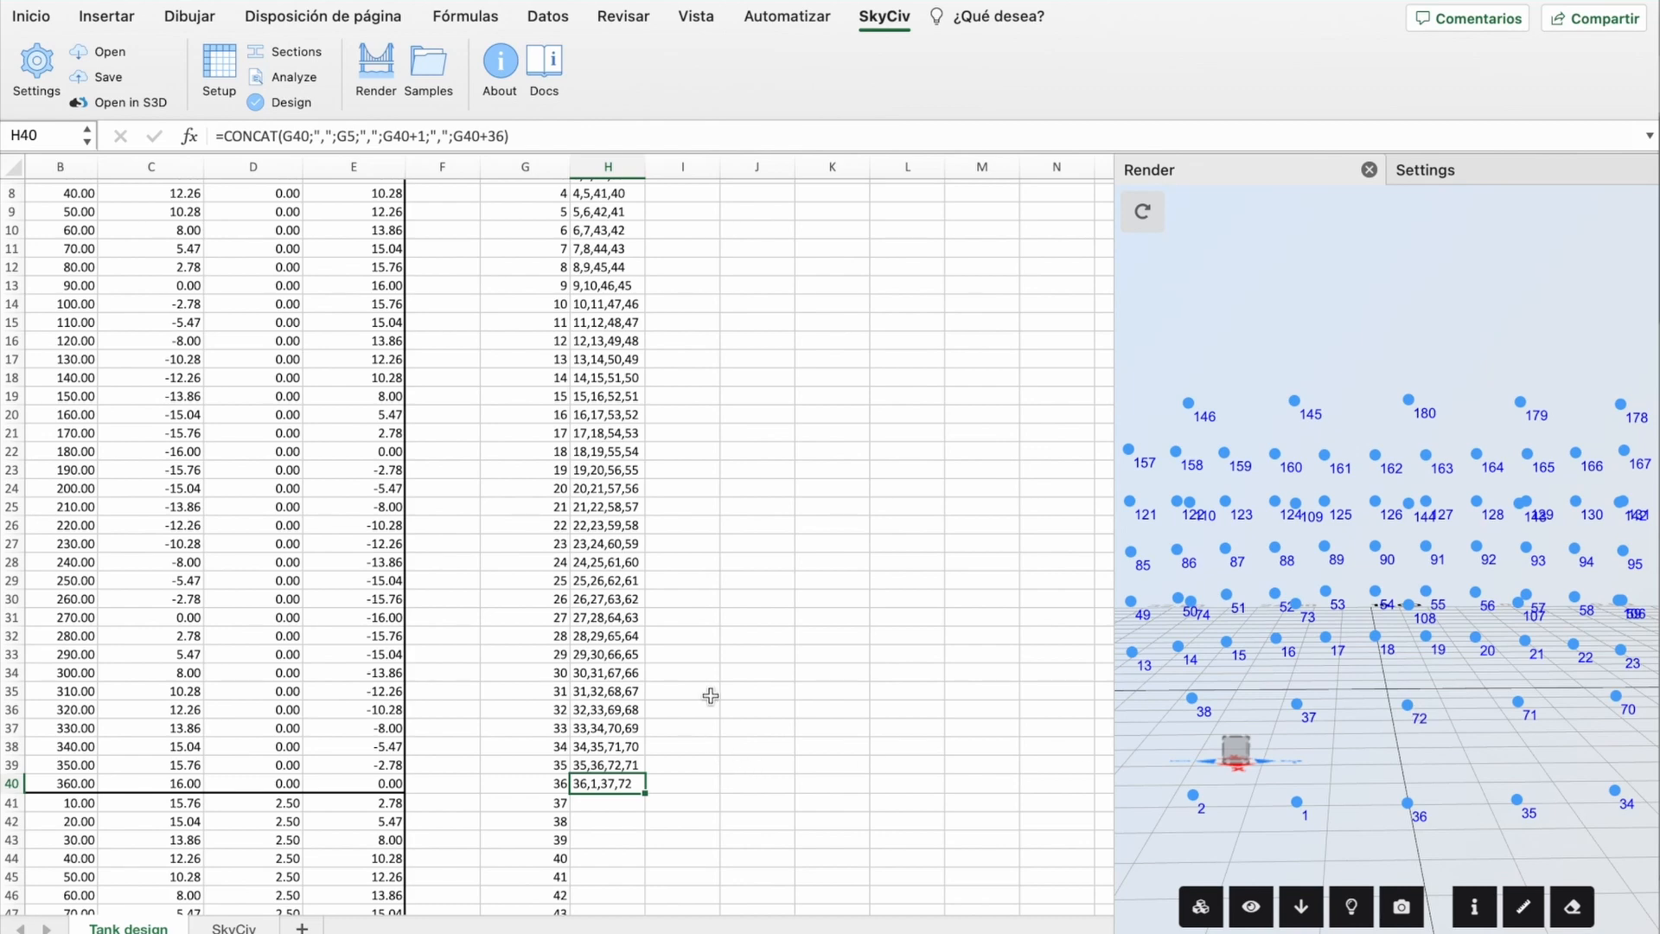
{"action": "scroll", "coordinate": [711, 691], "scroll_direction": "up", "scroll_amount": 3}
{"action": "scroll", "coordinate": [711, 694], "scroll_direction": "up", "scroll_amount": 1}
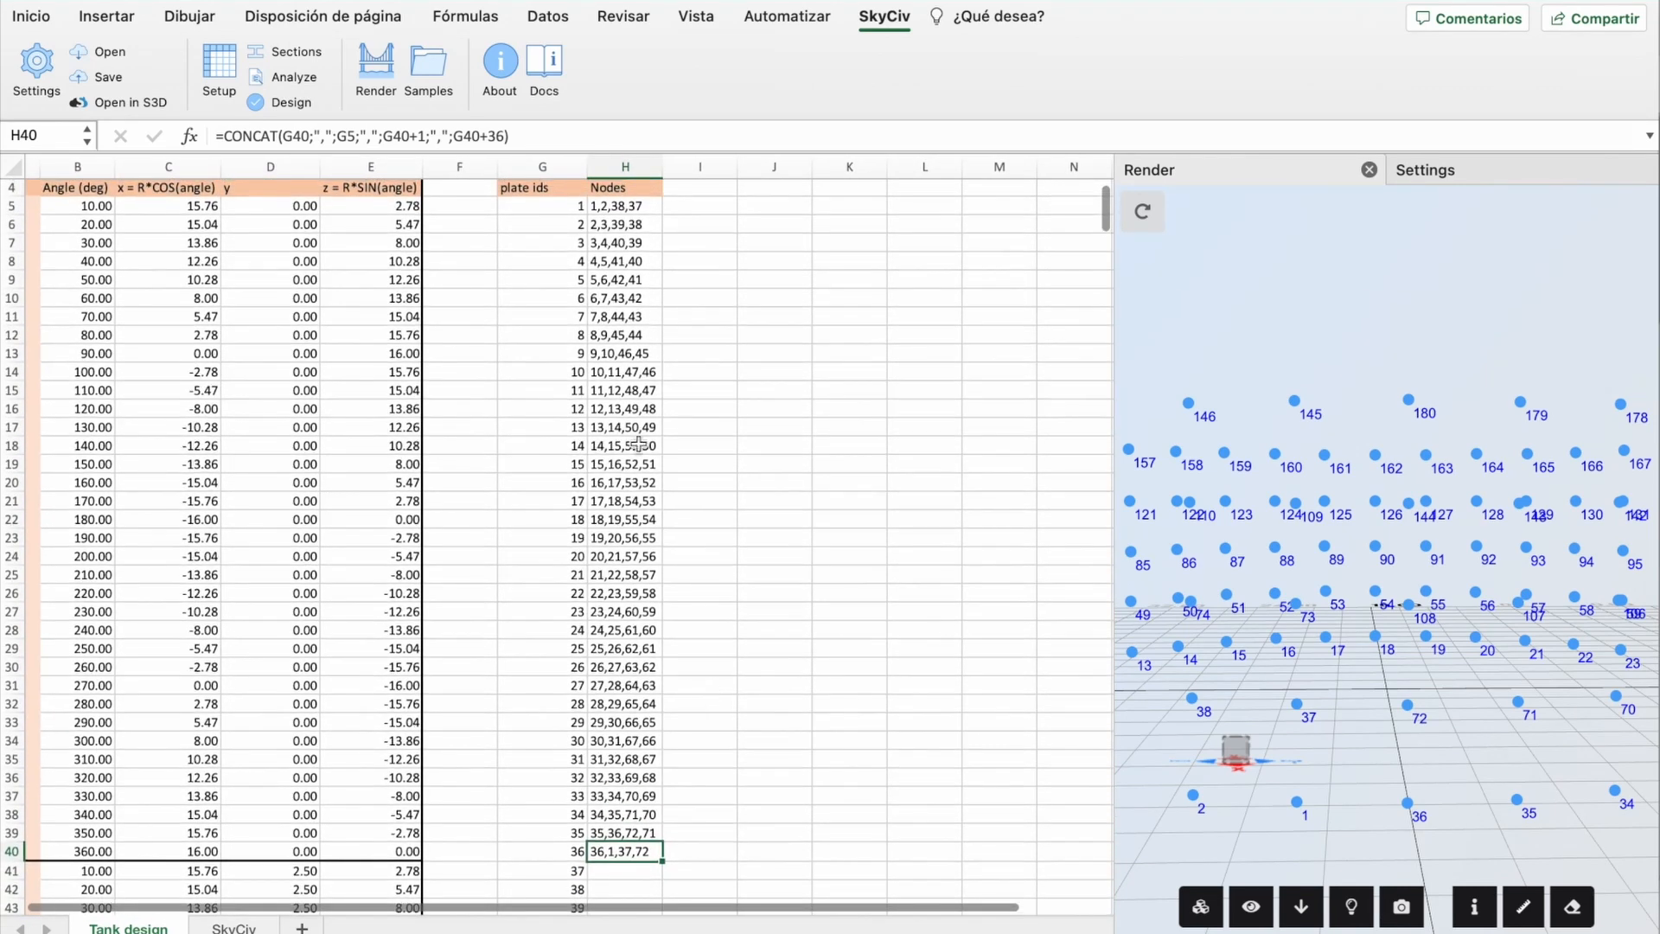
Step: Fill the H5:H40 node formulas down to row 148, ending at plate 144 (144,109,145,180)
{"action": "left_click_drag", "start_coordinate": [623, 209], "coordinate": [639, 848]}
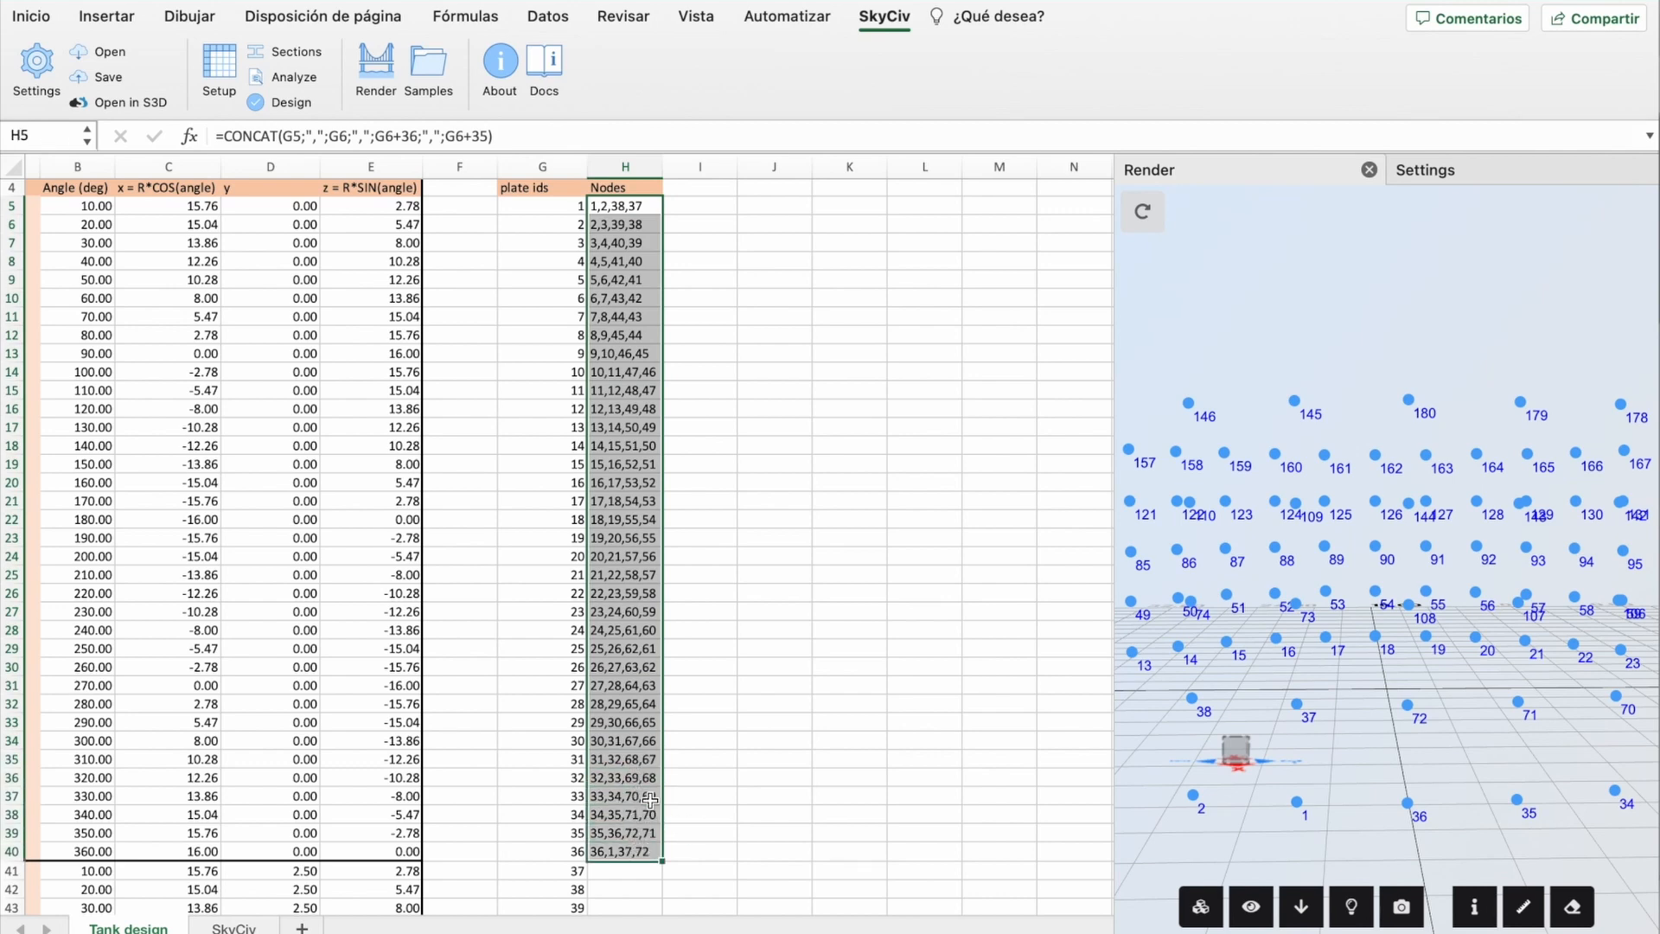
{"action": "scroll", "coordinate": [667, 794], "scroll_direction": "down", "scroll_amount": 9}
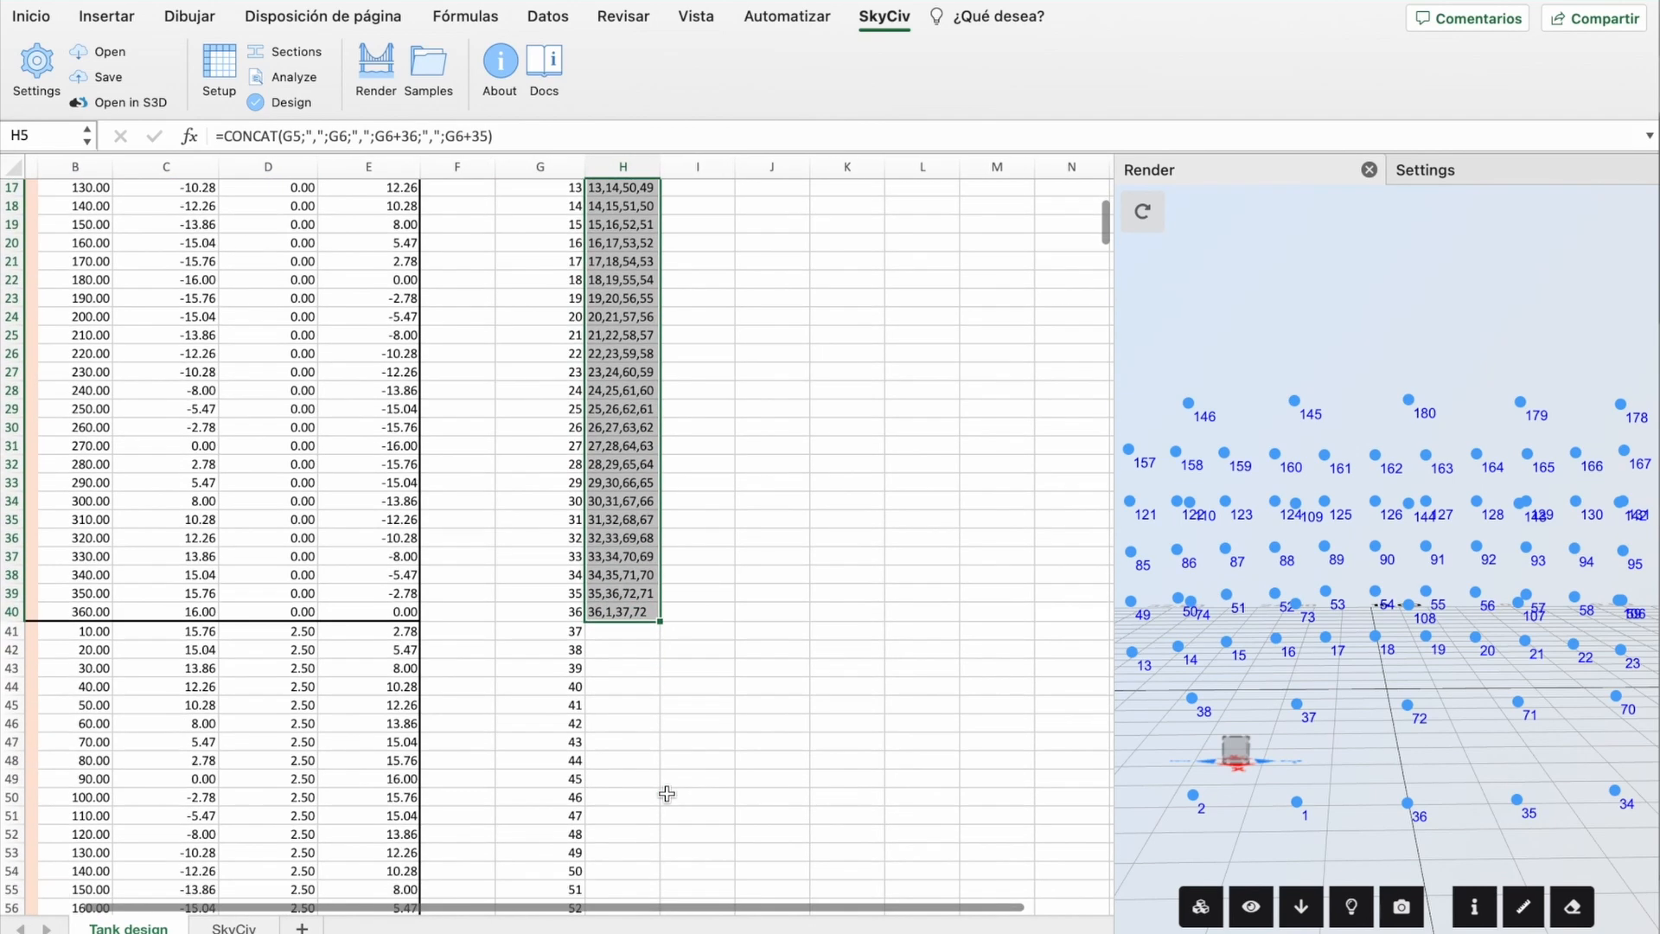
{"action": "scroll", "coordinate": [667, 794], "scroll_direction": "down", "scroll_amount": 10}
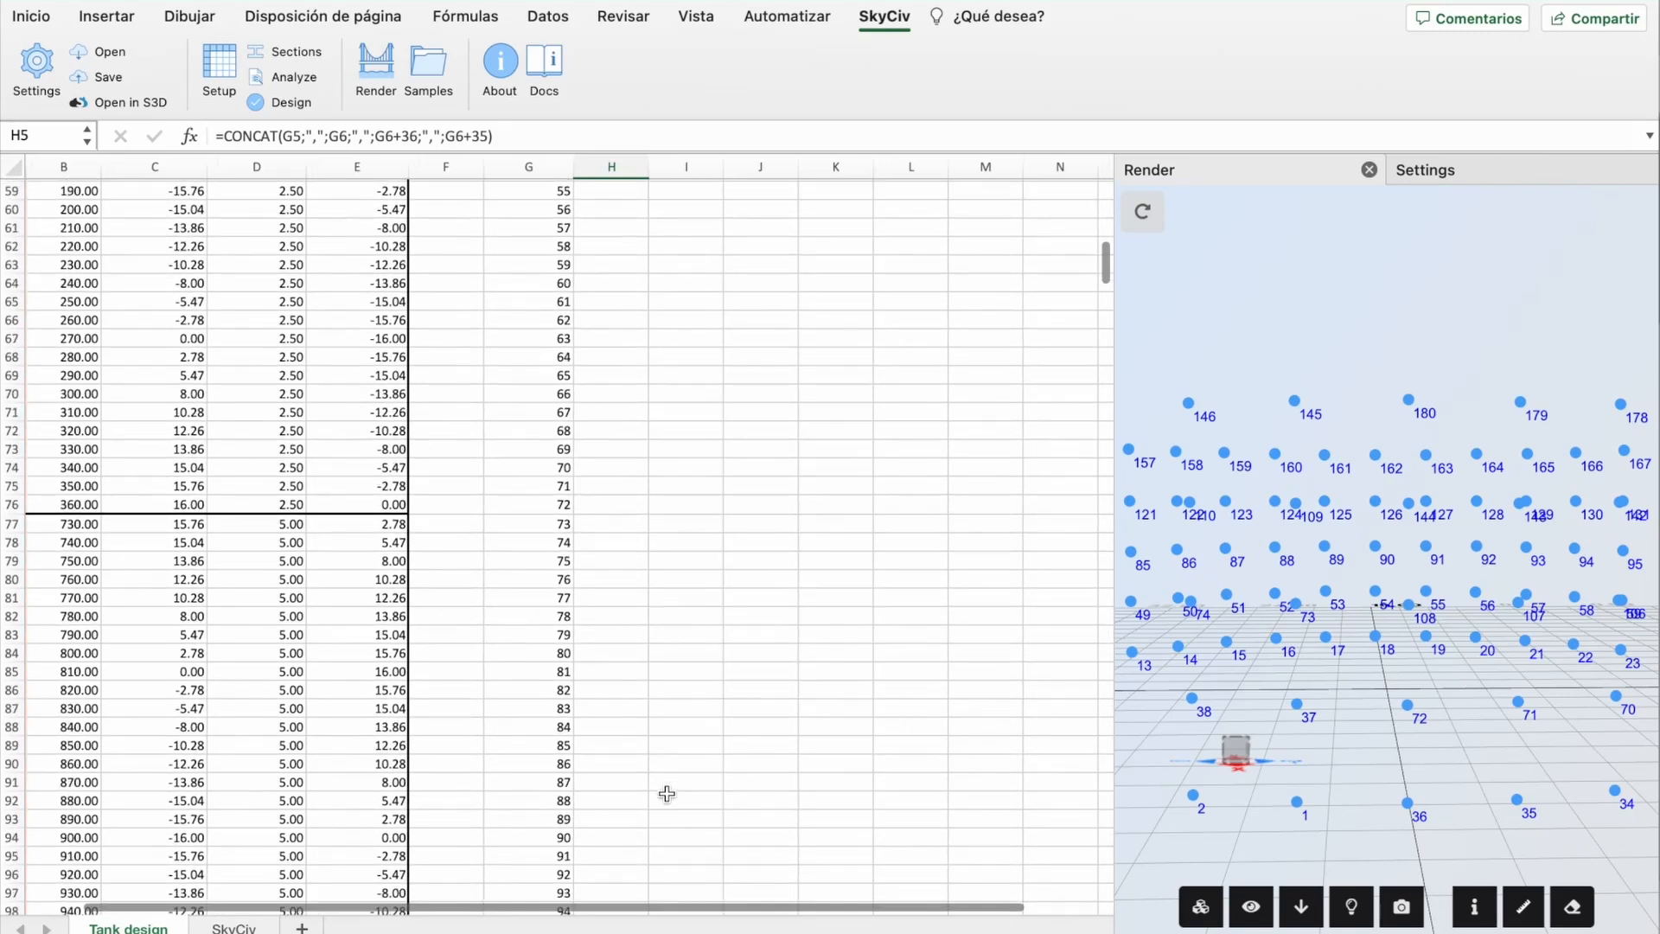
{"action": "scroll", "coordinate": [582, 737], "scroll_direction": "down", "scroll_amount": 9}
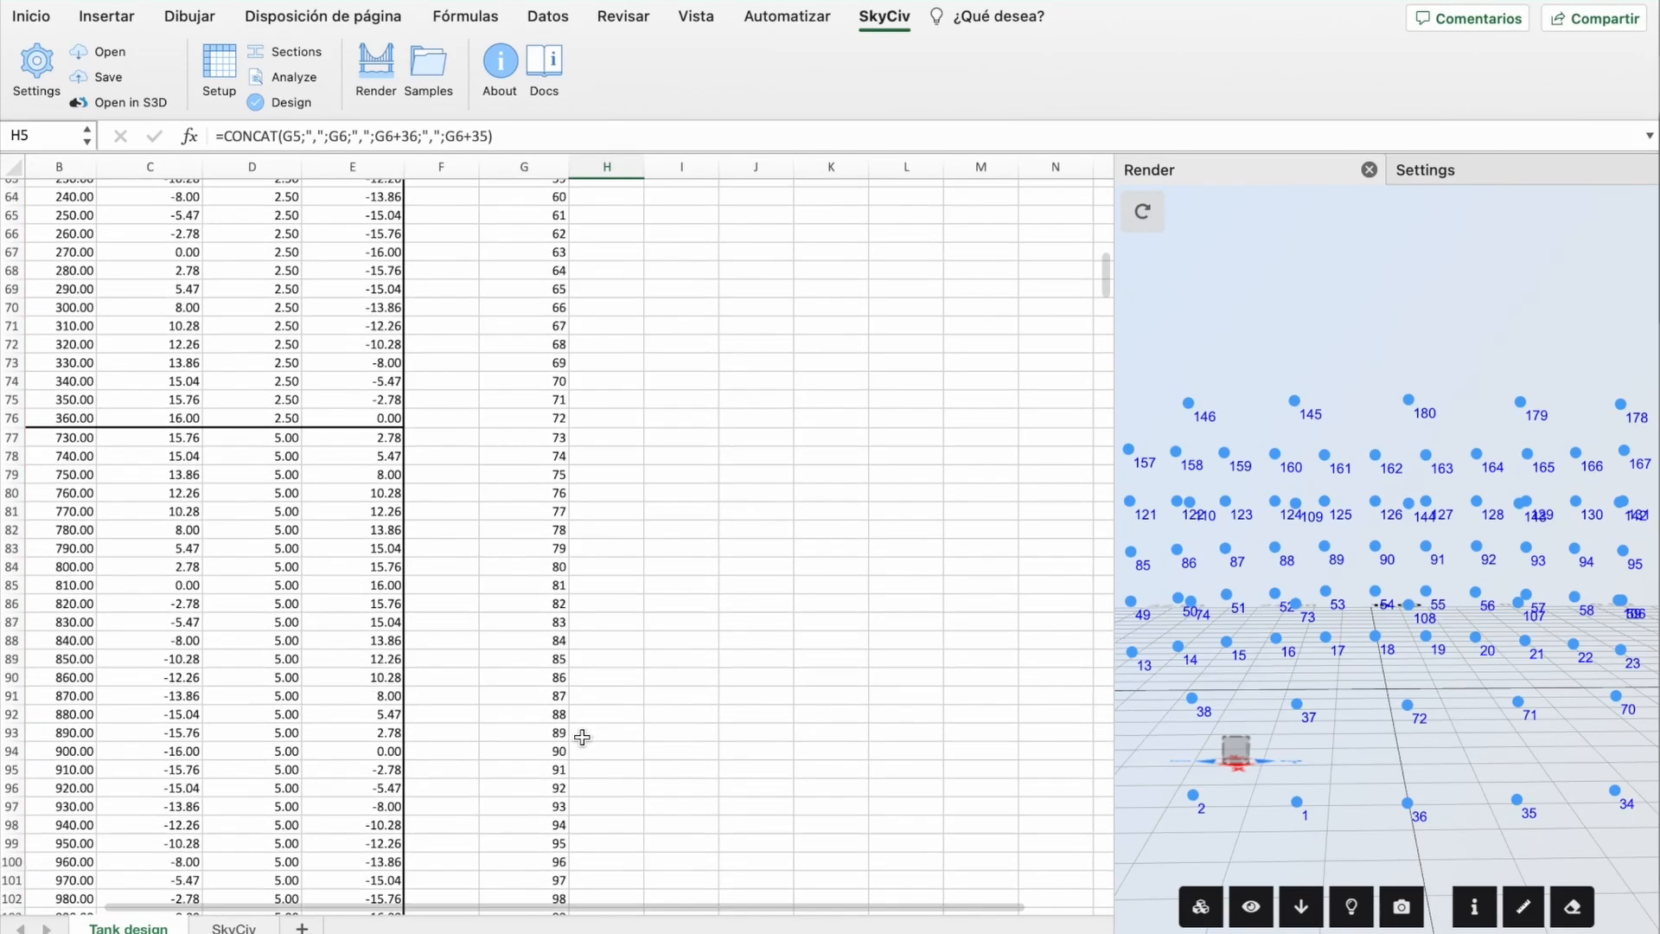
{"action": "scroll", "coordinate": [582, 737], "scroll_direction": "down", "scroll_amount": 14}
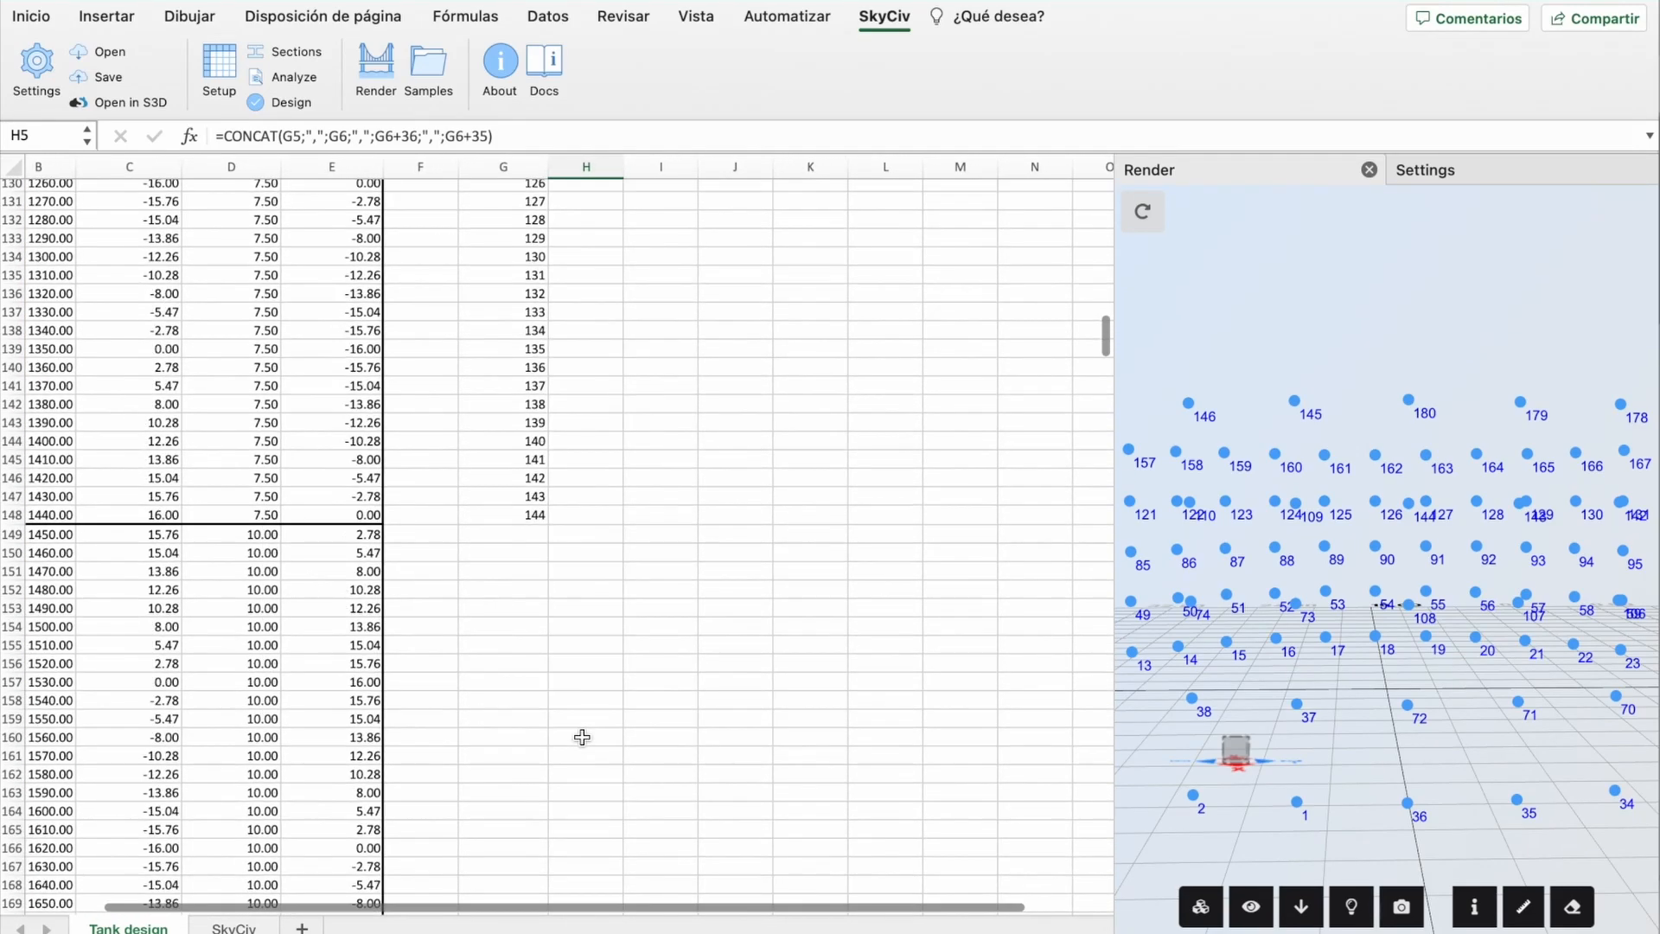
{"action": "scroll", "coordinate": [545, 540], "scroll_direction": "up", "scroll_amount": 20}
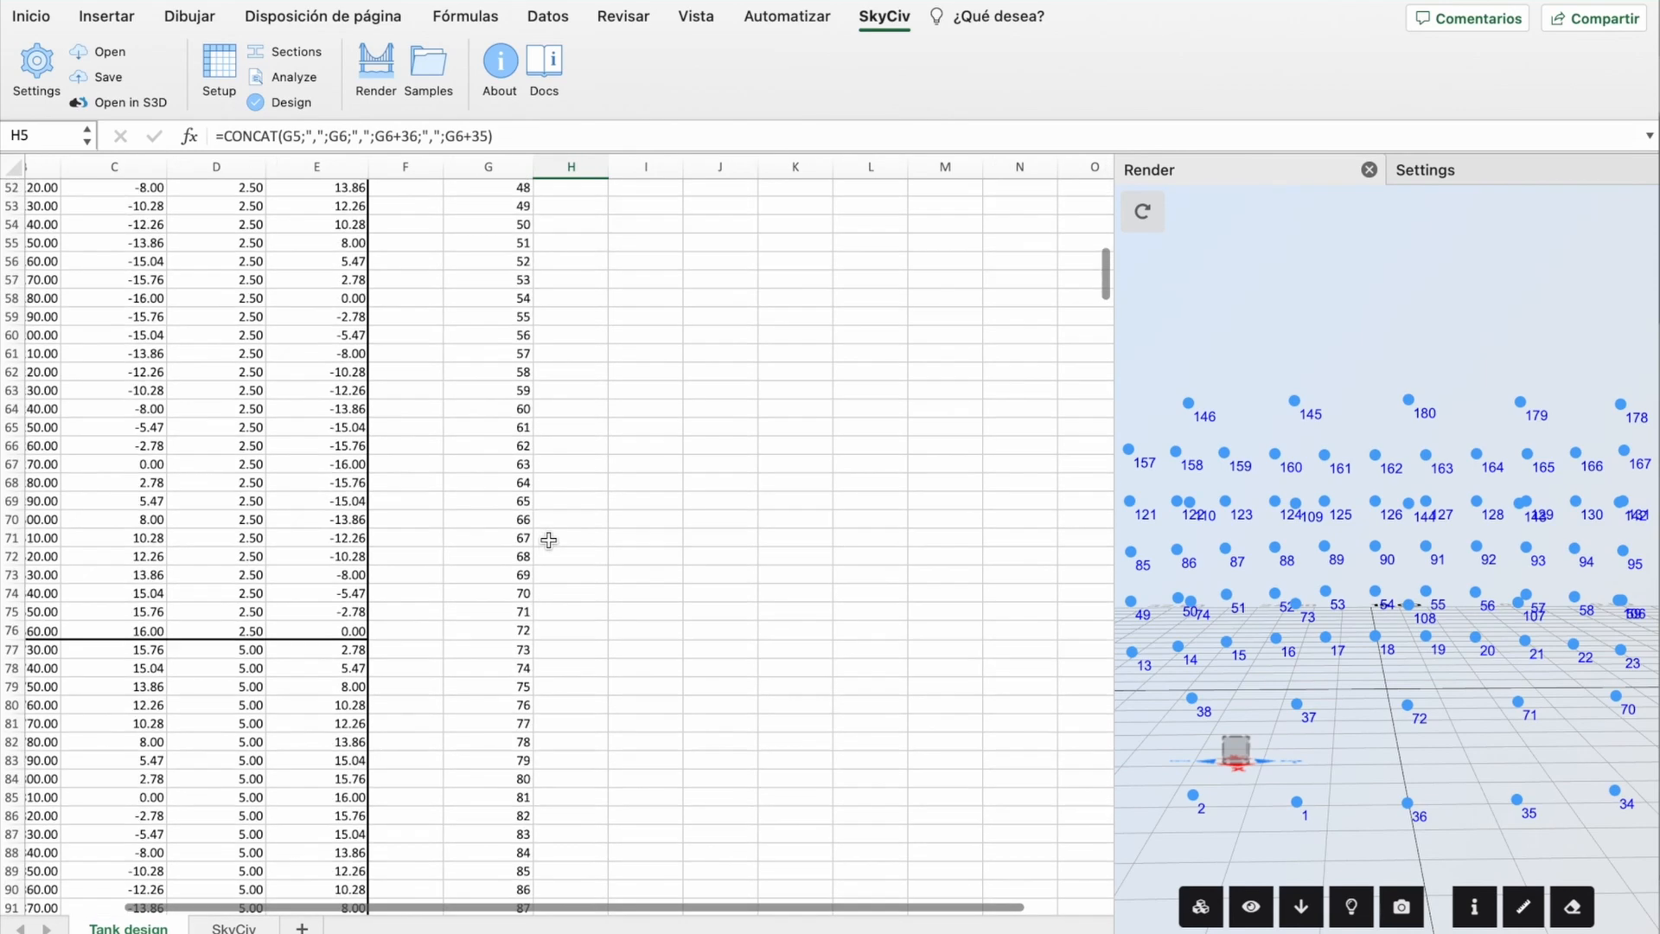
{"action": "left_click_drag", "start_coordinate": [618, 361], "coordinate": [586, 855]}
{"action": "left_click", "coordinate": [754, 724]}
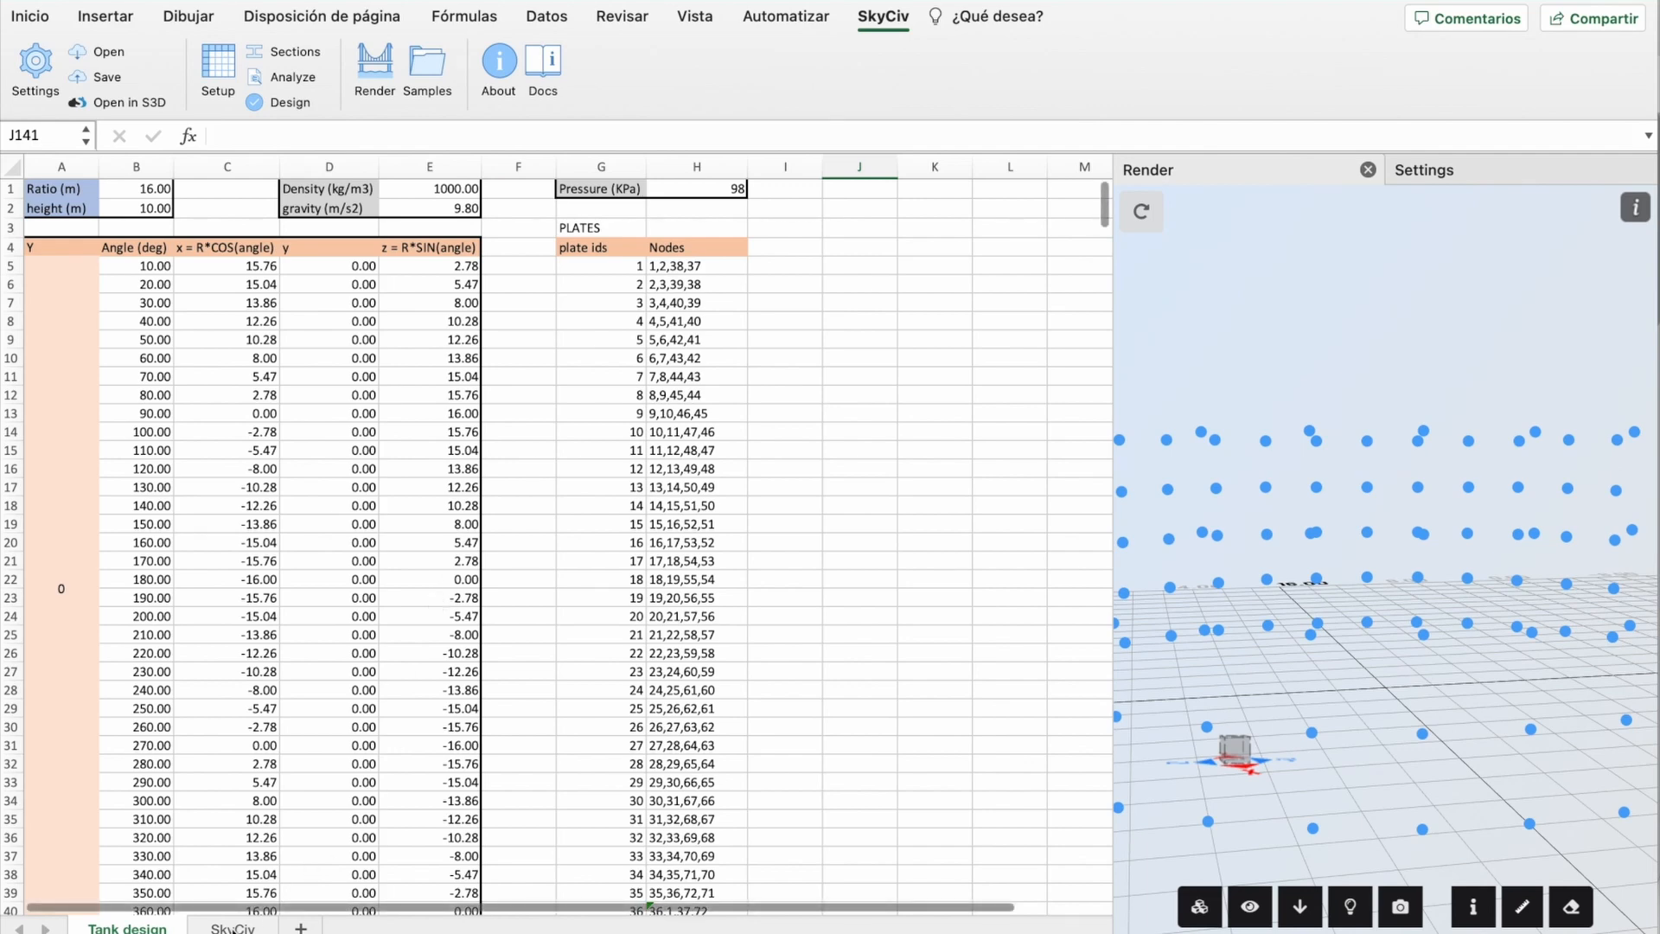
Step: On the SkyCiv sheet, collapse the Materials columns and expand the Plates table
{"action": "left_click", "coordinate": [234, 927]}
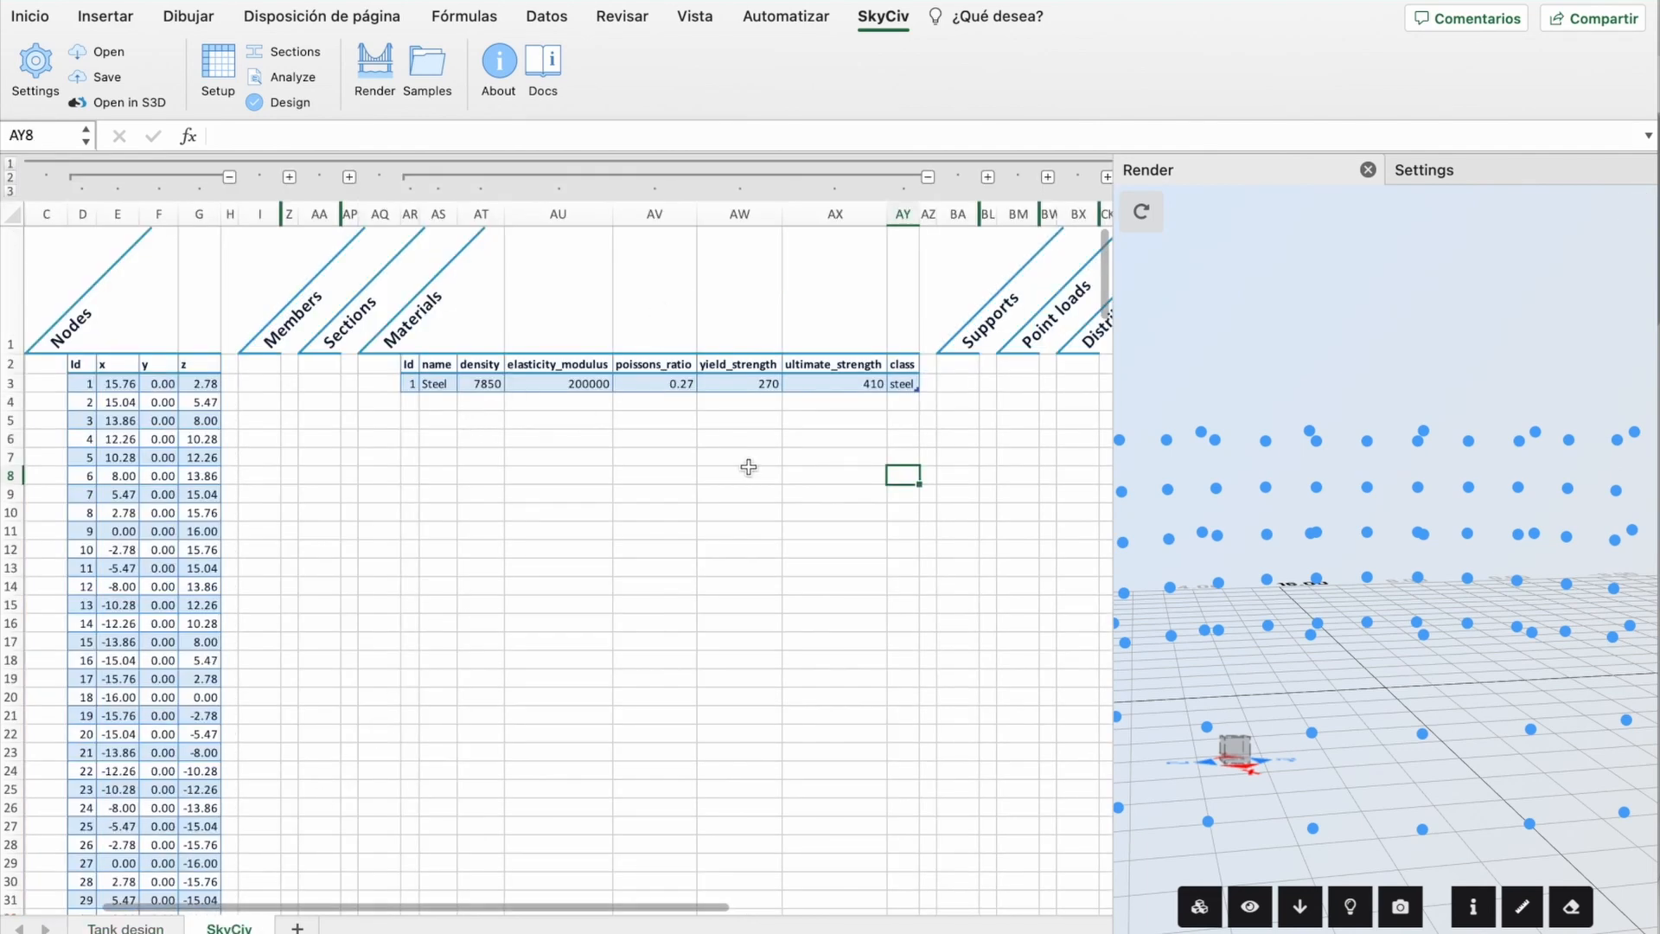
{"action": "scroll", "coordinate": [941, 382], "scroll_direction": "right", "scroll_amount": 1}
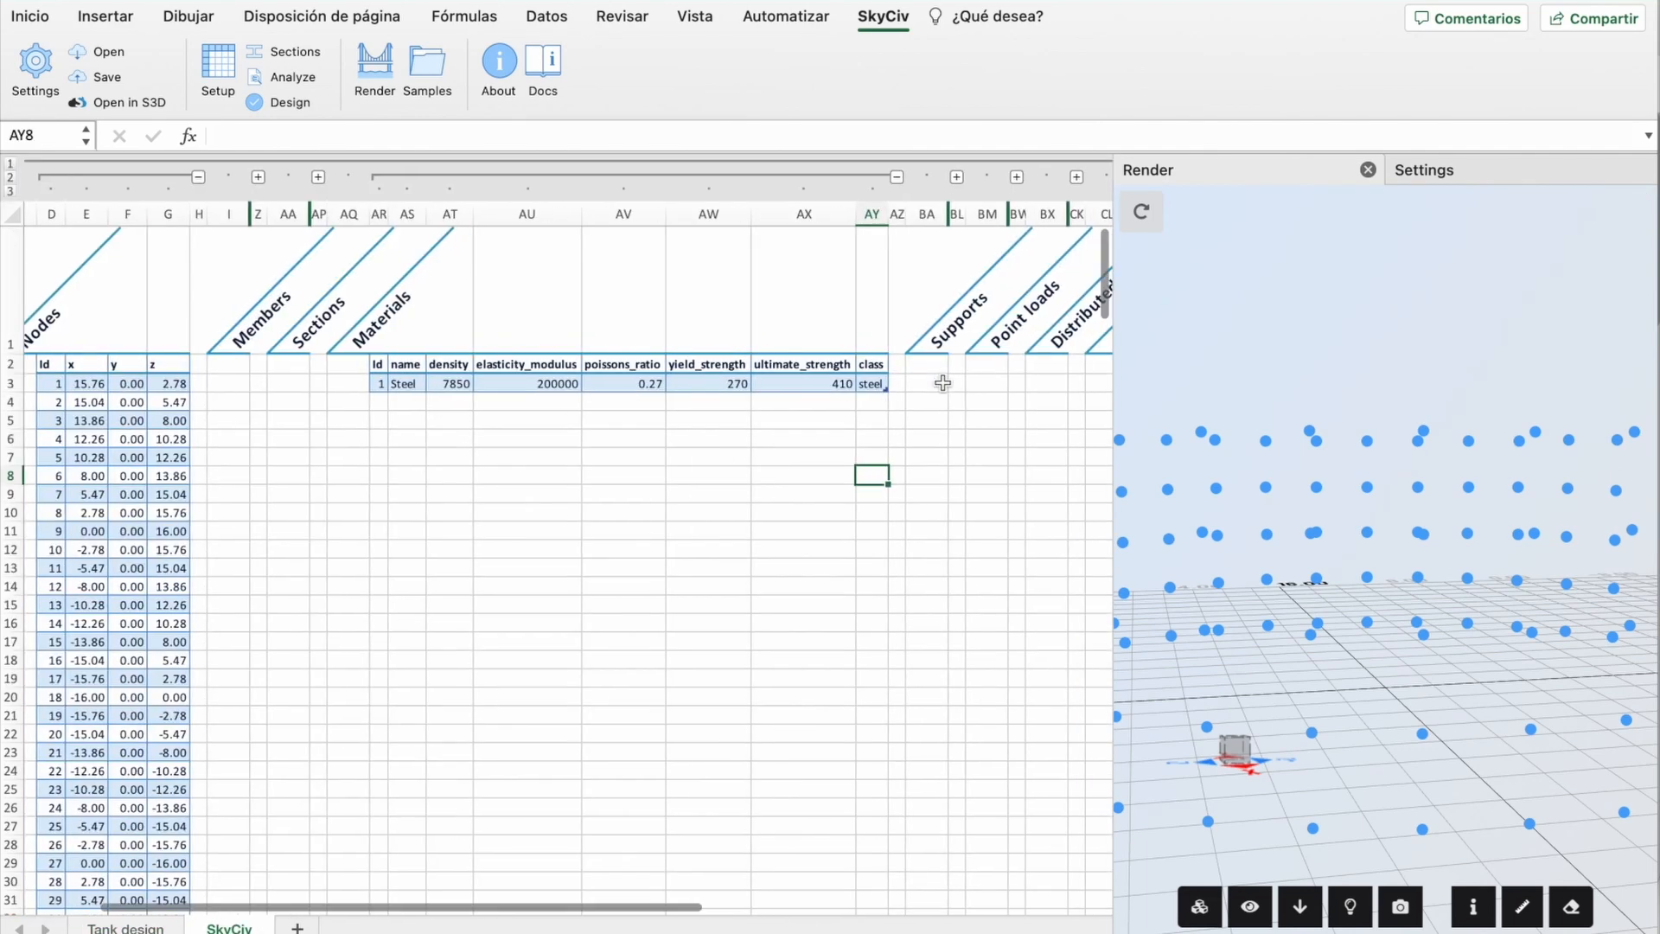
{"action": "left_click", "coordinate": [896, 177]}
{"action": "scroll", "coordinate": [611, 377], "scroll_direction": "right", "scroll_amount": 1}
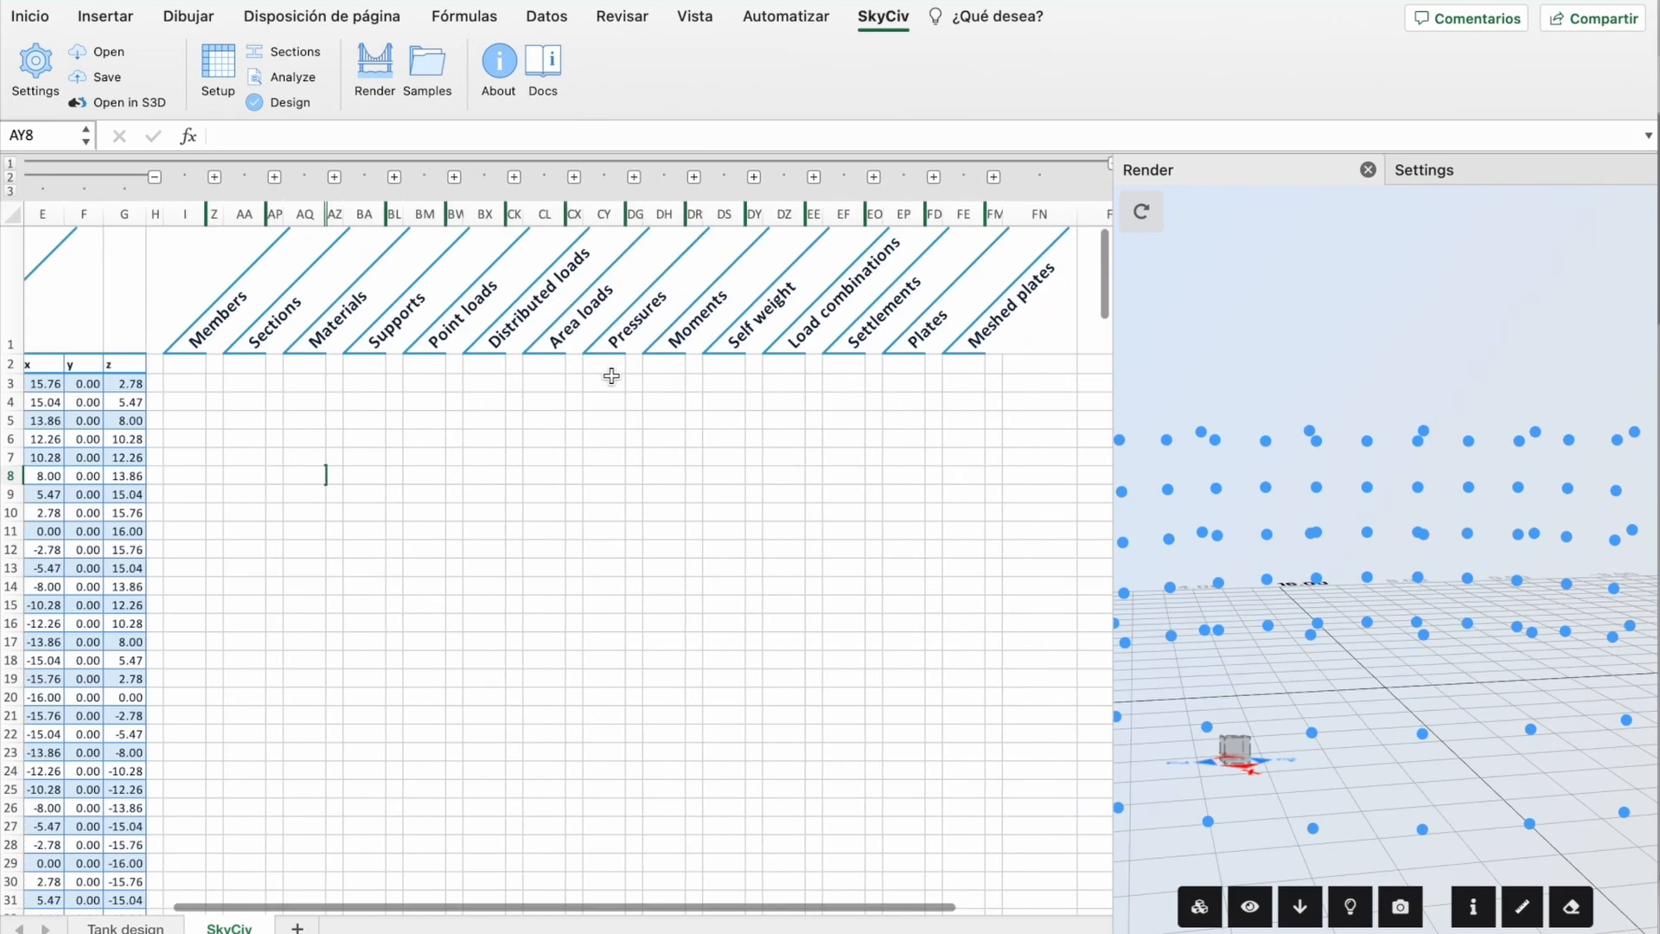
{"action": "scroll", "coordinate": [611, 377], "scroll_direction": "right", "scroll_amount": 1}
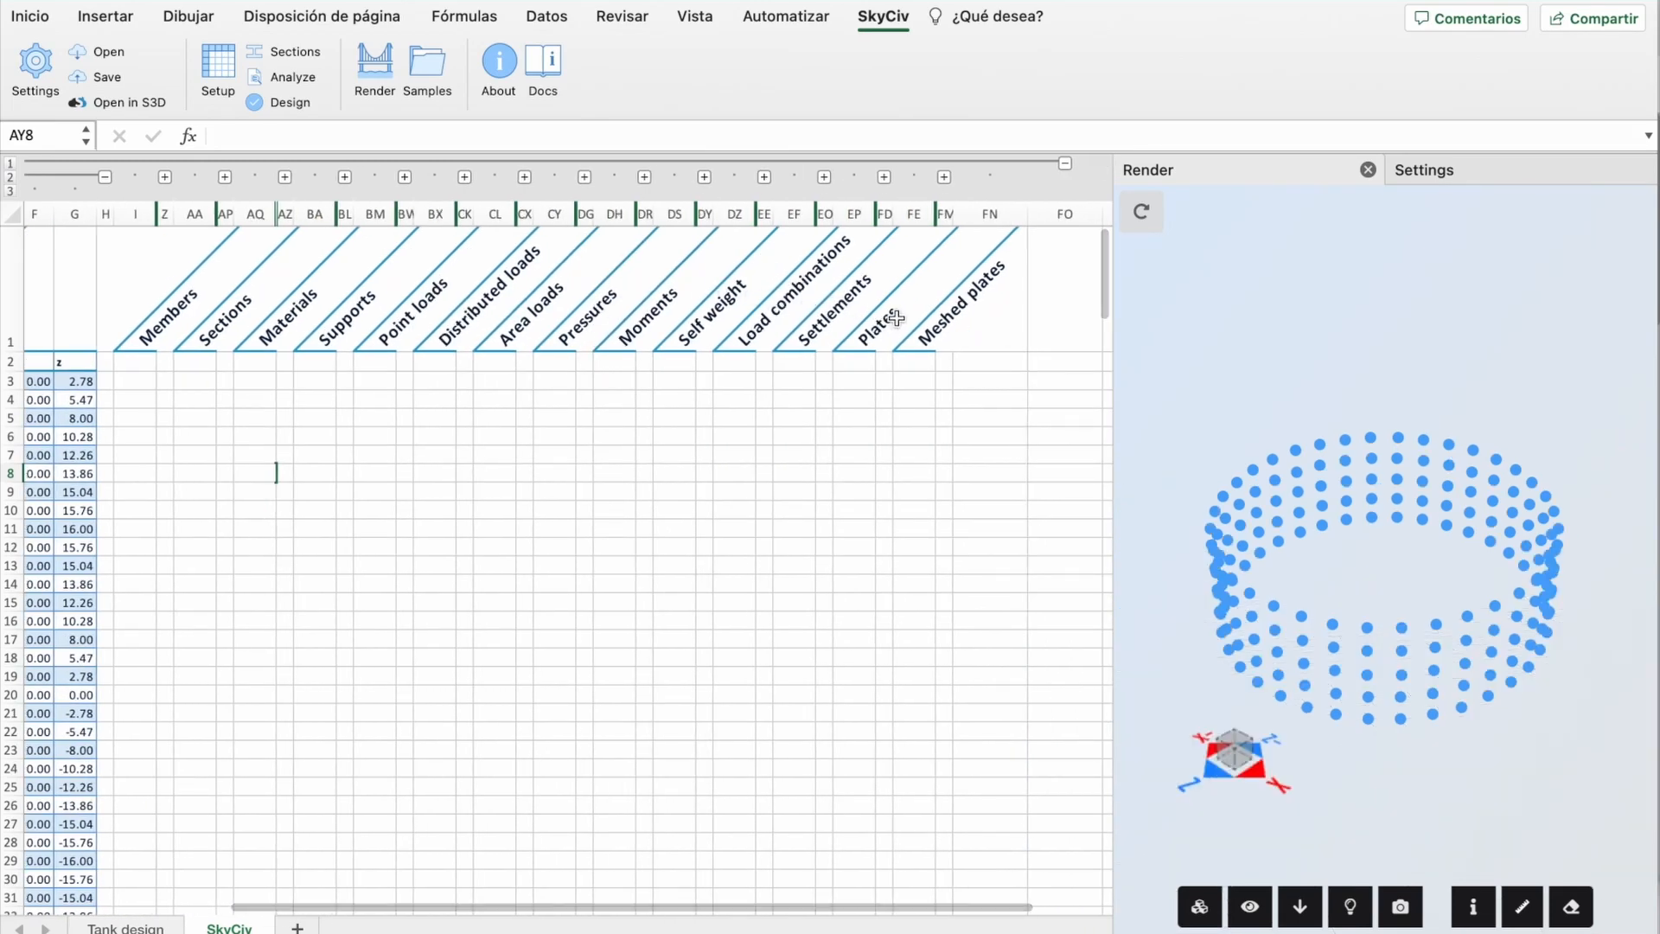
{"action": "left_click", "coordinate": [884, 177]}
{"action": "scroll", "coordinate": [521, 513], "scroll_direction": "right", "scroll_amount": 5}
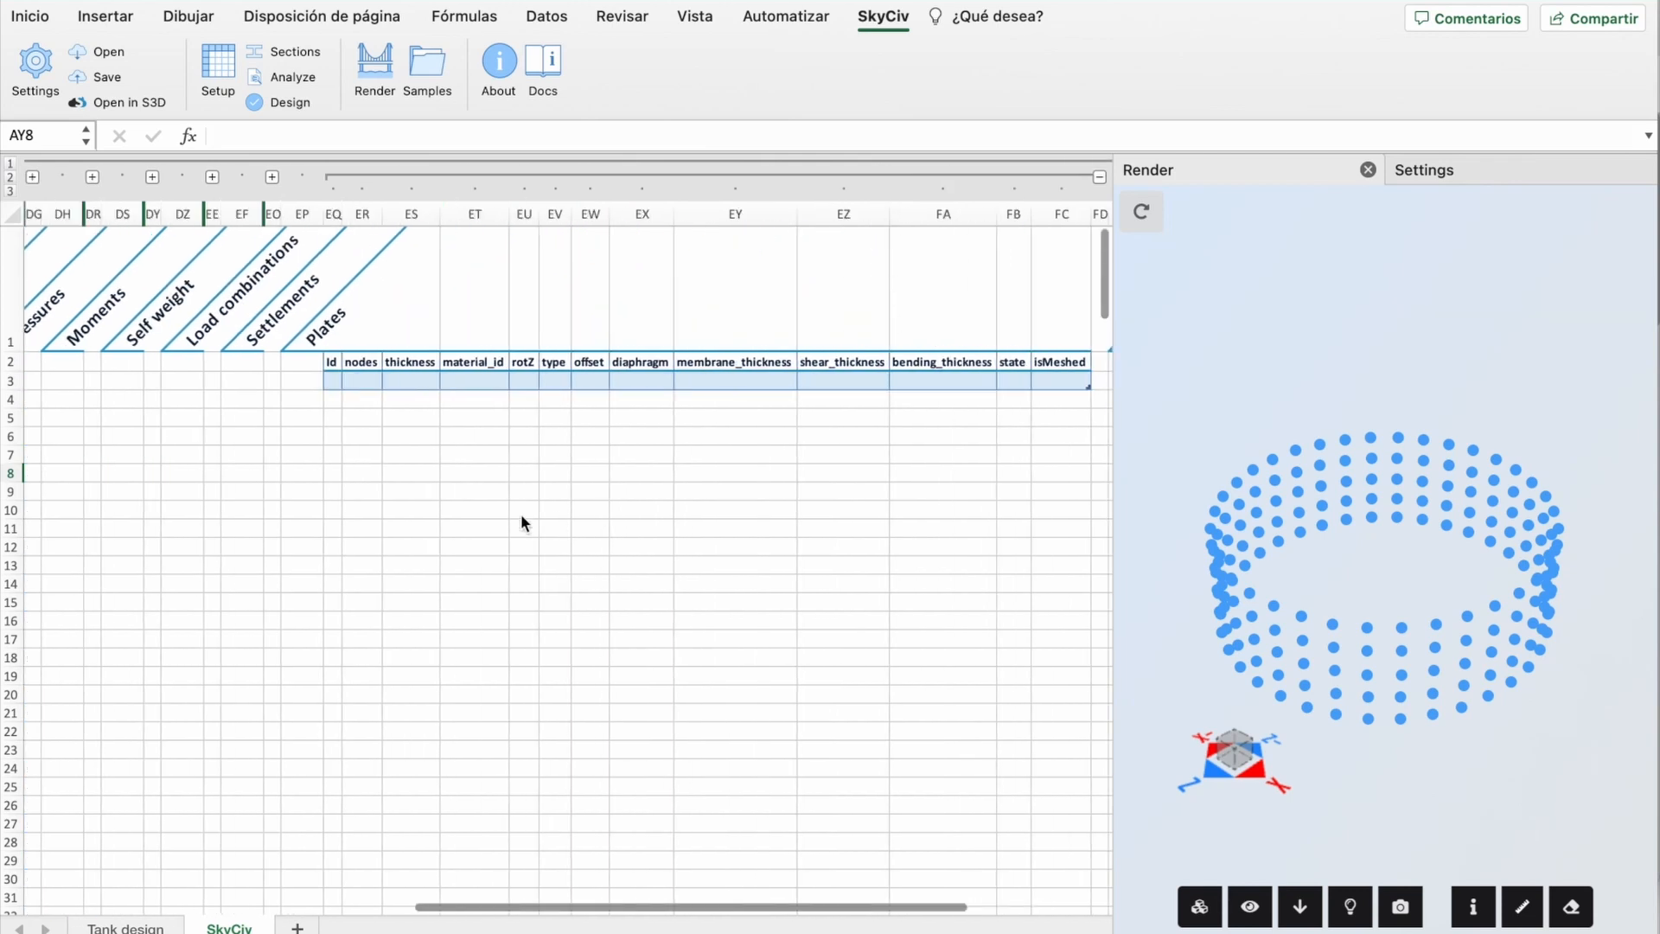
Step: Link the first plate's Id in EQ3 to ='Tank design'!G5 and fill it into nodes
{"action": "left_click", "coordinate": [250, 383]}
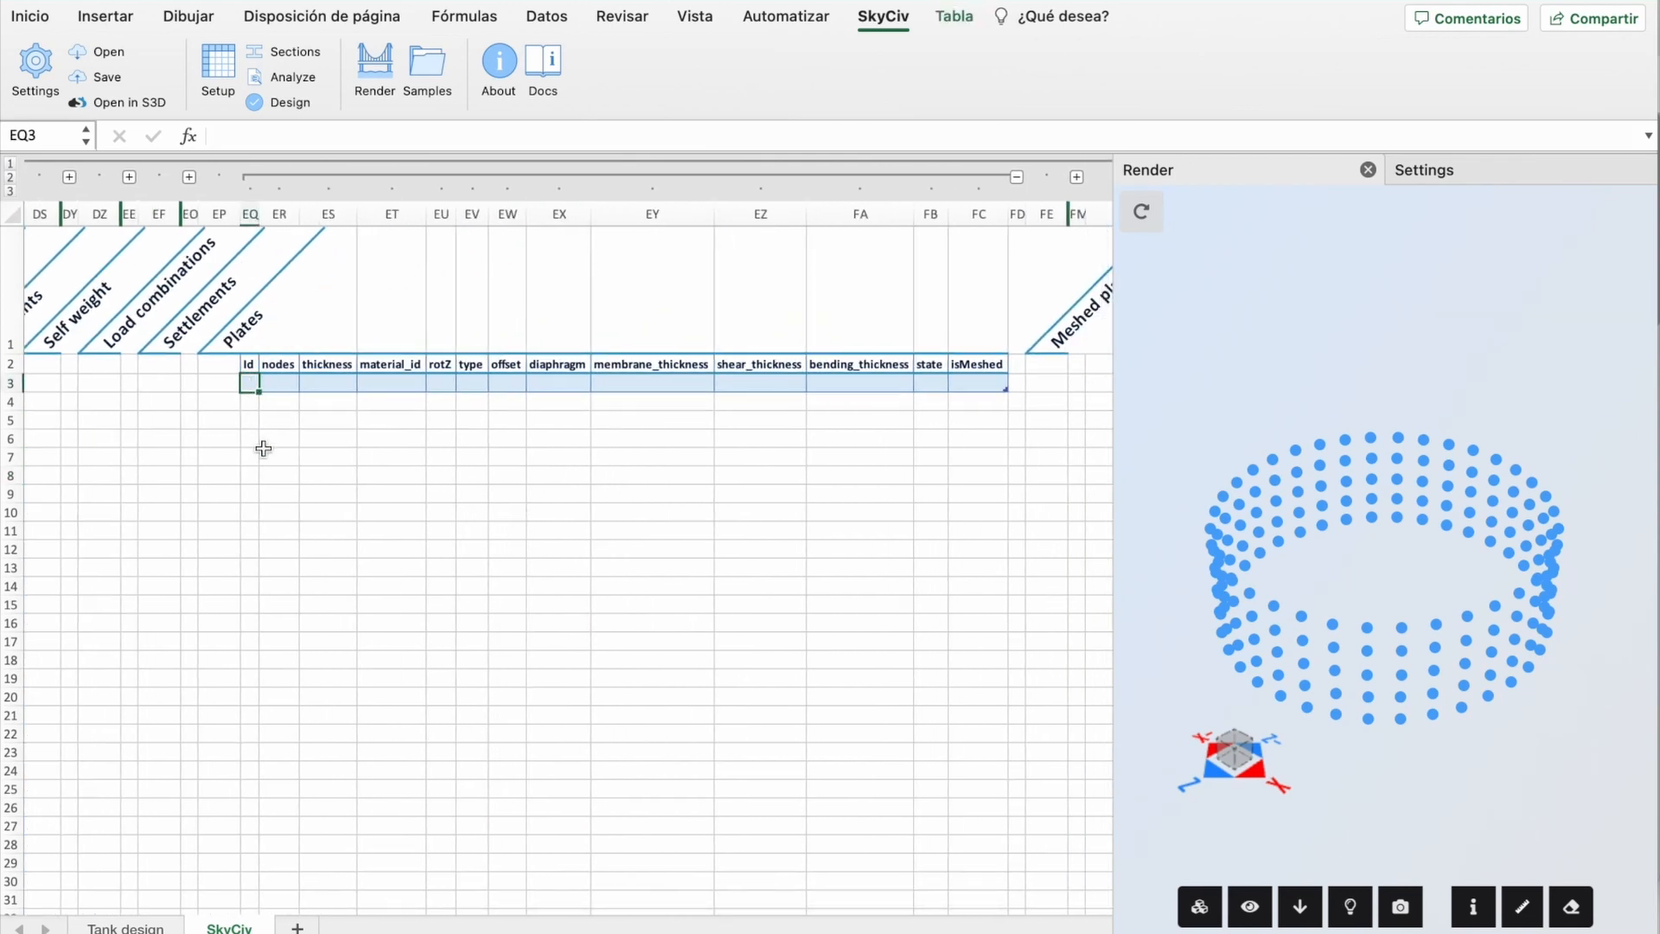
{"action": "type", "text": "="}
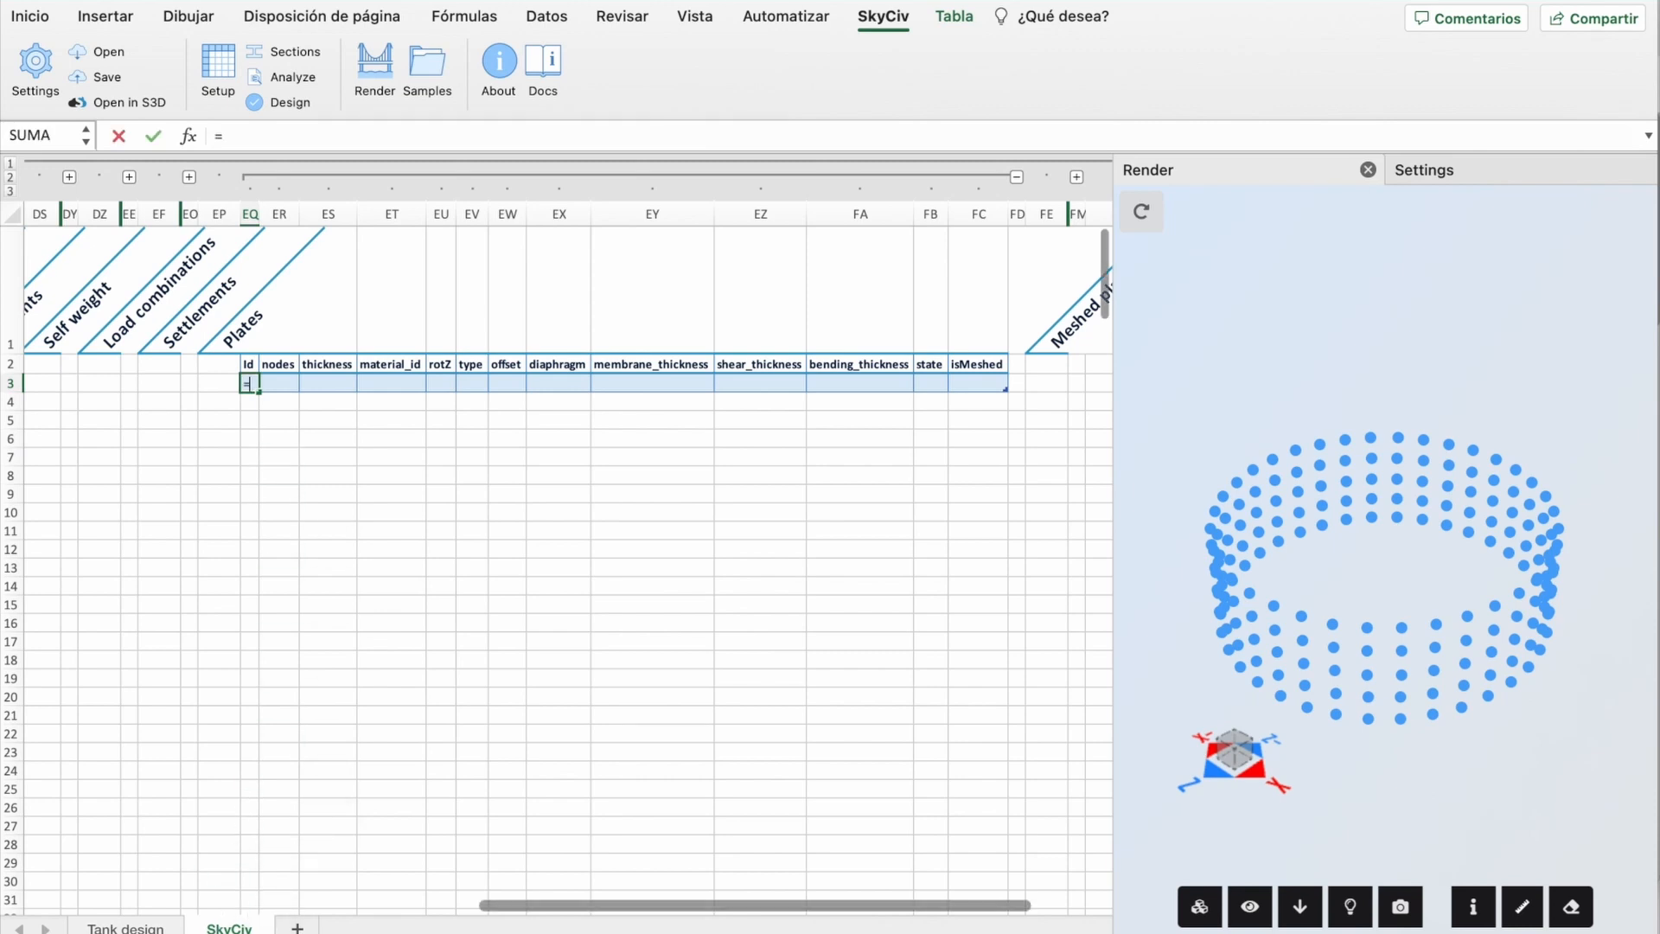
{"action": "left_click", "coordinate": [130, 928]}
{"action": "left_click", "coordinate": [608, 270]}
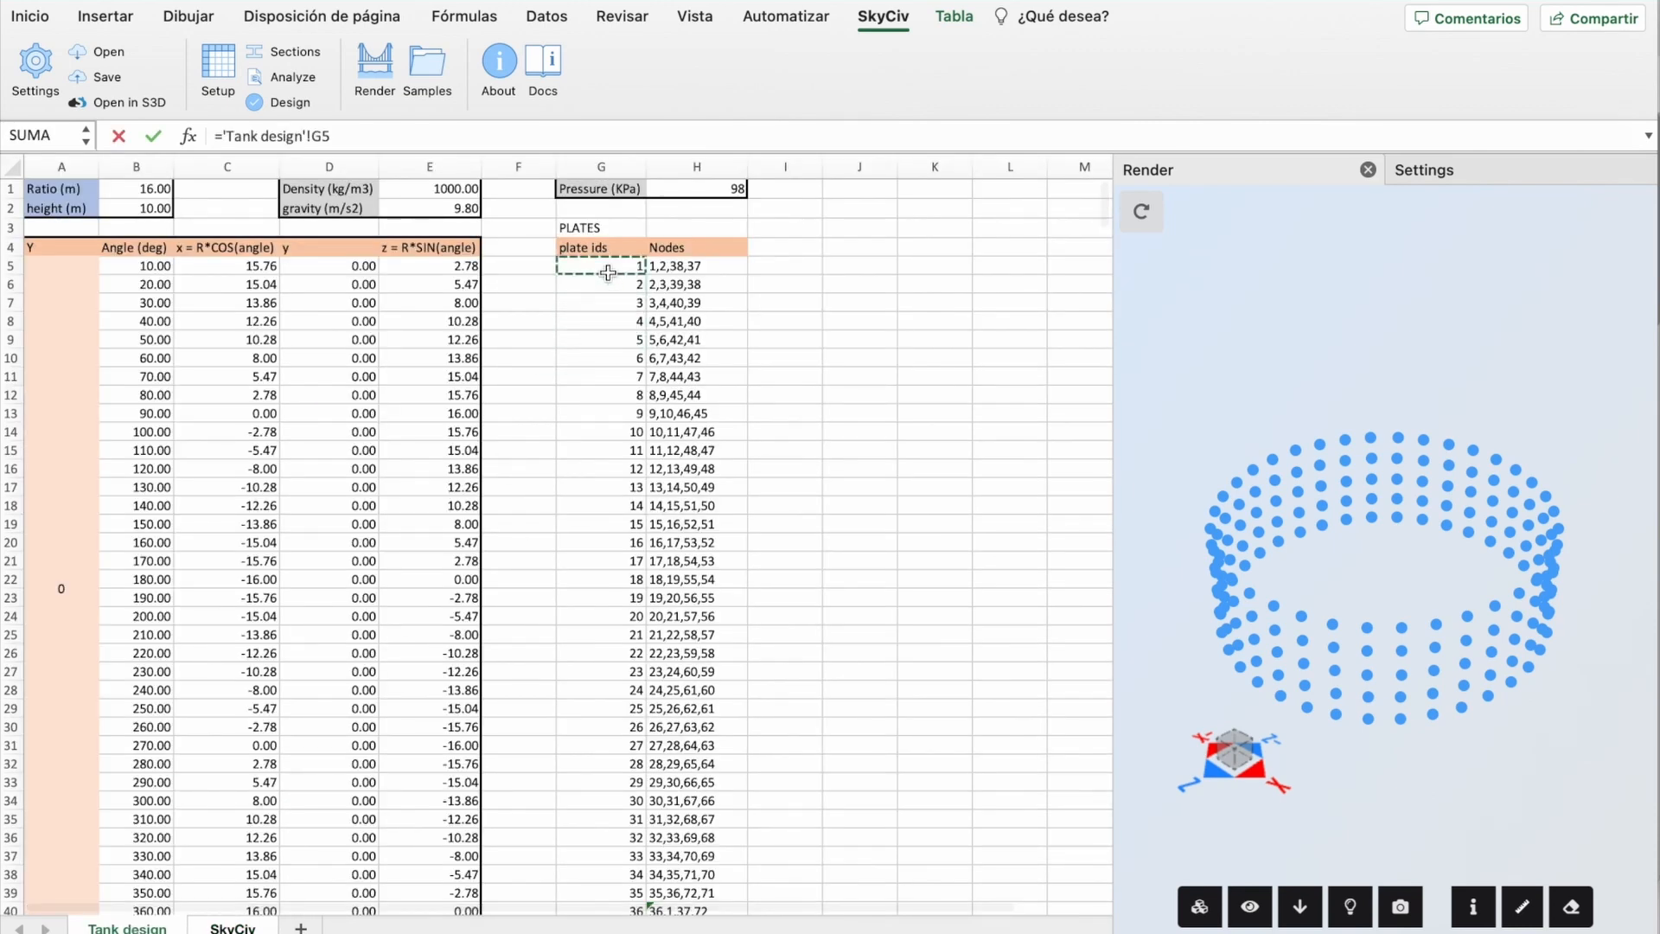
{"action": "key", "text": "Return"}
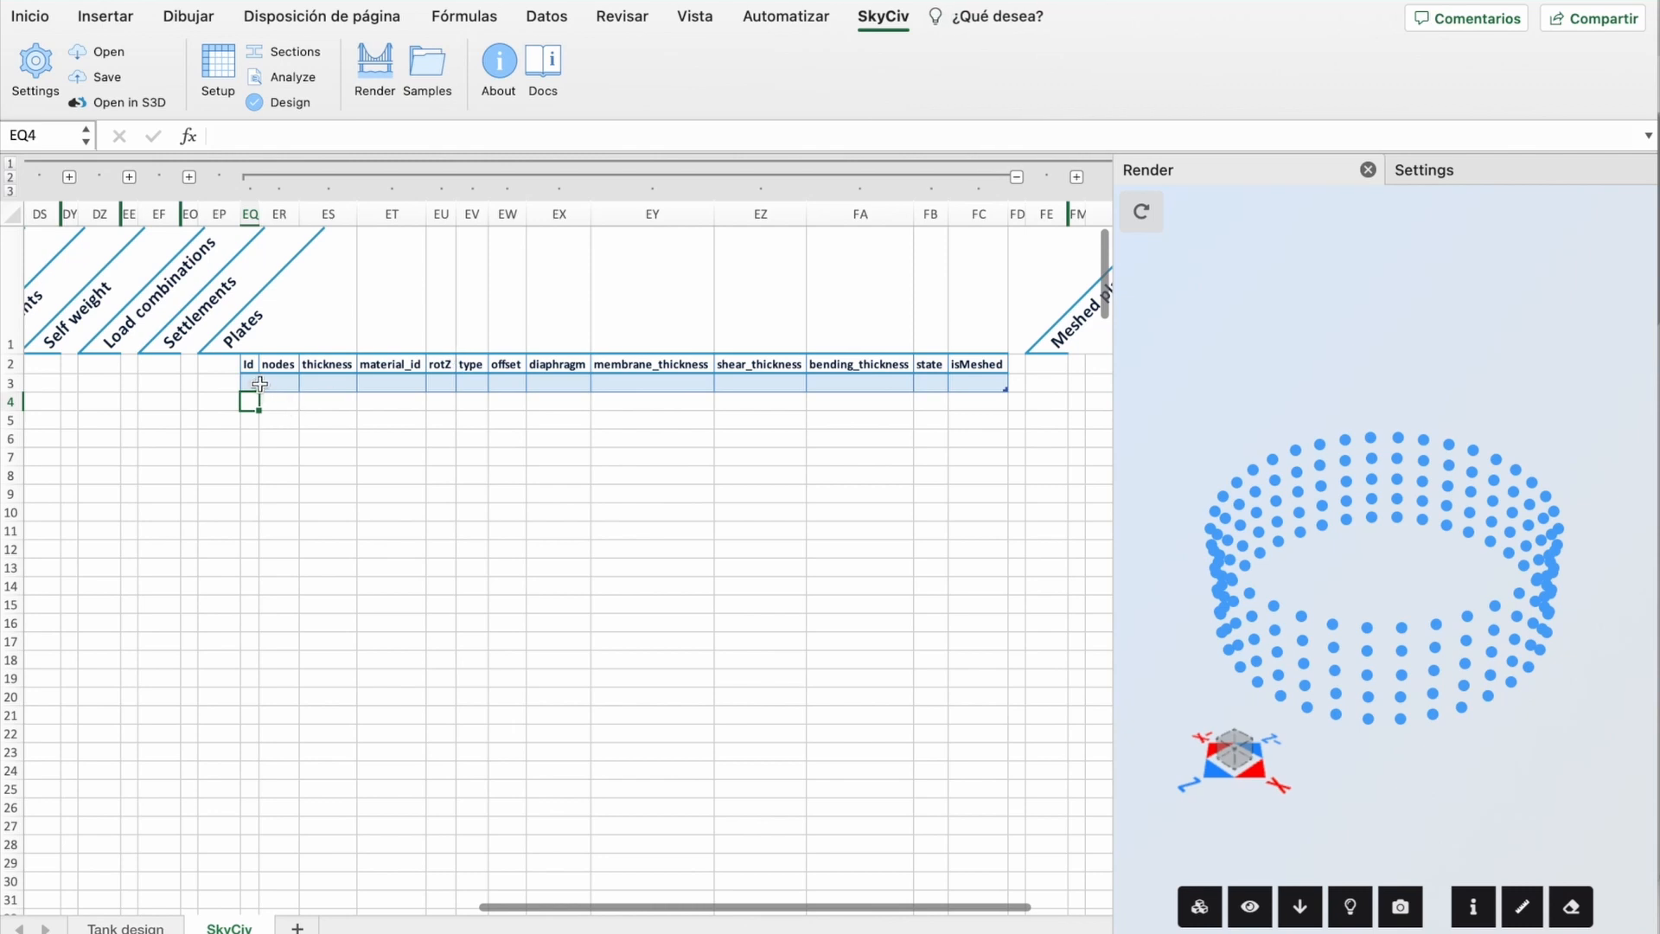
{"action": "left_click", "coordinate": [252, 384]}
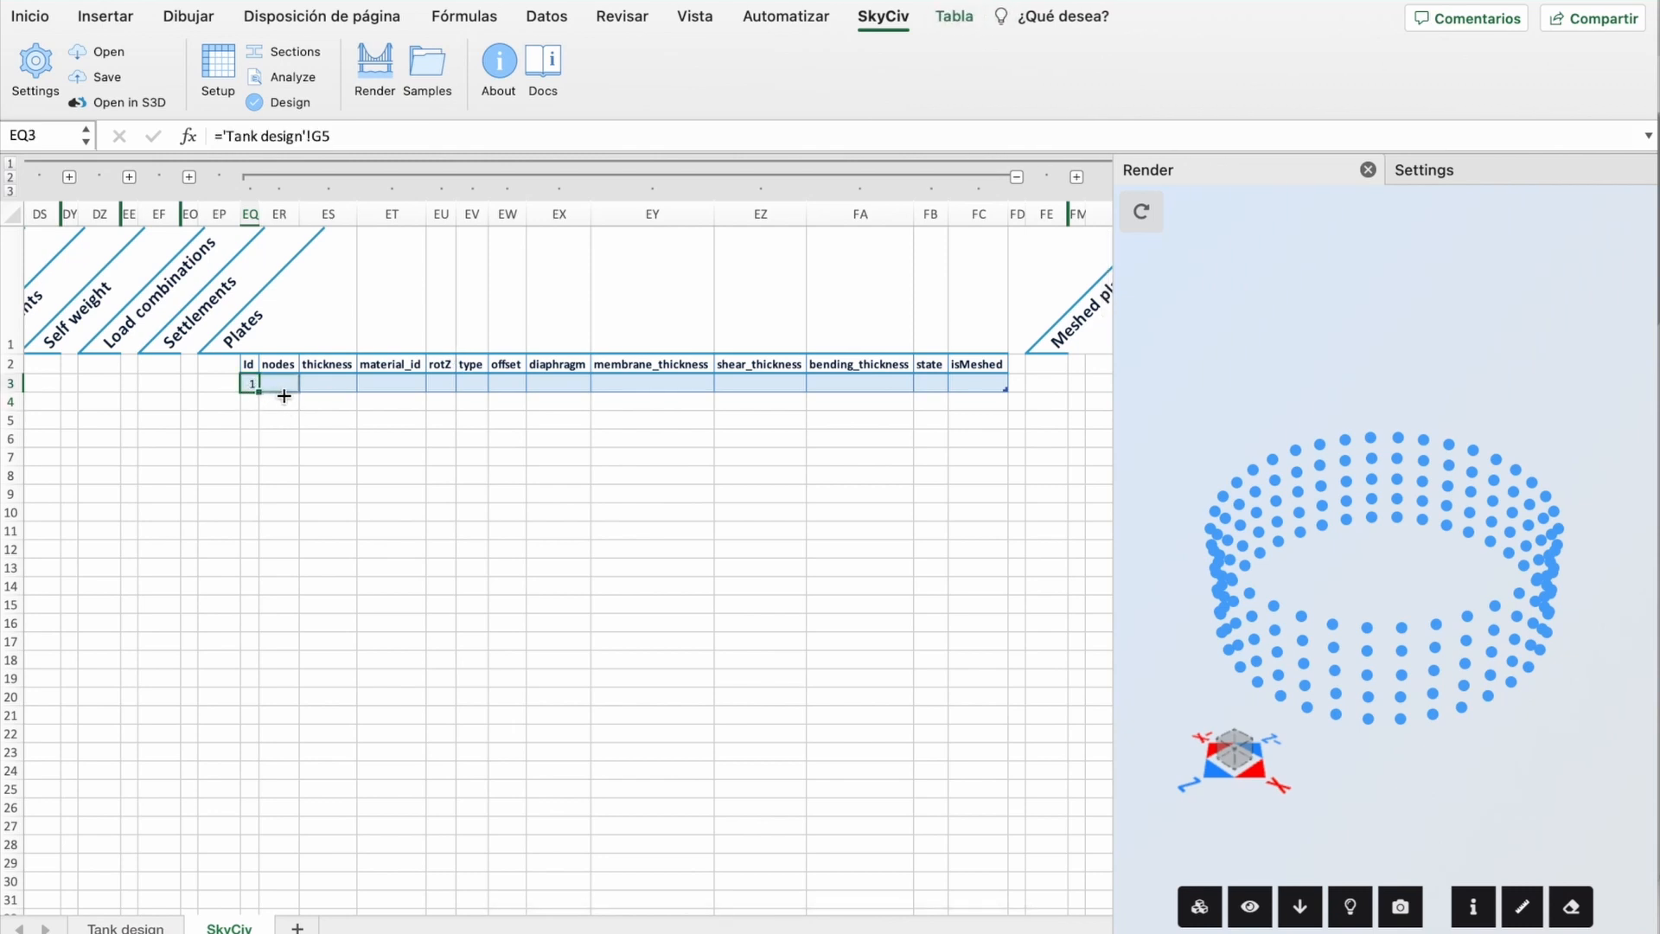
{"action": "left_click_drag", "start_coordinate": [286, 396], "coordinate": [288, 396]}
Step: Give plate 1 thickness 5 and material_id 1
{"action": "left_click", "coordinate": [341, 389]}
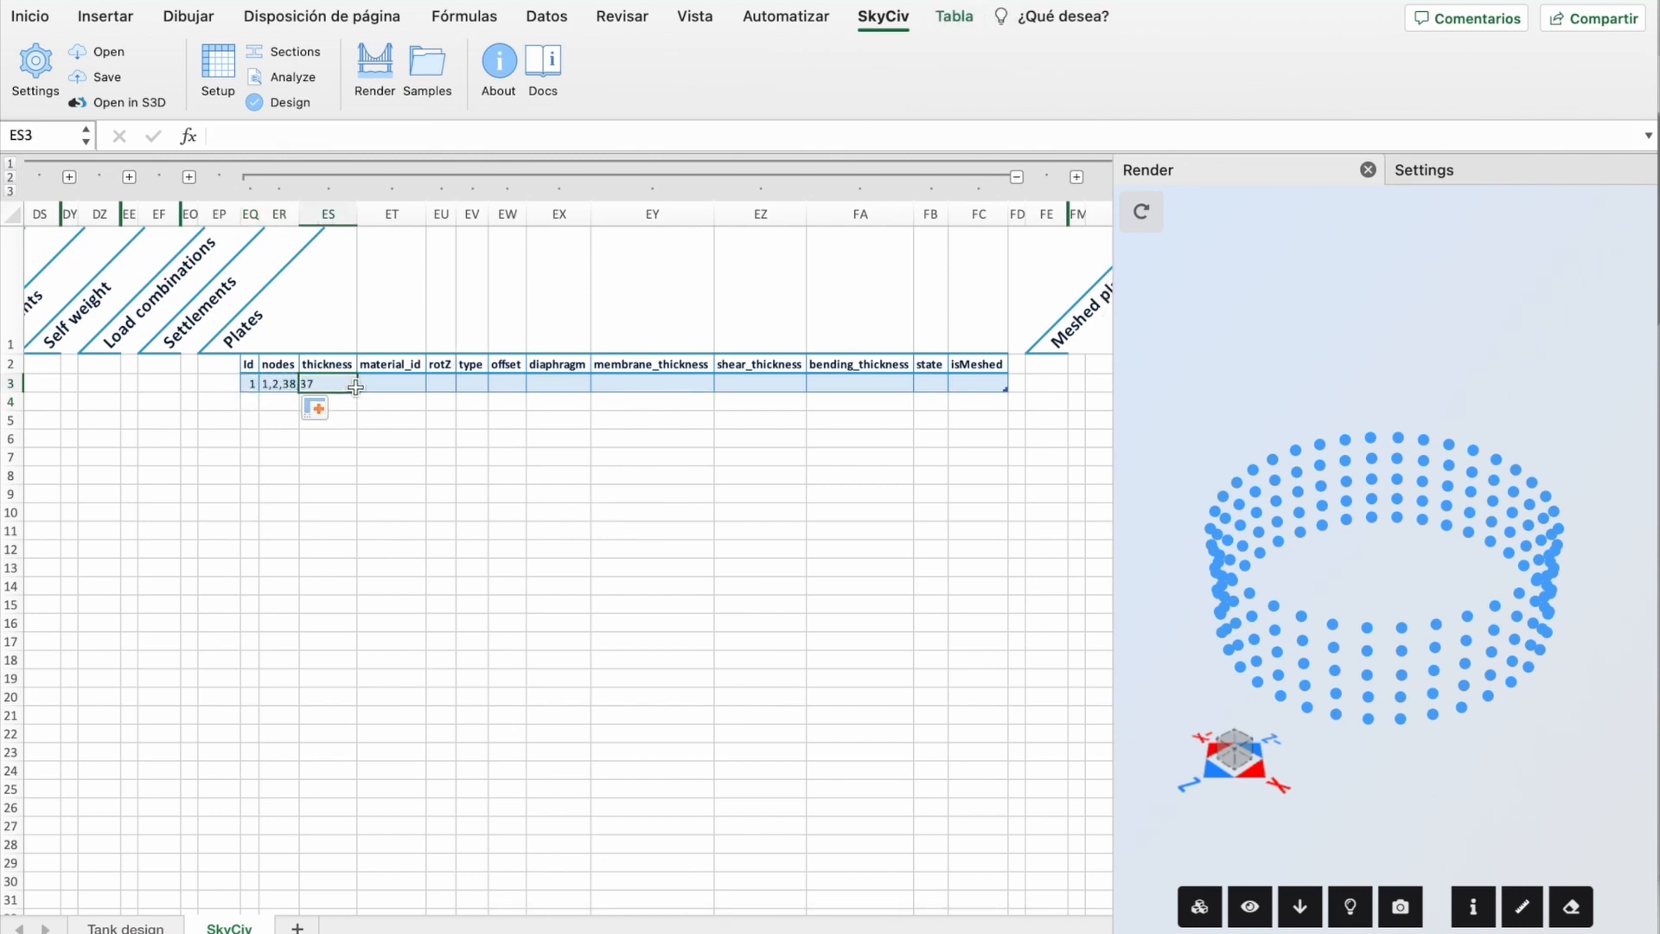
{"action": "type", "text": "5"}
{"action": "left_click", "coordinate": [401, 386]}
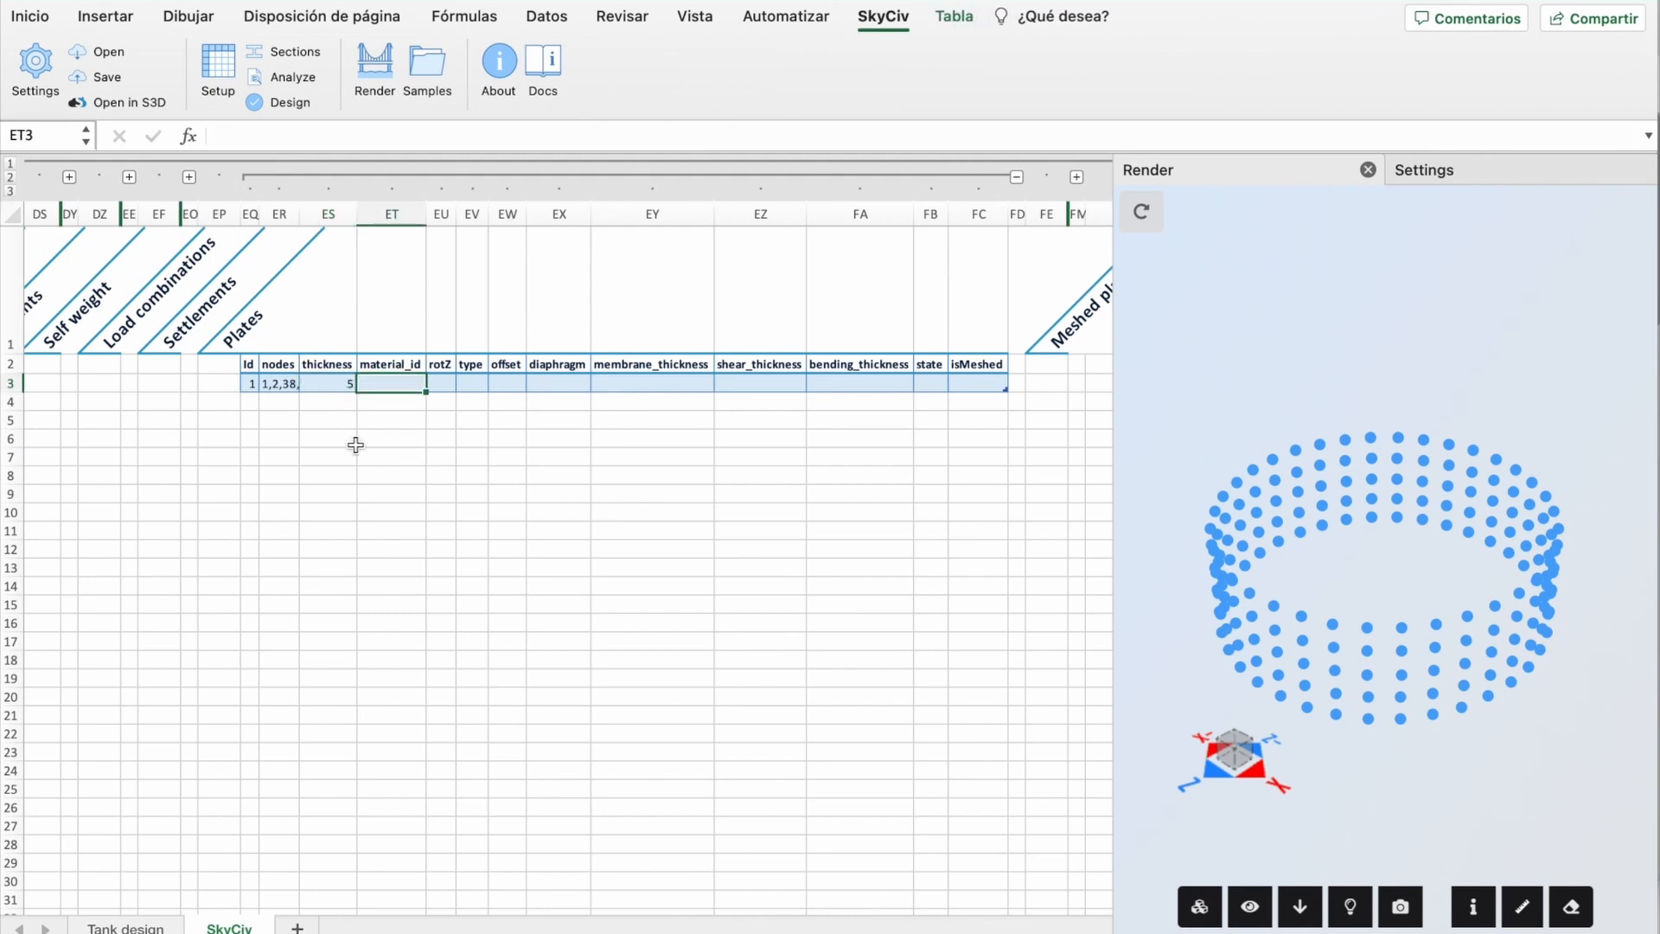
{"action": "scroll", "coordinate": [355, 444], "scroll_direction": "left", "scroll_amount": 15}
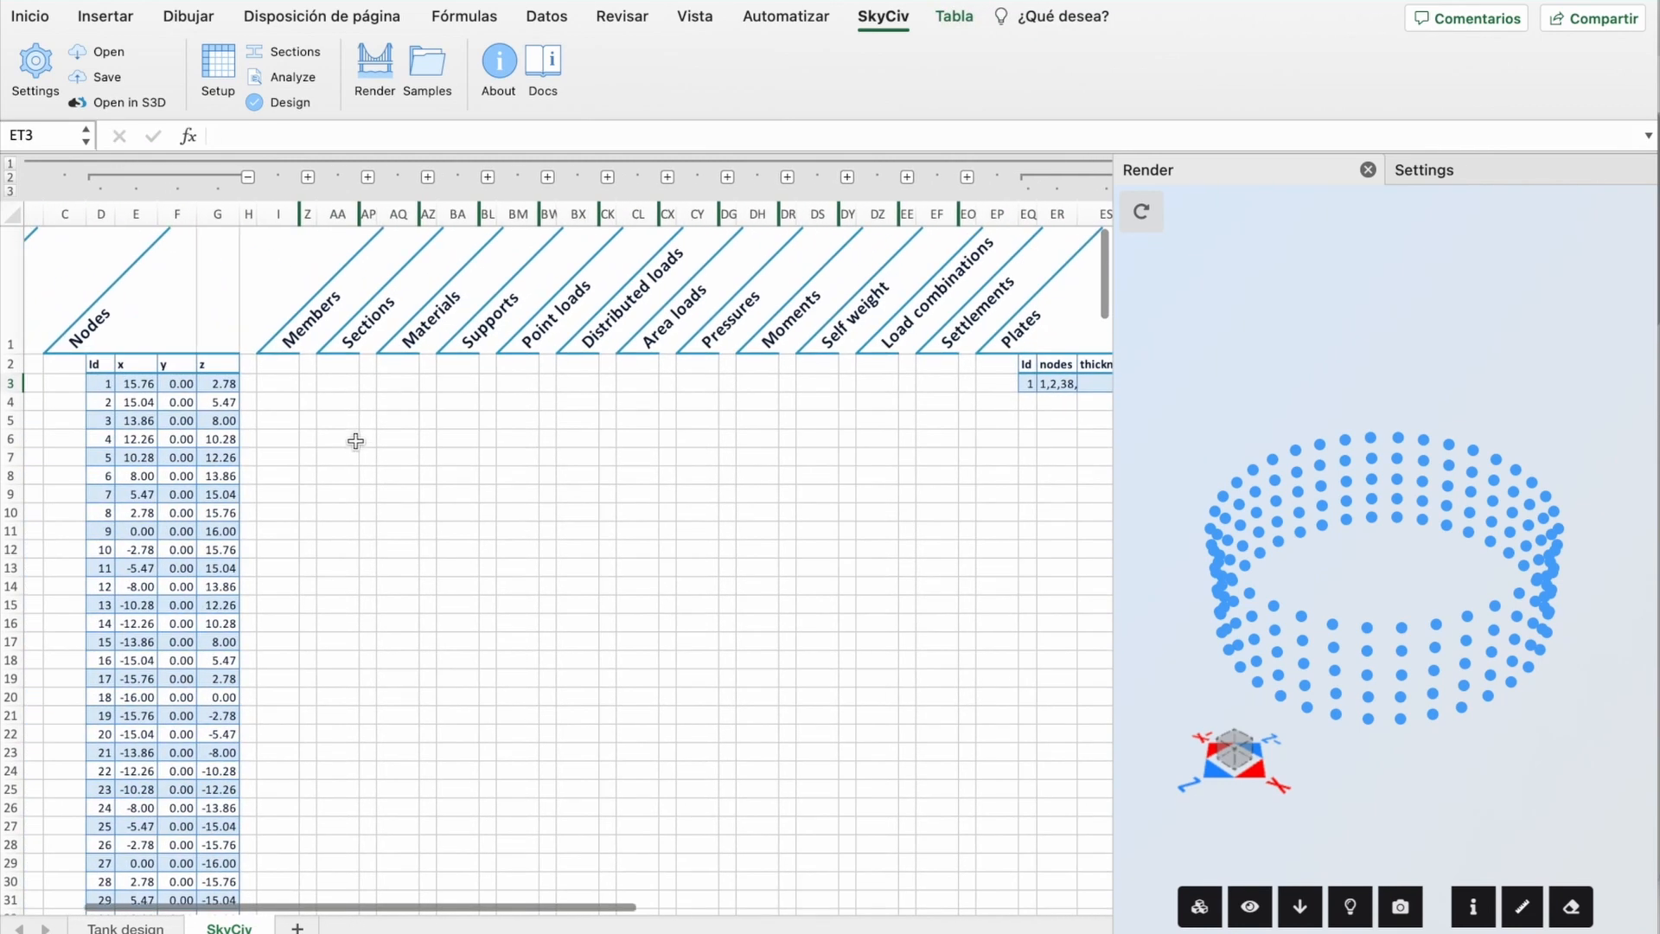
{"action": "left_click", "coordinate": [427, 177]}
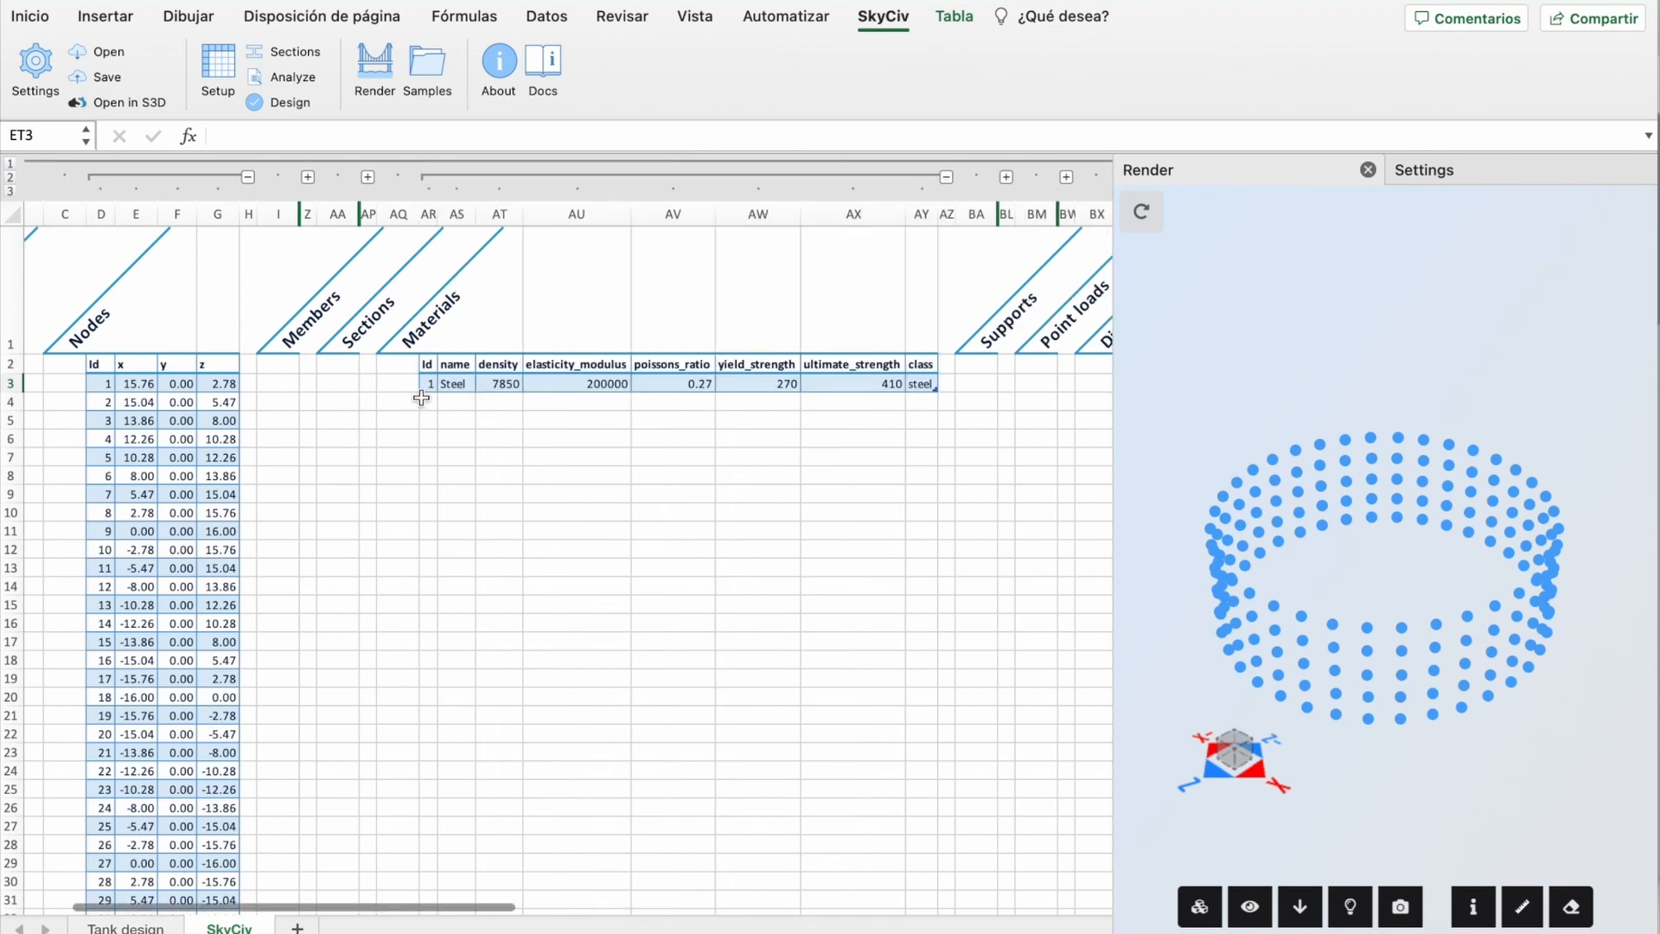
{"action": "left_click", "coordinate": [944, 175]}
{"action": "scroll", "coordinate": [974, 459], "scroll_direction": "right", "scroll_amount": 10}
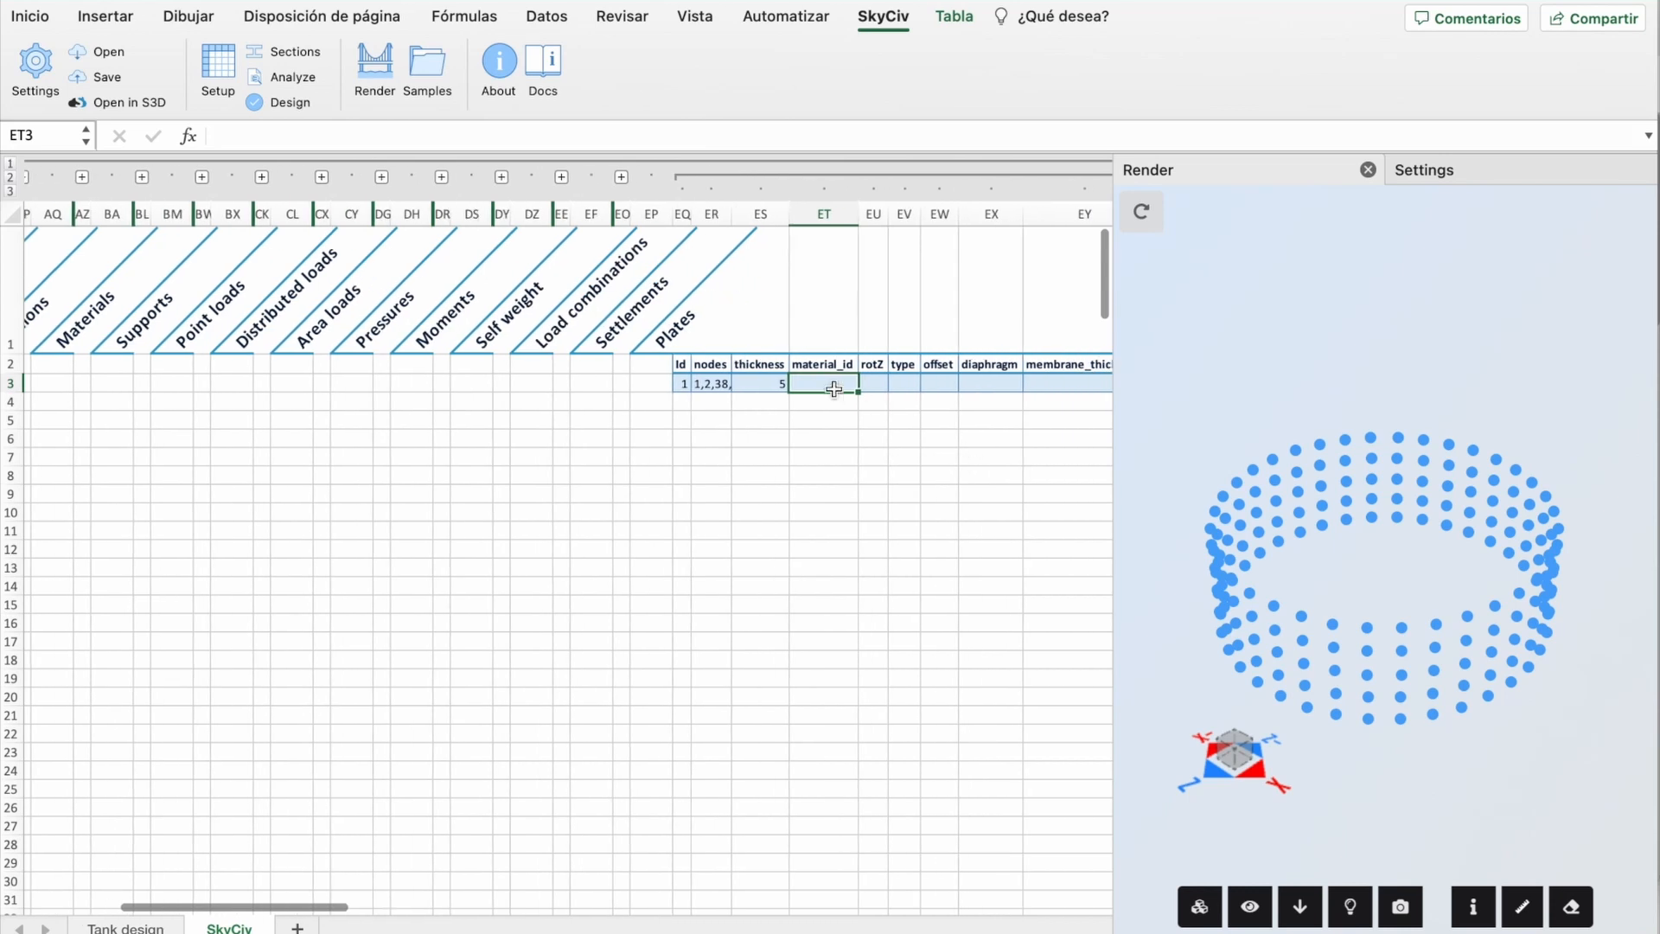
{"action": "type", "text": "1"}
{"action": "key", "text": "Return"}
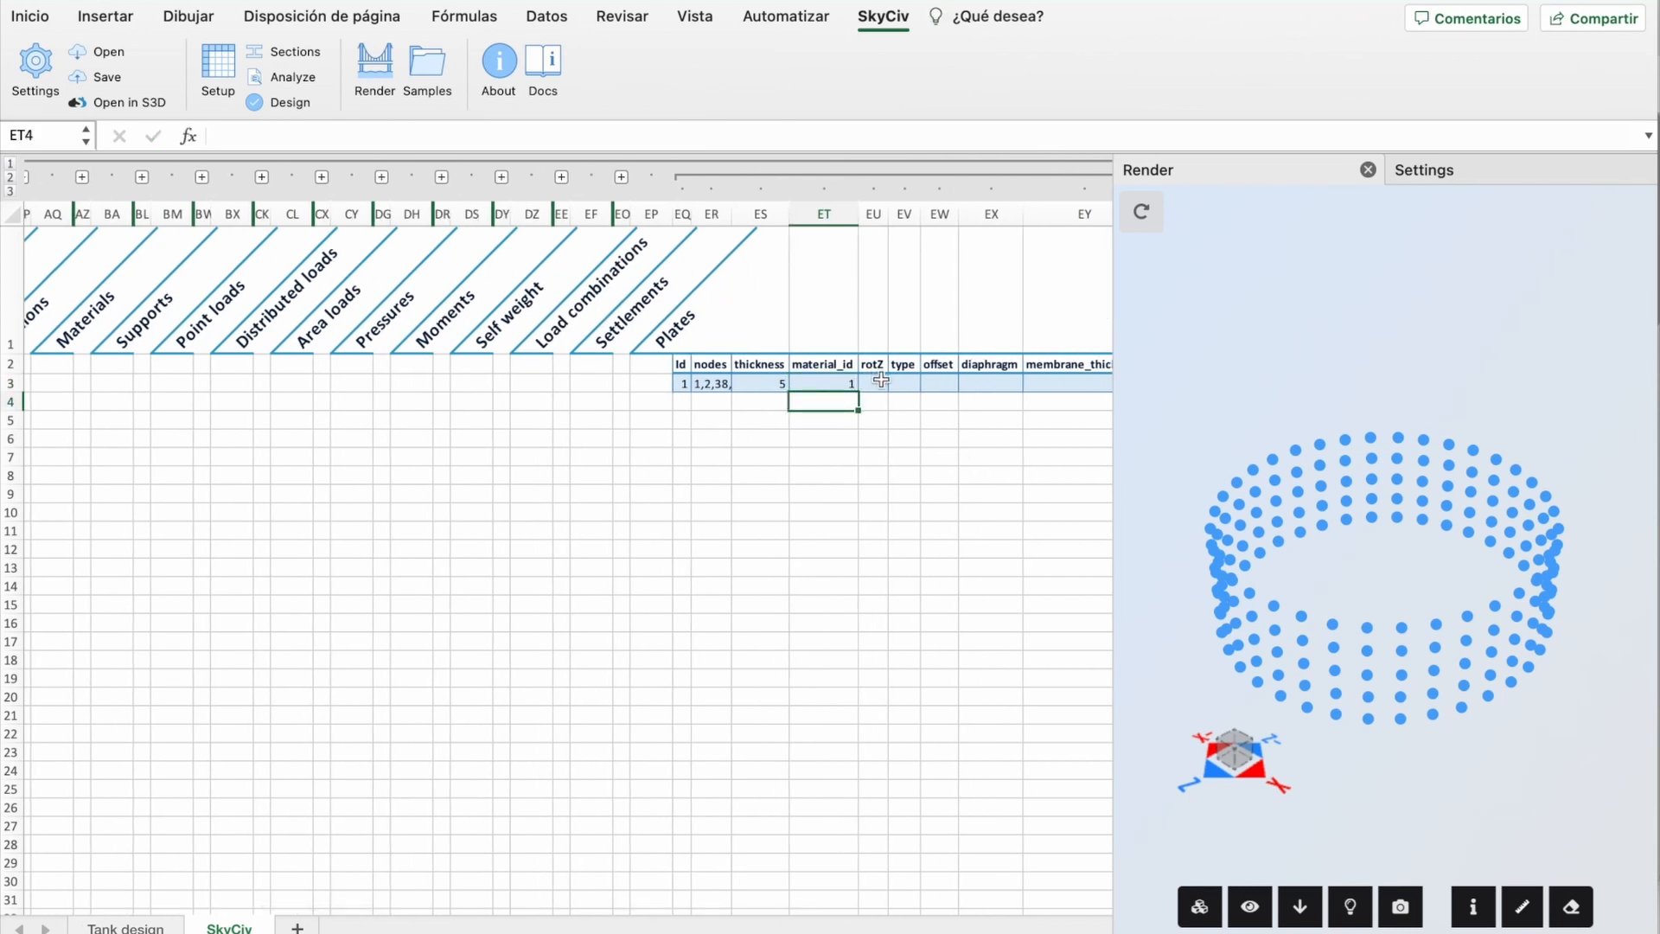
Step: Set plate 1's rotZ to 0 and type to auto
{"action": "left_click", "coordinate": [882, 380]}
{"action": "type", "text": "0"}
{"action": "key", "text": "Tab"}
{"action": "type", "text": "auto"}
{"action": "left_click", "coordinate": [945, 465]}
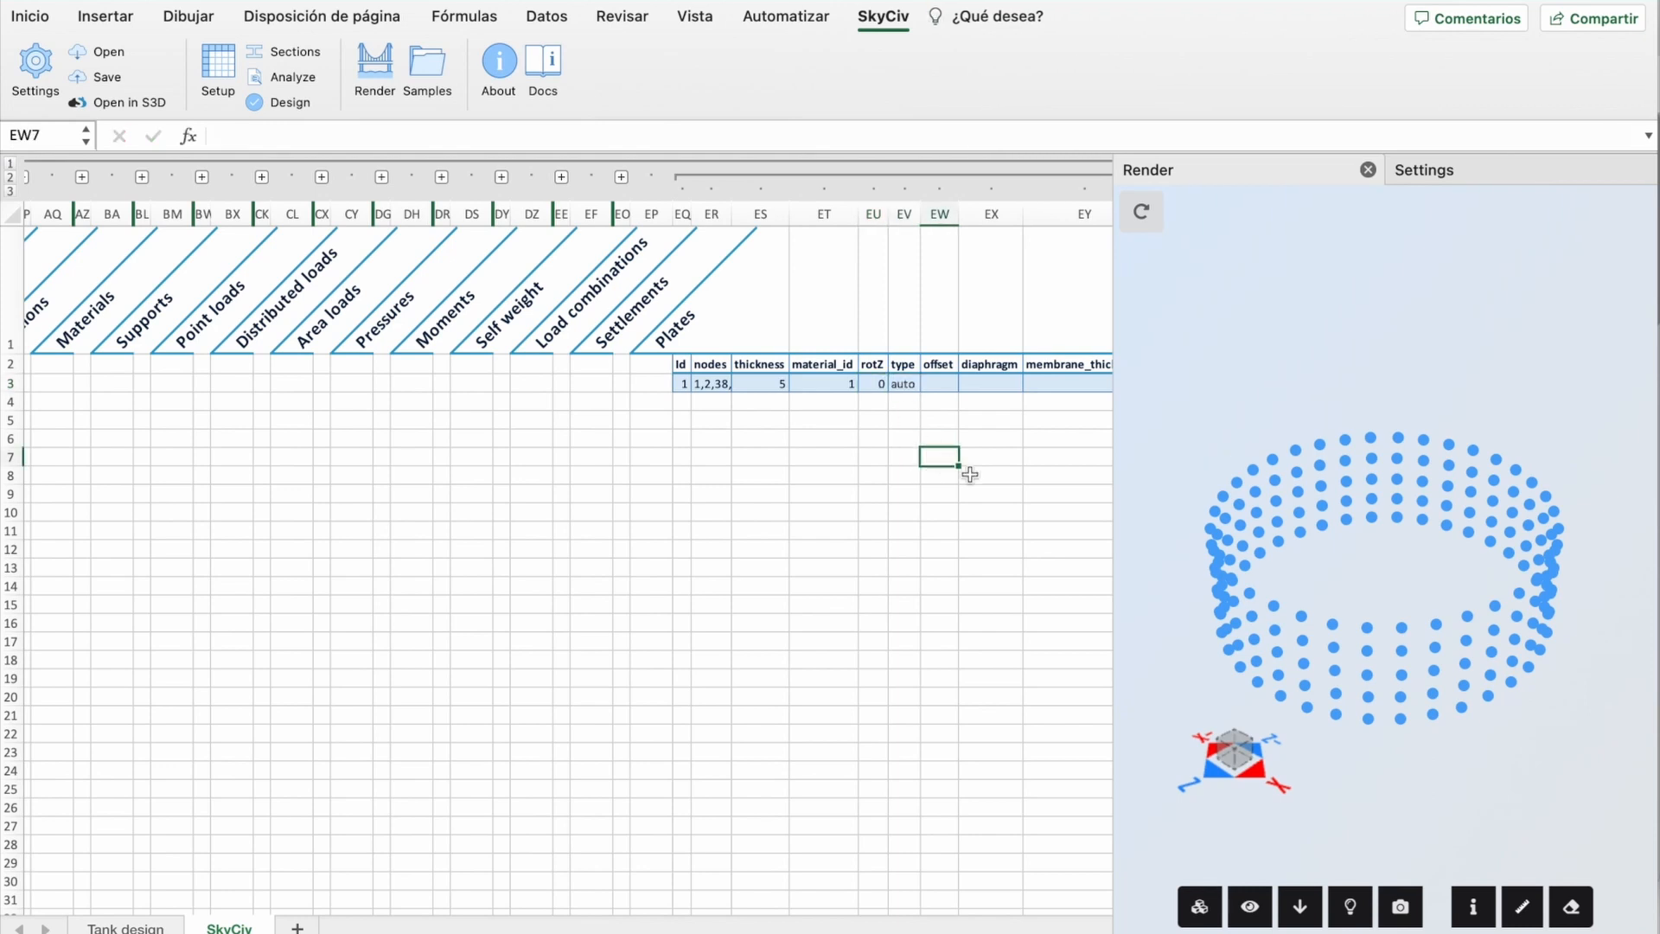
{"action": "scroll", "coordinate": [967, 470], "scroll_direction": "right", "scroll_amount": 5}
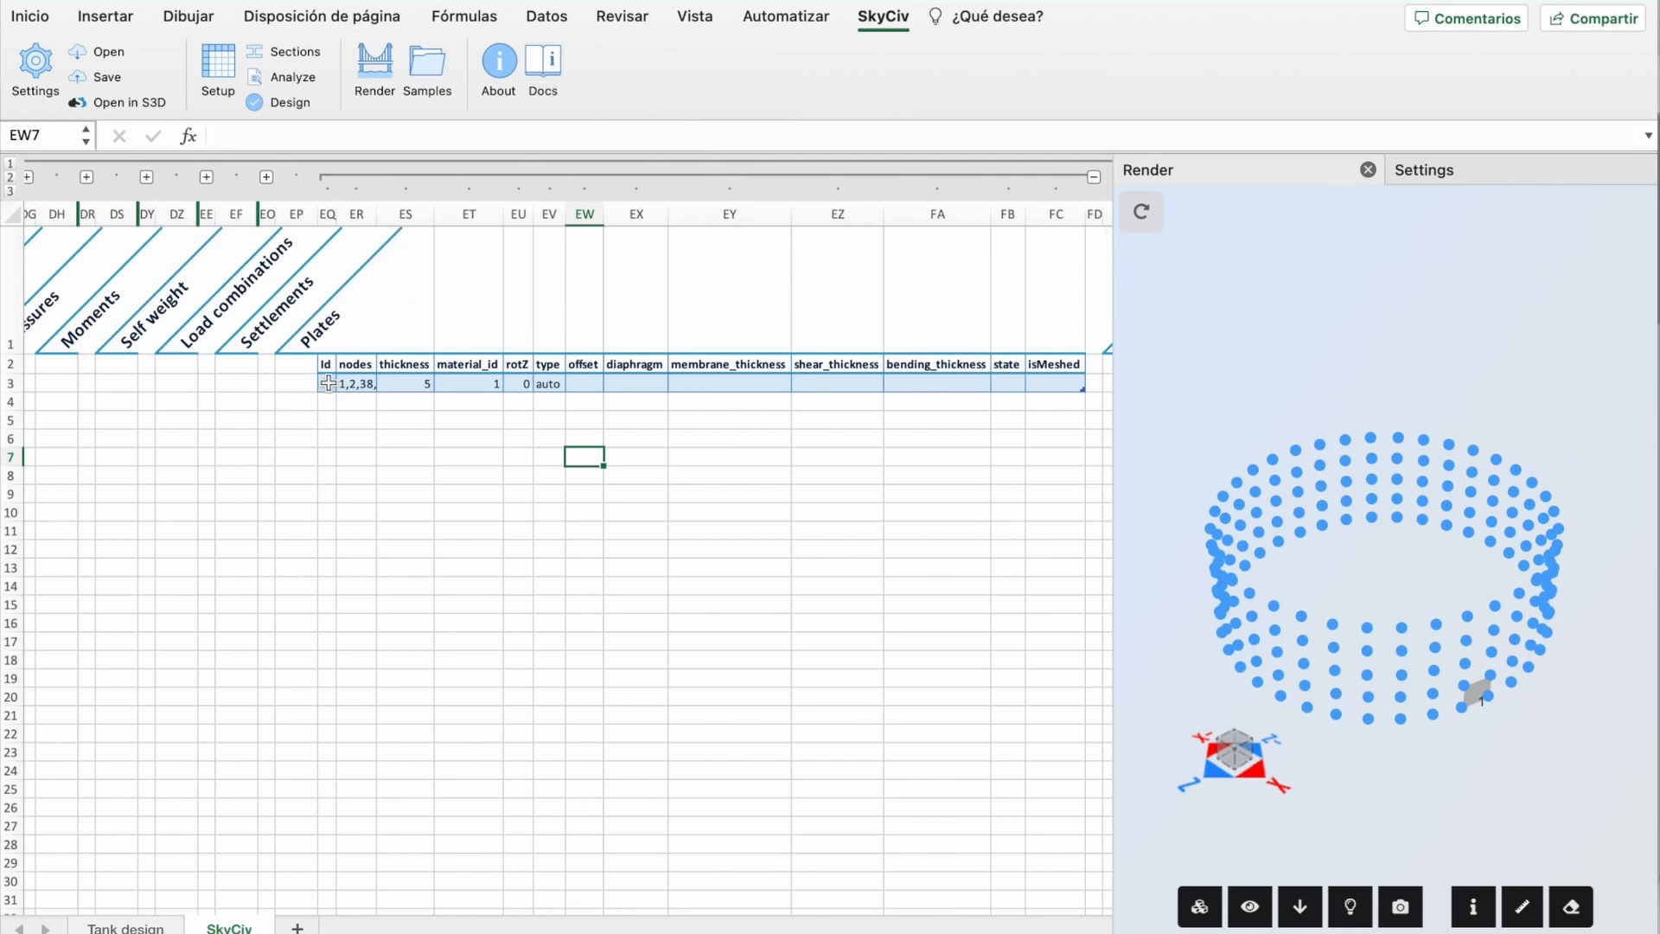
Step: Extend the Plates table down from the first plate row so every plate is listed
{"action": "left_click_drag", "start_coordinate": [327, 383], "coordinate": [571, 393]}
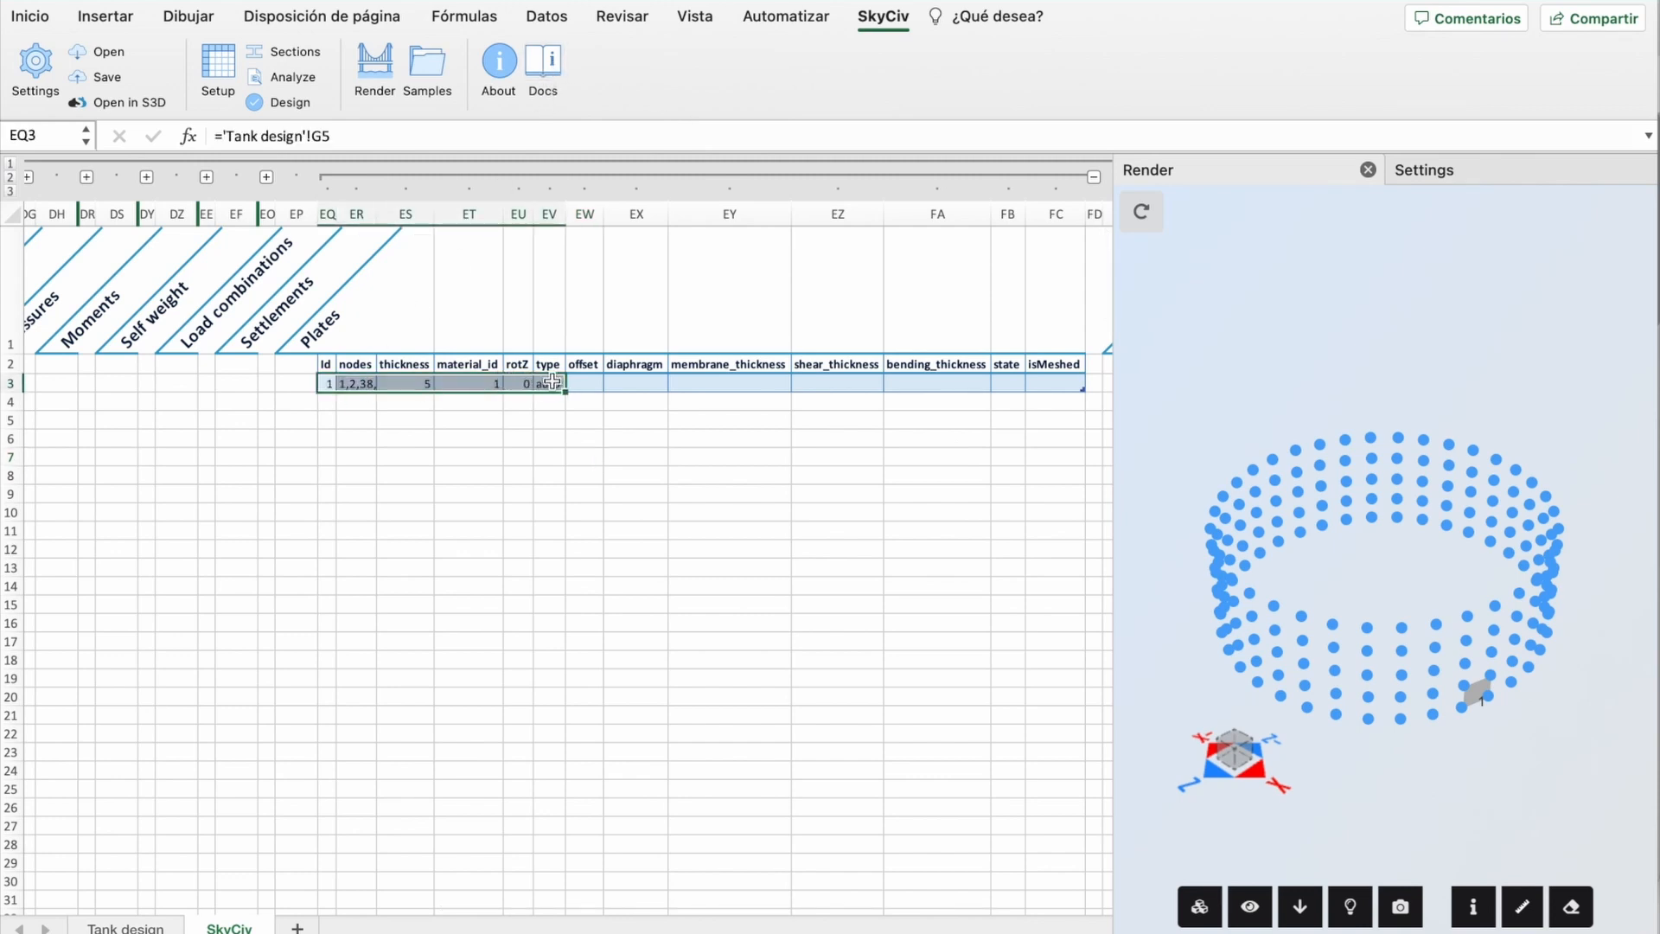
{"action": "left_click_drag", "start_coordinate": [1065, 380], "coordinate": [327, 383]}
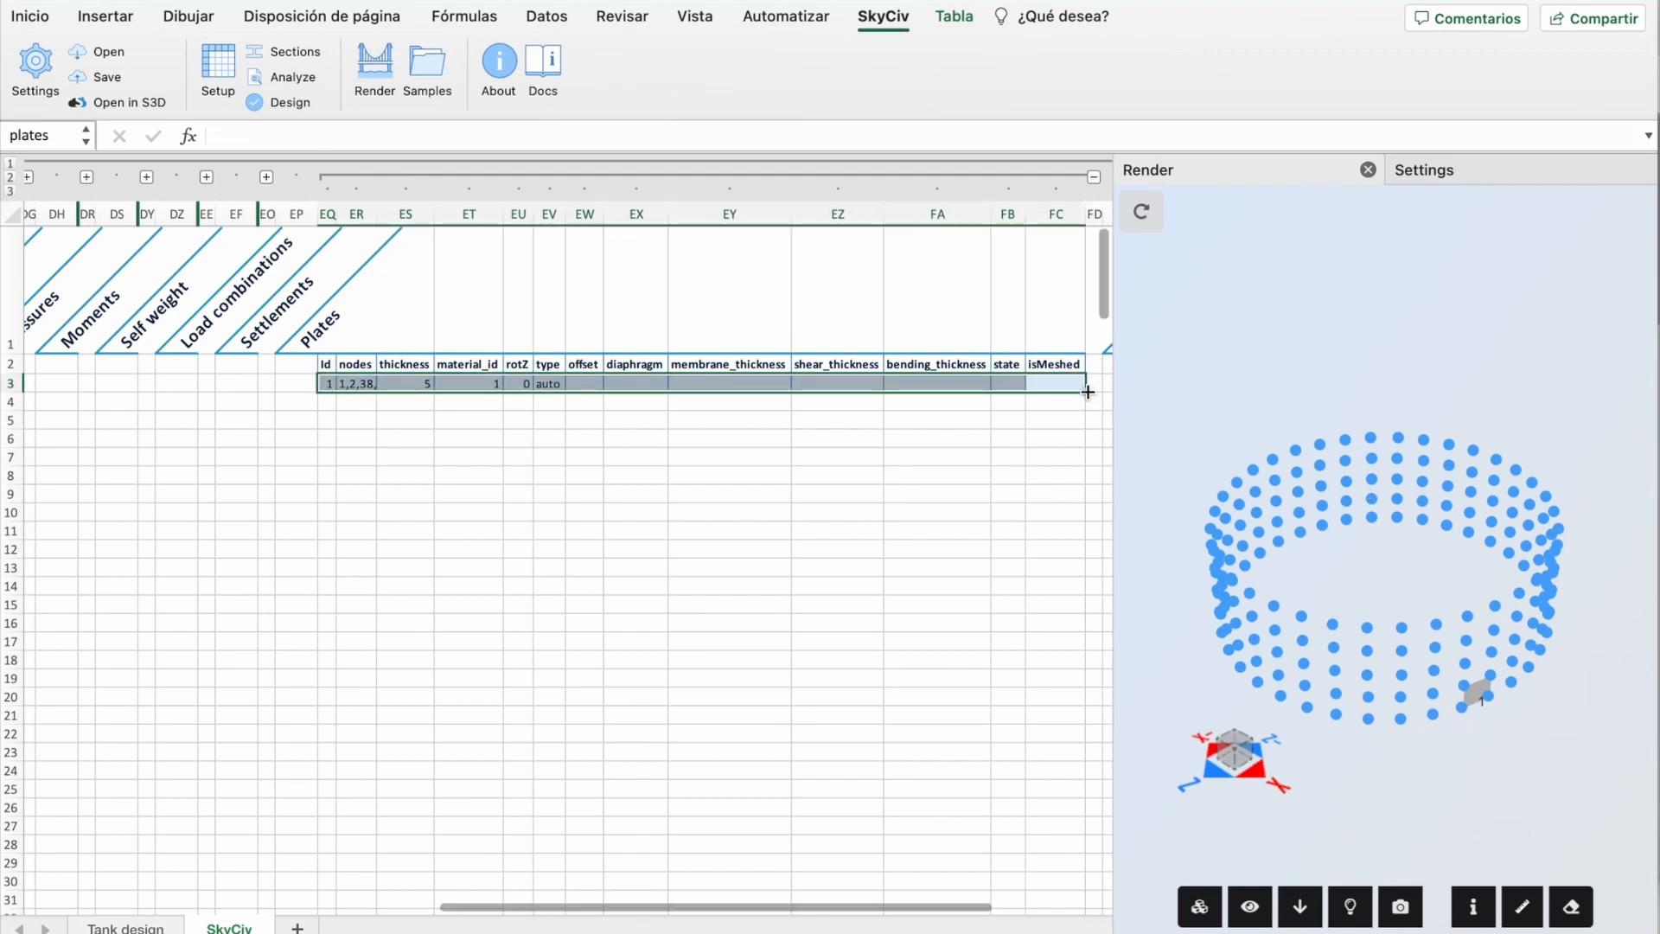
{"action": "left_click_drag", "start_coordinate": [1085, 392], "coordinate": [1086, 843]}
{"action": "left_click", "coordinate": [730, 397]}
Step: Orbit the render to see the surfaced tank wall, then return to Tank design
{"action": "scroll", "coordinate": [730, 397], "scroll_direction": "up", "scroll_amount": 20}
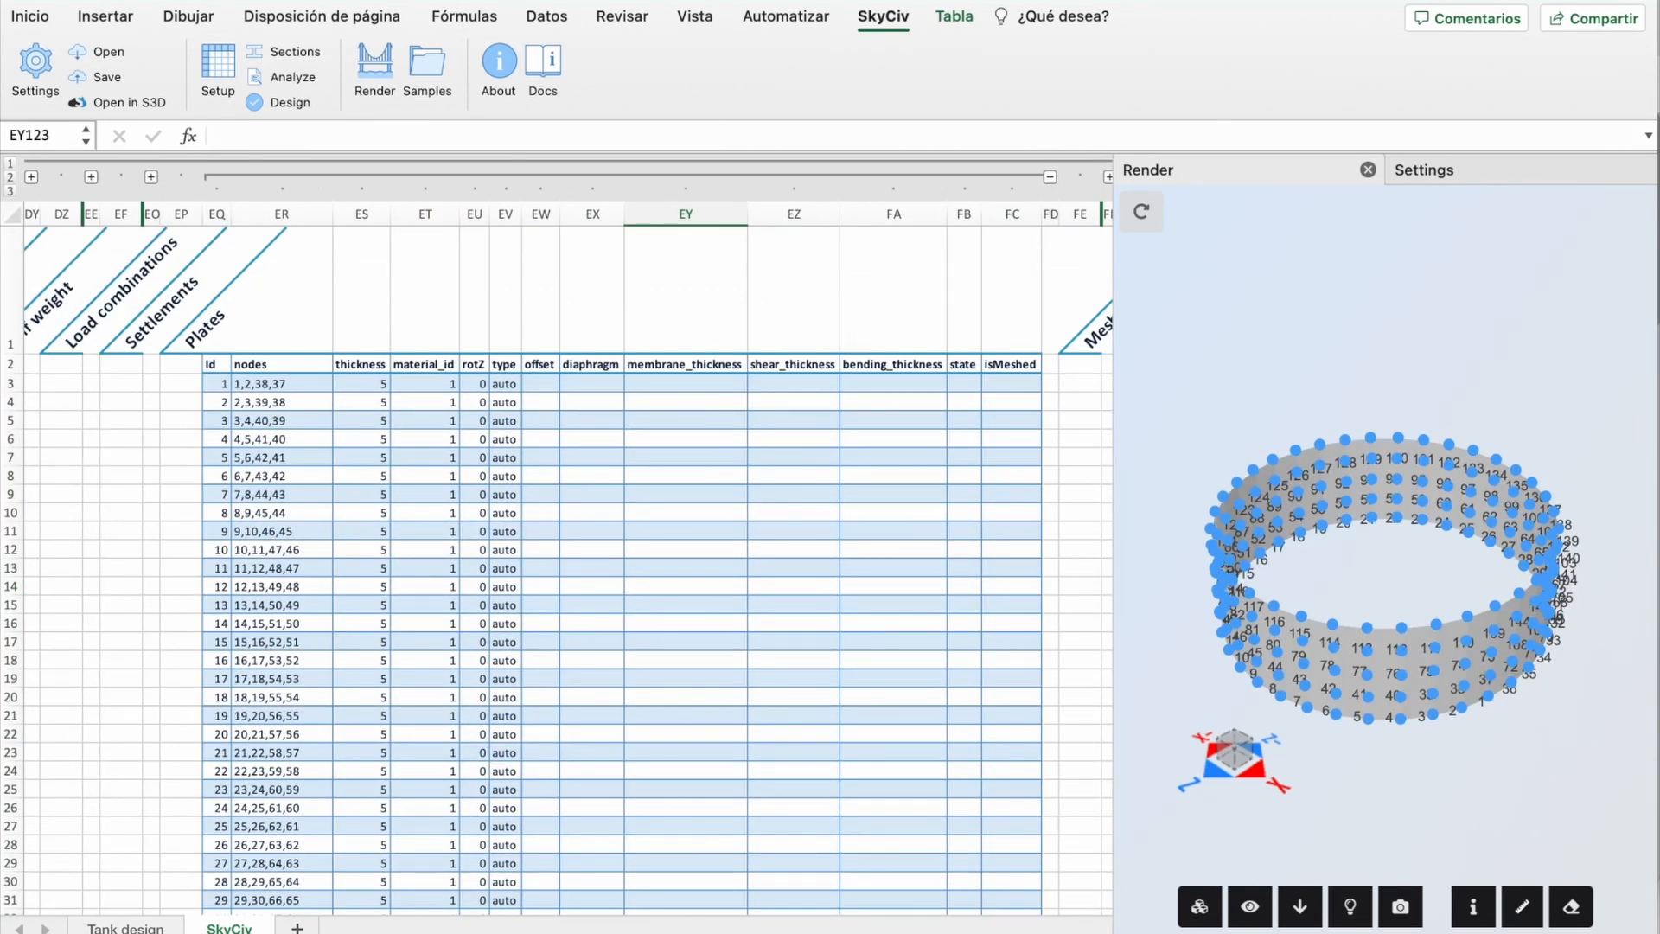
{"action": "mouse_move", "coordinate": [1198, 375]}
{"action": "left_mouse_down"}
{"action": "mouse_move", "coordinate": [1169, 406]}
{"action": "mouse_move", "coordinate": [1173, 314]}
{"action": "mouse_move", "coordinate": [1198, 358]}
{"action": "mouse_move", "coordinate": [1187, 405]}
{"action": "left_mouse_up"}
{"action": "left_click", "coordinate": [139, 928]}
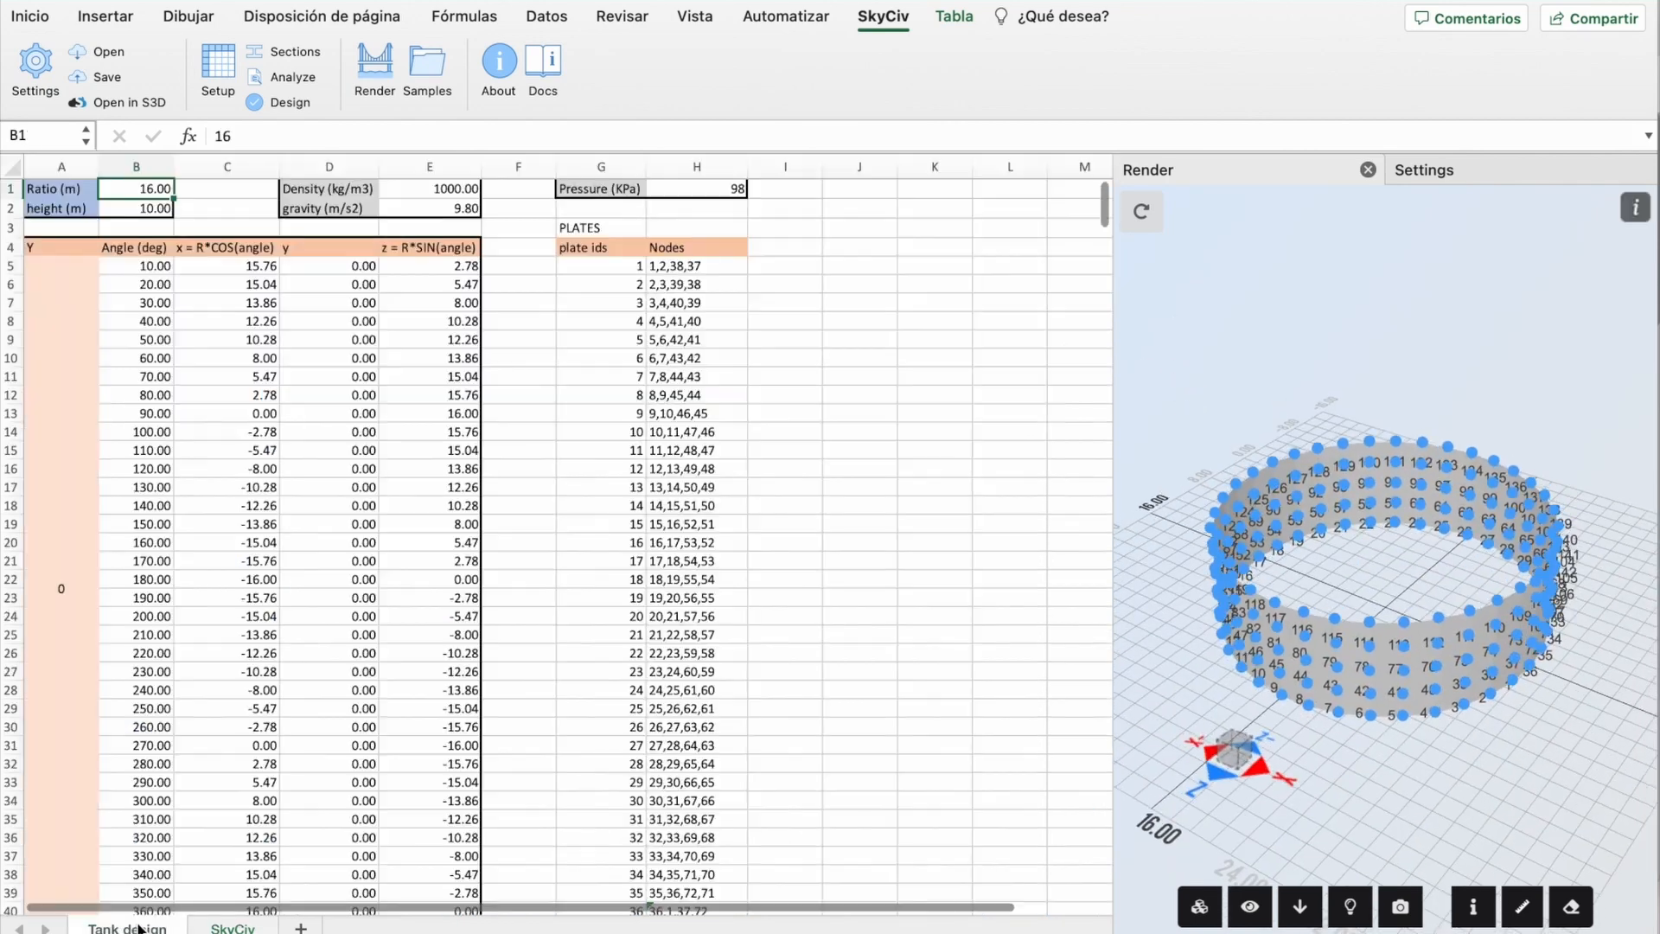
Step: Change the ratio value to 4 and the height value to 20
{"action": "type", "text": "4"}
{"action": "key", "text": "Return"}
{"action": "type", "text": "20"}
{"action": "key", "text": "Return"}
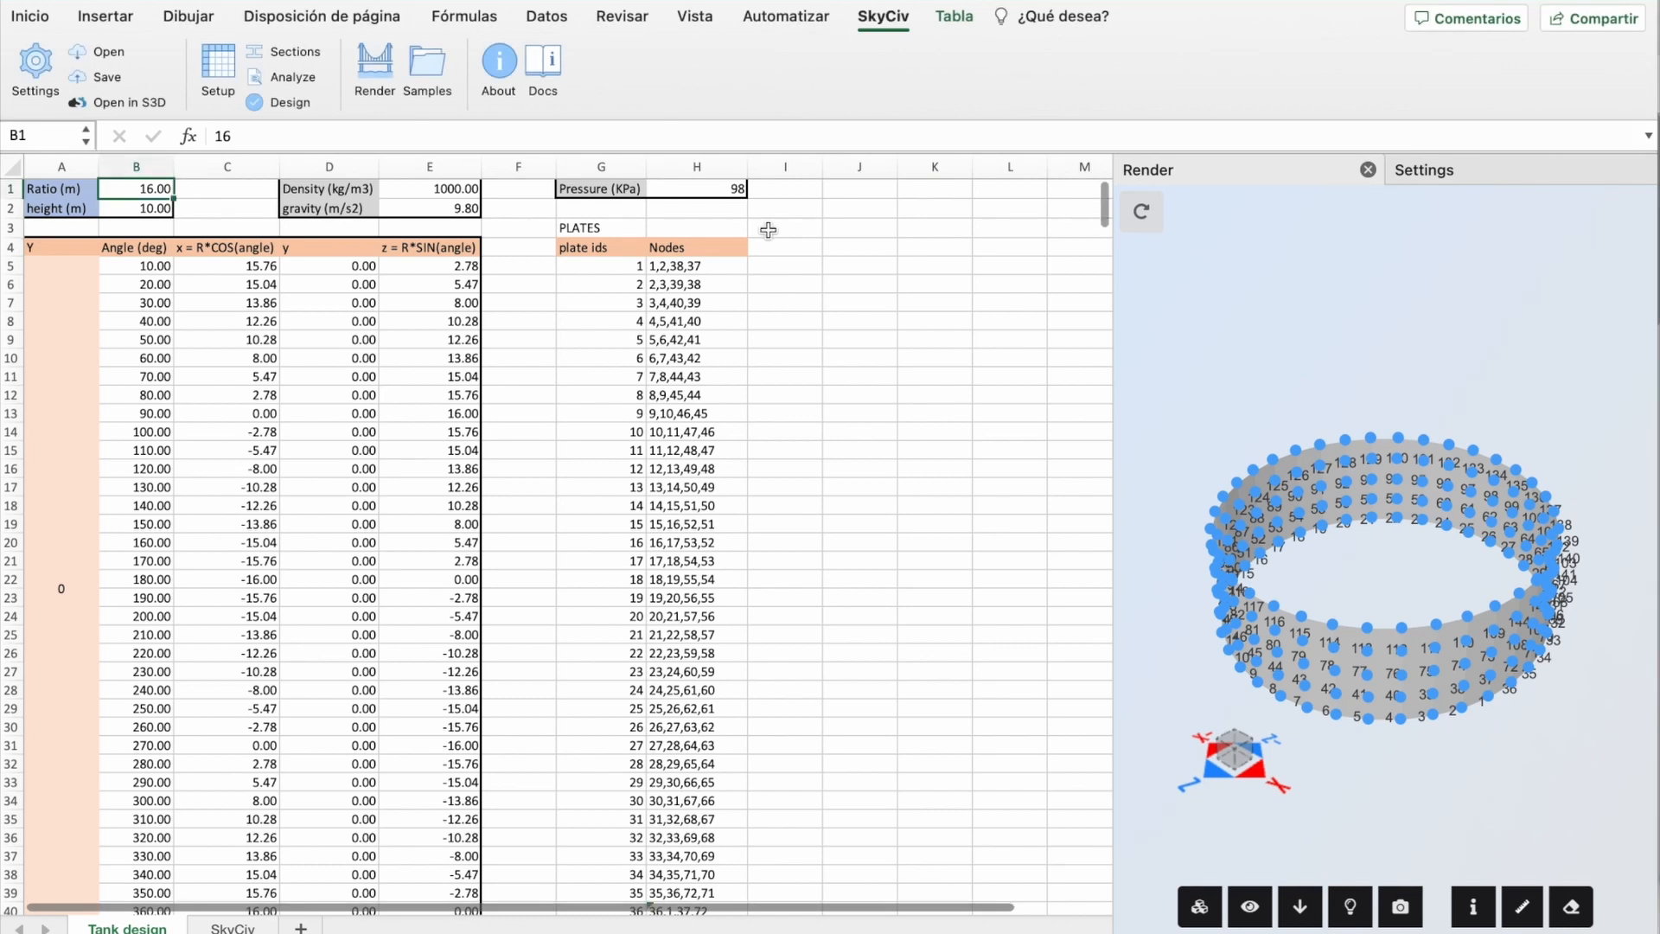
Step: Add a PRESSURES heading in I3 with x_mag, y_mag and z_mag headers in I4:K4
{"action": "left_click", "coordinate": [768, 229]}
{"action": "type", "text": "PRESSURES"}
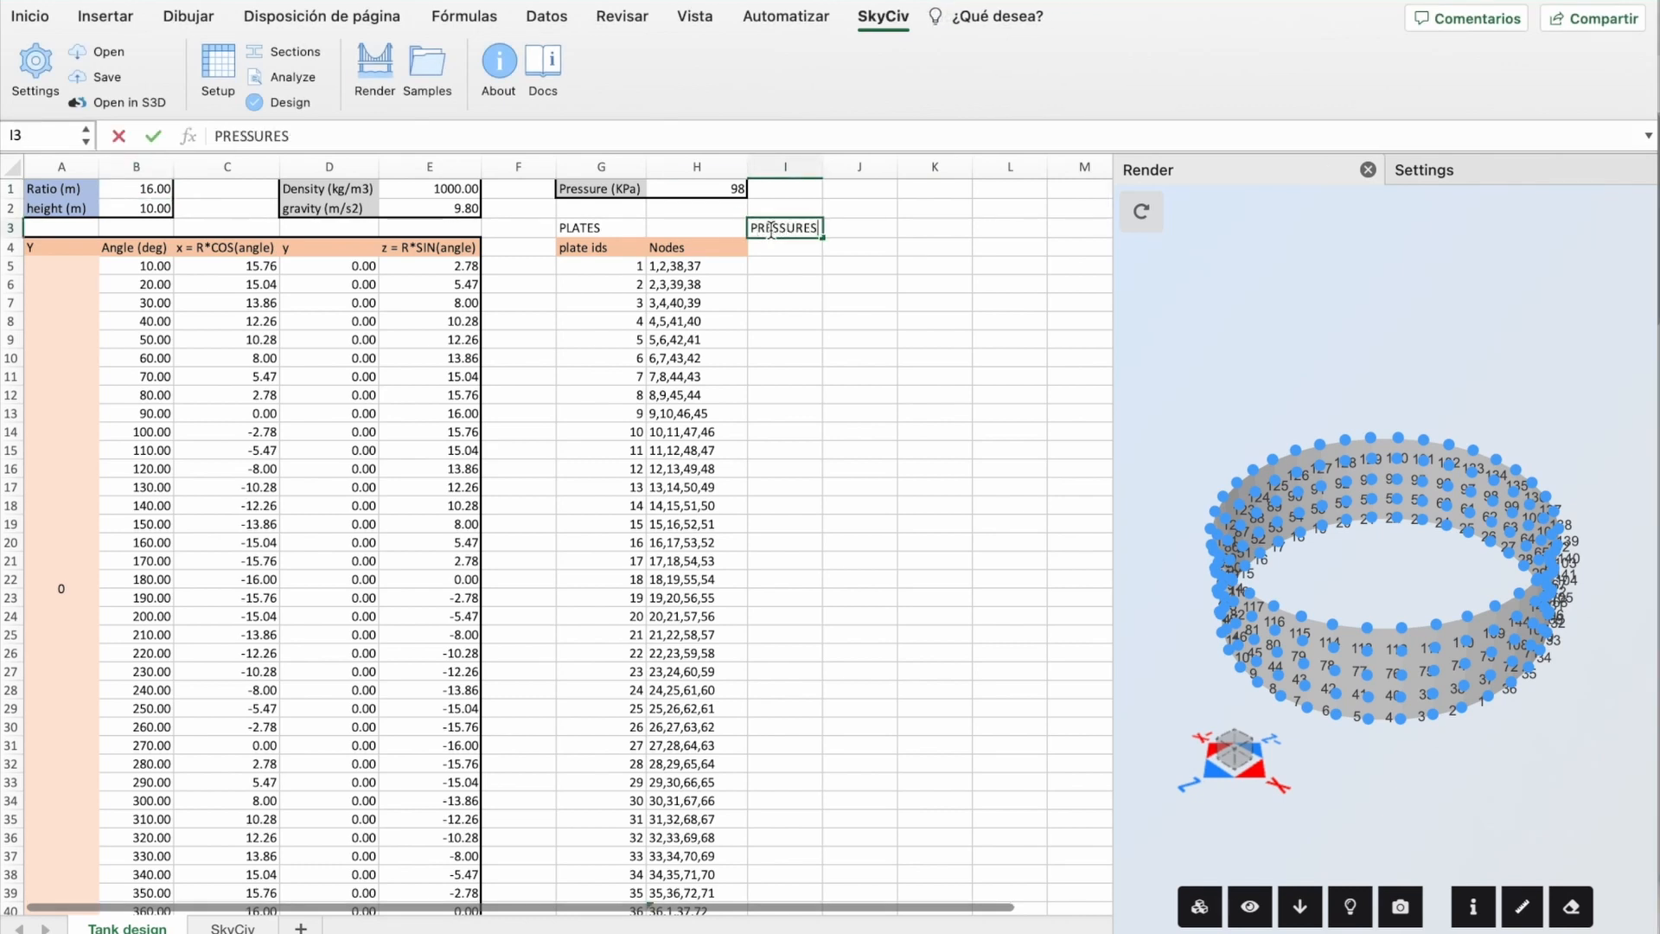
{"action": "key", "text": "Return"}
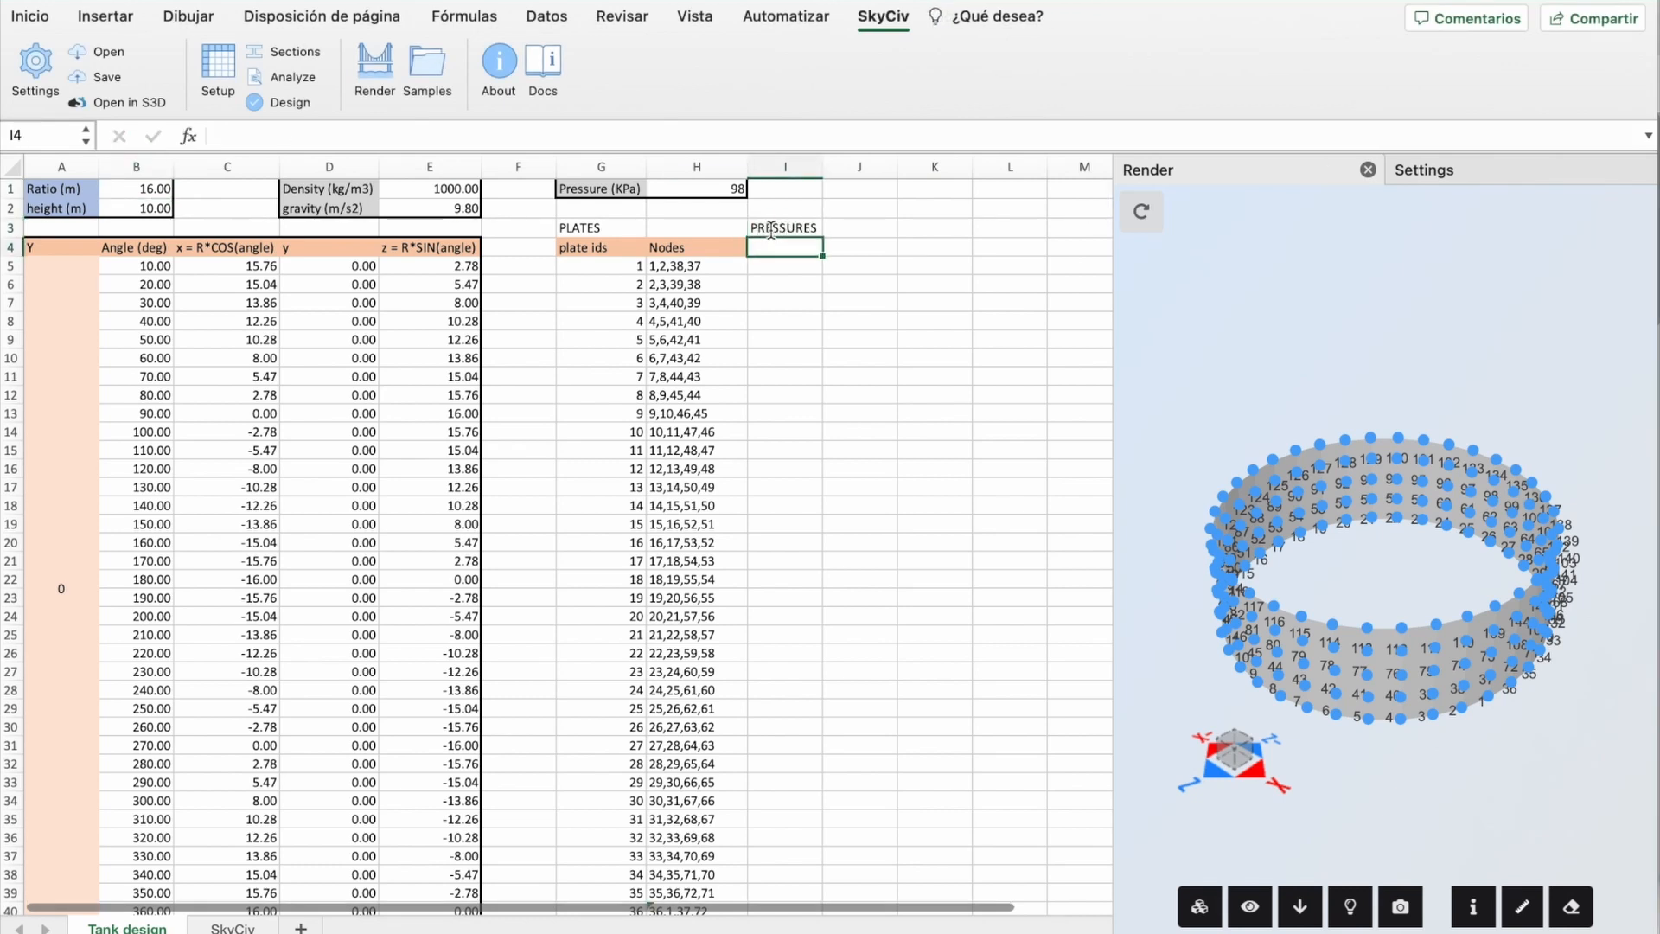
{"action": "type", "text": "x_mag"}
{"action": "key", "text": "Tab"}
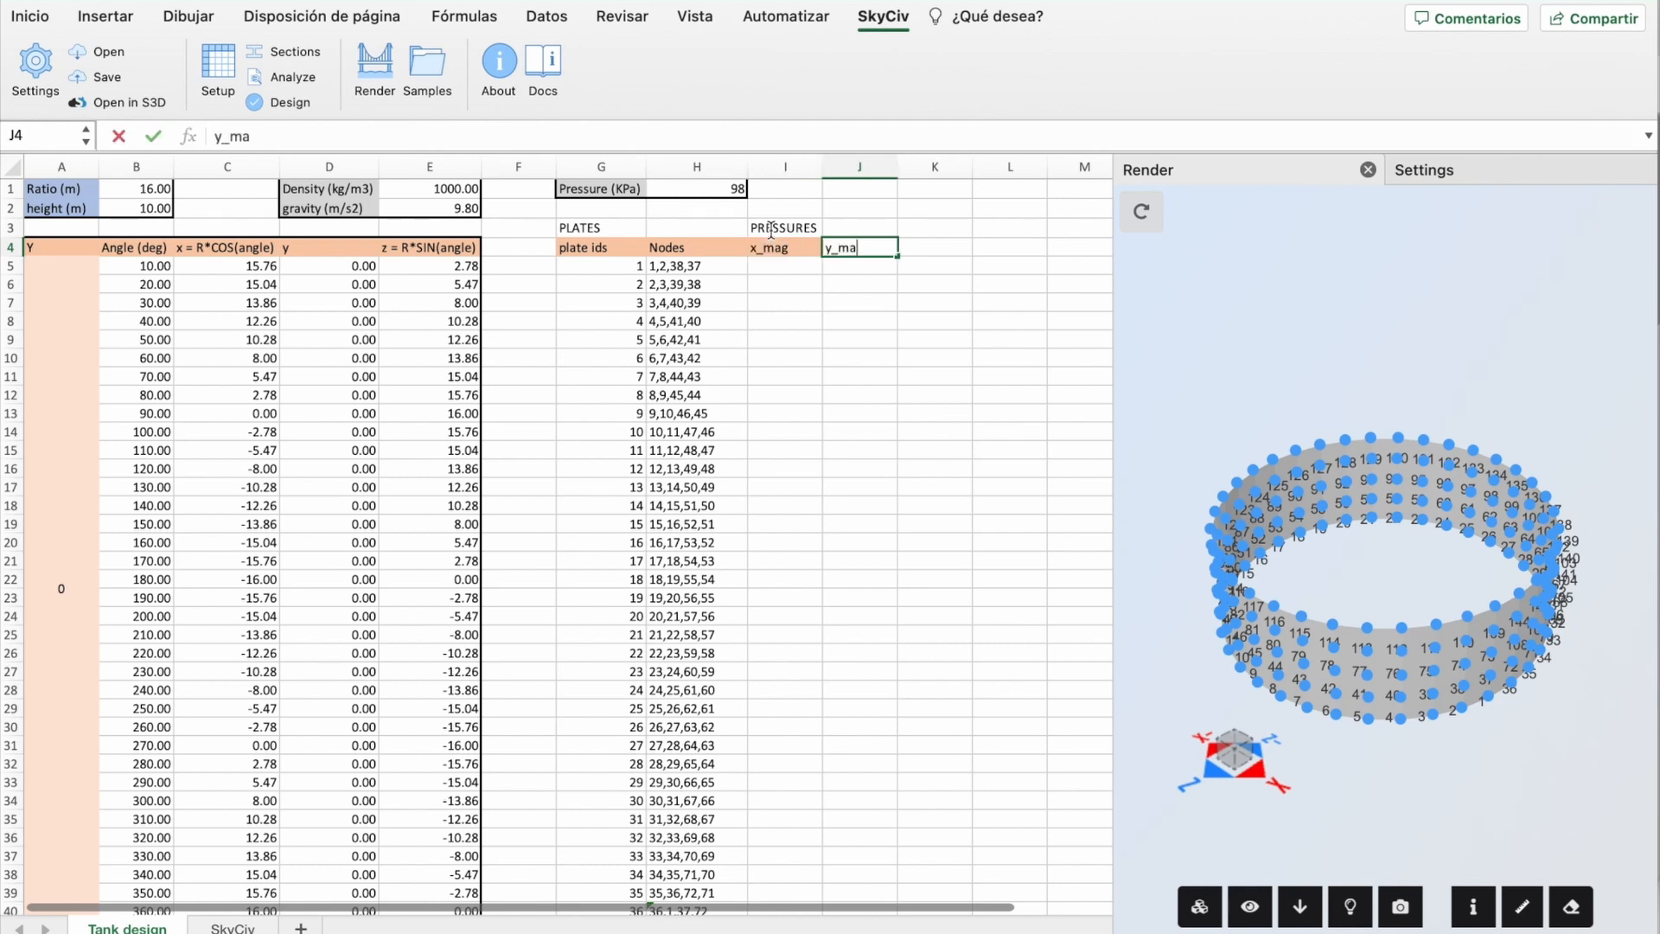
{"action": "key", "text": "Tab"}
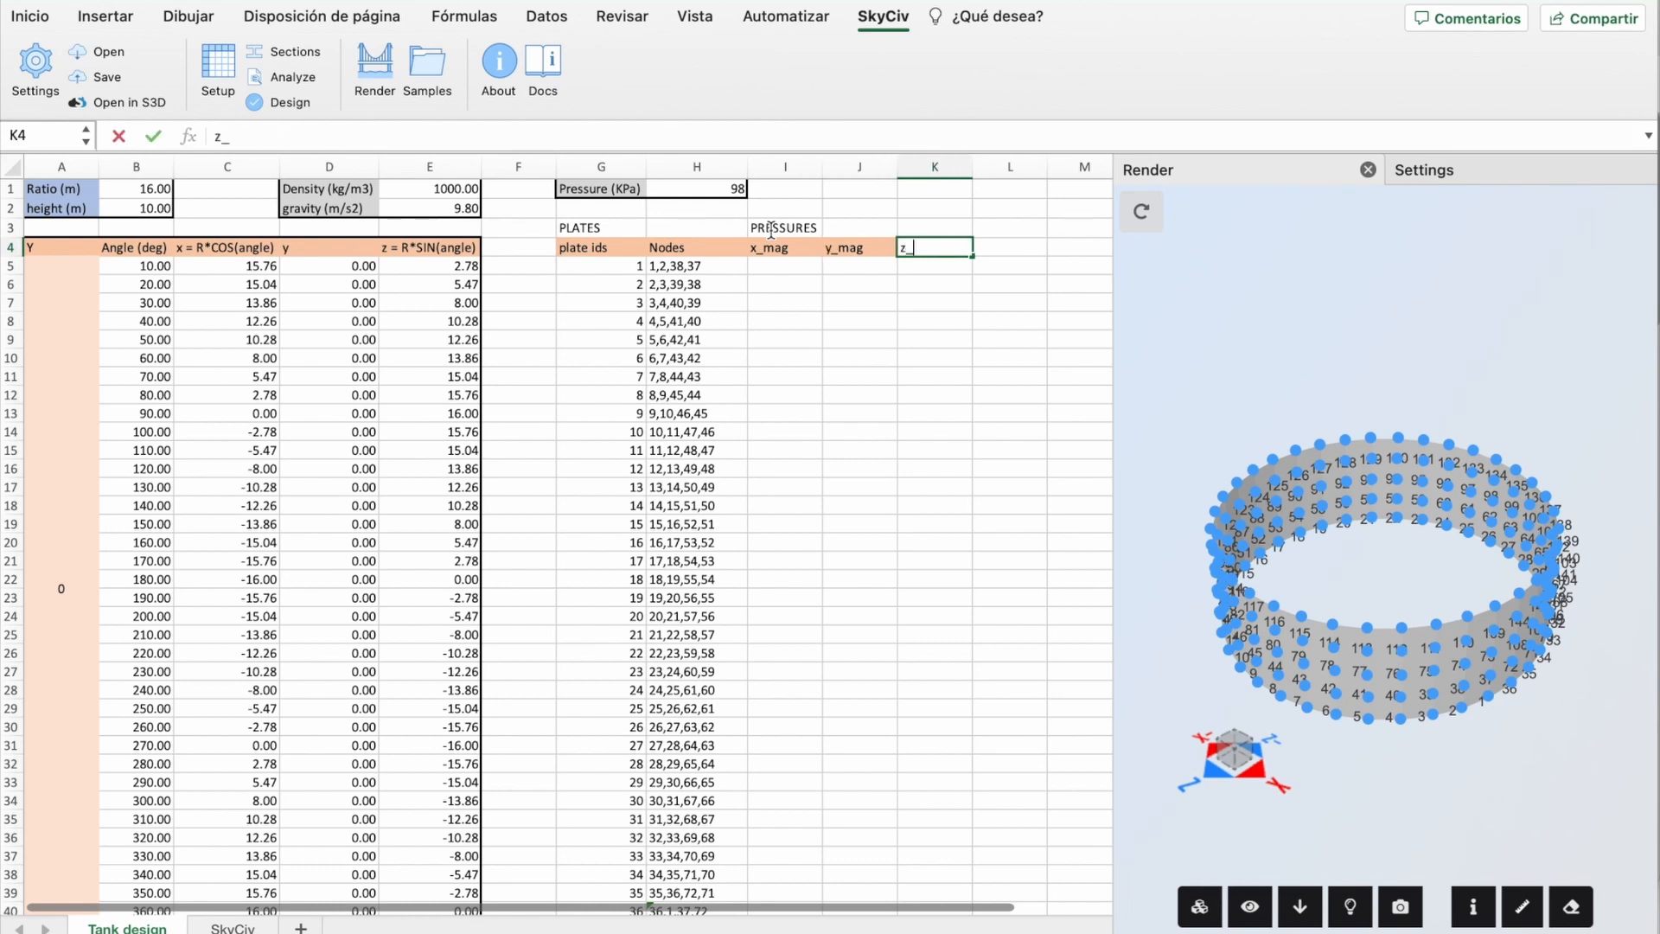
{"action": "type", "text": "z_mag"}
{"action": "key", "text": "Return"}
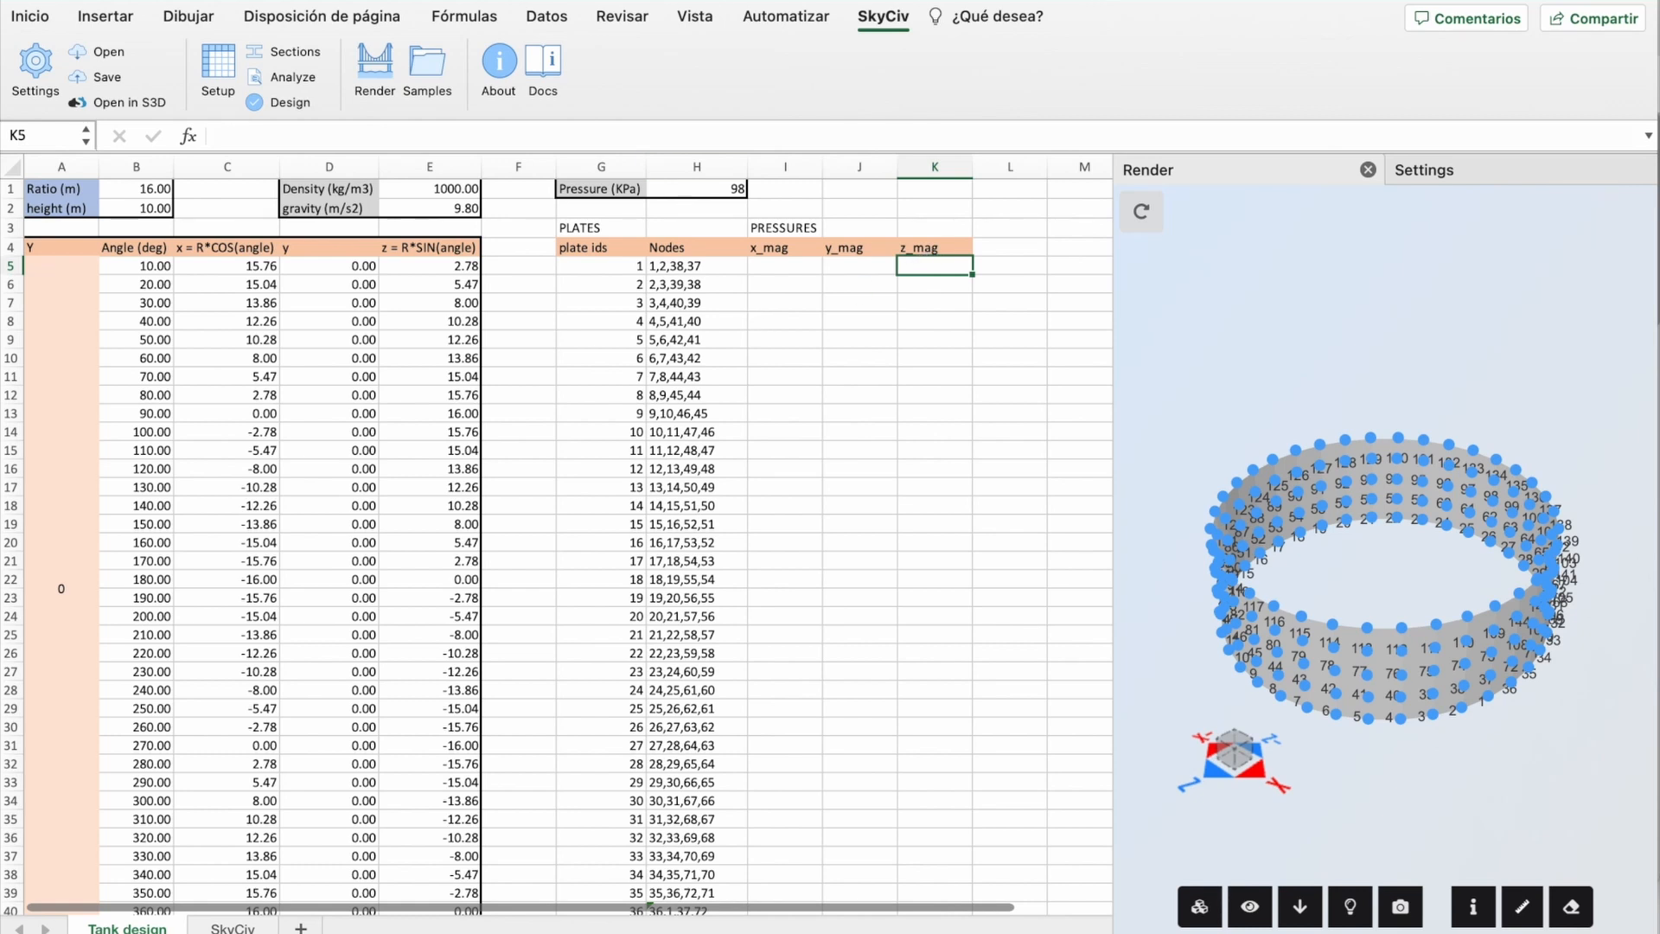
Step: Paste the hydrostatic pressure formula into K5 and check its references
{"action": "left_click", "coordinate": [936, 268]}
{"action": "type", "text": "=-($B$2-$A$5)/$B$2*$H$1"}
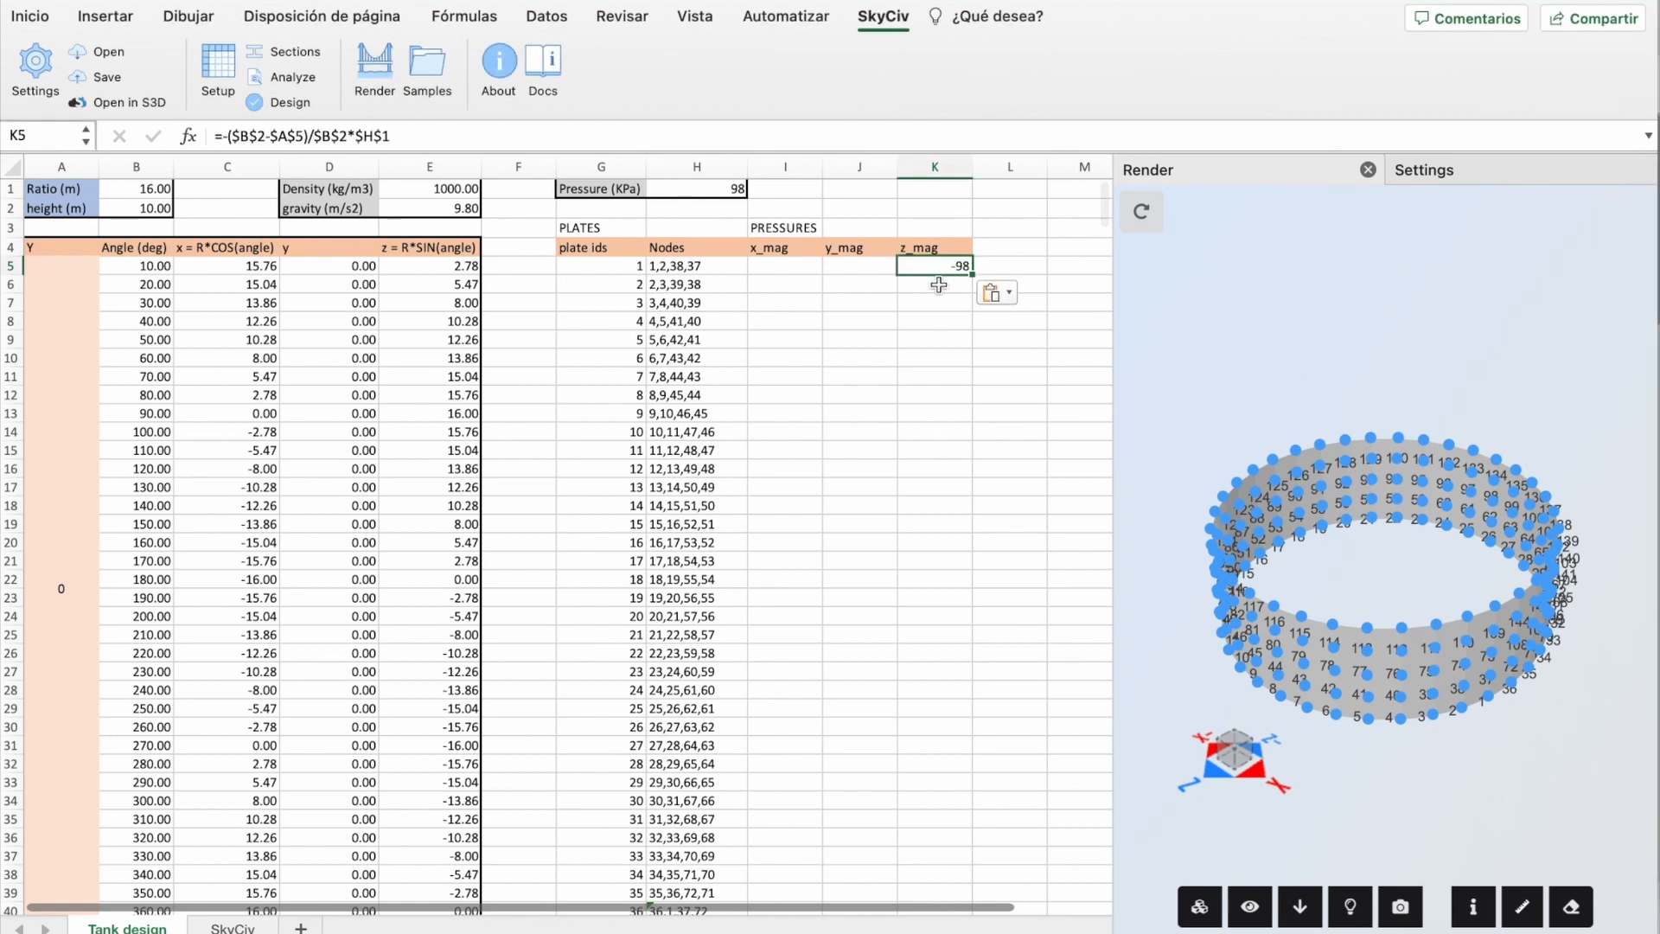
{"action": "left_click", "coordinate": [935, 294]}
{"action": "double_click", "coordinate": [932, 268]}
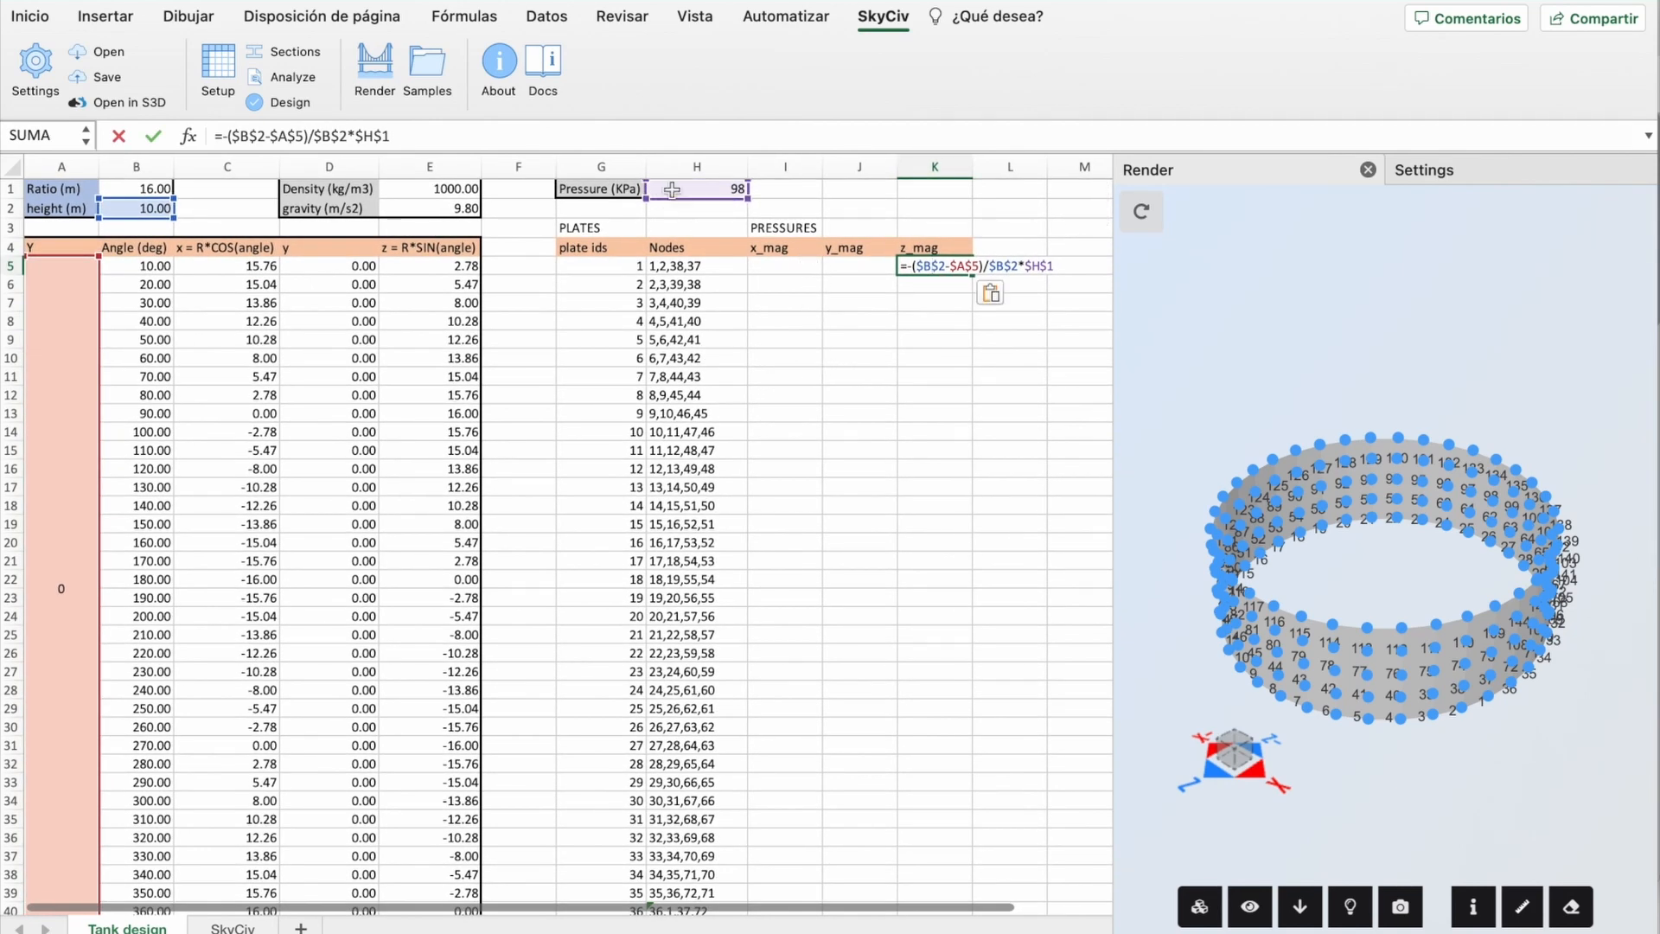
{"action": "left_click", "coordinate": [855, 339]}
{"action": "double_click", "coordinate": [928, 267]}
{"action": "scroll", "coordinate": [69, 489], "scroll_direction": "down", "scroll_amount": 7}
{"action": "scroll", "coordinate": [70, 556], "scroll_direction": "up", "scroll_amount": 7}
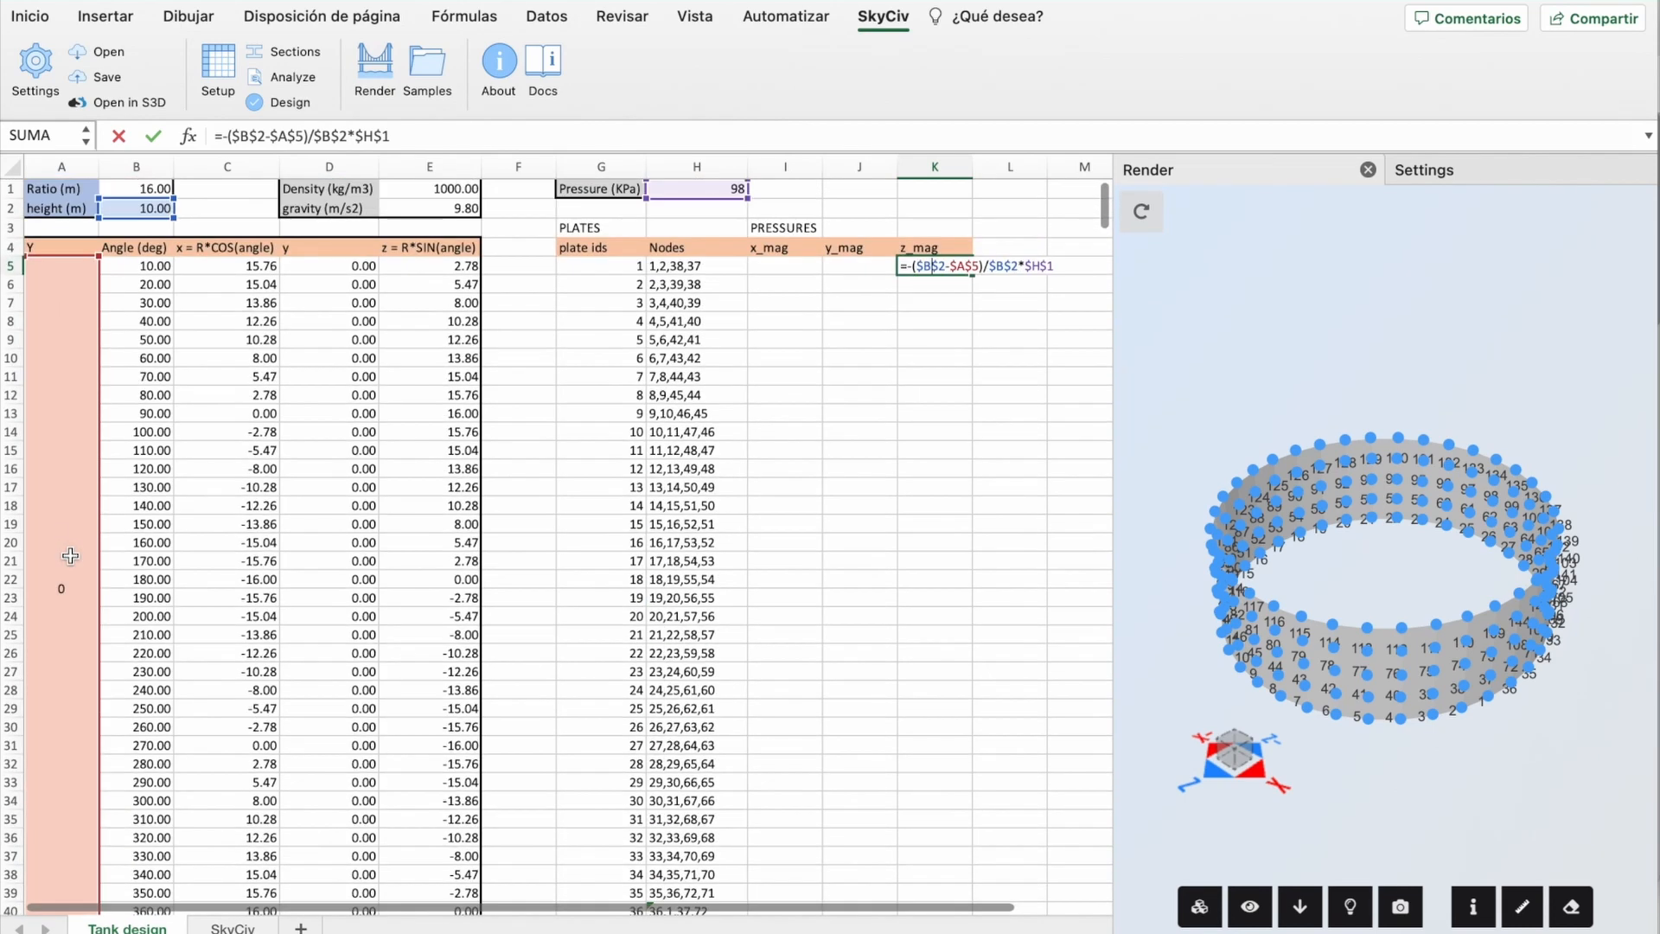
{"action": "scroll", "coordinate": [73, 490], "scroll_direction": "down", "scroll_amount": 7}
{"action": "scroll", "coordinate": [72, 519], "scroll_direction": "up", "scroll_amount": 7}
{"action": "key", "text": "Return"}
Step: Enter 0 for x and y pressure in I5 and J5, then fill all three pressures down every plate
{"action": "left_click", "coordinate": [781, 263]}
{"action": "type", "text": "0"}
{"action": "left_click", "coordinate": [856, 269]}
{"action": "type", "text": "0"}
{"action": "key", "text": "Return"}
{"action": "left_click_drag", "start_coordinate": [804, 266], "coordinate": [960, 265]}
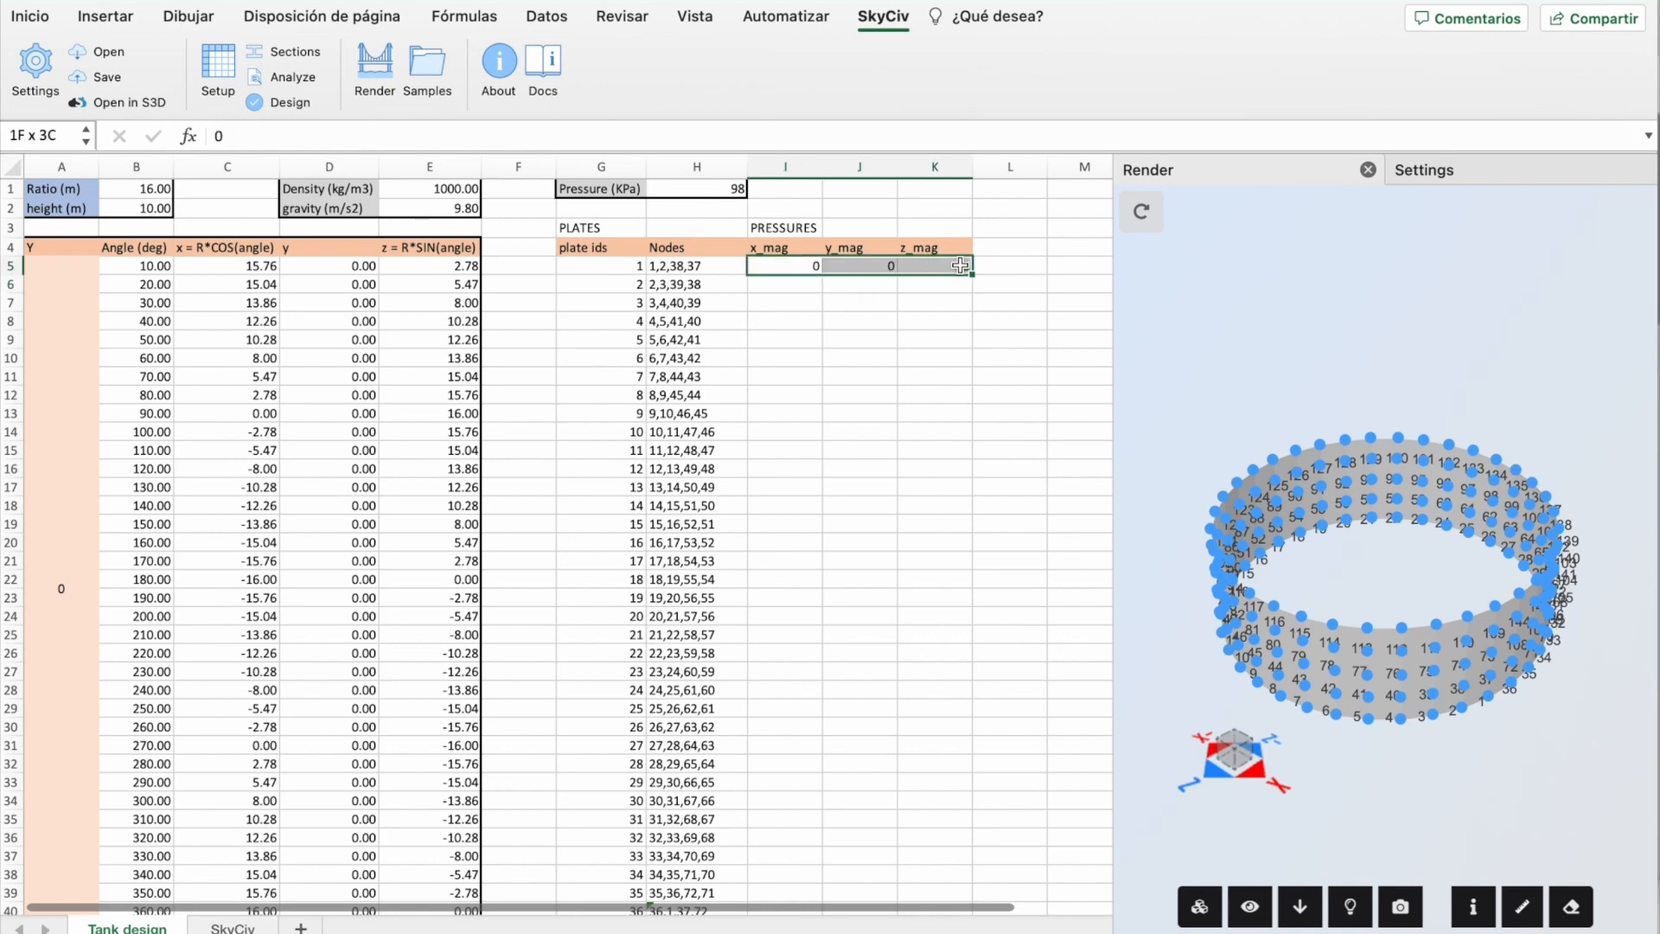
{"action": "double_click", "coordinate": [974, 274]}
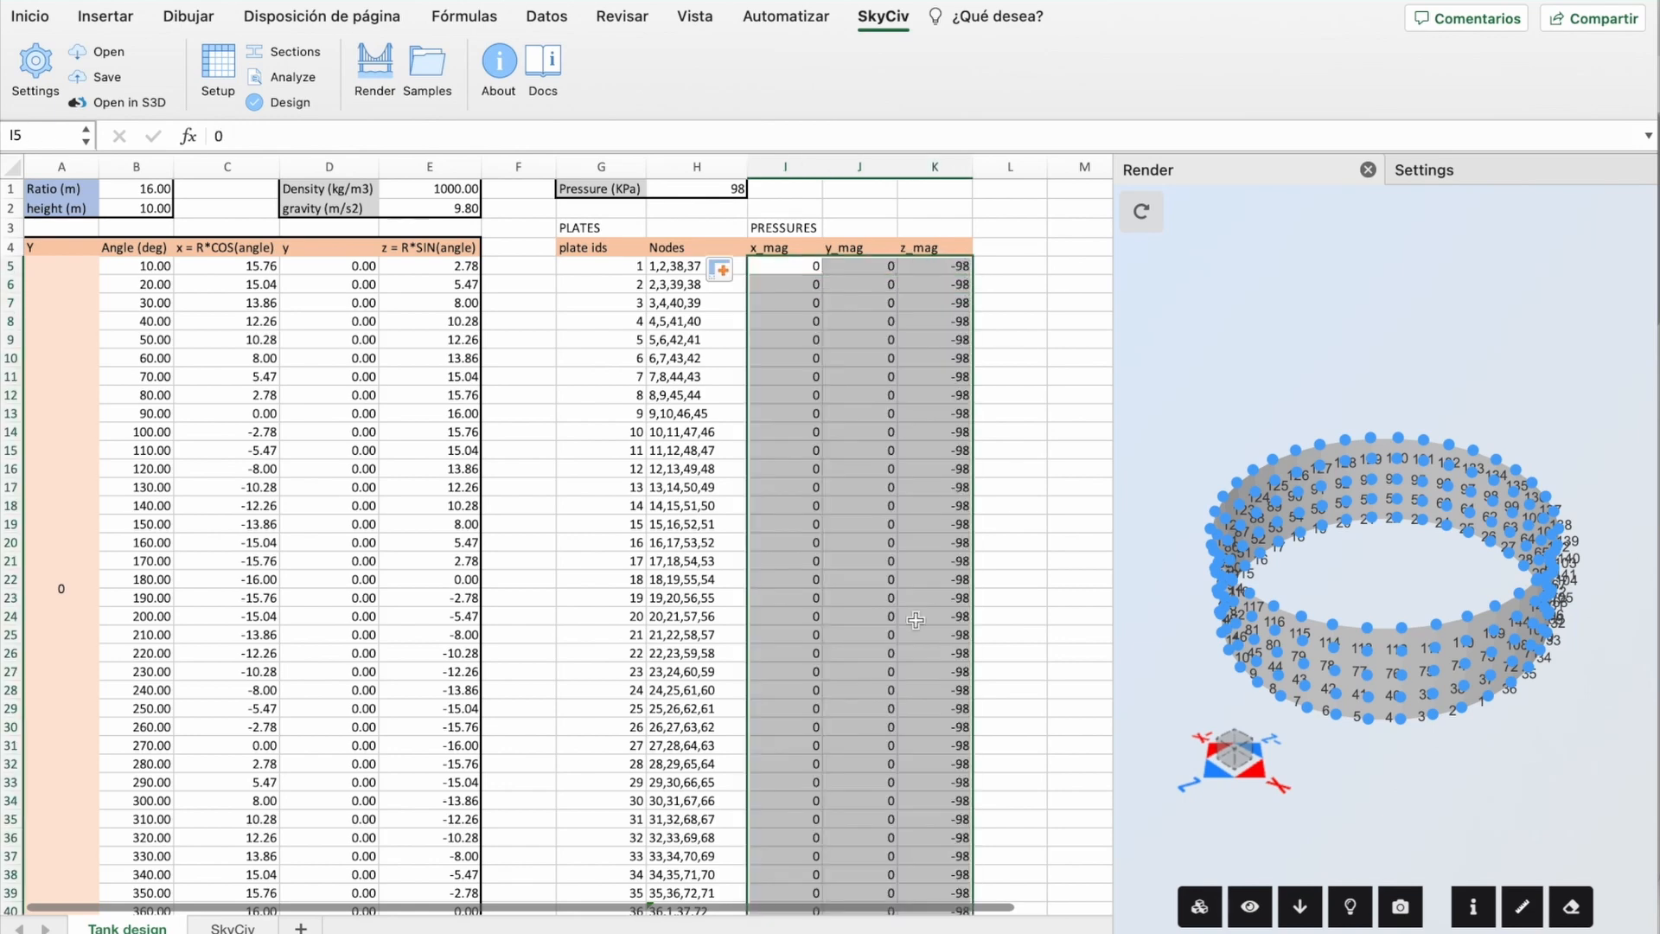
Step: Point the K41 z pressure at ring height A41, giving -73.5, and fill it down
{"action": "scroll", "coordinate": [916, 620], "scroll_direction": "down", "scroll_amount": 10}
{"action": "left_click", "coordinate": [935, 537]}
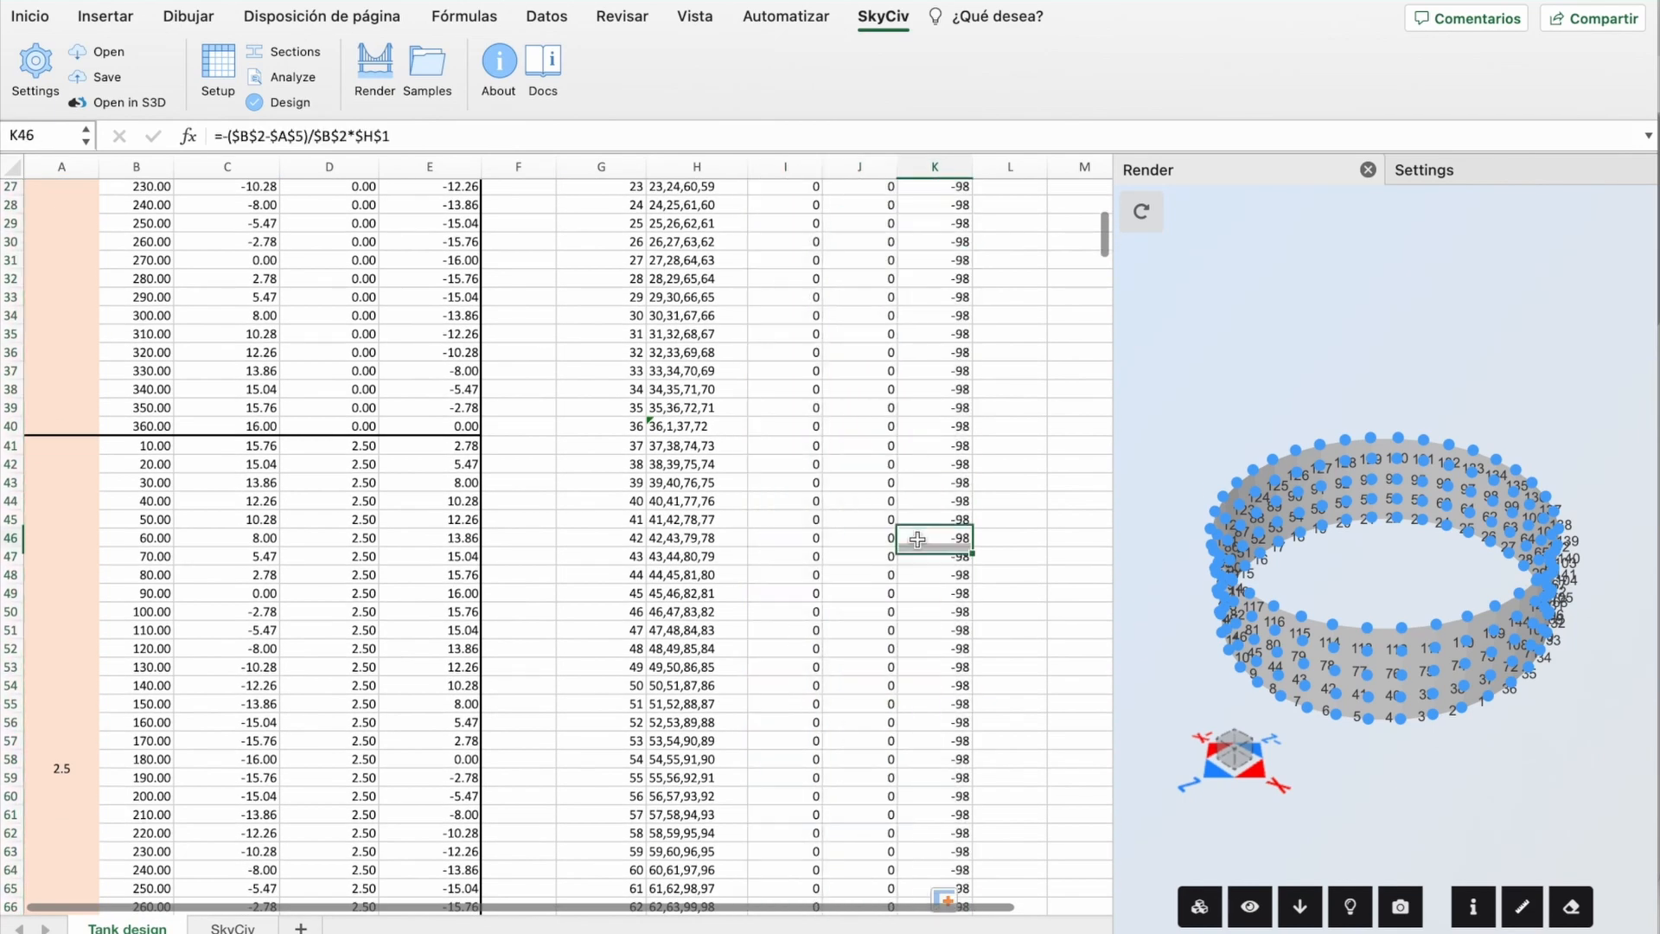
{"action": "double_click", "coordinate": [934, 448]}
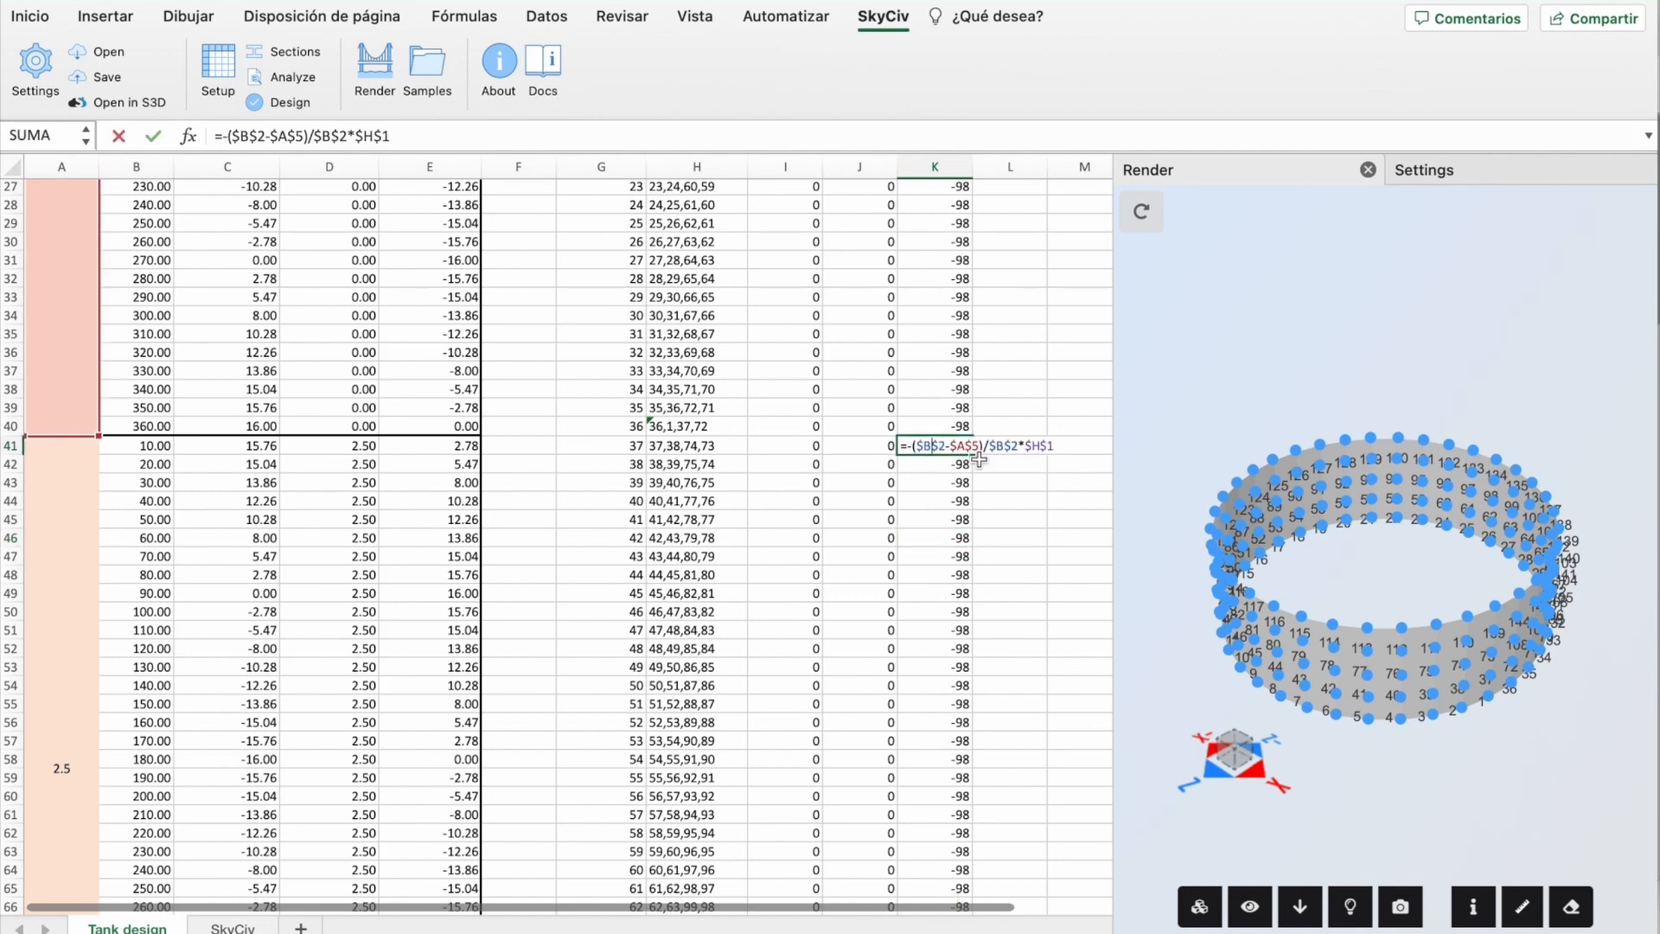
{"action": "scroll", "coordinate": [185, 397], "scroll_direction": "up", "scroll_amount": 4}
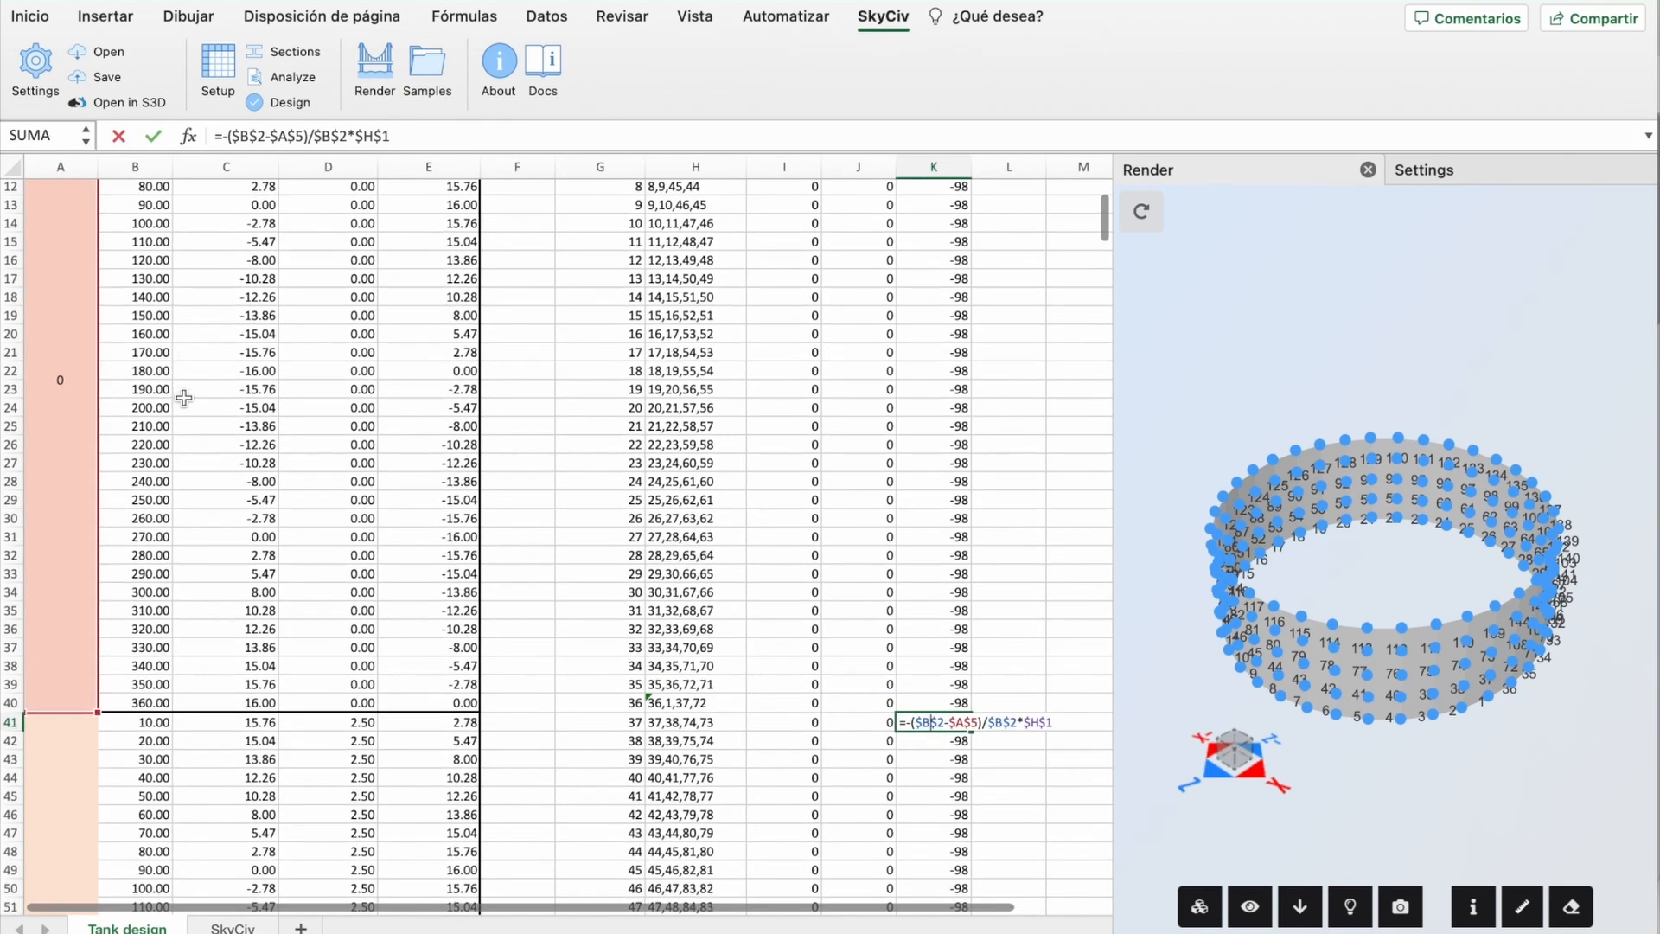
{"action": "scroll", "coordinate": [216, 363], "scroll_direction": "down", "scroll_amount": 5}
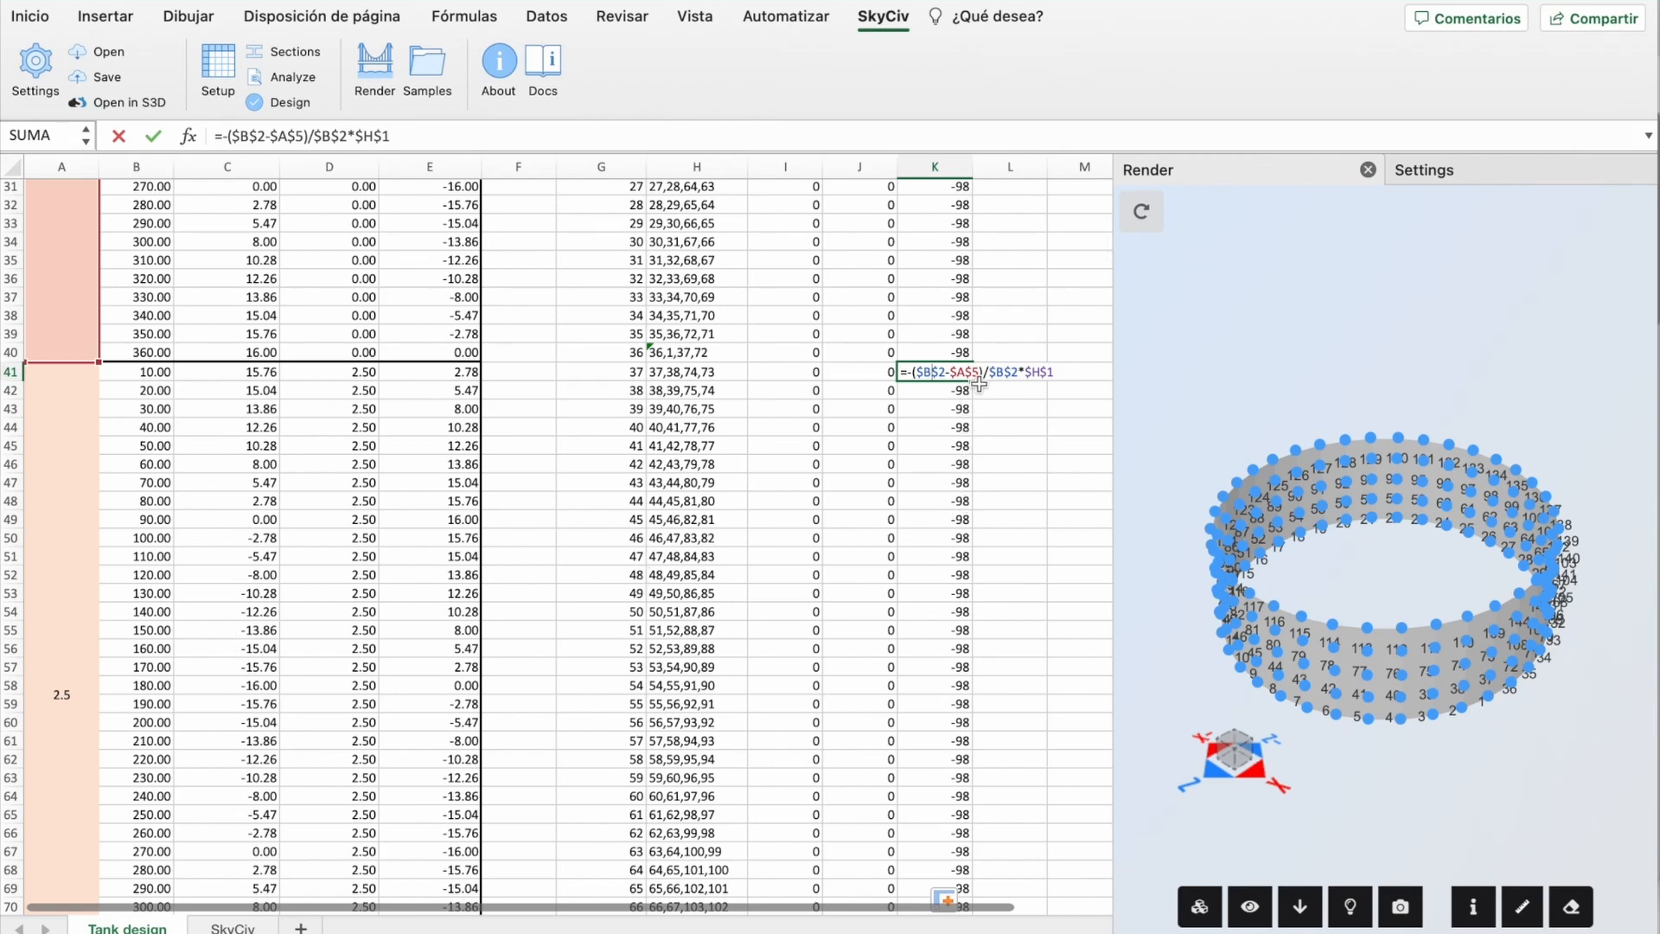
{"action": "scroll", "coordinate": [246, 571], "scroll_direction": "up", "scroll_amount": 10}
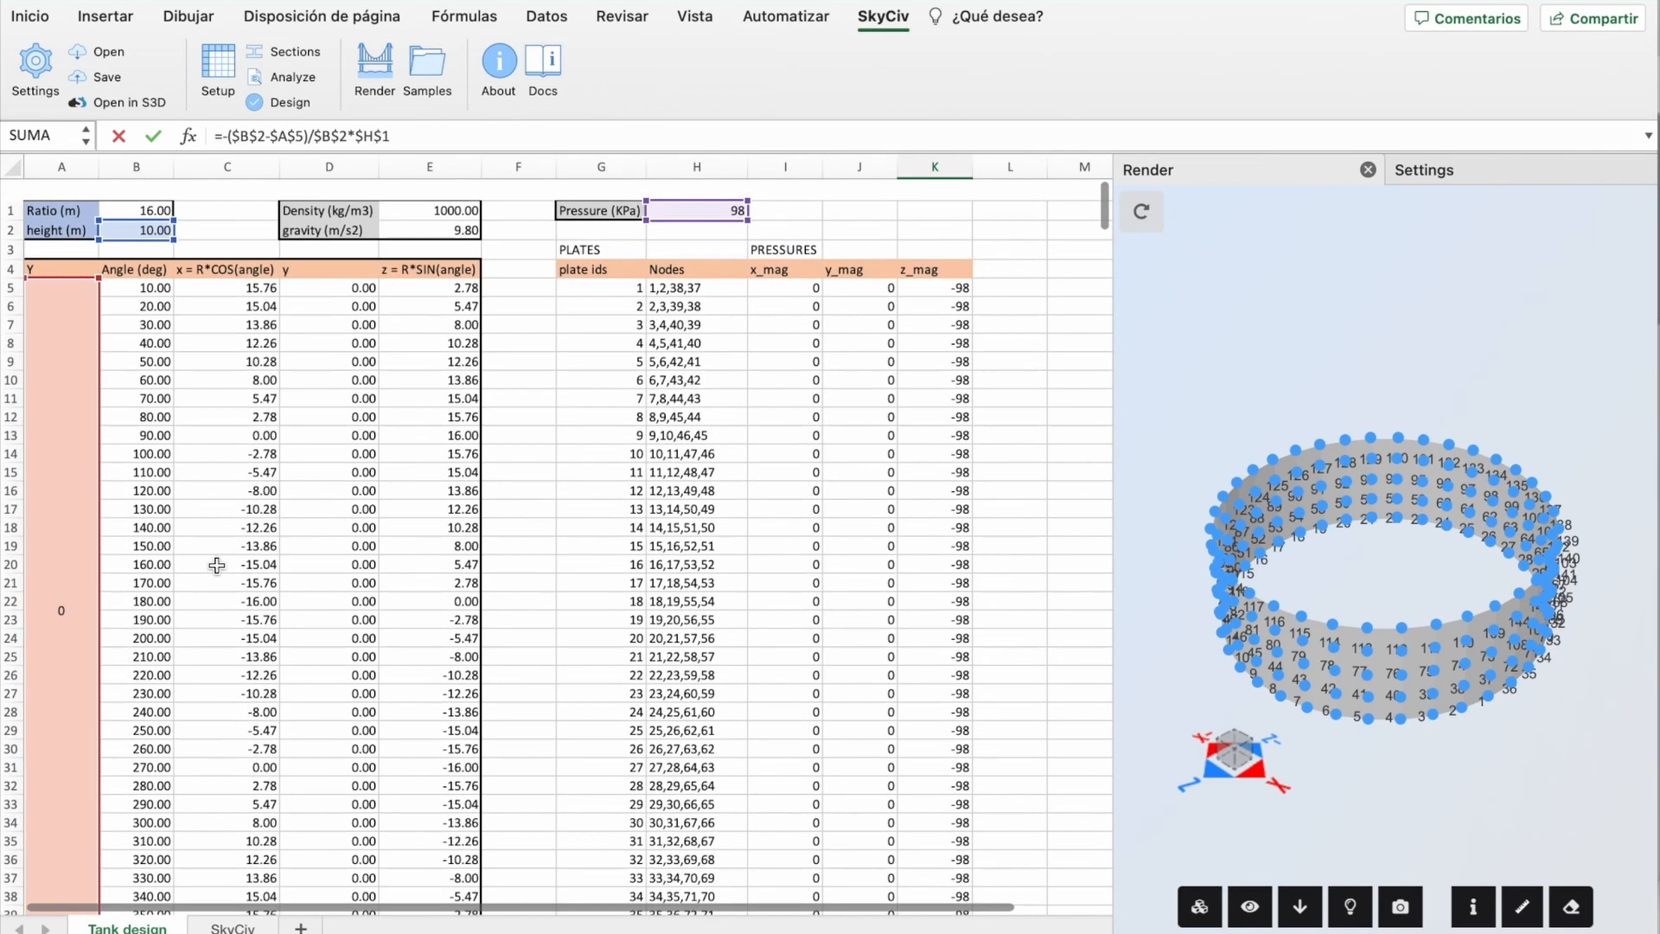
{"action": "scroll", "coordinate": [216, 566], "scroll_direction": "down", "scroll_amount": 10}
{"action": "scroll", "coordinate": [217, 565], "scroll_direction": "down", "scroll_amount": 20}
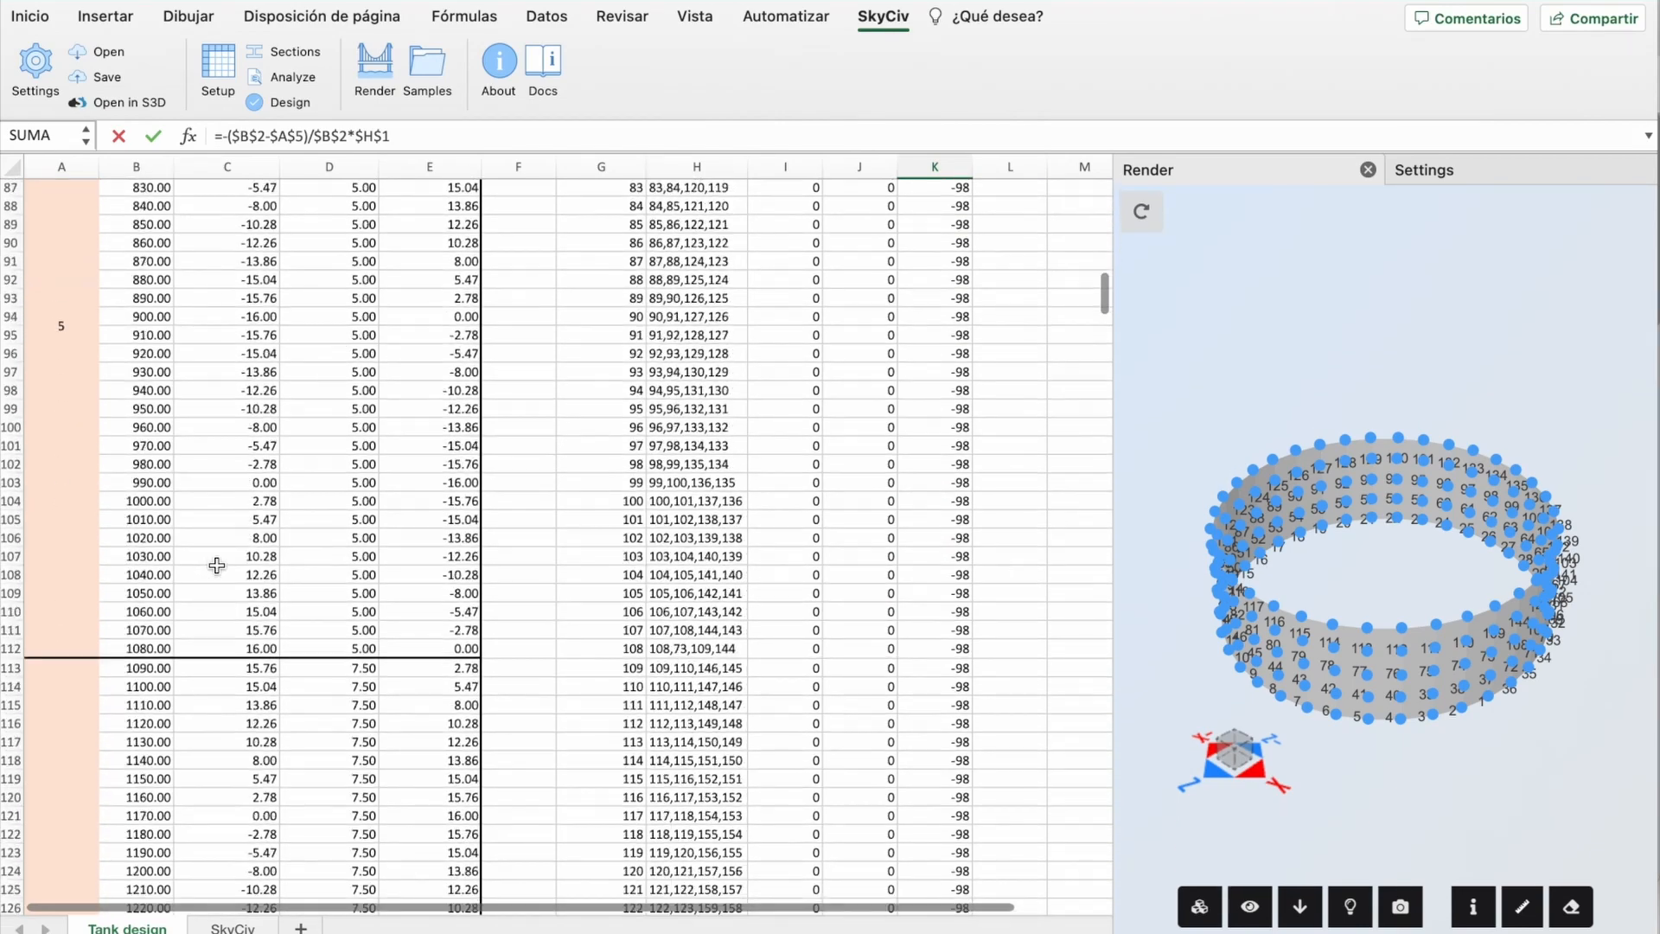
{"action": "scroll", "coordinate": [216, 566], "scroll_direction": "up", "scroll_amount": 20}
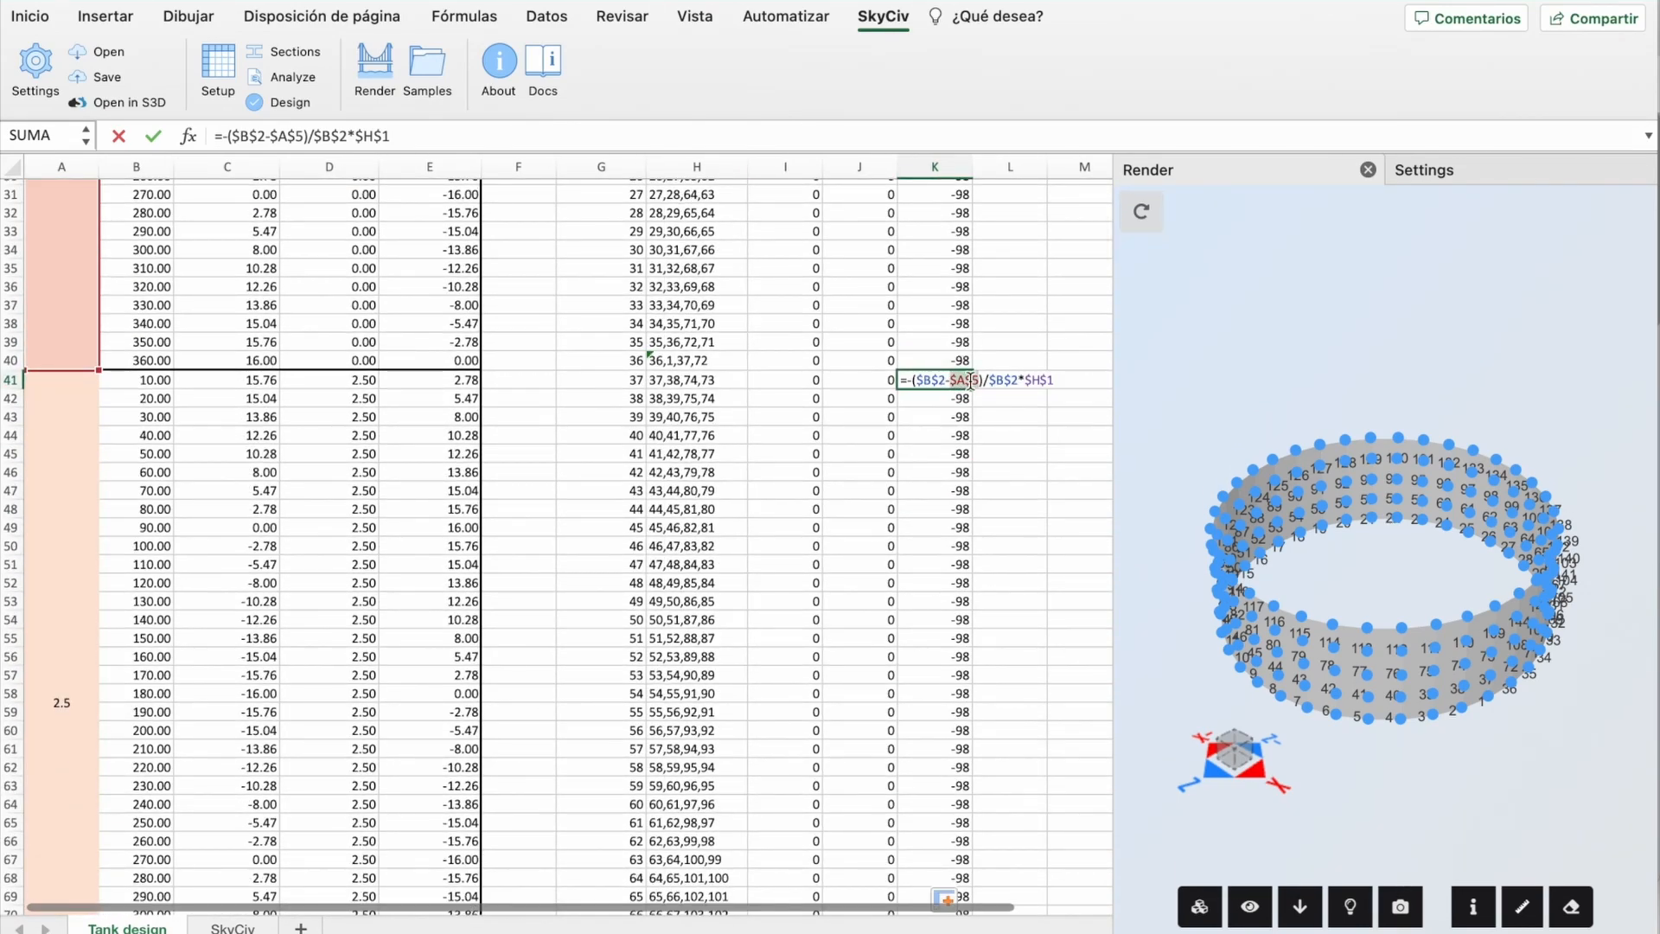
{"action": "left_click", "coordinate": [83, 662]}
{"action": "key", "text": "Return"}
{"action": "left_click", "coordinate": [934, 382]}
{"action": "double_click", "coordinate": [972, 390]}
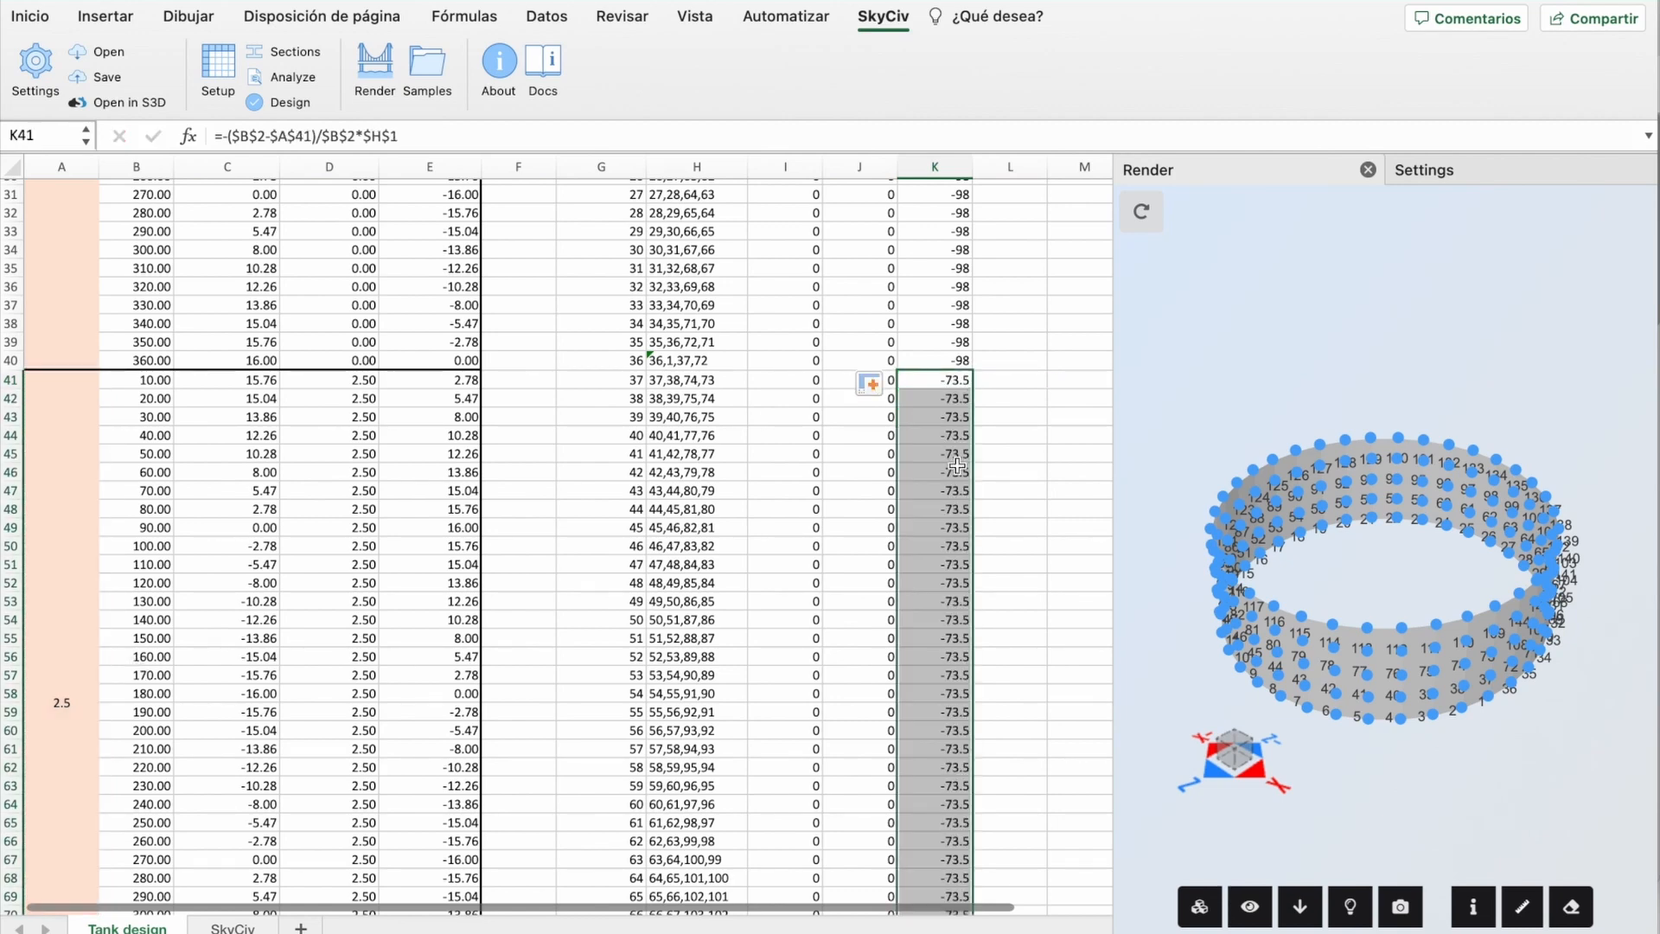
Step: Point the K77 z pressure at ring height A77, giving -49, and fill it down
{"action": "scroll", "coordinate": [973, 390], "scroll_direction": "down", "scroll_amount": 7}
{"action": "left_click", "coordinate": [945, 472]}
{"action": "double_click", "coordinate": [945, 472]}
{"action": "left_click", "coordinate": [77, 696]}
{"action": "key", "text": "Return"}
{"action": "left_click", "coordinate": [934, 472]}
{"action": "double_click", "coordinate": [973, 481]}
Step: Point the K113 z pressure at ring height A113, giving -24.5, and fill it down
{"action": "scroll", "coordinate": [971, 481], "scroll_direction": "down", "scroll_amount": 12}
{"action": "double_click", "coordinate": [938, 446]}
{"action": "double_click", "coordinate": [967, 446]}
{"action": "left_click", "coordinate": [58, 625]}
{"action": "key", "text": "Return"}
{"action": "left_click", "coordinate": [941, 449]}
{"action": "double_click", "coordinate": [973, 456]}
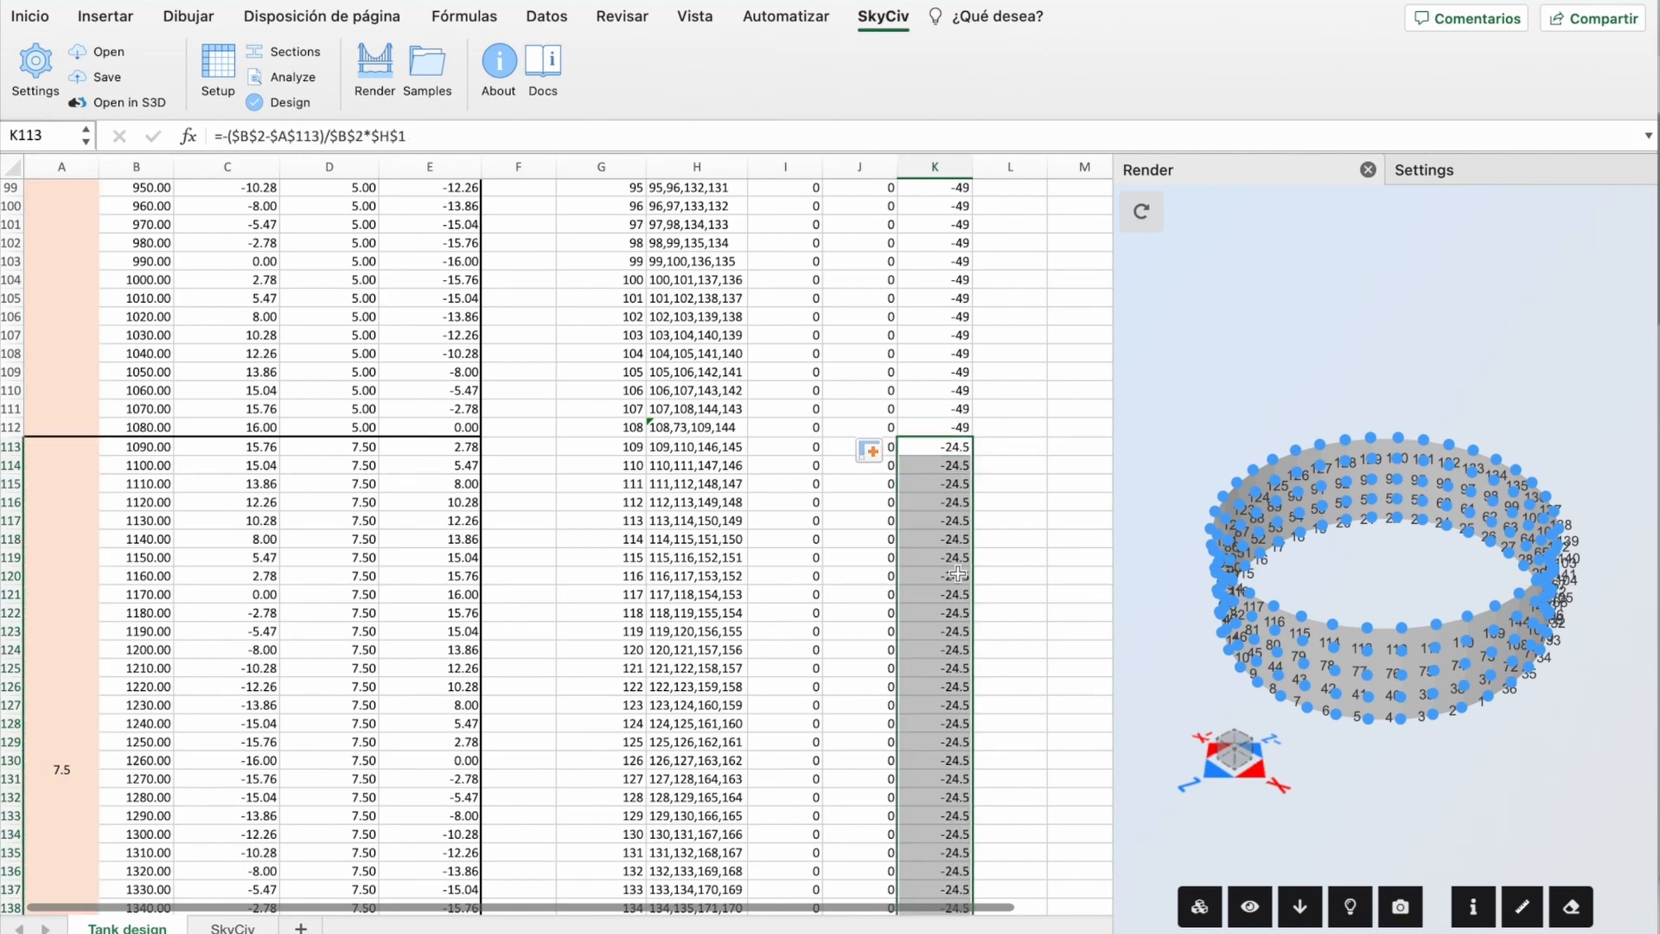
{"action": "scroll", "coordinate": [1001, 407], "scroll_direction": "down", "scroll_amount": 9}
{"action": "left_click_drag", "start_coordinate": [1001, 407], "coordinate": [1001, 399]}
{"action": "scroll", "coordinate": [1001, 402], "scroll_direction": "up", "scroll_amount": 20}
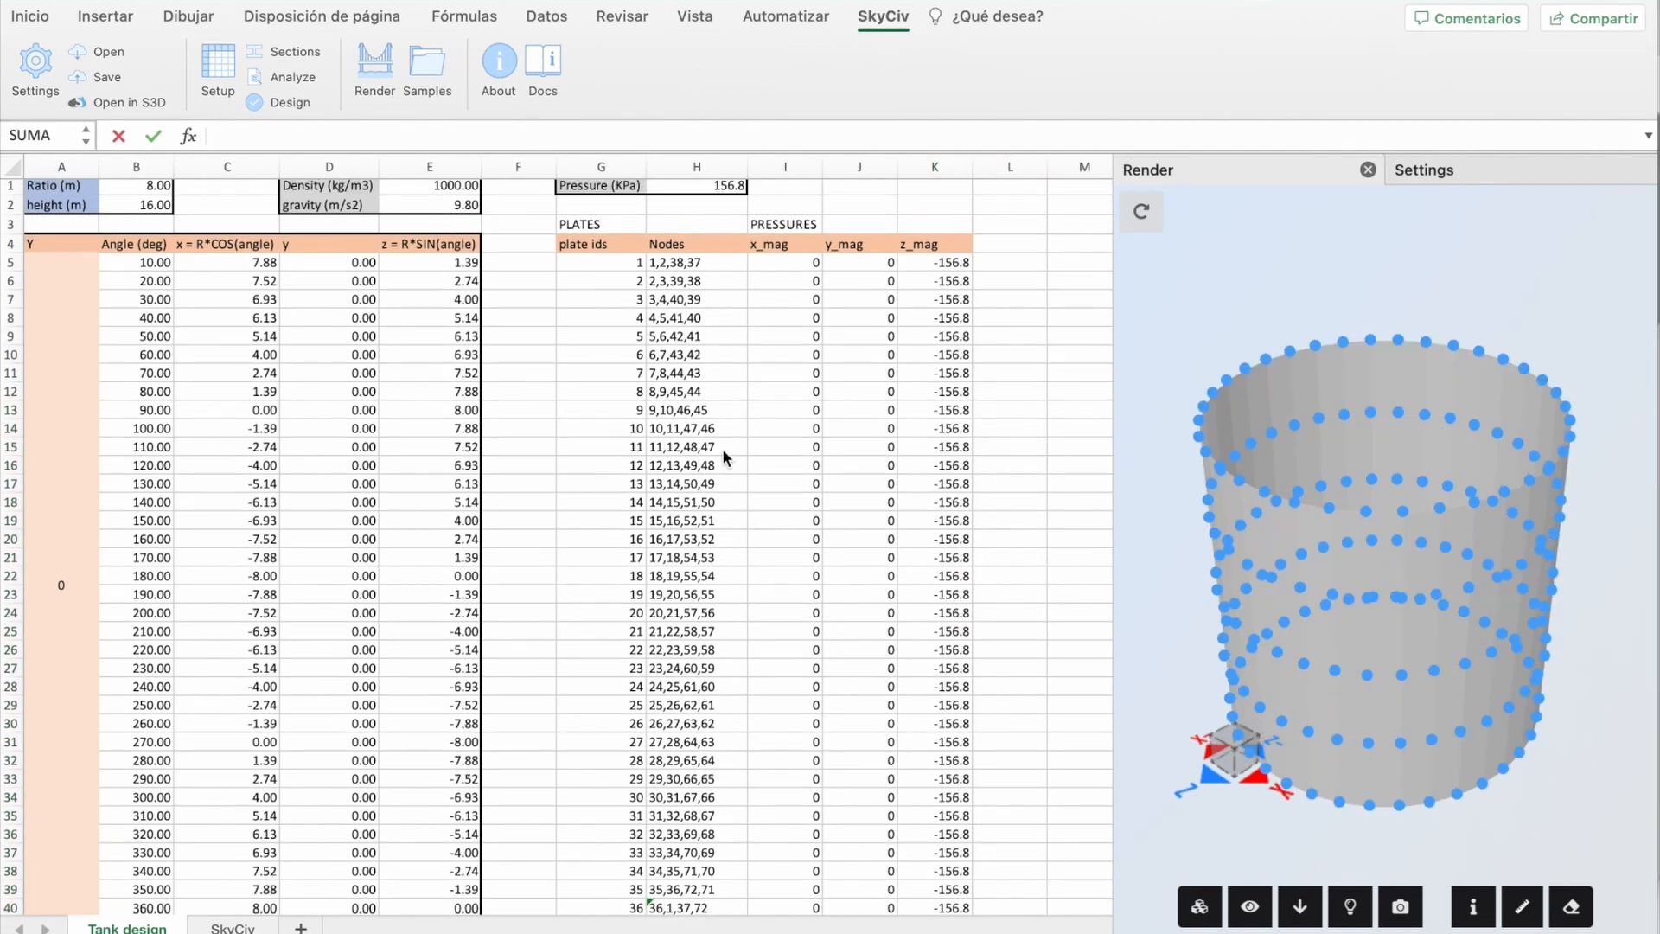
{"action": "left_click_drag", "start_coordinate": [1181, 323], "coordinate": [1159, 398]}
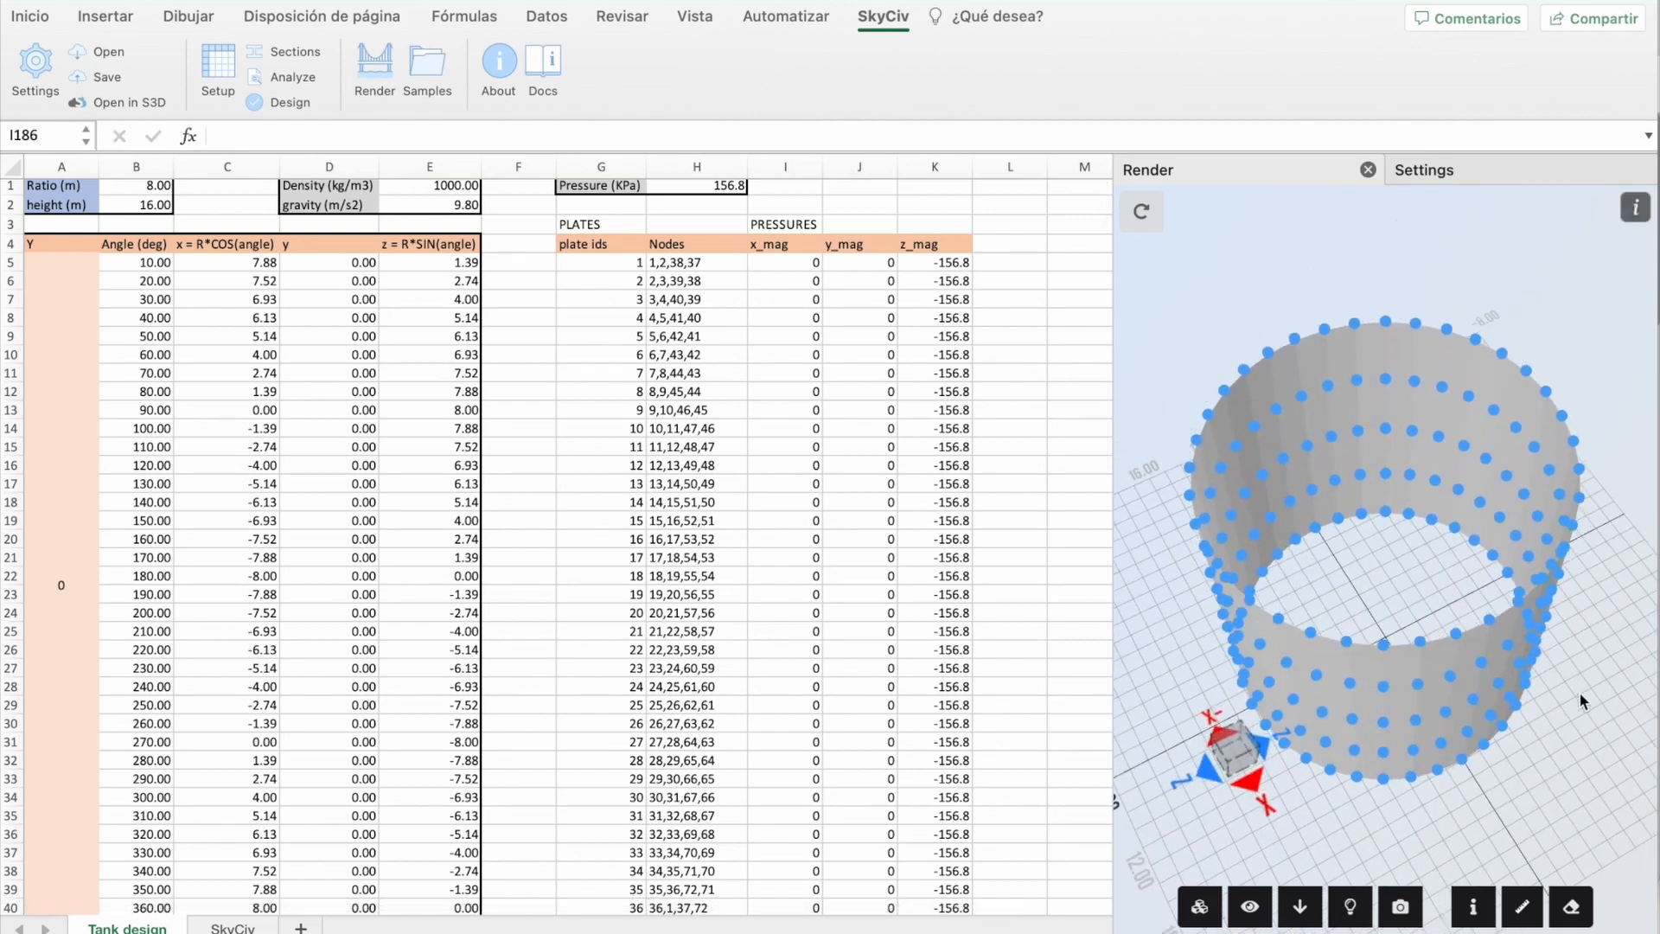
{"action": "scroll", "coordinate": [812, 602], "scroll_direction": "down", "scroll_amount": 20}
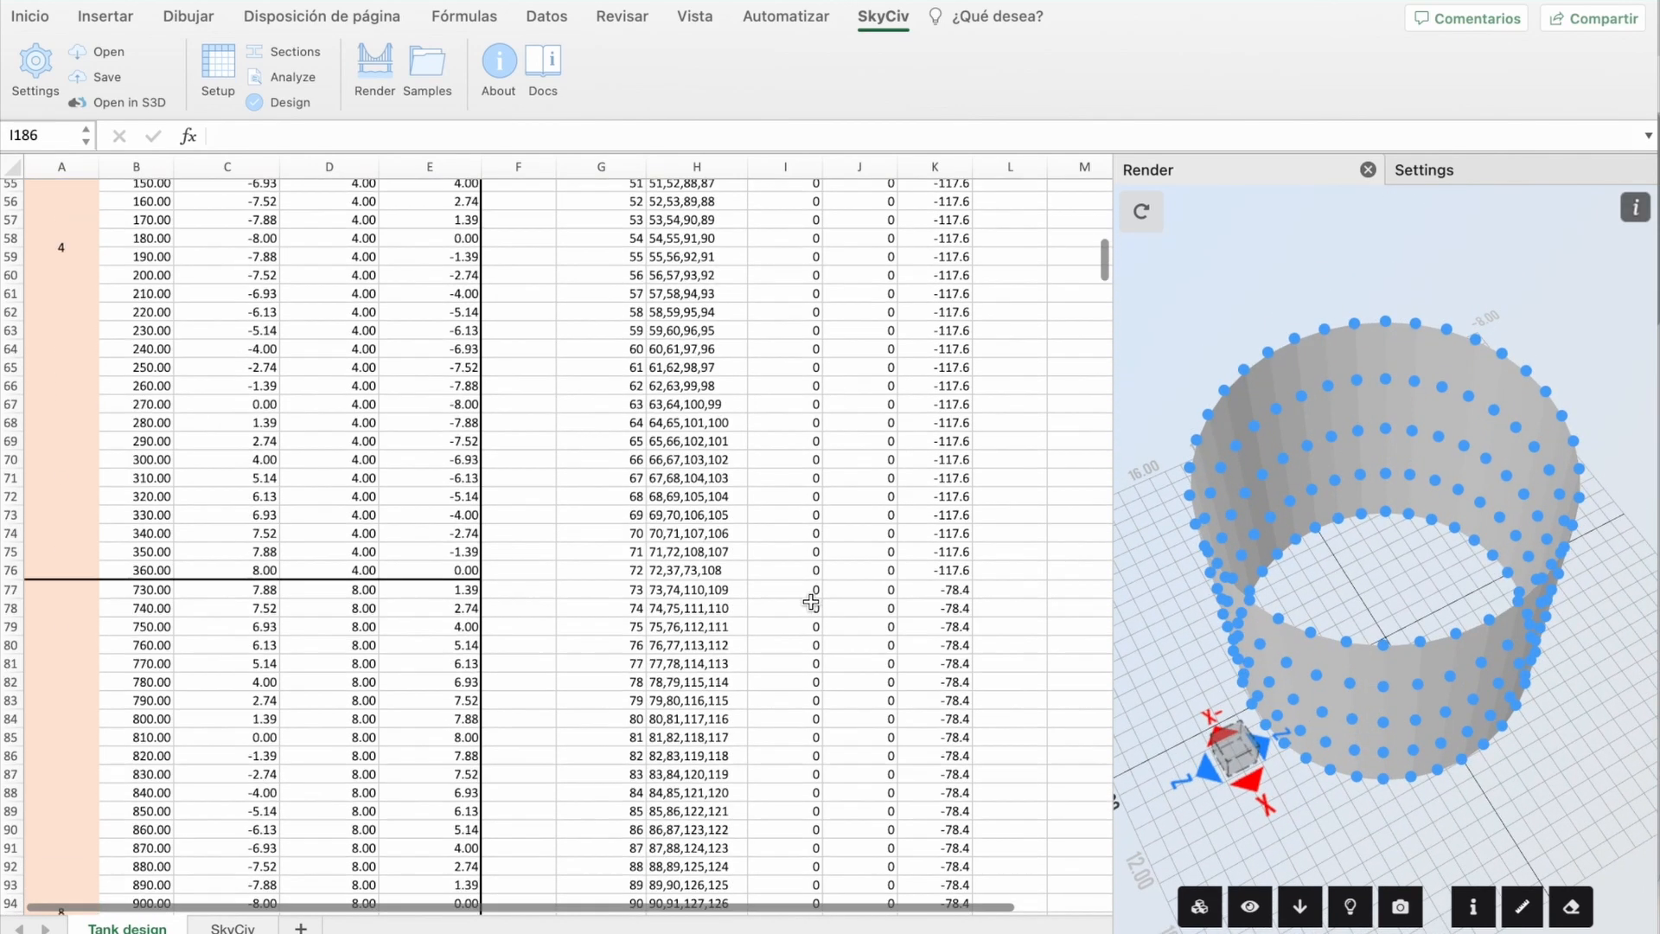
{"action": "scroll", "coordinate": [811, 600], "scroll_direction": "down", "scroll_amount": 4}
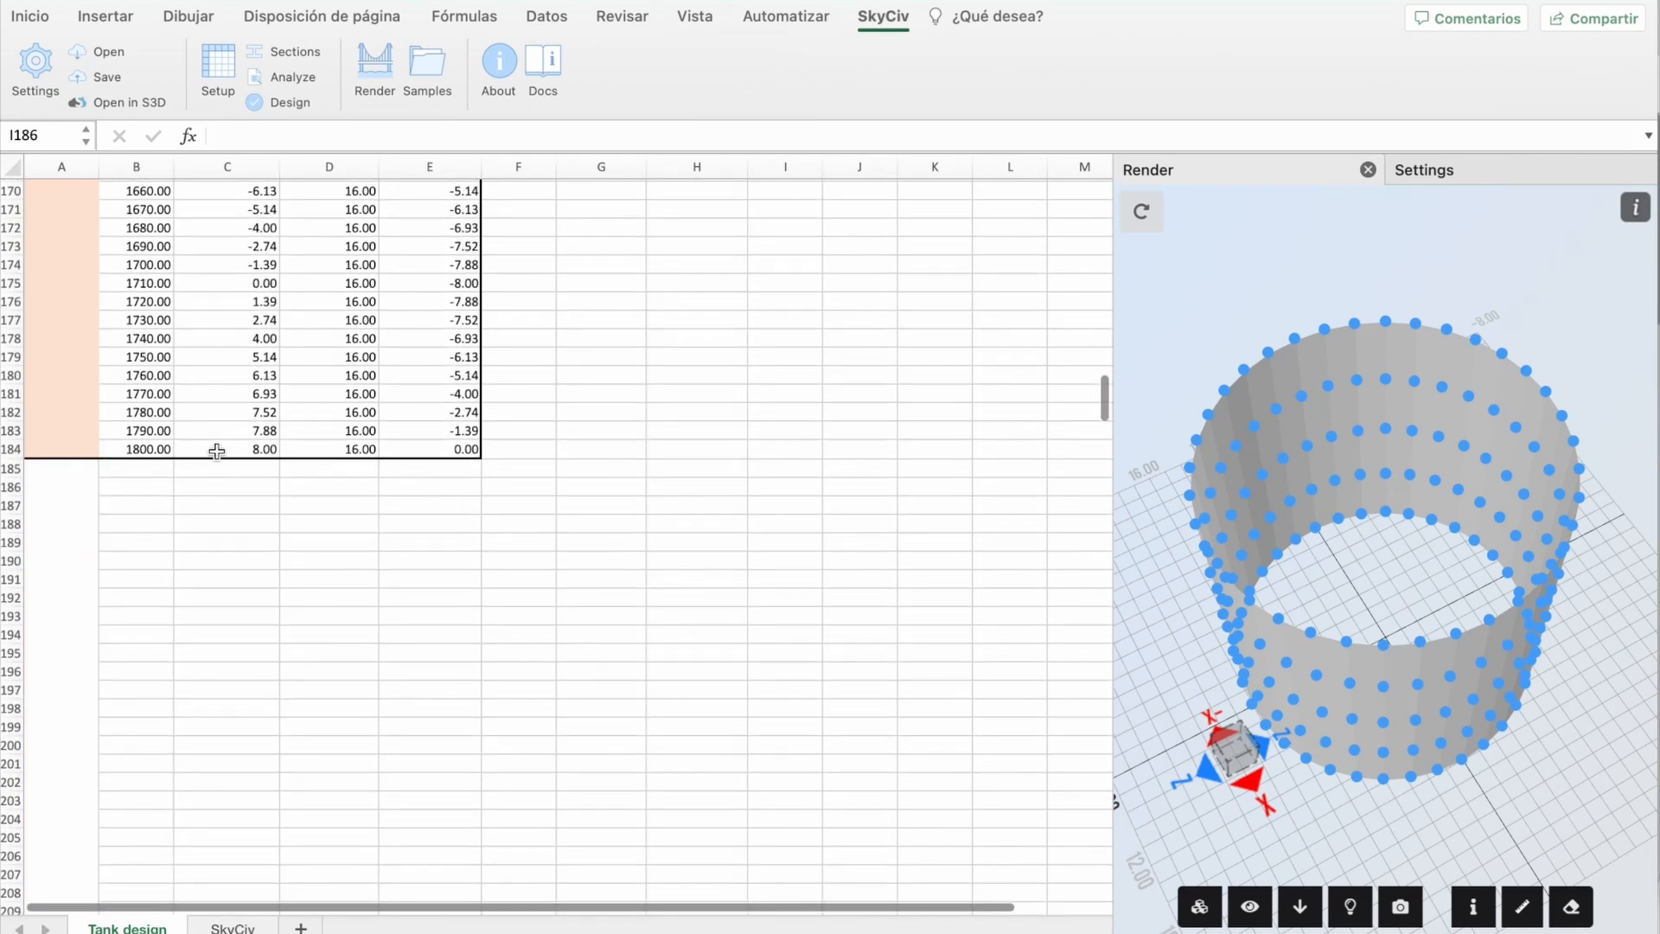
Step: Add an origin row on Tank design with coordinates 0, 0, 0 labelled 'origin'
{"action": "left_click", "coordinate": [224, 473]}
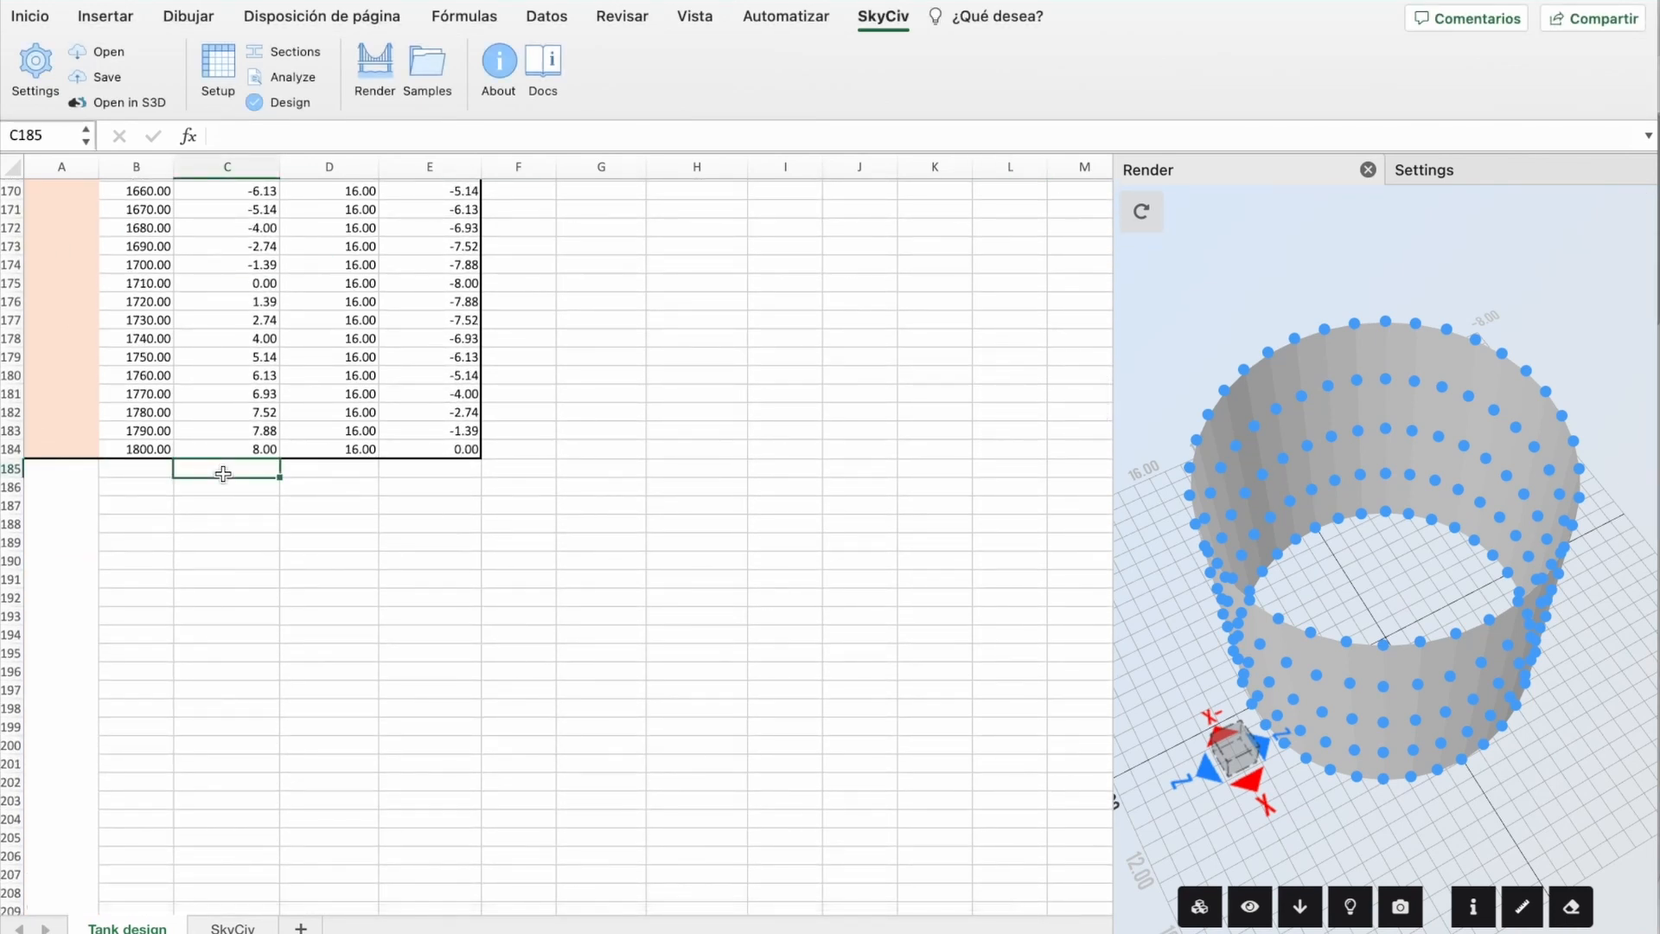
{"action": "type", "text": "0"}
{"action": "key", "text": "Tab"}
{"action": "type", "text": "0"}
{"action": "key", "text": "Tab"}
{"action": "type", "text": "0"}
{"action": "key", "text": "Tab"}
{"action": "type", "text": "ori"}
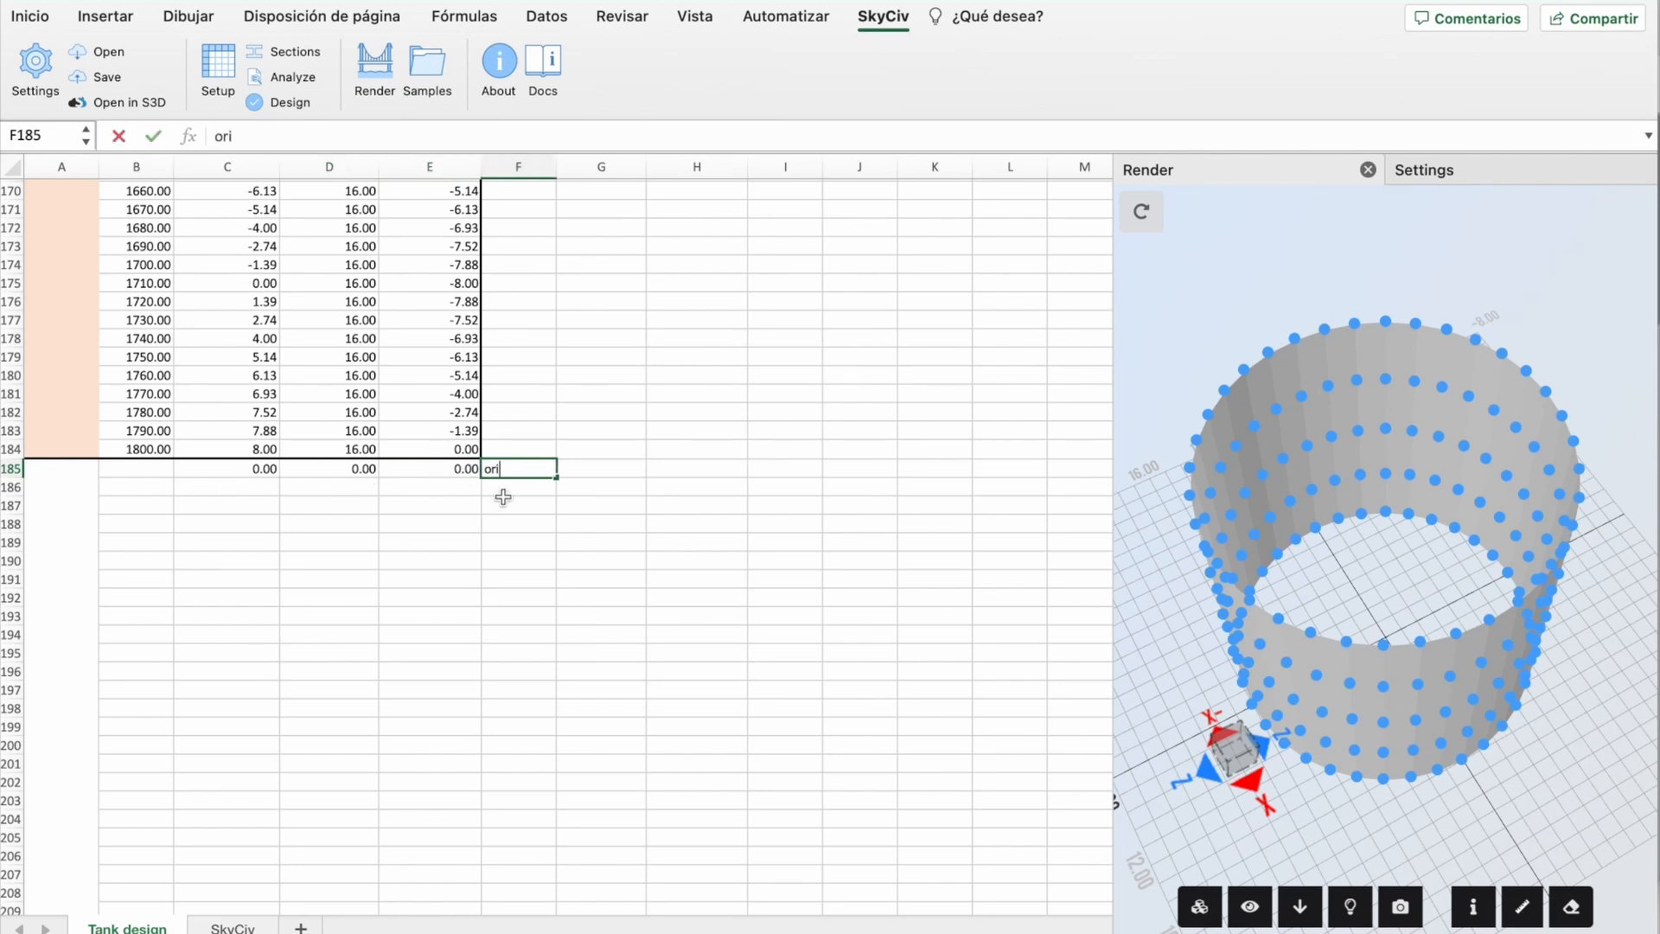
{"action": "type", "text": "gin"}
{"action": "key", "text": "Return"}
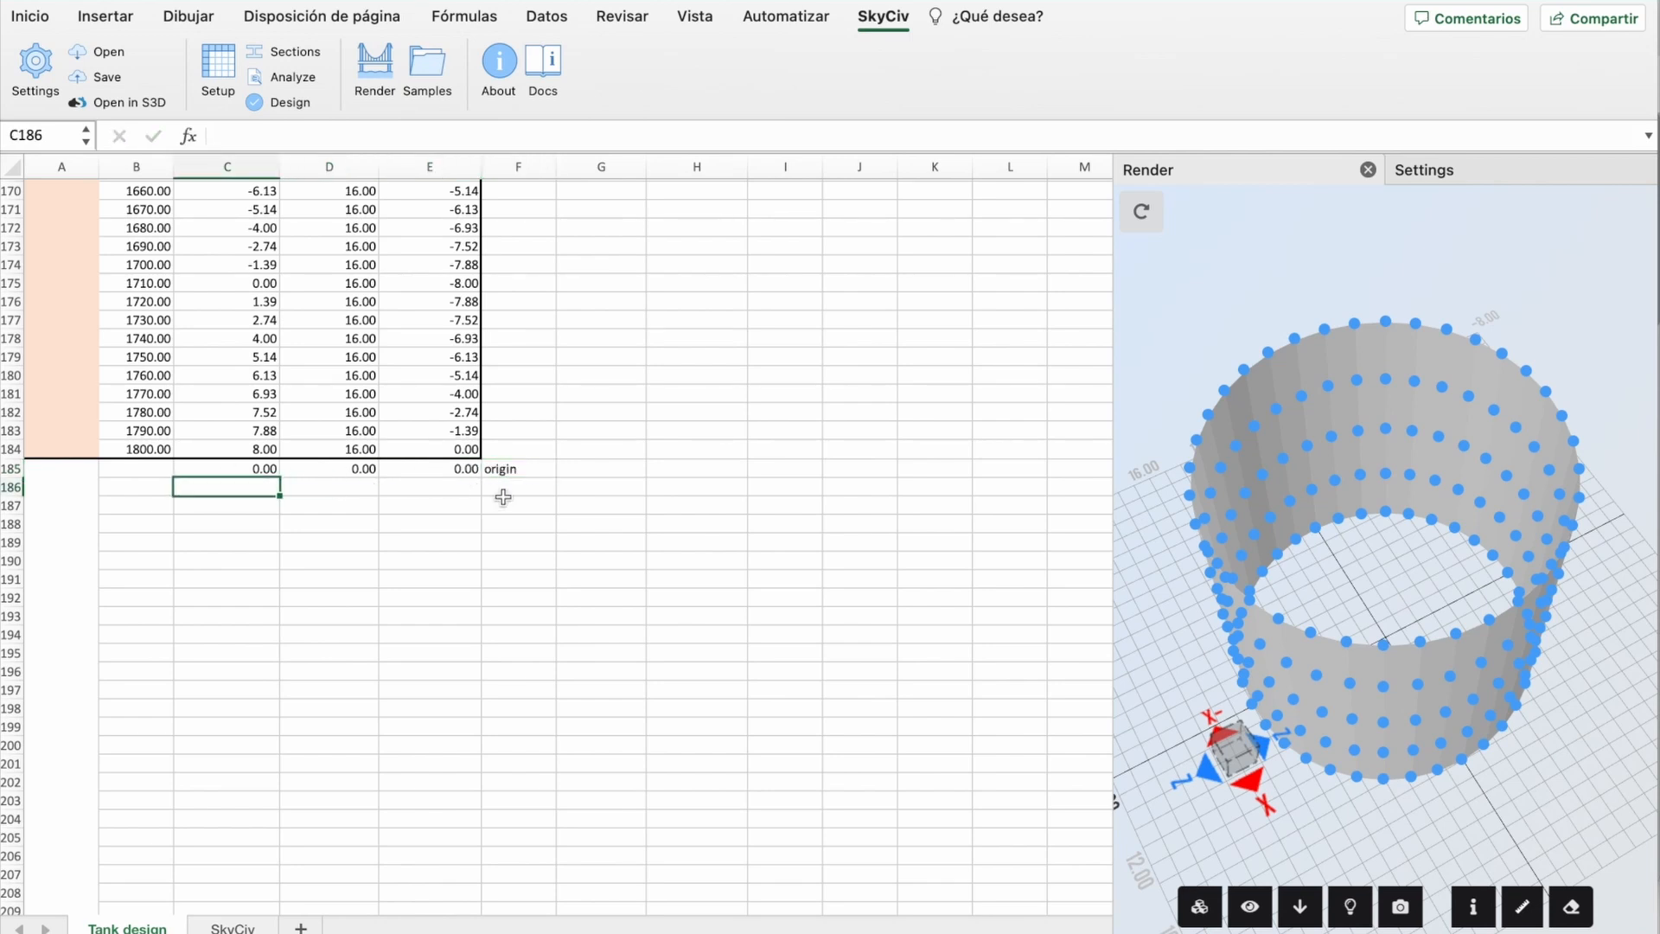
Step: Extend the SkyCiv node table one row and give the origin node id 999 in D183
{"action": "left_click", "coordinate": [233, 928]}
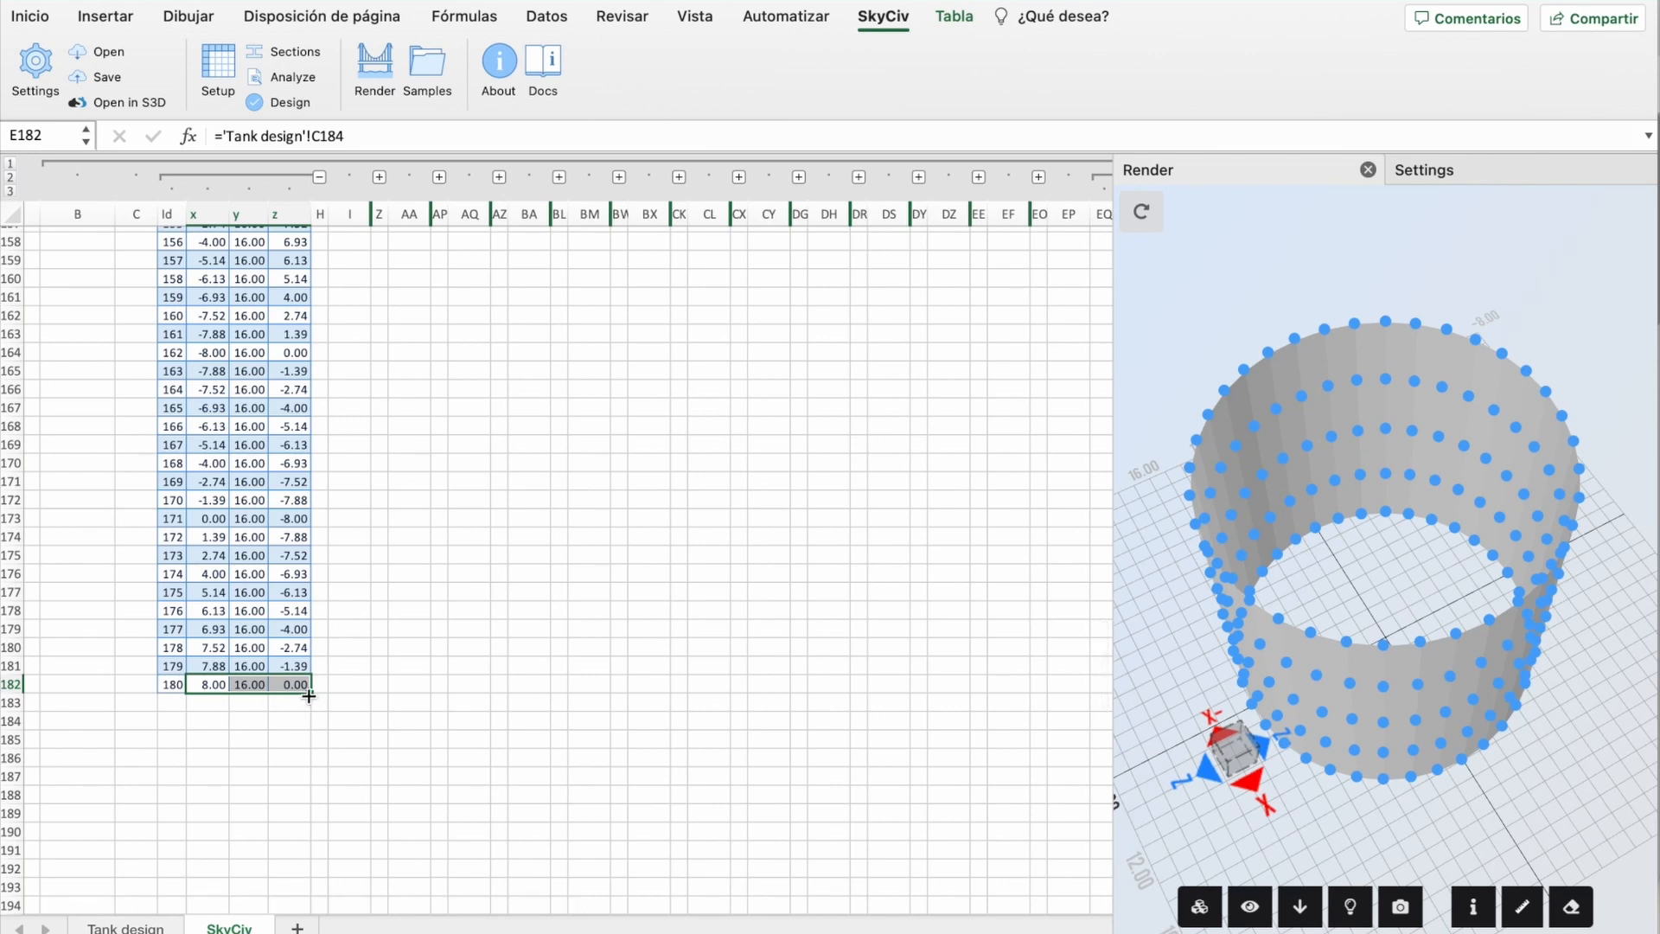
{"action": "left_click_drag", "start_coordinate": [310, 693], "coordinate": [310, 711]}
{"action": "left_click", "coordinate": [171, 703]}
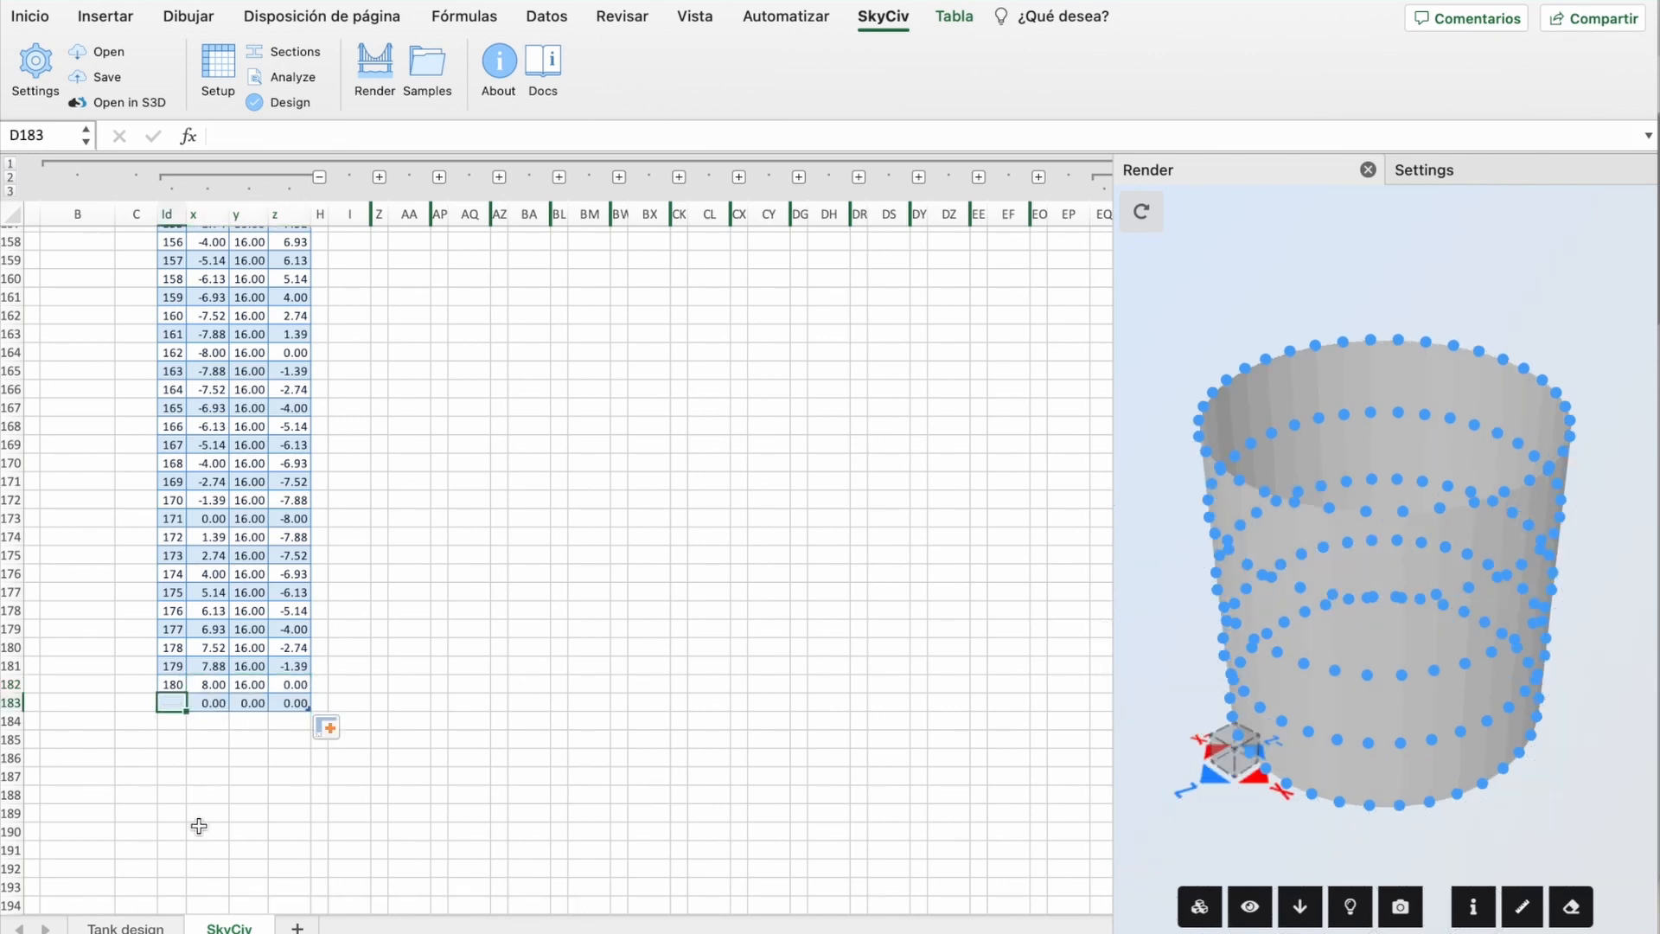
{"action": "type", "text": "999"}
{"action": "key", "text": "Return"}
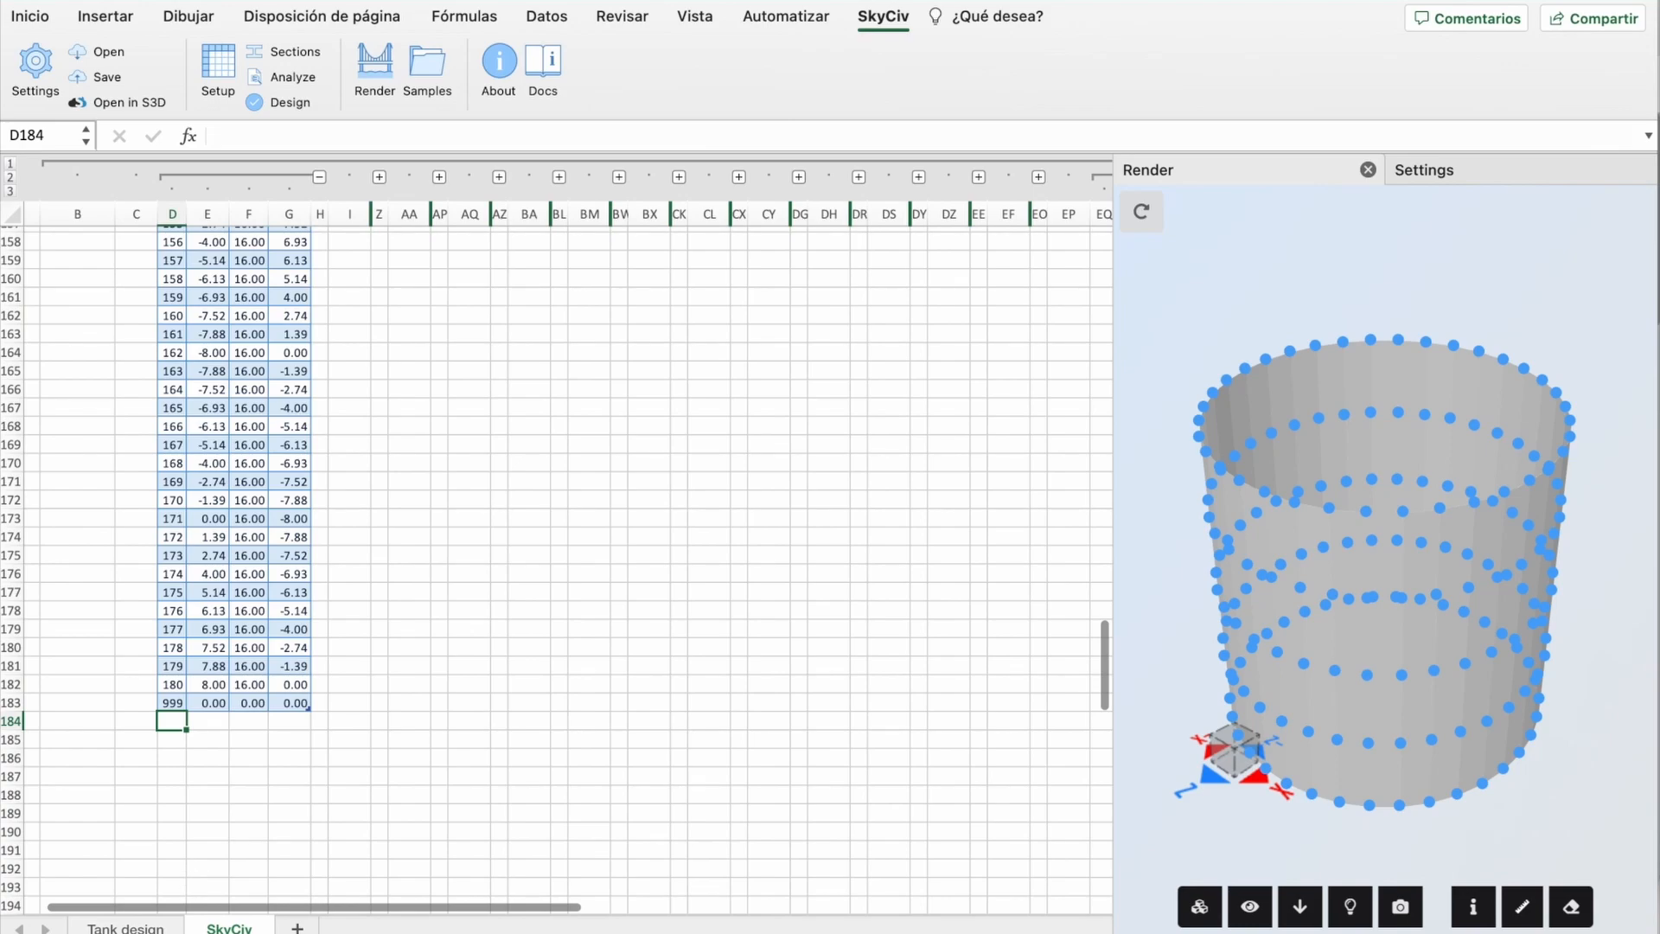
{"action": "key", "text": "ctrl+Page_Up"}
{"action": "scroll", "coordinate": [739, 552], "scroll_direction": "up", "scroll_amount": 20}
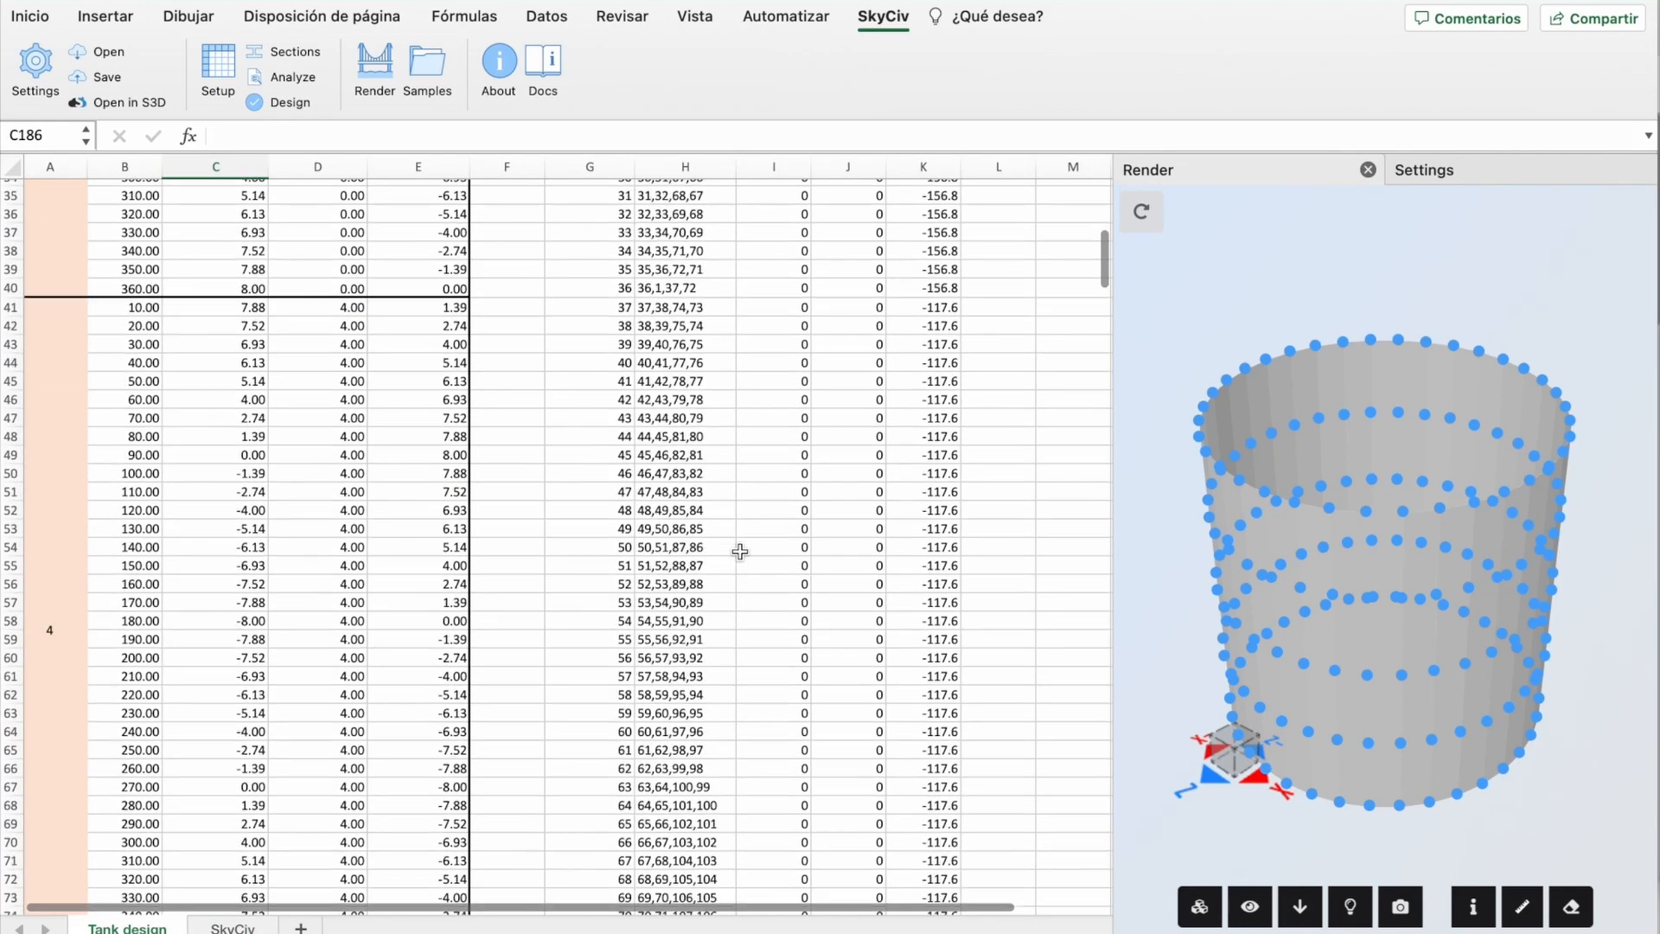
Step: Label F149 'circular plate' and paste the CONCAT nodes formula into H149
{"action": "scroll", "coordinate": [726, 608], "scroll_direction": "down", "scroll_amount": 20}
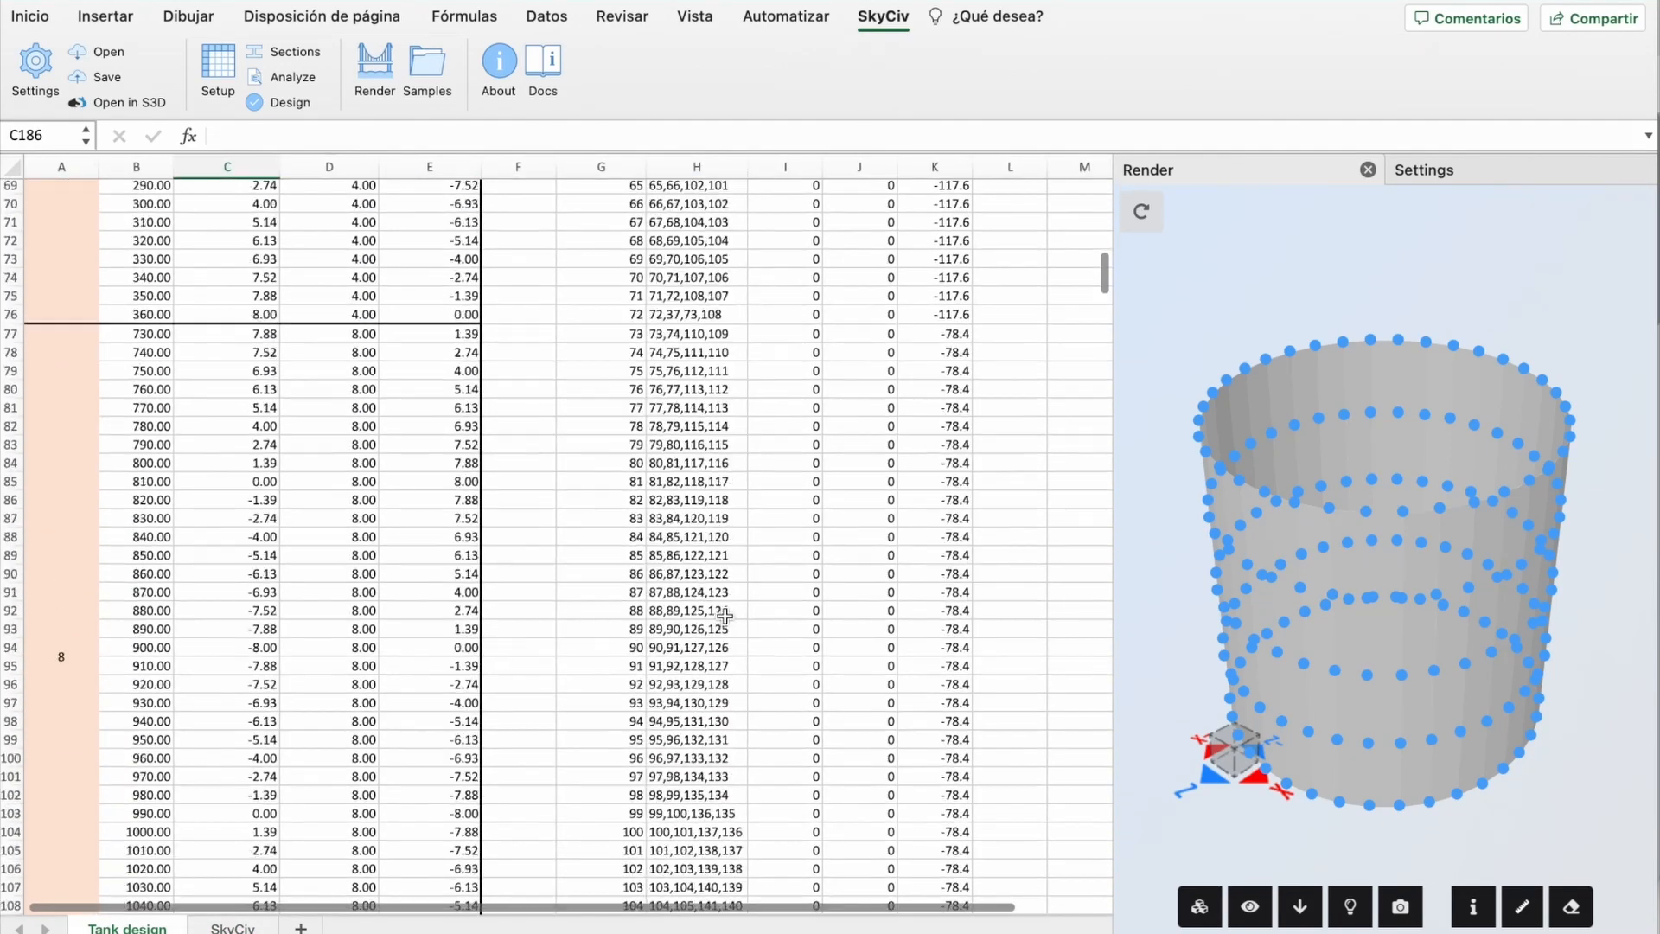
{"action": "left_click", "coordinate": [533, 610]}
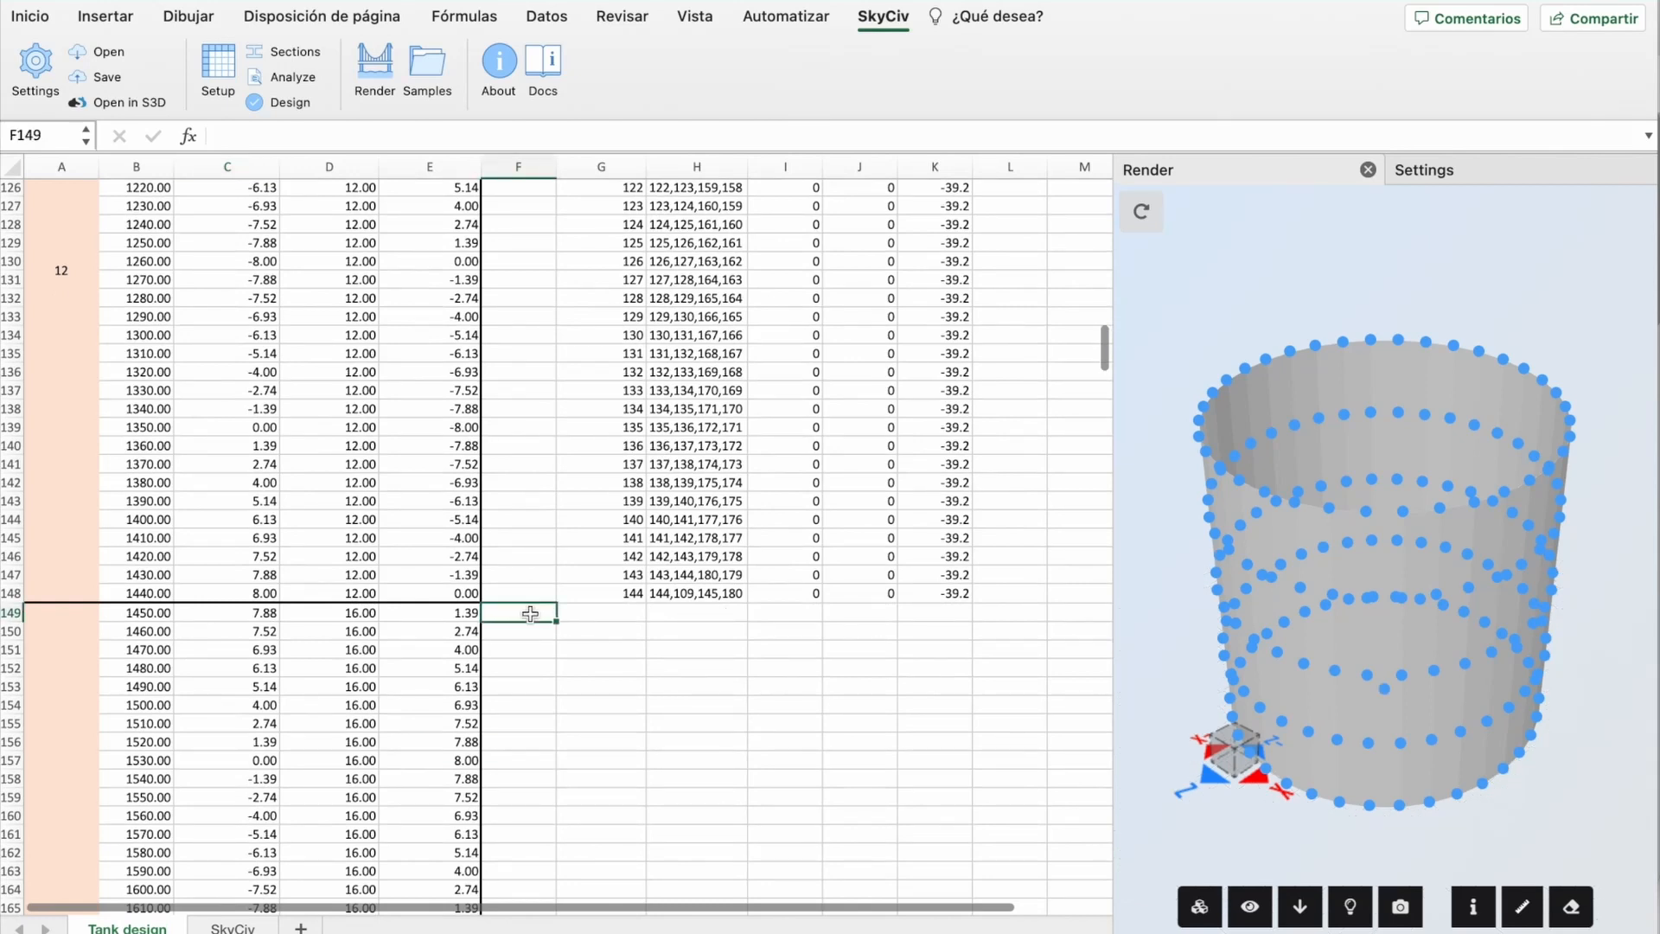
{"action": "type", "text": "circul"}
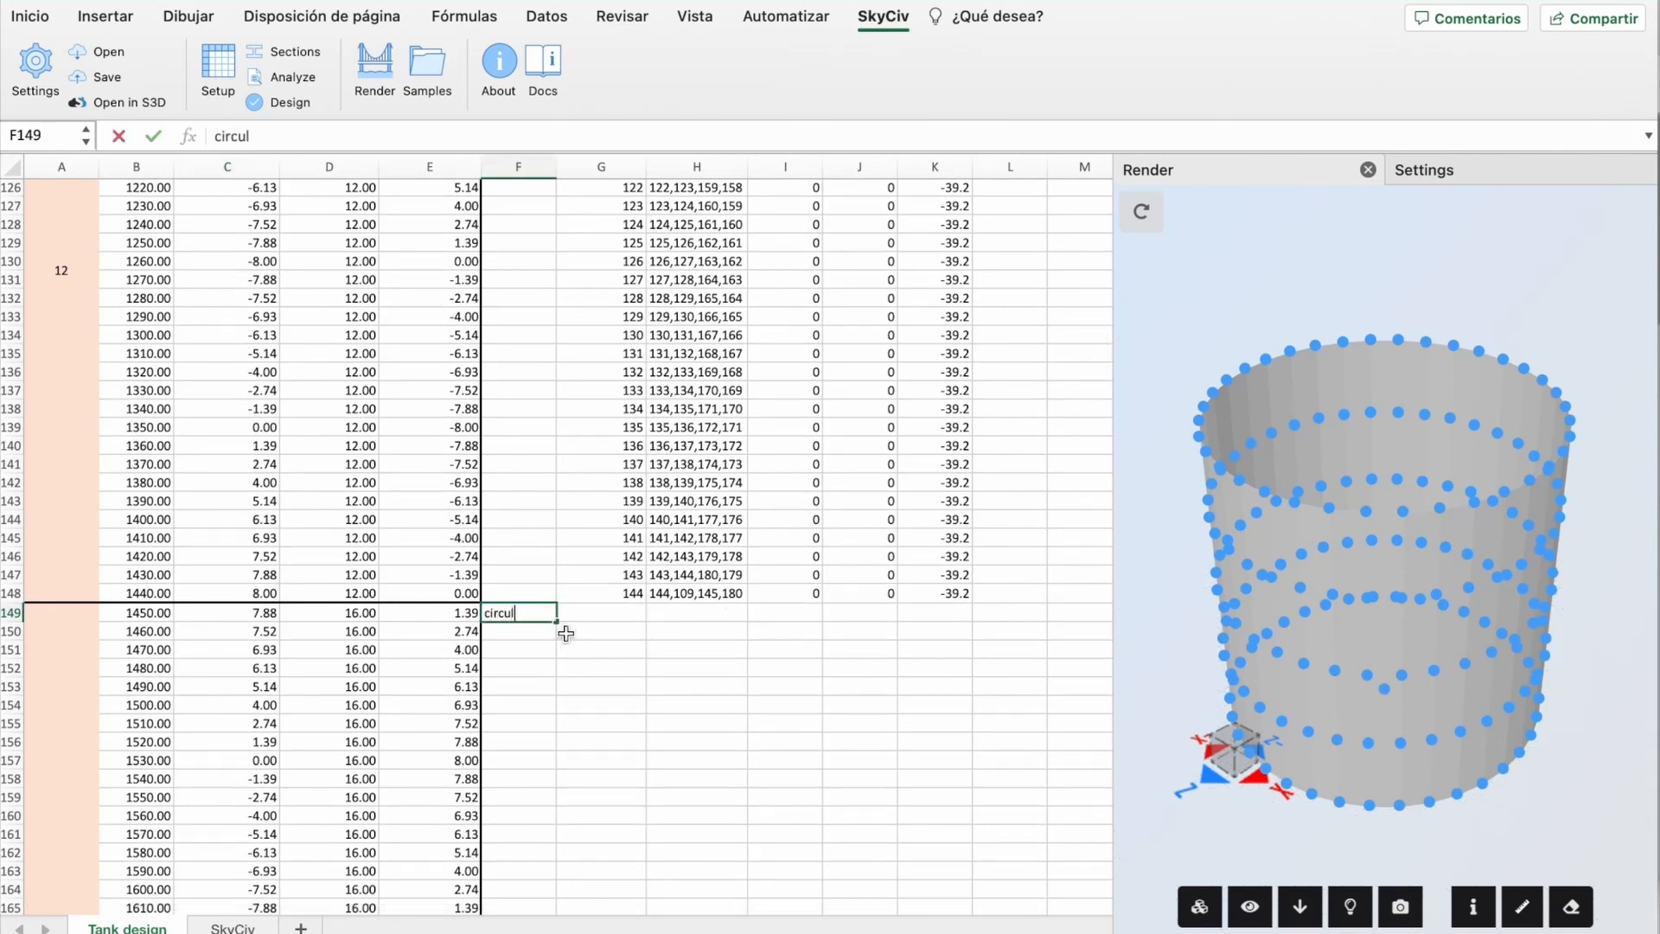
{"action": "key", "text": "Return"}
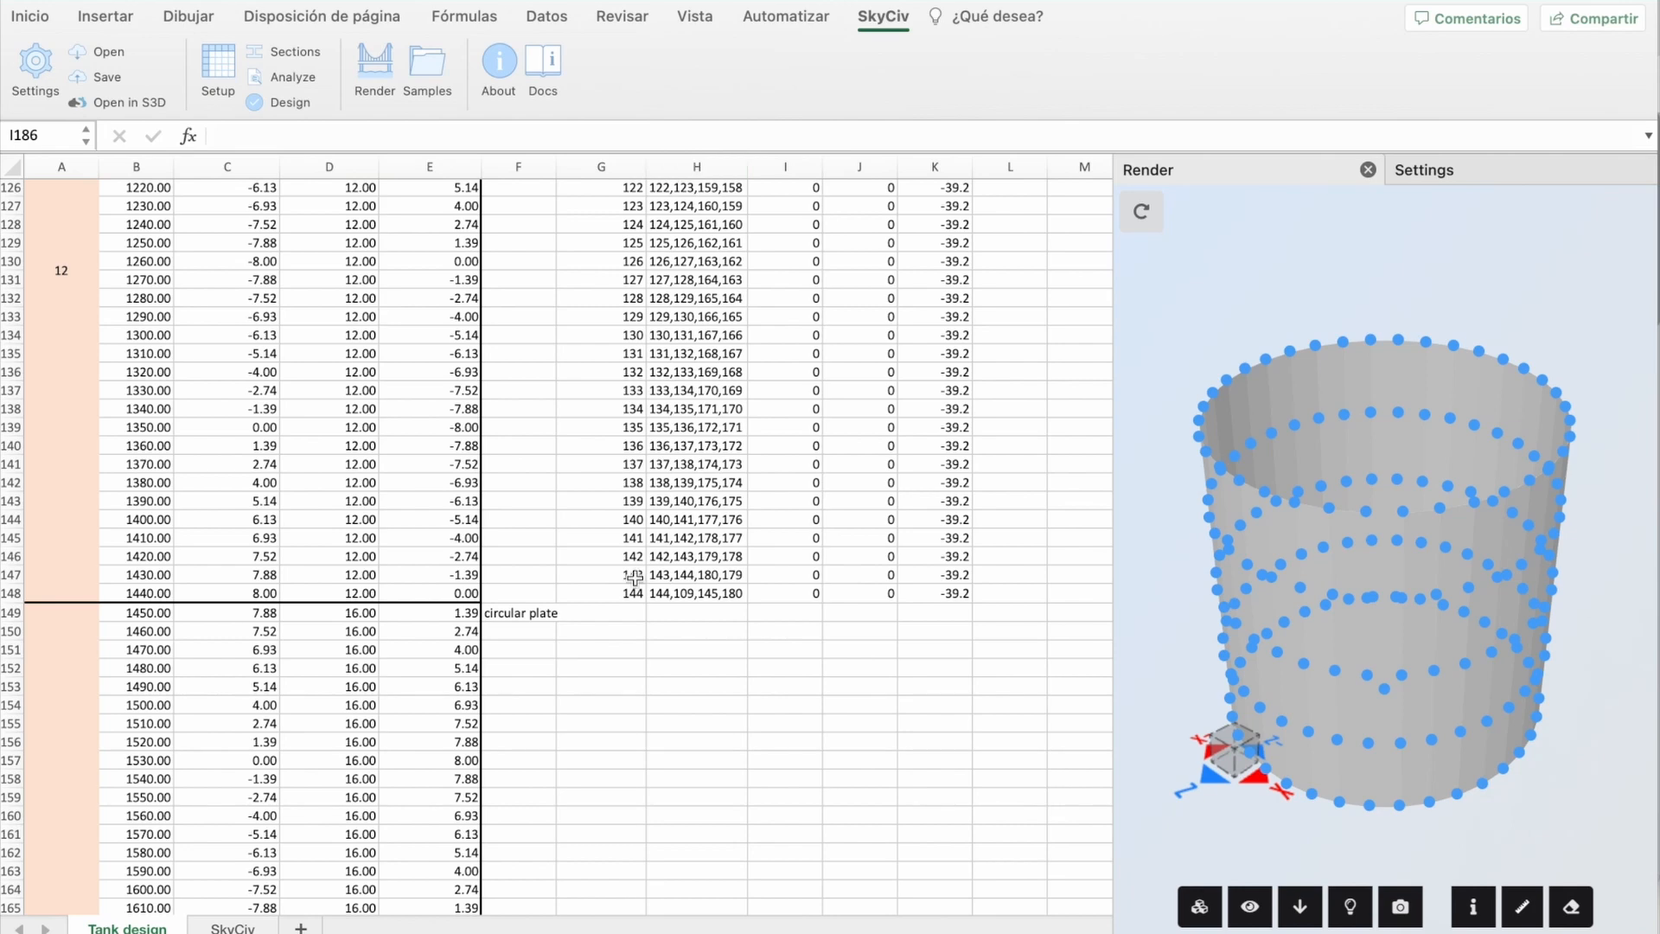
{"action": "left_click", "coordinate": [711, 615]}
{"action": "right_click", "coordinate": [711, 615]}
{"action": "mouse_move", "coordinate": [789, 516]}
{"action": "left_click", "coordinate": [1099, 603]}
{"action": "key", "text": "F2"}
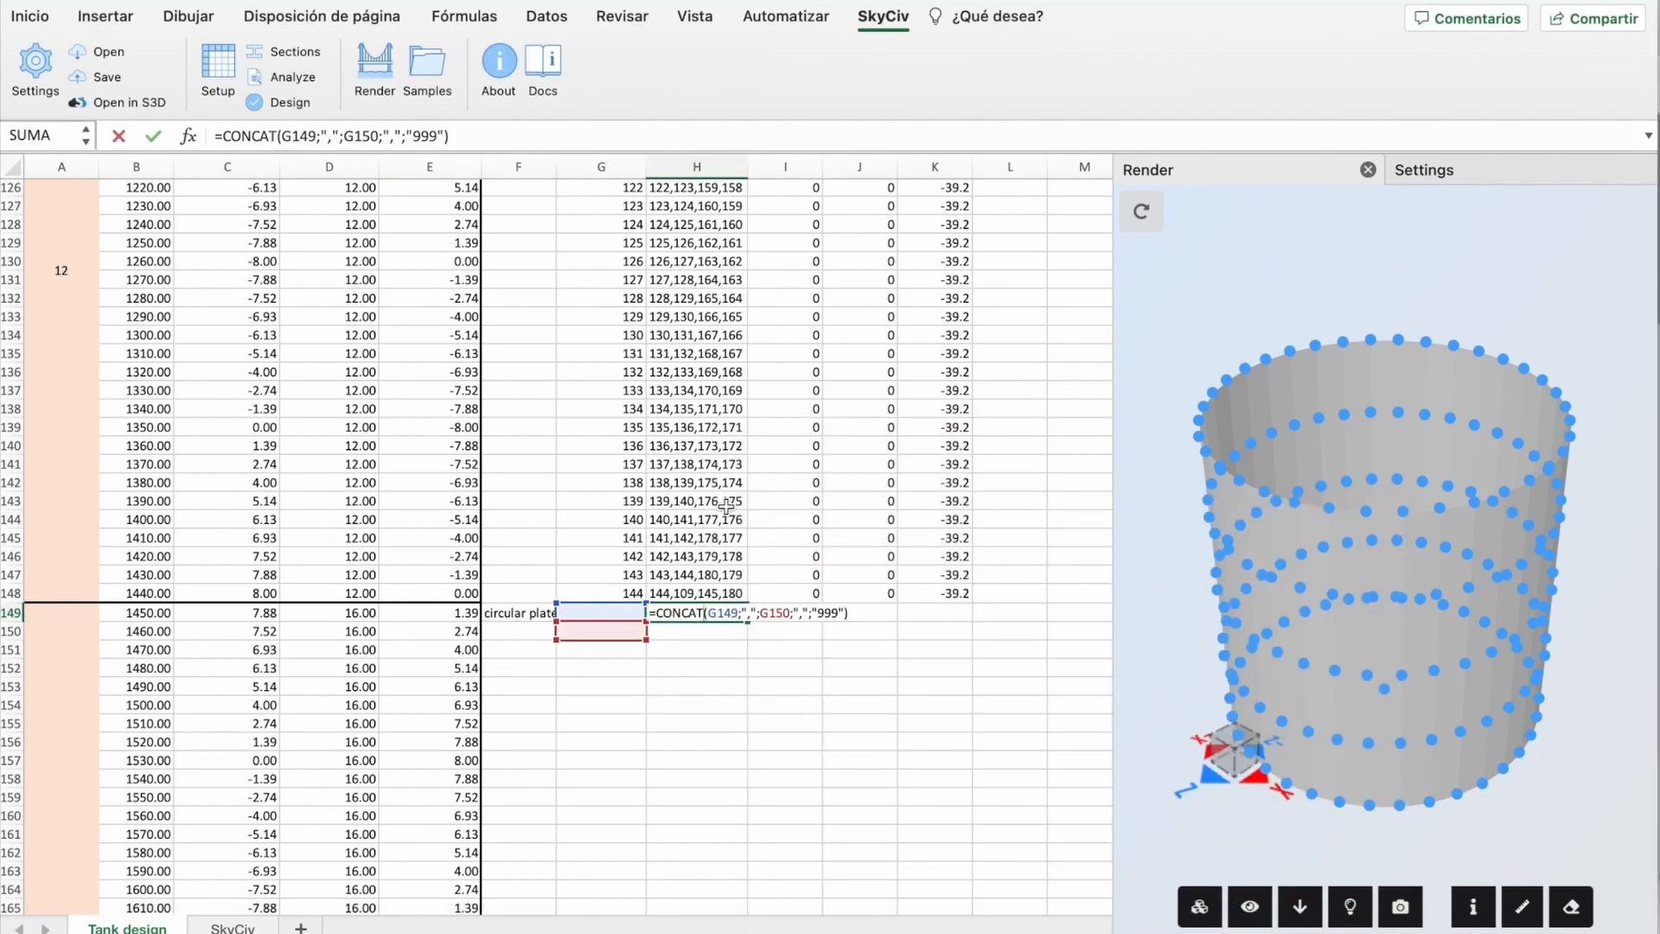
Step: Turn on Node IDs in the 3D render's display items
{"action": "left_click", "coordinate": [1250, 906]}
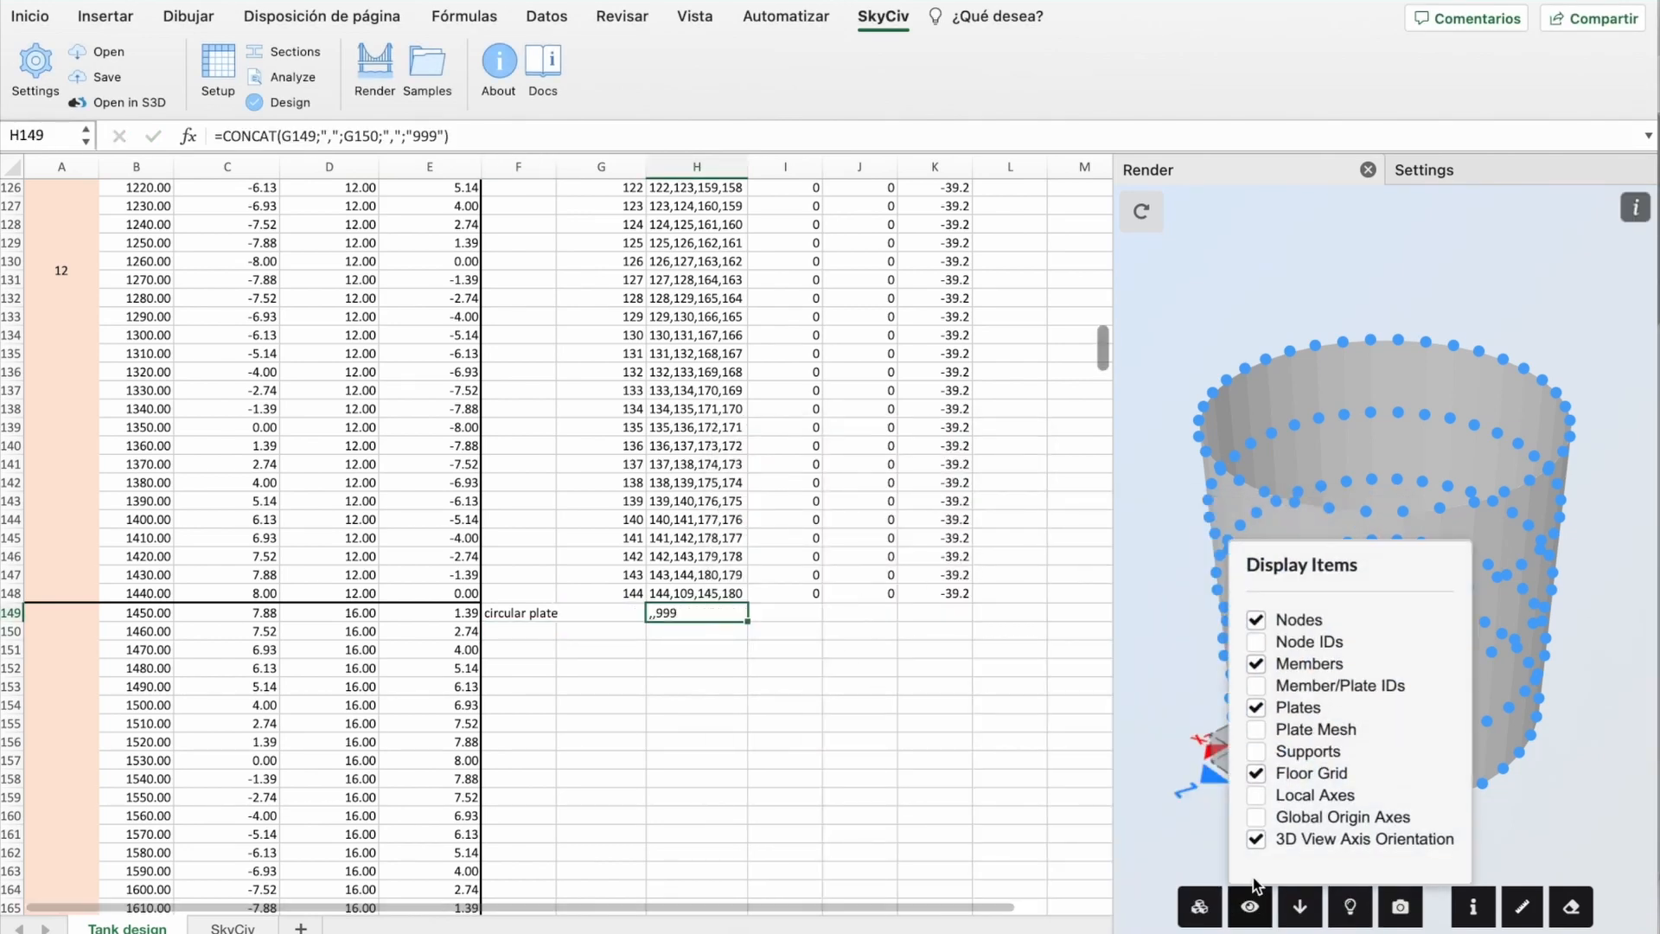
{"action": "left_click", "coordinate": [1257, 642]}
{"action": "left_click", "coordinate": [1588, 821]}
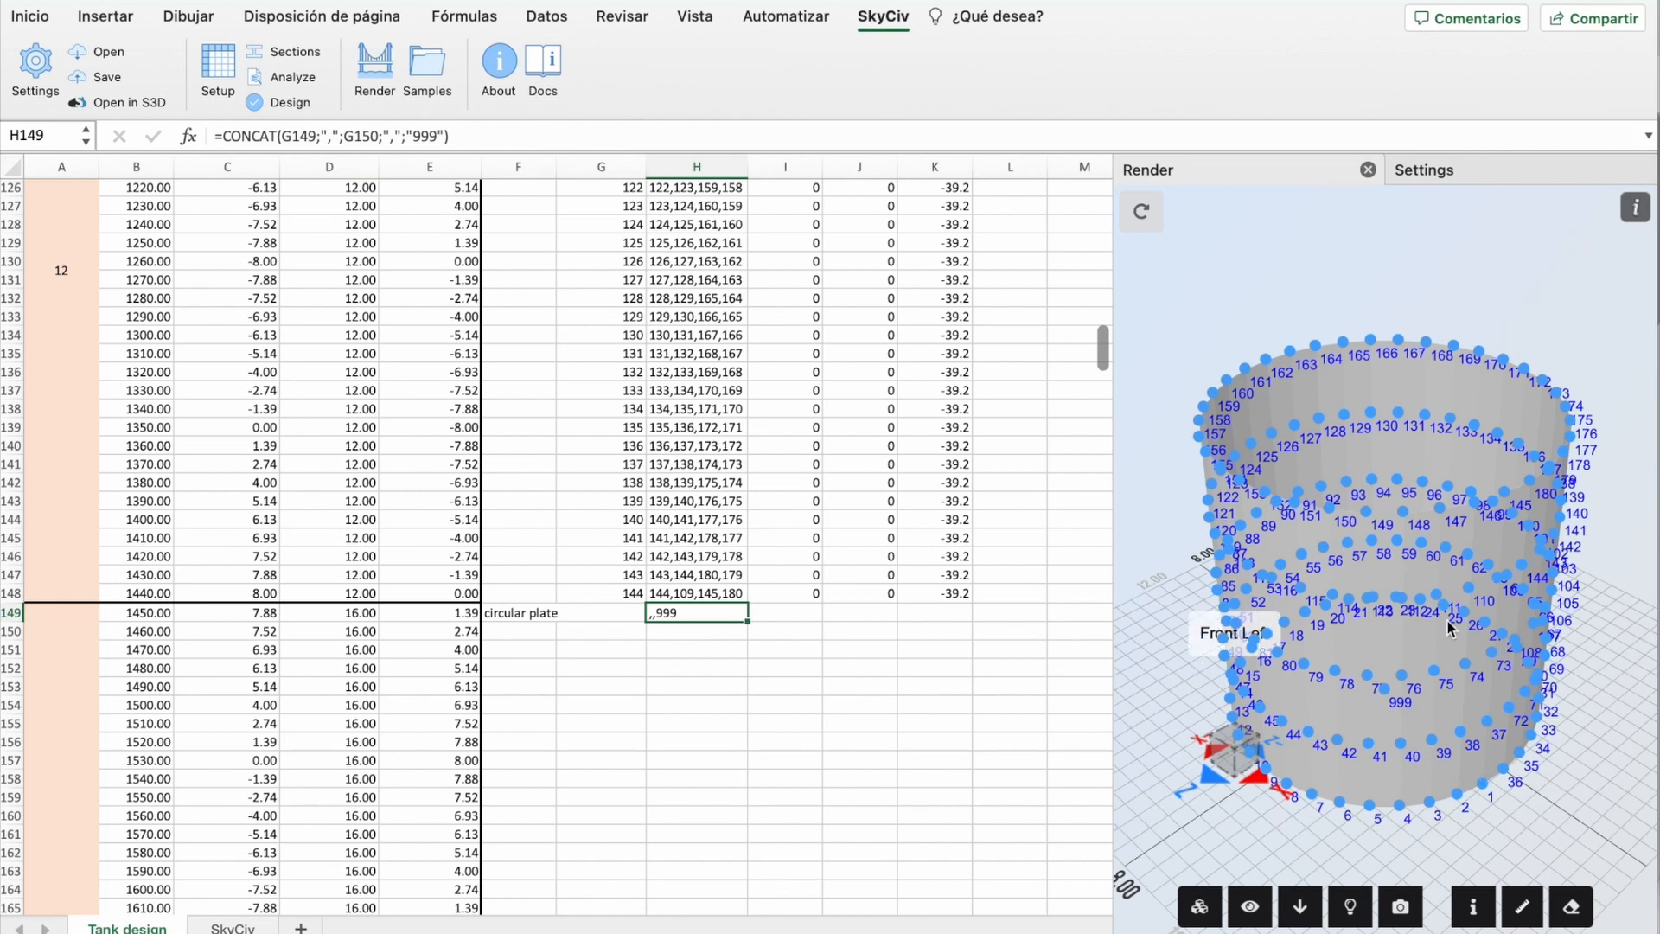
Step: Extend the plate ids down from 144 in G148 as a series
{"action": "double_click", "coordinate": [712, 614]}
{"action": "left_click", "coordinate": [693, 684]}
{"action": "key", "text": "Escape"}
{"action": "left_click", "coordinate": [632, 597]}
{"action": "left_click_drag", "start_coordinate": [646, 608], "coordinate": [646, 775]}
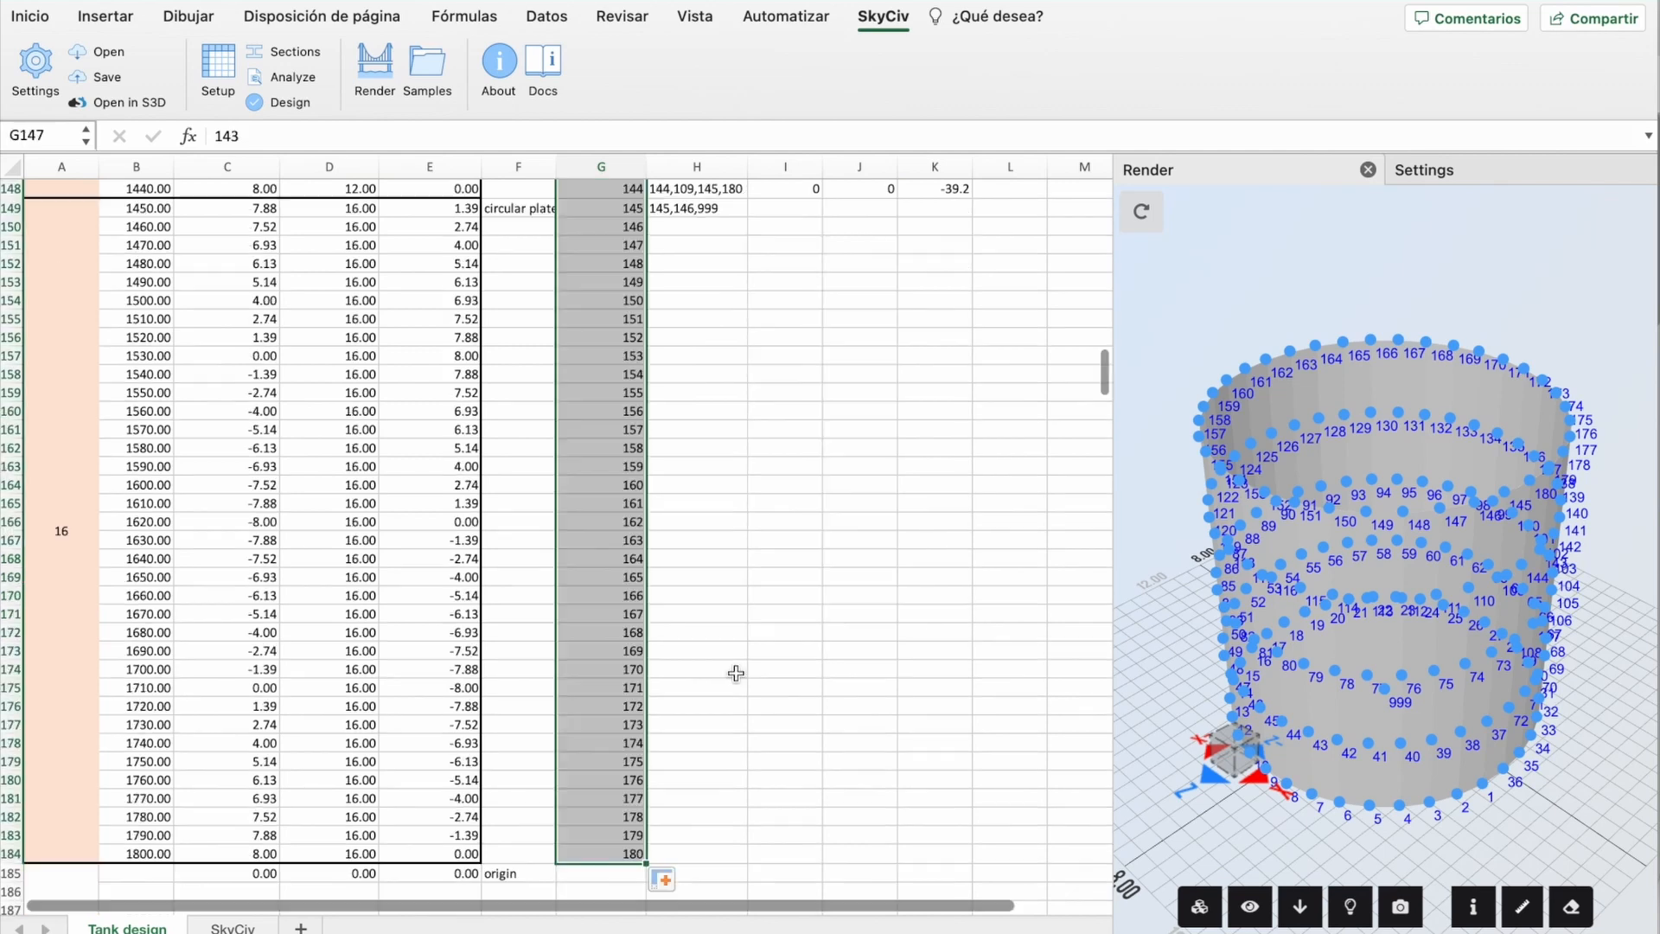
Step: Edit the H149 CONCAT formula to use G5 and G6, giving nodes 1,2,999
{"action": "scroll", "coordinate": [734, 671], "scroll_direction": "up", "scroll_amount": 7}
{"action": "double_click", "coordinate": [688, 619]}
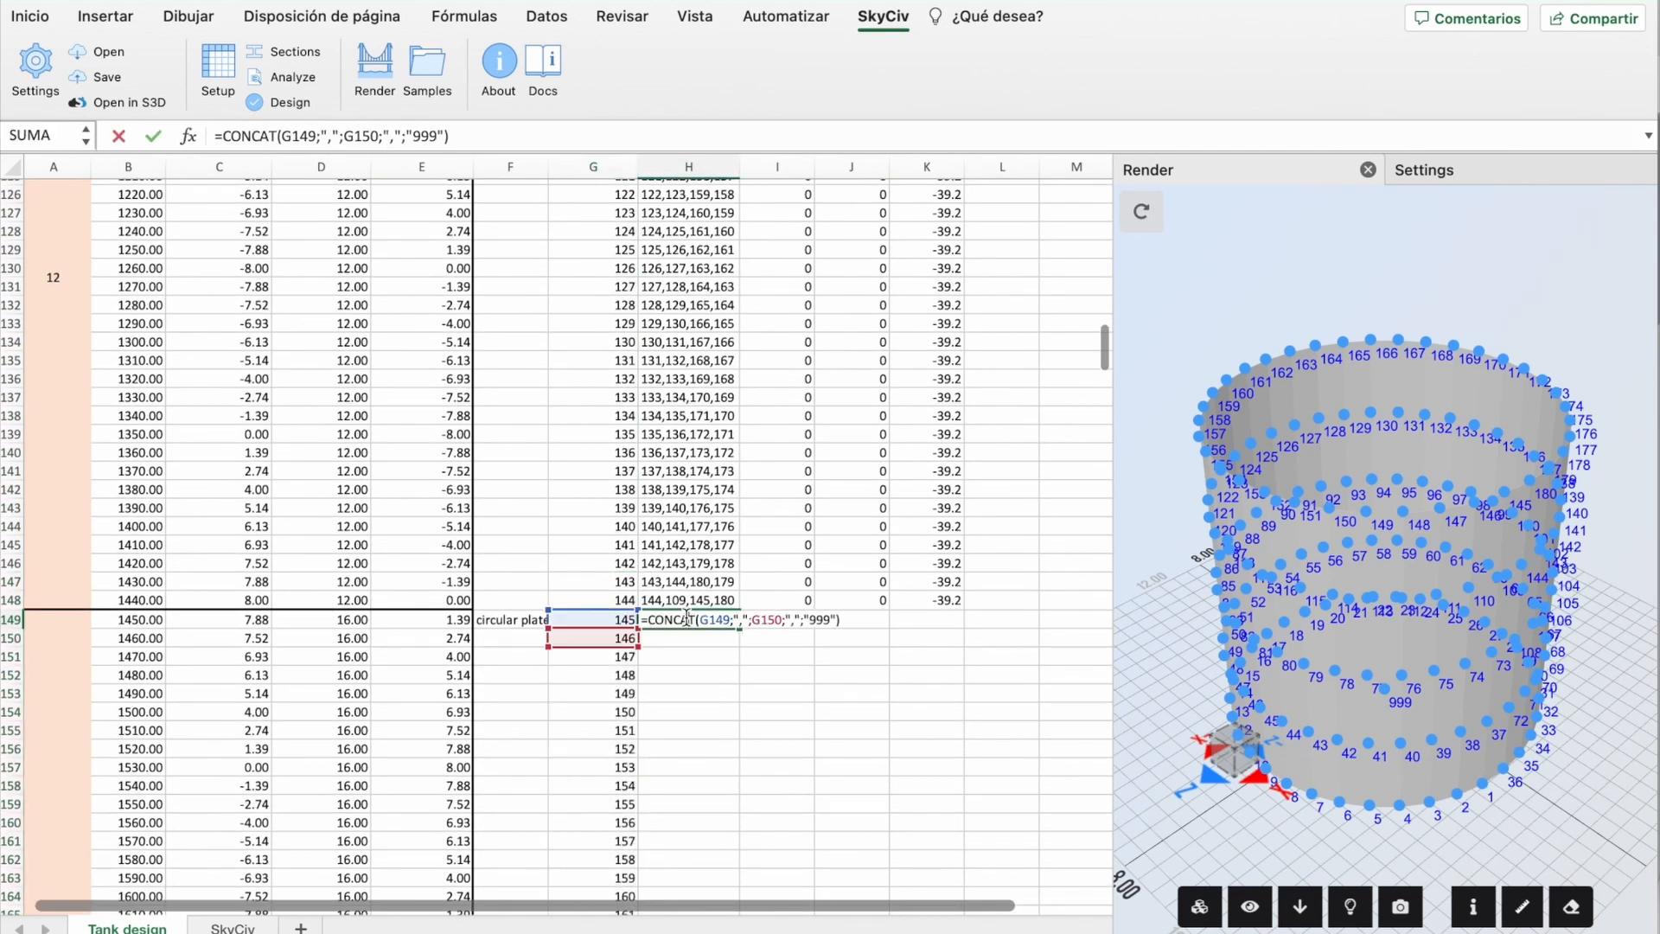
{"action": "left_click", "coordinate": [716, 620]}
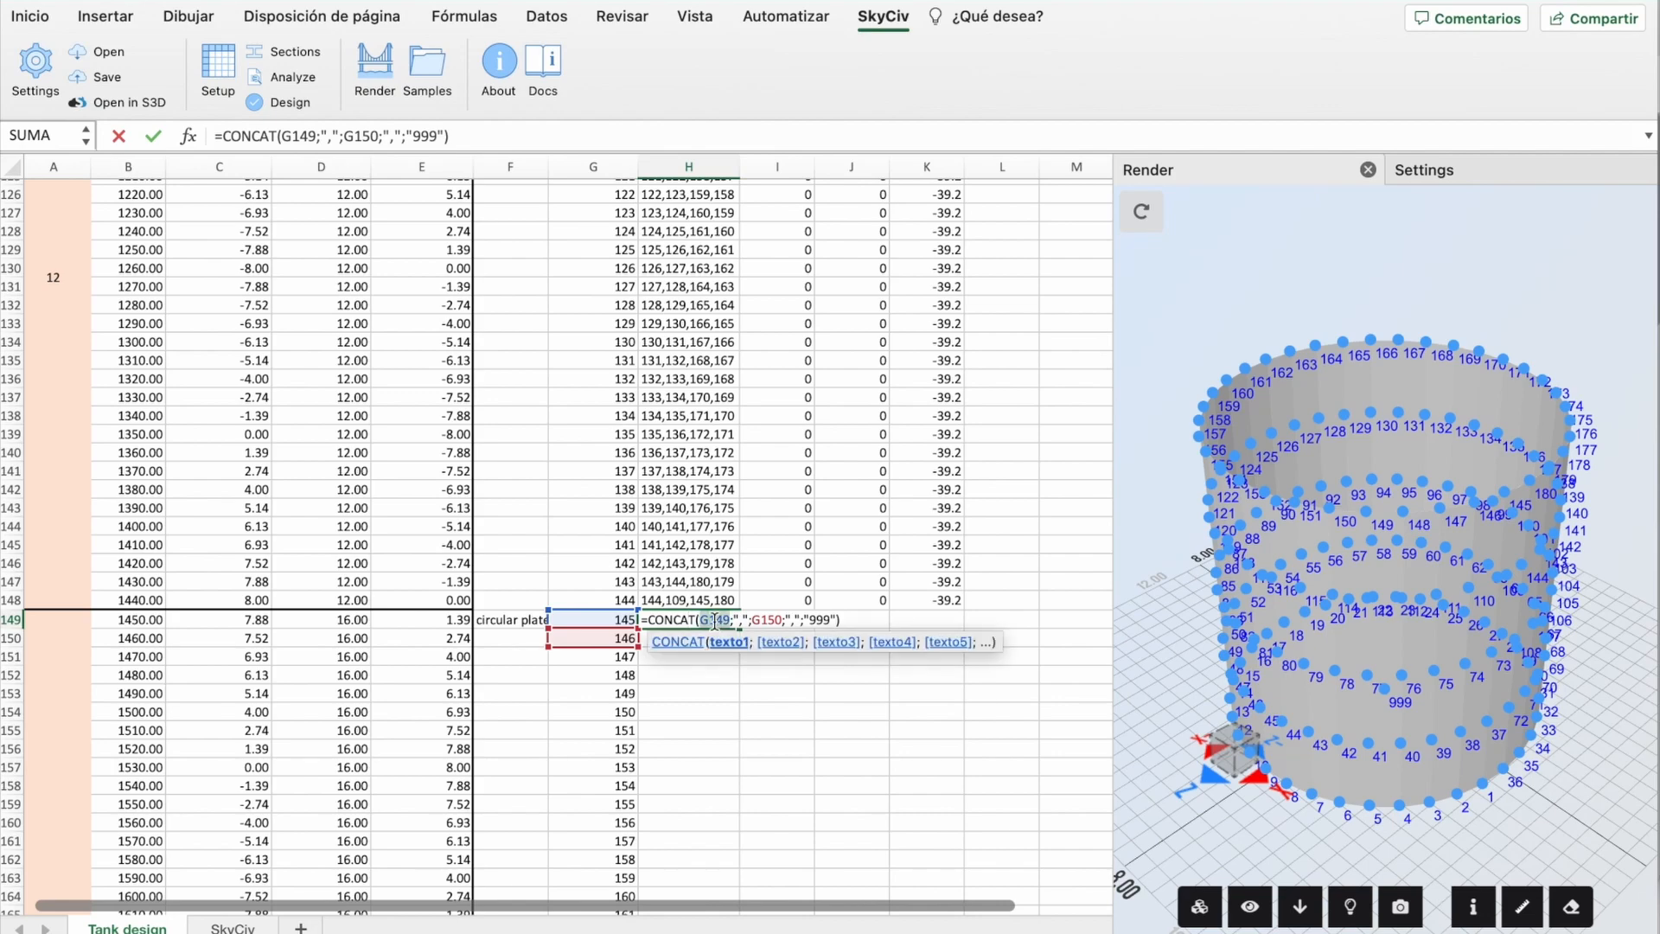
{"action": "key", "text": "BackSpace"}
{"action": "scroll", "coordinate": [635, 294], "scroll_direction": "up", "scroll_amount": 20}
{"action": "scroll", "coordinate": [635, 294], "scroll_direction": "down", "scroll_amount": 2}
{"action": "left_click", "coordinate": [616, 255]}
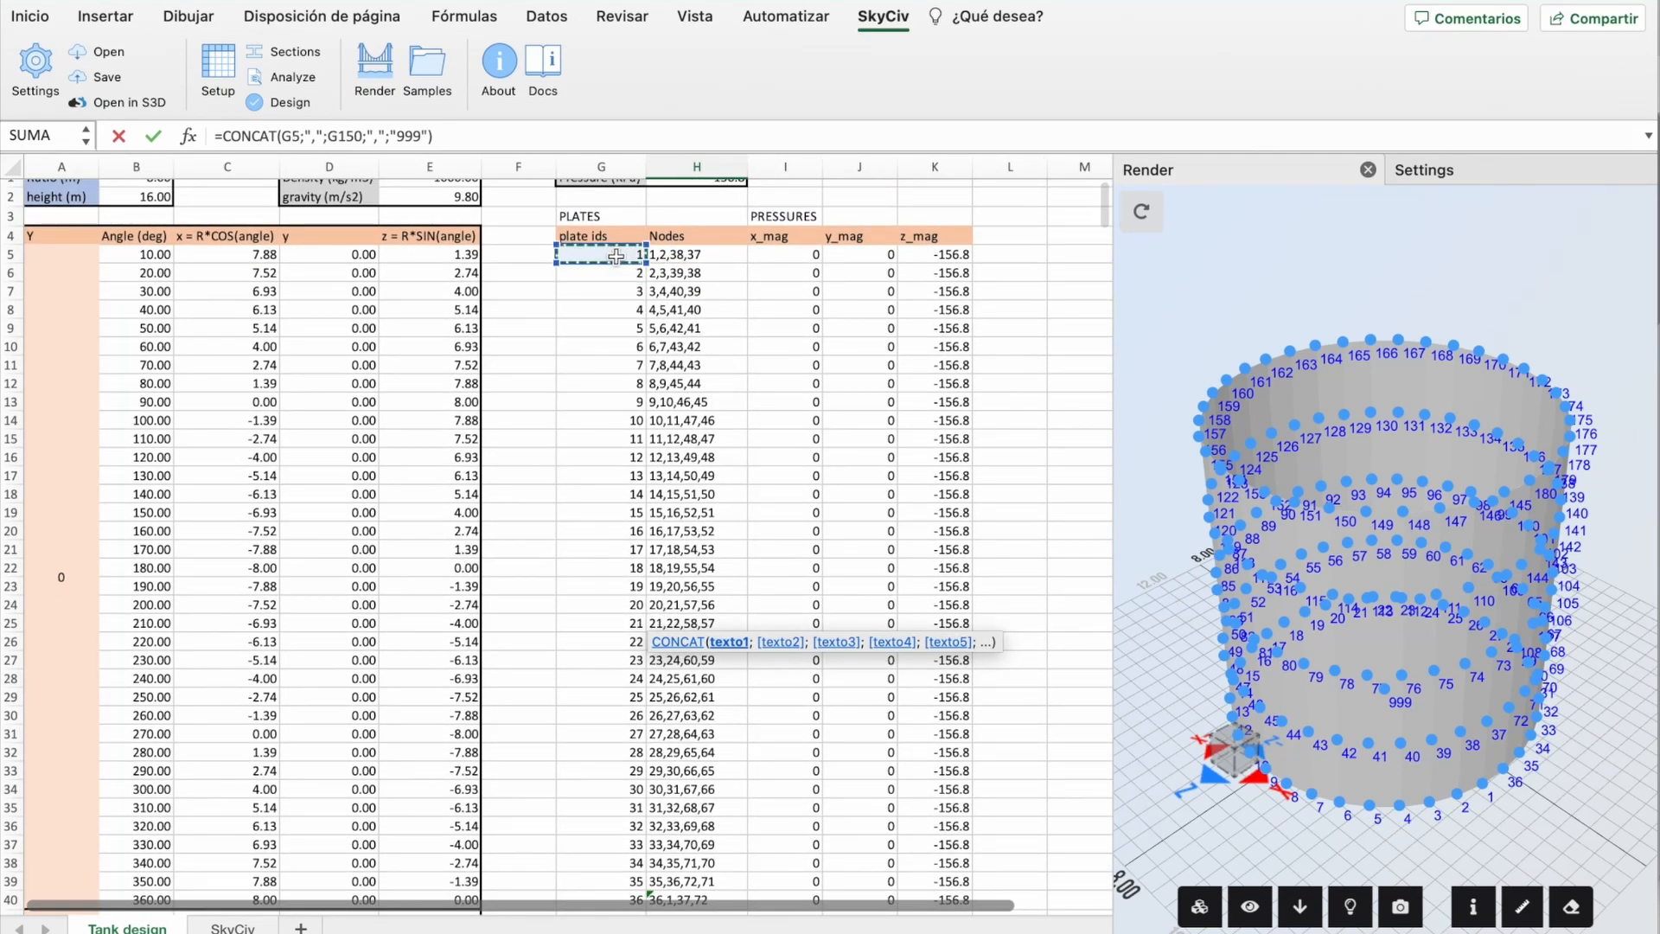
{"action": "key", "text": "Return"}
{"action": "scroll", "coordinate": [692, 692], "scroll_direction": "down", "scroll_amount": 2}
{"action": "left_click", "coordinate": [688, 801]}
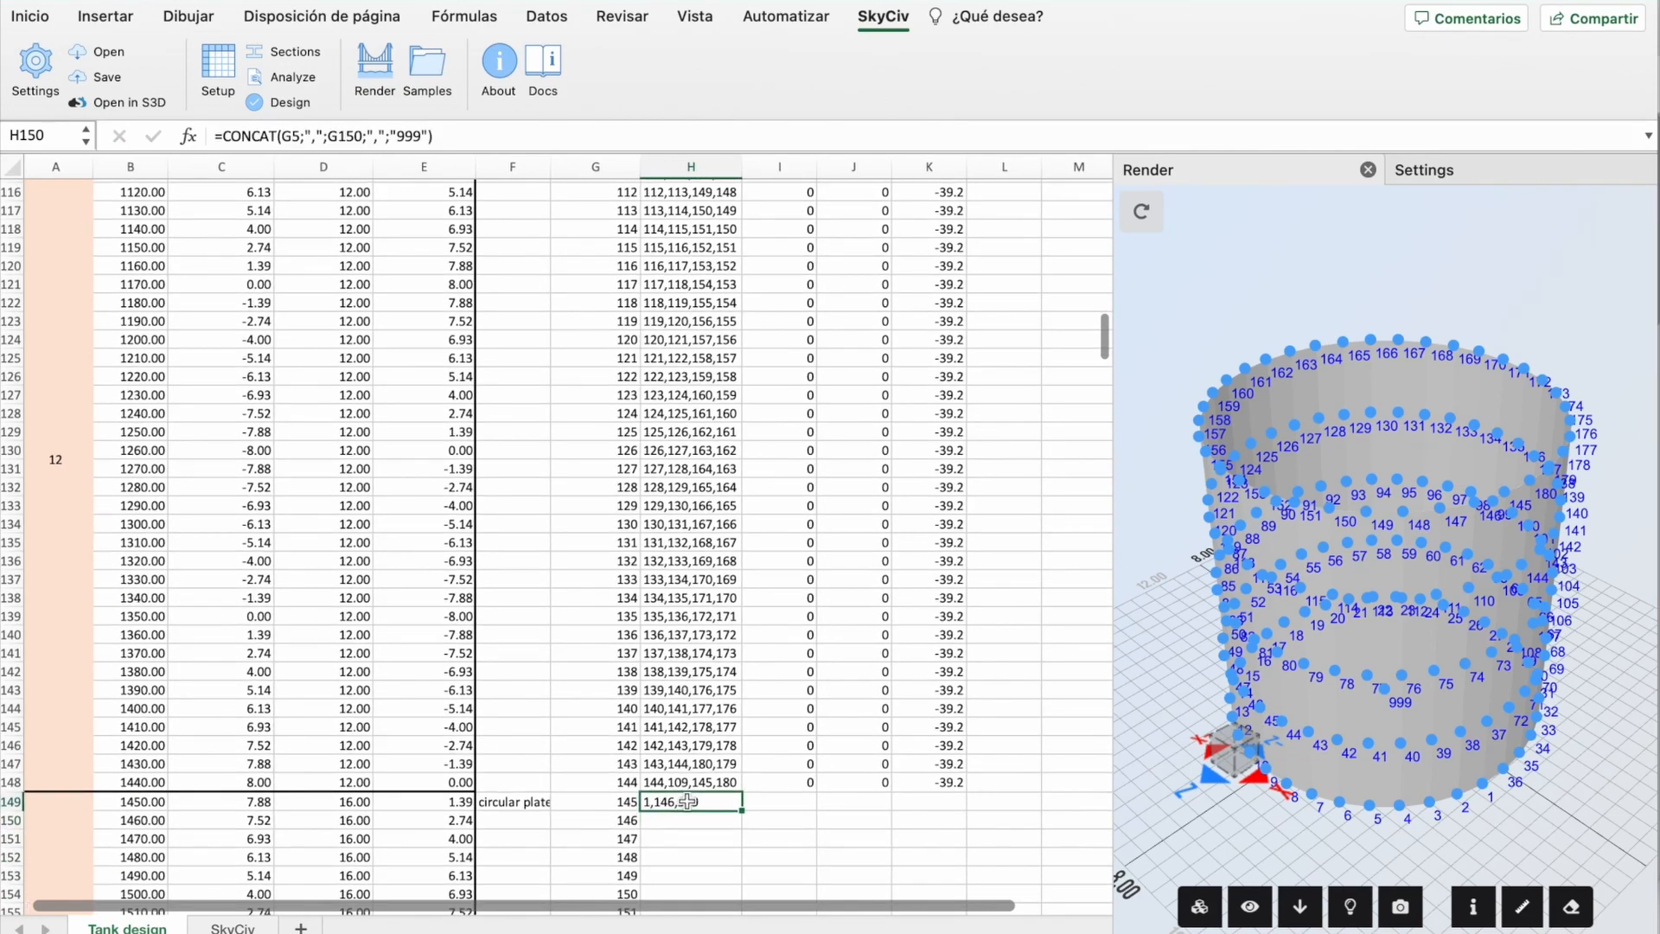
{"action": "double_click", "coordinate": [688, 801]}
{"action": "double_click", "coordinate": [755, 803]}
{"action": "key", "text": "Return"}
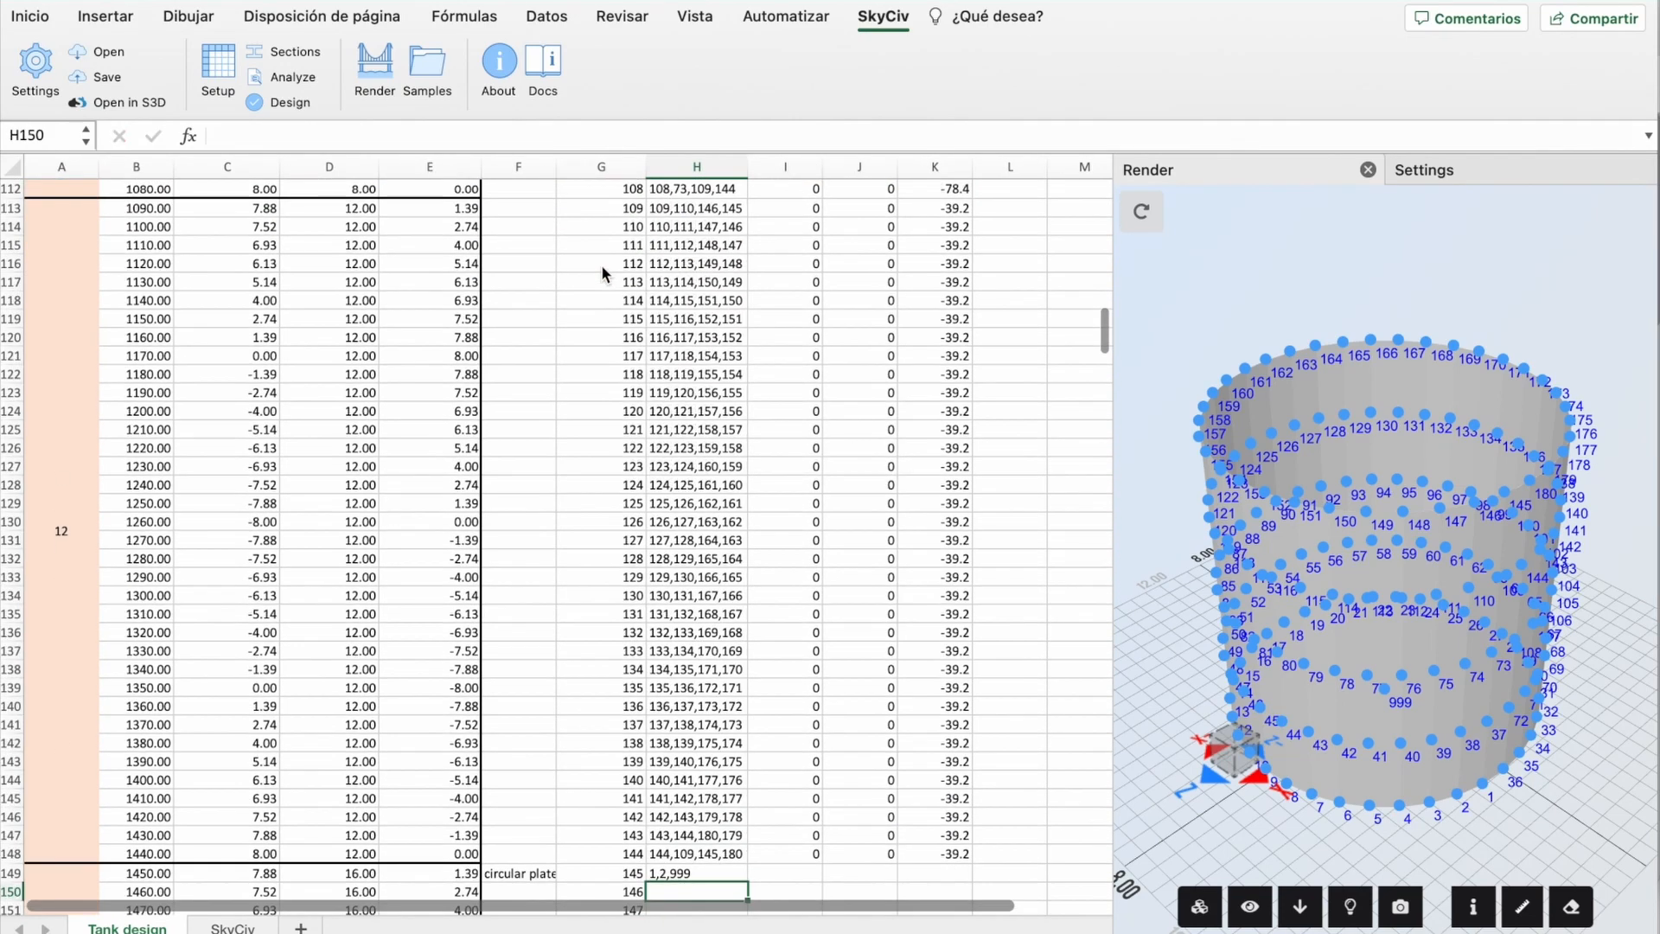
Step: Copy the nodes formula down all bottom plates and clear the stray formula on the origin row
{"action": "scroll", "coordinate": [612, 631], "scroll_direction": "down", "scroll_amount": 8}
{"action": "left_click", "coordinate": [719, 388]}
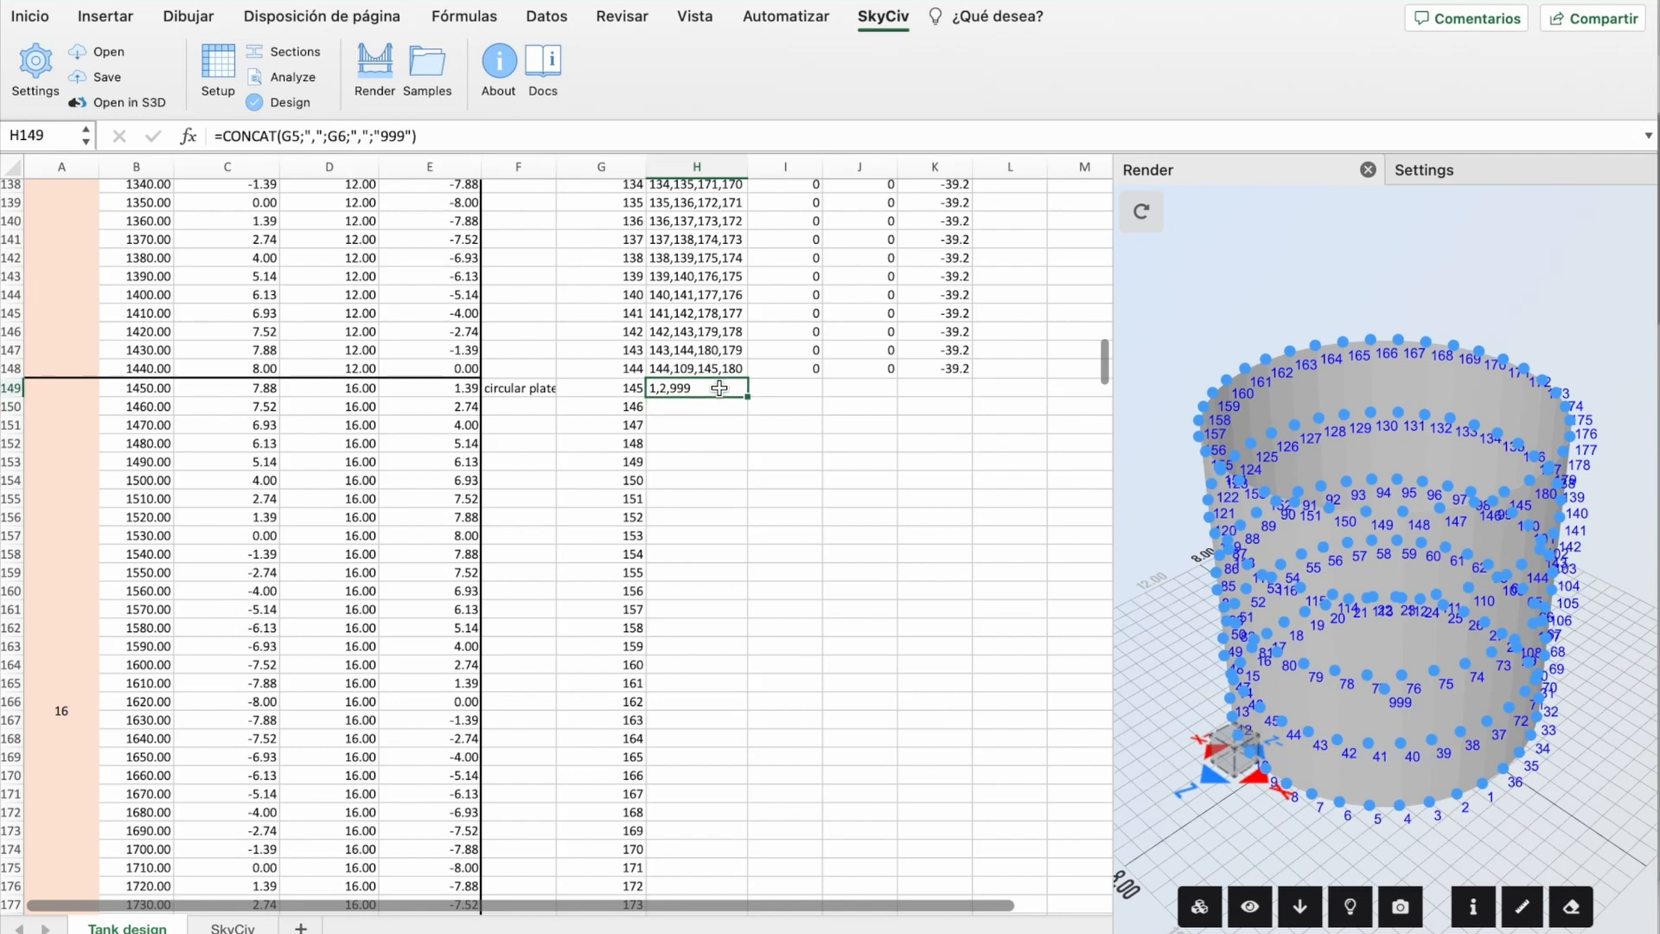
{"action": "double_click", "coordinate": [747, 396]}
{"action": "scroll", "coordinate": [745, 571], "scroll_direction": "down", "scroll_amount": 5}
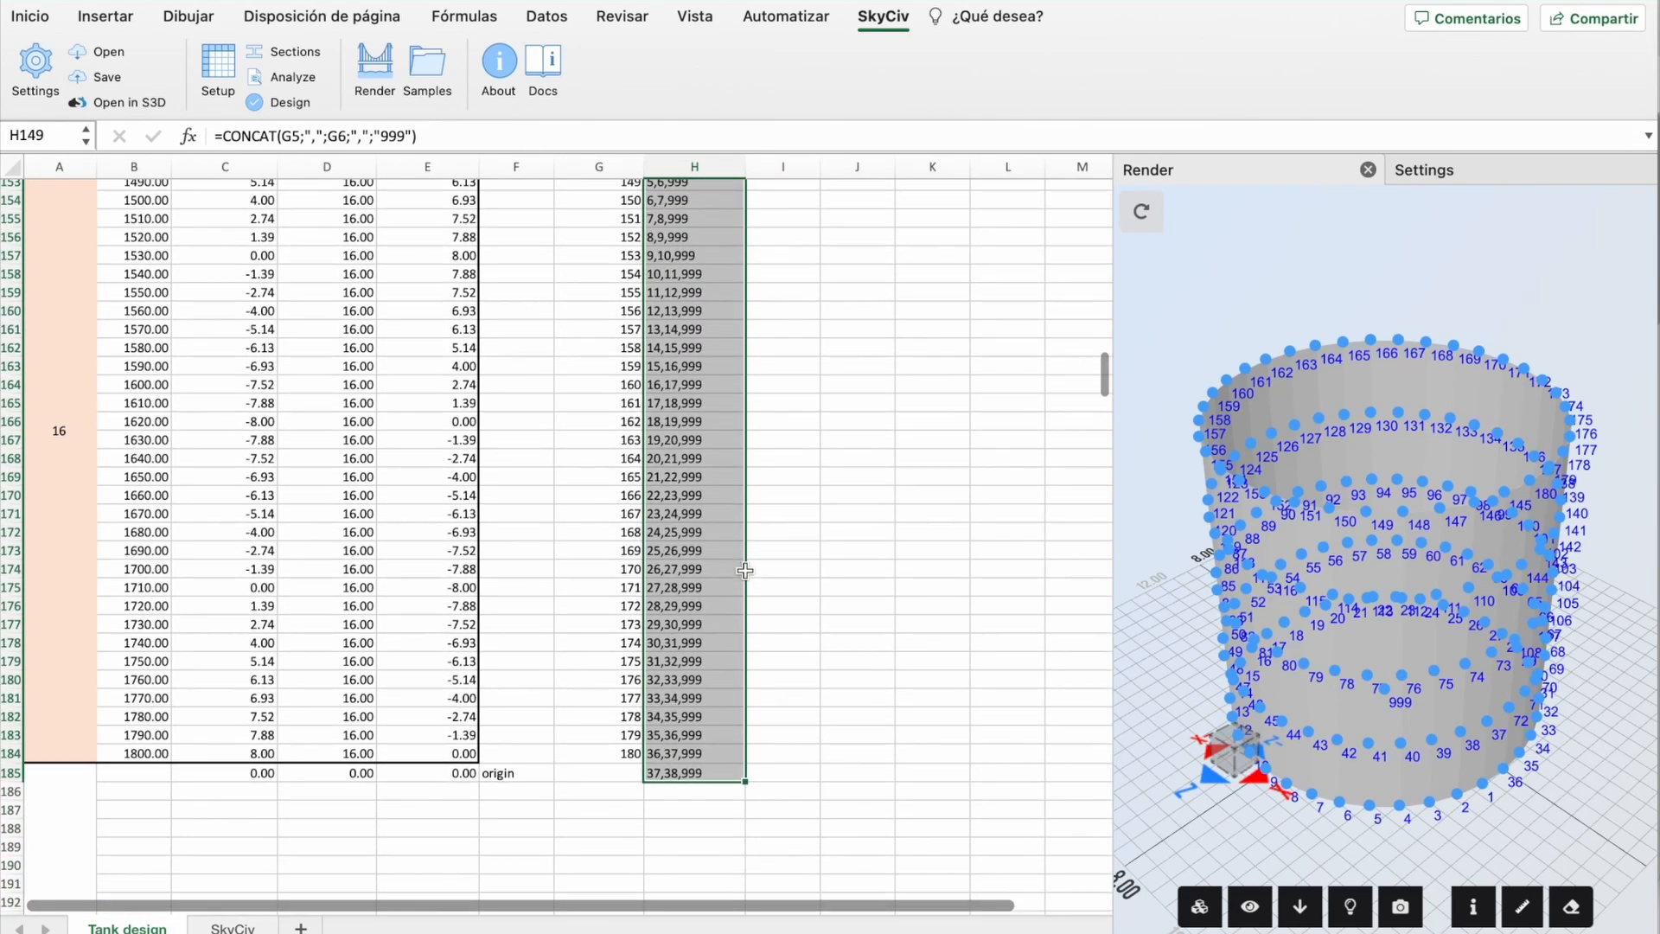
{"action": "left_click", "coordinate": [664, 763]}
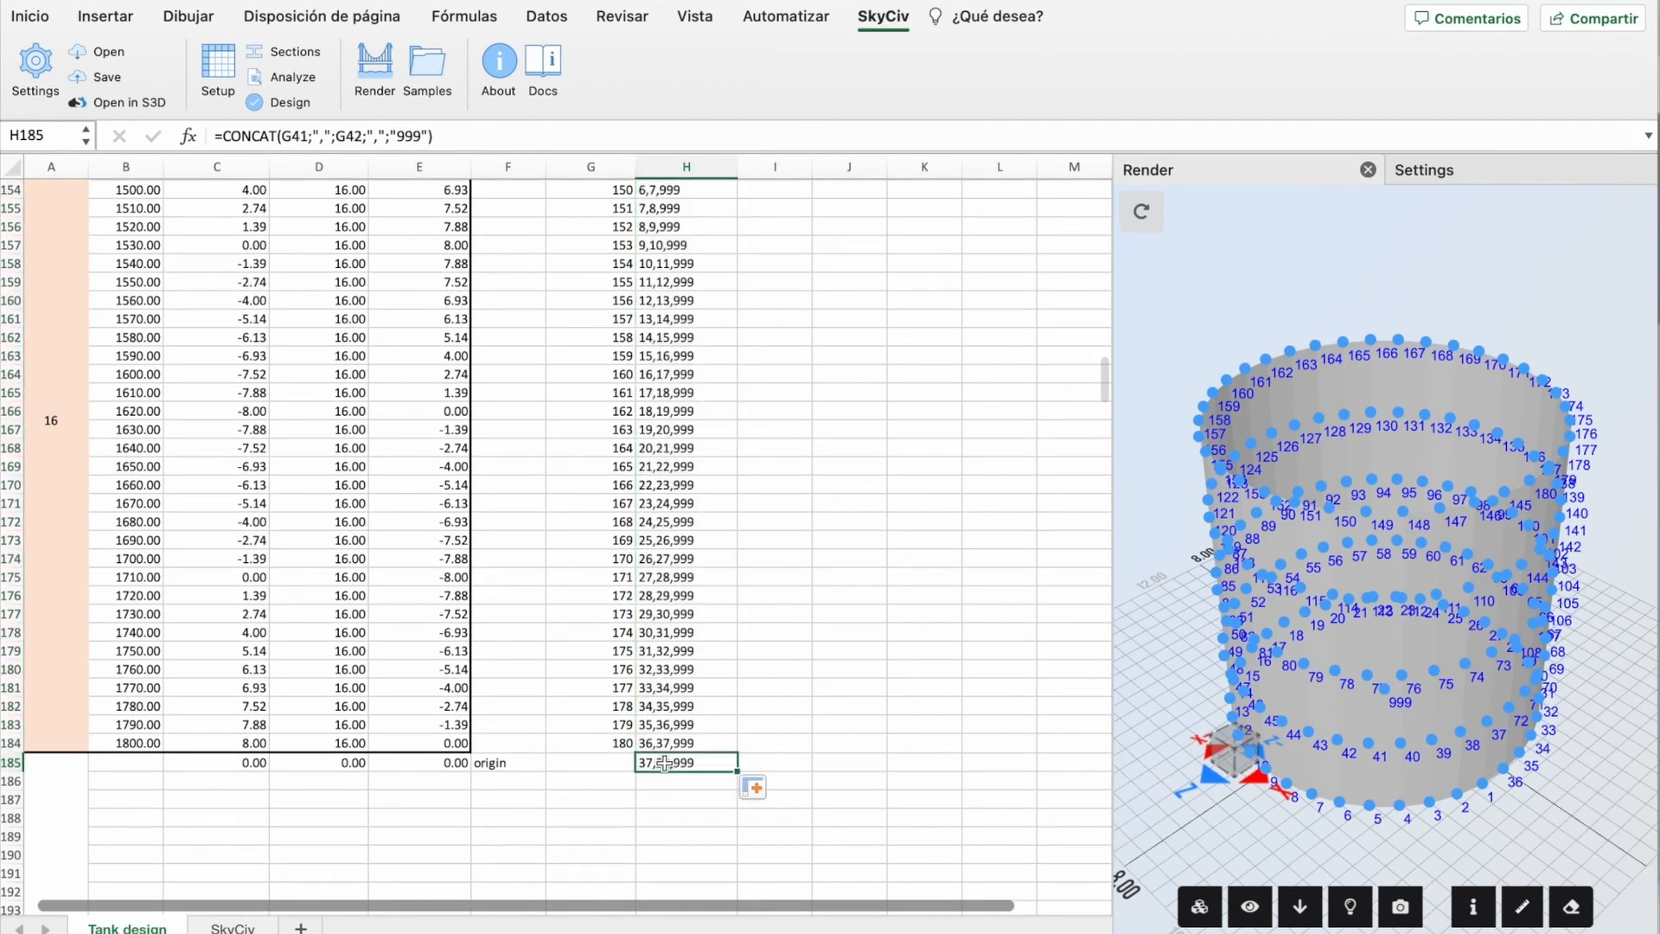
{"action": "key", "text": "Delete"}
Step: Correct the last plate's formula in H184 so it closes back to node 1 (1,37,999)
{"action": "double_click", "coordinate": [660, 736]}
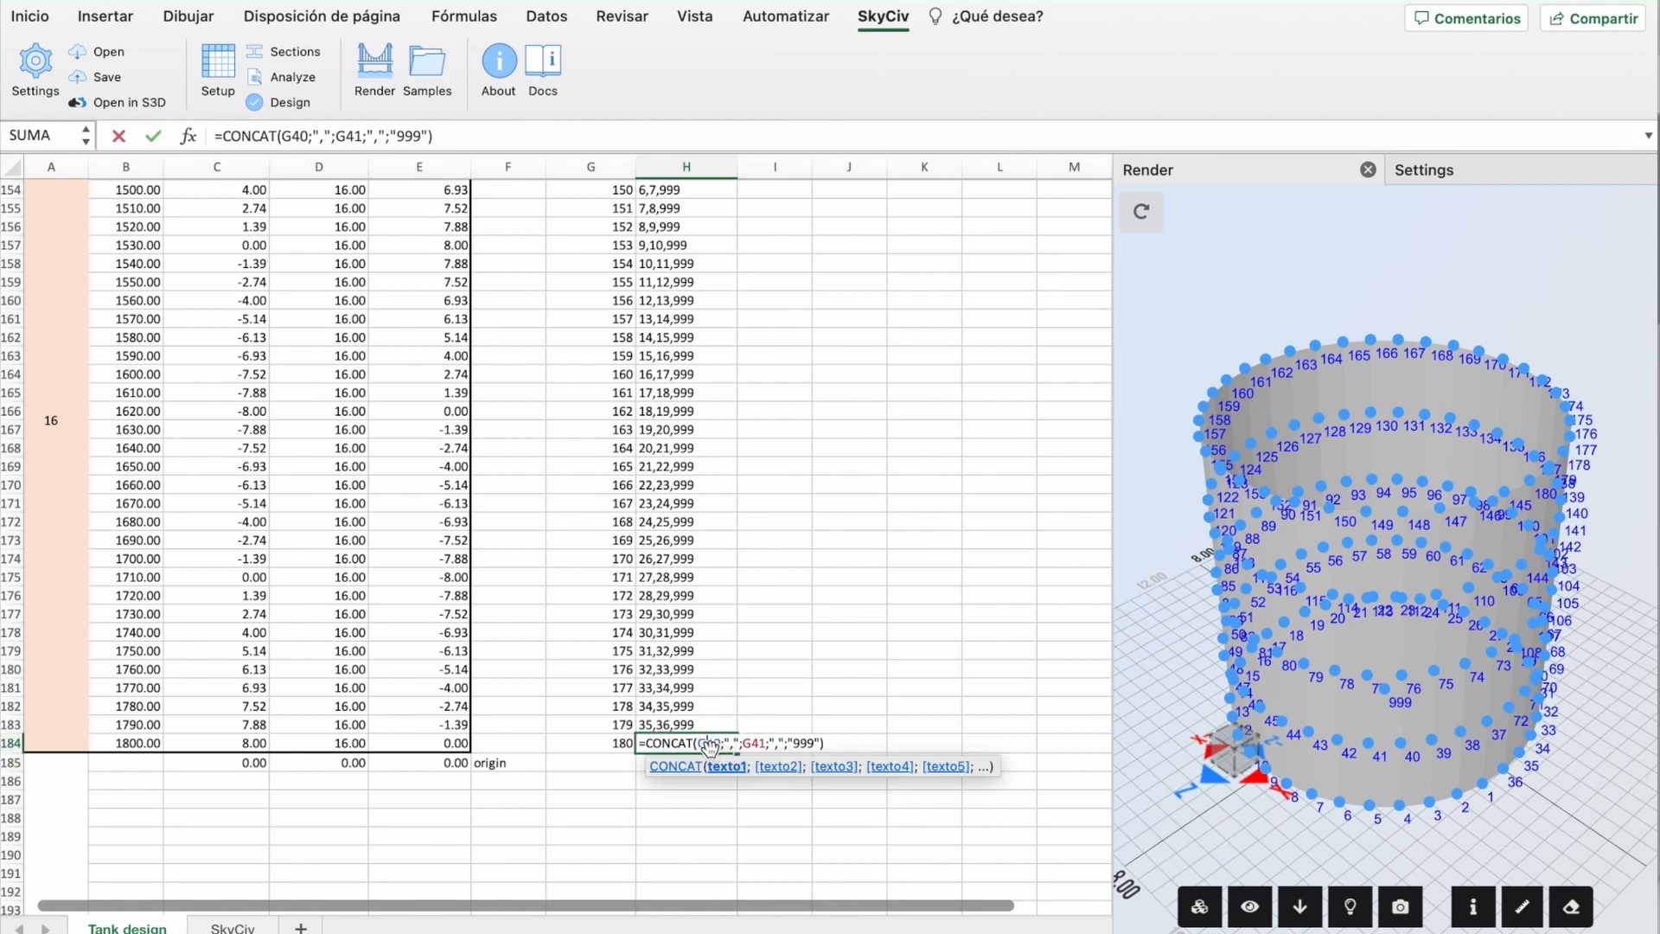
{"action": "key", "text": "BackSpace"}
{"action": "scroll", "coordinate": [632, 303], "scroll_direction": "up", "scroll_amount": 20}
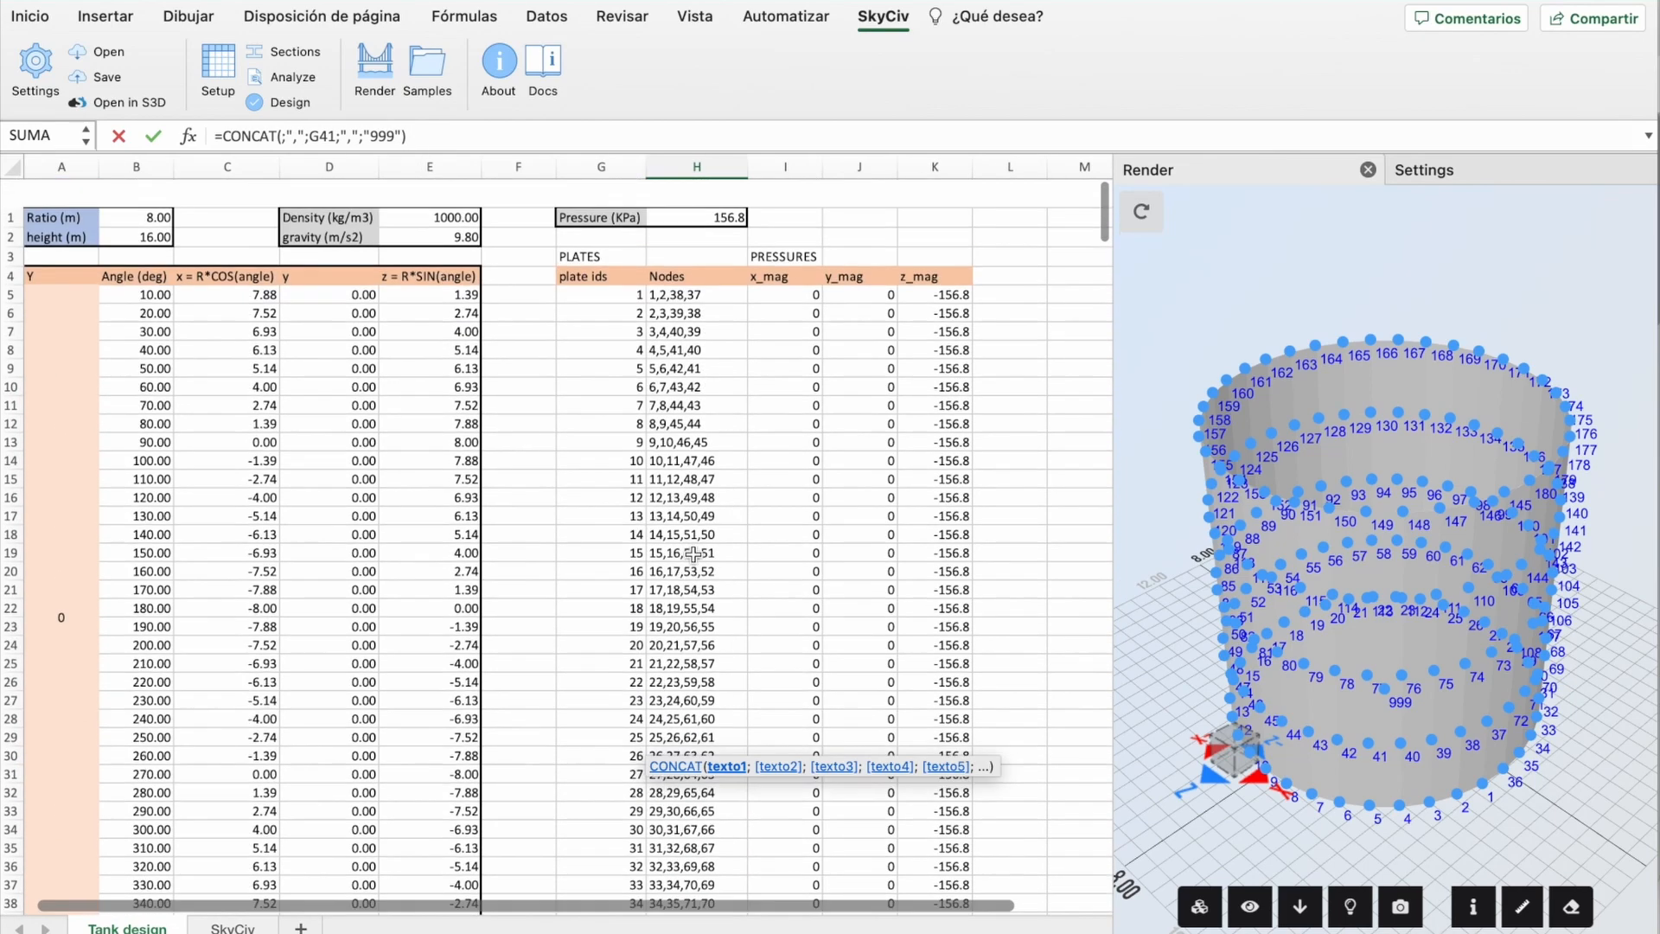
{"action": "left_click", "coordinate": [619, 263]}
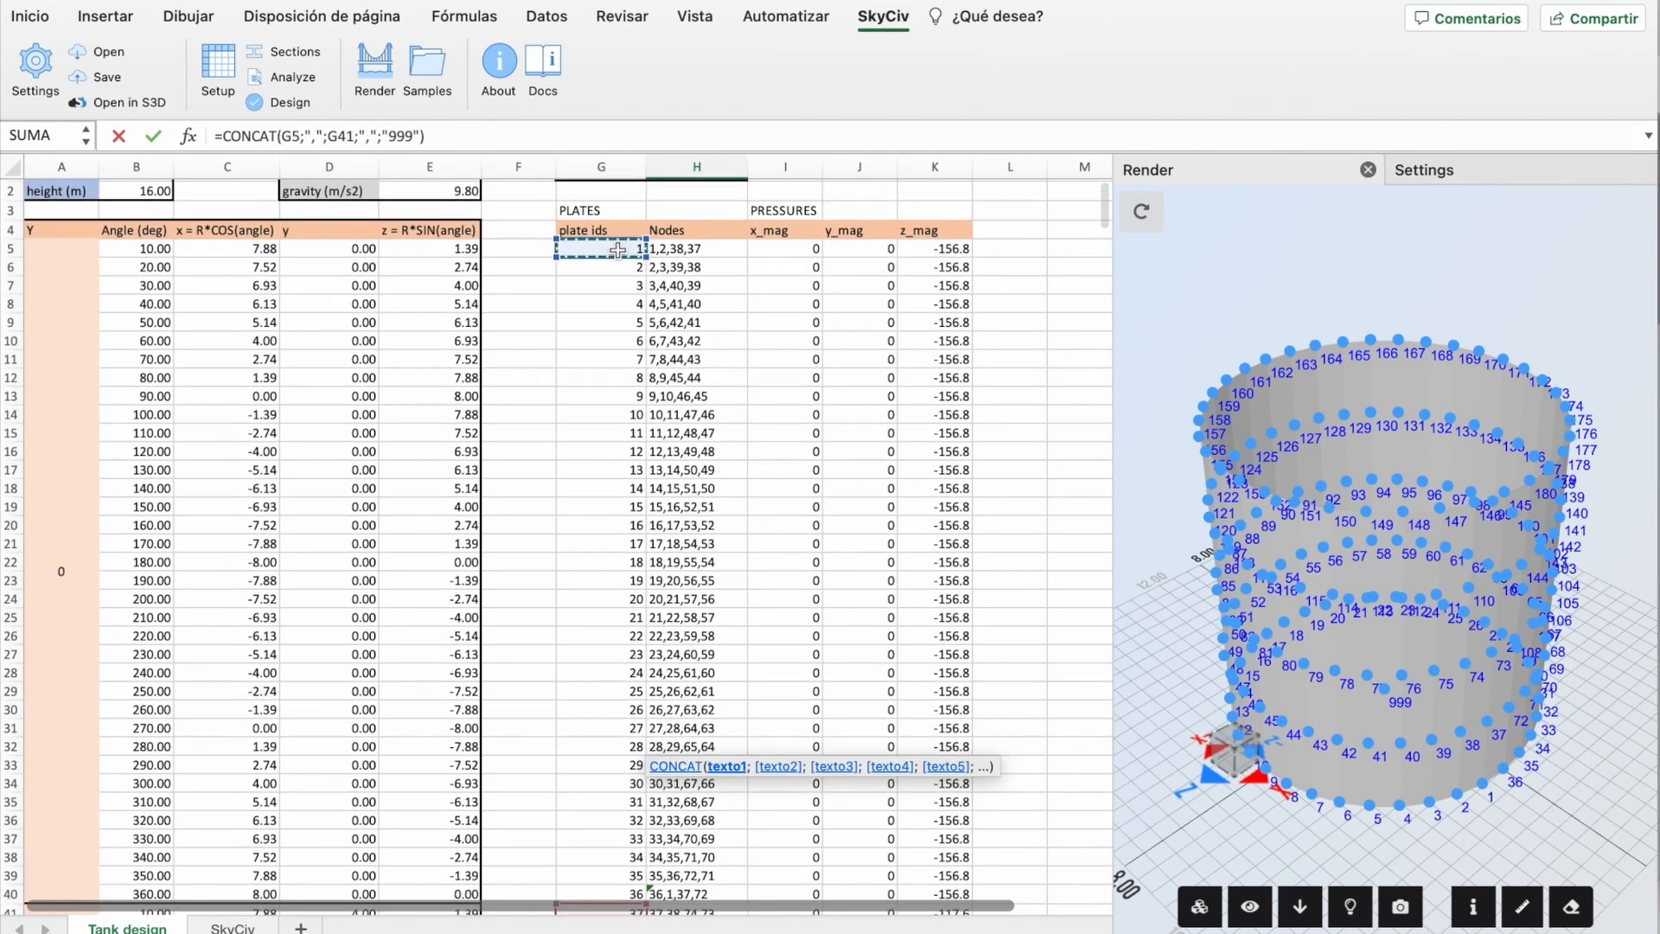
{"action": "key", "text": "Return"}
{"action": "scroll", "coordinate": [618, 519], "scroll_direction": "down", "scroll_amount": 3}
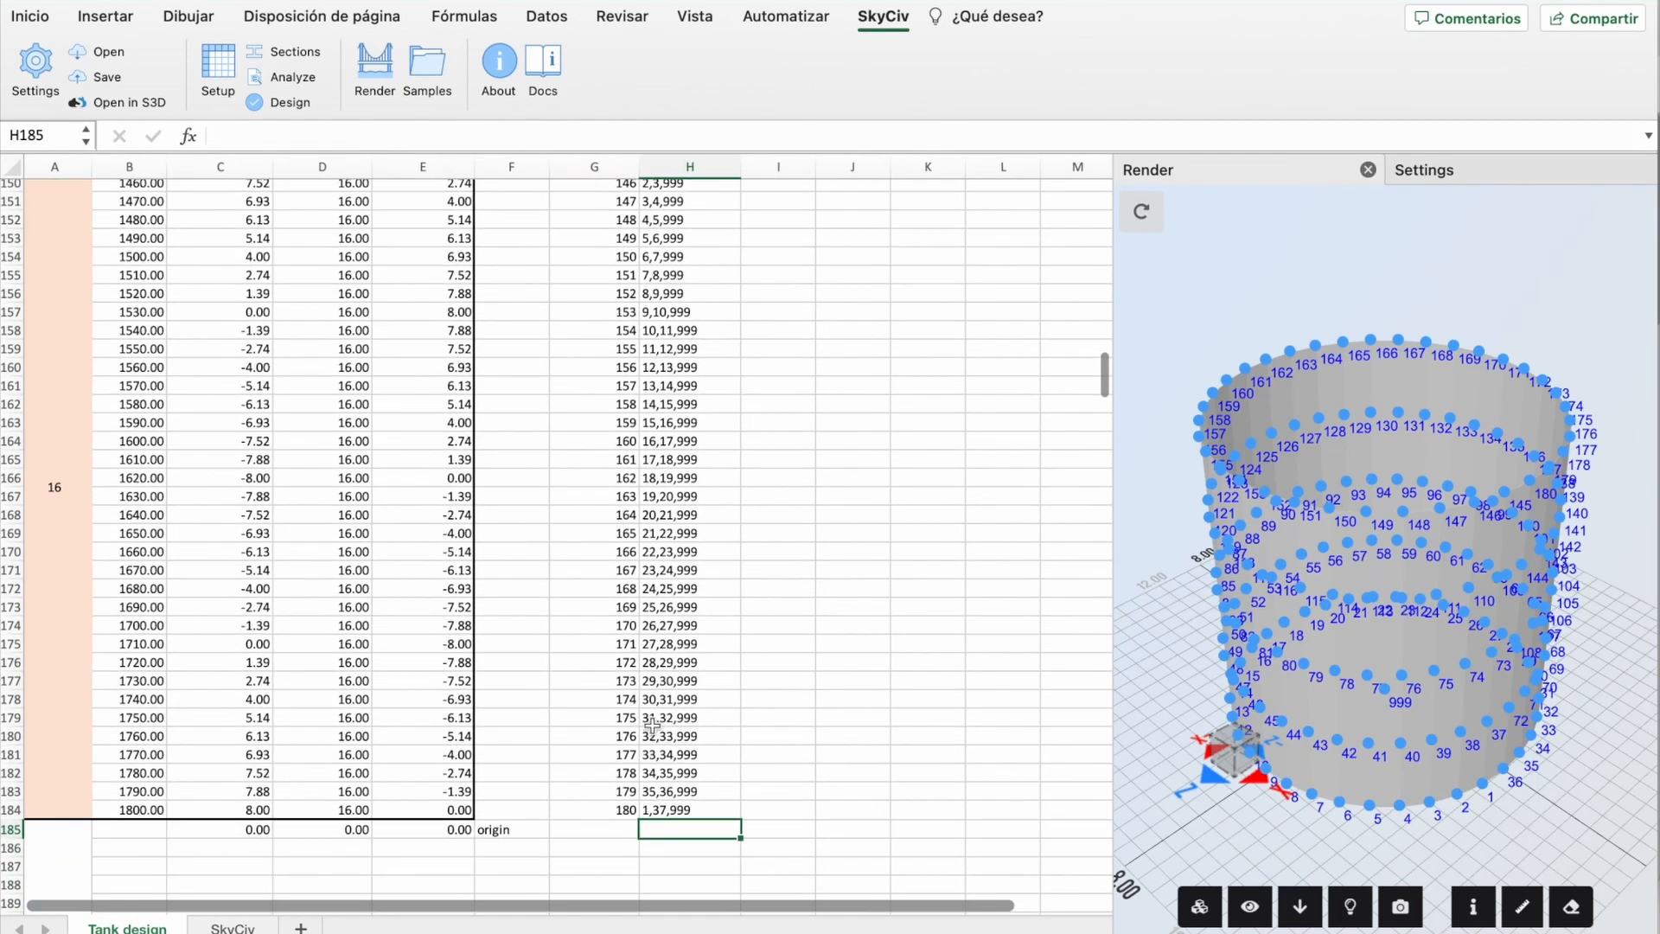
{"action": "double_click", "coordinate": [659, 810]}
{"action": "double_click", "coordinate": [752, 809]}
{"action": "key", "text": "BackSpace"}
{"action": "scroll", "coordinate": [658, 530], "scroll_direction": "up", "scroll_amount": 20}
{"action": "scroll", "coordinate": [657, 530], "scroll_direction": "down", "scroll_amount": 20}
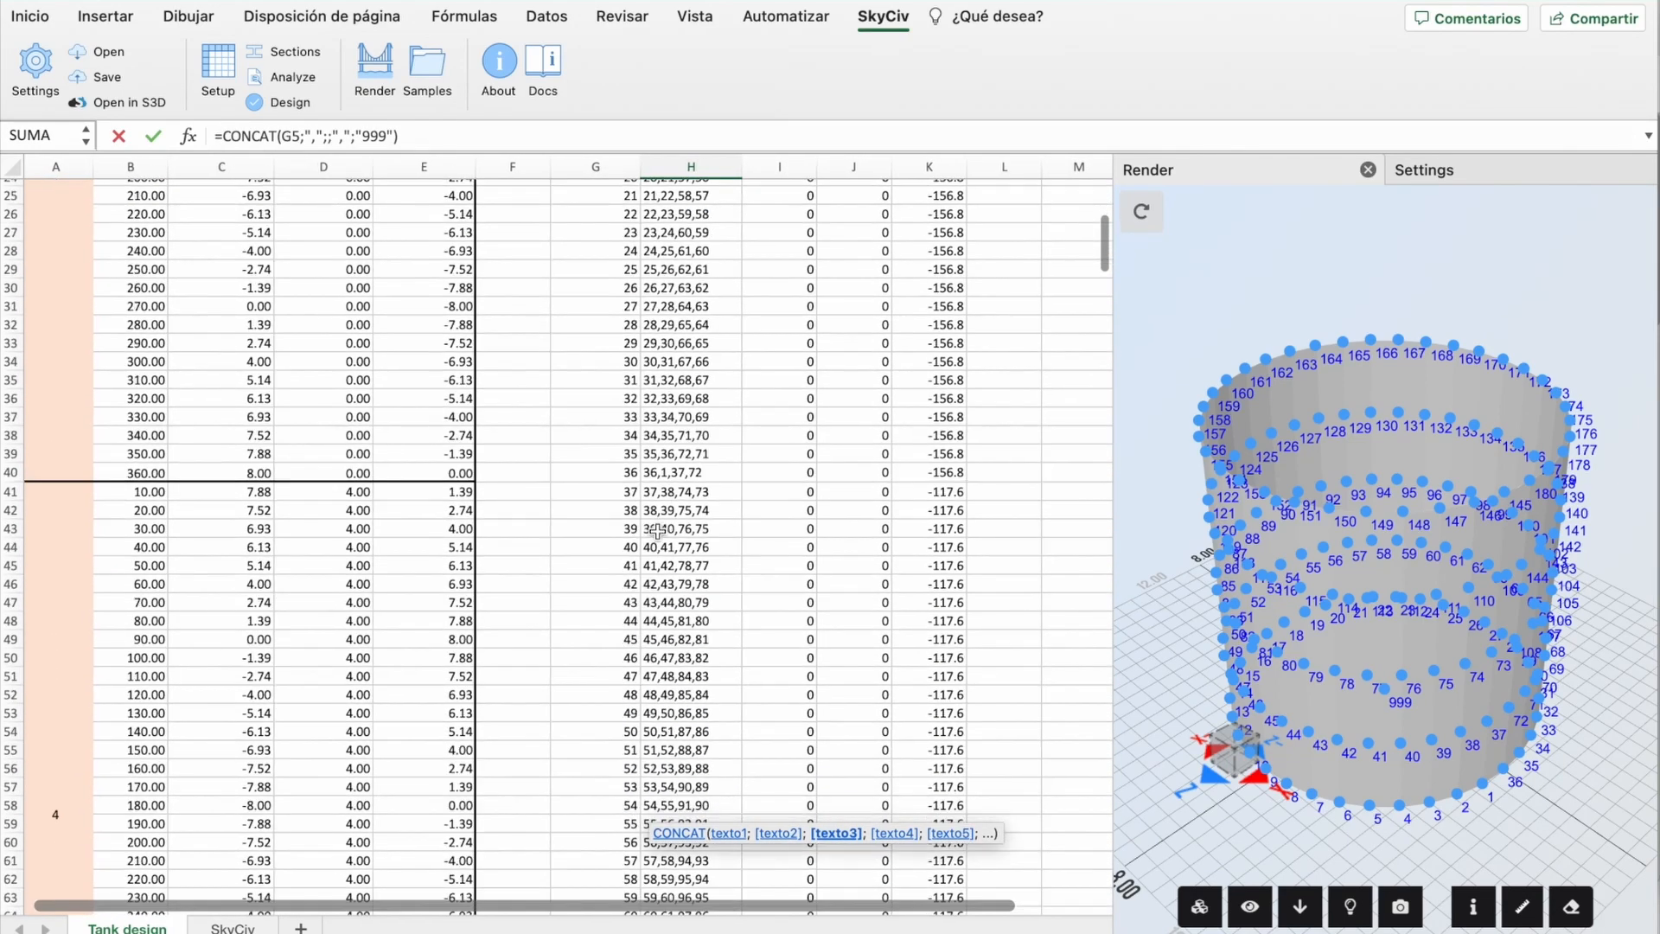
{"action": "left_click", "coordinate": [626, 482]}
{"action": "key", "text": "Return"}
{"action": "scroll", "coordinate": [626, 483], "scroll_direction": "down", "scroll_amount": 10}
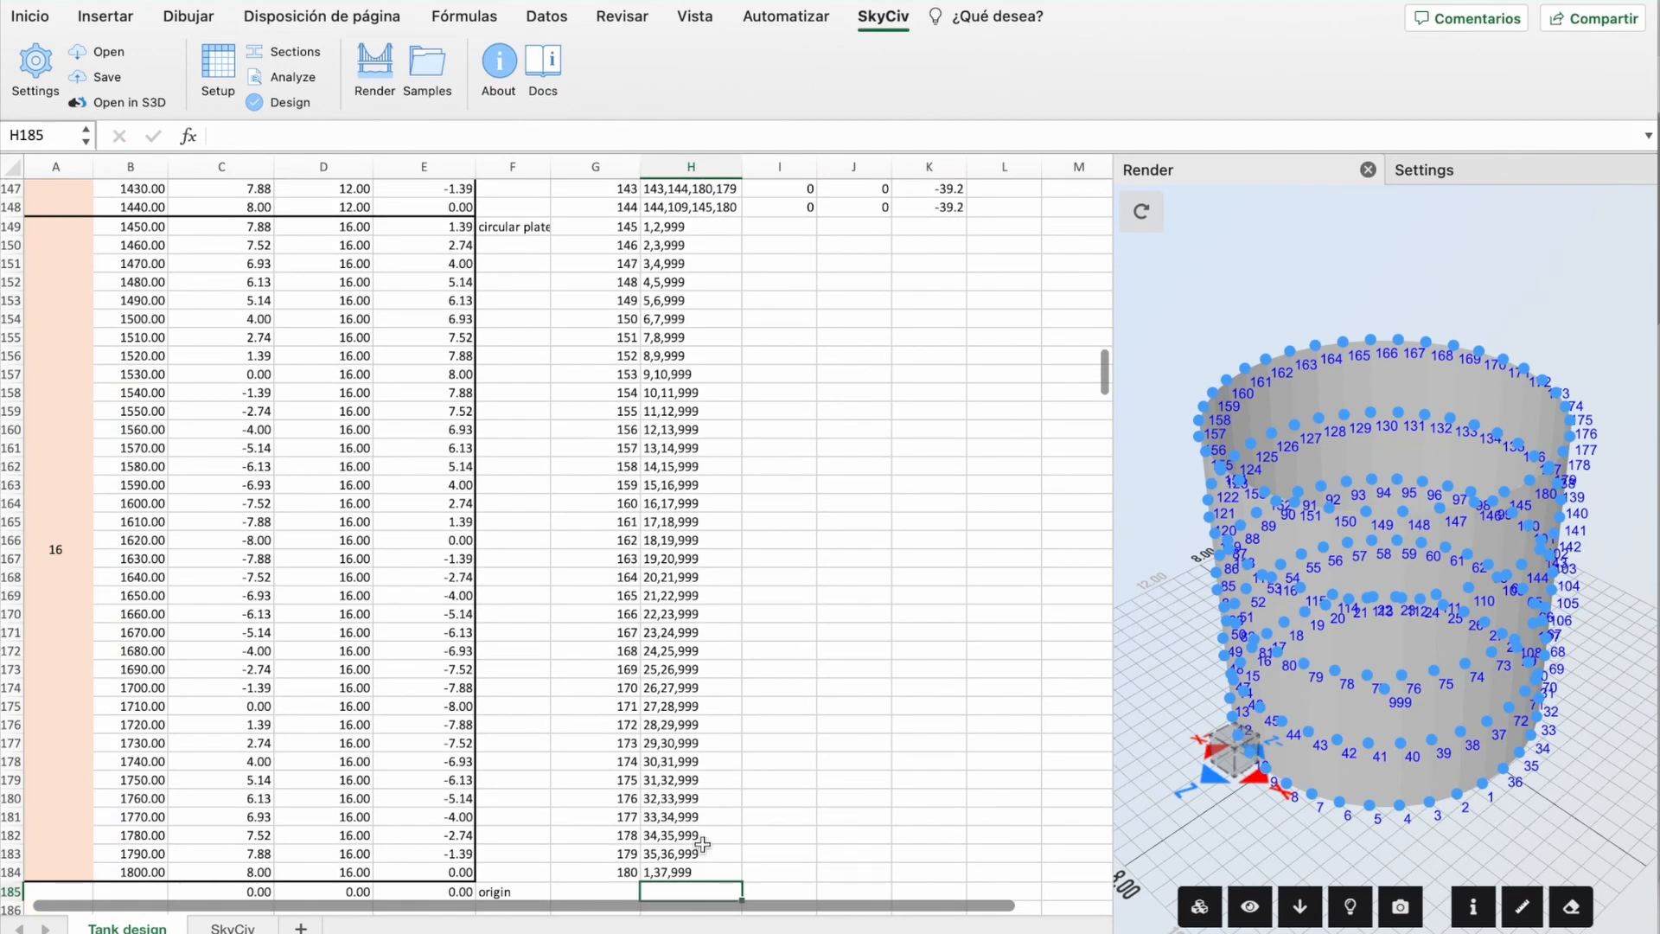
{"action": "left_click", "coordinate": [232, 929]}
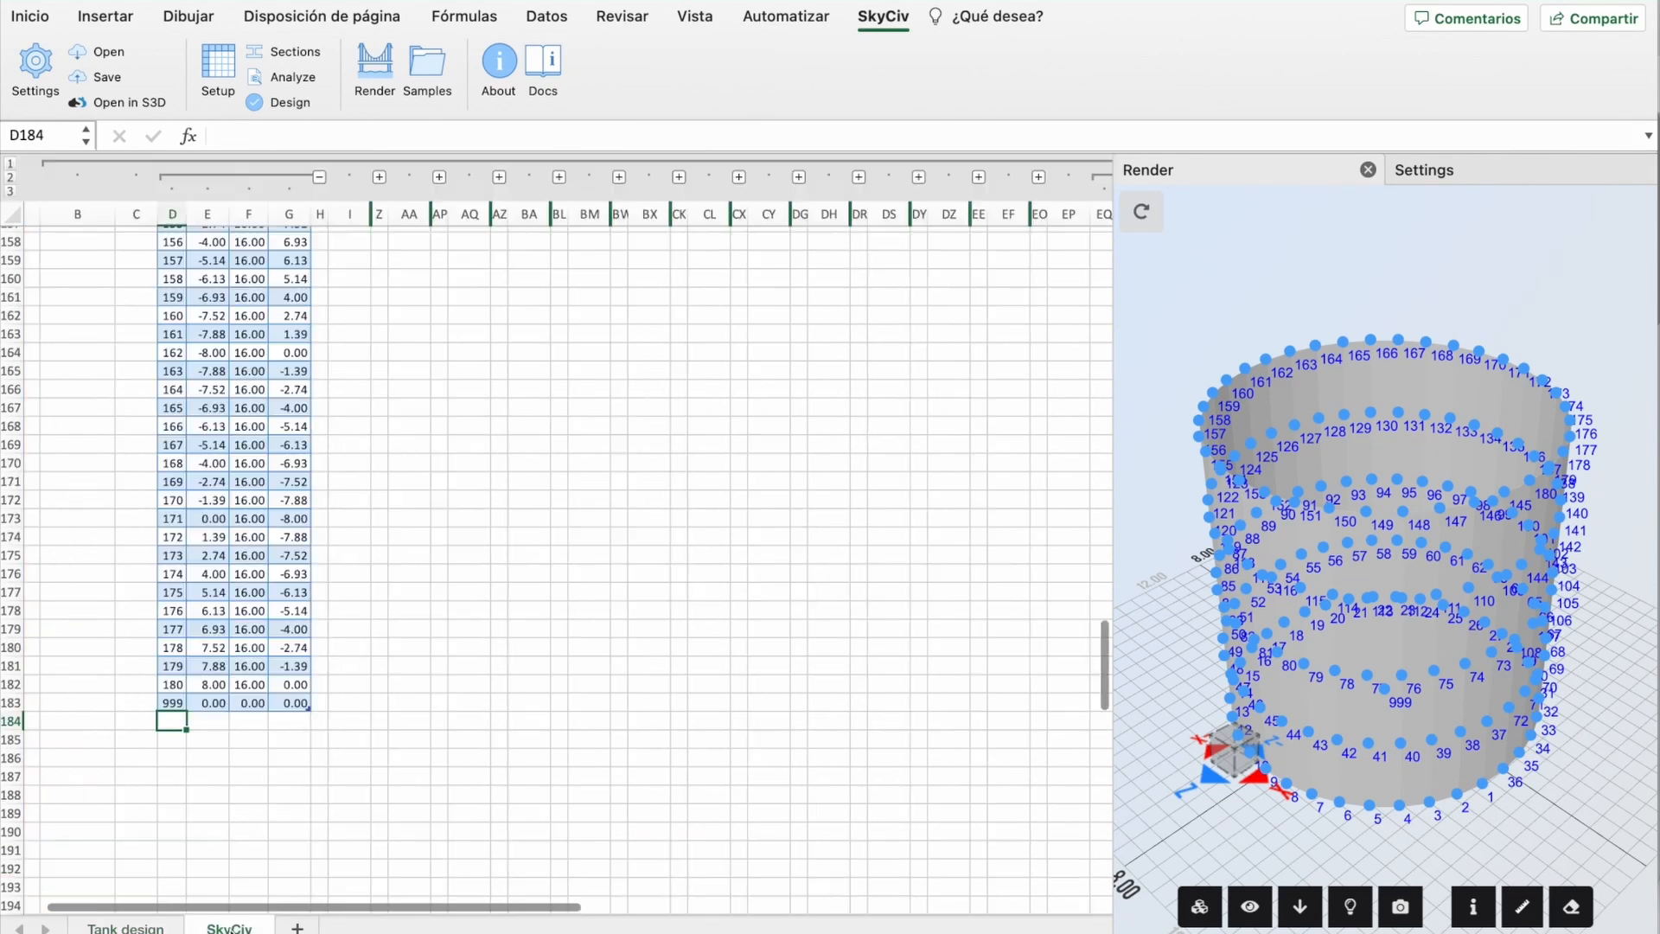
Step: Fill the SkyCiv plates table from rows 145–146 down to plate 180, adding the 999-centred bottom triangles
{"action": "scroll", "coordinate": [638, 604], "scroll_direction": "right", "scroll_amount": 15}
{"action": "scroll", "coordinate": [637, 603], "scroll_direction": "up", "scroll_amount": 9}
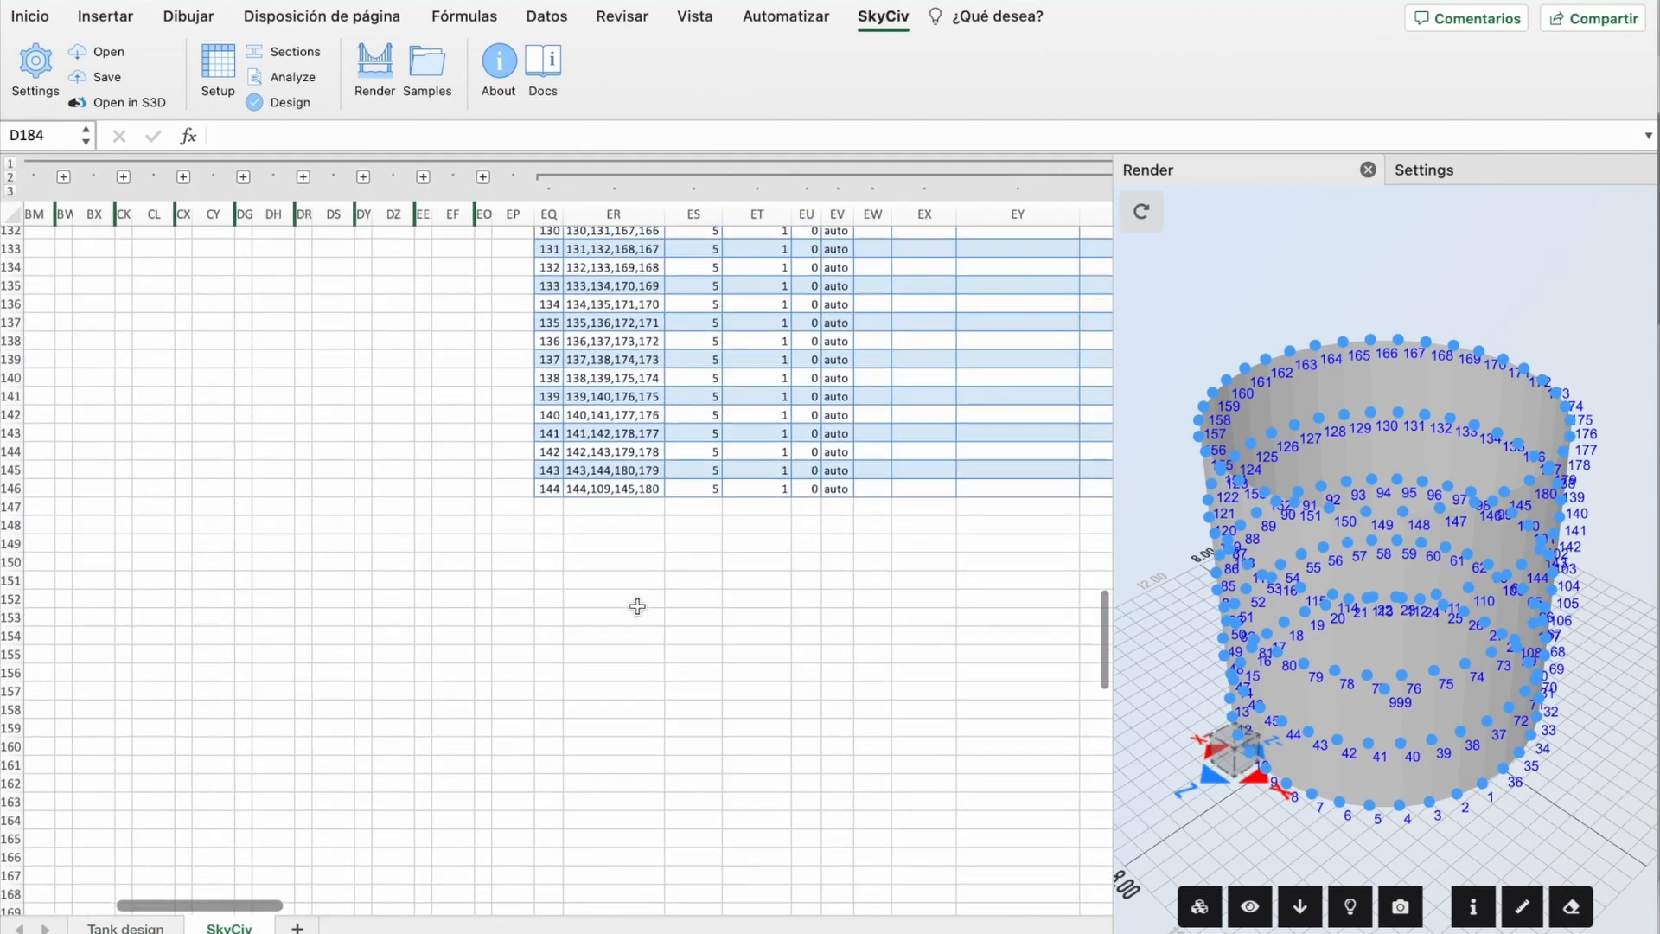
{"action": "left_click", "coordinate": [364, 514]}
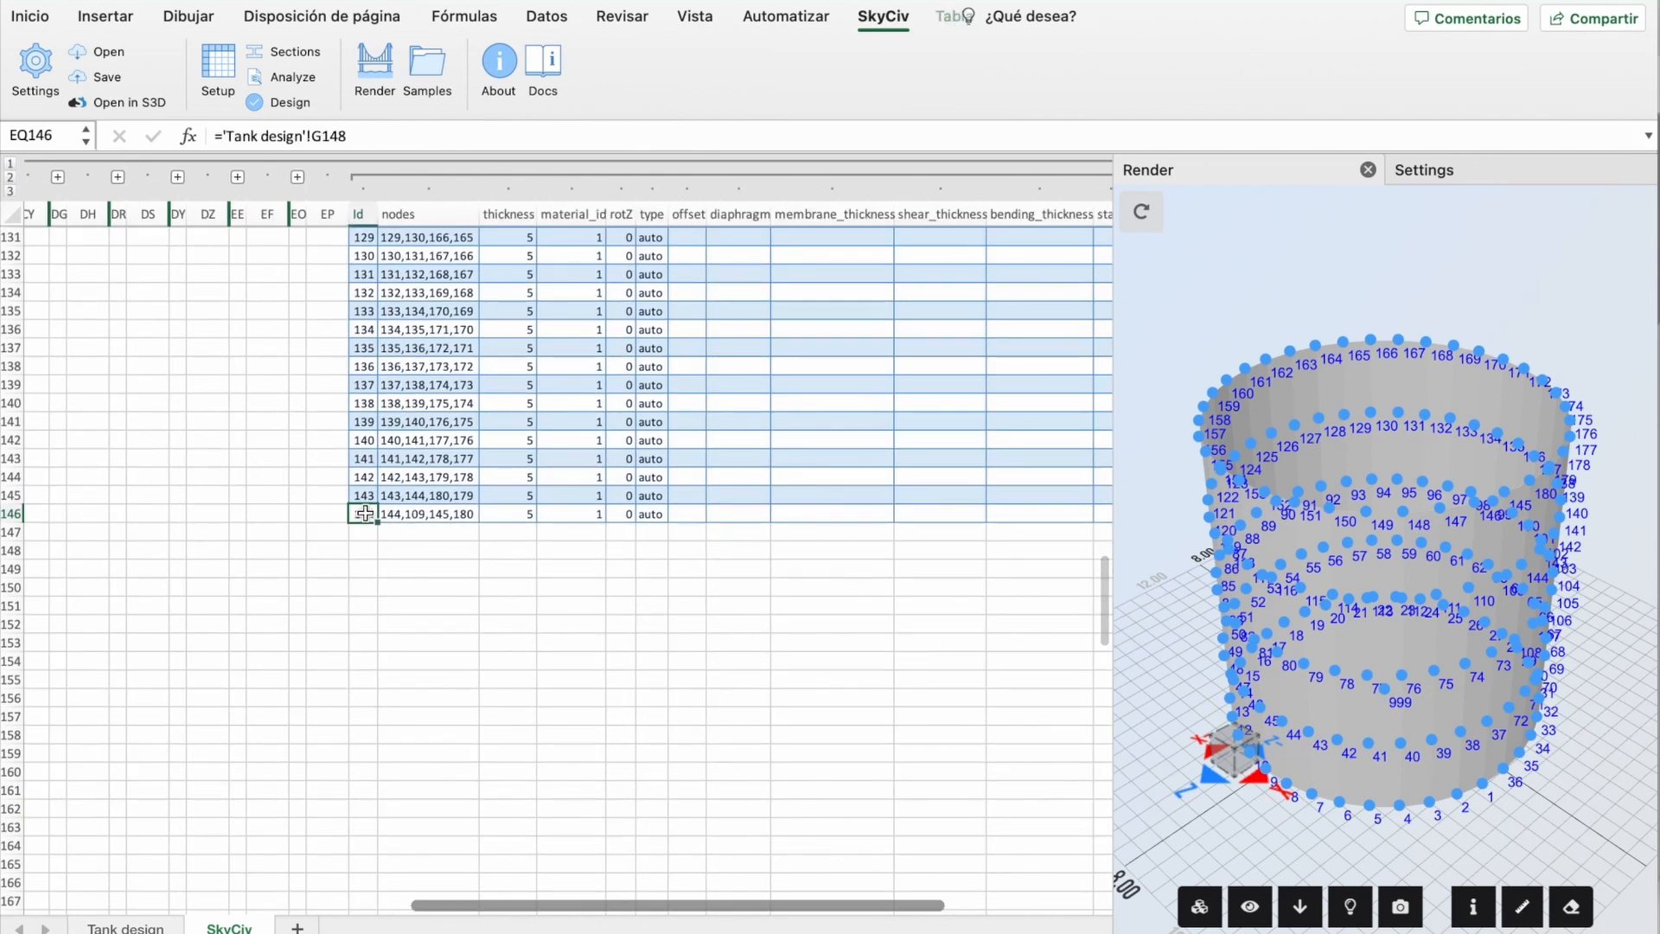
{"action": "left_click_drag", "start_coordinate": [364, 495], "coordinate": [656, 871]}
{"action": "scroll", "coordinate": [735, 767], "scroll_direction": "down", "scroll_amount": 2}
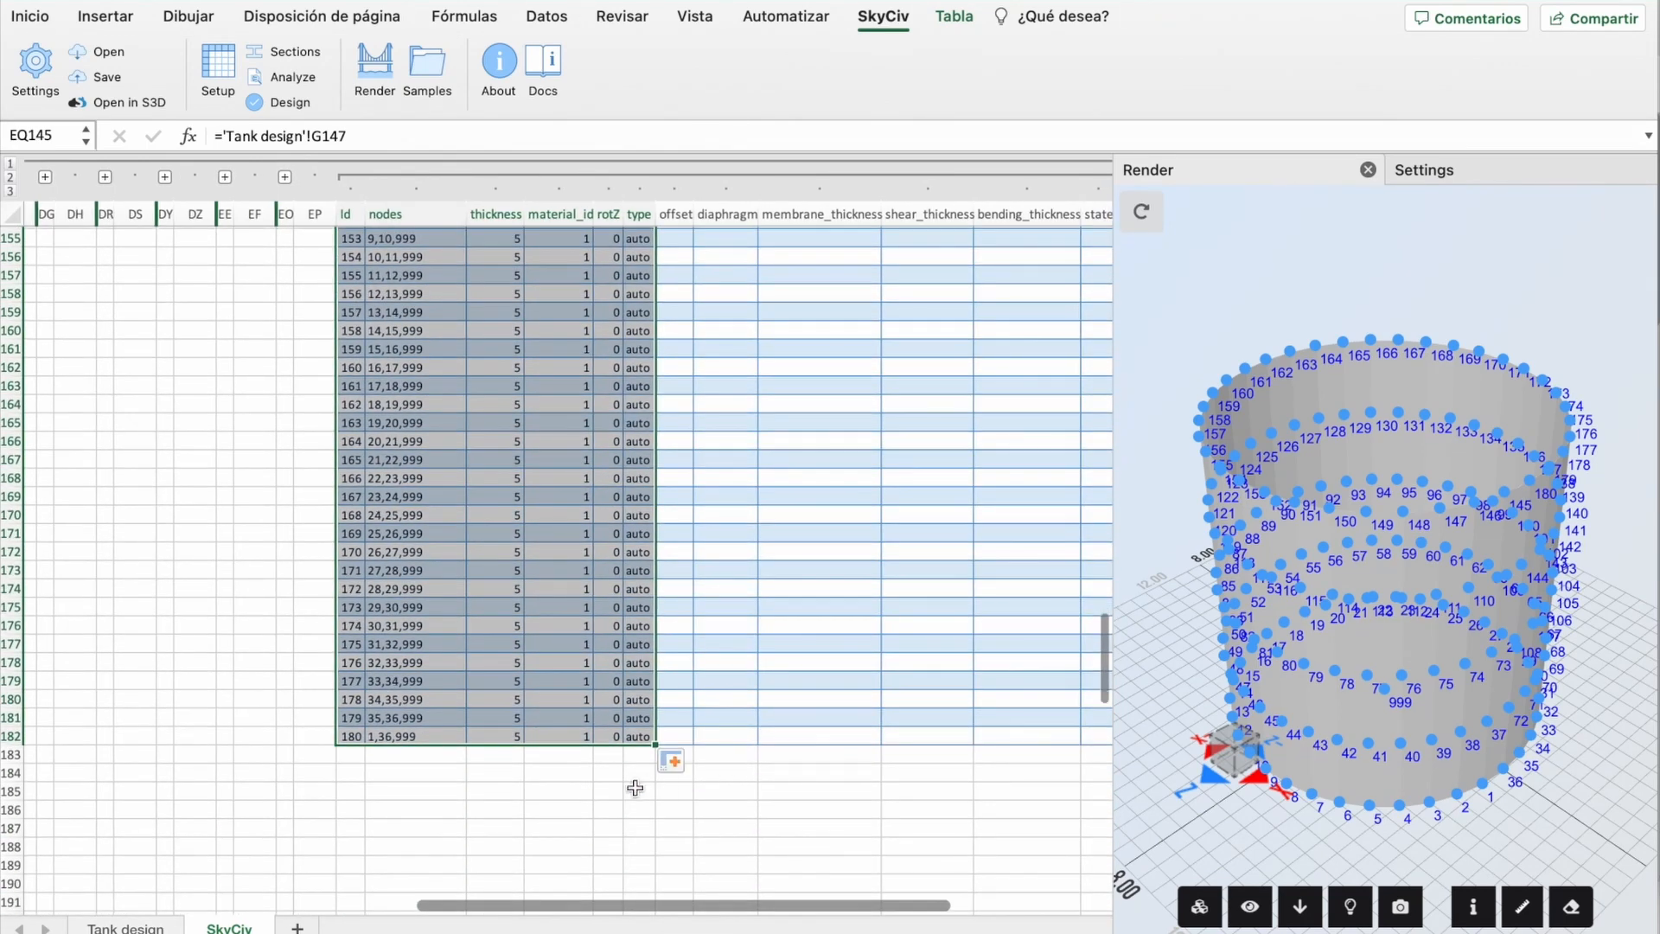
{"action": "left_click", "coordinate": [639, 791]}
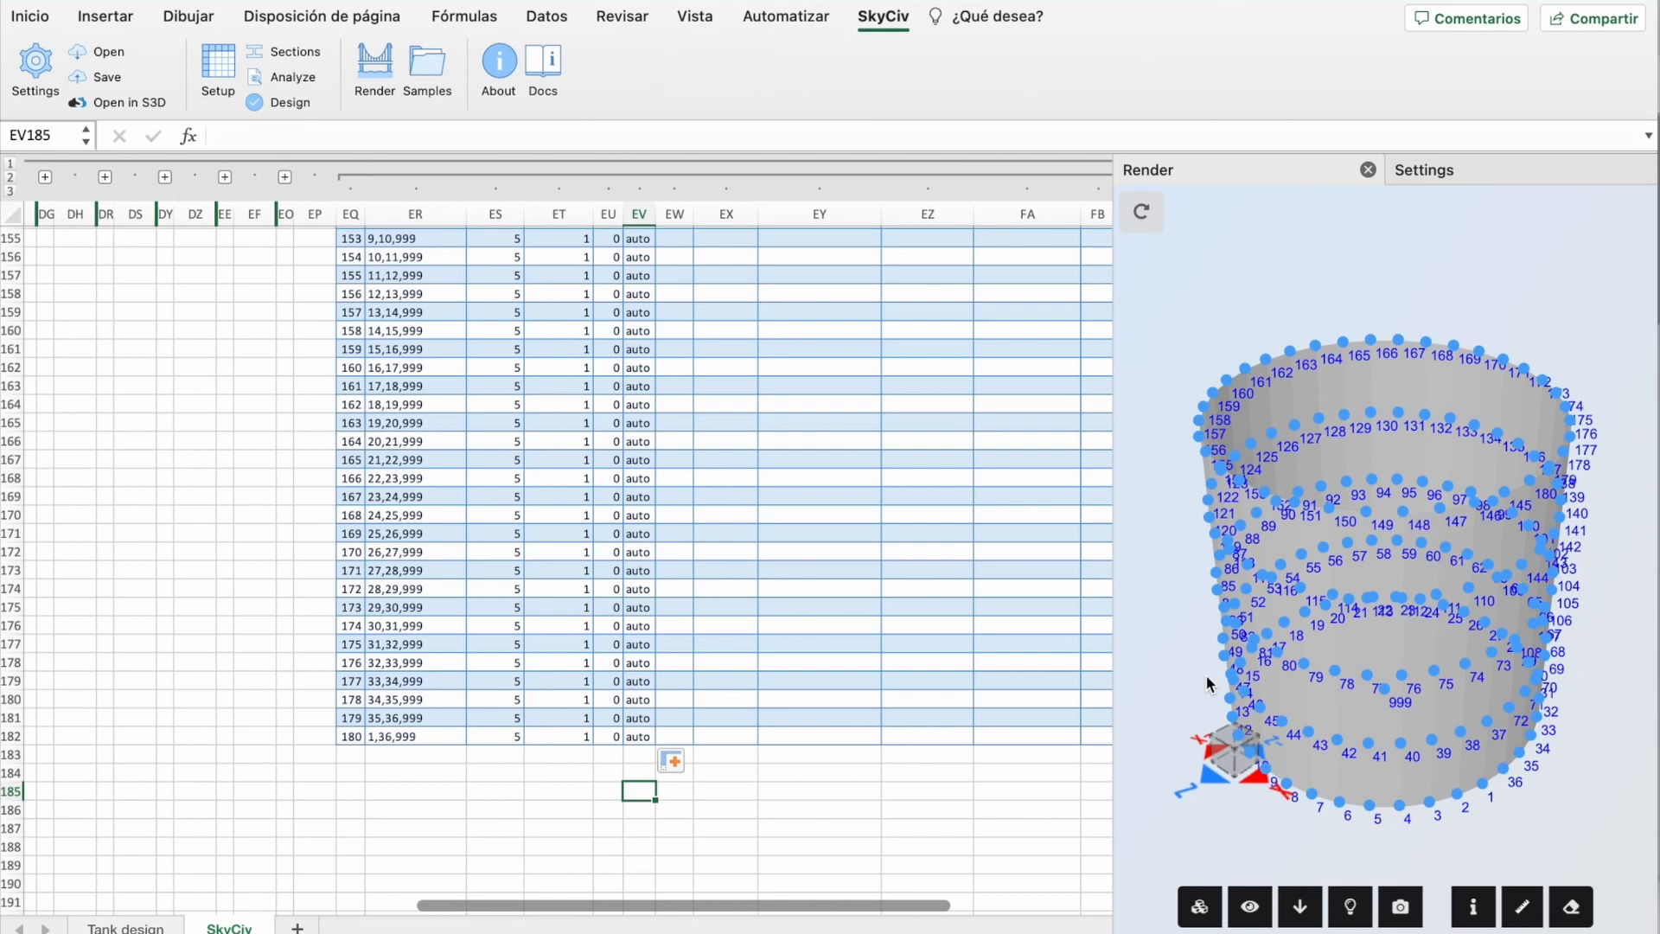
Step: Orbit the rendered tank model to inspect it, then go to the Tank design sheet
{"action": "left_click_drag", "start_coordinate": [1181, 579], "coordinate": [1181, 609]}
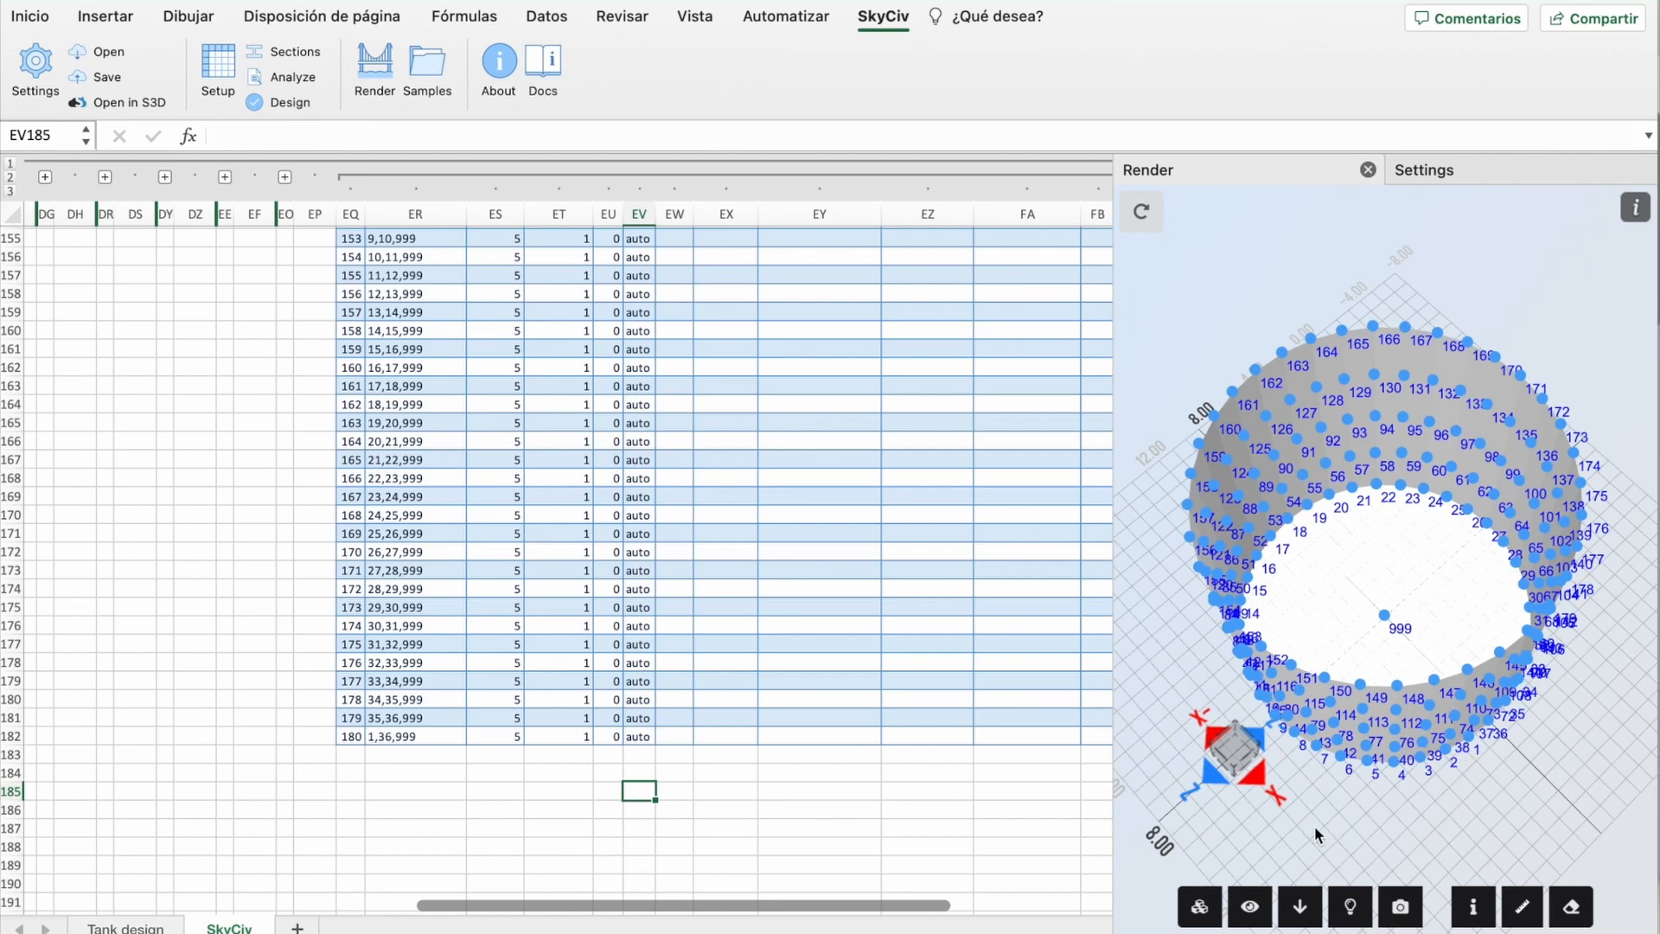
{"action": "mouse_move", "coordinate": [1309, 807]}
{"action": "left_mouse_down"}
{"action": "mouse_move", "coordinate": [1332, 797]}
{"action": "mouse_move", "coordinate": [1285, 813]}
{"action": "left_mouse_up"}
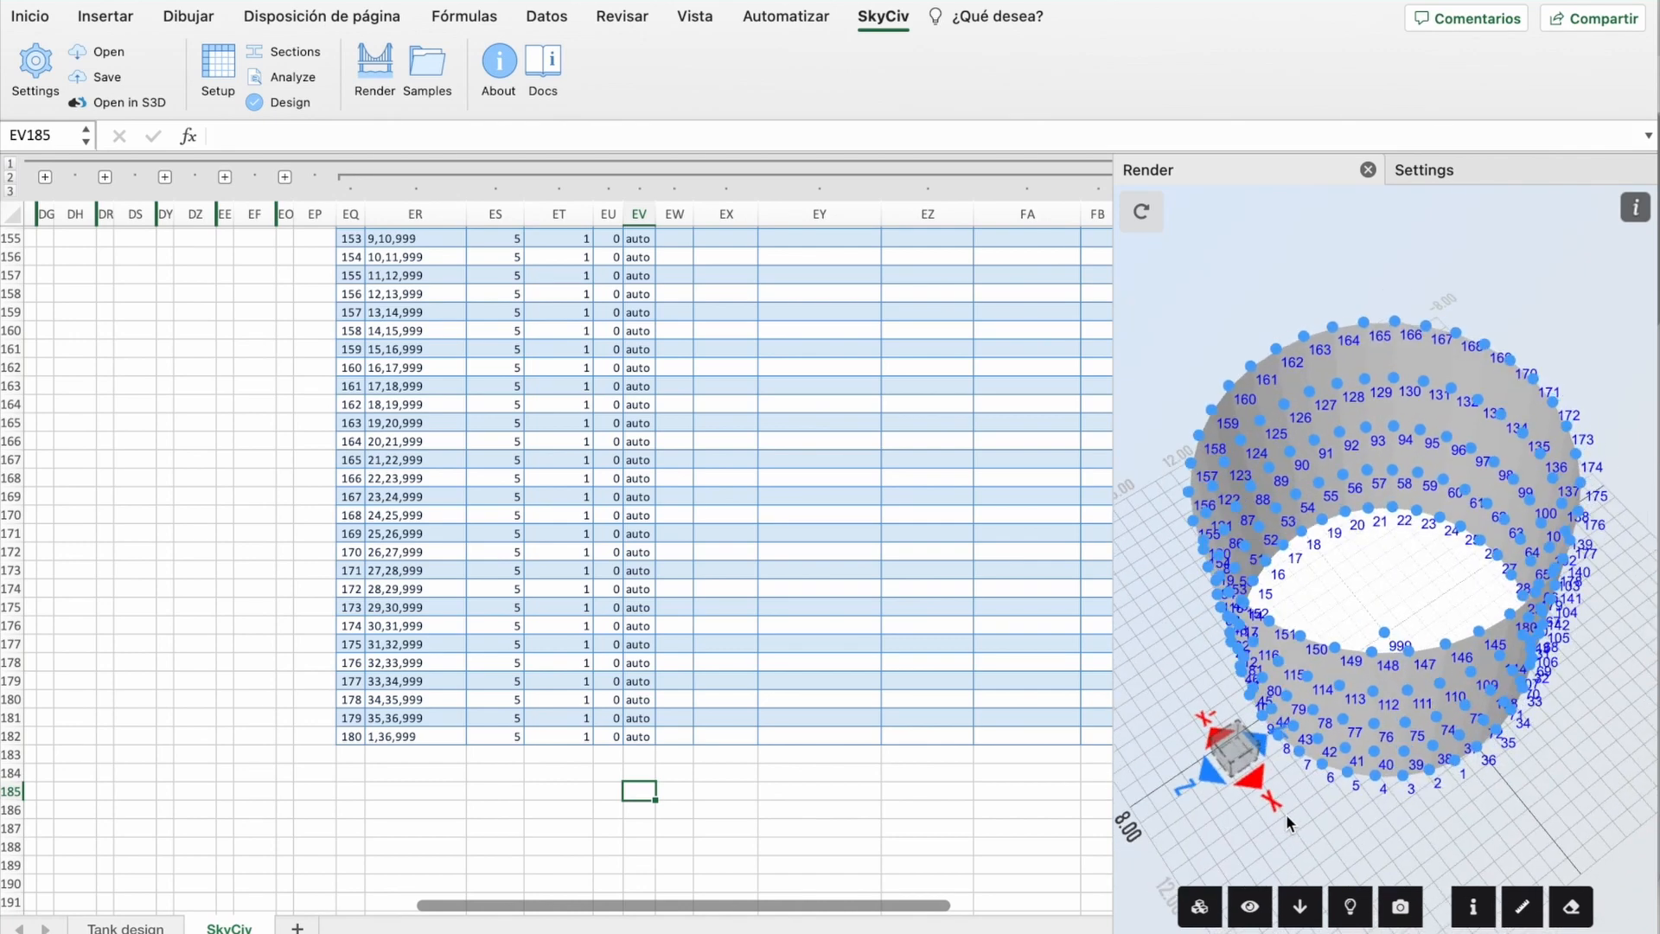
{"action": "left_click", "coordinate": [126, 927]}
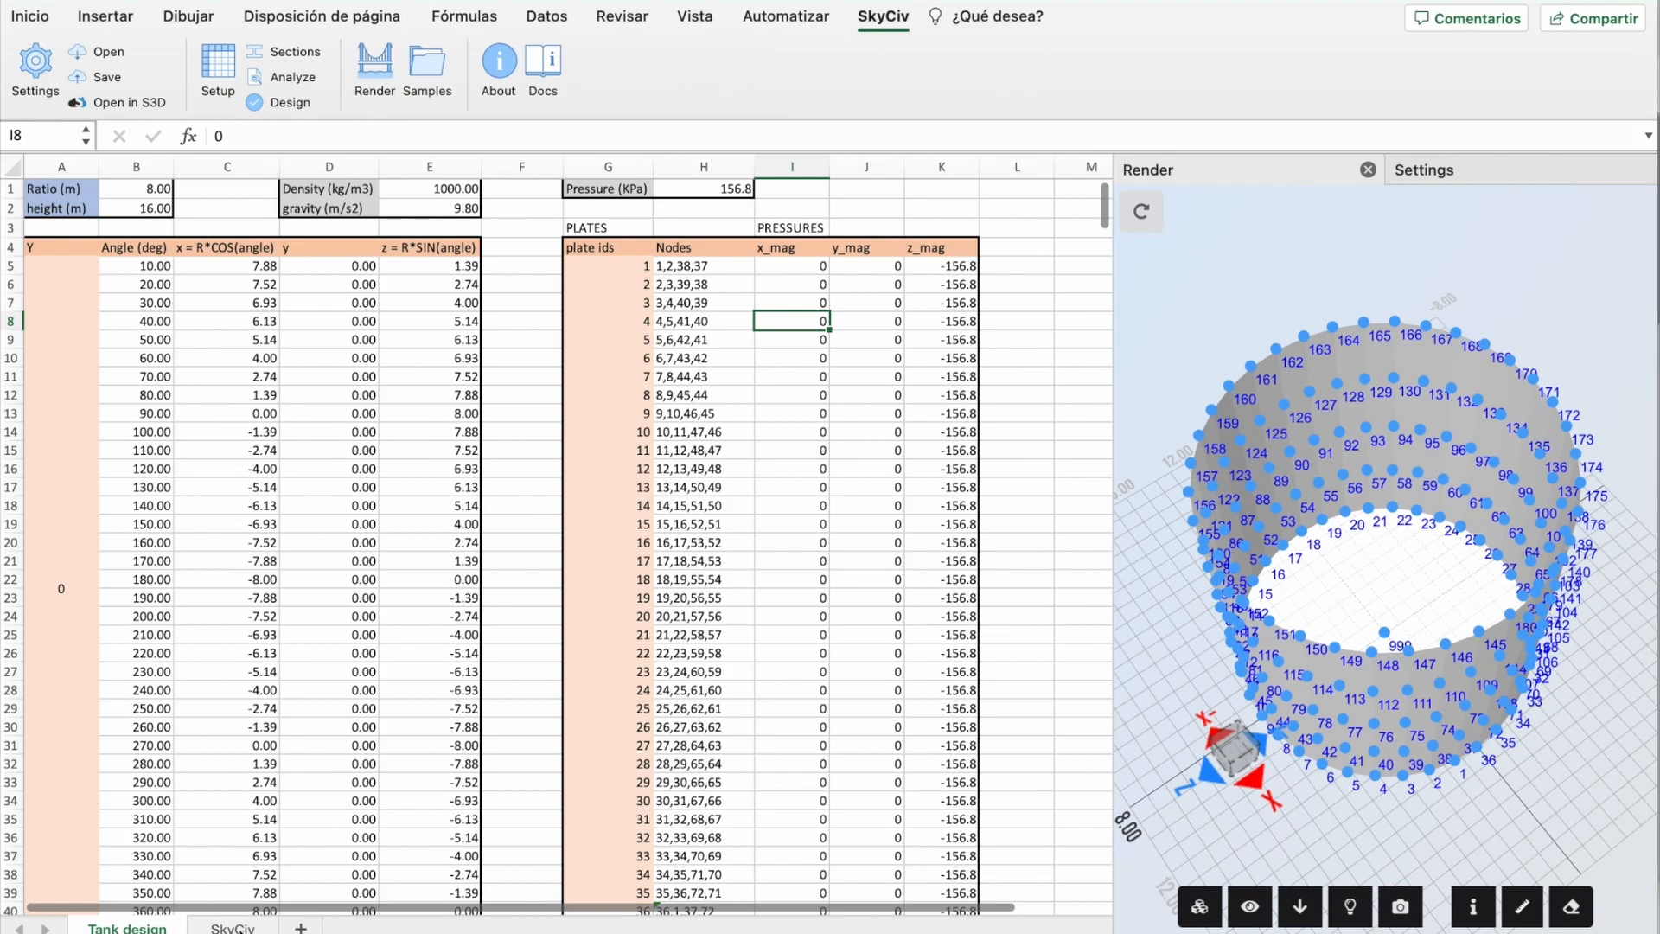
Step: On the SkyCiv sheet, collapse the plates column group and expand the Pressures group
{"action": "left_click", "coordinate": [241, 930]}
{"action": "scroll", "coordinate": [649, 421], "scroll_direction": "up", "scroll_amount": 20}
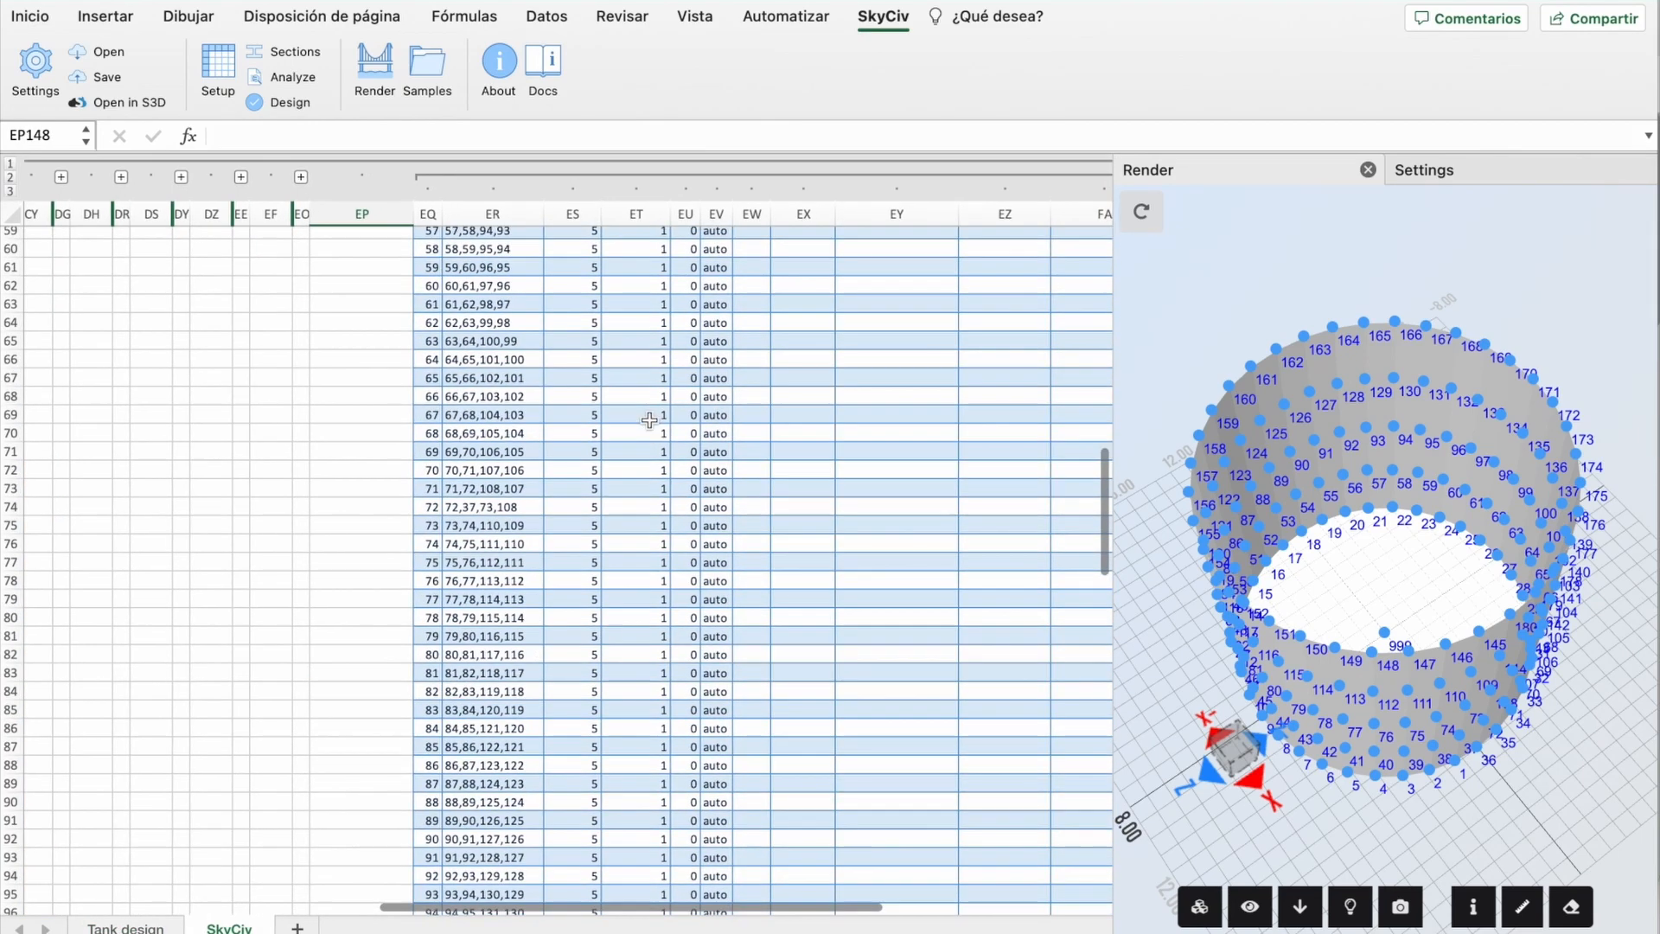
{"action": "scroll", "coordinate": [650, 420], "scroll_direction": "right", "scroll_amount": 10}
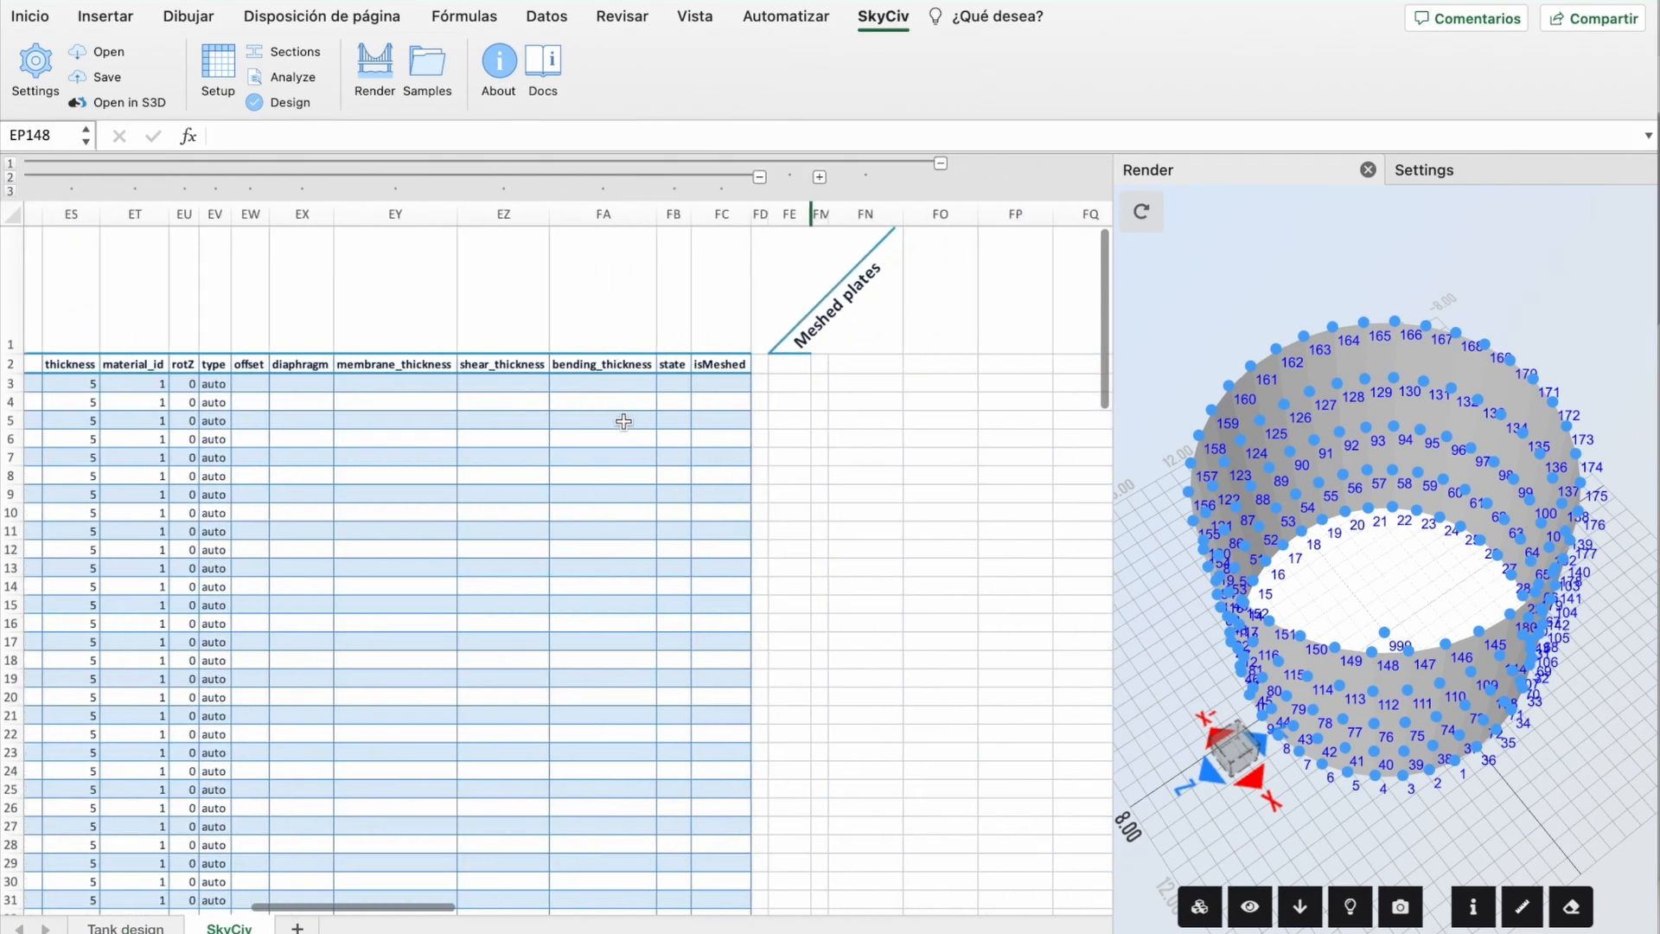
{"action": "left_click", "coordinate": [779, 177]}
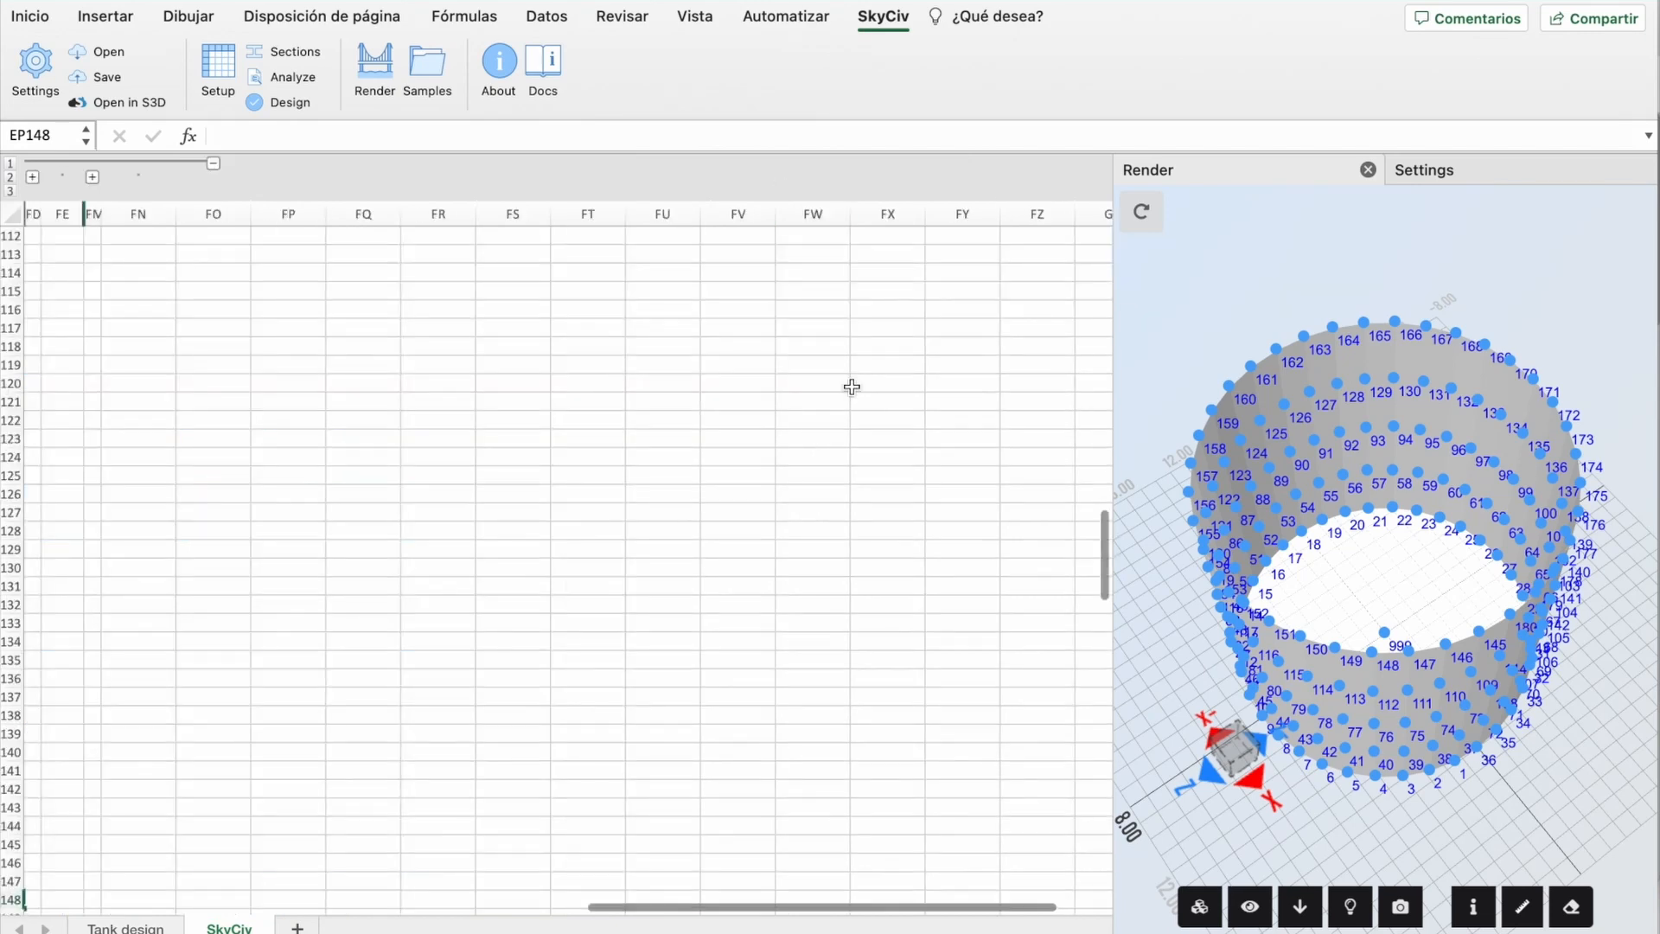
{"action": "scroll", "coordinate": [370, 445], "scroll_direction": "left", "scroll_amount": 10}
{"action": "scroll", "coordinate": [370, 444], "scroll_direction": "up", "scroll_amount": 20}
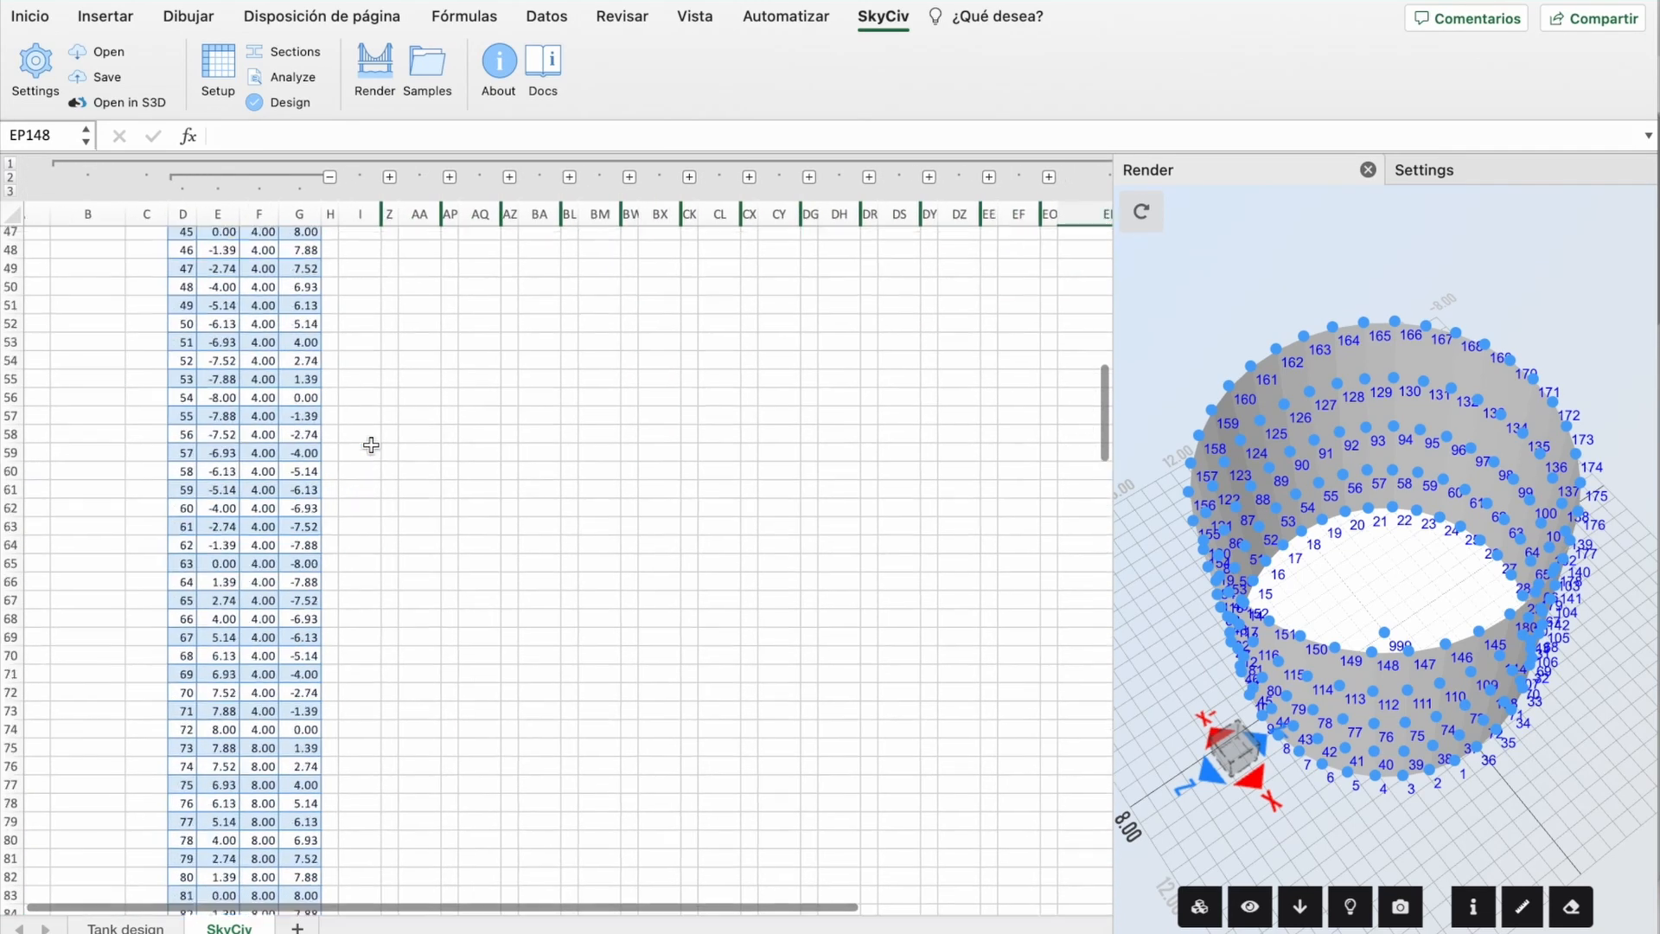
{"action": "scroll", "coordinate": [738, 335], "scroll_direction": "right", "scroll_amount": 3}
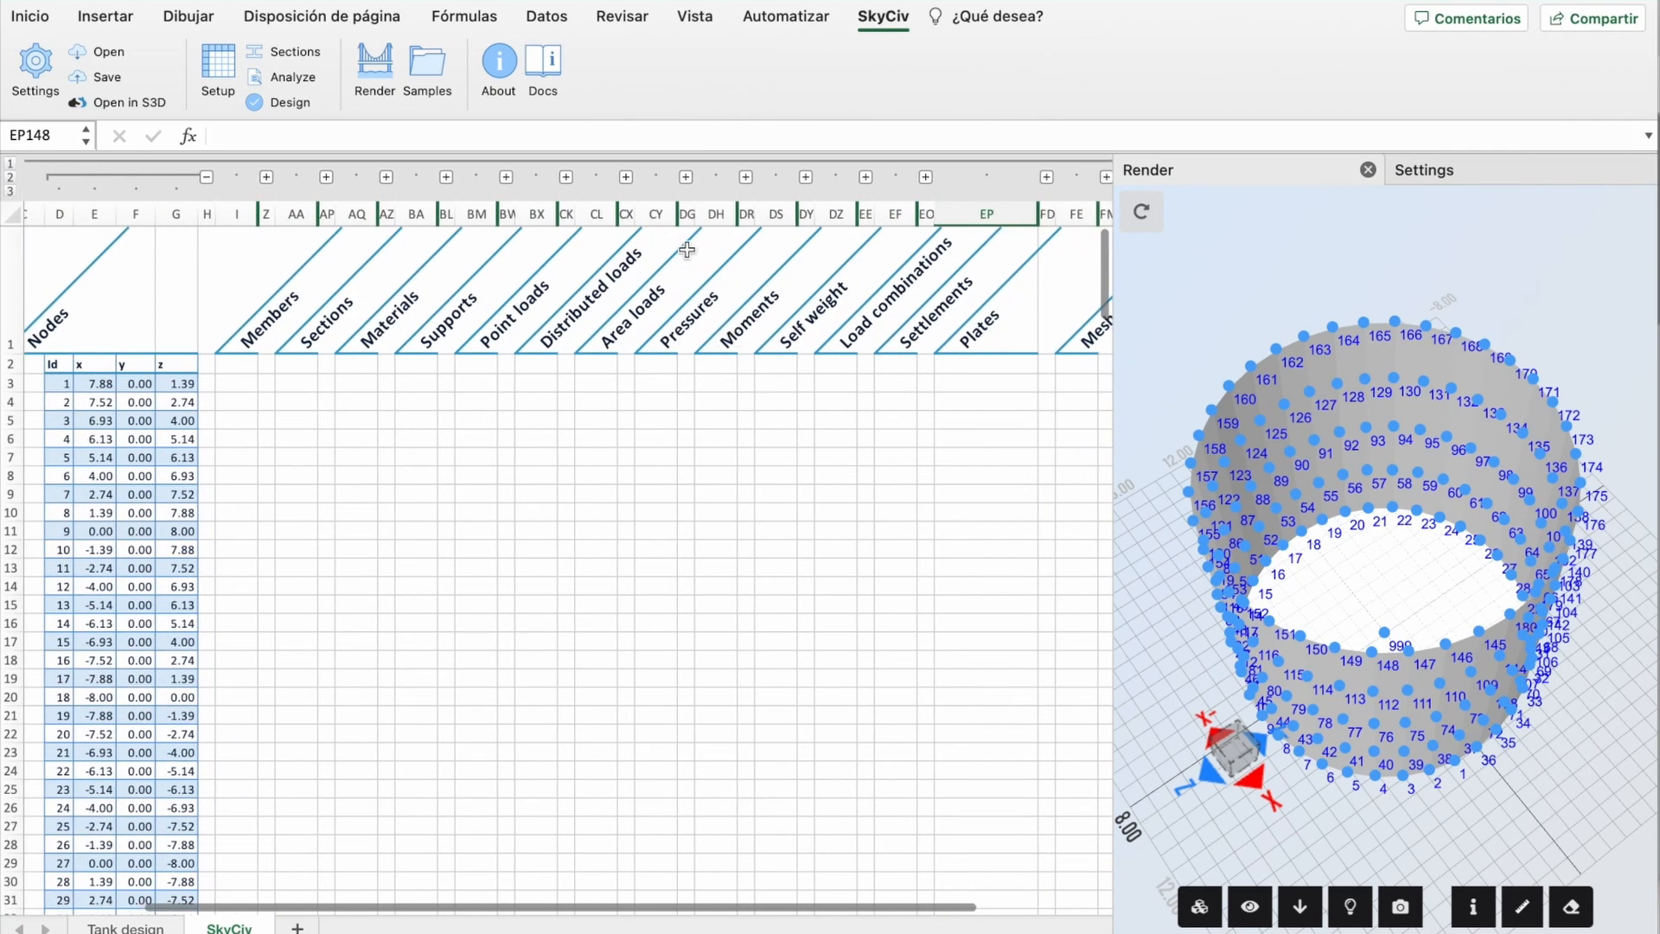
{"action": "left_click", "coordinate": [685, 178]}
{"action": "scroll", "coordinate": [682, 355], "scroll_direction": "up", "scroll_amount": 20}
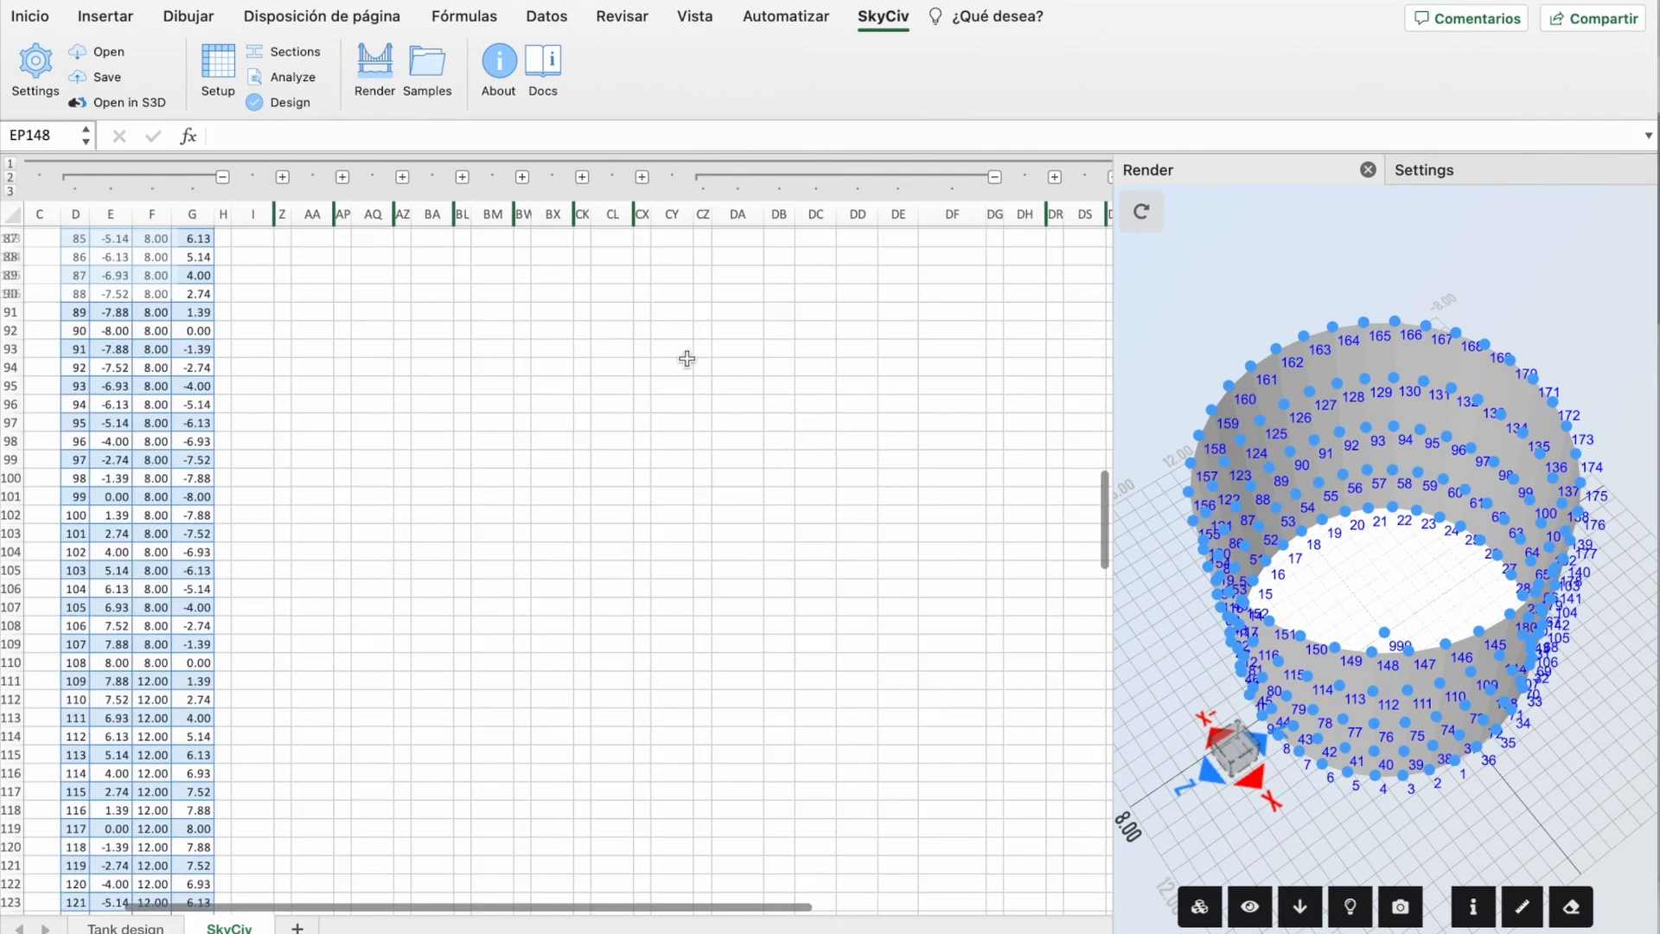
{"action": "scroll", "coordinate": [687, 358], "scroll_direction": "right", "scroll_amount": 3}
{"action": "scroll", "coordinate": [687, 358], "scroll_direction": "down", "scroll_amount": 2}
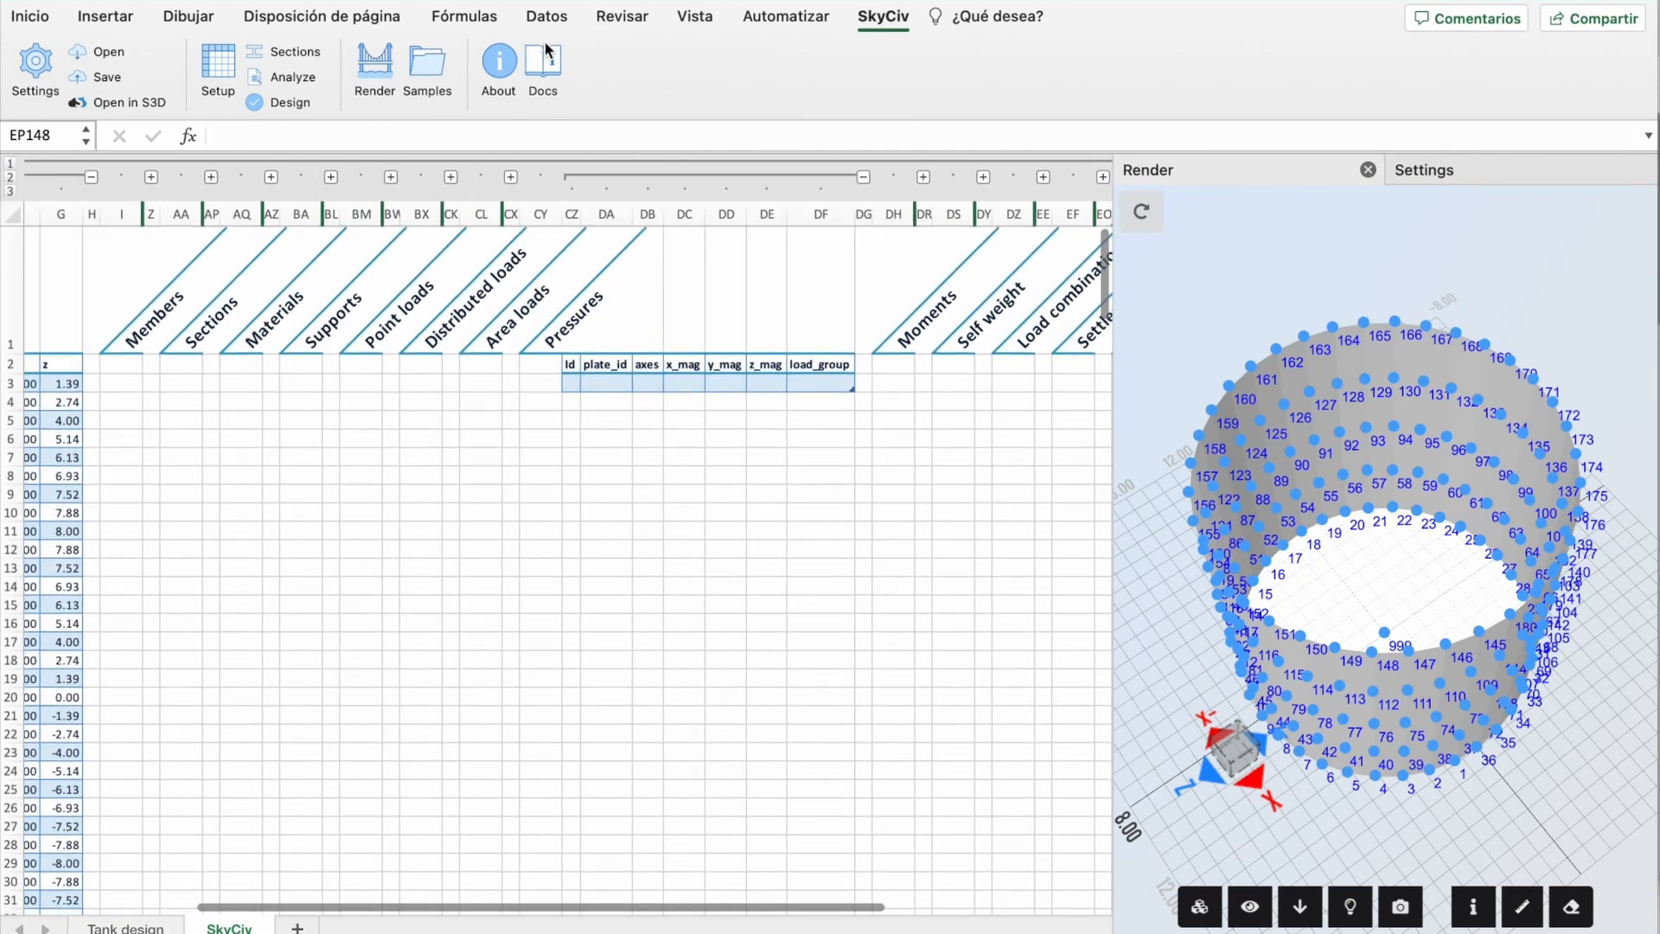
Step: Enter pressure Ids 1 and 2 with plate_ids 1 and 2
{"action": "left_click", "coordinate": [569, 382]}
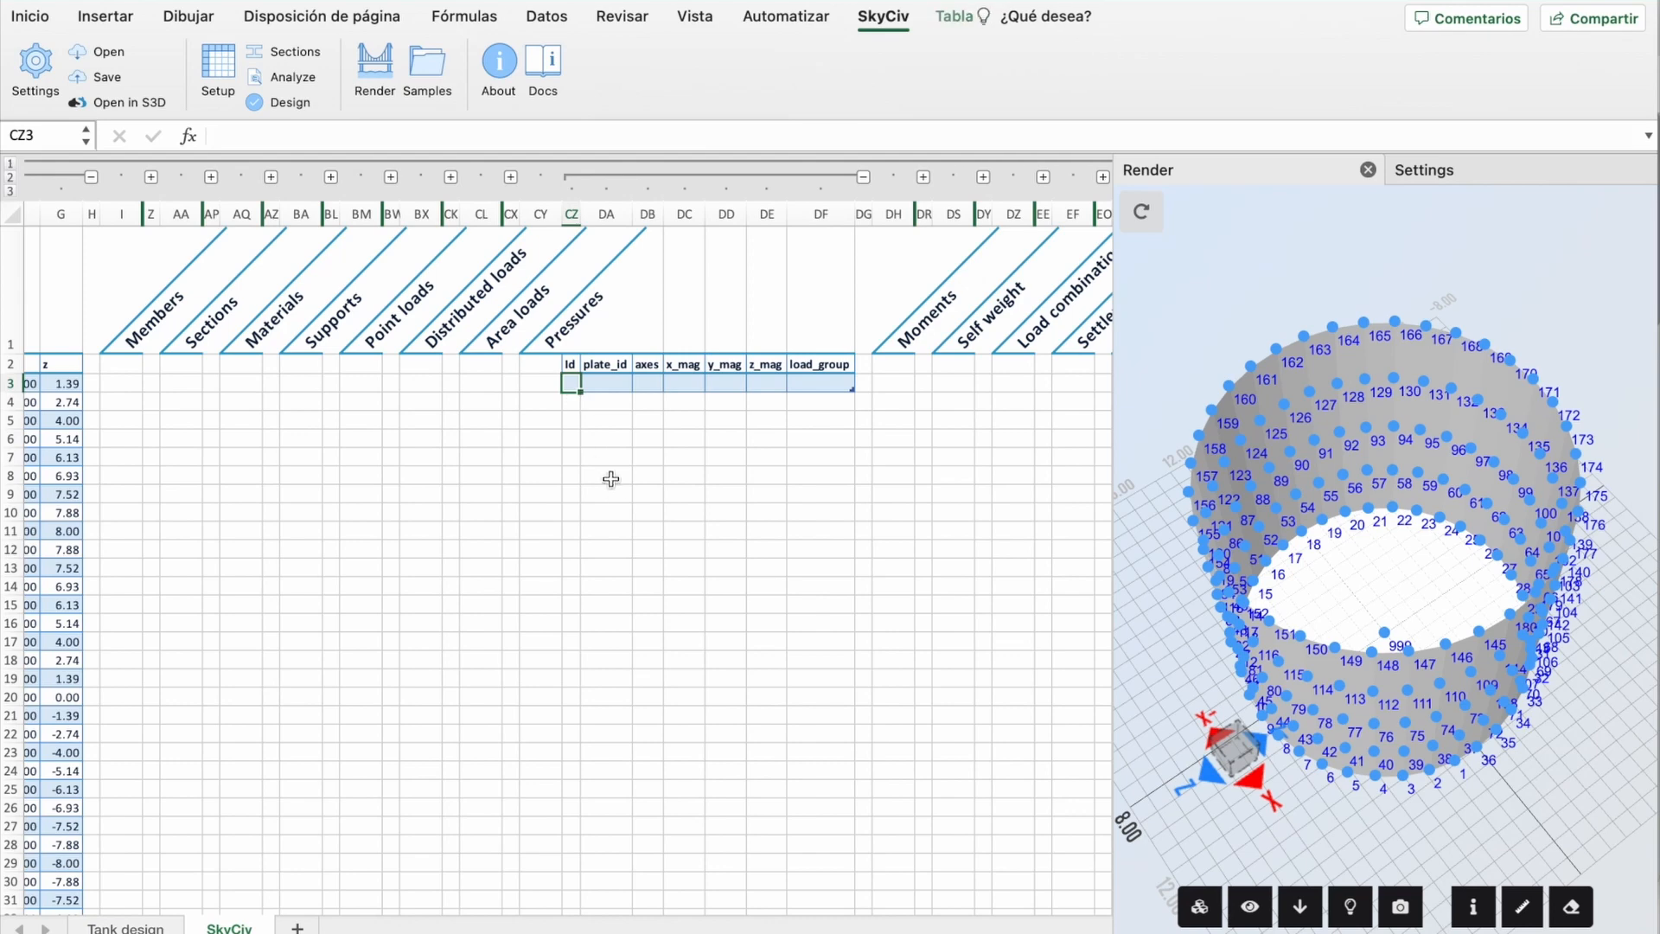
{"action": "type", "text": "1"}
{"action": "key", "text": "Return"}
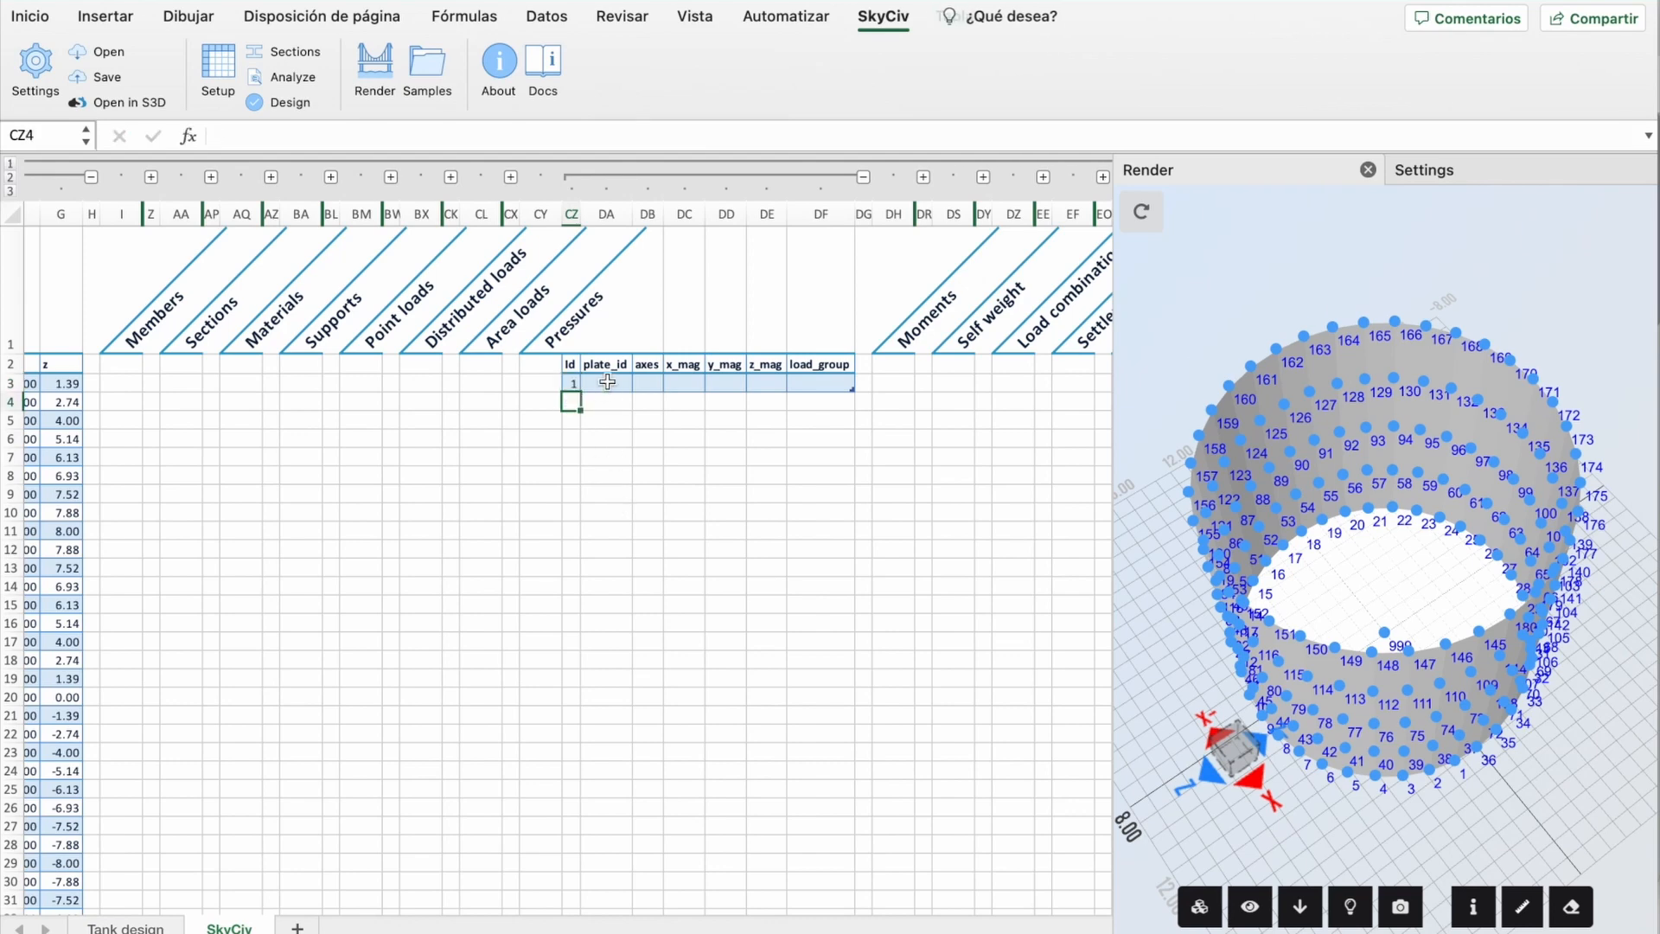
{"action": "left_click", "coordinate": [607, 382]}
{"action": "type", "text": "1"}
{"action": "key", "text": "Return"}
{"action": "left_click", "coordinate": [571, 400]}
{"action": "type", "text": "2"}
{"action": "key", "text": "Return"}
{"action": "left_click", "coordinate": [618, 399]}
{"action": "type", "text": "2"}
{"action": "key", "text": "Return"}
{"action": "type", "text": "2"}
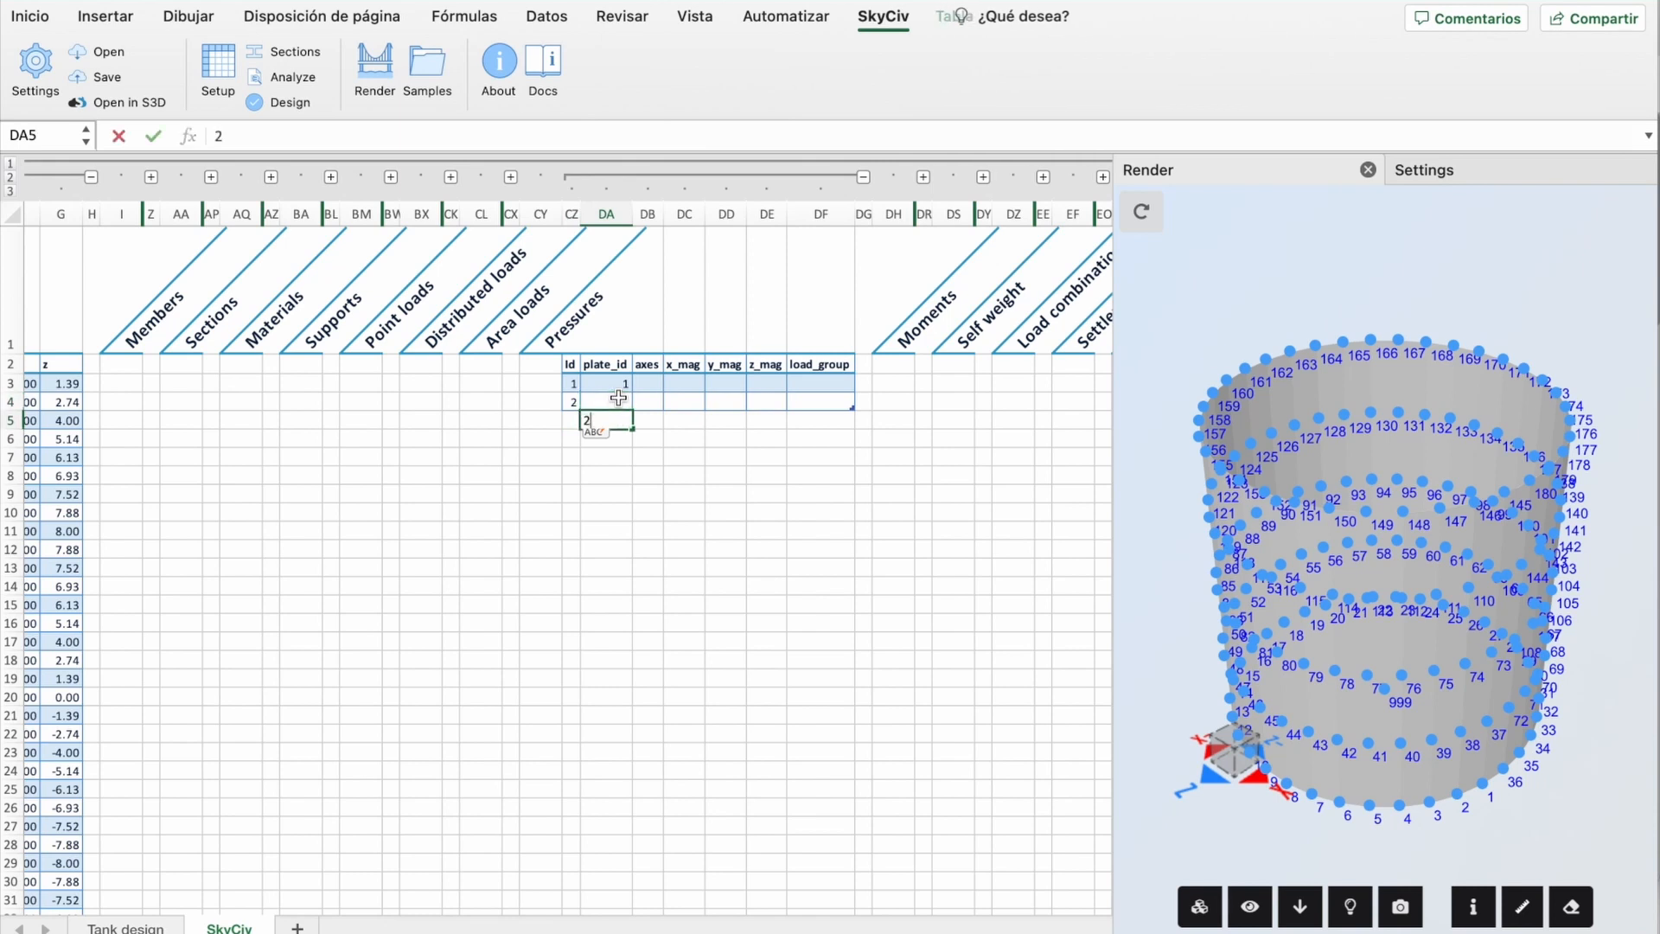
{"action": "left_click", "coordinate": [619, 400]}
{"action": "type", "text": "2"}
{"action": "key", "text": "Return"}
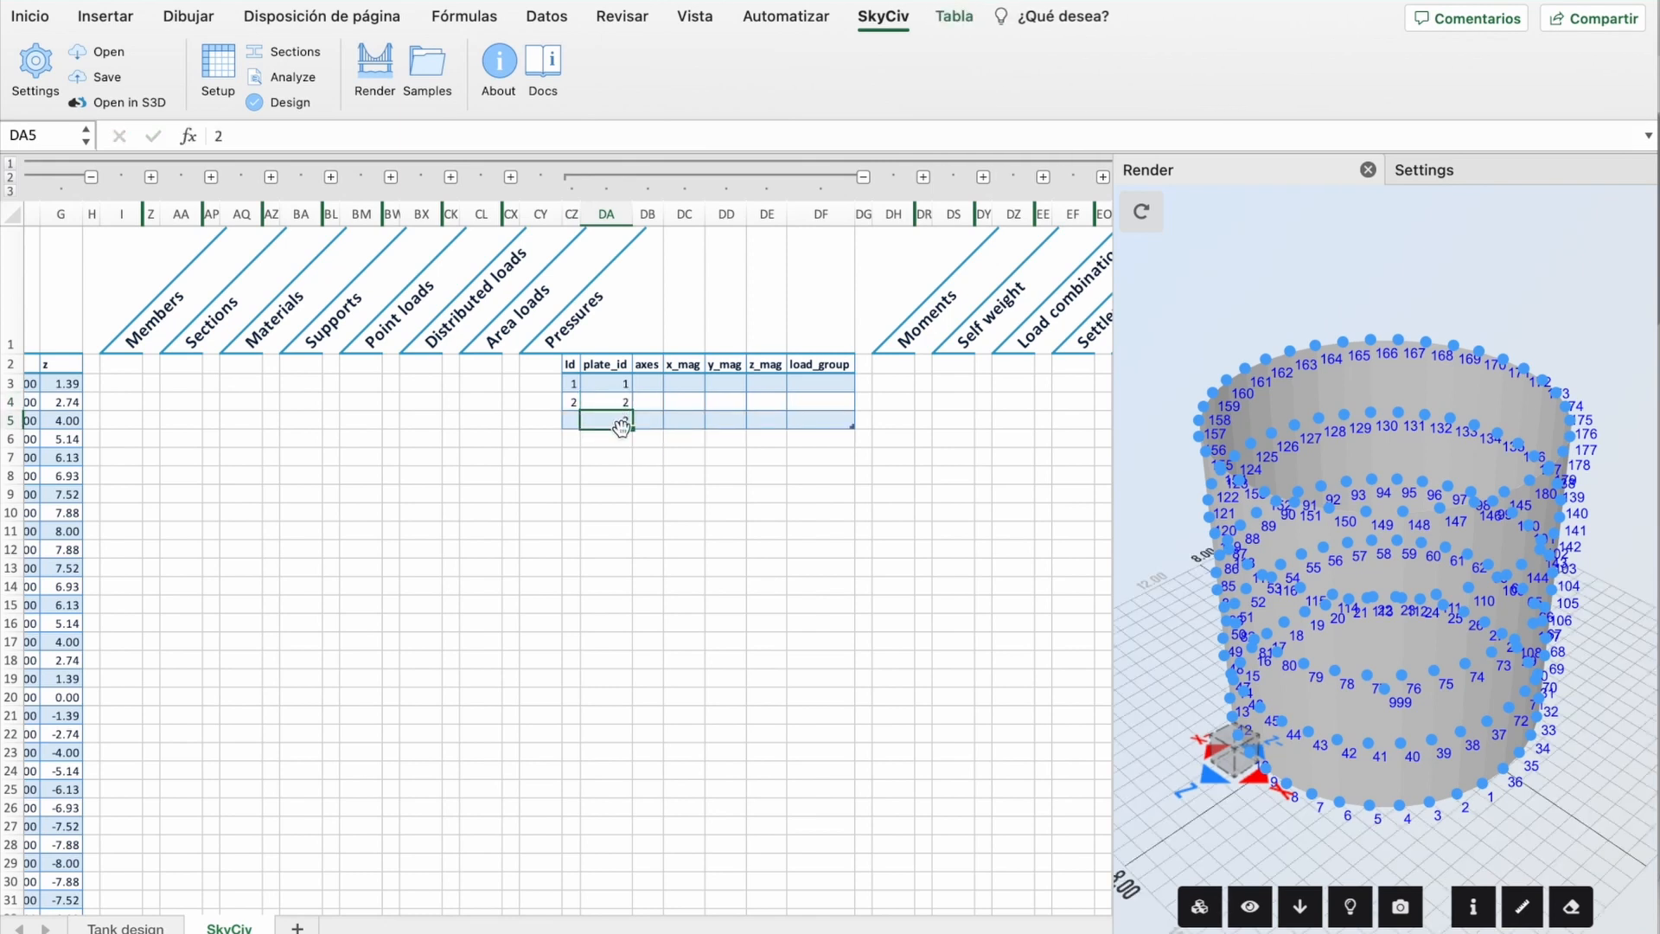
{"action": "left_click_drag", "start_coordinate": [572, 383], "coordinate": [633, 399]}
Step: Set the first pressure's axes to local and link x_mag to 'Tank design'!I5
{"action": "left_click", "coordinate": [649, 384]}
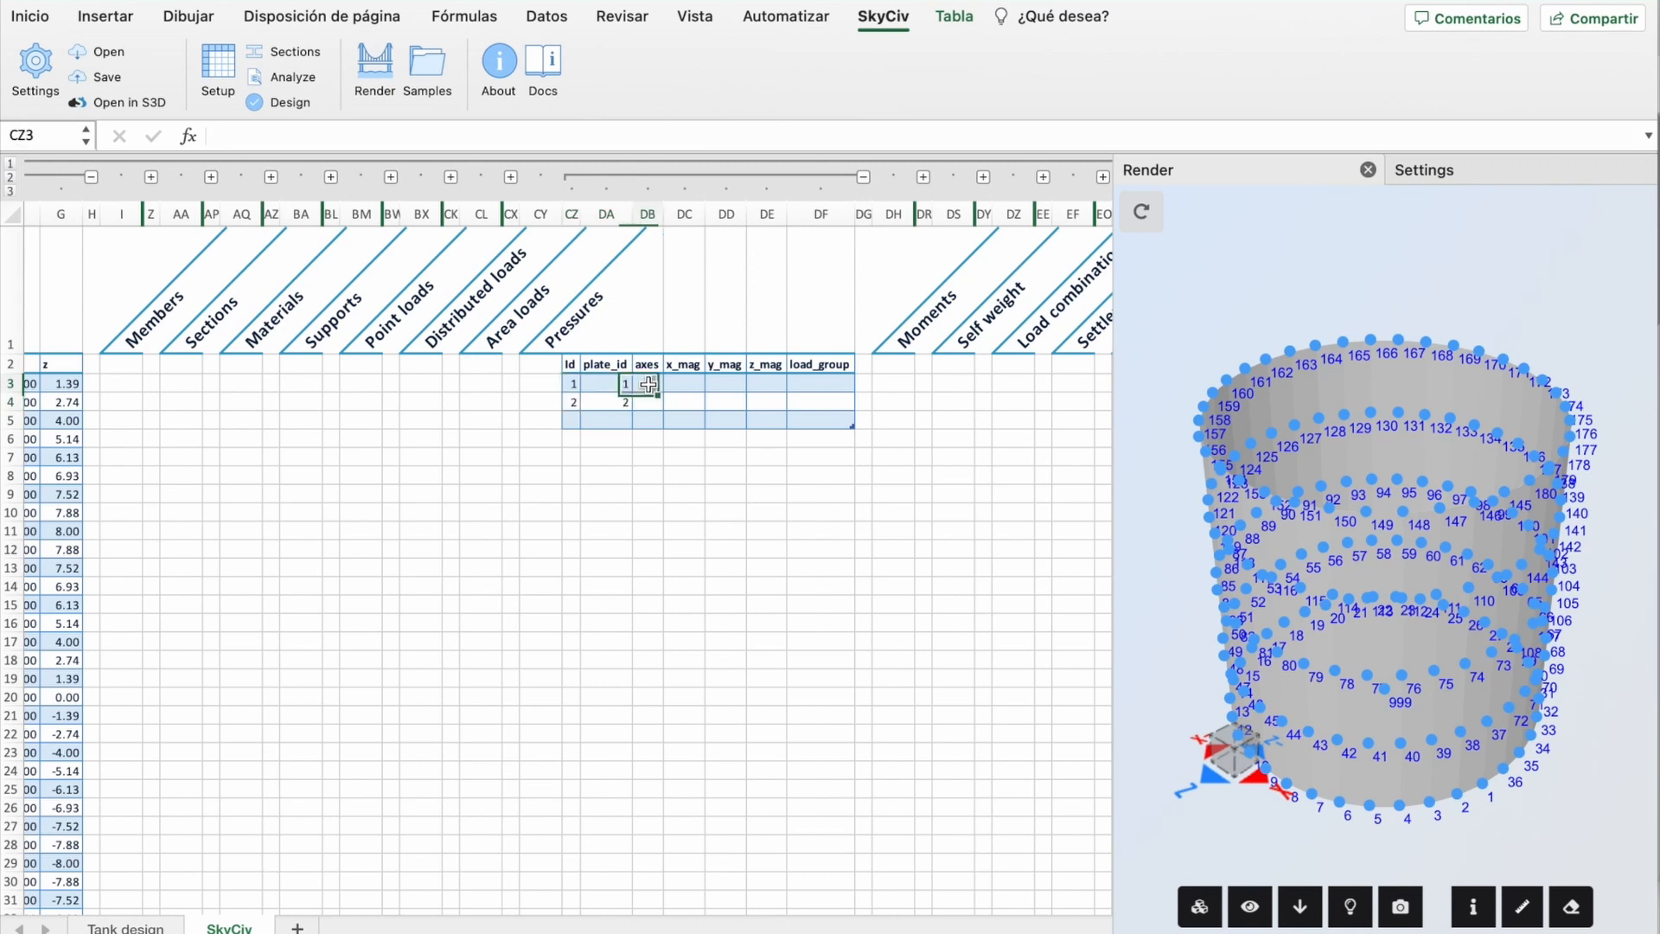
{"action": "type", "text": "local"}
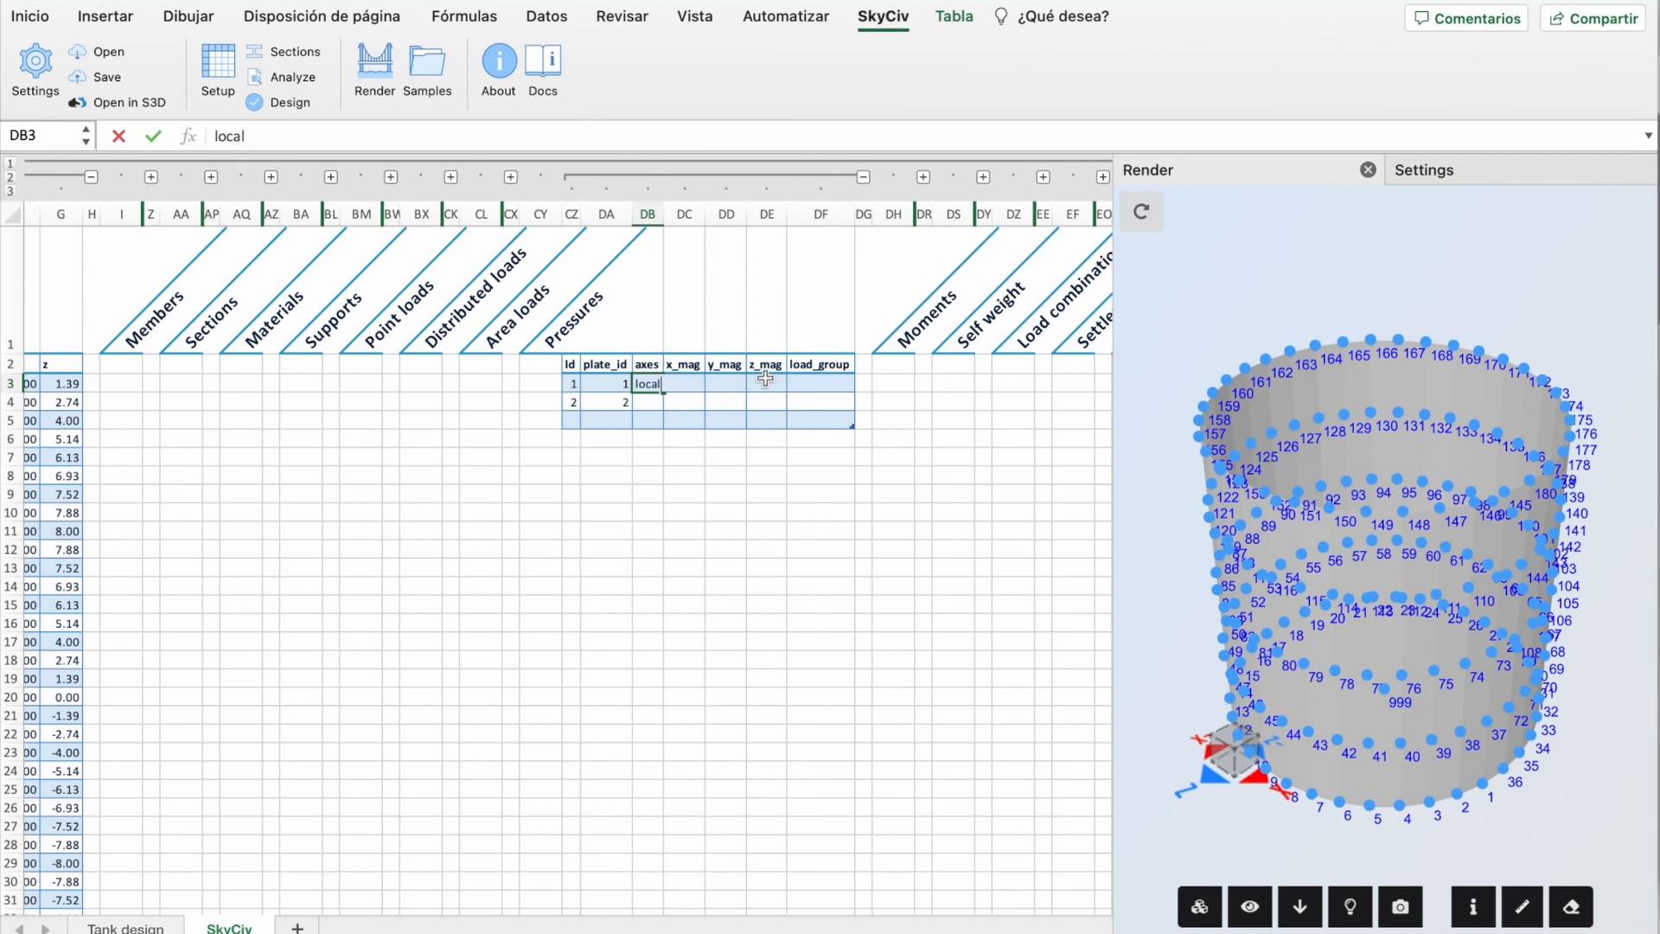
{"action": "left_click", "coordinate": [701, 420]}
{"action": "left_click", "coordinate": [686, 383]}
{"action": "type", "text": "="}
{"action": "key", "text": "Return"}
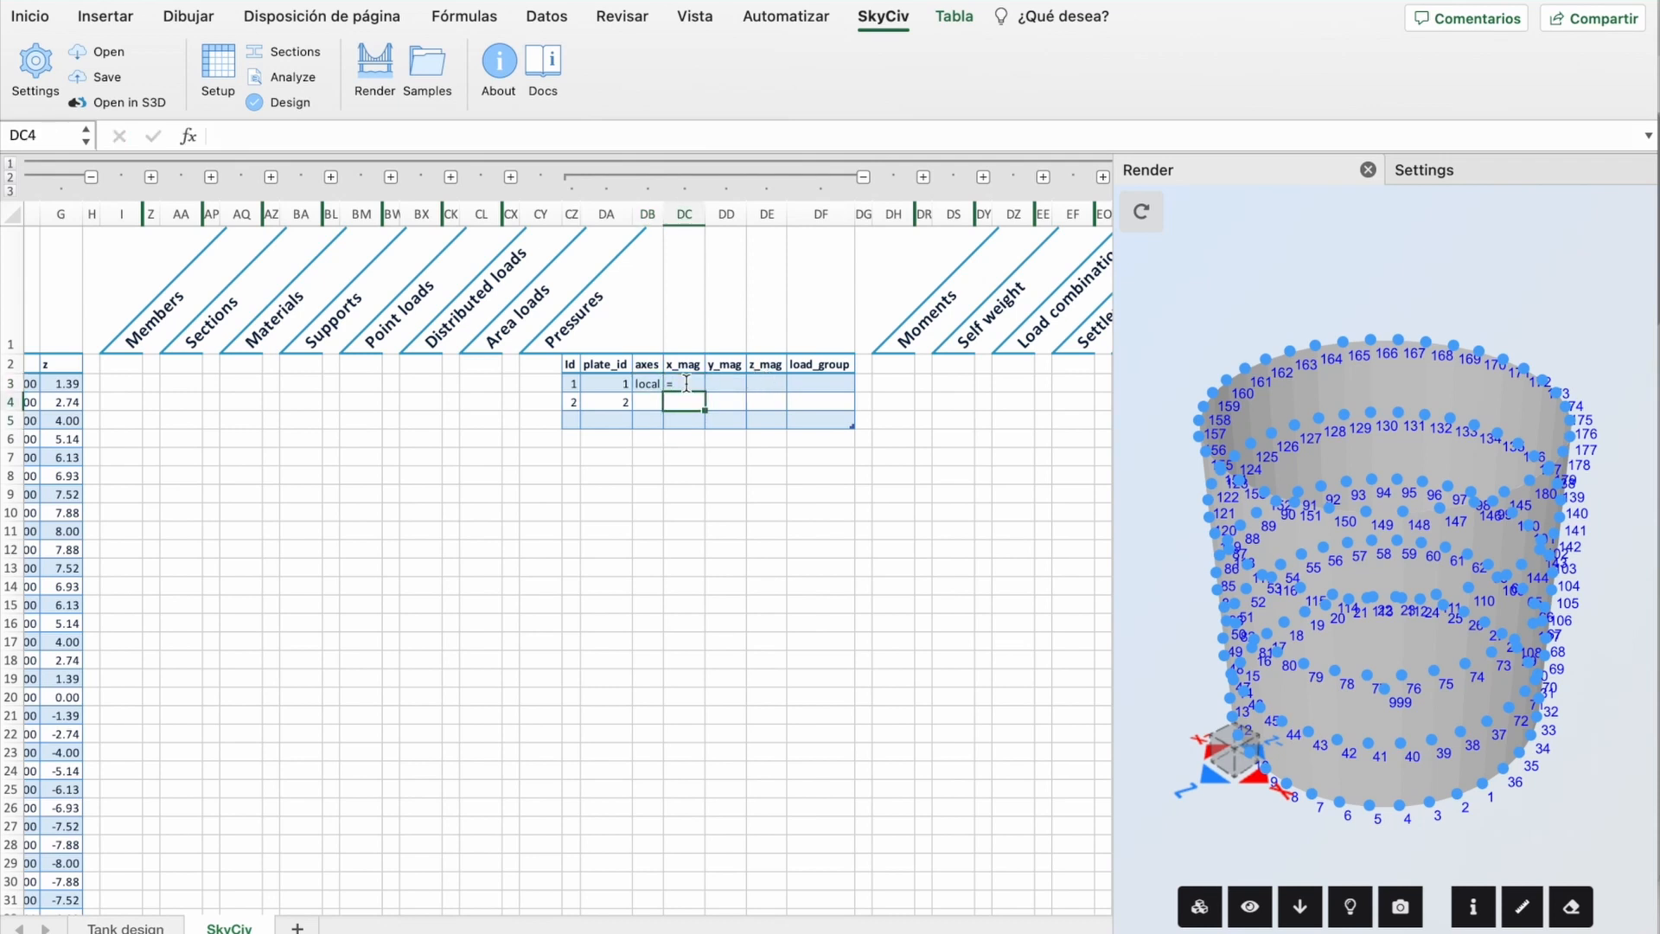
{"action": "left_click", "coordinate": [686, 386]}
{"action": "type", "text": "="}
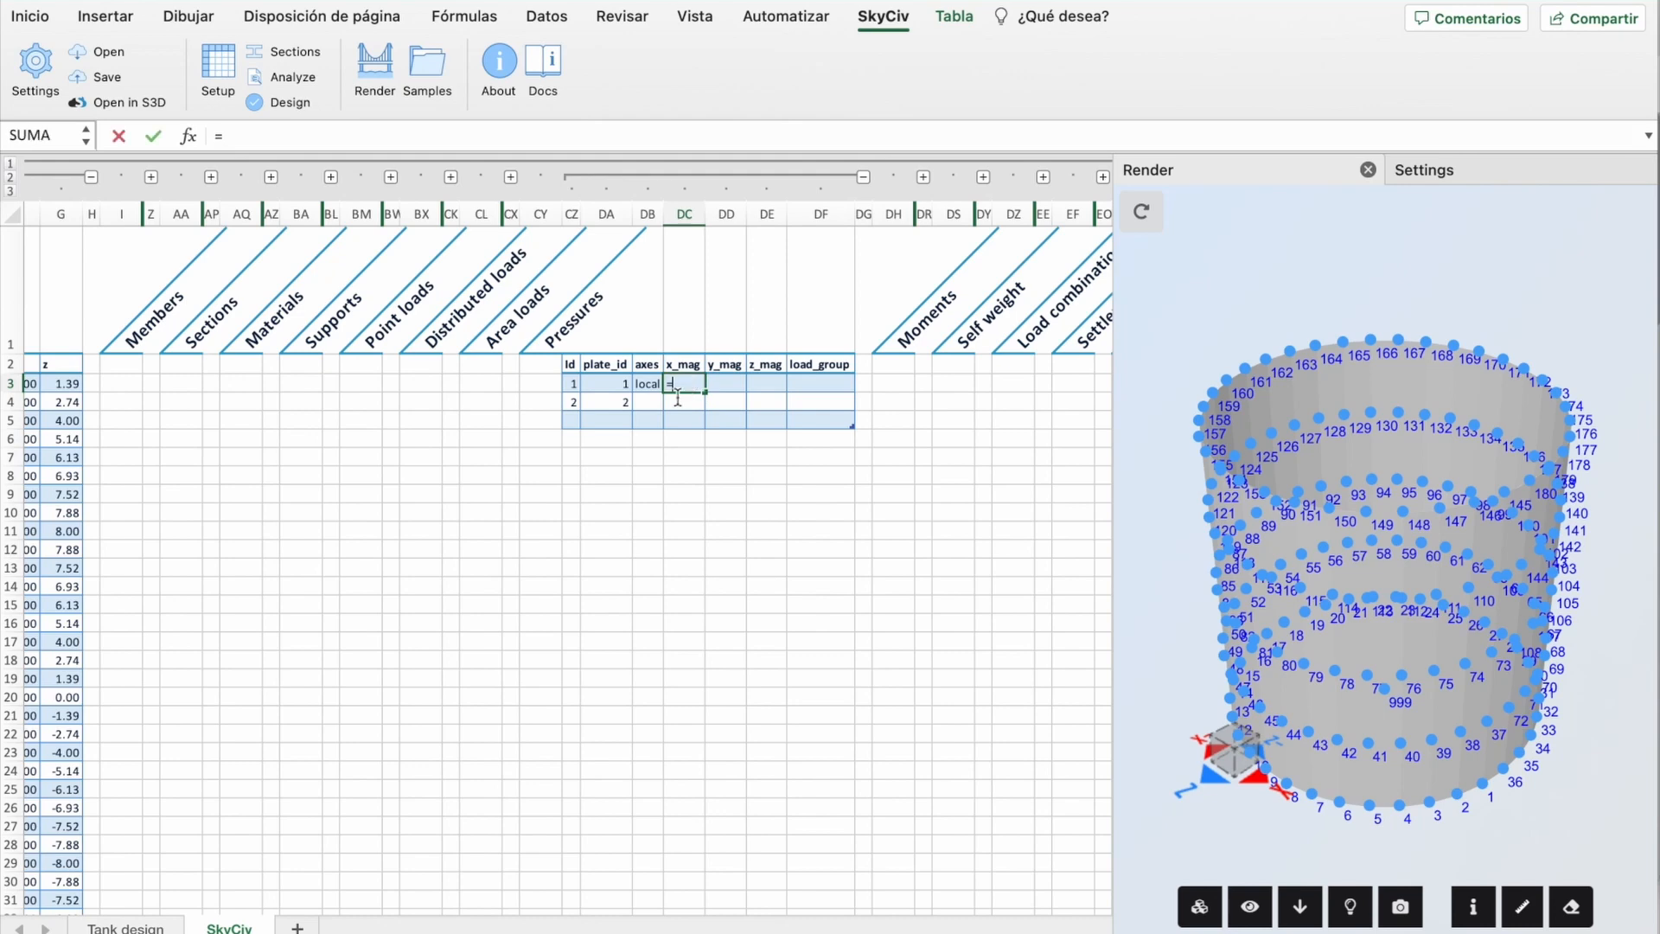
{"action": "left_click", "coordinate": [125, 928]}
{"action": "left_click", "coordinate": [784, 265]}
{"action": "key", "text": "Return"}
Step: Fill the linked magnitude across y_mag and z_mag and set load group water_pressure
{"action": "left_click", "coordinate": [693, 383]}
{"action": "left_click_drag", "start_coordinate": [705, 393], "coordinate": [776, 392]}
{"action": "left_click", "coordinate": [828, 386]}
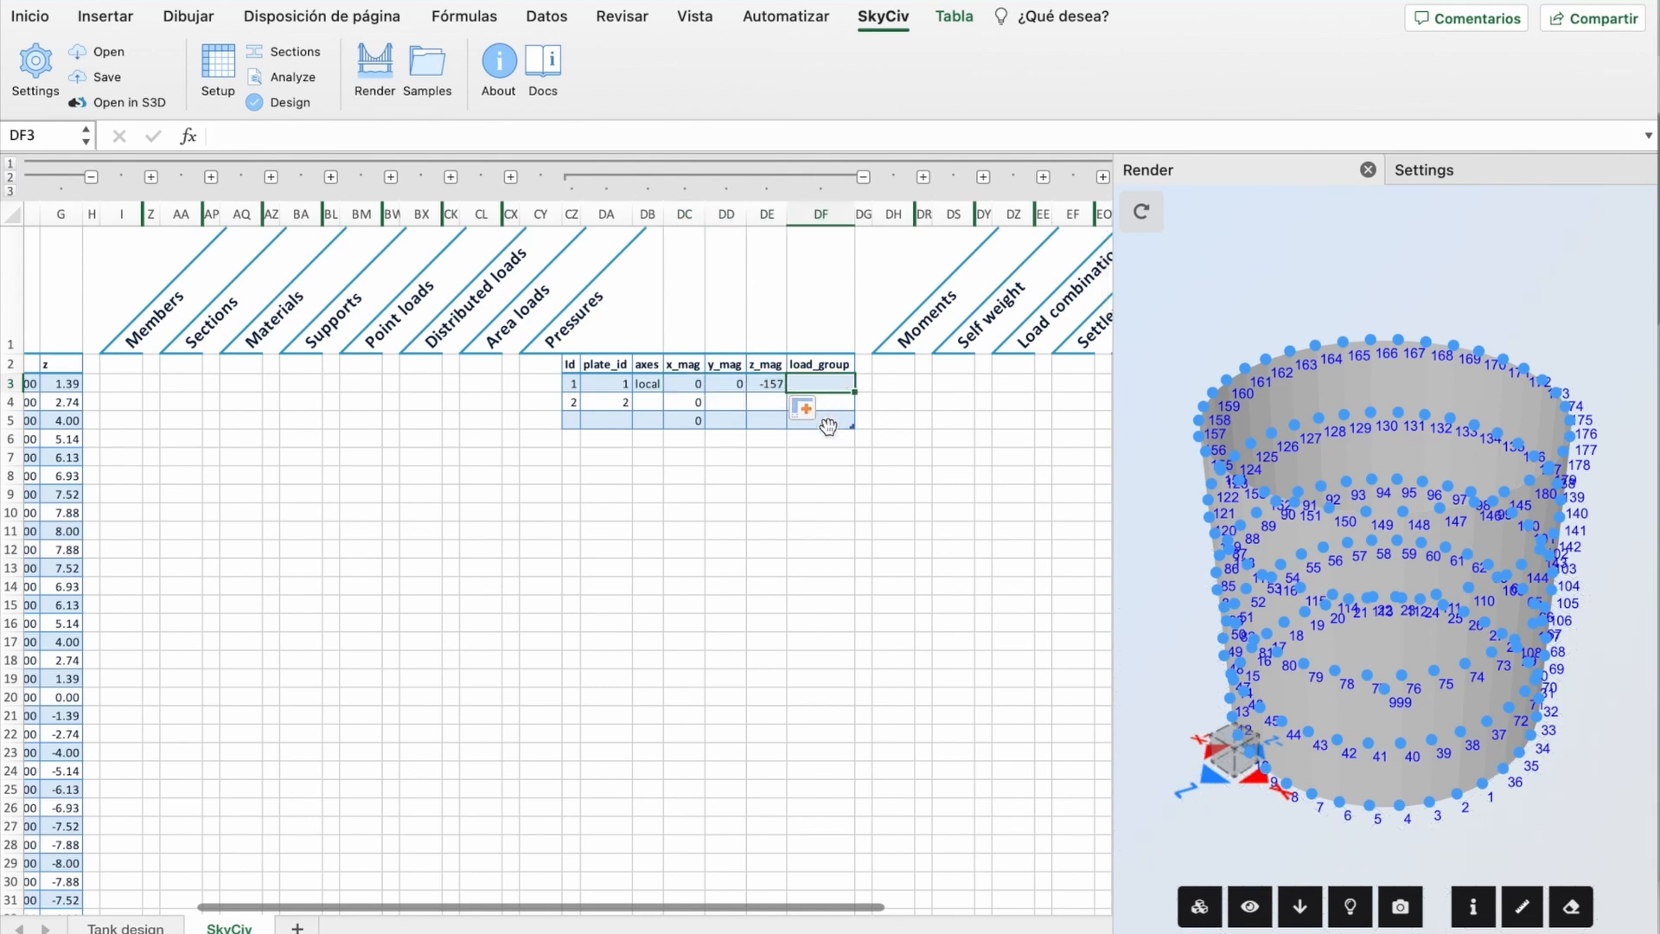
{"action": "type", "text": "water_p"}
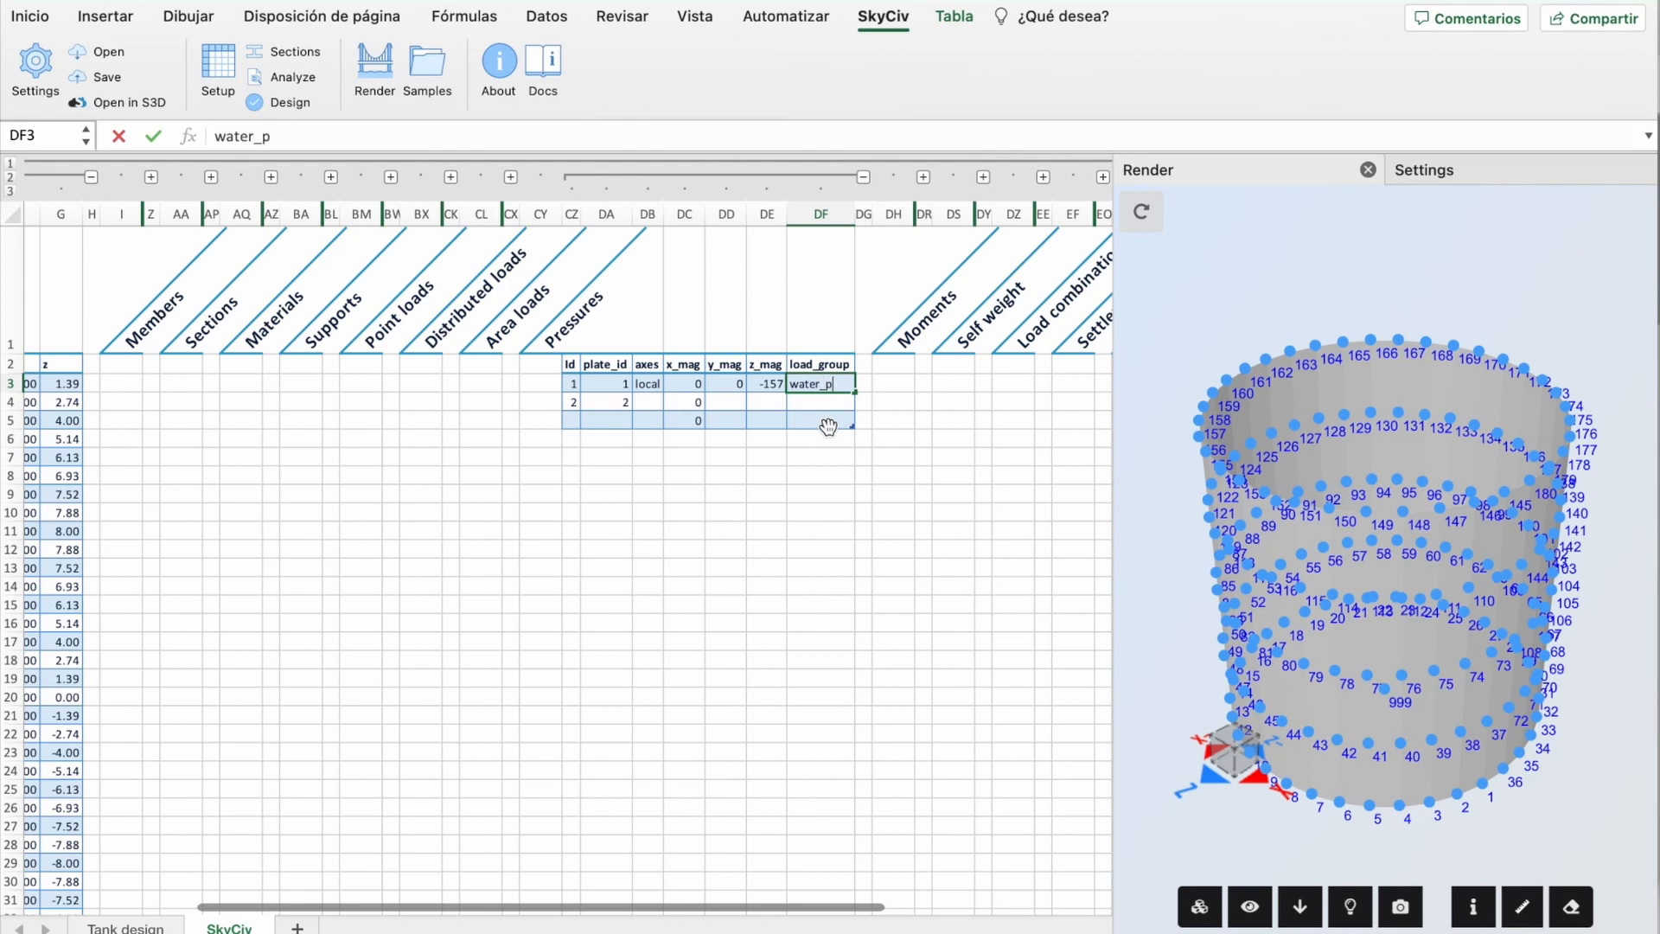
{"action": "type", "text": "ressure"}
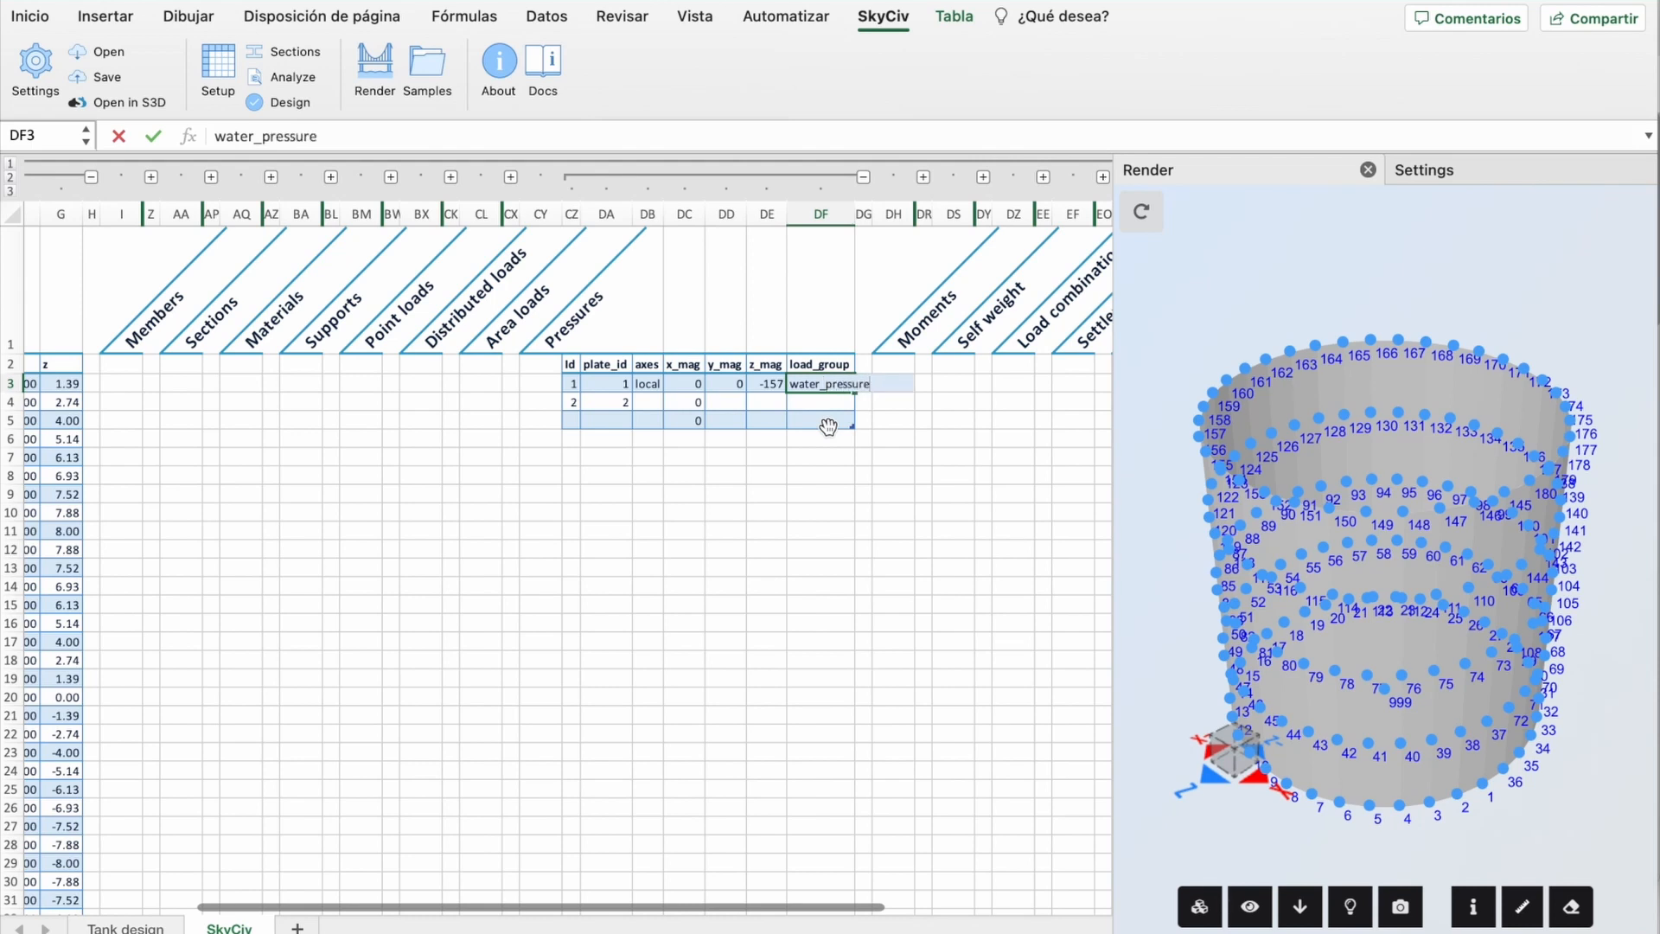
{"action": "key", "text": "Return"}
Step: Widen the load_group column and fill the pressure rows down to plate 144
{"action": "left_click_drag", "start_coordinate": [854, 214], "coordinate": [873, 214]}
{"action": "left_click_drag", "start_coordinate": [645, 384], "coordinate": [875, 403]}
{"action": "left_click", "coordinate": [569, 383]}
{"action": "left_click_drag", "start_coordinate": [569, 383], "coordinate": [865, 779]}
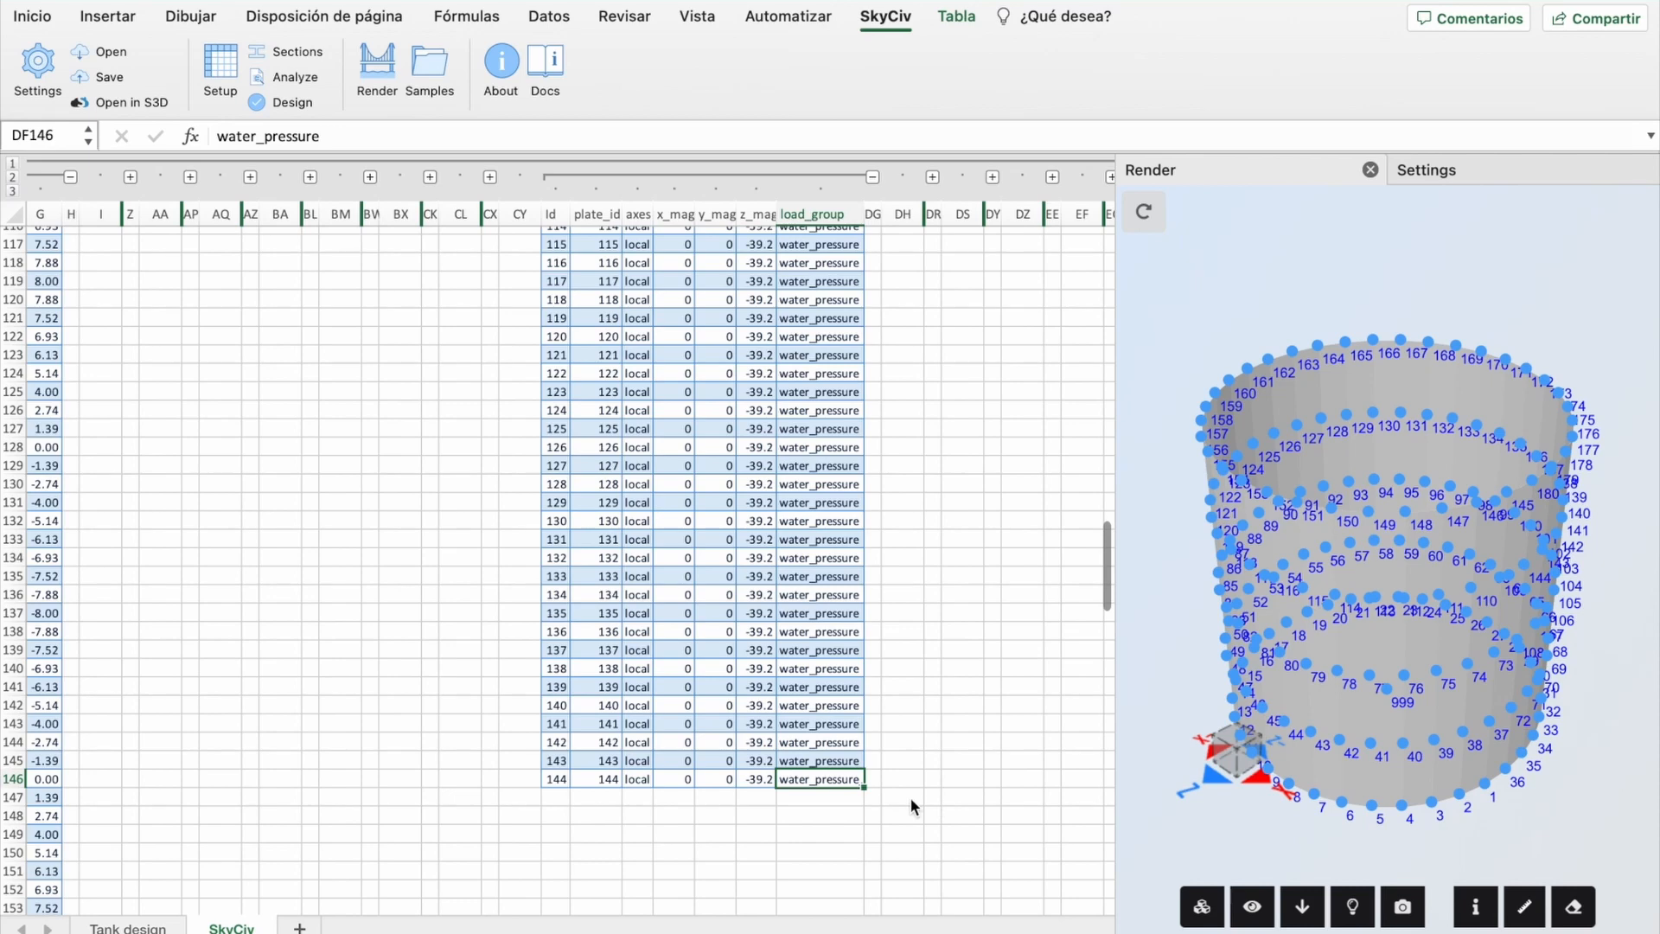
{"action": "scroll", "coordinate": [796, 691], "scroll_direction": "up", "scroll_amount": 10}
{"action": "scroll", "coordinate": [795, 690], "scroll_direction": "up", "scroll_amount": 15}
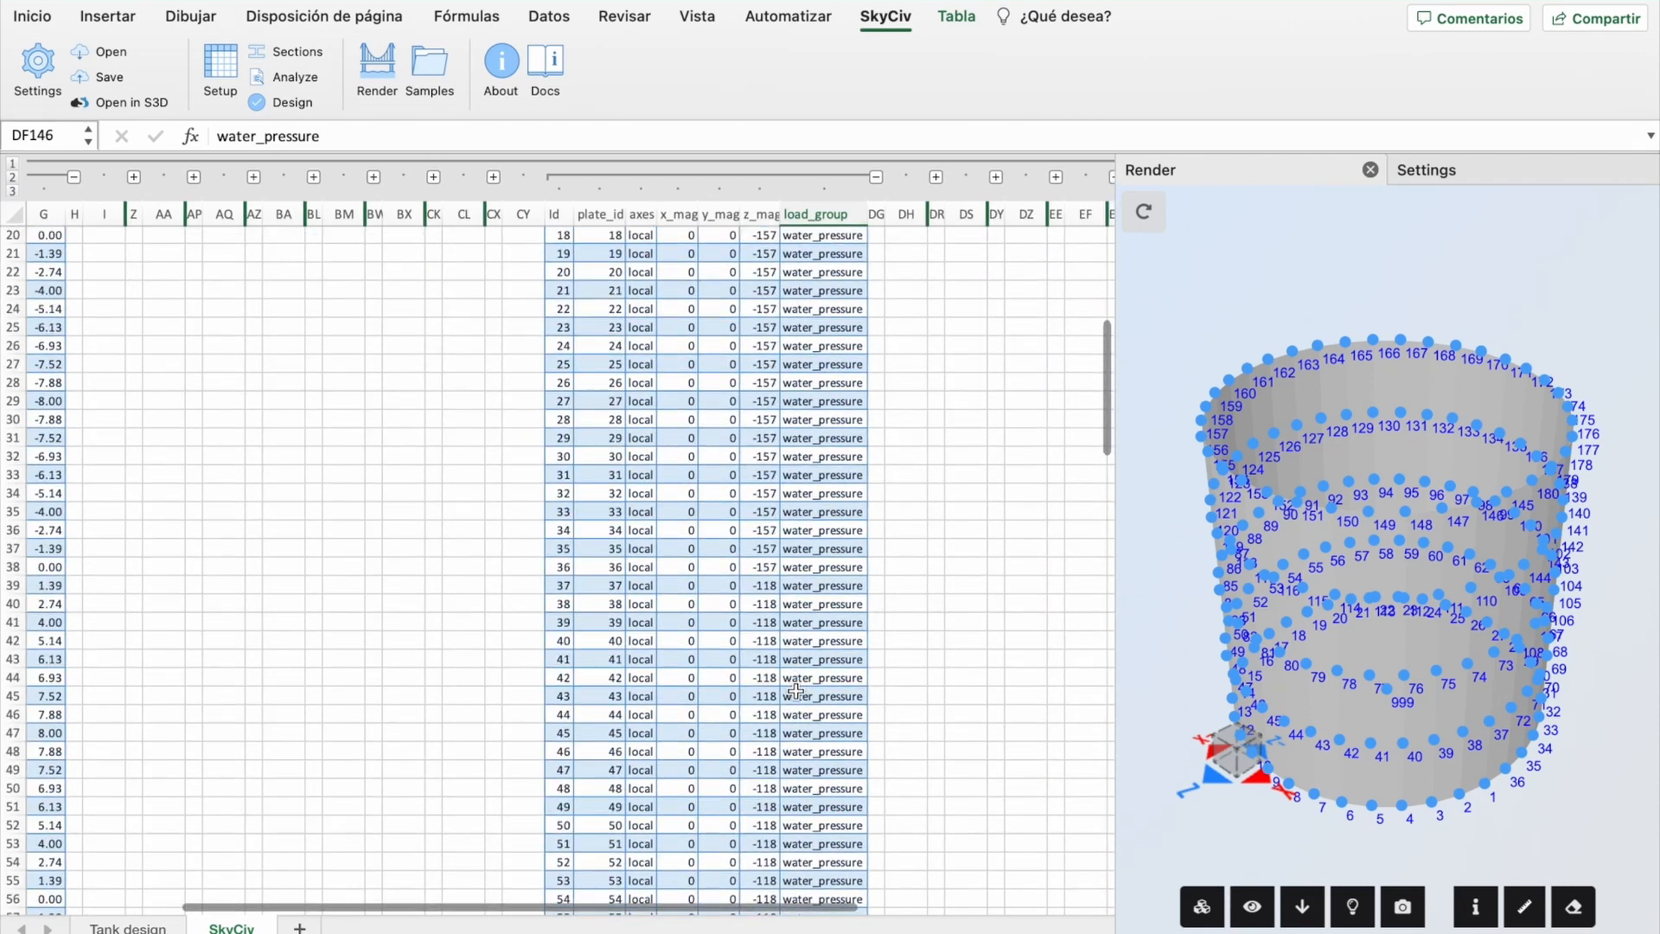
{"action": "scroll", "coordinate": [796, 690], "scroll_direction": "left", "scroll_amount": 2}
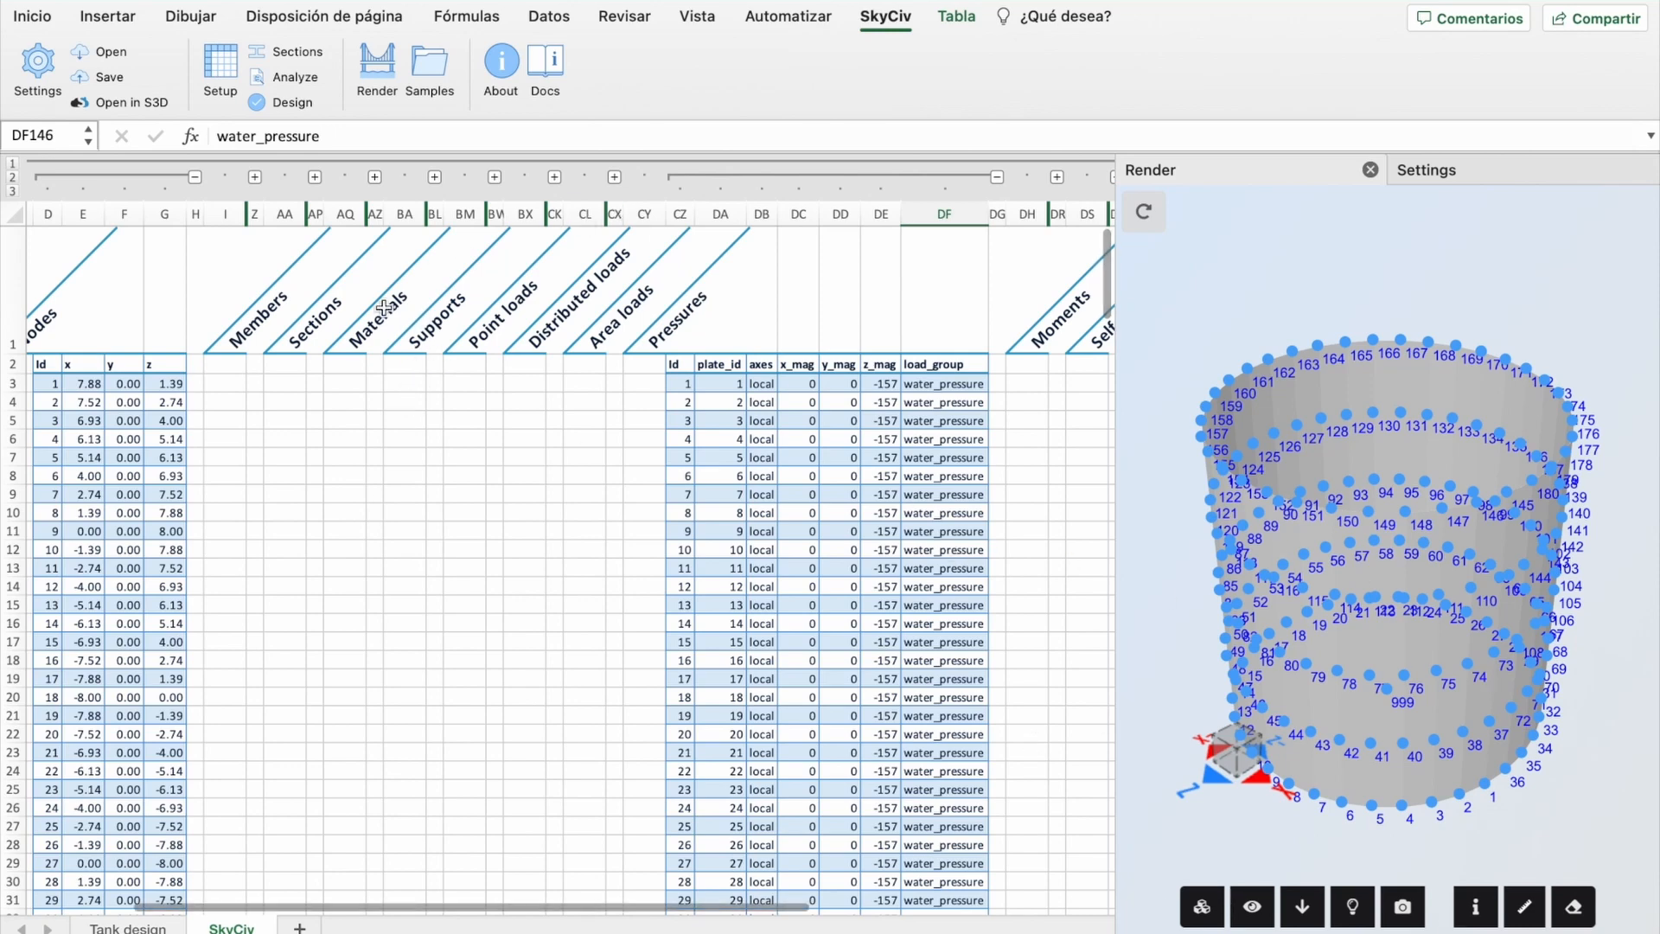
Step: On Tank design, add a SUPPORTS heading with node id and Restraint_code headers, widening column N
{"action": "left_click", "coordinate": [121, 928]}
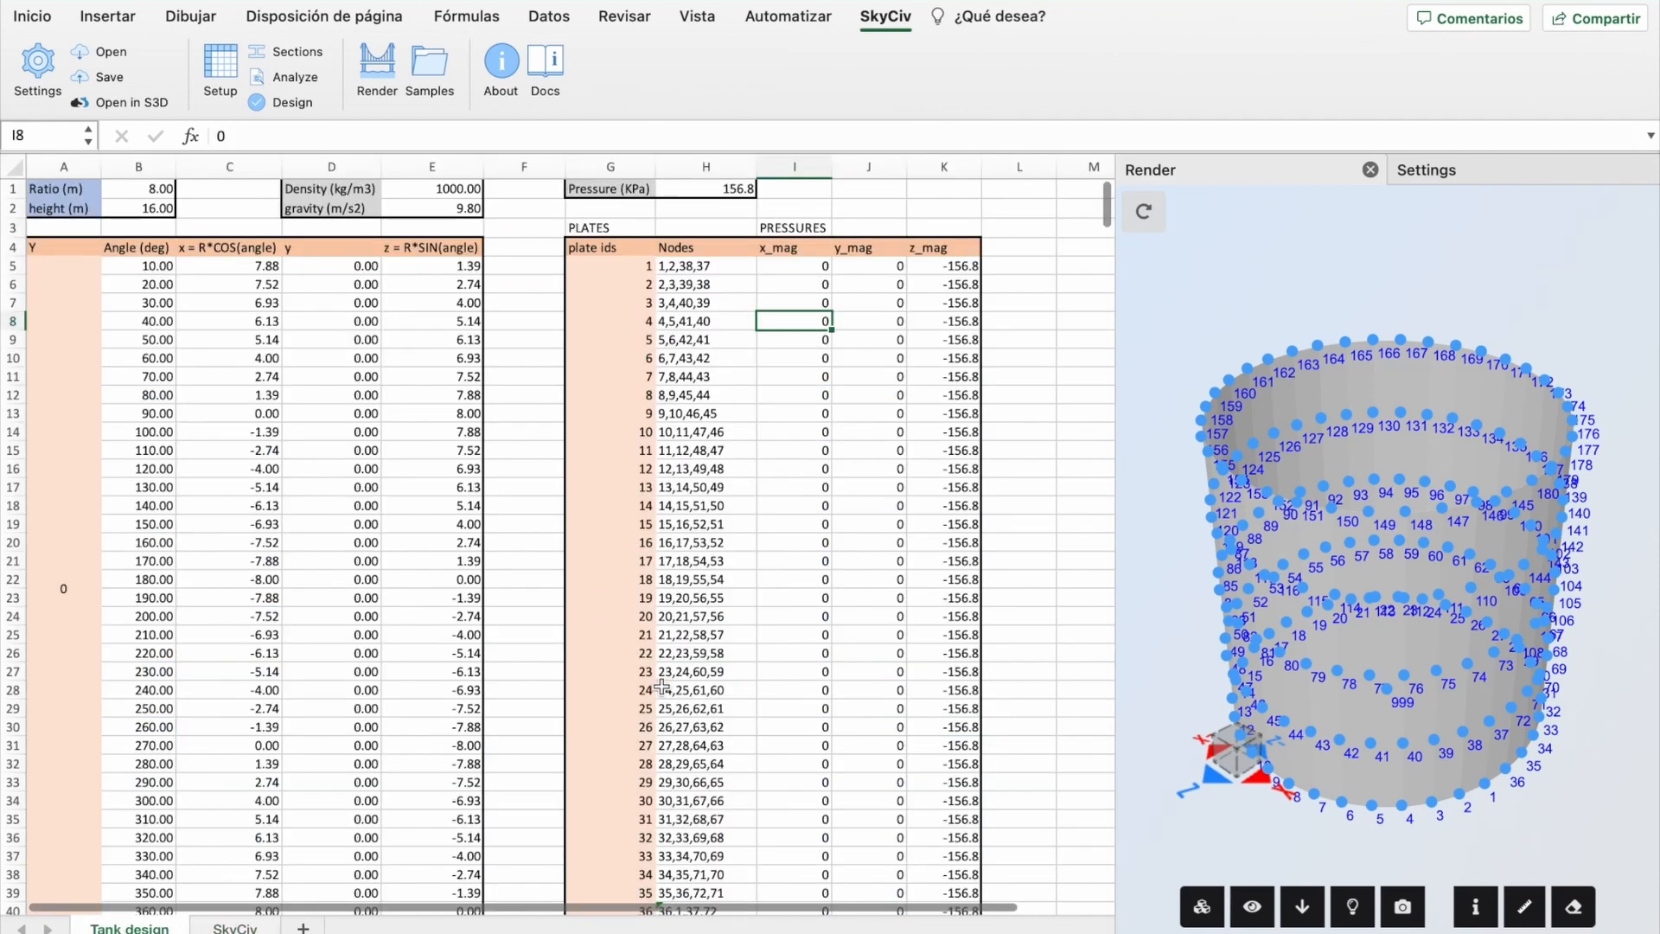
{"action": "scroll", "coordinate": [683, 670], "scroll_direction": "right", "scroll_amount": 5}
{"action": "scroll", "coordinate": [683, 670], "scroll_direction": "right", "scroll_amount": 2}
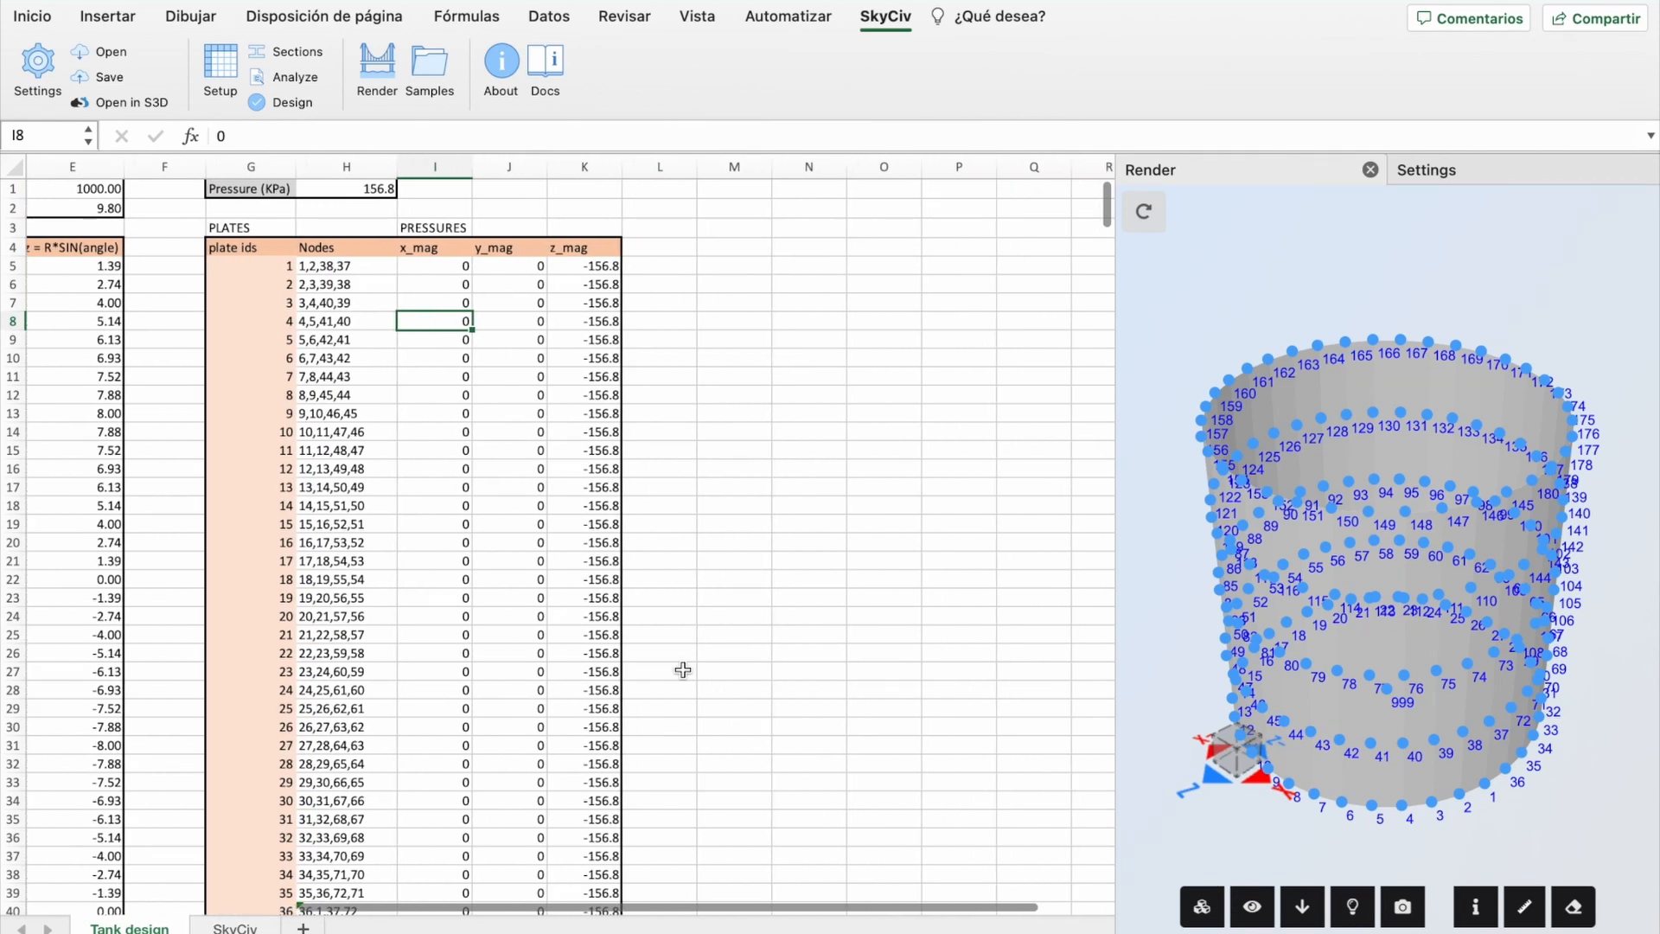
{"action": "left_click", "coordinate": [741, 225]}
{"action": "type", "text": "SUPPORTS"}
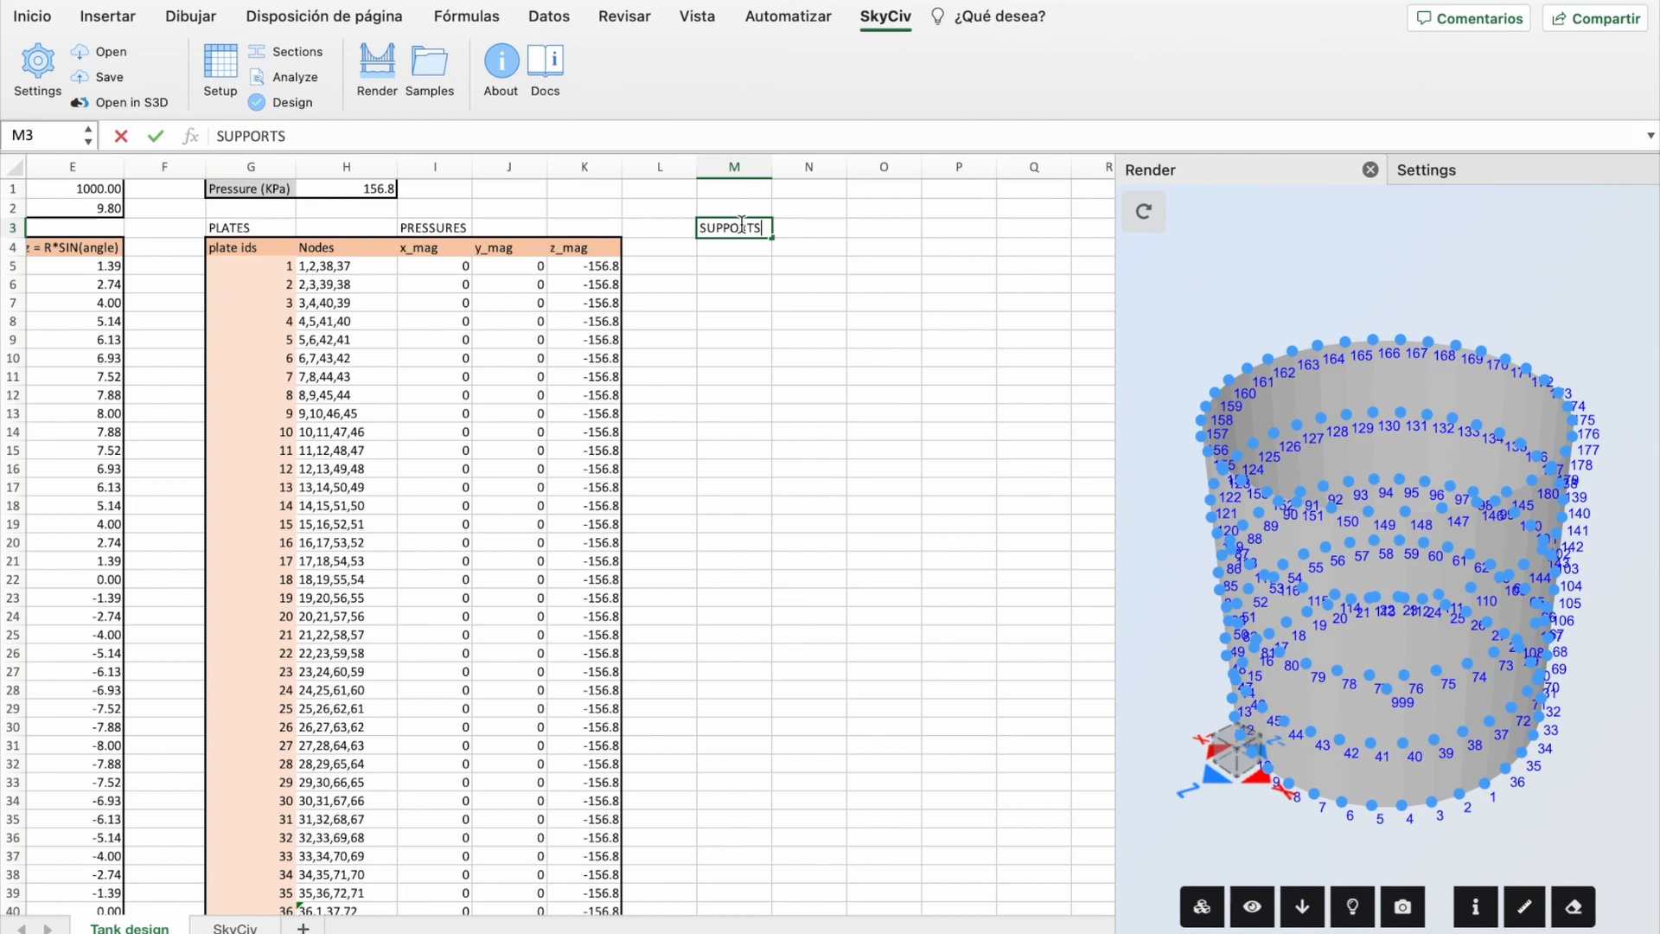
{"action": "key", "text": "Return"}
{"action": "type", "text": "node id"}
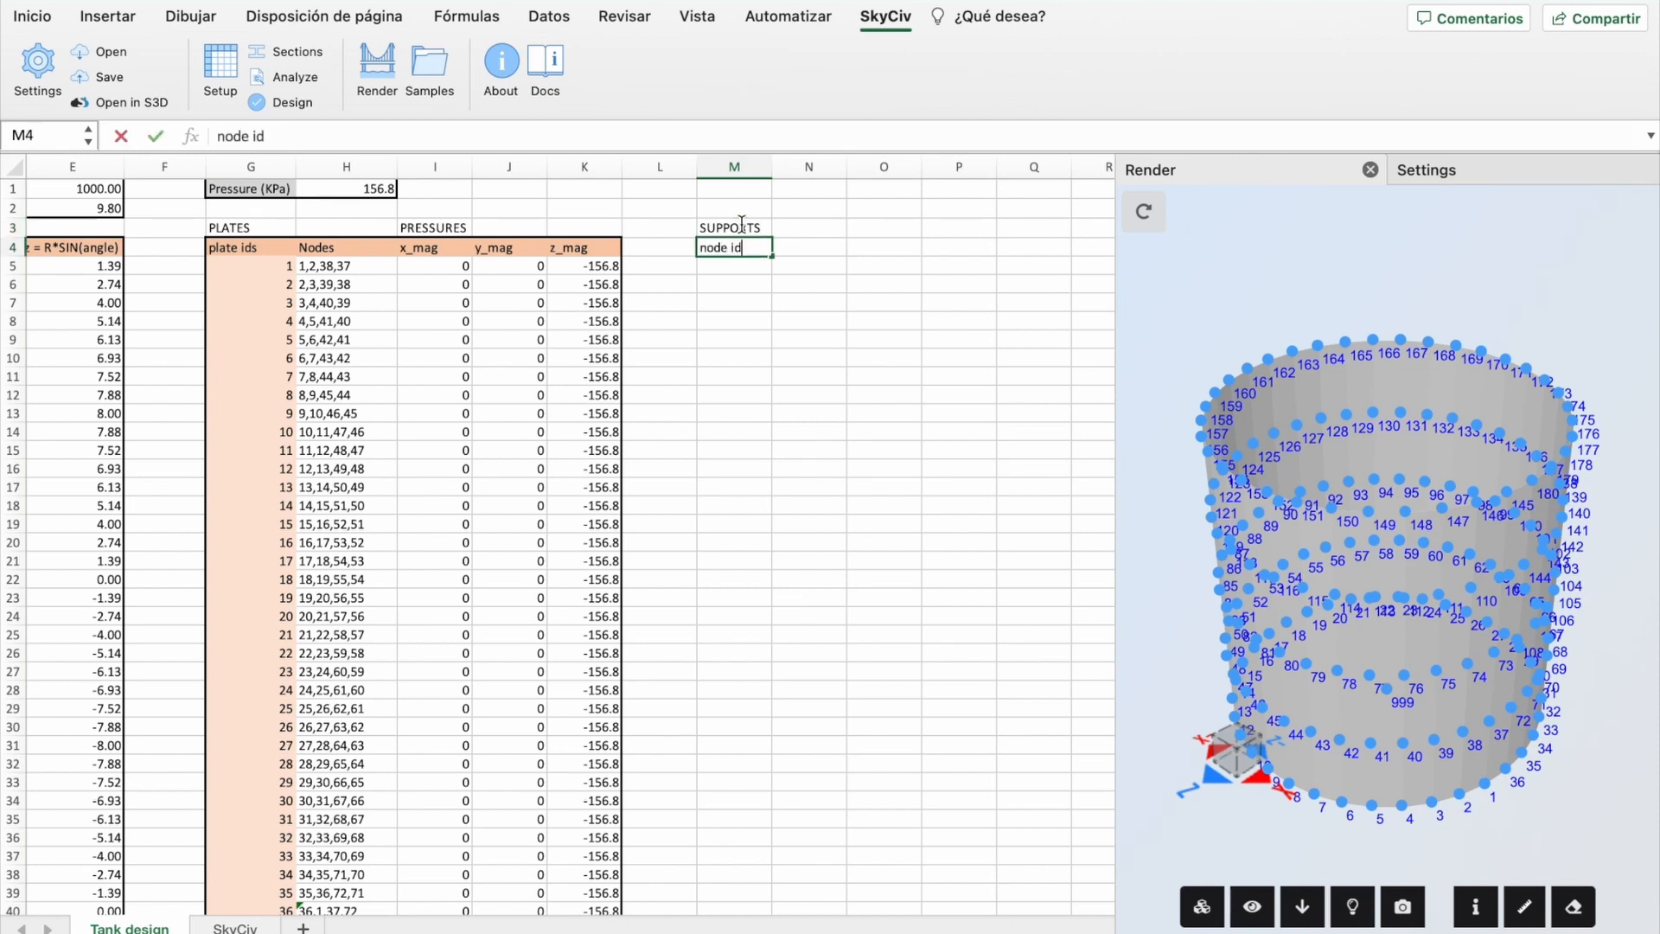
{"action": "key", "text": "Tab"}
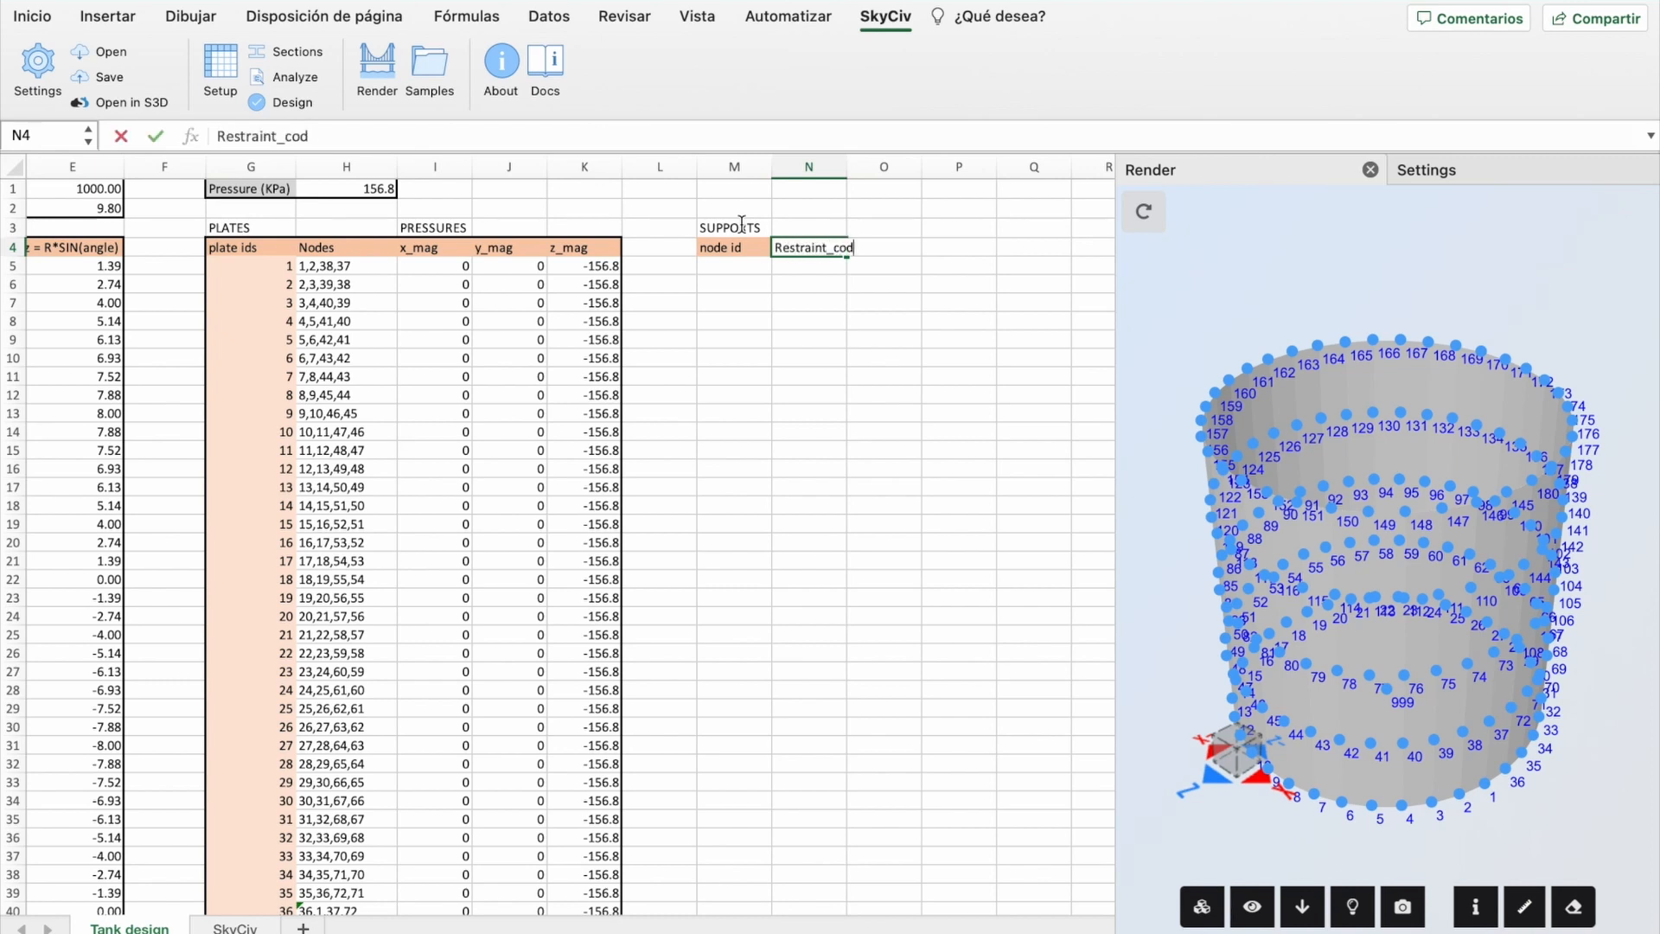
{"action": "left_click", "coordinate": [807, 322]}
{"action": "left_click_drag", "start_coordinate": [847, 169], "coordinate": [865, 169]}
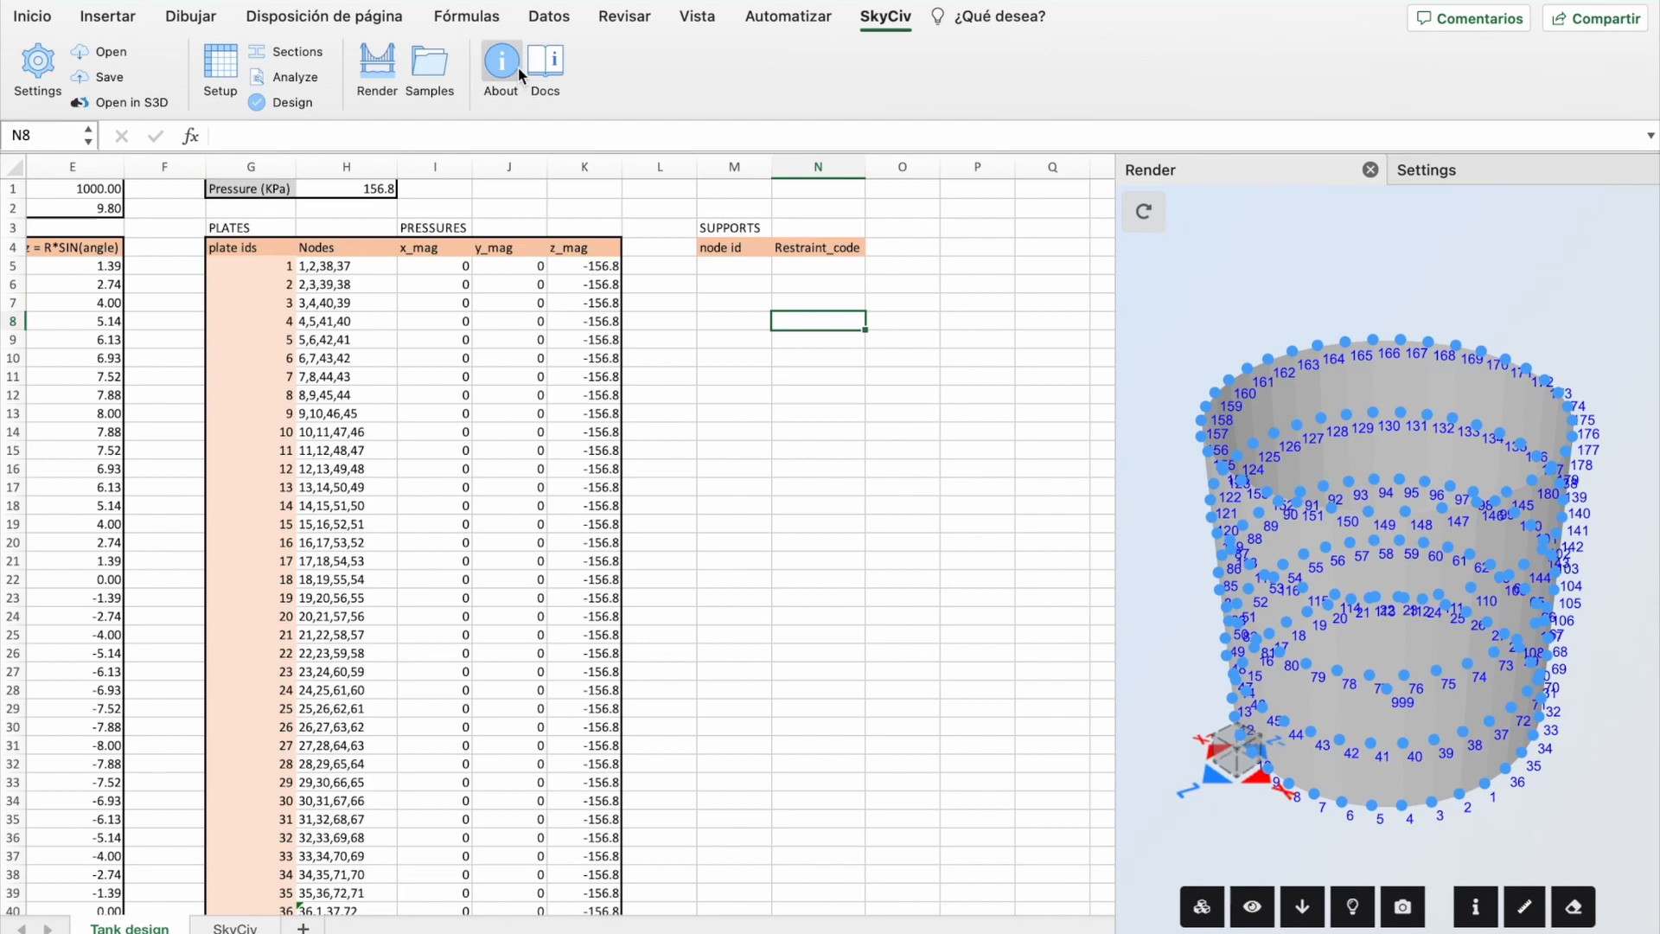
{"action": "left_click", "coordinate": [552, 75]}
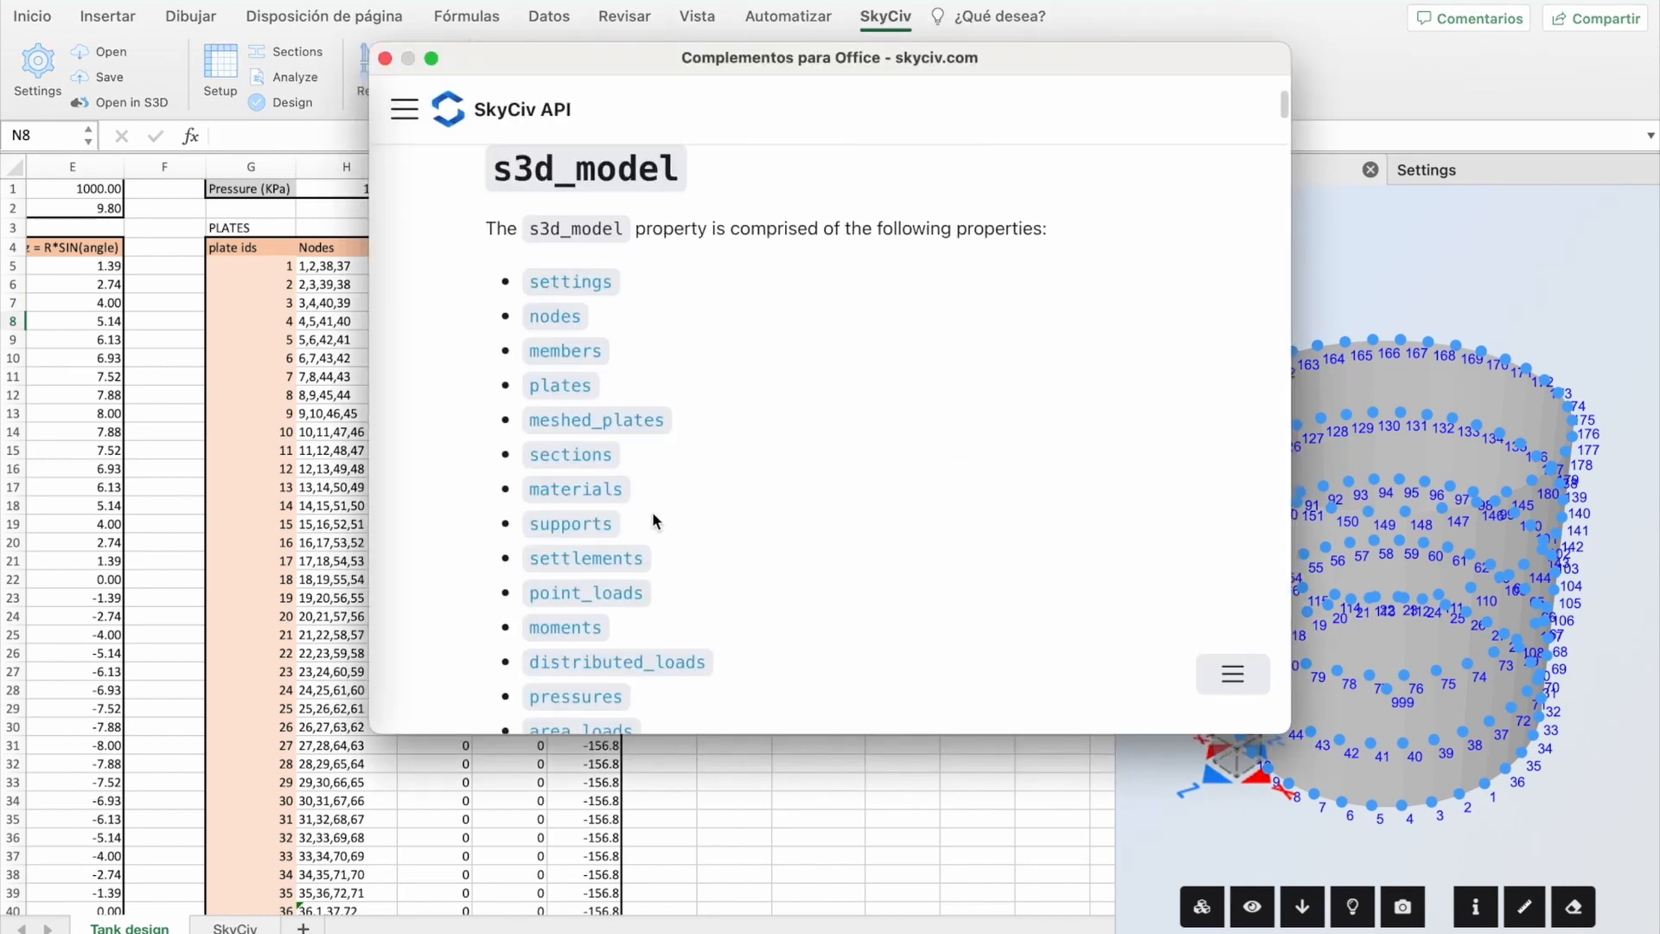
{"action": "scroll", "coordinate": [652, 511], "scroll_direction": "down", "scroll_amount": 3}
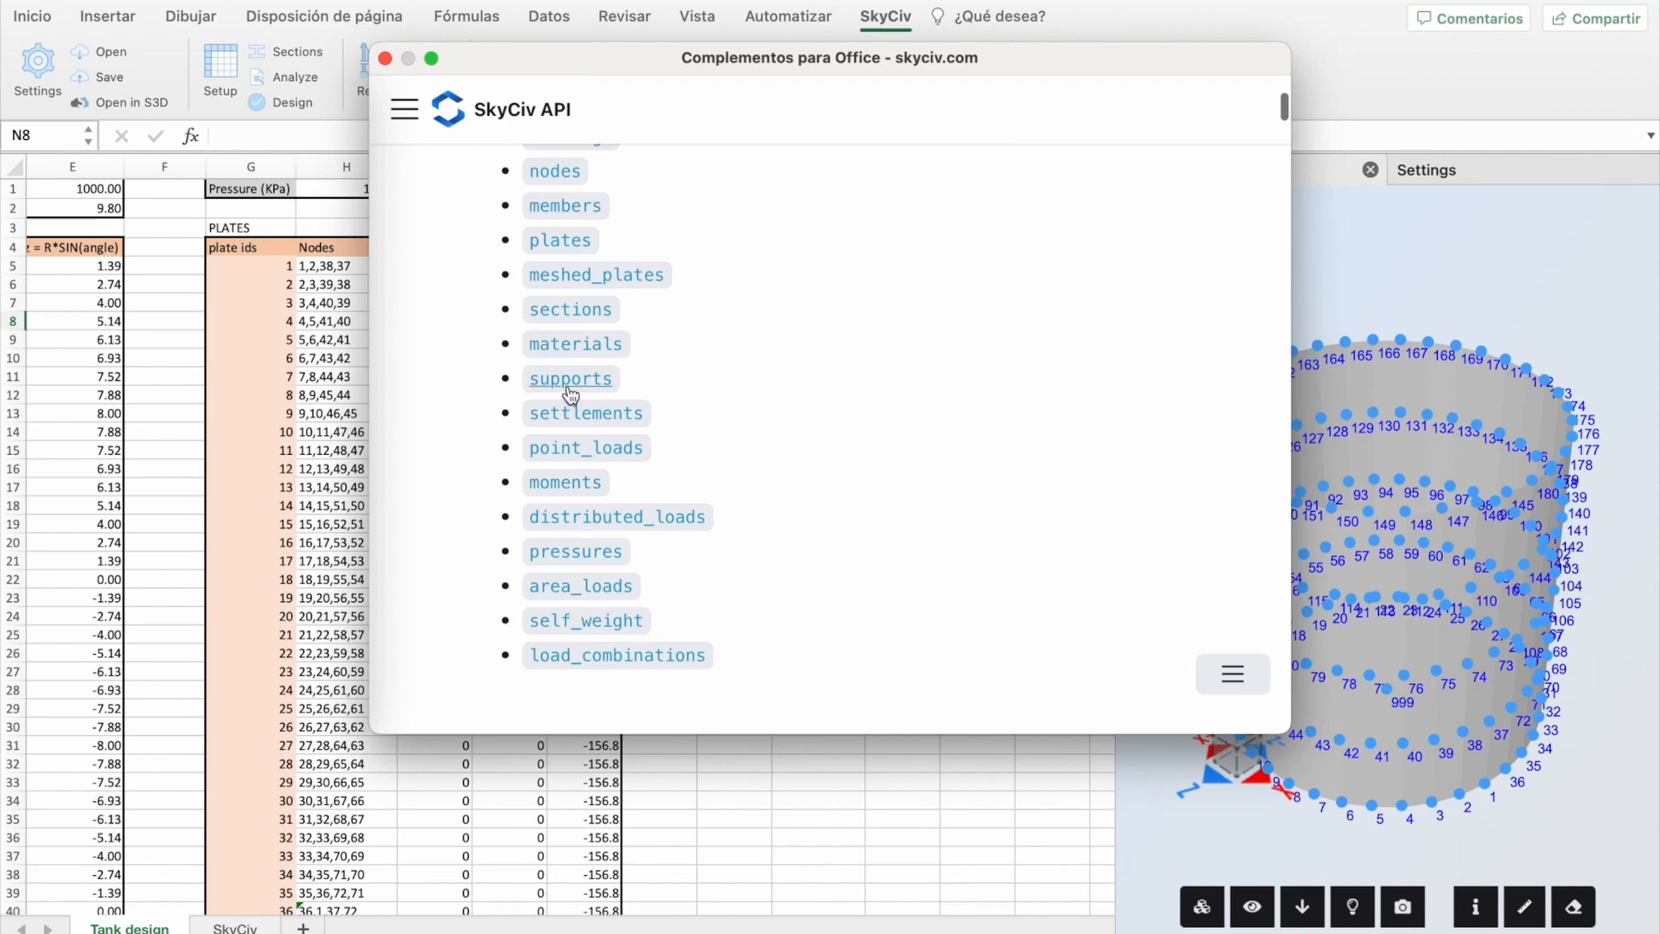
{"action": "left_click", "coordinate": [570, 380]}
{"action": "scroll", "coordinate": [619, 521], "scroll_direction": "down", "scroll_amount": 4}
{"action": "scroll", "coordinate": [619, 521], "scroll_direction": "up", "scroll_amount": 1}
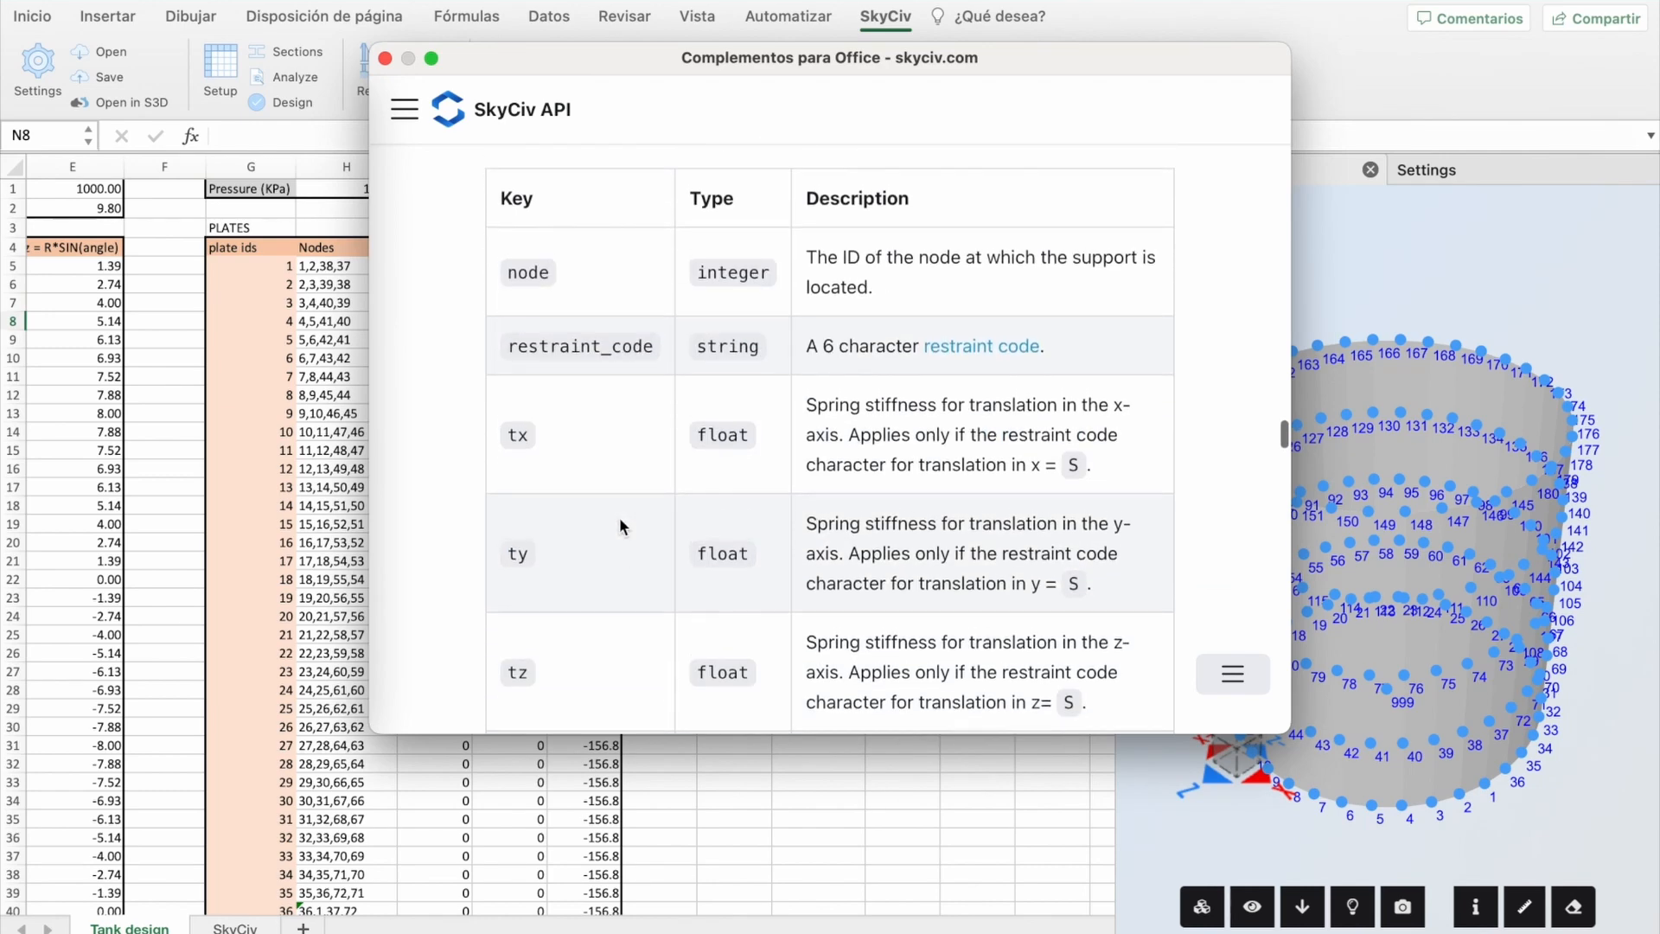
{"action": "left_click", "coordinate": [988, 348]}
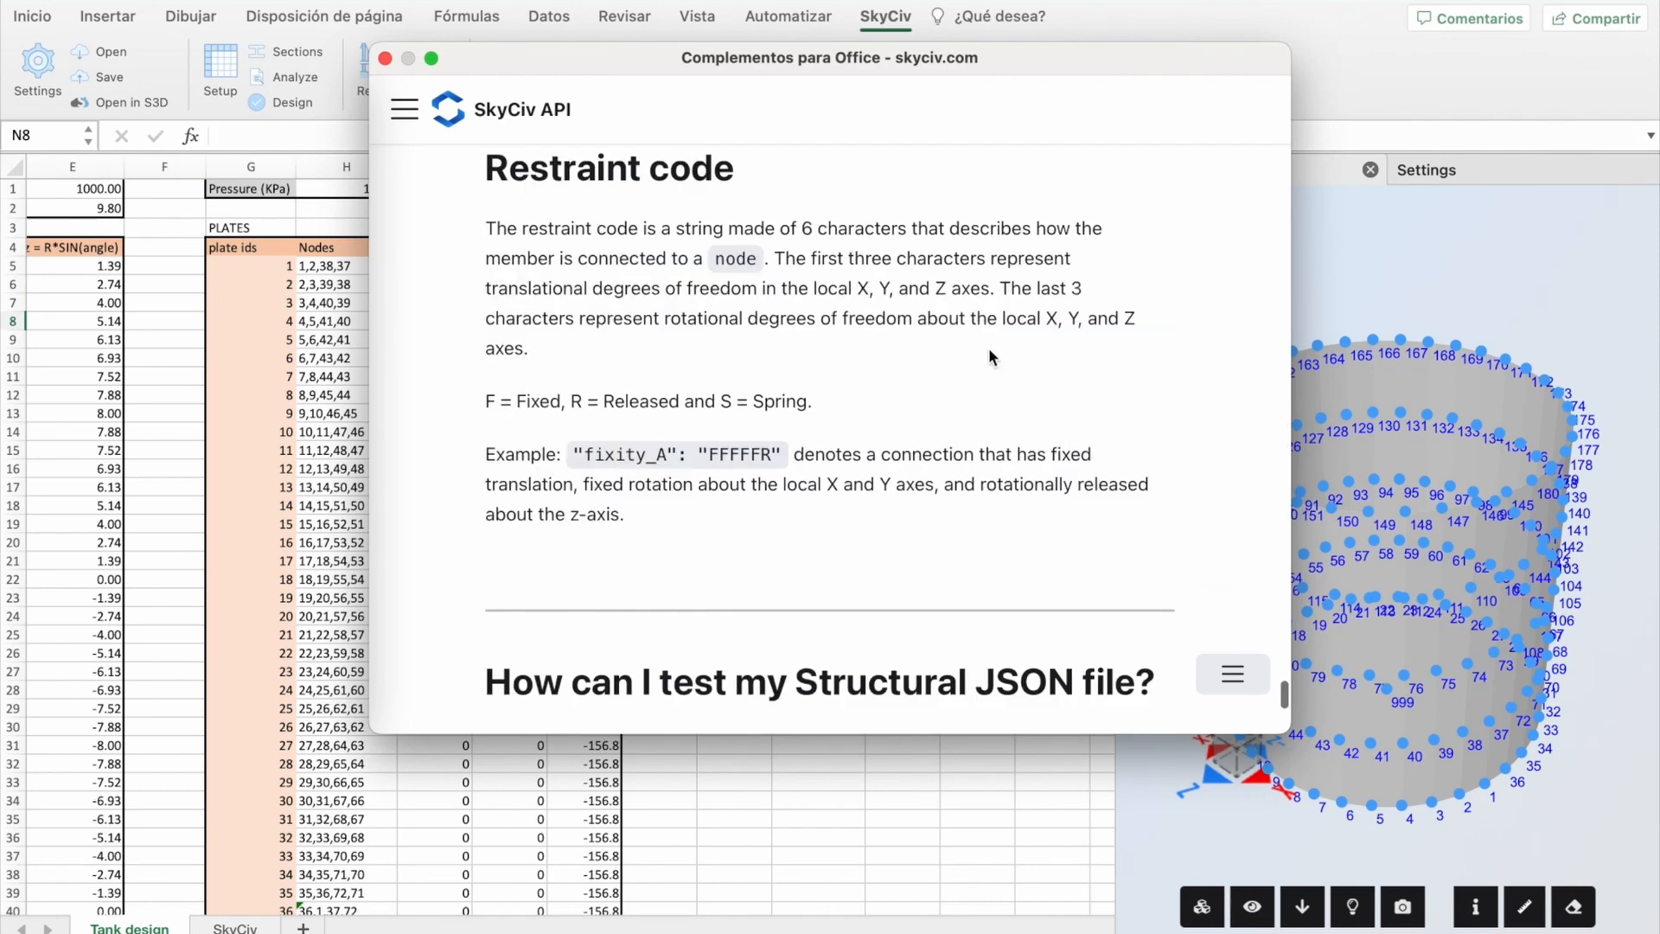
{"action": "scroll", "coordinate": [742, 435], "scroll_direction": "down", "scroll_amount": 1}
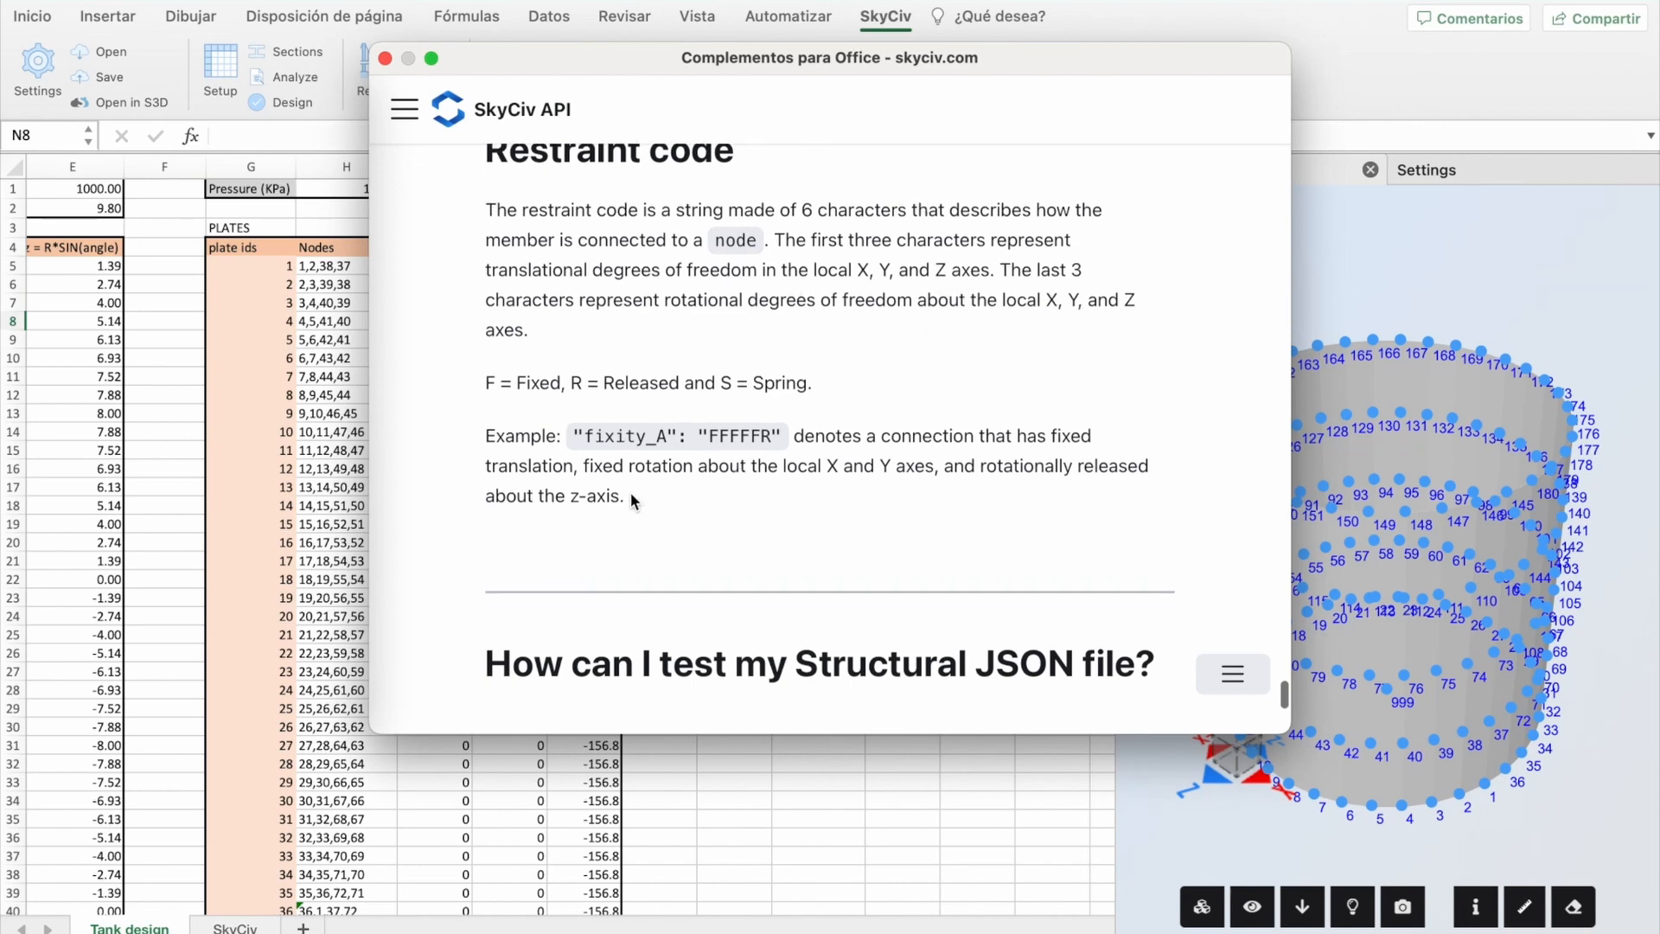
{"action": "scroll", "coordinate": [630, 493], "scroll_direction": "down", "scroll_amount": 4}
{"action": "scroll", "coordinate": [630, 492], "scroll_direction": "up", "scroll_amount": 5}
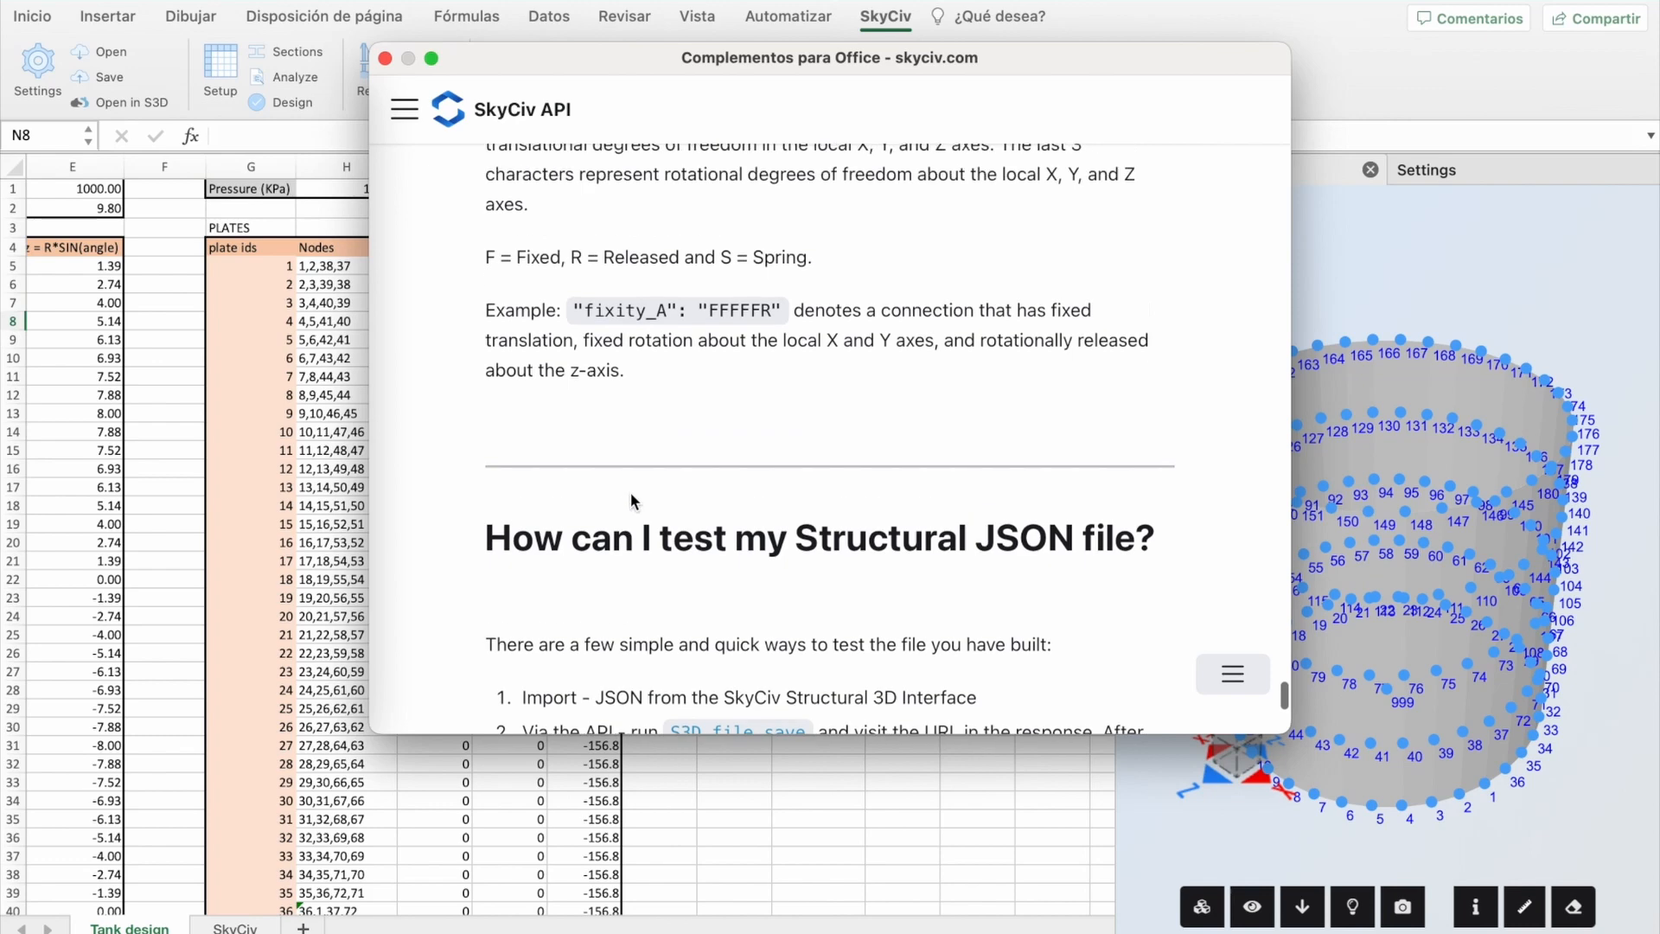
{"action": "left_click_drag", "start_coordinate": [764, 415], "coordinate": [695, 415]}
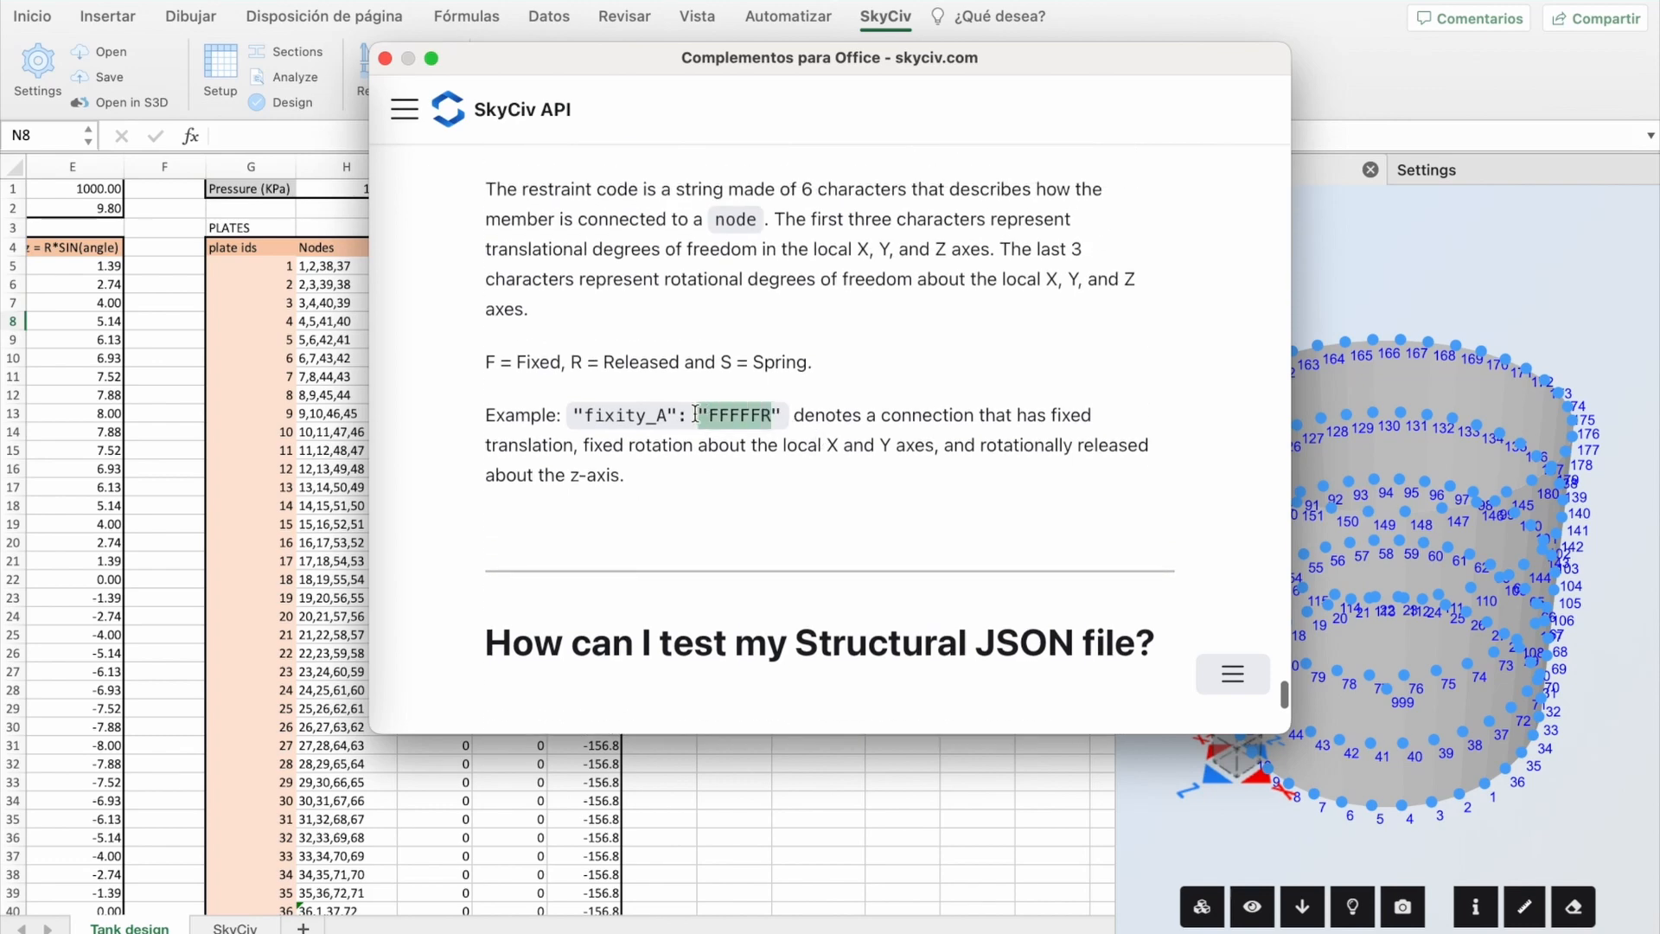
{"action": "left_click", "coordinate": [386, 58]}
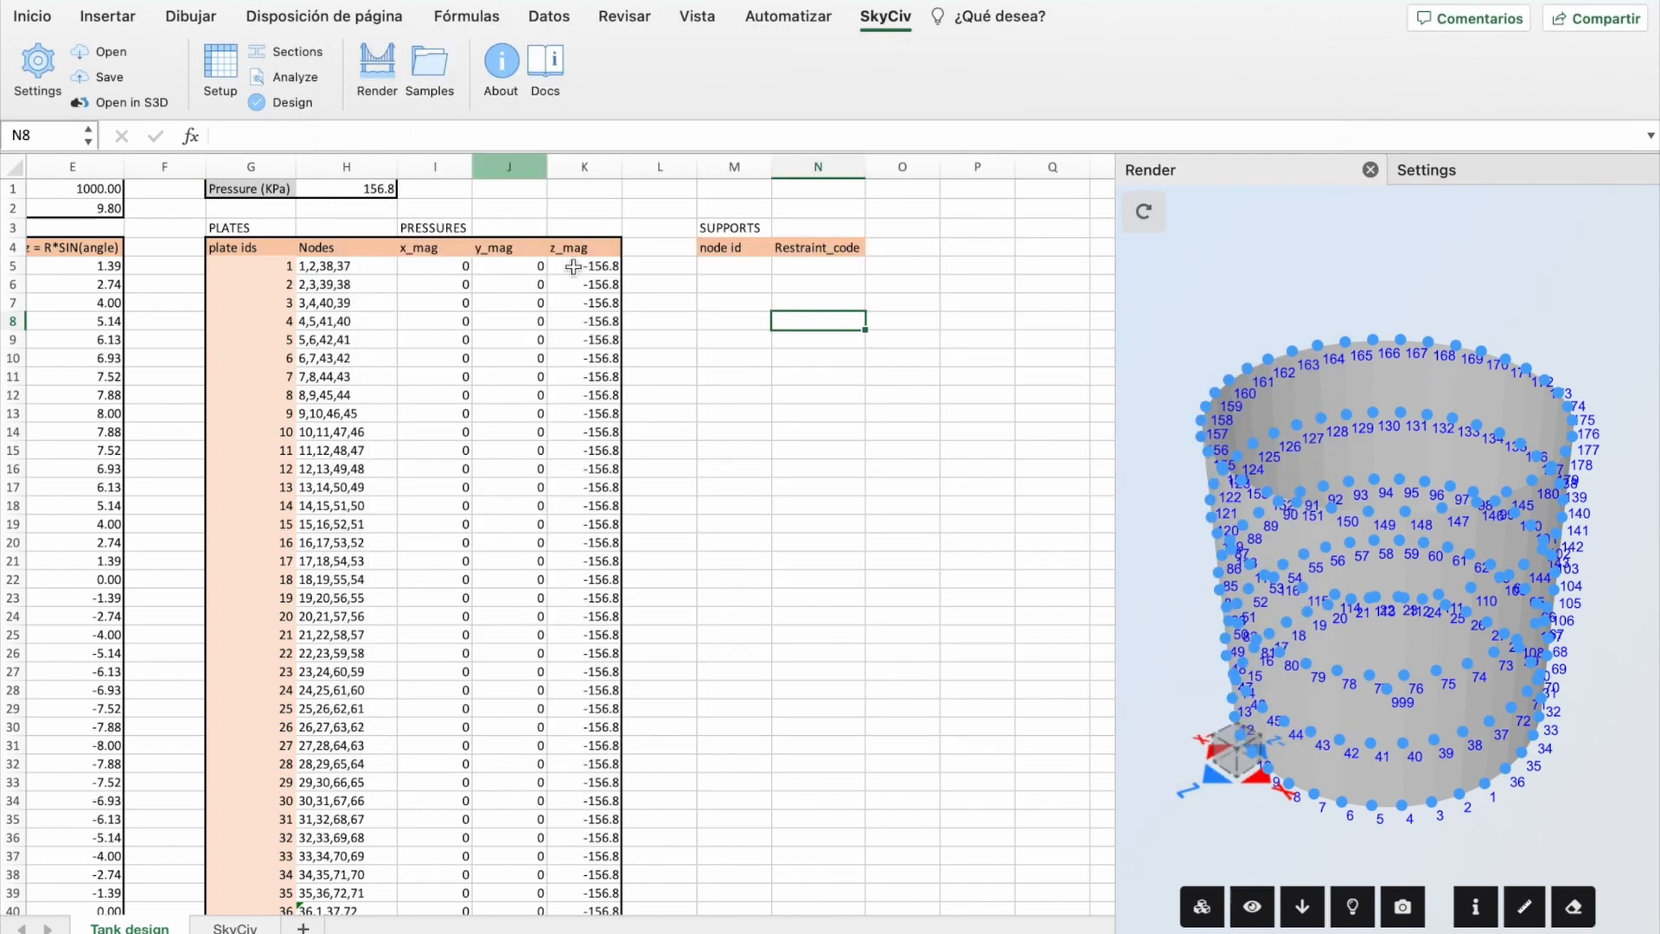
Step: List support node ids 1 to 36 under the node id header
{"action": "left_click", "coordinate": [736, 265]}
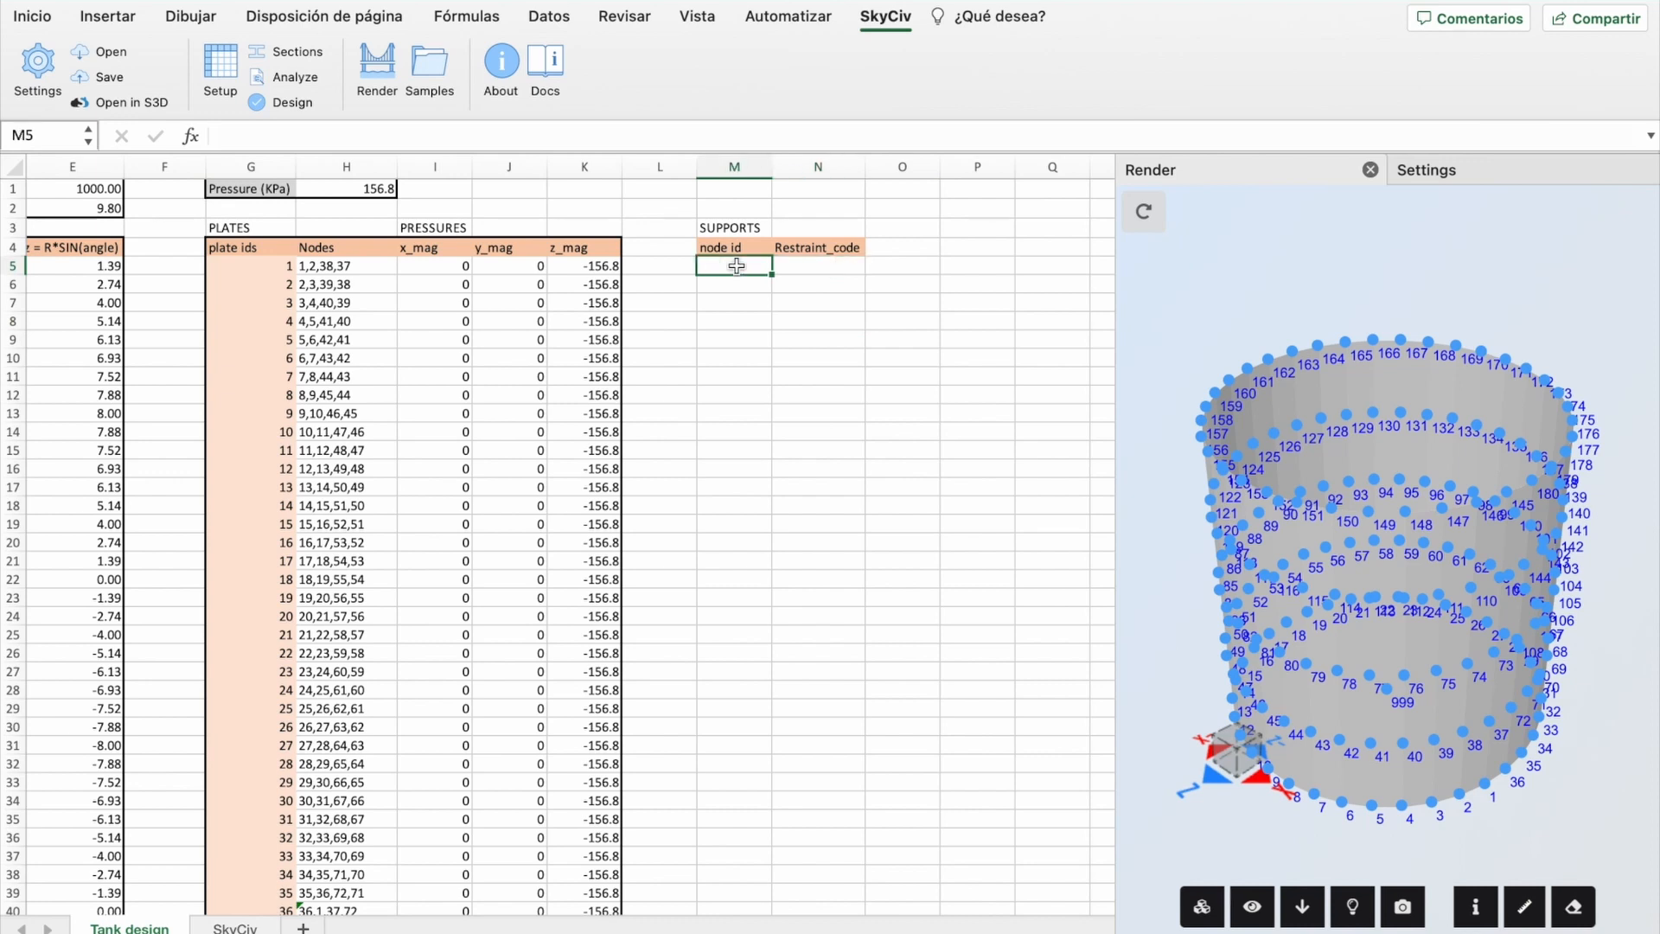
{"action": "type", "text": "q"}
{"action": "key", "text": "BackSpace"}
{"action": "type", "text": "1"}
{"action": "key", "text": "Return"}
{"action": "type", "text": "2"}
{"action": "key", "text": "Return"}
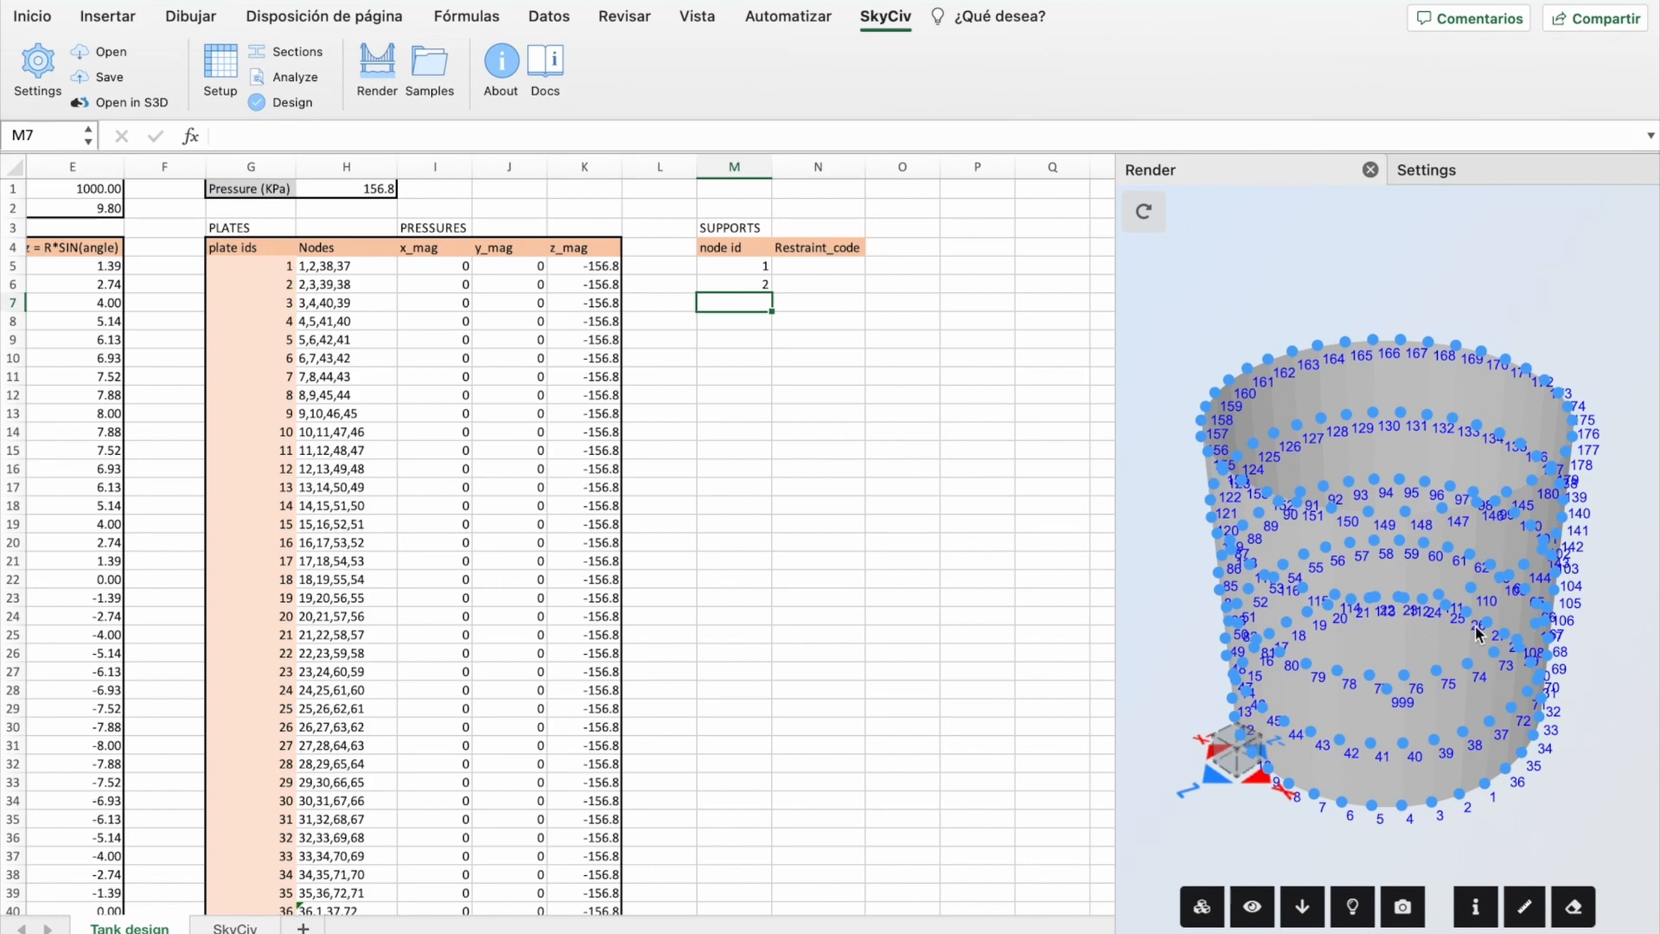
{"action": "left_click_drag", "start_coordinate": [757, 261], "coordinate": [736, 469]}
{"action": "scroll", "coordinate": [804, 445], "scroll_direction": "up", "scroll_amount": 8}
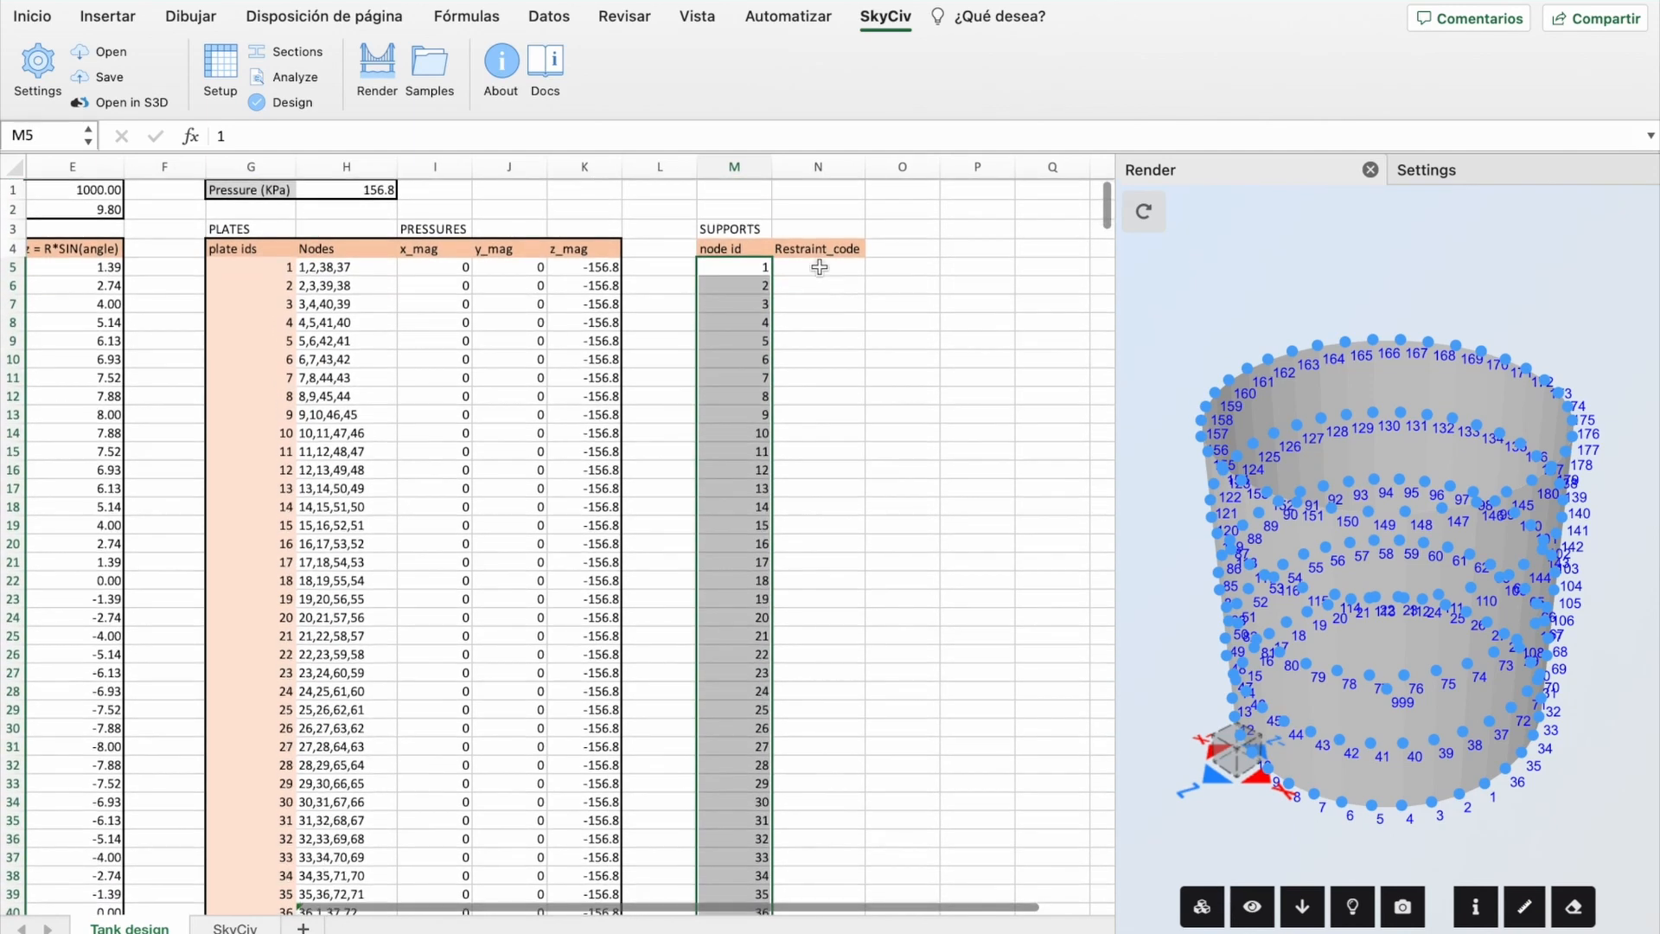
Step: Give each support node restraint code FFFFFF, filled down to row 40
{"action": "left_click", "coordinate": [818, 265]}
{"action": "type", "text": "FF"}
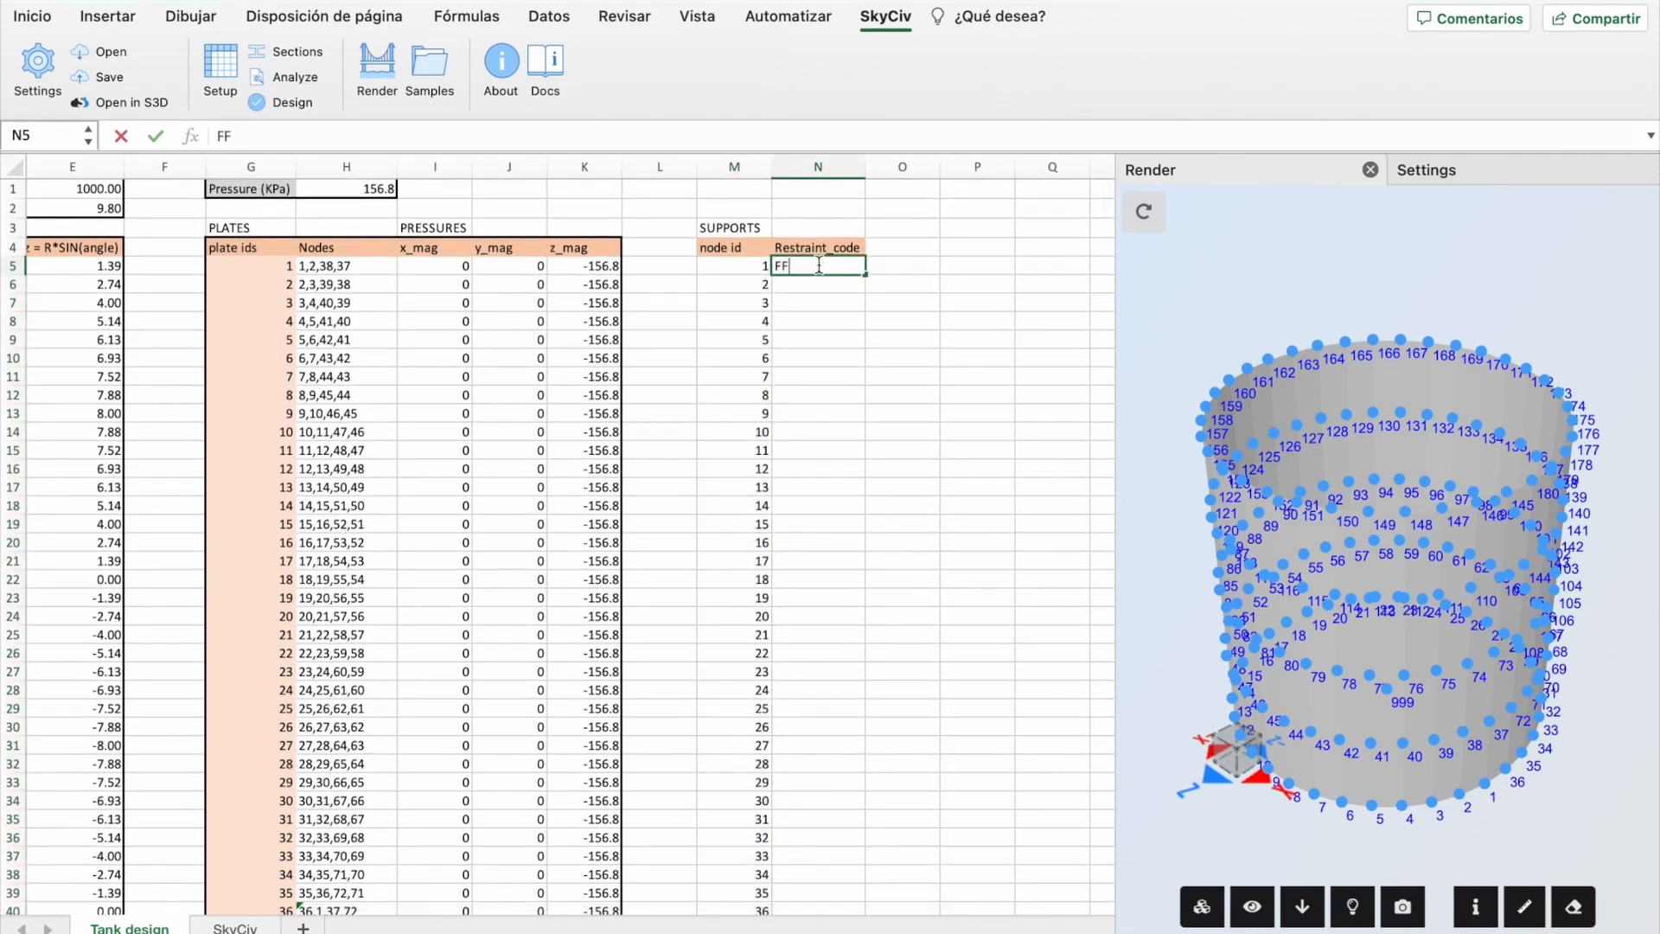
{"action": "type", "text": "FFFF"}
{"action": "left_click", "coordinate": [824, 290]}
{"action": "left_click", "coordinate": [821, 266]}
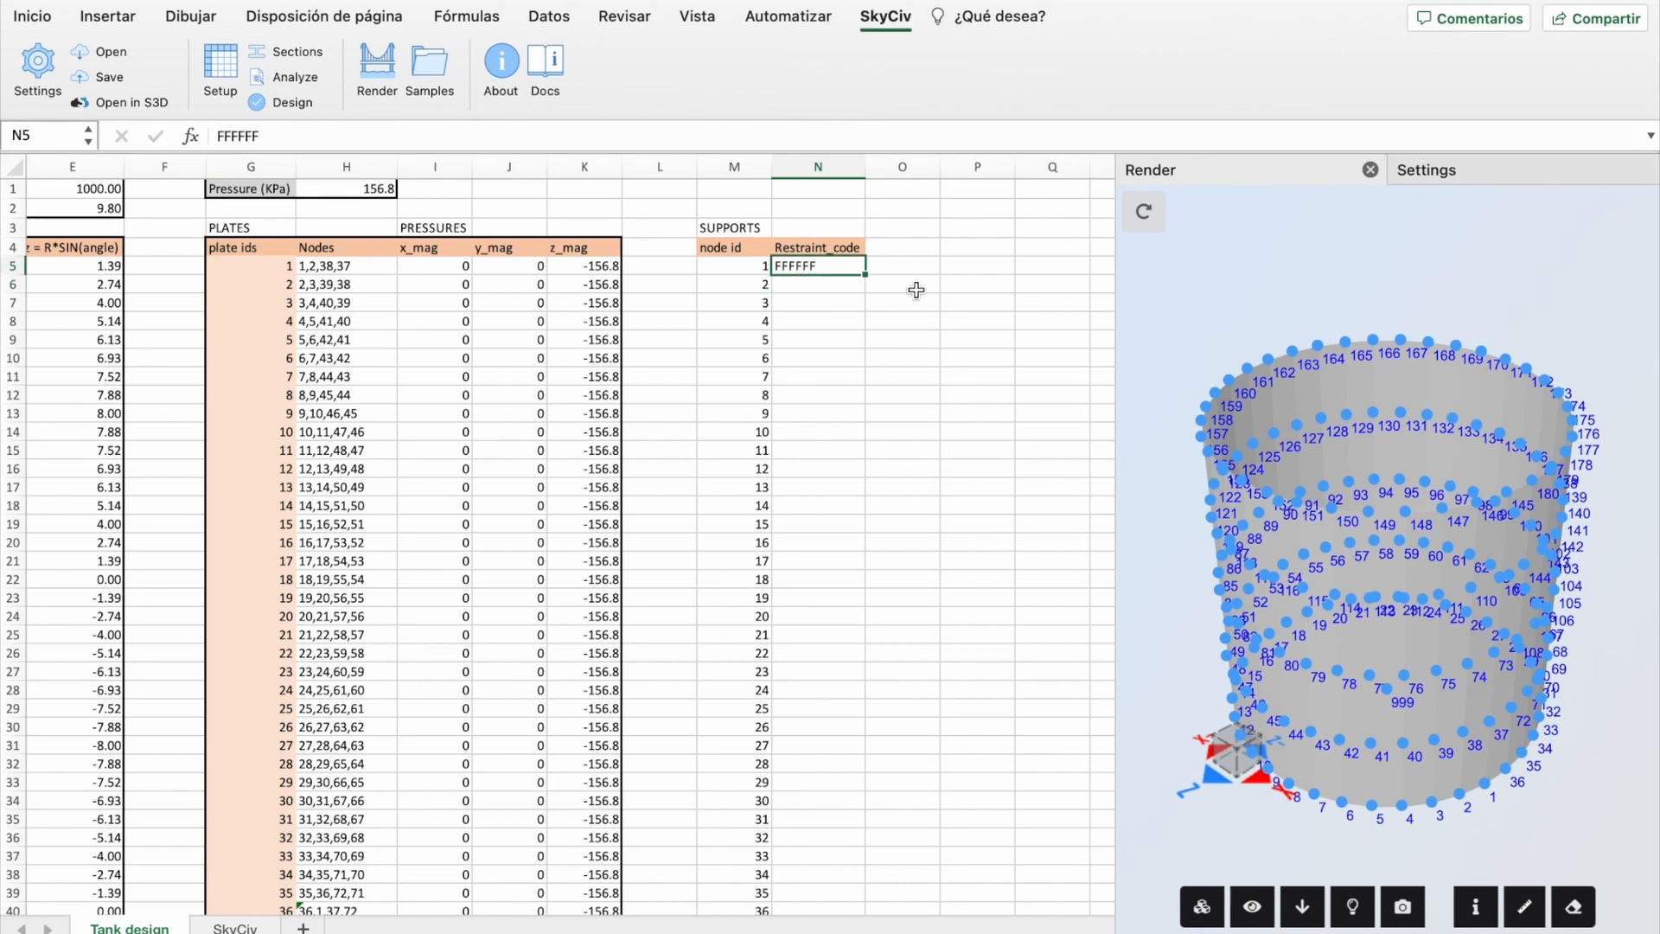
{"action": "left_click_drag", "start_coordinate": [867, 277], "coordinate": [866, 880]}
{"action": "left_click", "coordinate": [926, 749]}
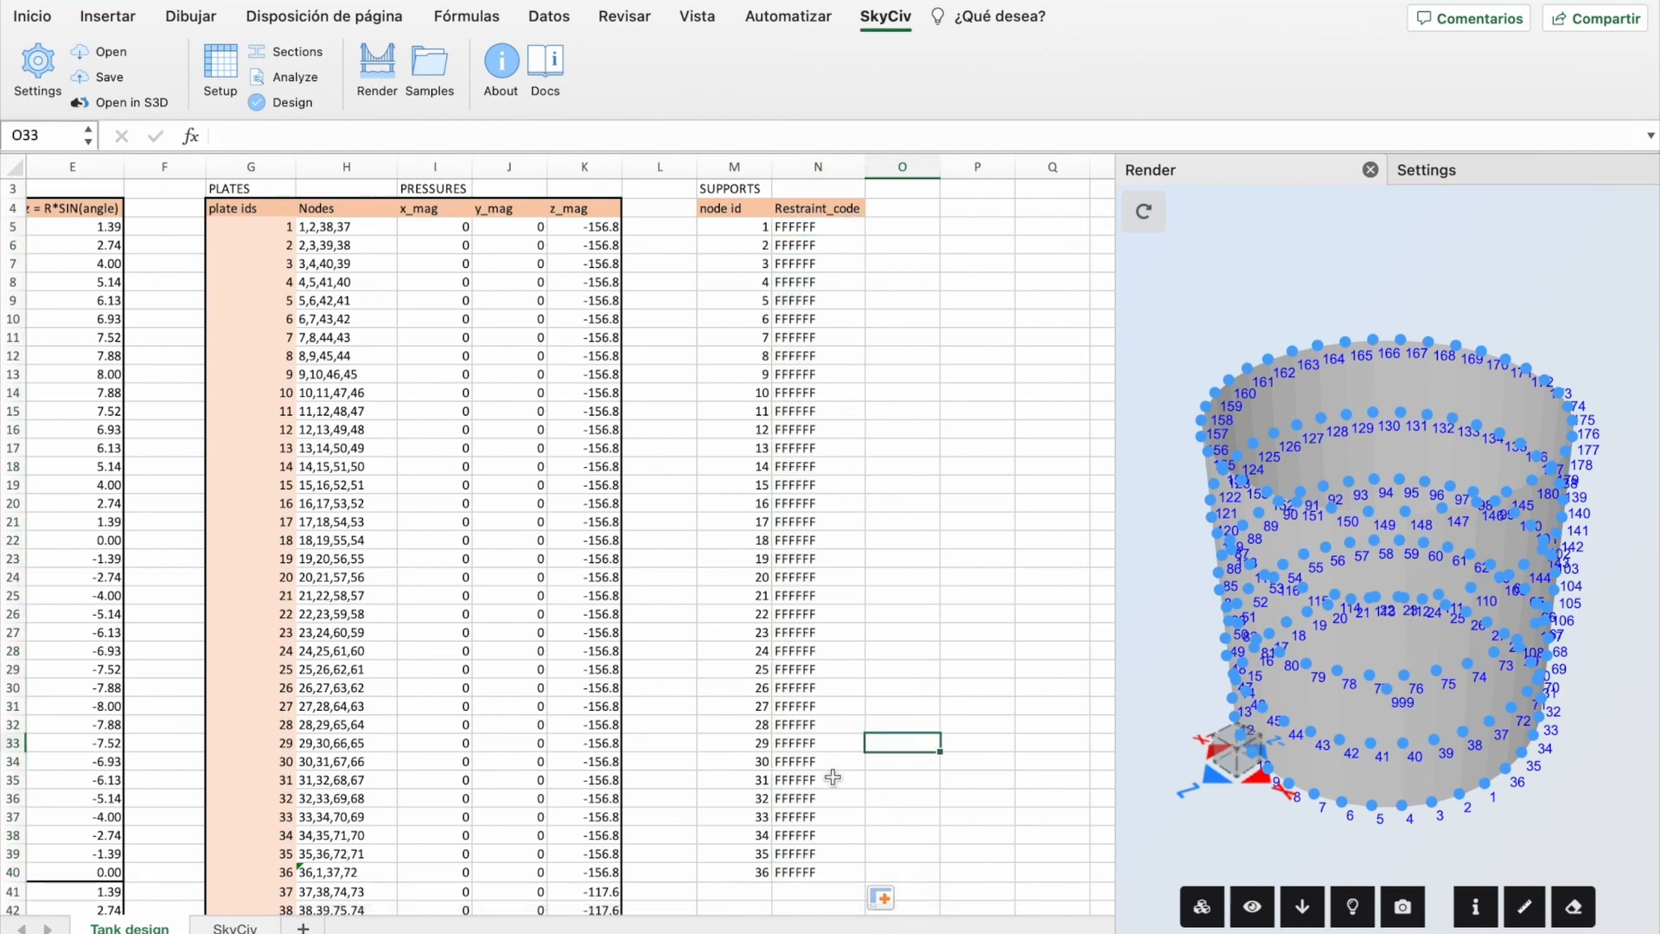
{"action": "left_click", "coordinate": [235, 927]}
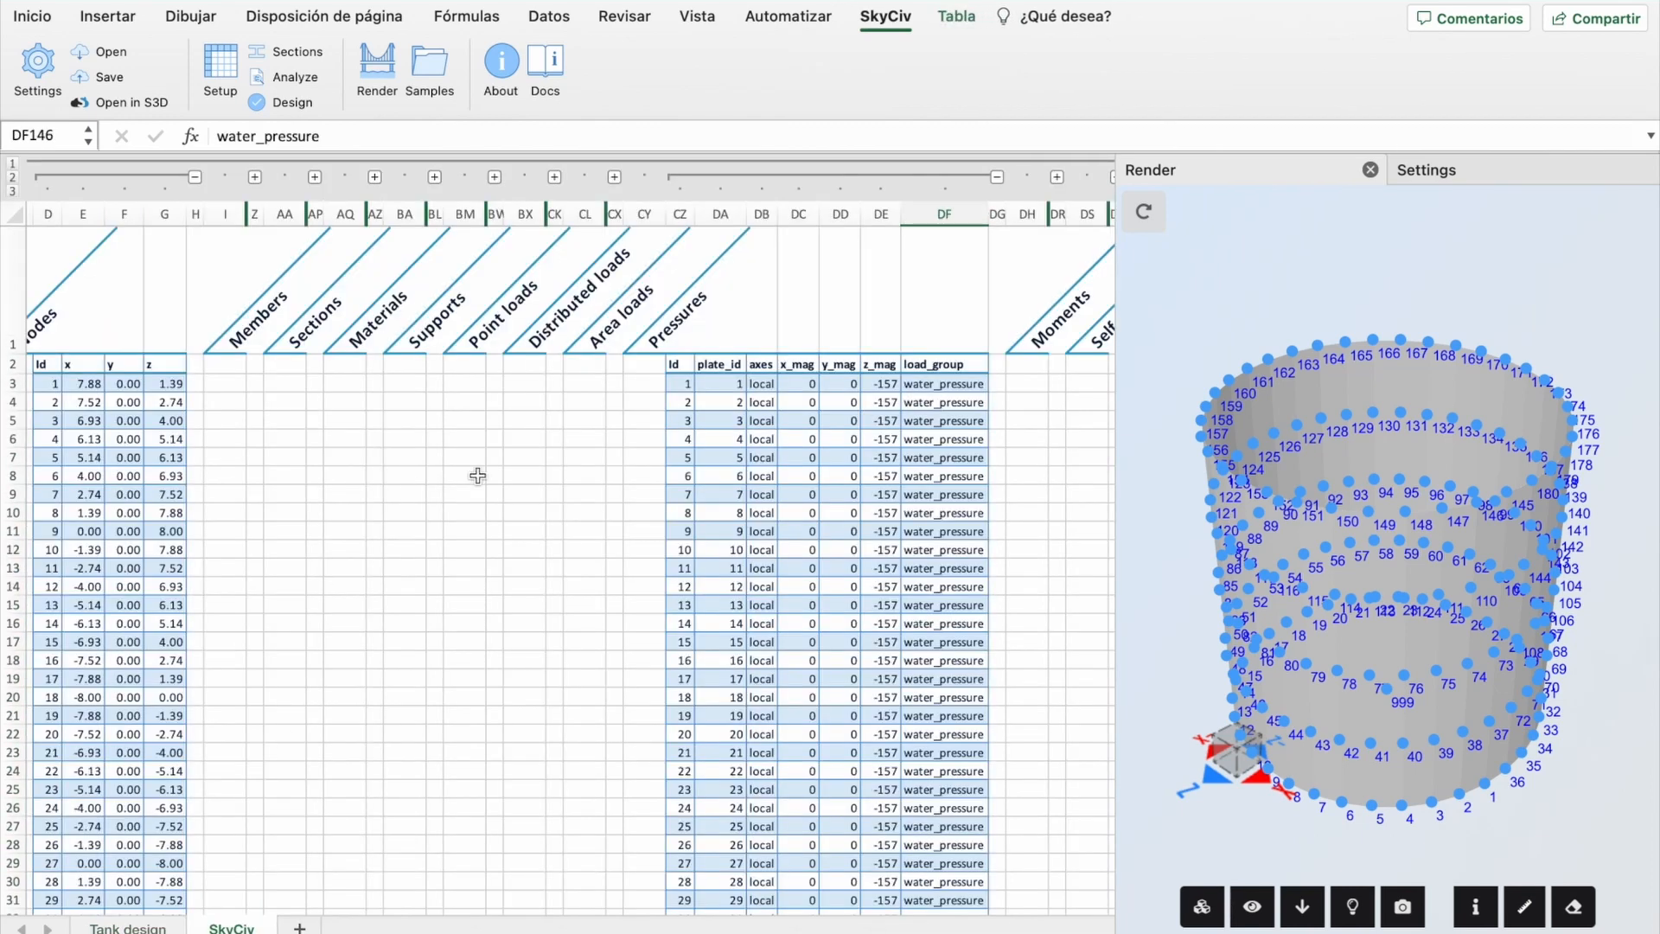
Step: Expand the Supports group and link the first support Id to Tank design cell M5
{"action": "left_click", "coordinate": [435, 179]}
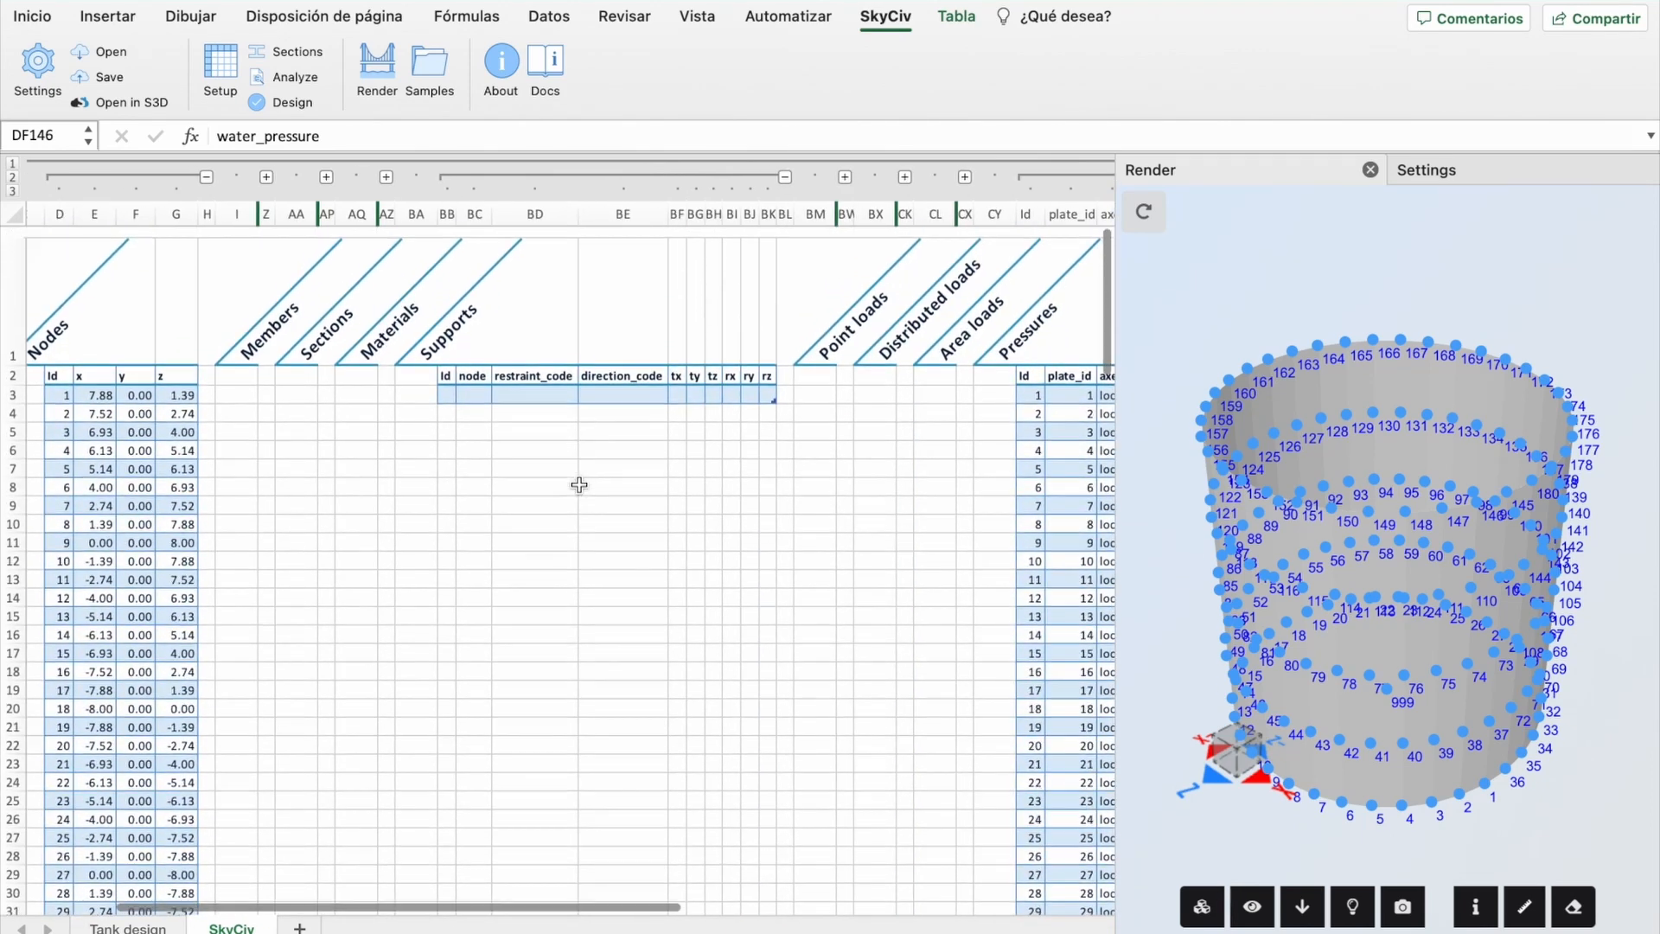
{"action": "scroll", "coordinate": [579, 485], "scroll_direction": "down", "scroll_amount": 1}
{"action": "left_click", "coordinate": [447, 395]}
{"action": "type", "text": "="}
{"action": "left_click", "coordinate": [128, 928]}
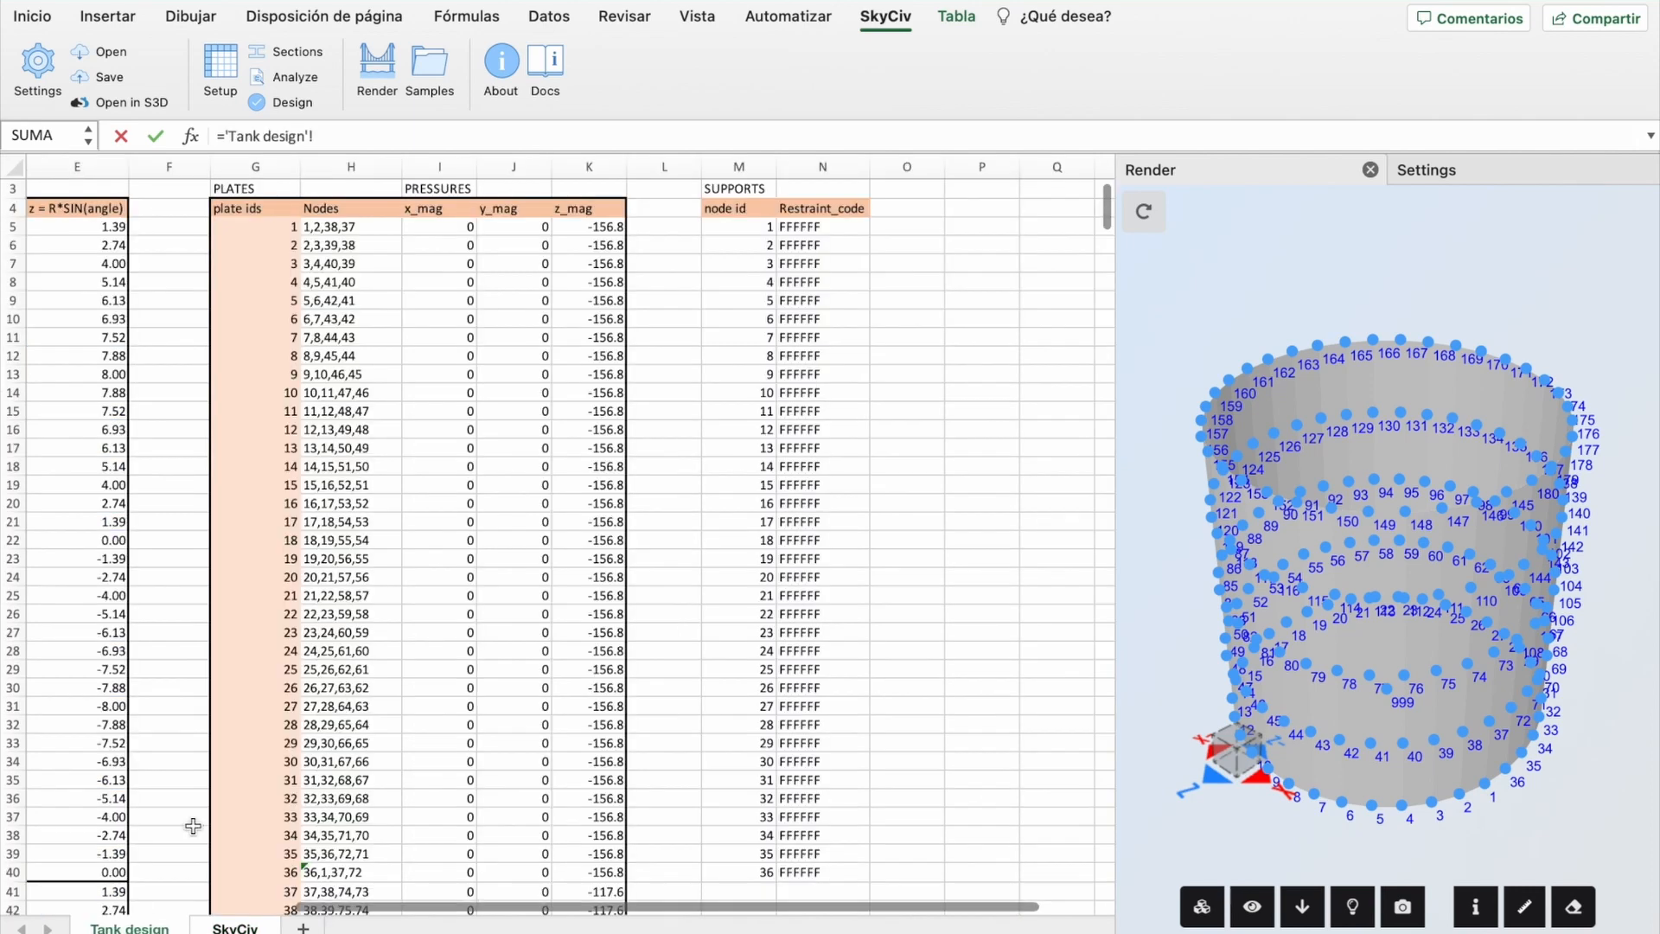
{"action": "left_click", "coordinate": [740, 227]}
{"action": "key", "text": "Return"}
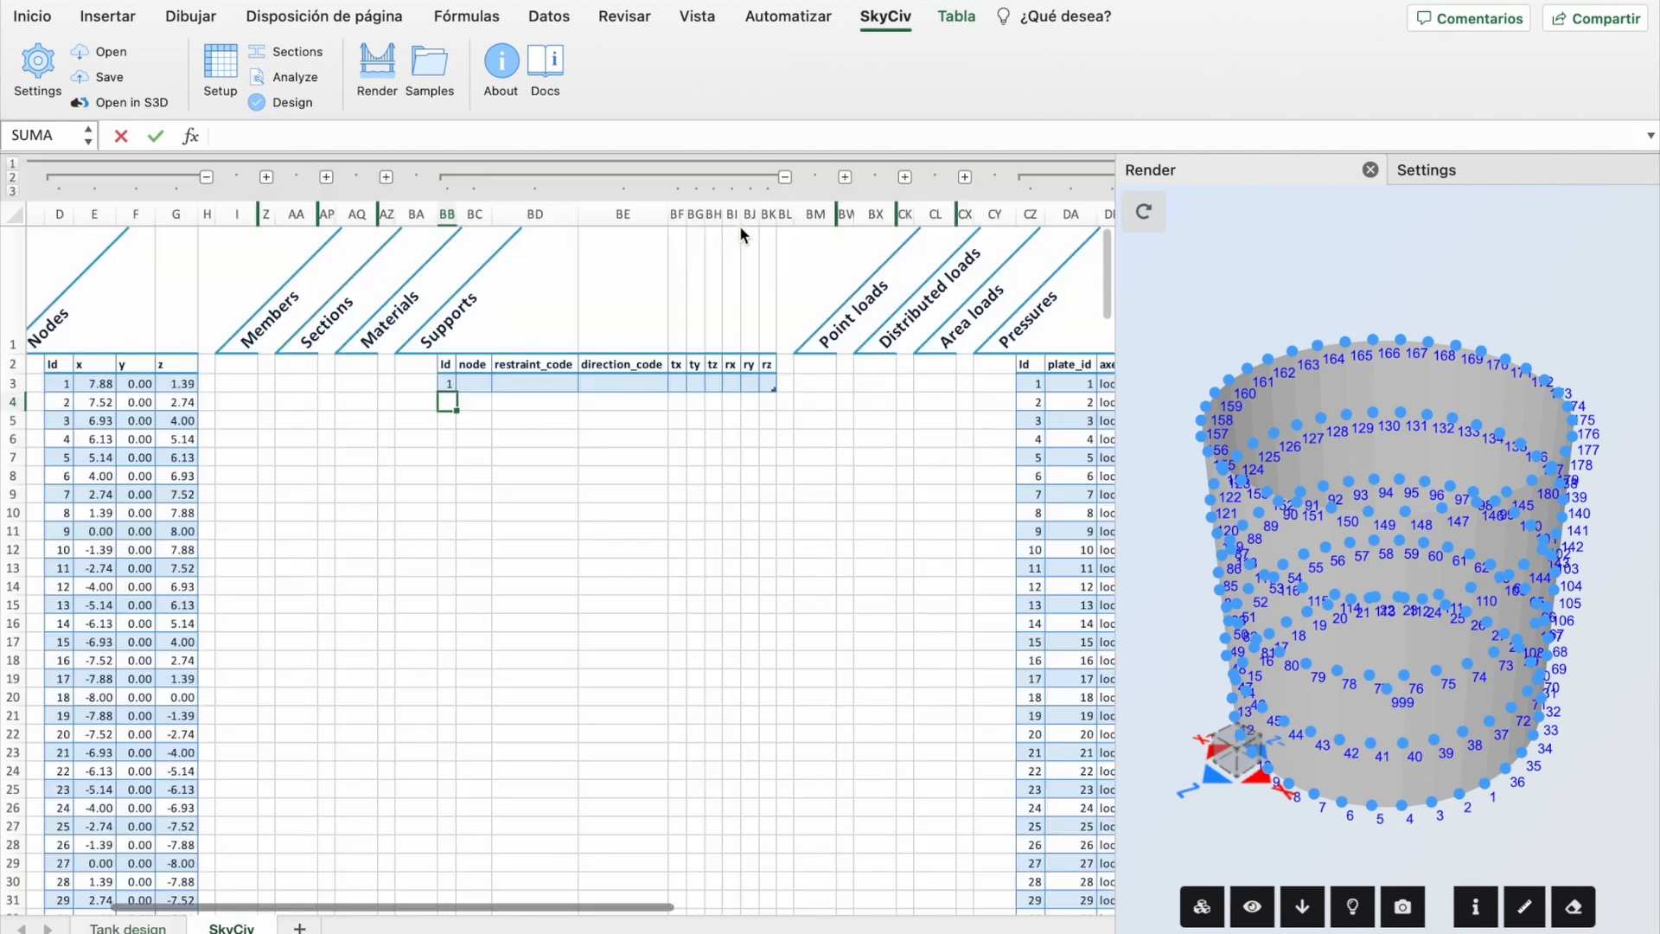
Step: Link the support node and FFFFFF restraint_code, then fill down through node 23
{"action": "left_click", "coordinate": [481, 385]}
{"action": "type", "text": "="}
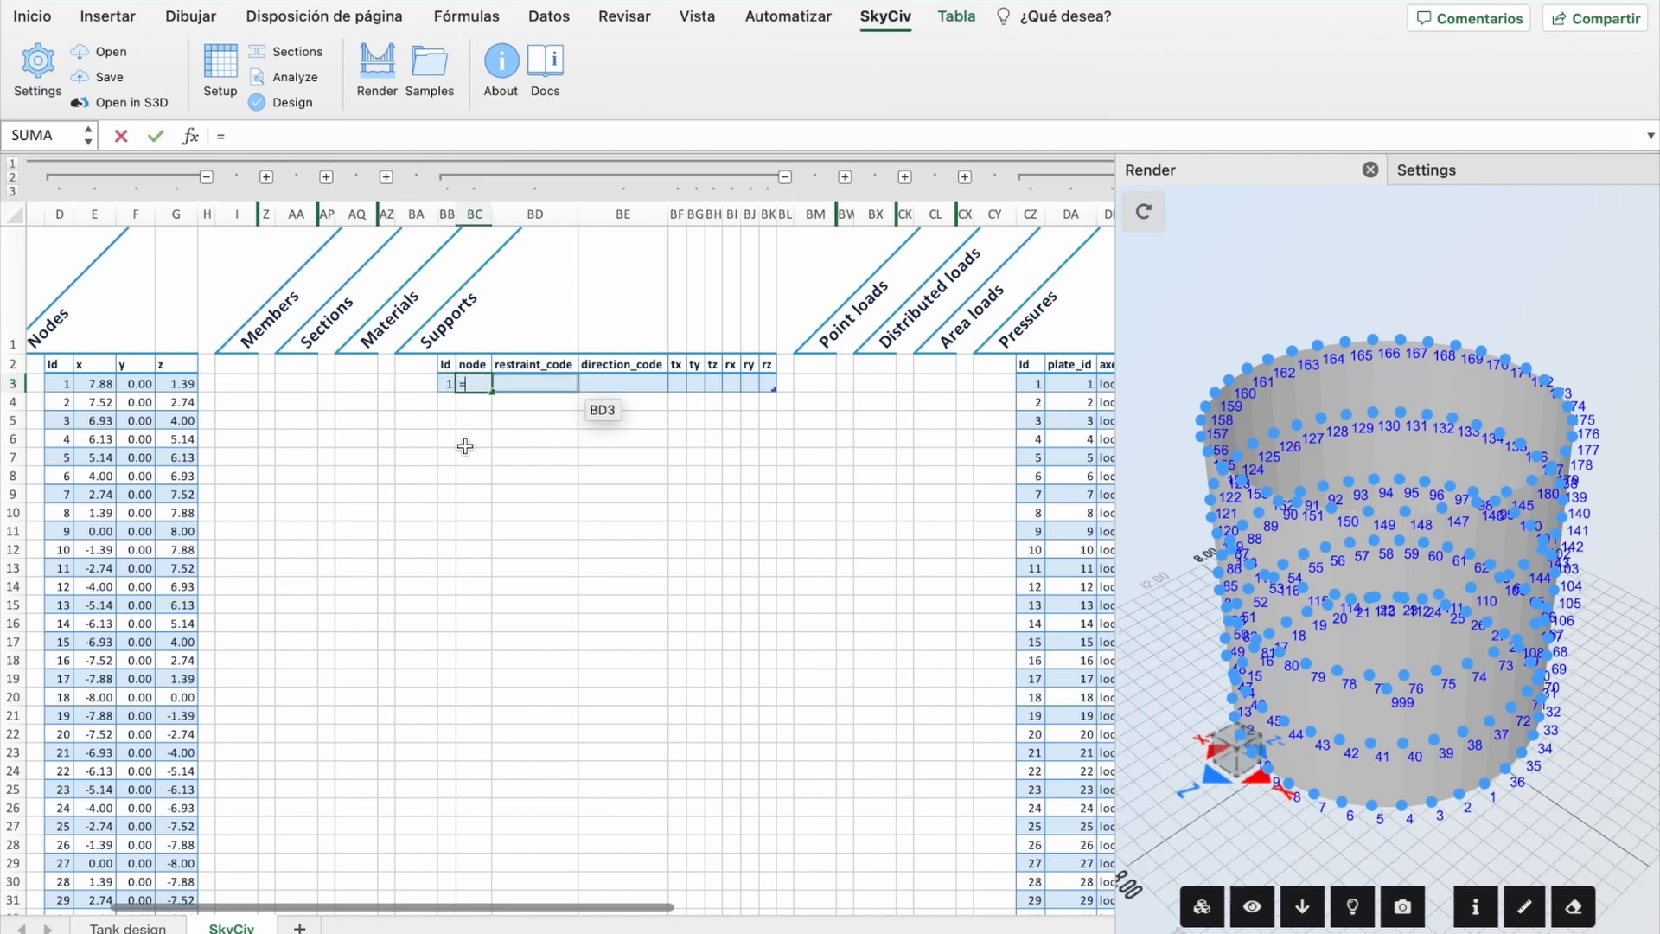
{"action": "left_click", "coordinate": [130, 928]}
{"action": "left_click", "coordinate": [754, 229]}
{"action": "key", "text": "Return"}
{"action": "left_click", "coordinate": [510, 382]}
{"action": "left_click", "coordinate": [481, 384]}
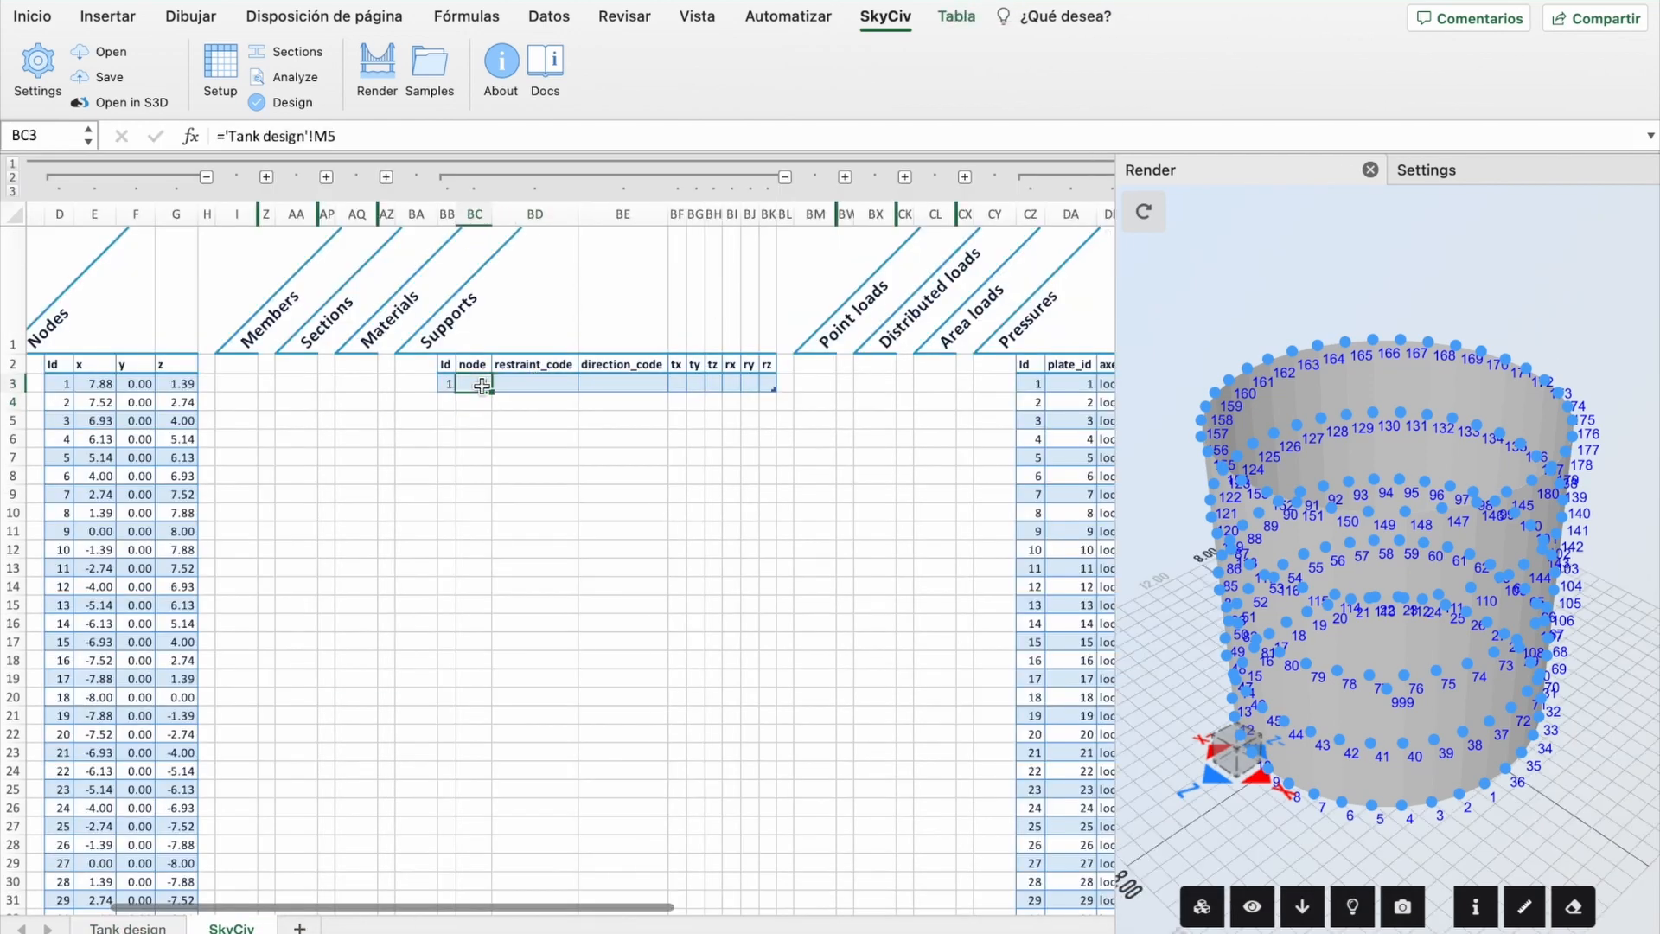
{"action": "type", "text": "1\tFFFFFF"}
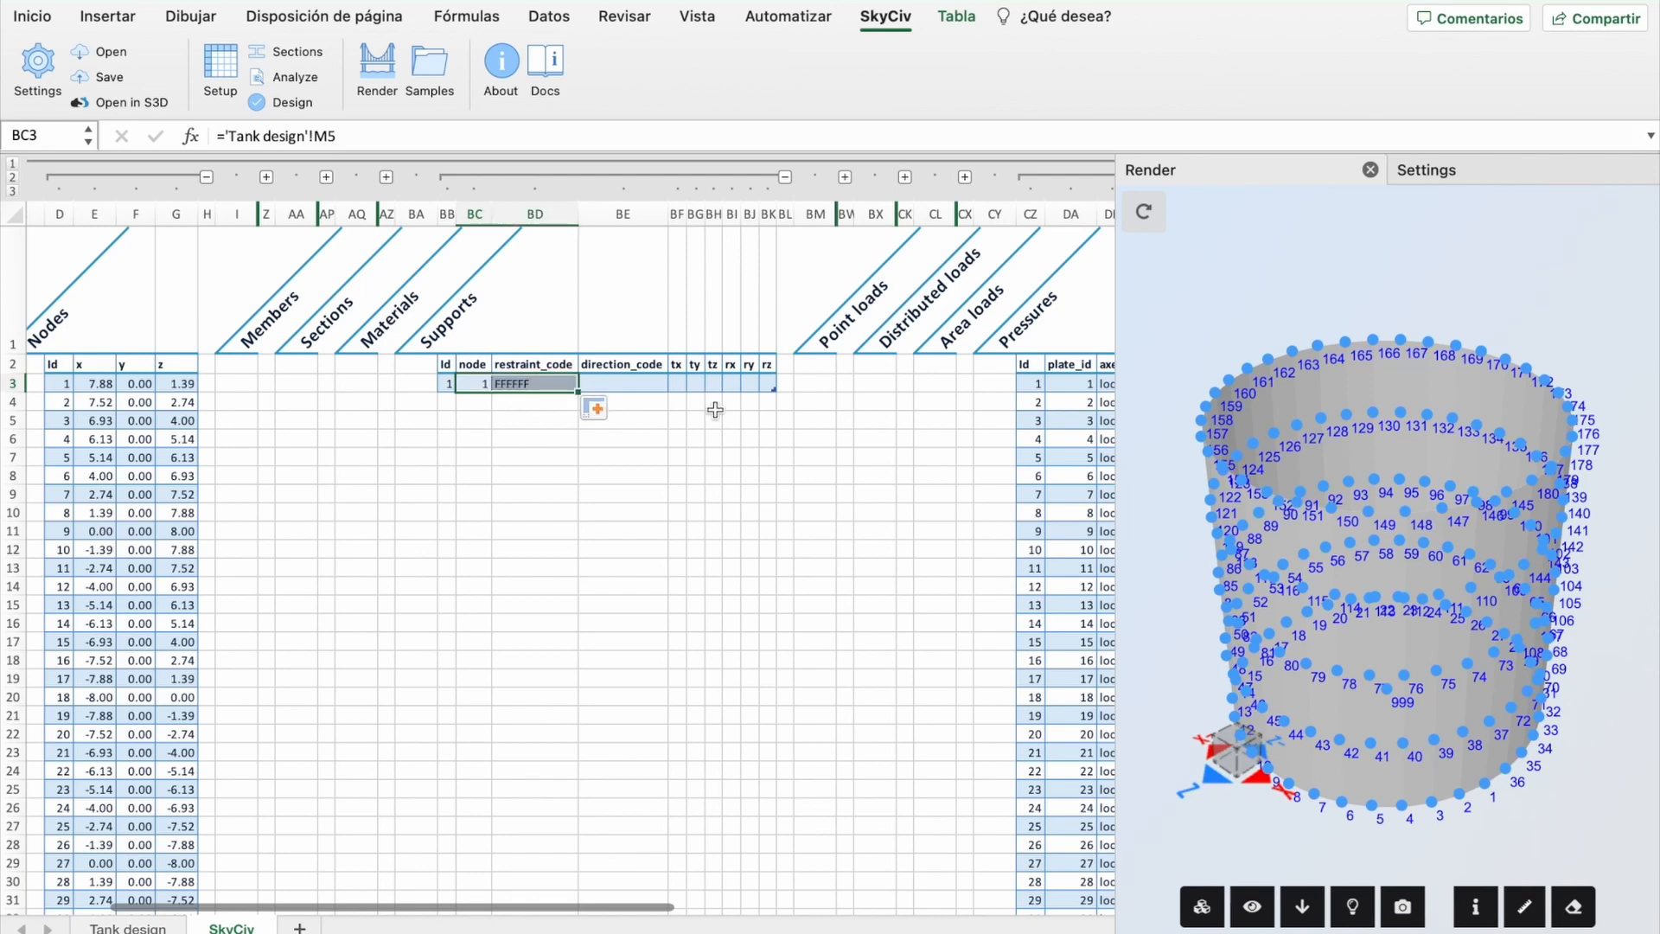
{"action": "left_click_drag", "start_coordinate": [775, 391], "coordinate": [772, 791]}
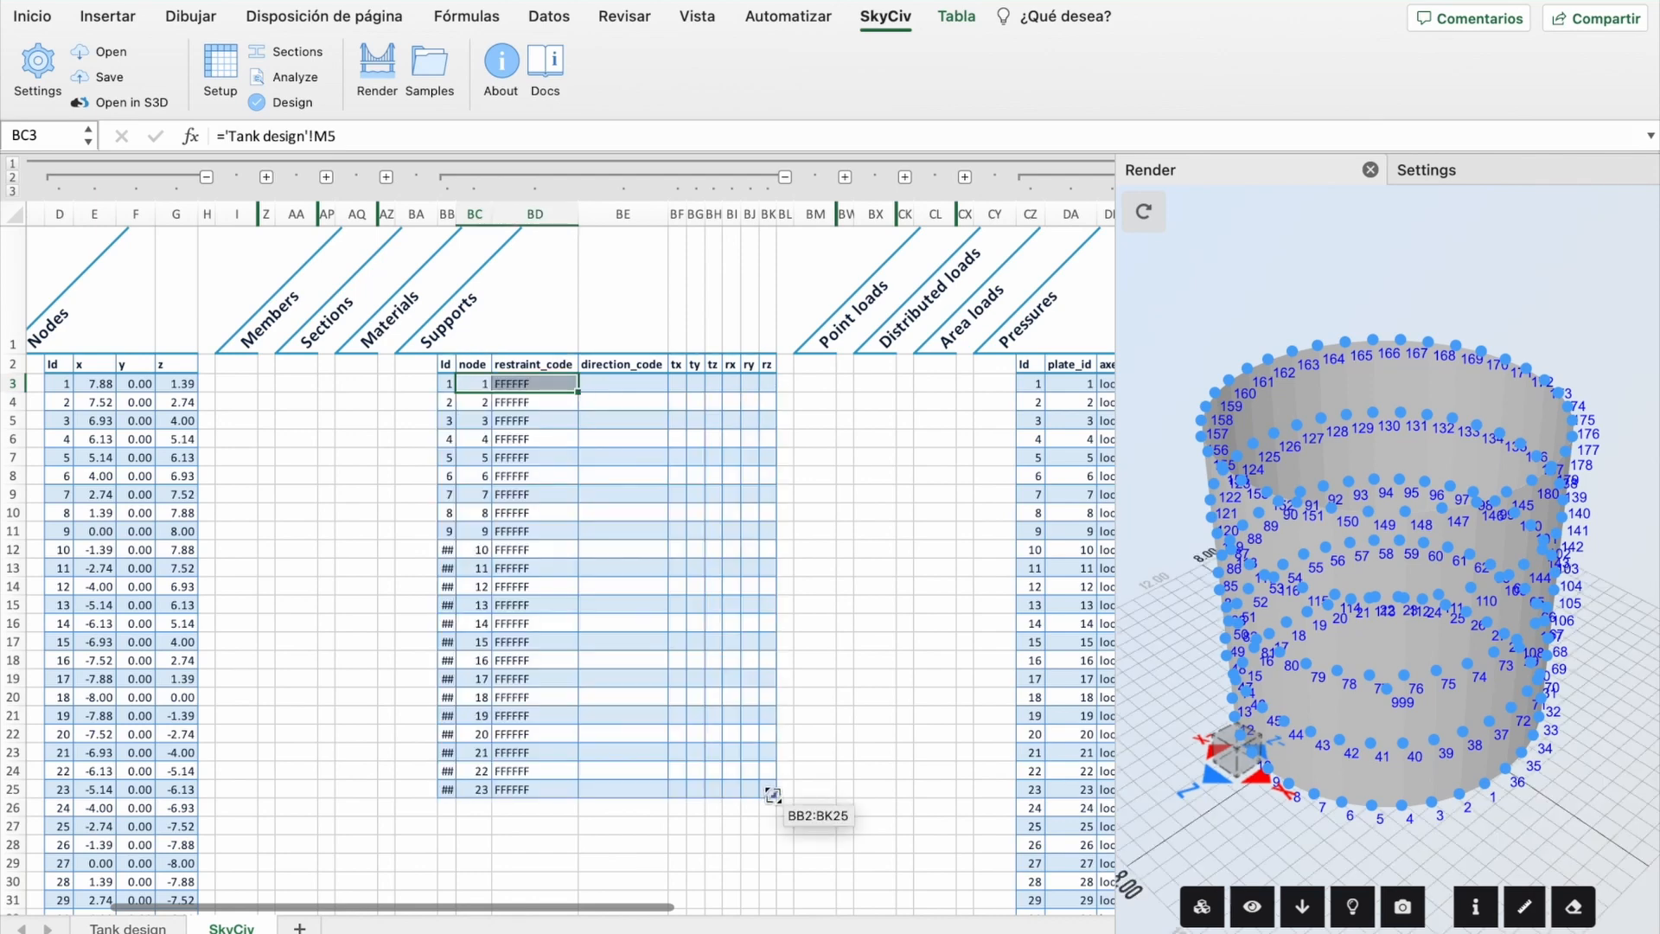
{"action": "scroll", "coordinate": [662, 723], "scroll_direction": "down", "scroll_amount": 2}
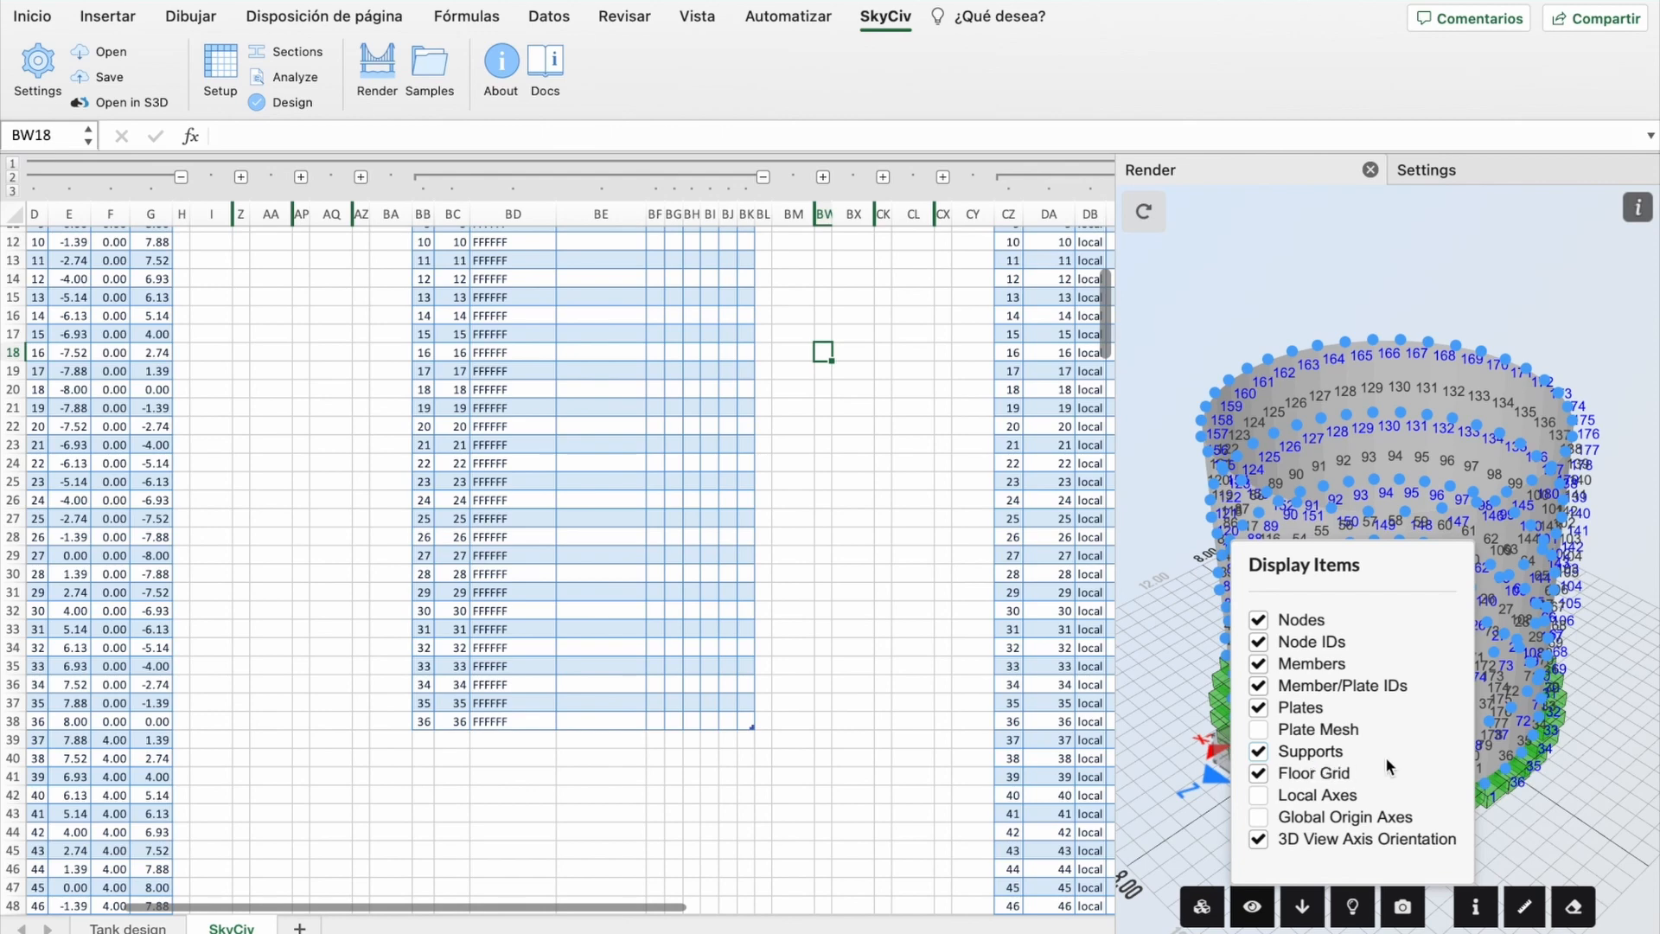
Step: Orbit the render to check the green support markers around the tank base
{"action": "left_click_drag", "start_coordinate": [1245, 837], "coordinate": [1269, 802]}
{"action": "left_click_drag", "start_coordinate": [1290, 791], "coordinate": [1337, 733]}
{"action": "left_click_drag", "start_coordinate": [1299, 785], "coordinate": [1259, 830]}
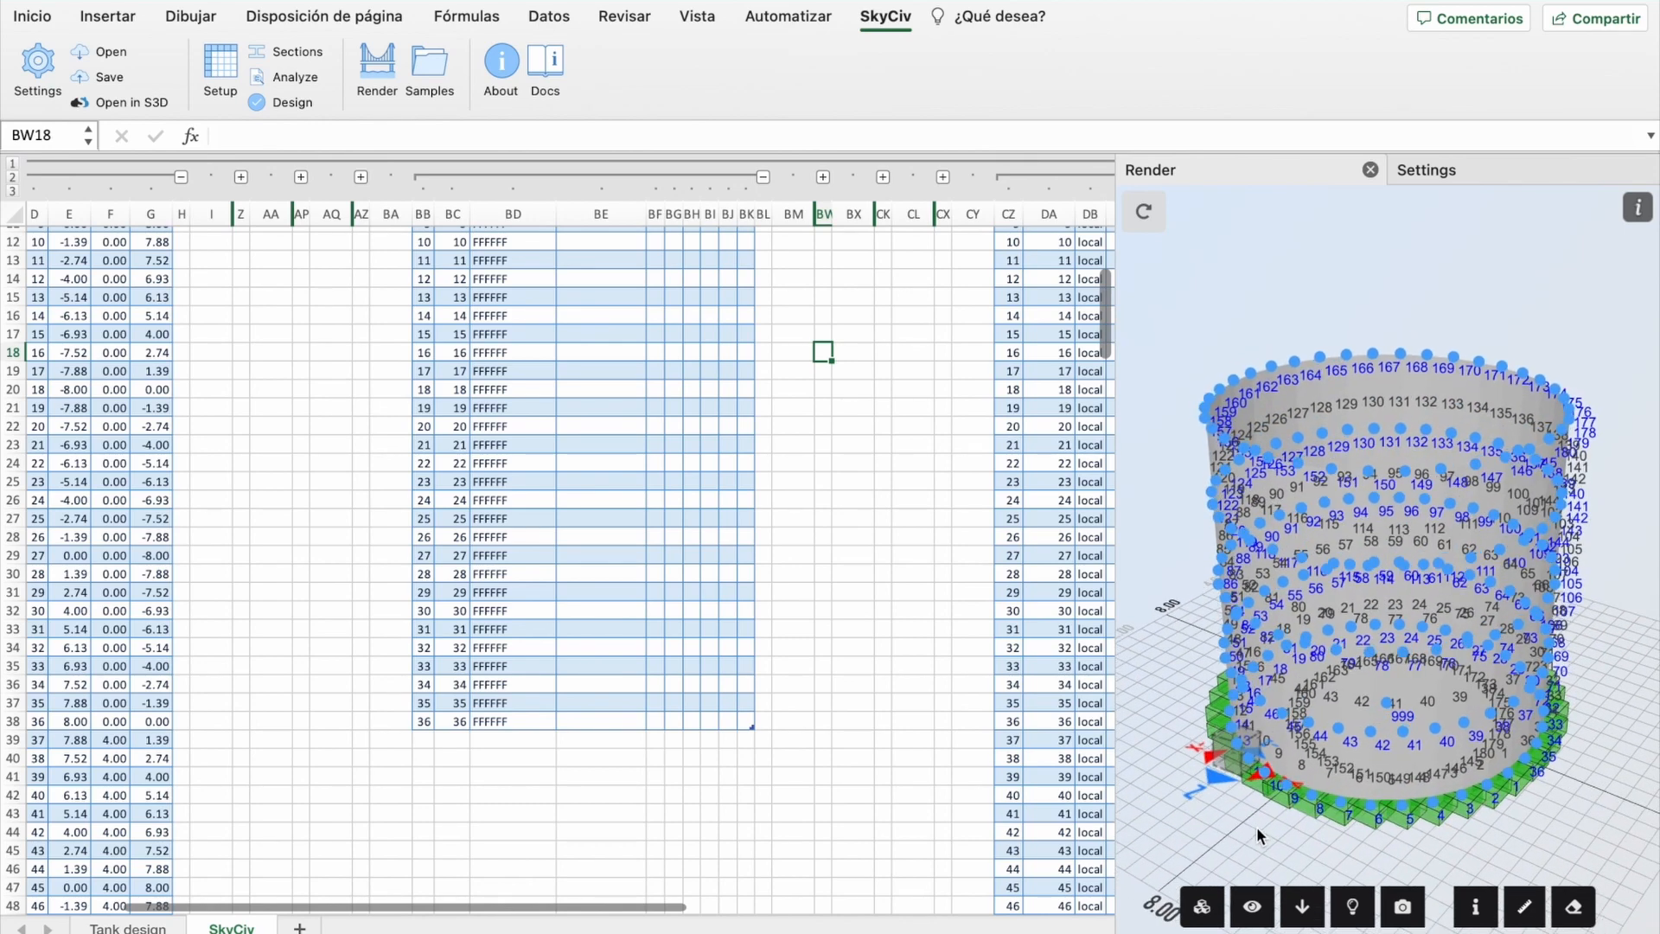
{"action": "left_click", "coordinate": [818, 573]}
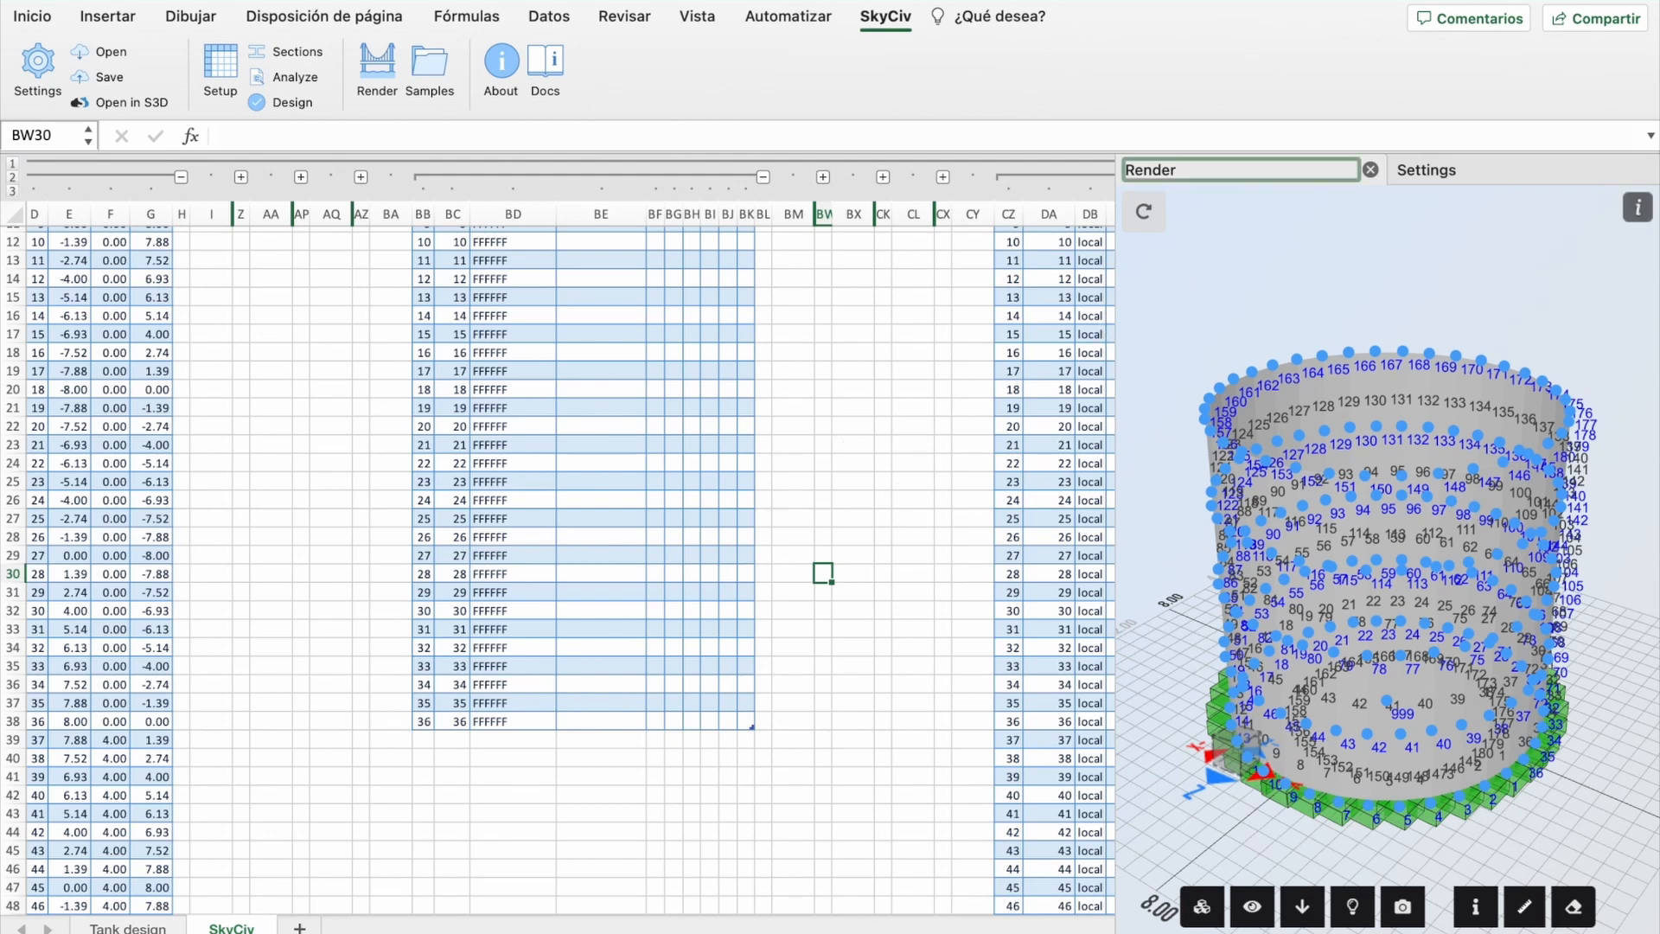
Step: Open the tank in S3D, enlarge its window, orbit the model and shrink symbol scale
{"action": "left_click", "coordinate": [117, 102]}
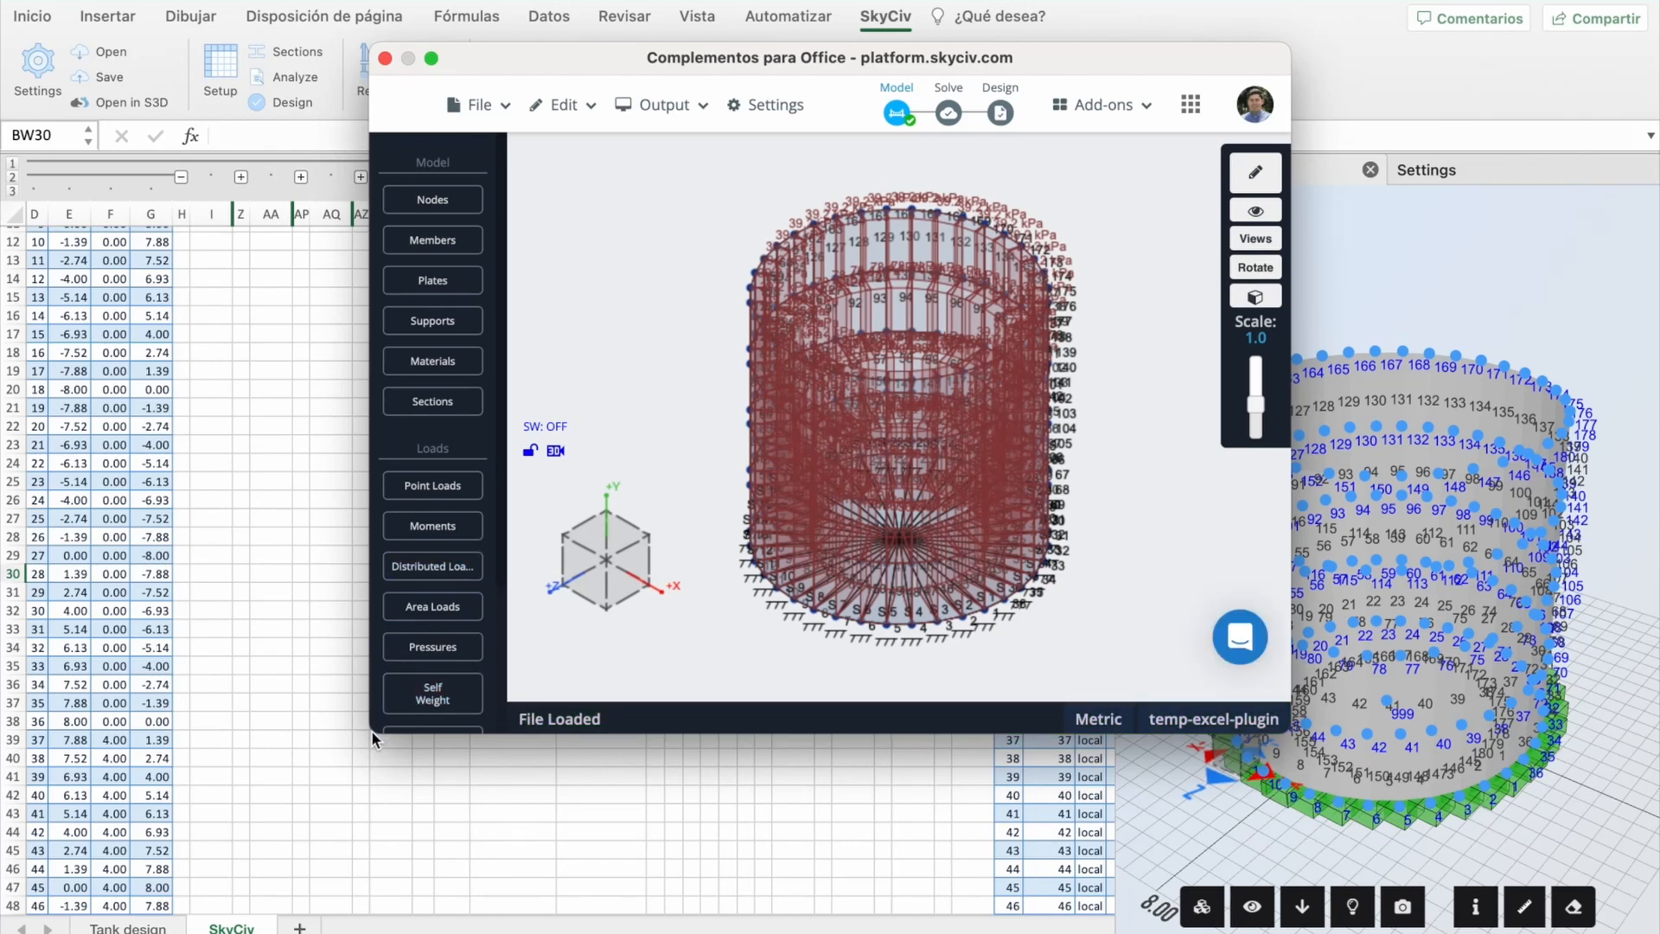
{"action": "left_click_drag", "start_coordinate": [371, 735], "coordinate": [178, 888]}
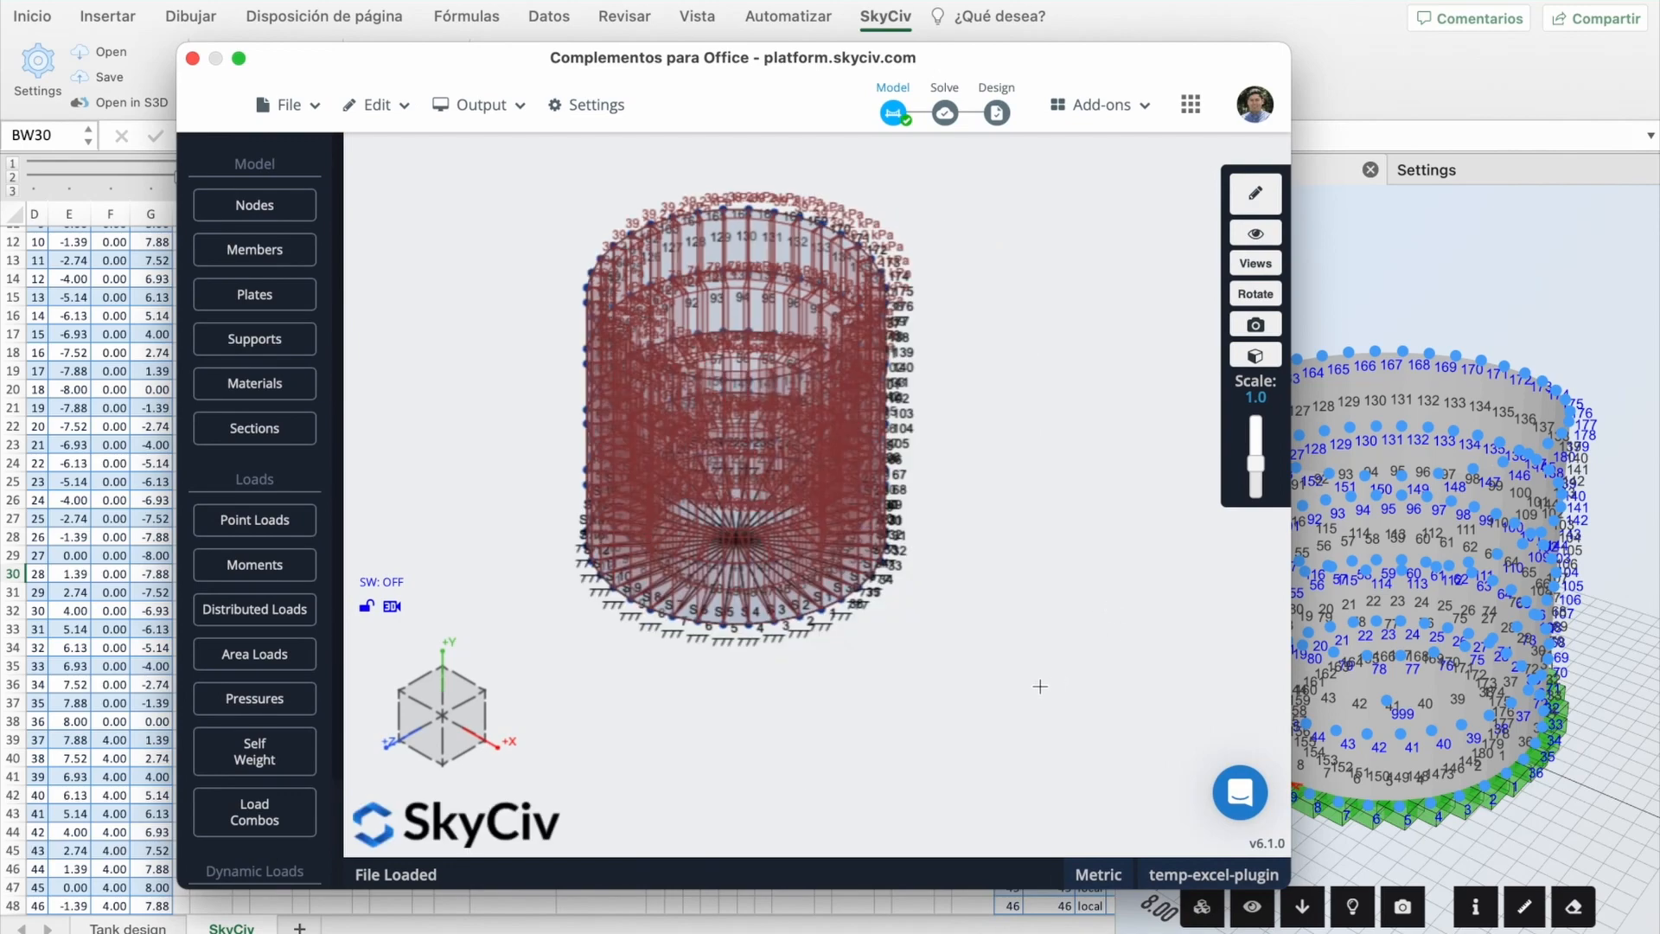
{"action": "mouse_move", "coordinate": [1039, 675]}
{"action": "left_mouse_down"}
{"action": "mouse_move", "coordinate": [1044, 626]}
{"action": "mouse_move", "coordinate": [1032, 670]}
{"action": "mouse_move", "coordinate": [1014, 668]}
{"action": "left_mouse_up"}
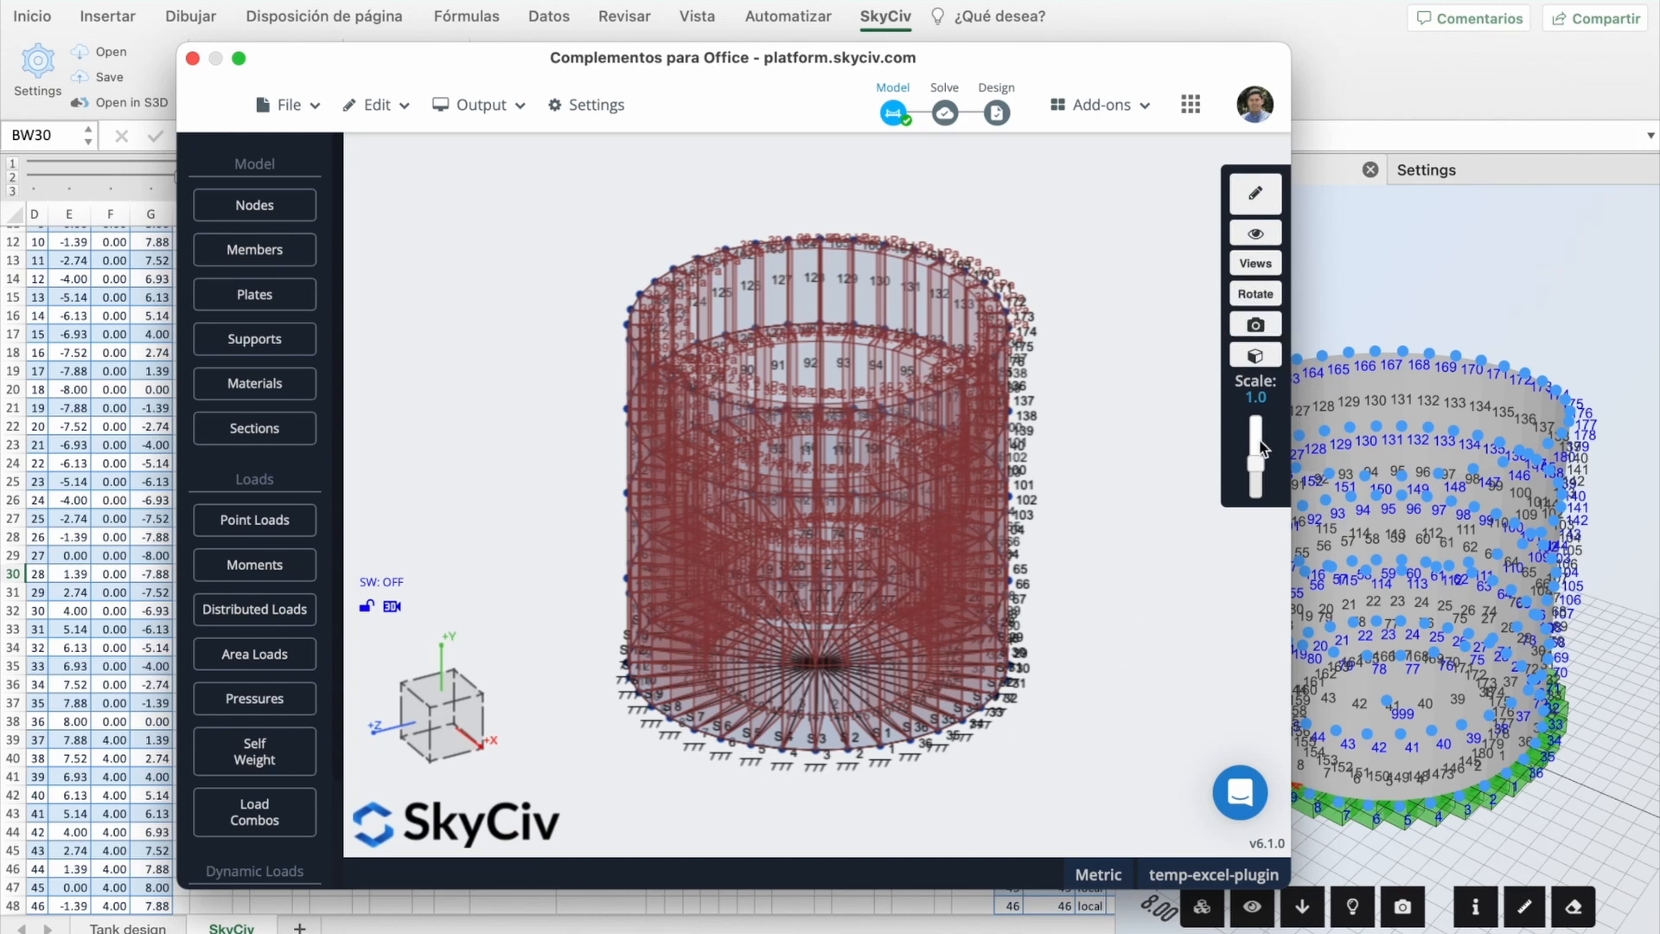
{"action": "left_click_drag", "start_coordinate": [1145, 581], "coordinate": [1144, 544]}
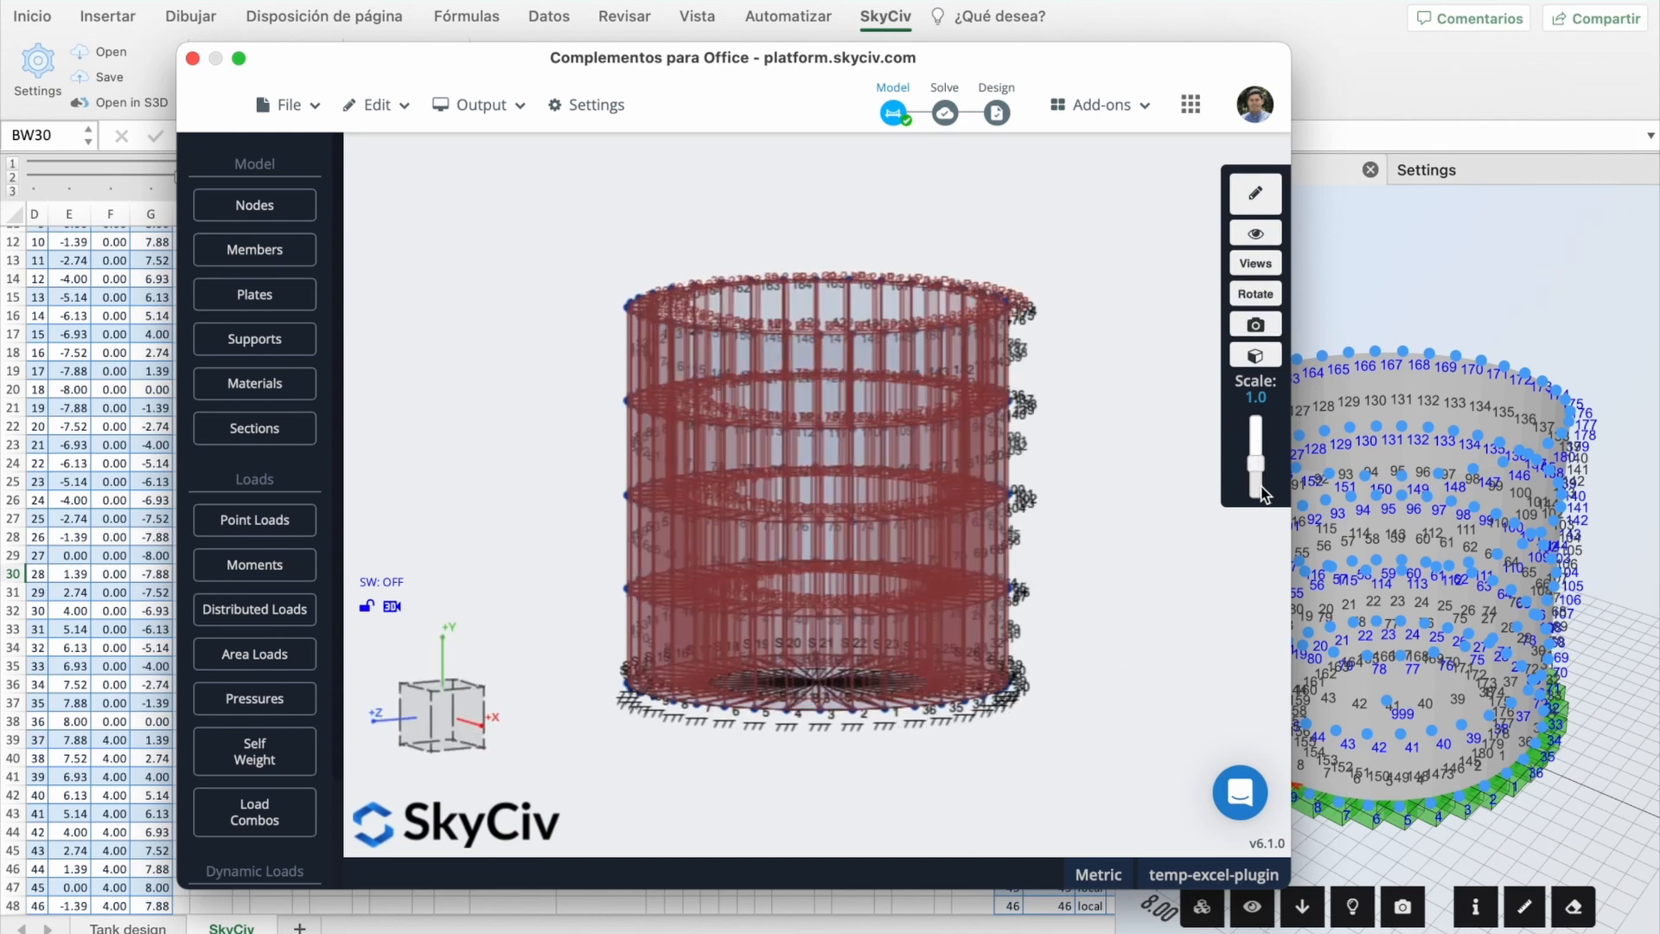
{"action": "mouse_move", "coordinate": [1260, 473]}
{"action": "left_mouse_down"}
{"action": "mouse_move", "coordinate": [1259, 443]}
{"action": "mouse_move", "coordinate": [1261, 502]}
{"action": "mouse_move", "coordinate": [1263, 471]}
{"action": "left_mouse_up"}
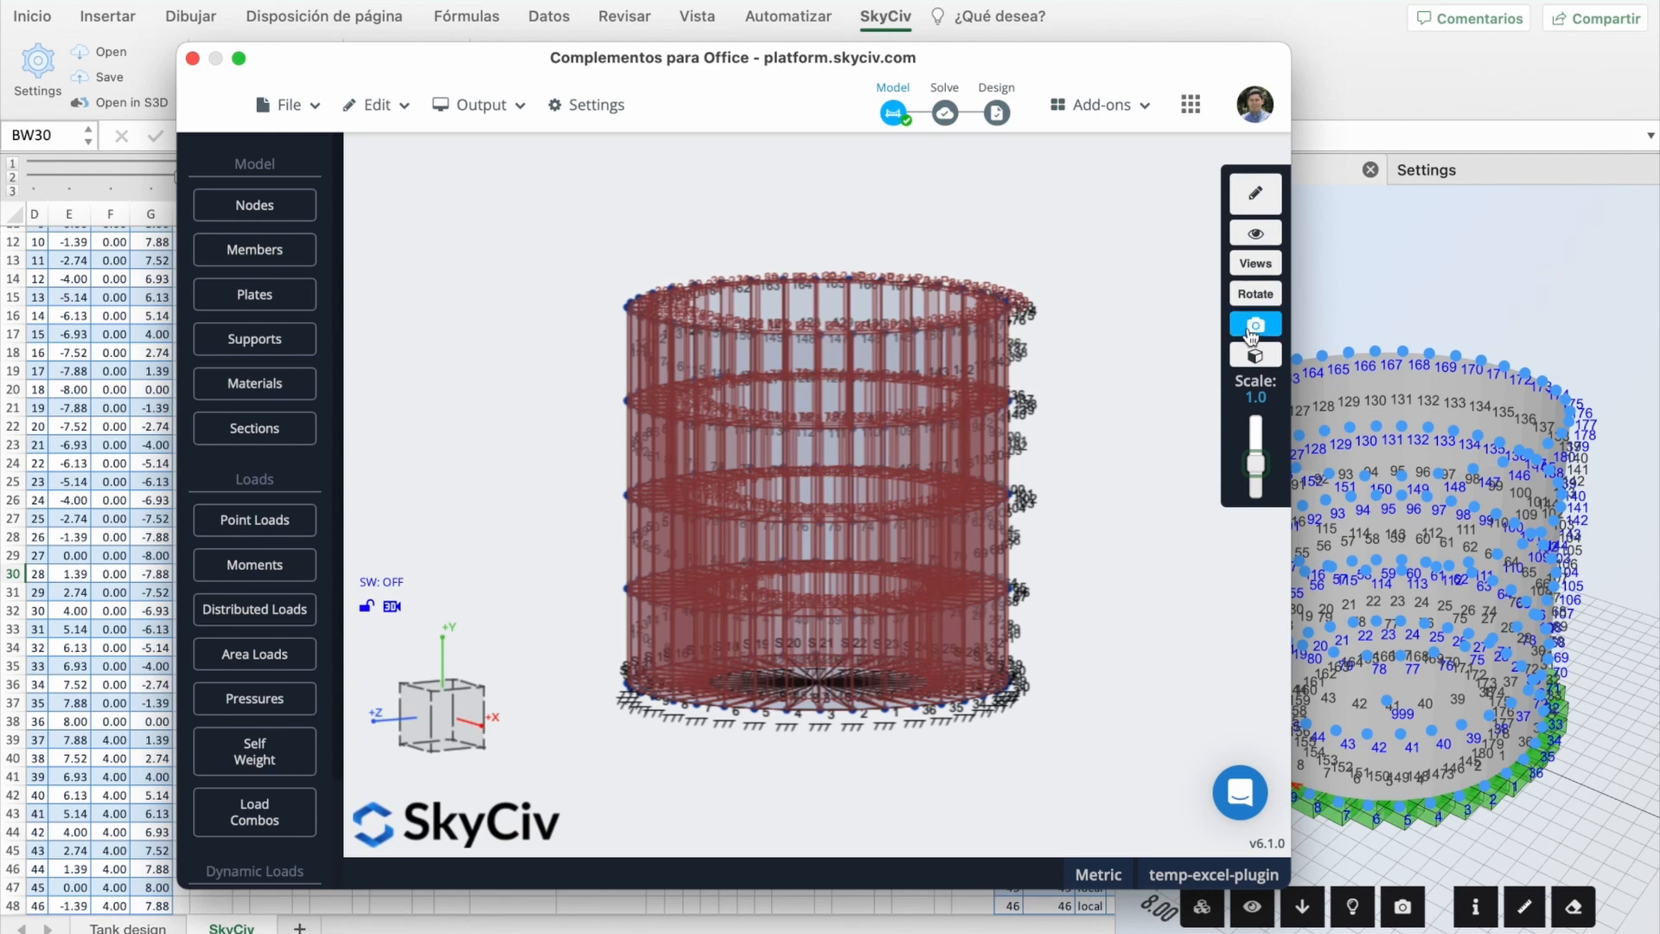
{"action": "left_click", "coordinate": [1341, 259]}
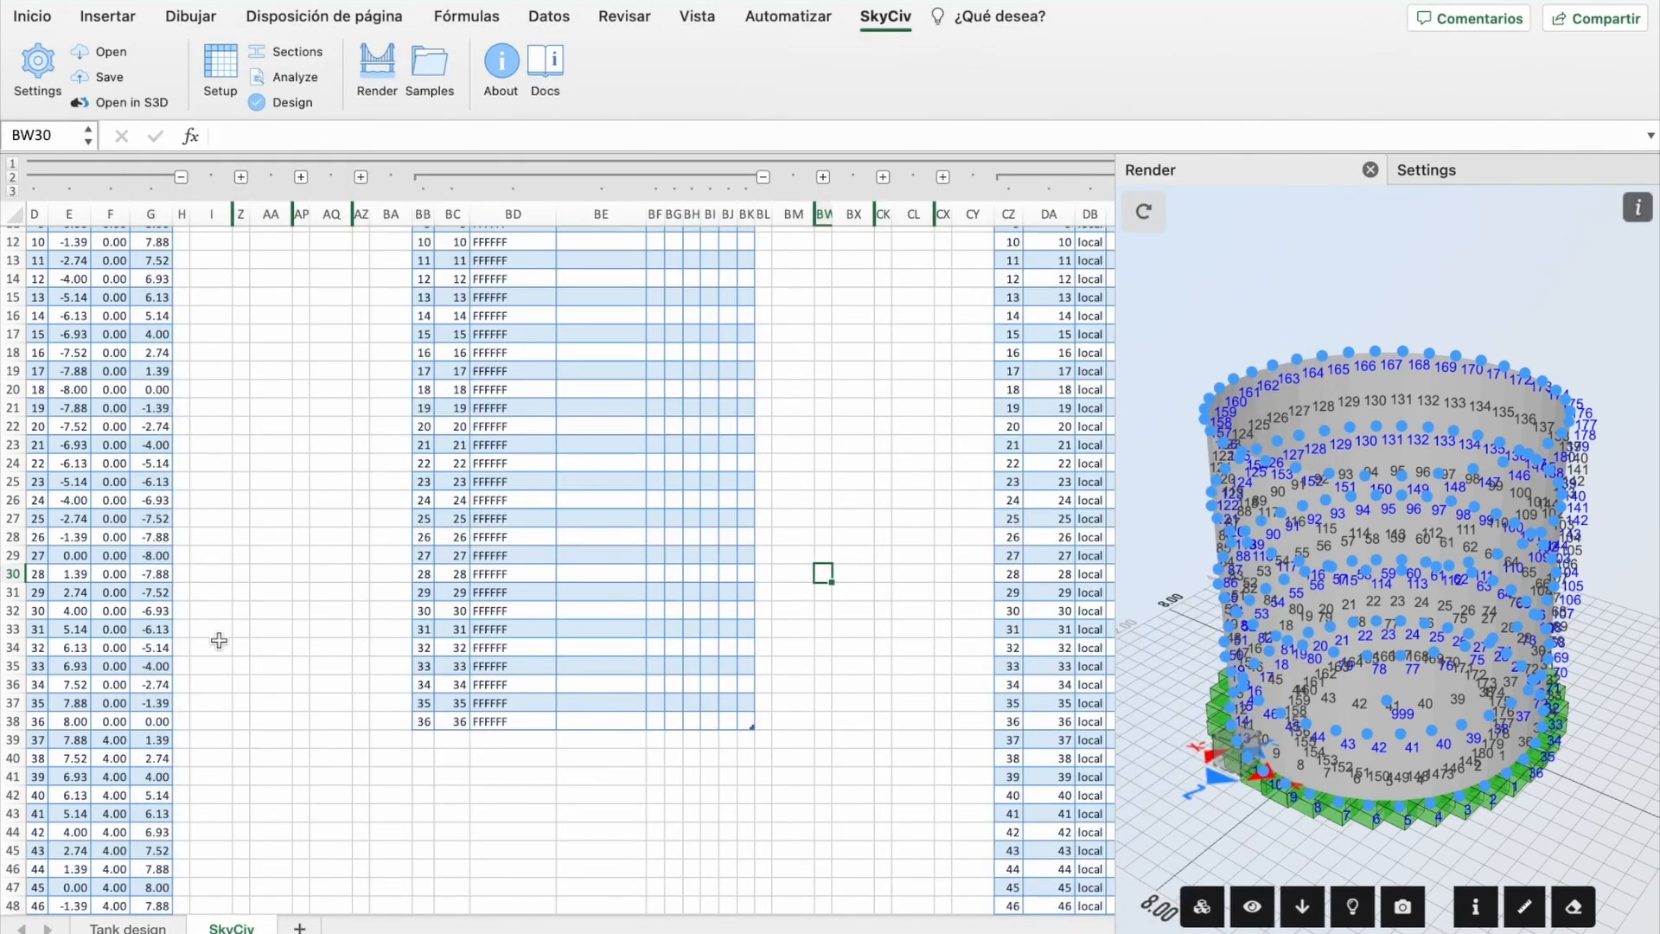
Step: On the Tank design sheet, inspect the Ratio in B1 and height in B2
{"action": "left_click", "coordinate": [127, 925]}
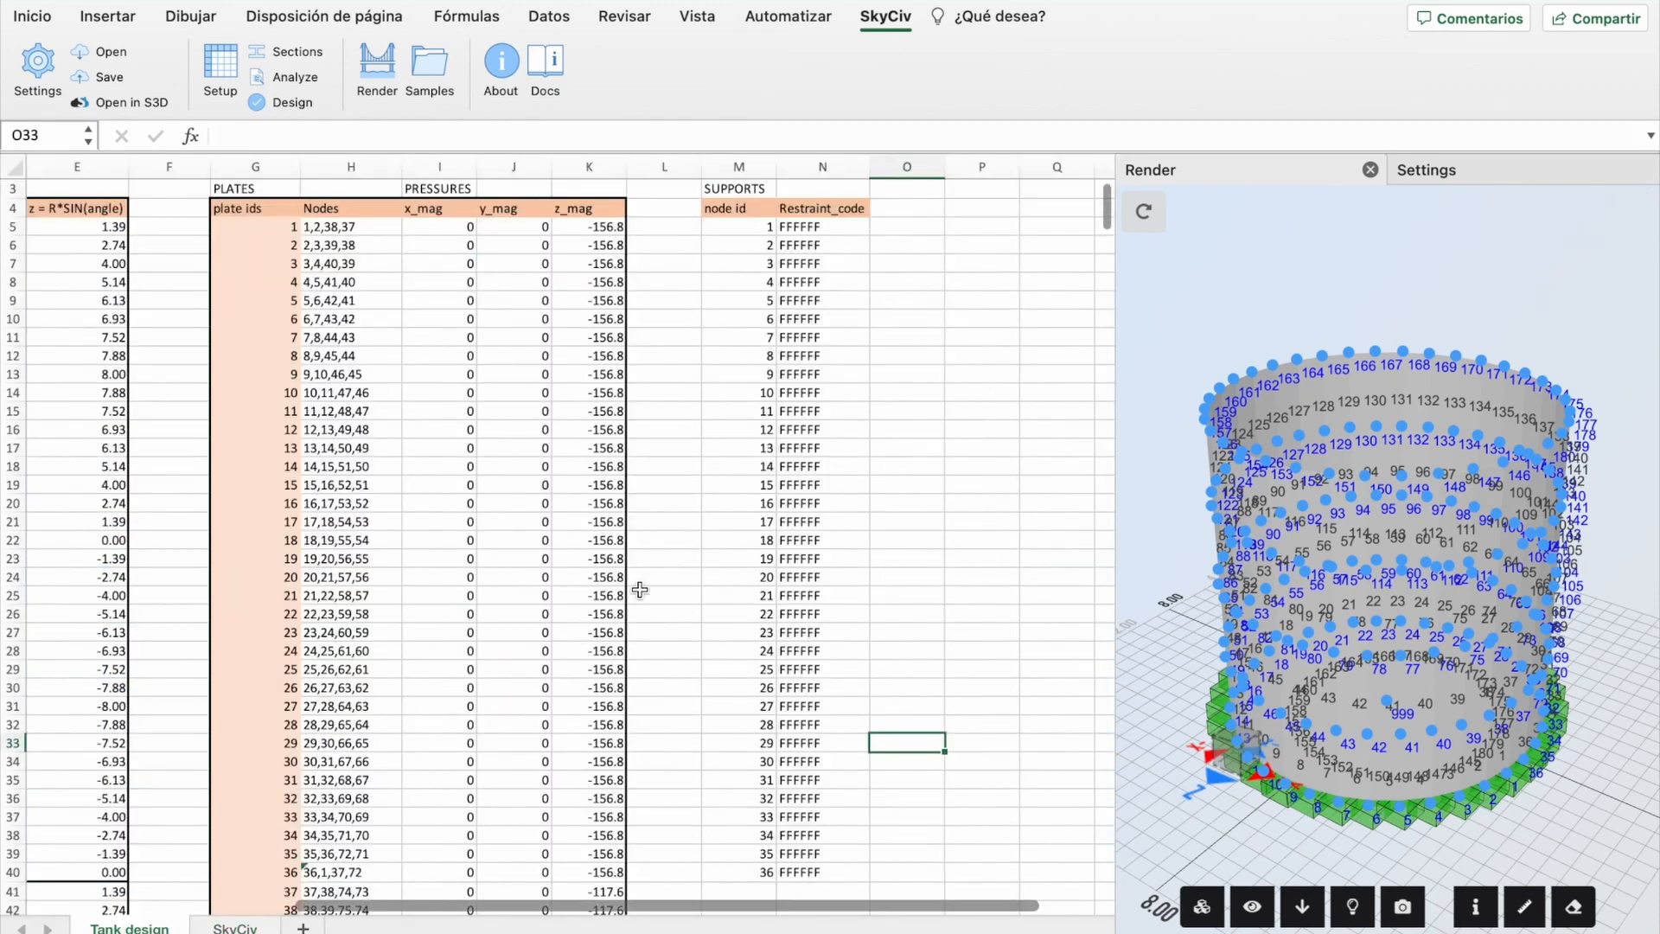
{"action": "scroll", "coordinate": [198, 579], "scroll_direction": "left", "scroll_amount": 5}
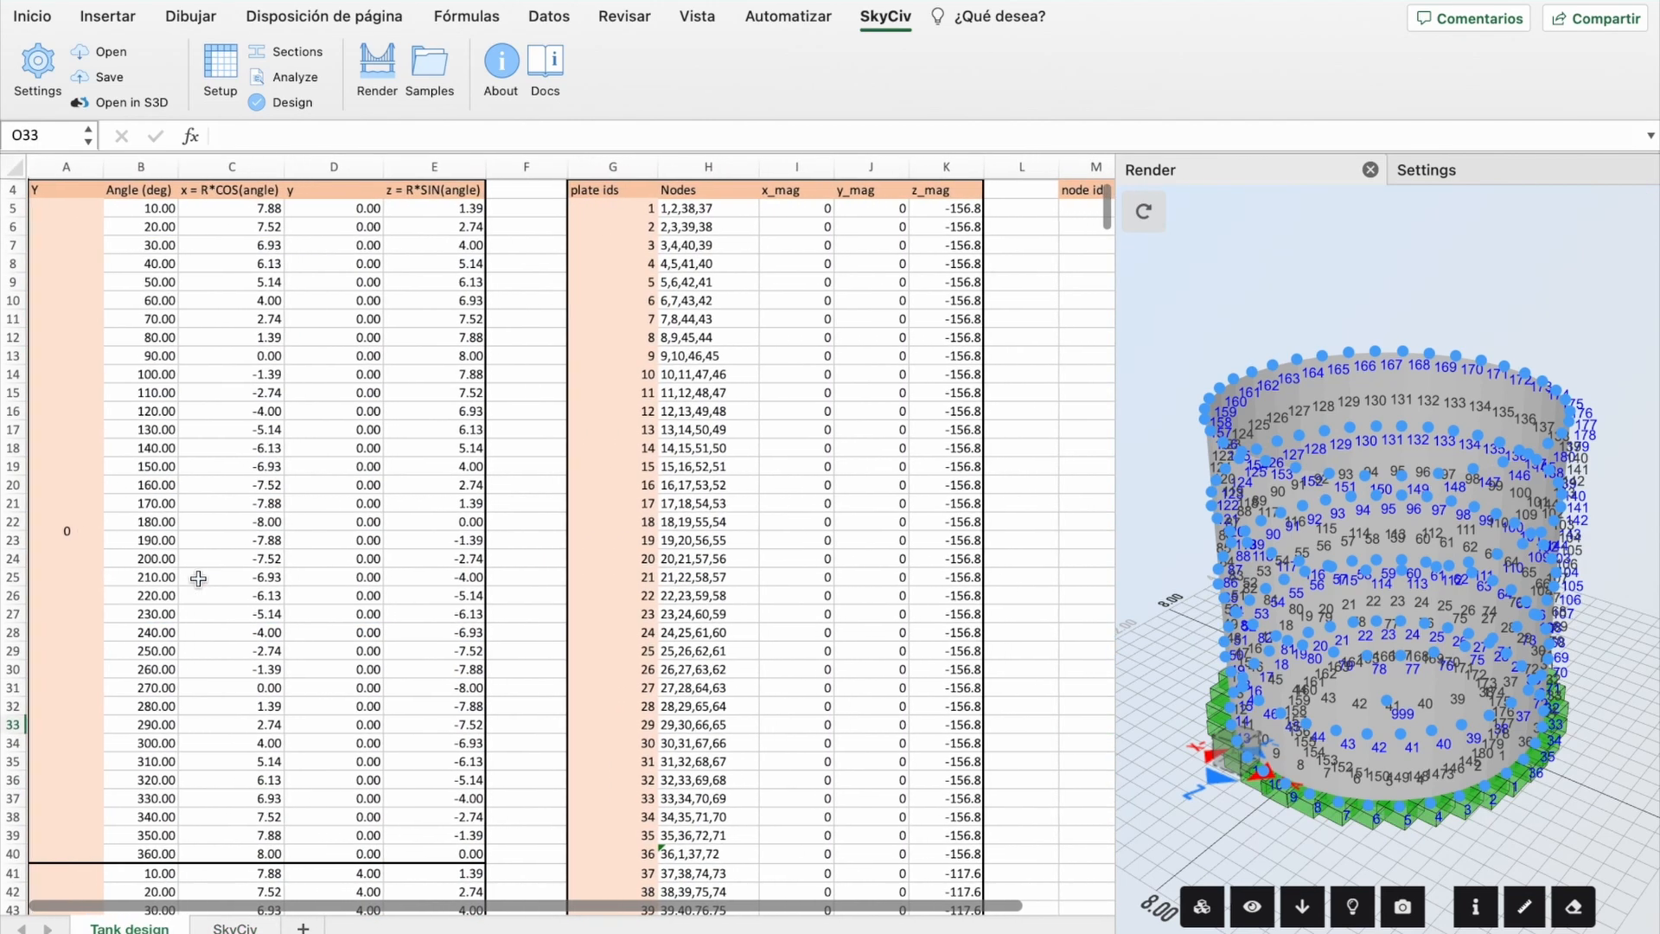
{"action": "scroll", "coordinate": [252, 582], "scroll_direction": "up", "scroll_amount": 2}
{"action": "left_click", "coordinate": [141, 184]}
{"action": "left_click", "coordinate": [137, 209]}
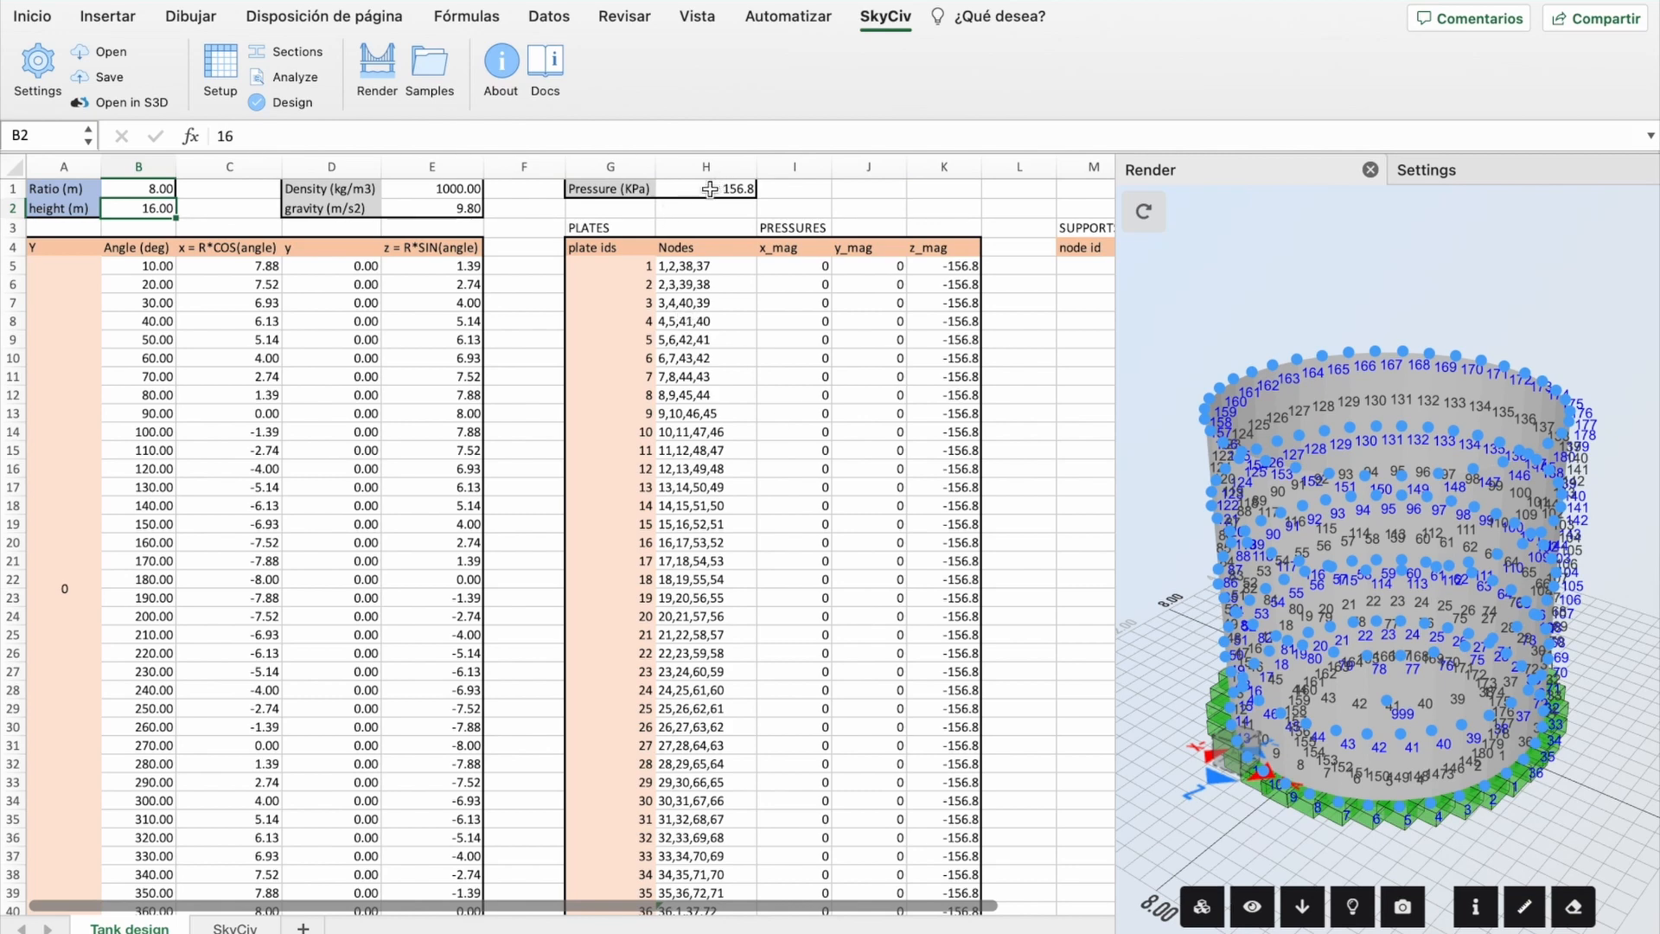
{"action": "left_click", "coordinate": [208, 222]}
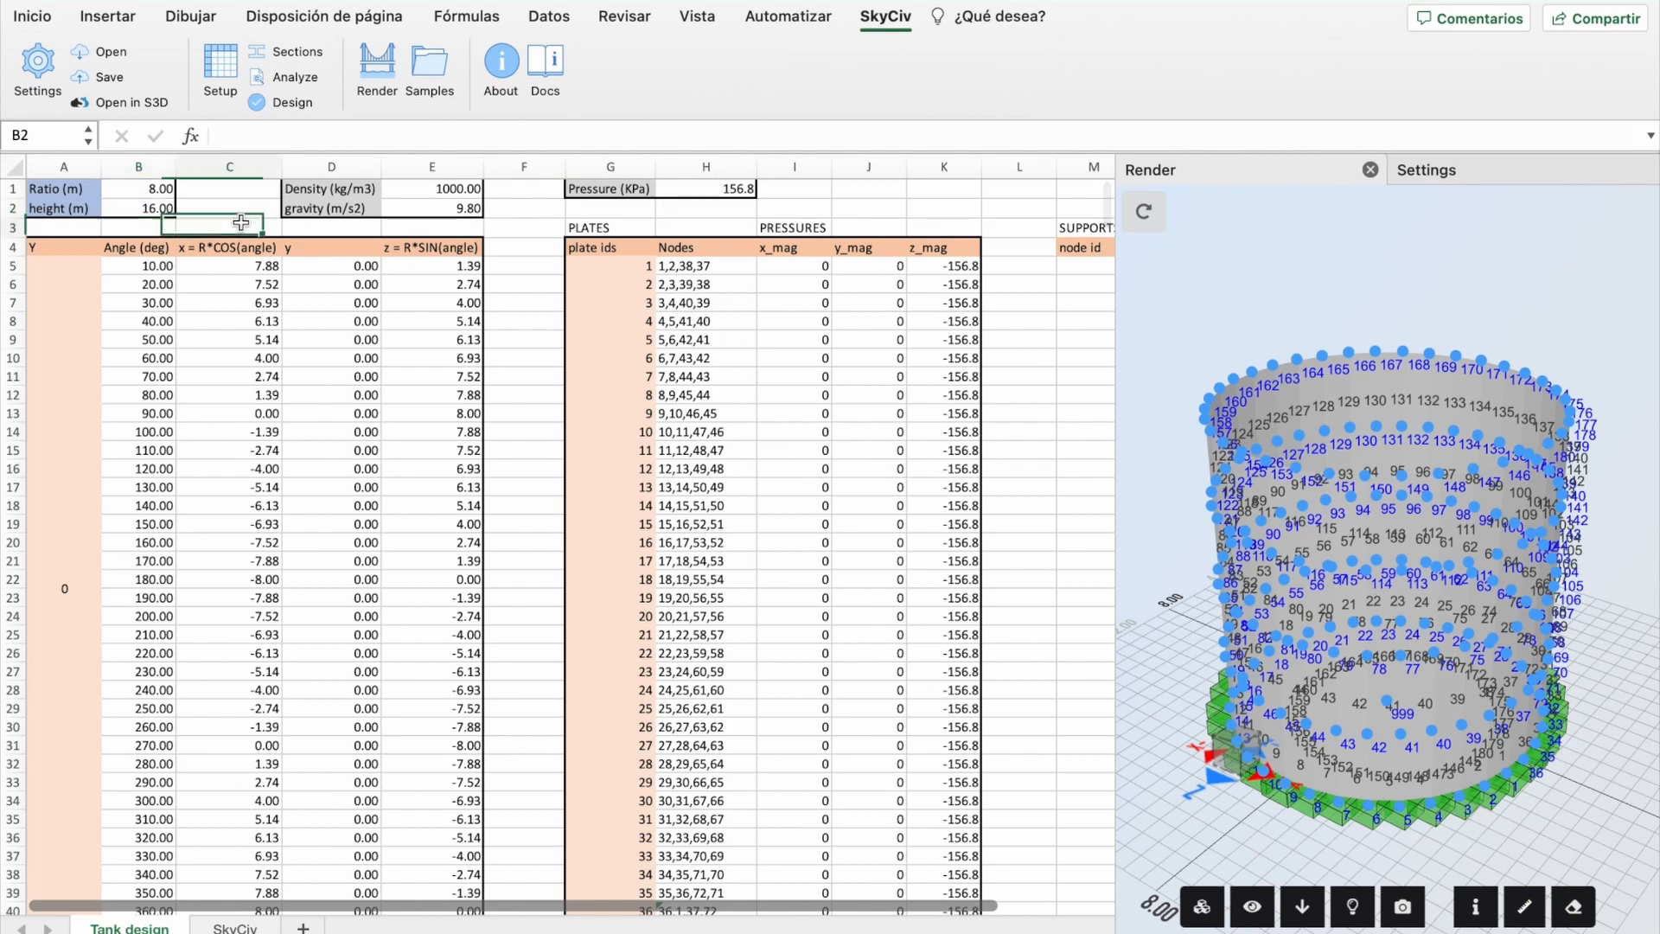
{"action": "left_click", "coordinate": [536, 372]}
{"action": "left_click", "coordinate": [527, 464]}
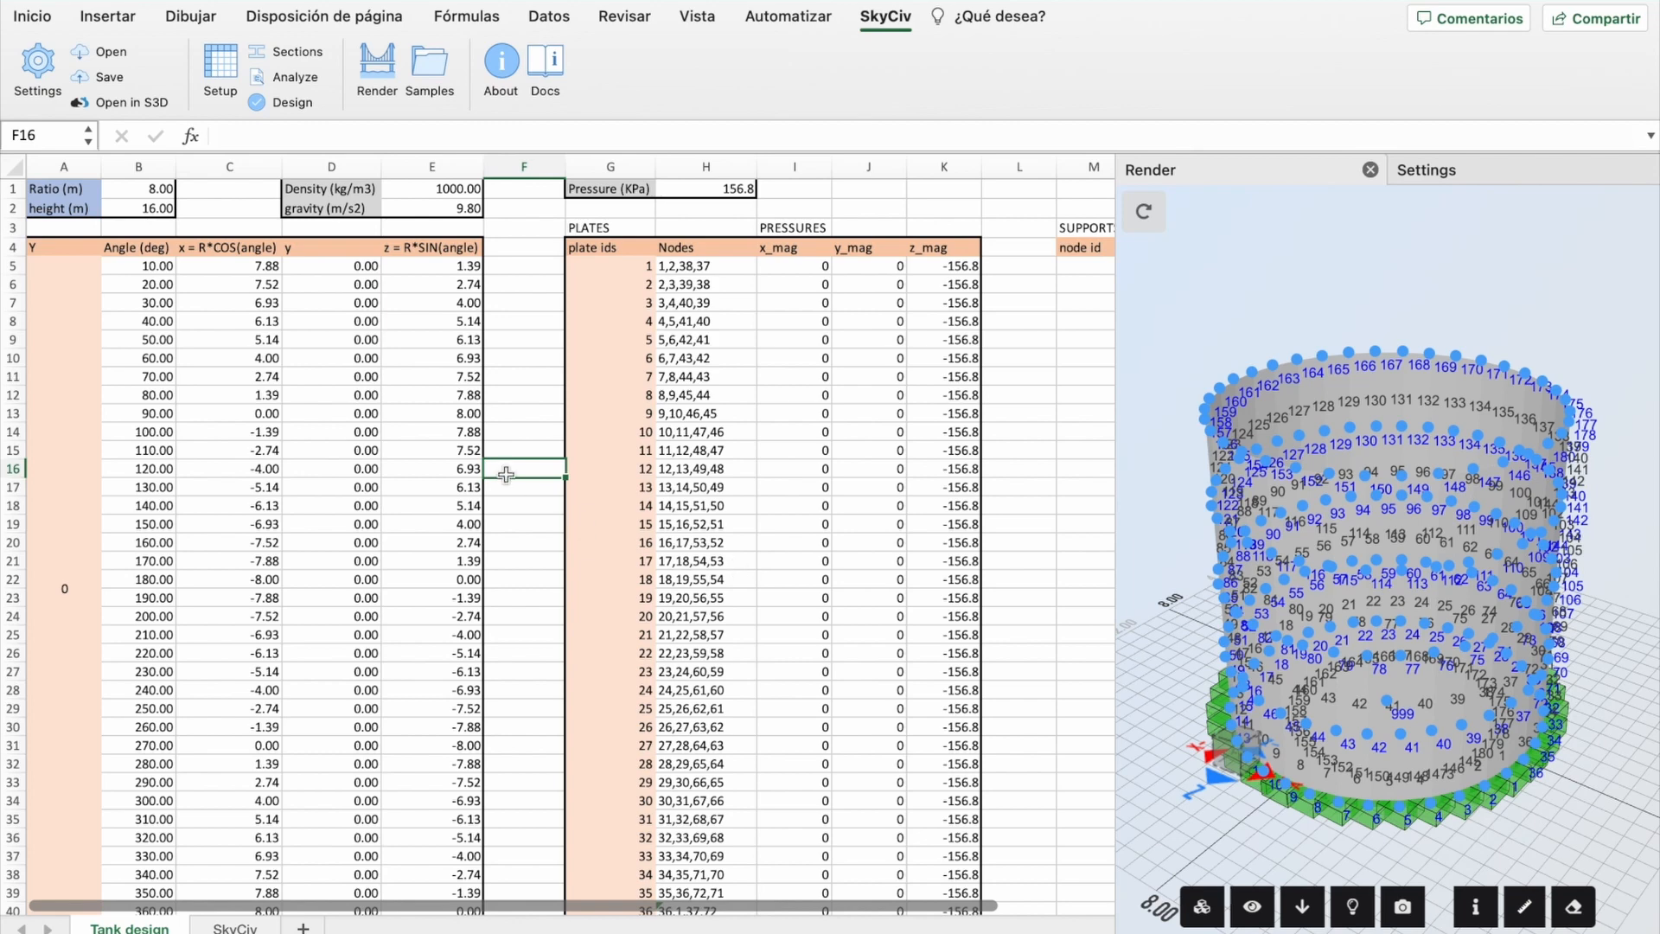
Step: Change the ratio in B1 to 5 and the height in B2 to 25
{"action": "left_click", "coordinate": [144, 192]}
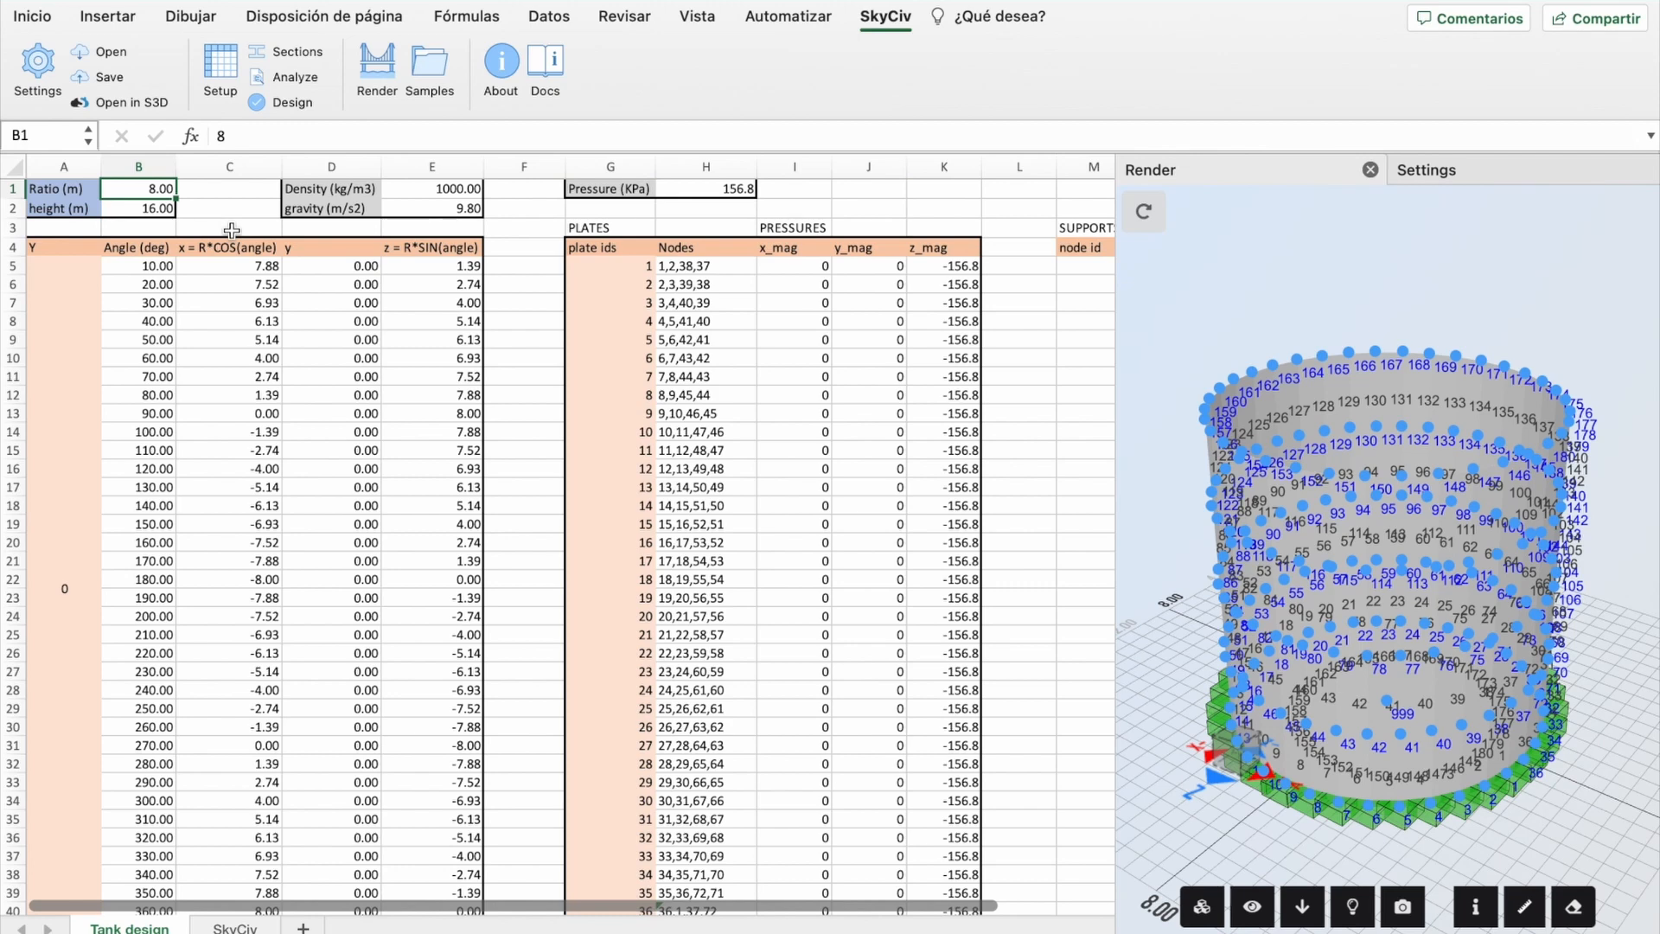
{"action": "type", "text": "5"}
{"action": "left_click", "coordinate": [143, 208]}
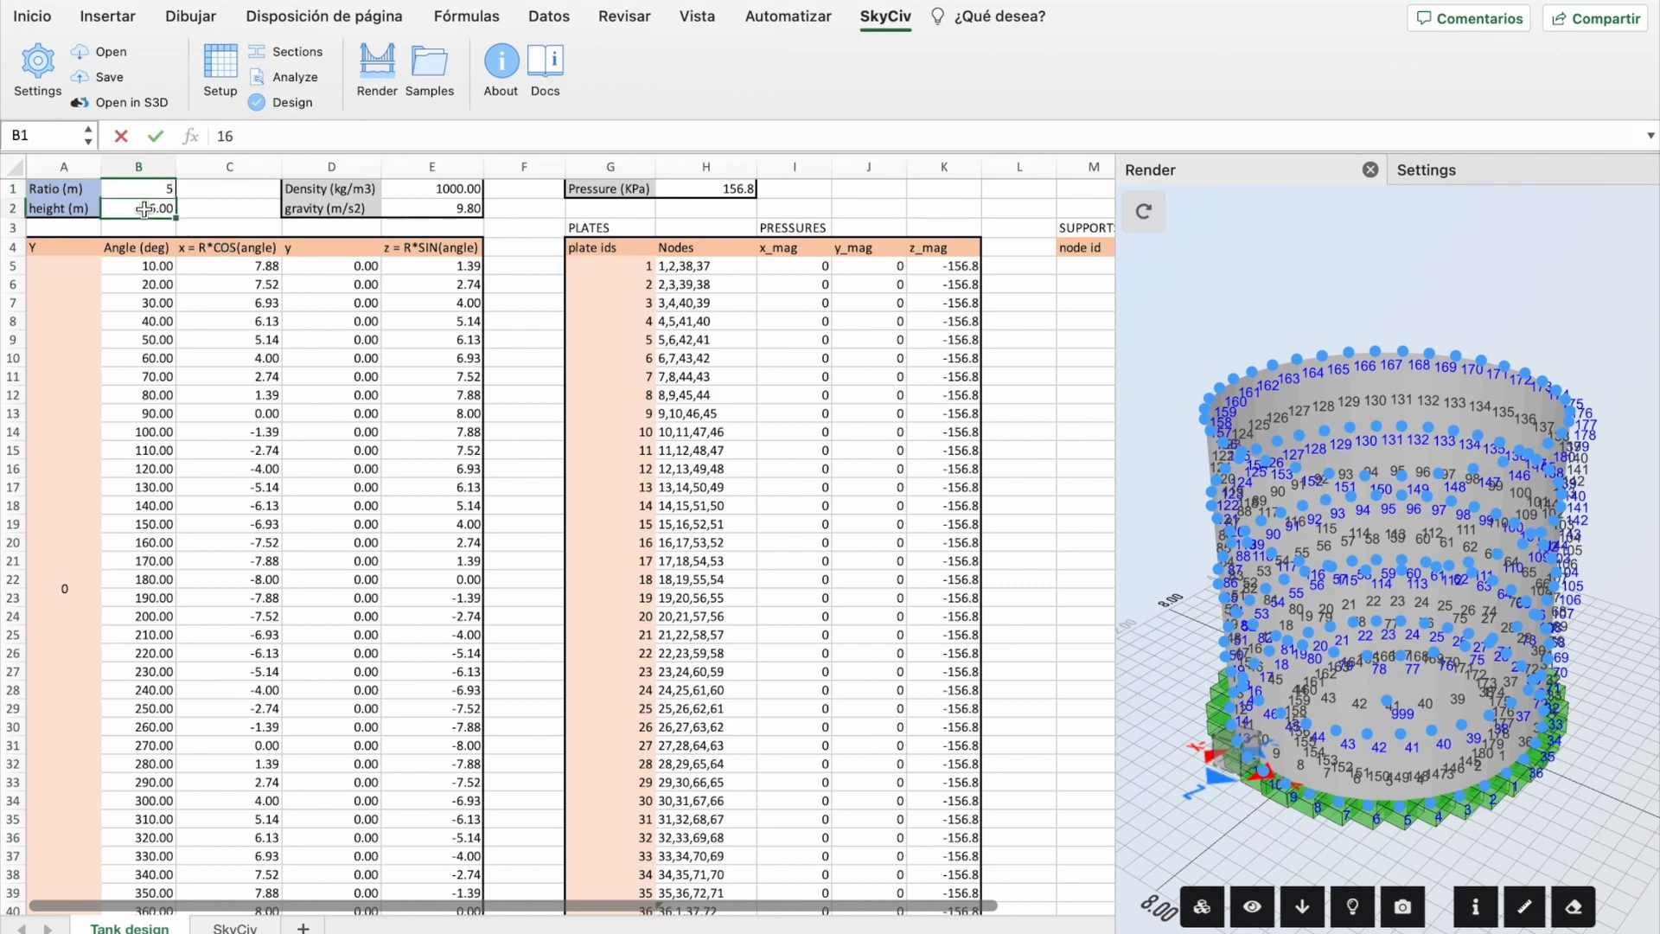
{"action": "type", "text": "25"}
{"action": "key", "text": "Tab"}
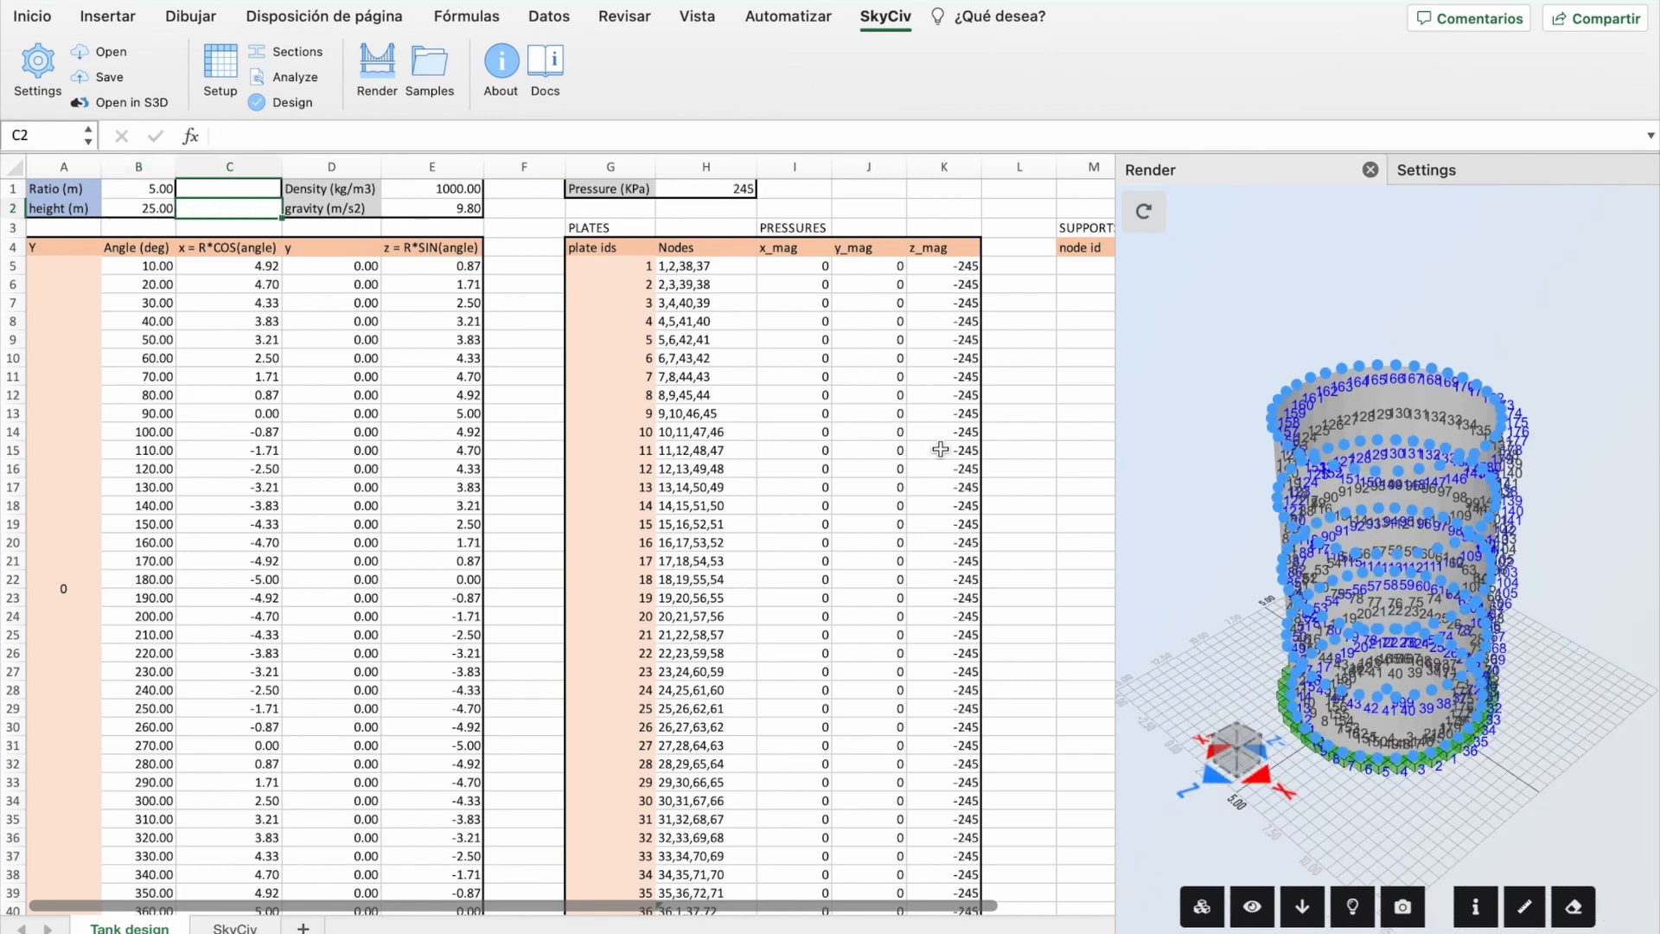
{"action": "left_click", "coordinate": [1005, 477]}
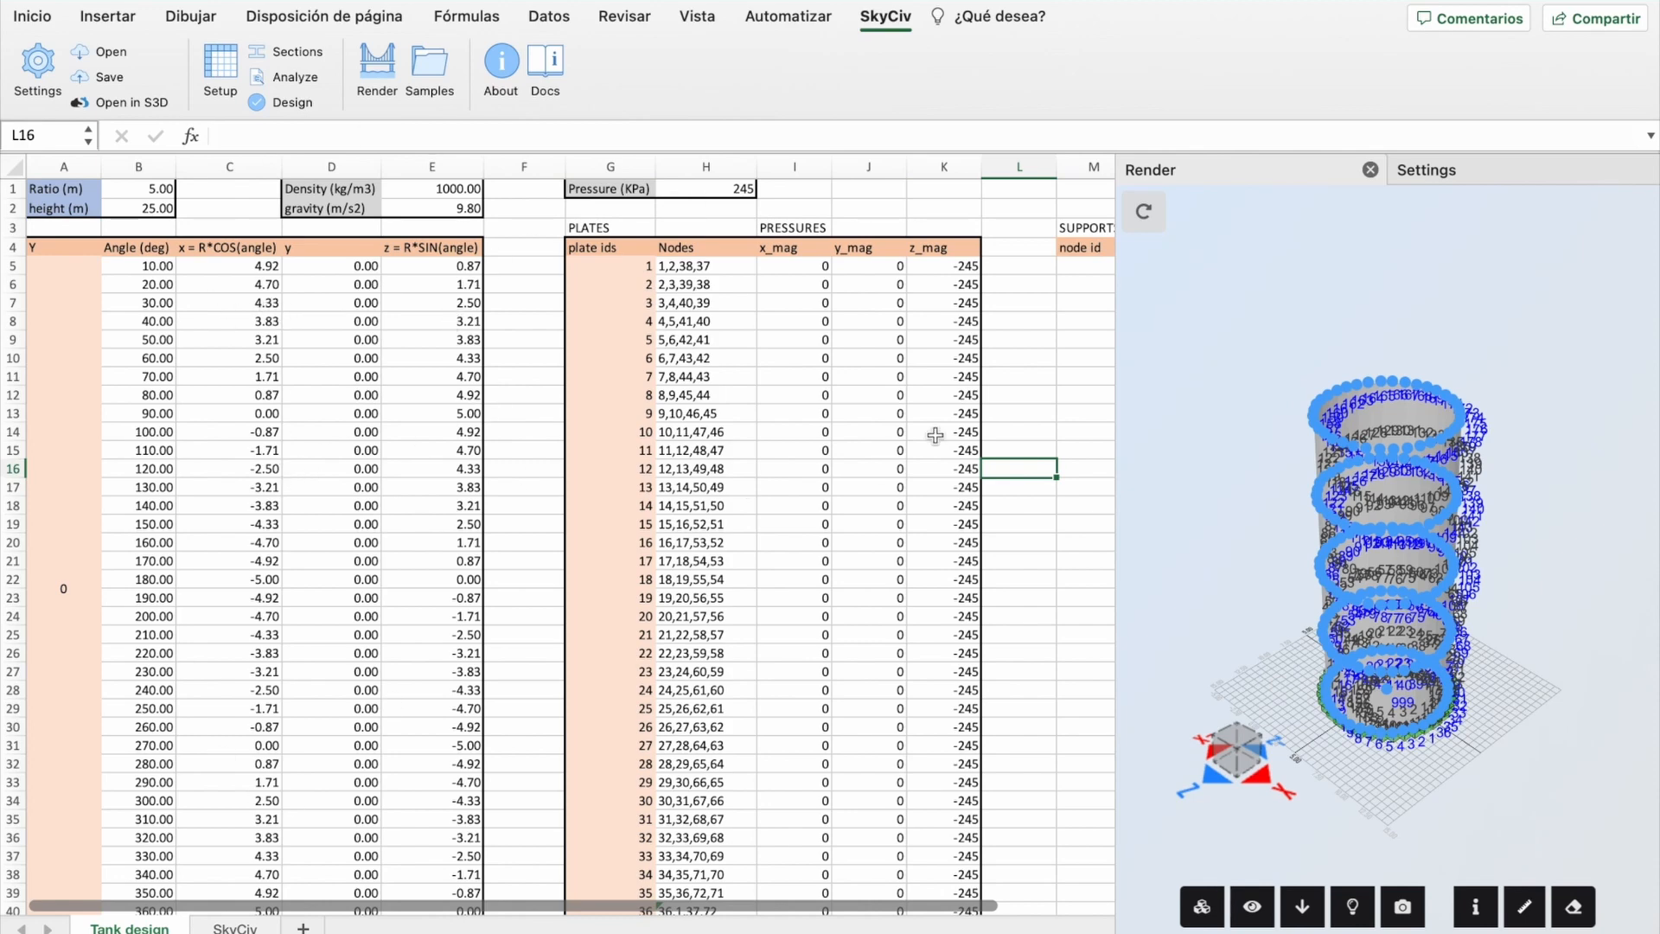
Step: Scroll across the SkyCiv sheet's Nodes, Supports and Pressures tables to check the -245 z magnitudes
{"action": "left_click", "coordinate": [234, 929]}
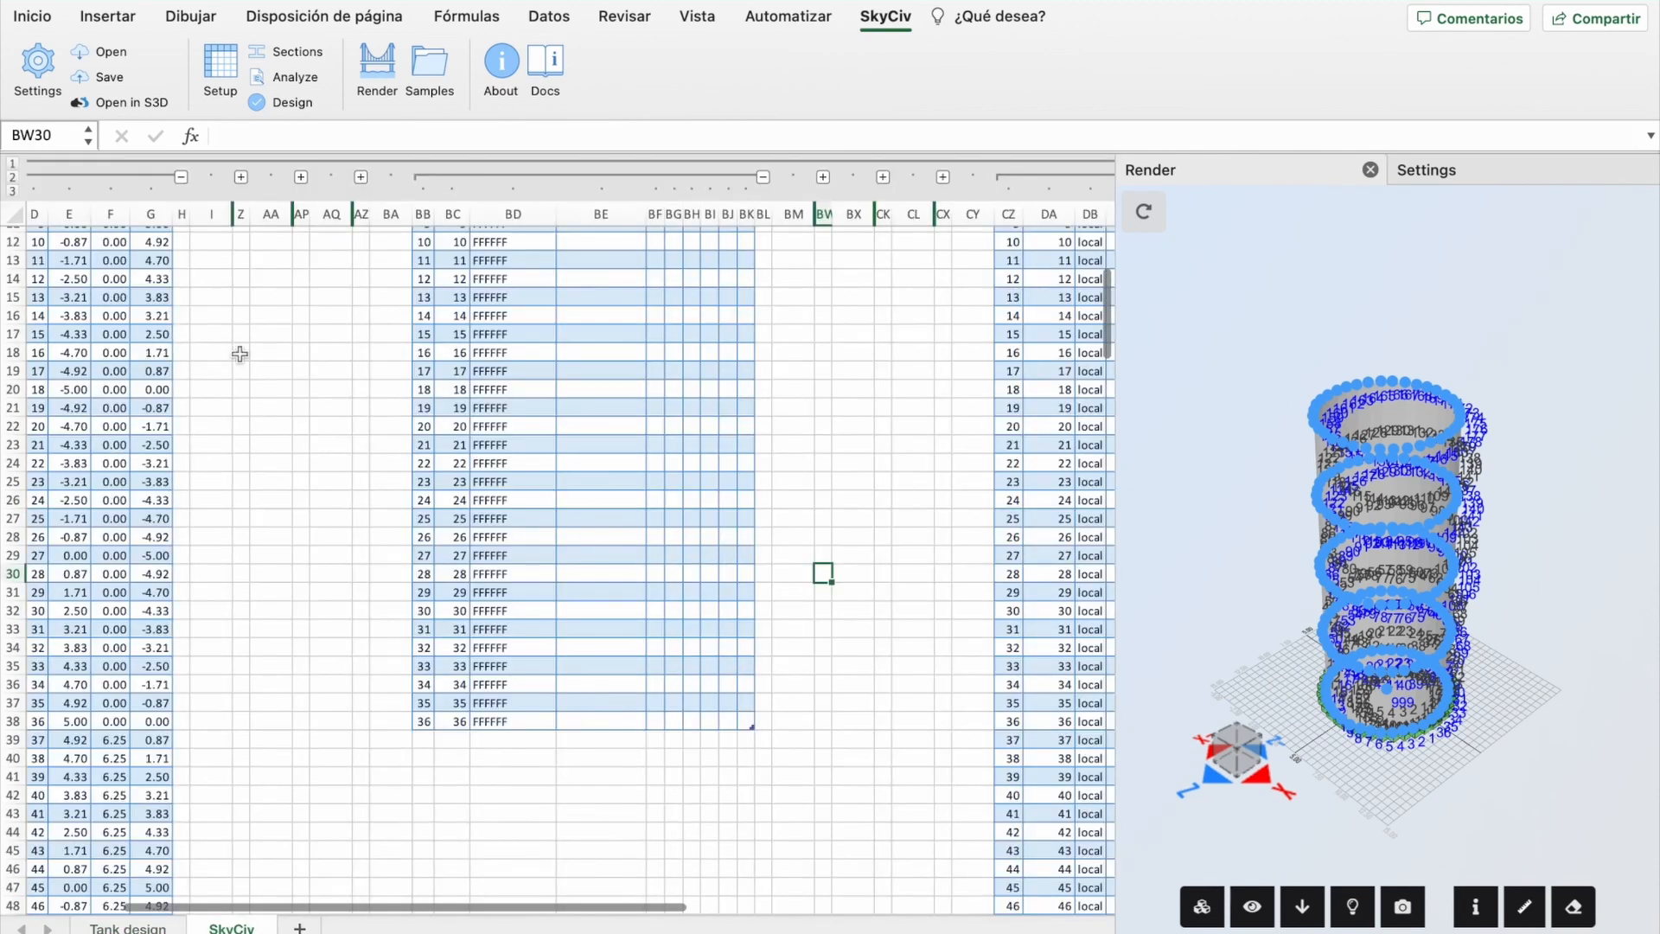
{"action": "scroll", "coordinate": [213, 389], "scroll_direction": "up", "scroll_amount": 4}
{"action": "scroll", "coordinate": [213, 389], "scroll_direction": "left", "scroll_amount": 3}
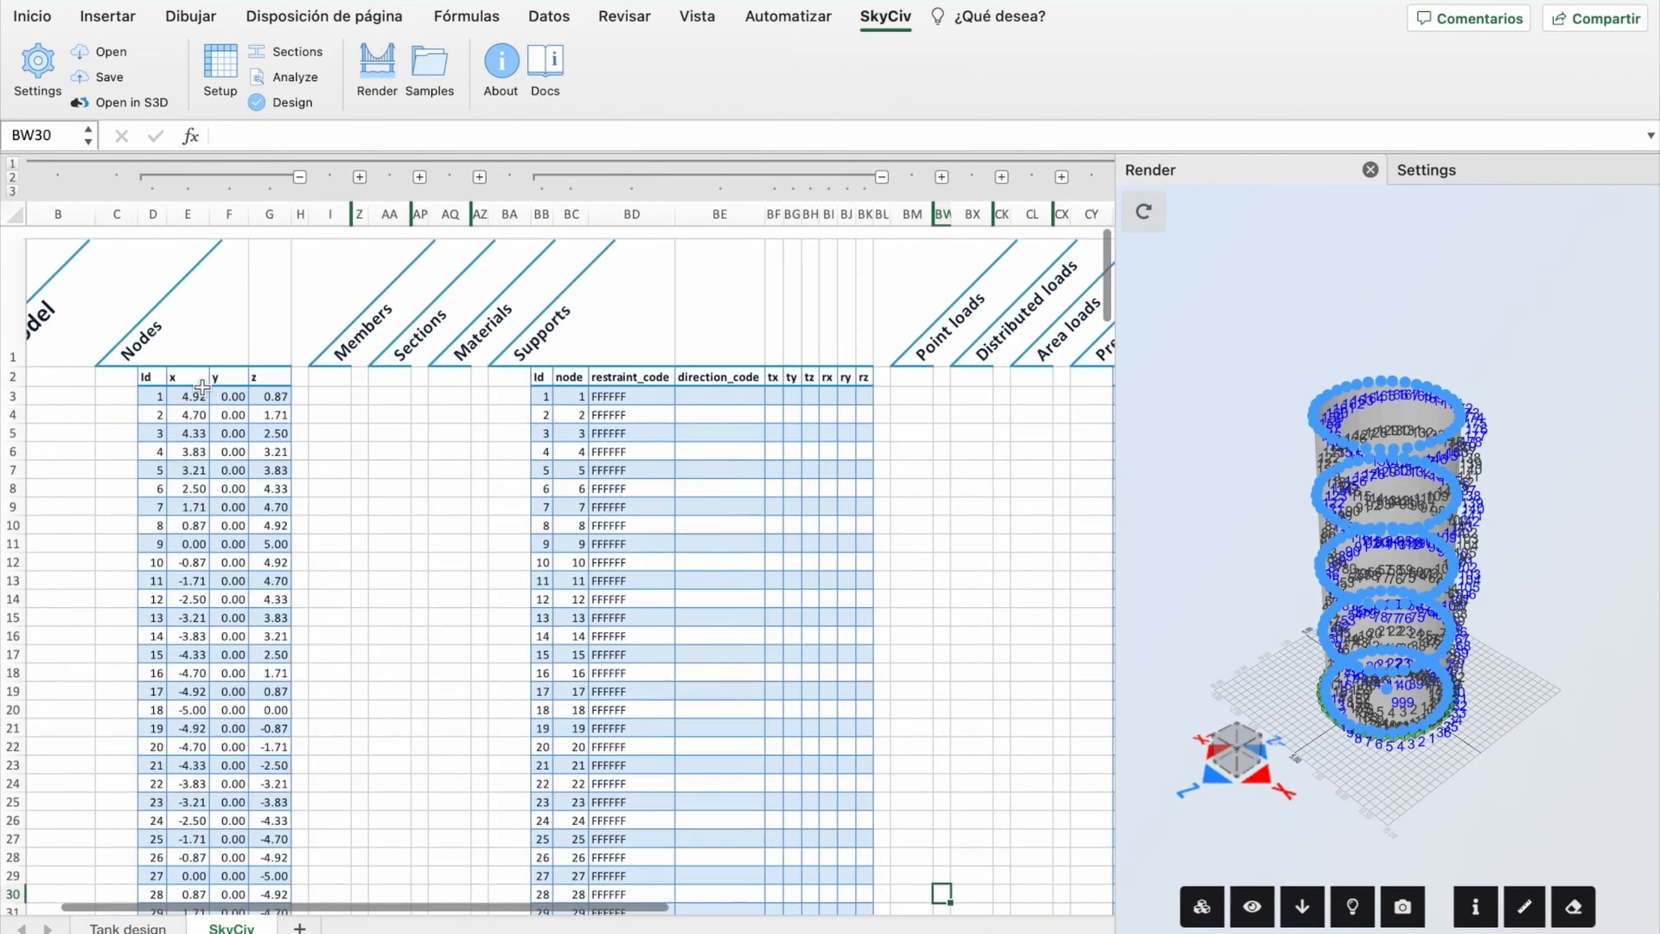
{"action": "scroll", "coordinate": [285, 506], "scroll_direction": "right", "scroll_amount": 10}
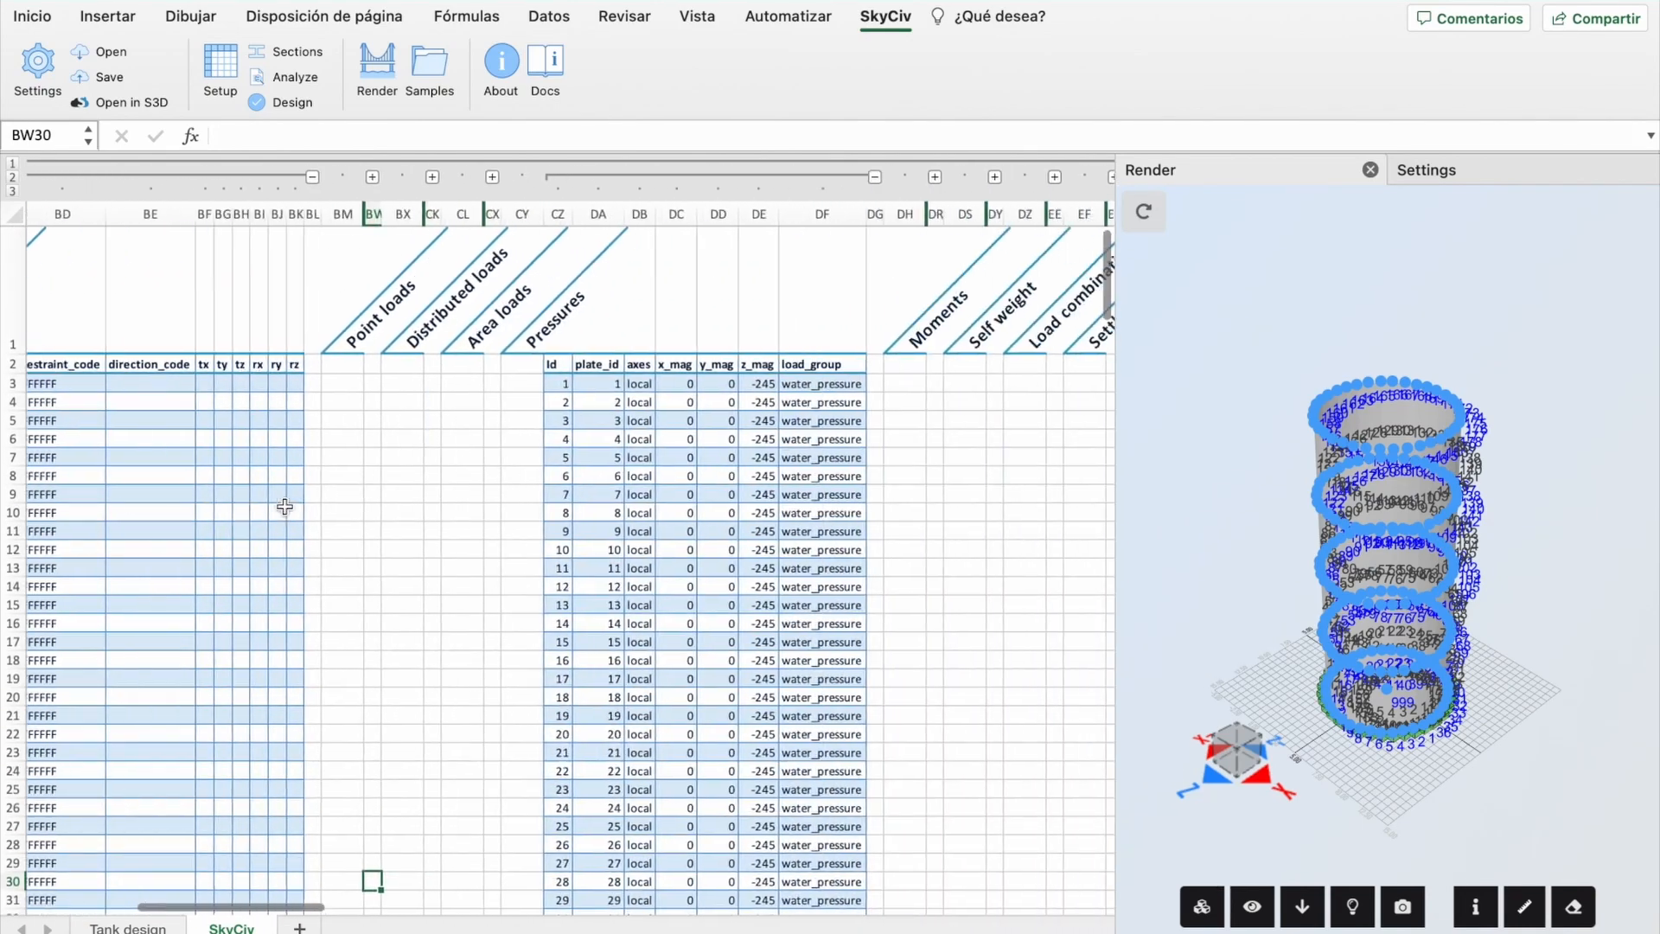
{"action": "scroll", "coordinate": [365, 590], "scroll_direction": "left", "scroll_amount": 4}
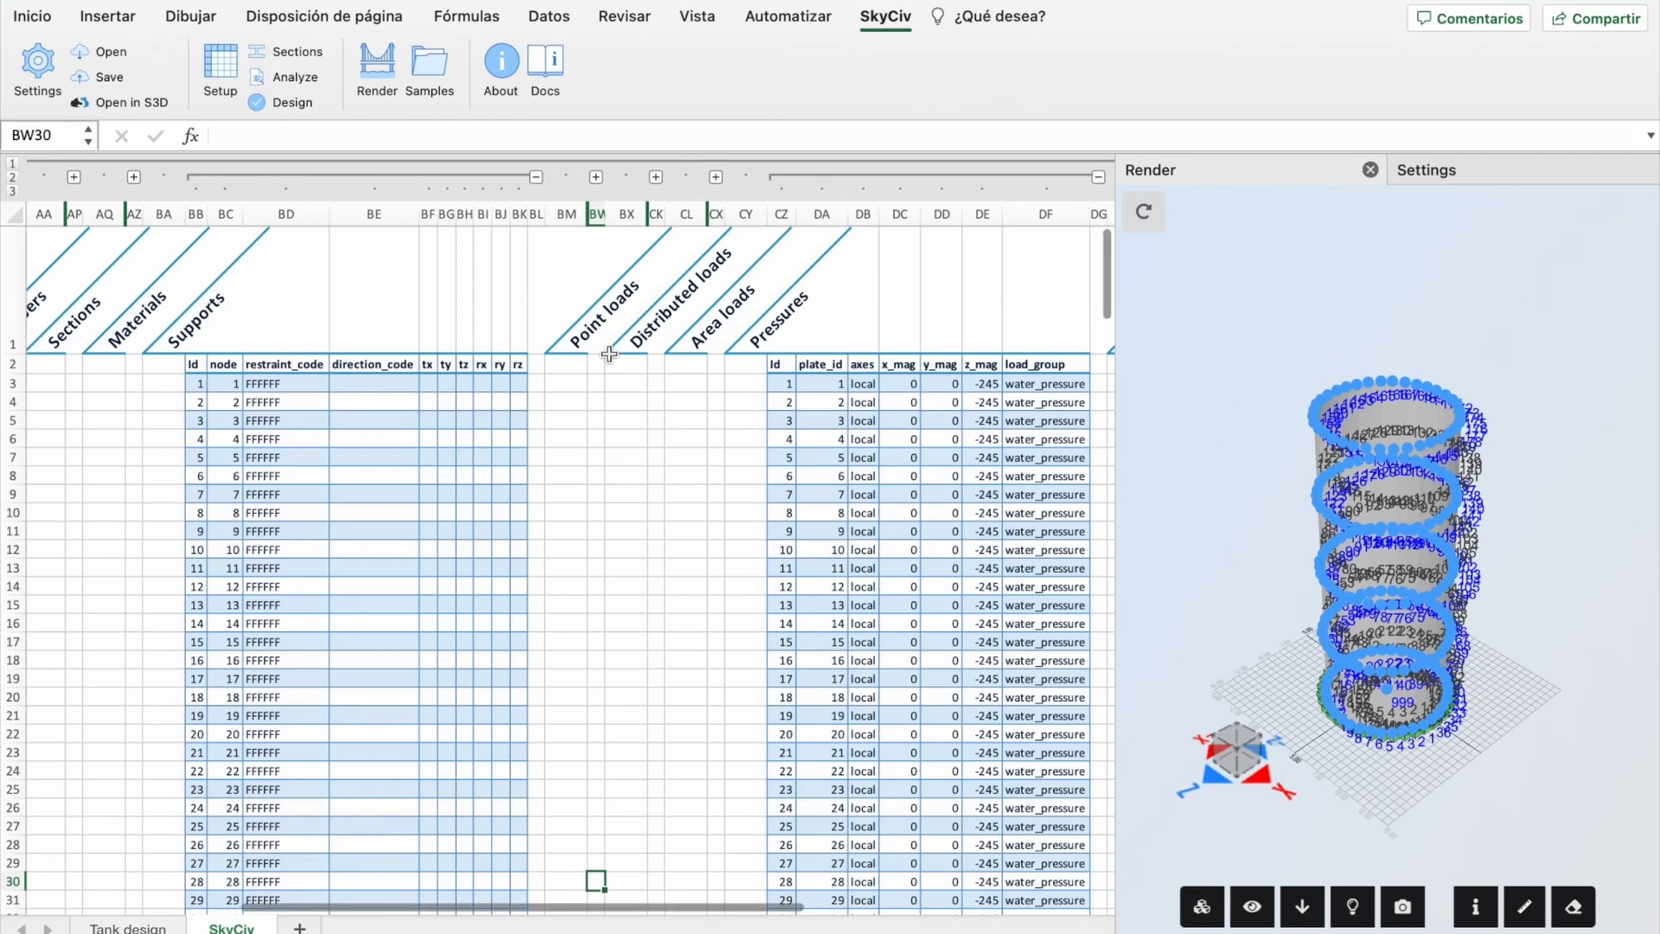
Step: Load the resized tank into S3D, orbit to a low side view, and set Scale to 0.4
{"action": "left_click", "coordinate": [87, 102]}
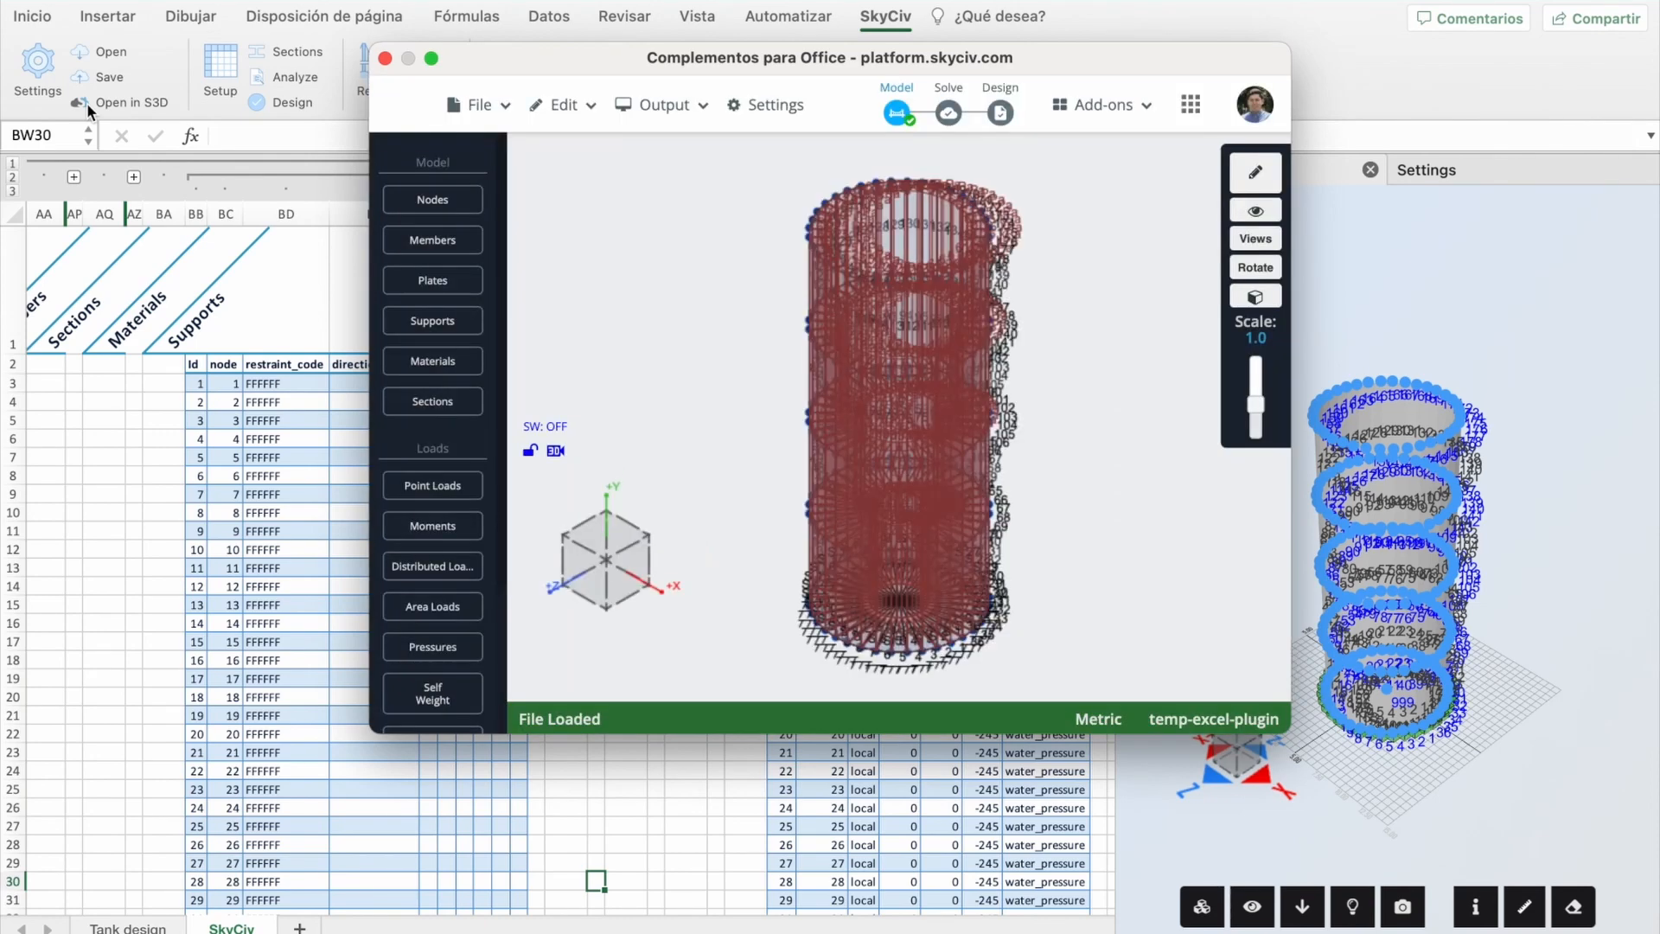
{"action": "left_click_drag", "start_coordinate": [1079, 439], "coordinate": [1046, 415]}
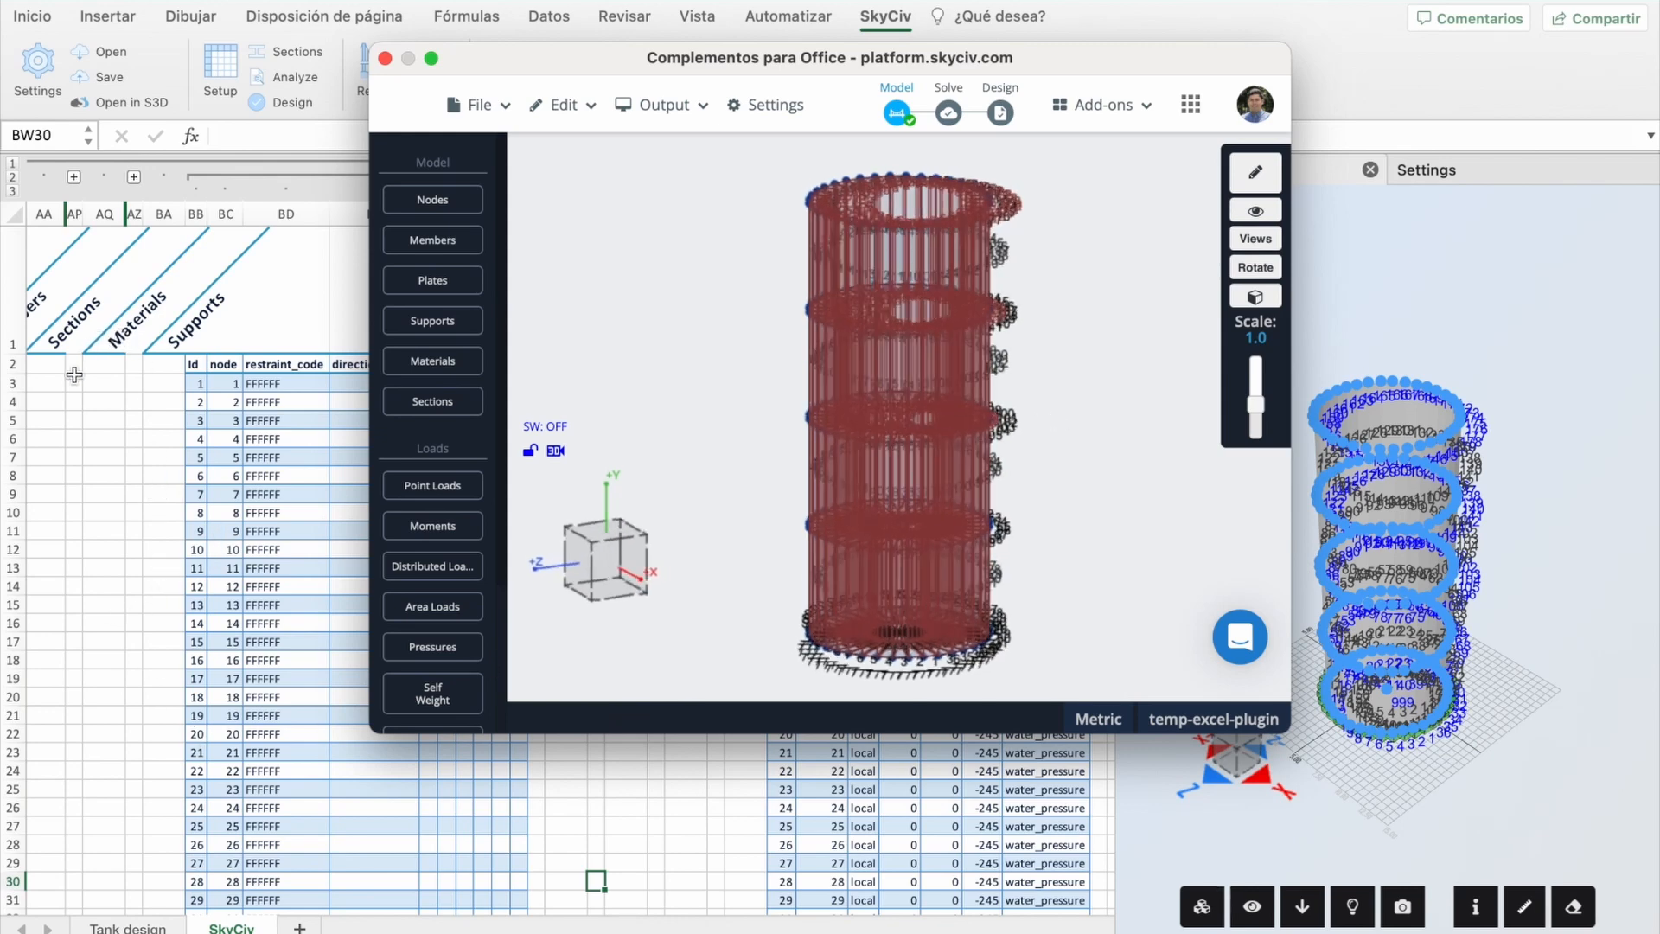
{"action": "left_click_drag", "start_coordinate": [1258, 413], "coordinate": [1262, 428]}
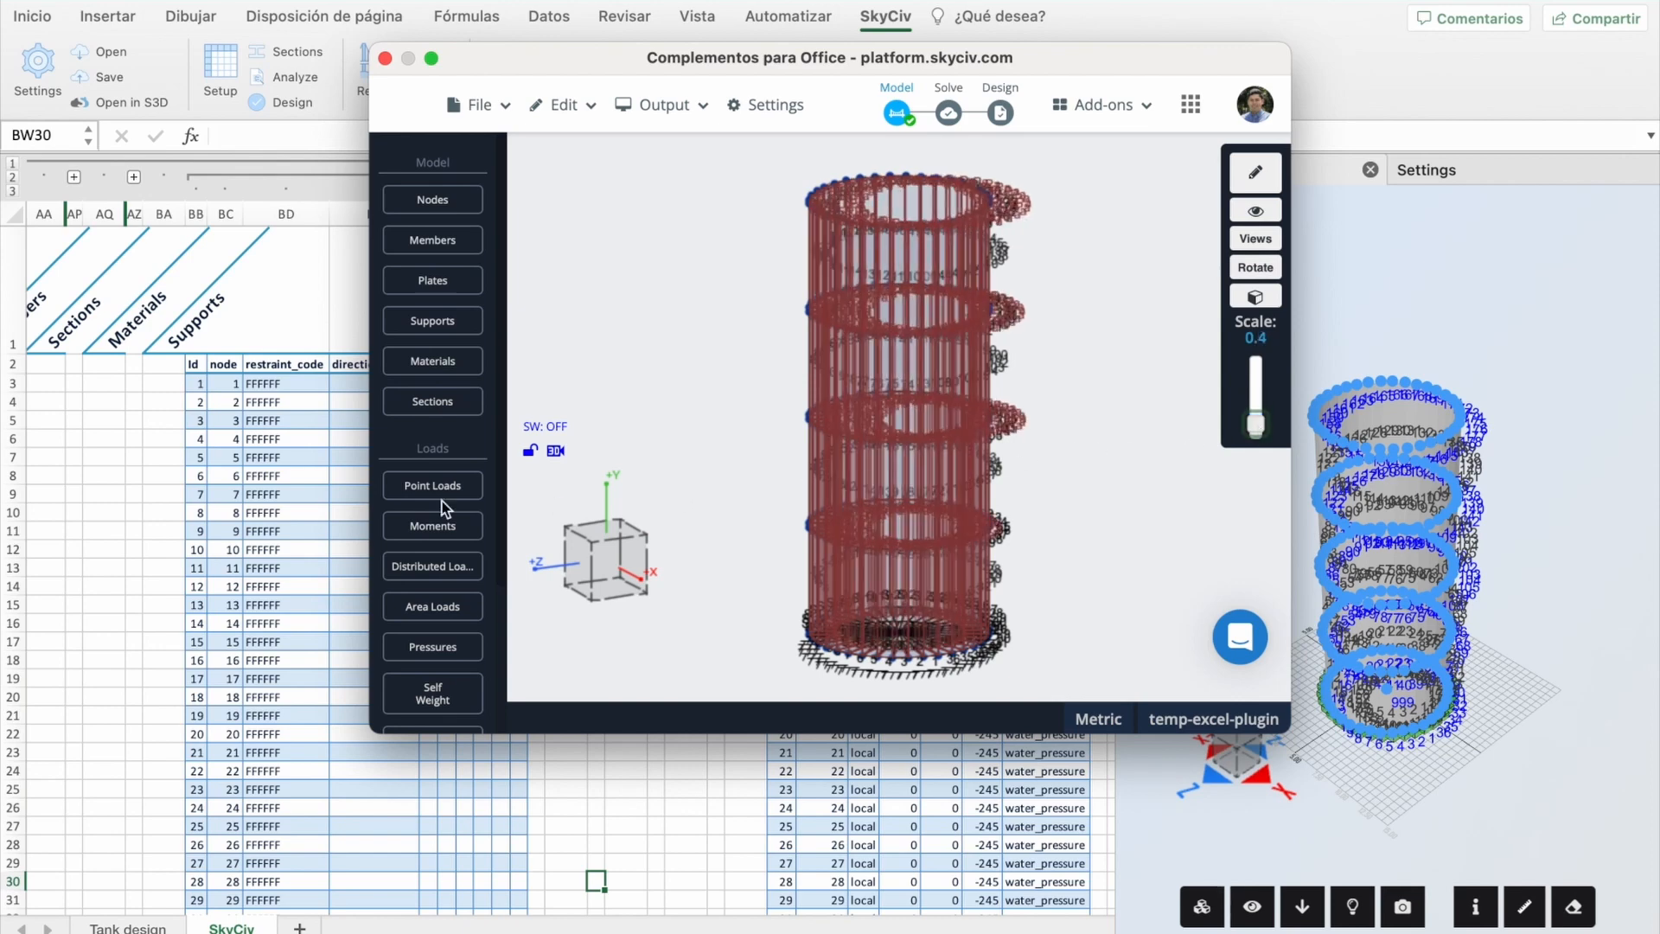
{"action": "left_click", "coordinate": [80, 499]}
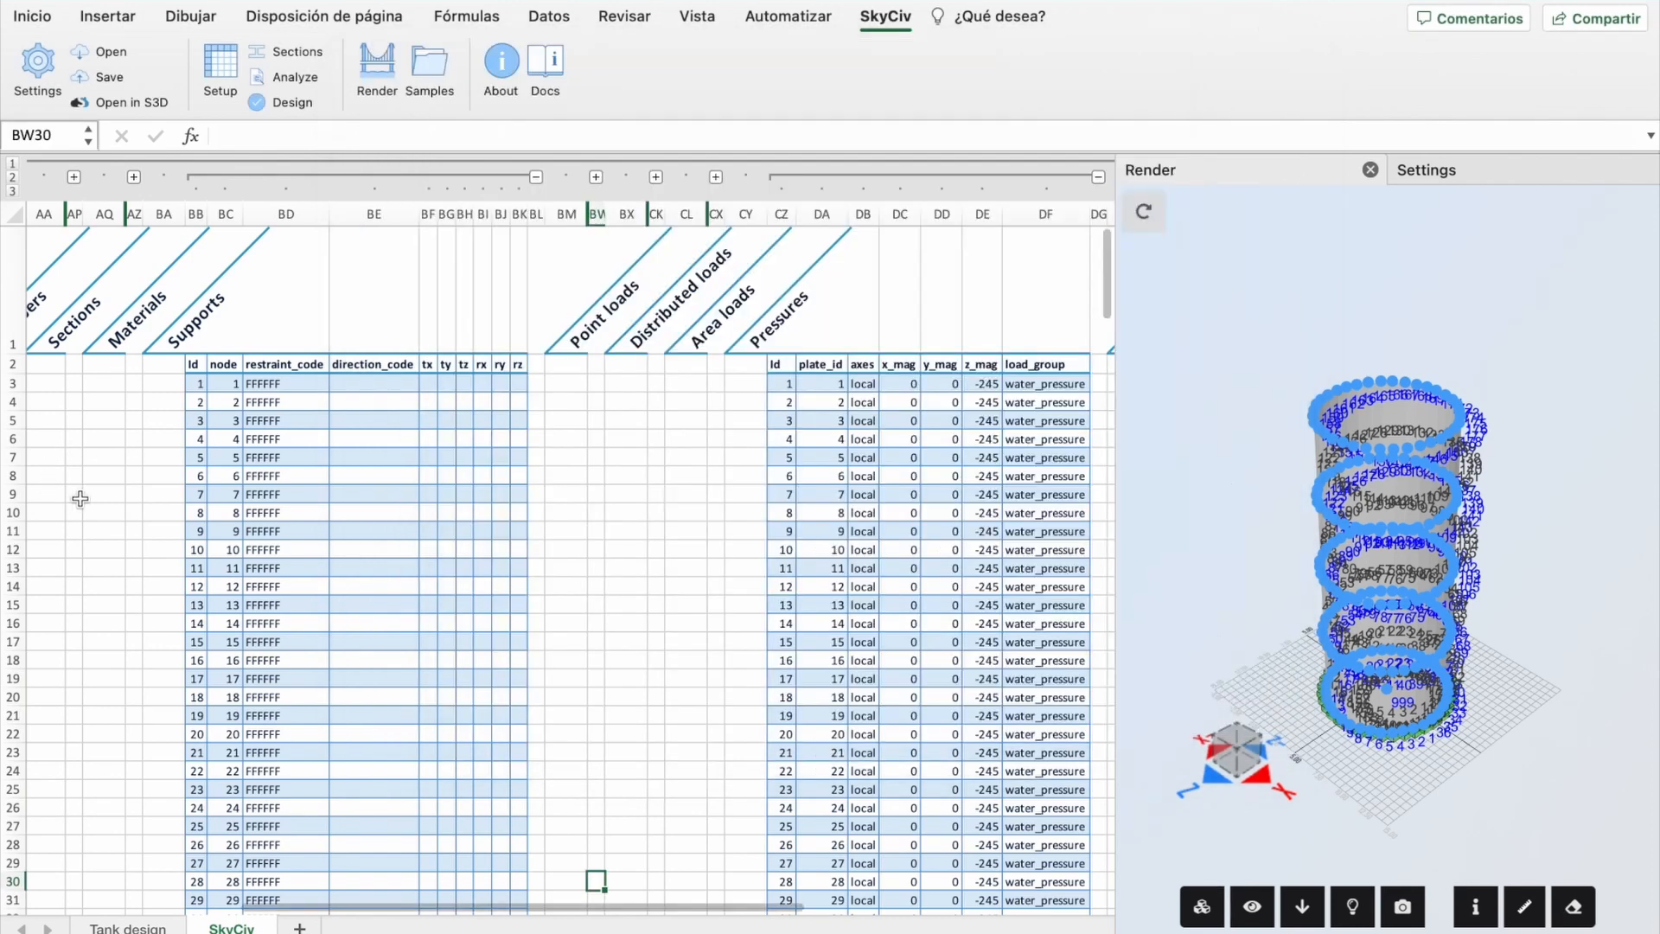
Step: On the Tank design sheet, set radius B1 to 4 and height B2 to 7.3
{"action": "left_click", "coordinate": [128, 928]}
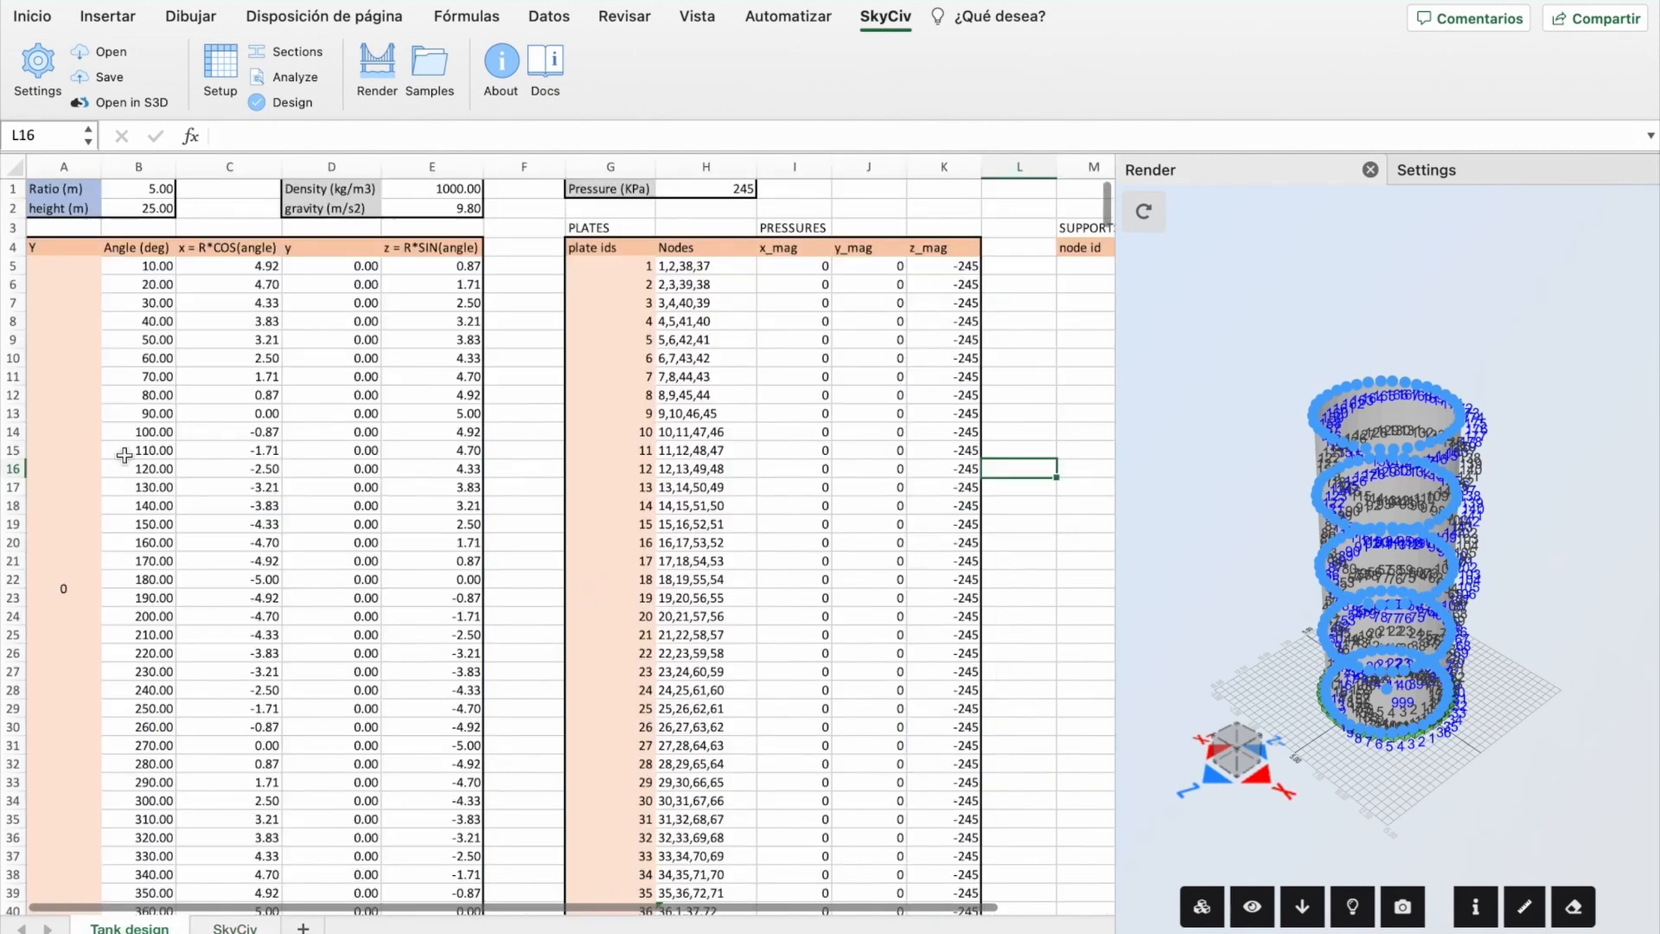
{"action": "left_click", "coordinate": [154, 189]}
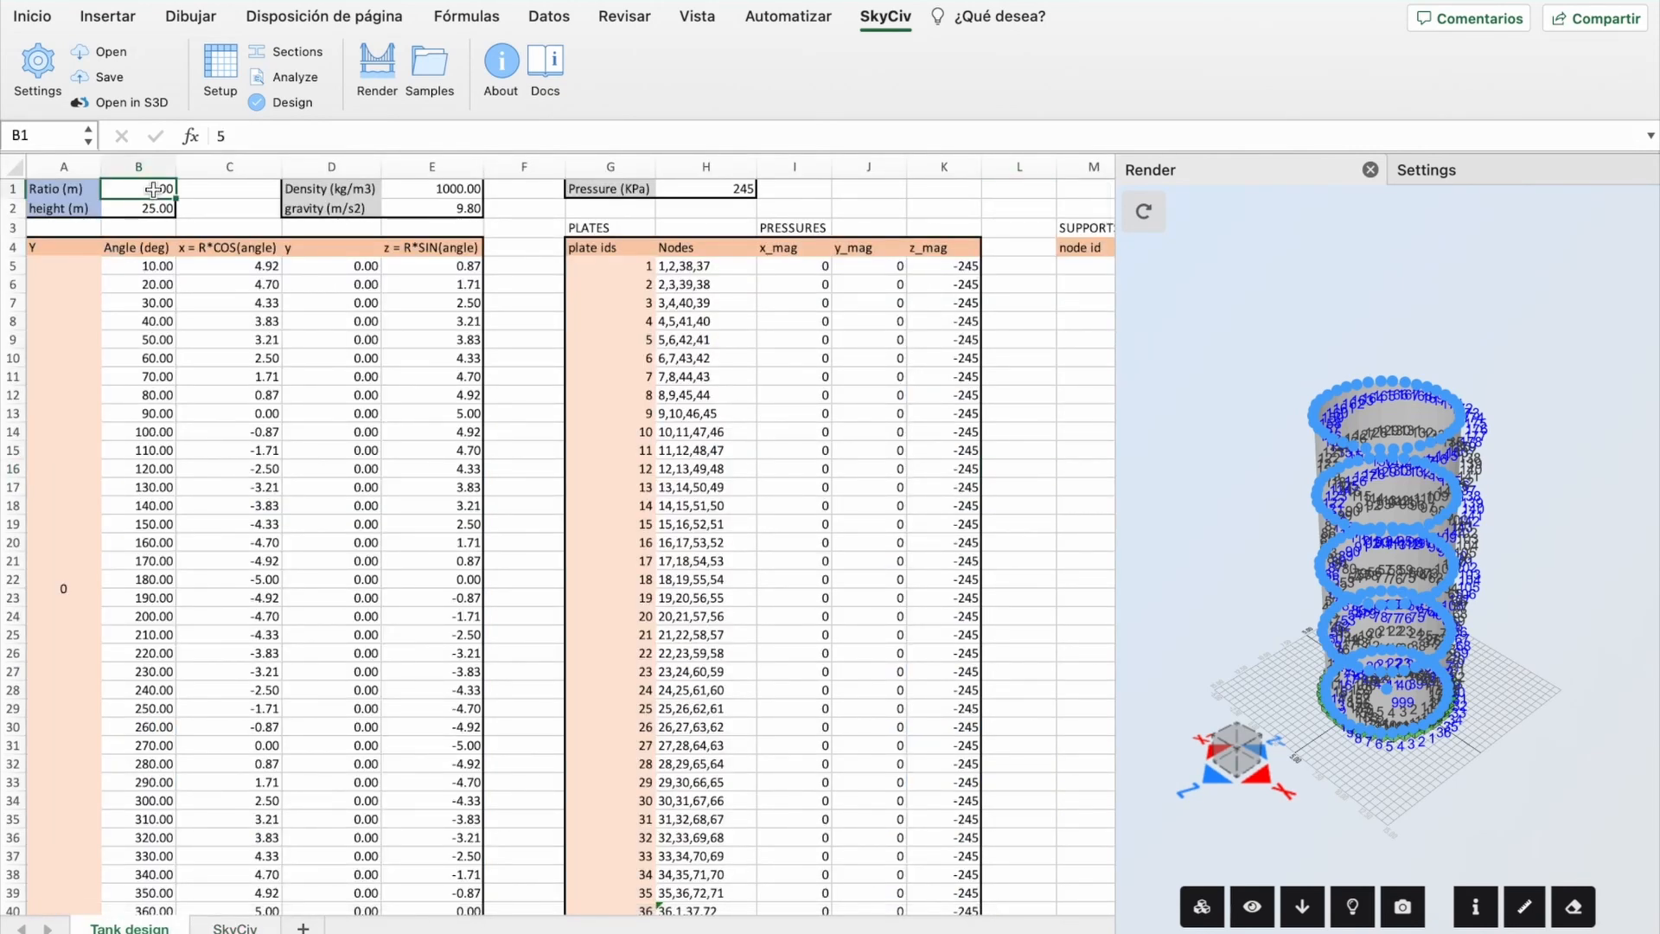
{"action": "type", "text": "4"}
{"action": "left_click", "coordinate": [151, 215]}
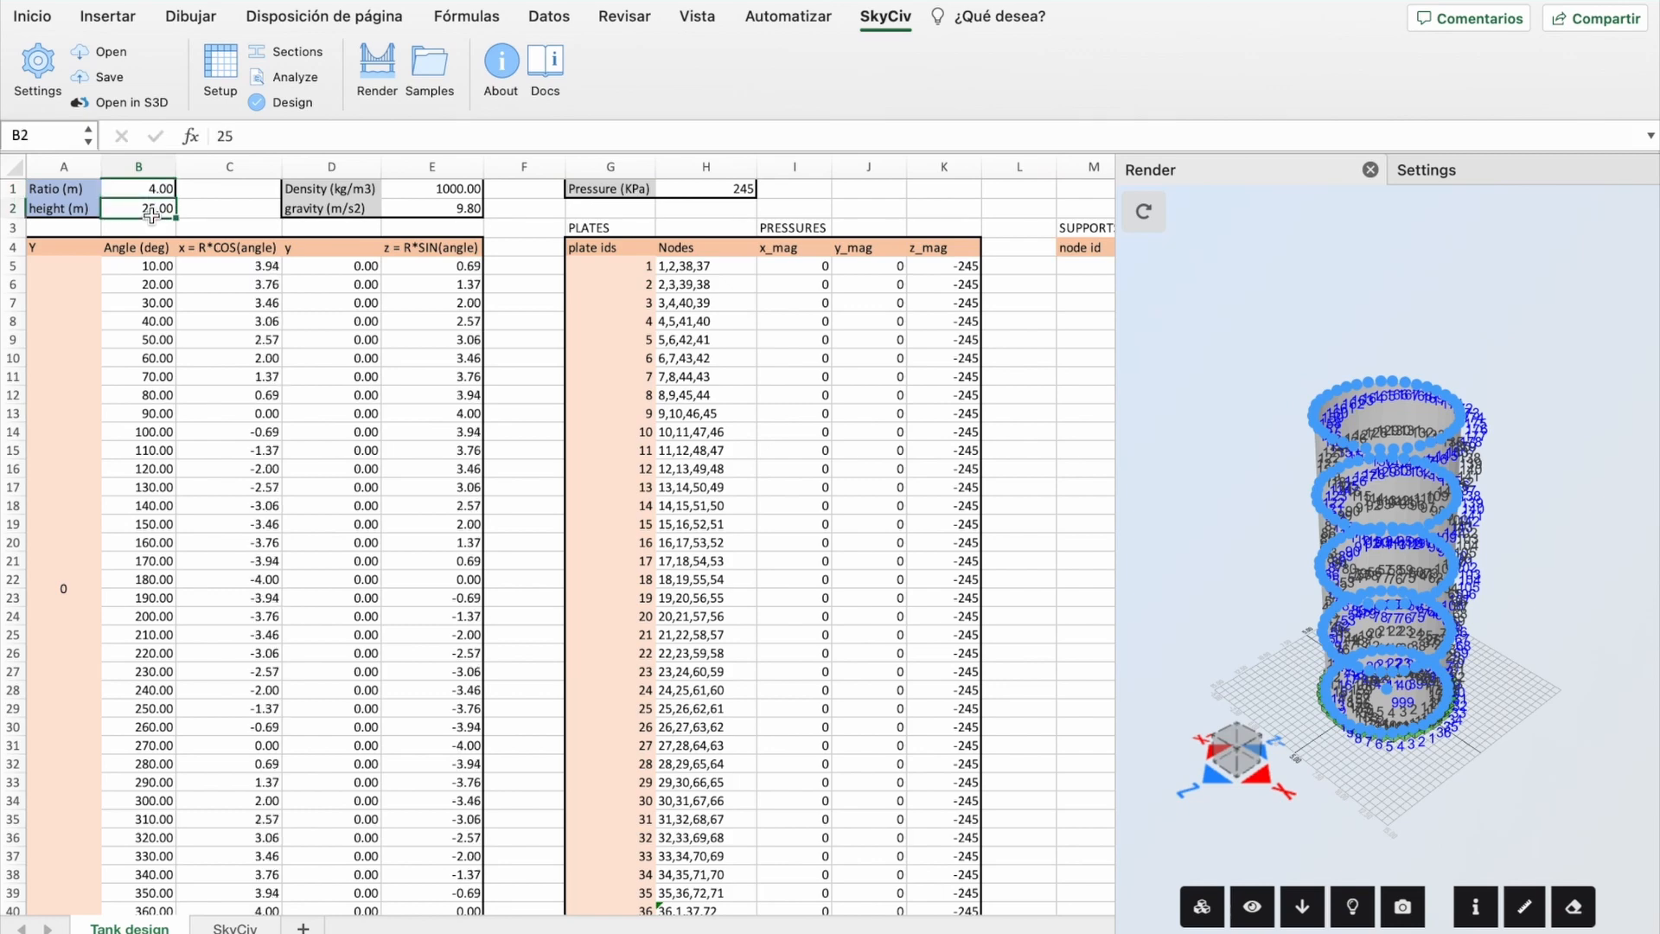
{"action": "type", "text": "7.3"}
{"action": "left_click", "coordinate": [403, 283]}
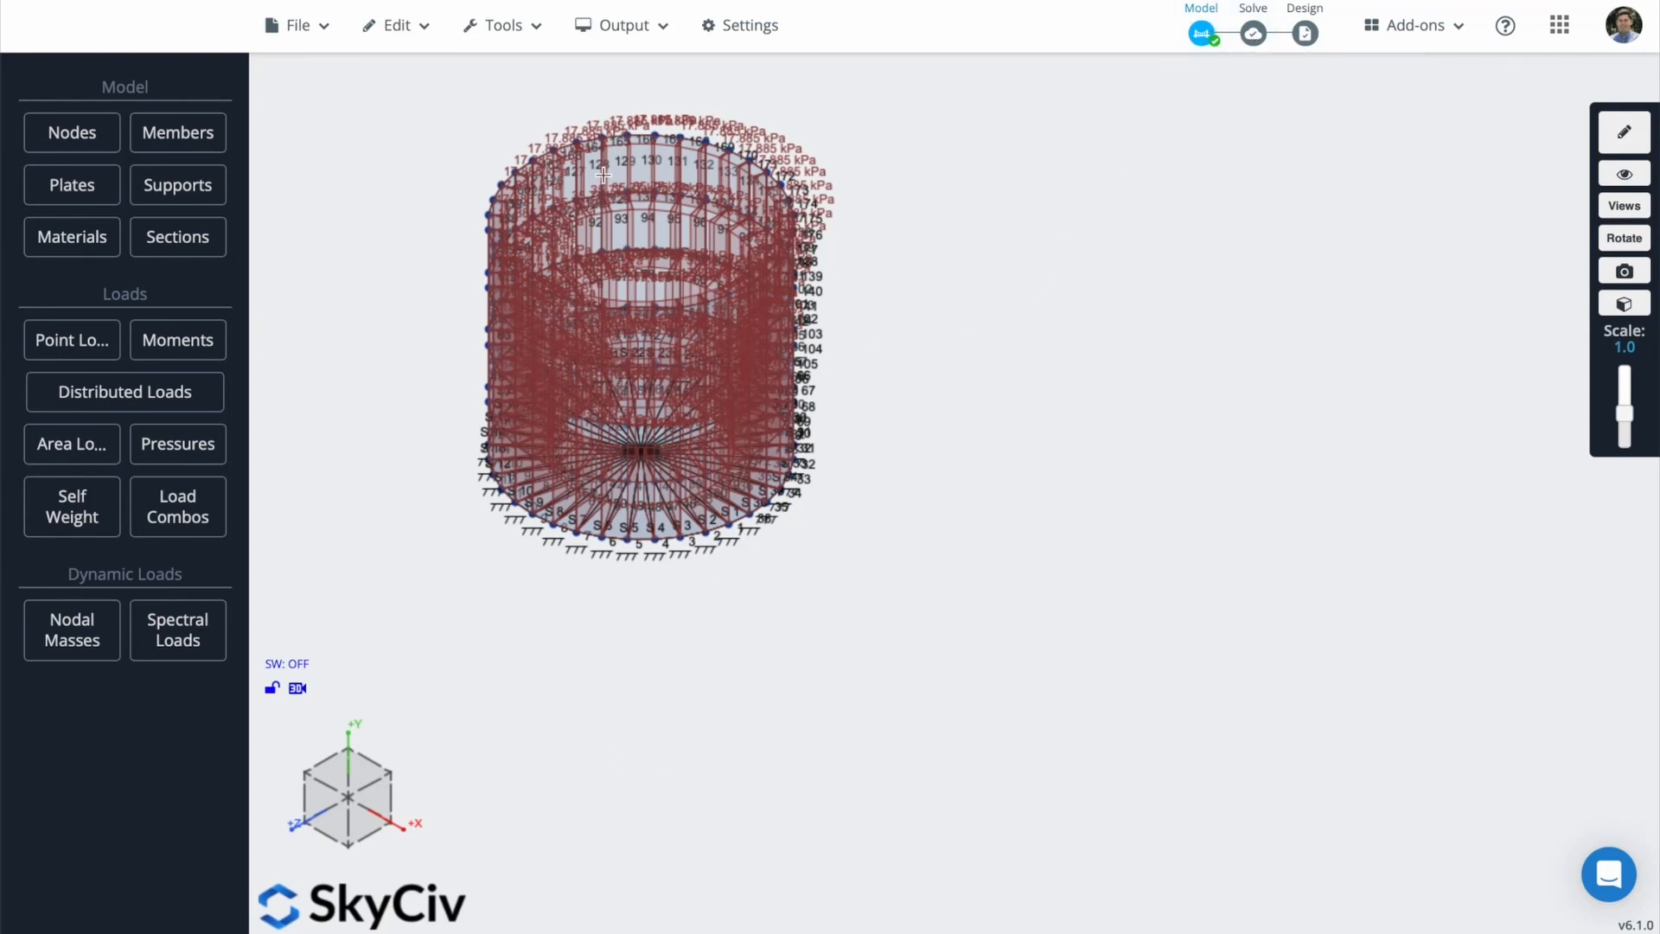
Step: Select the whole tank and auto-mesh all plates as quads at the 3 - Default size
{"action": "right_click", "coordinate": [931, 219]}
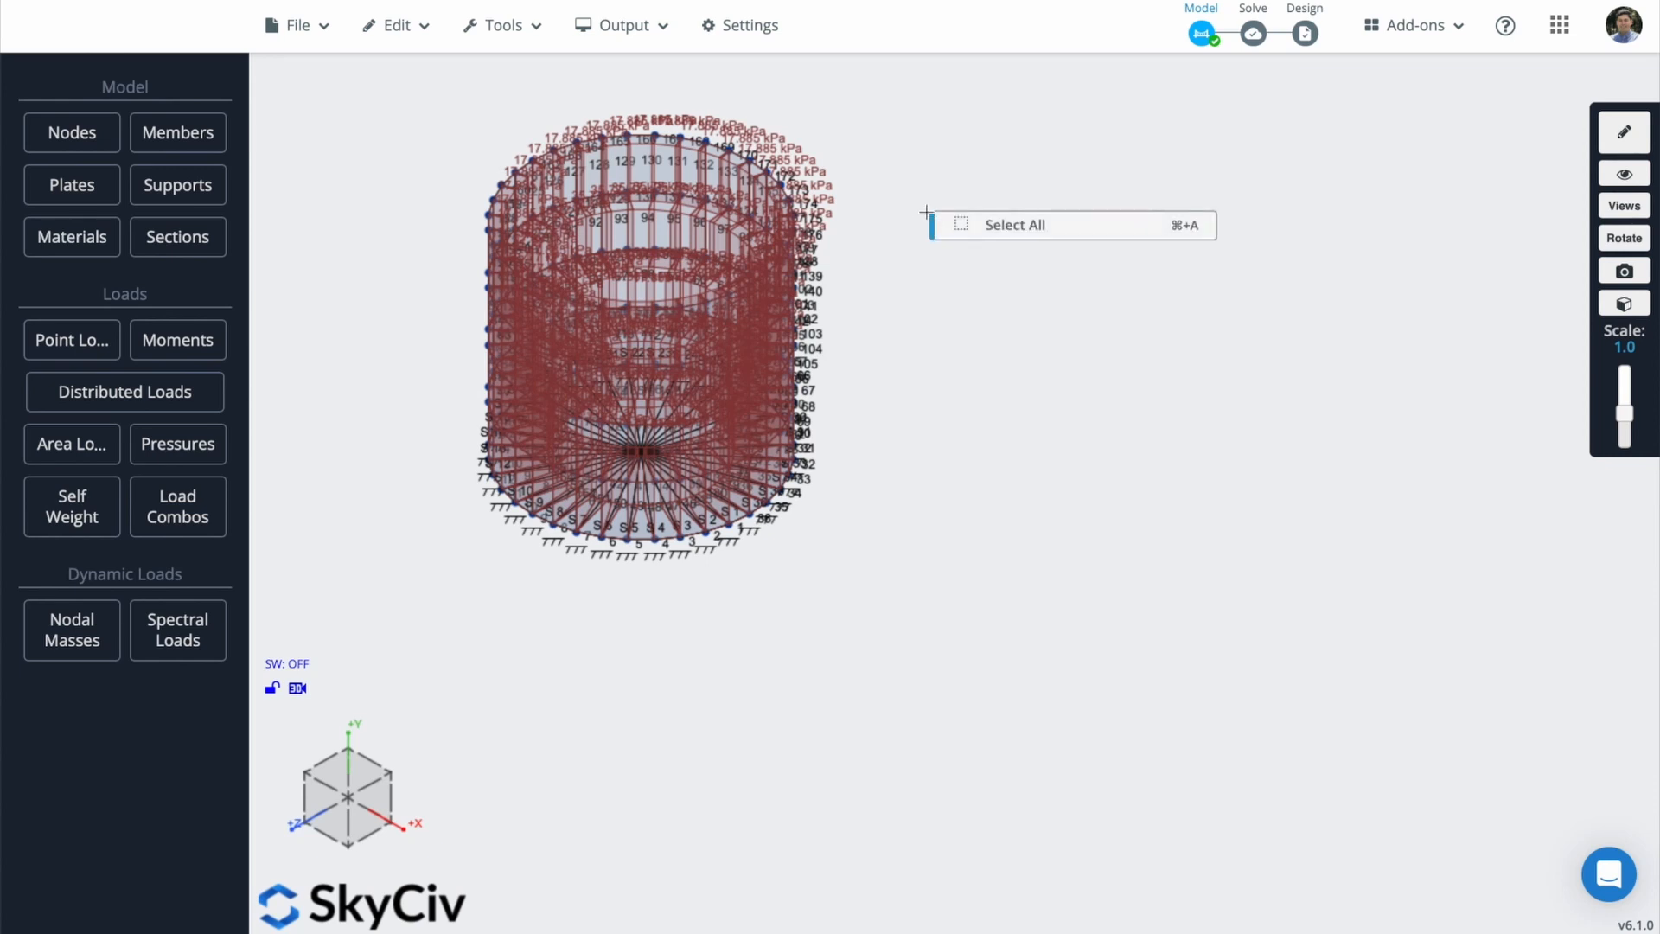
{"action": "left_click", "coordinate": [959, 225]}
{"action": "right_click", "coordinate": [868, 241]}
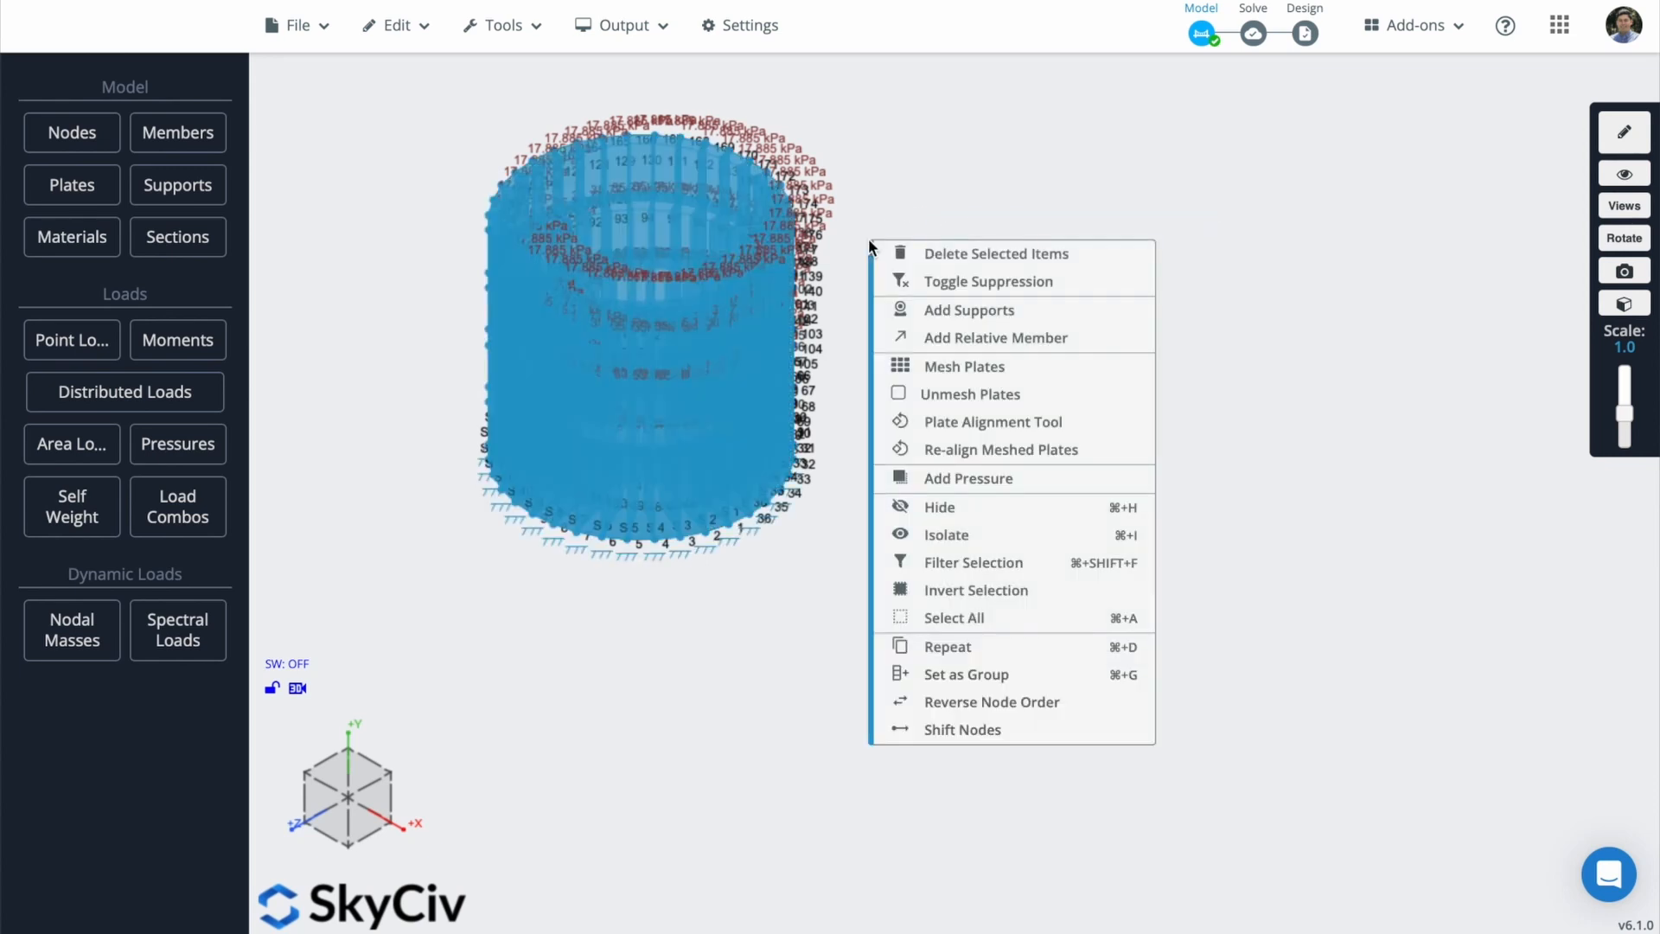
{"action": "left_click", "coordinate": [972, 372]}
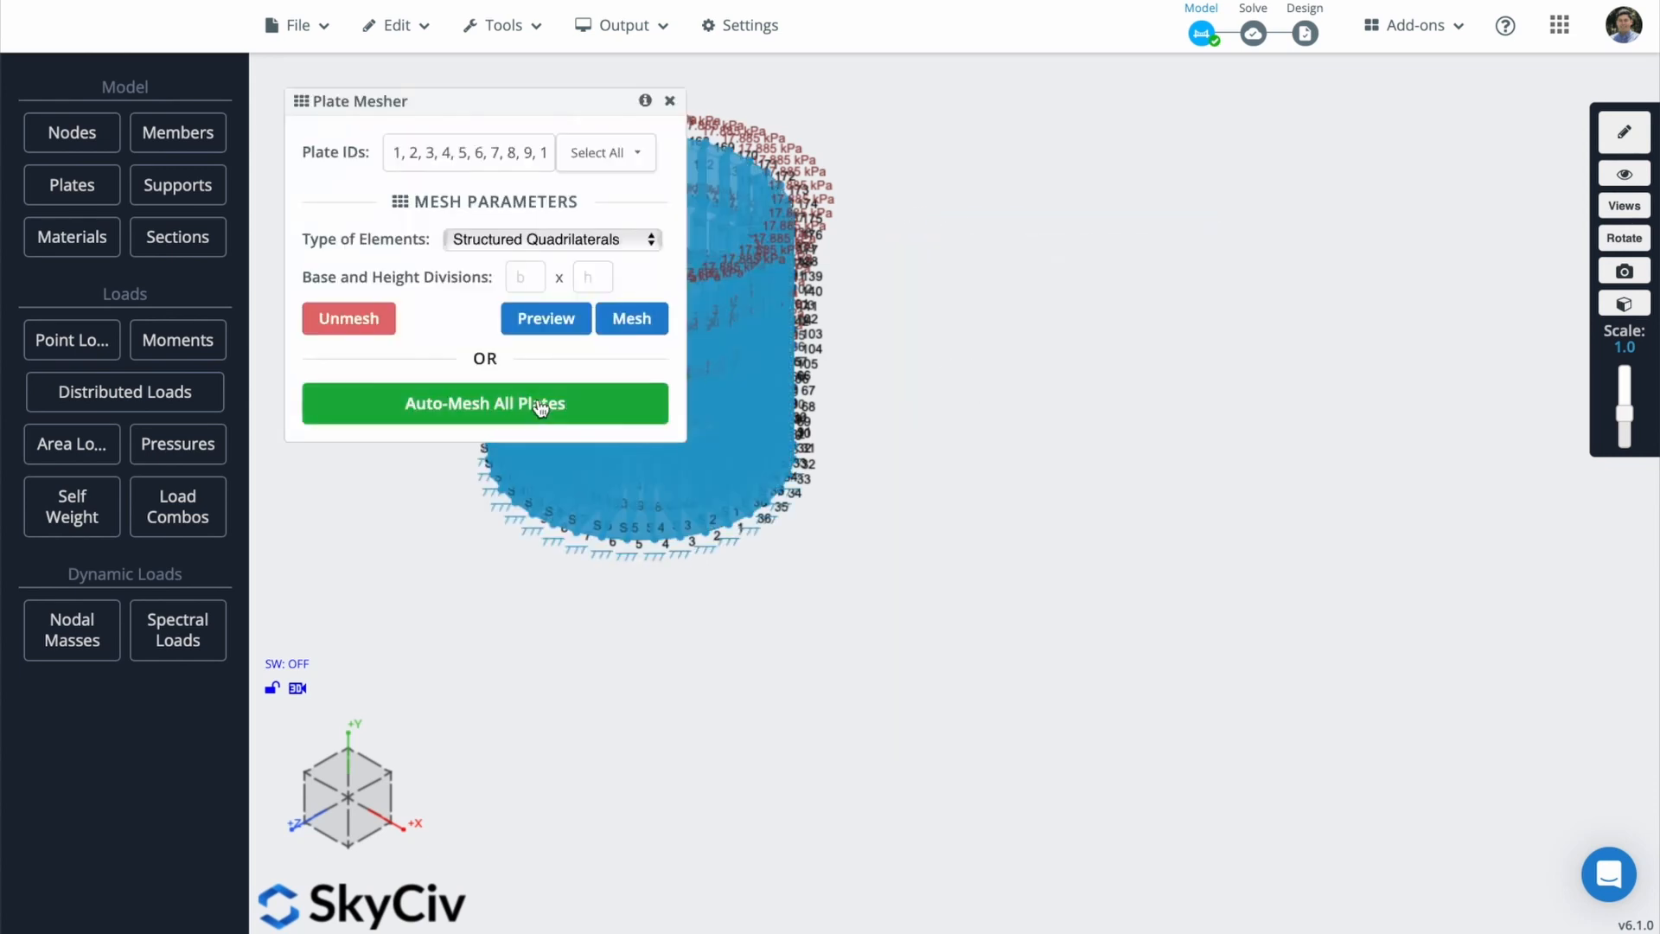
{"action": "left_click", "coordinate": [632, 318]}
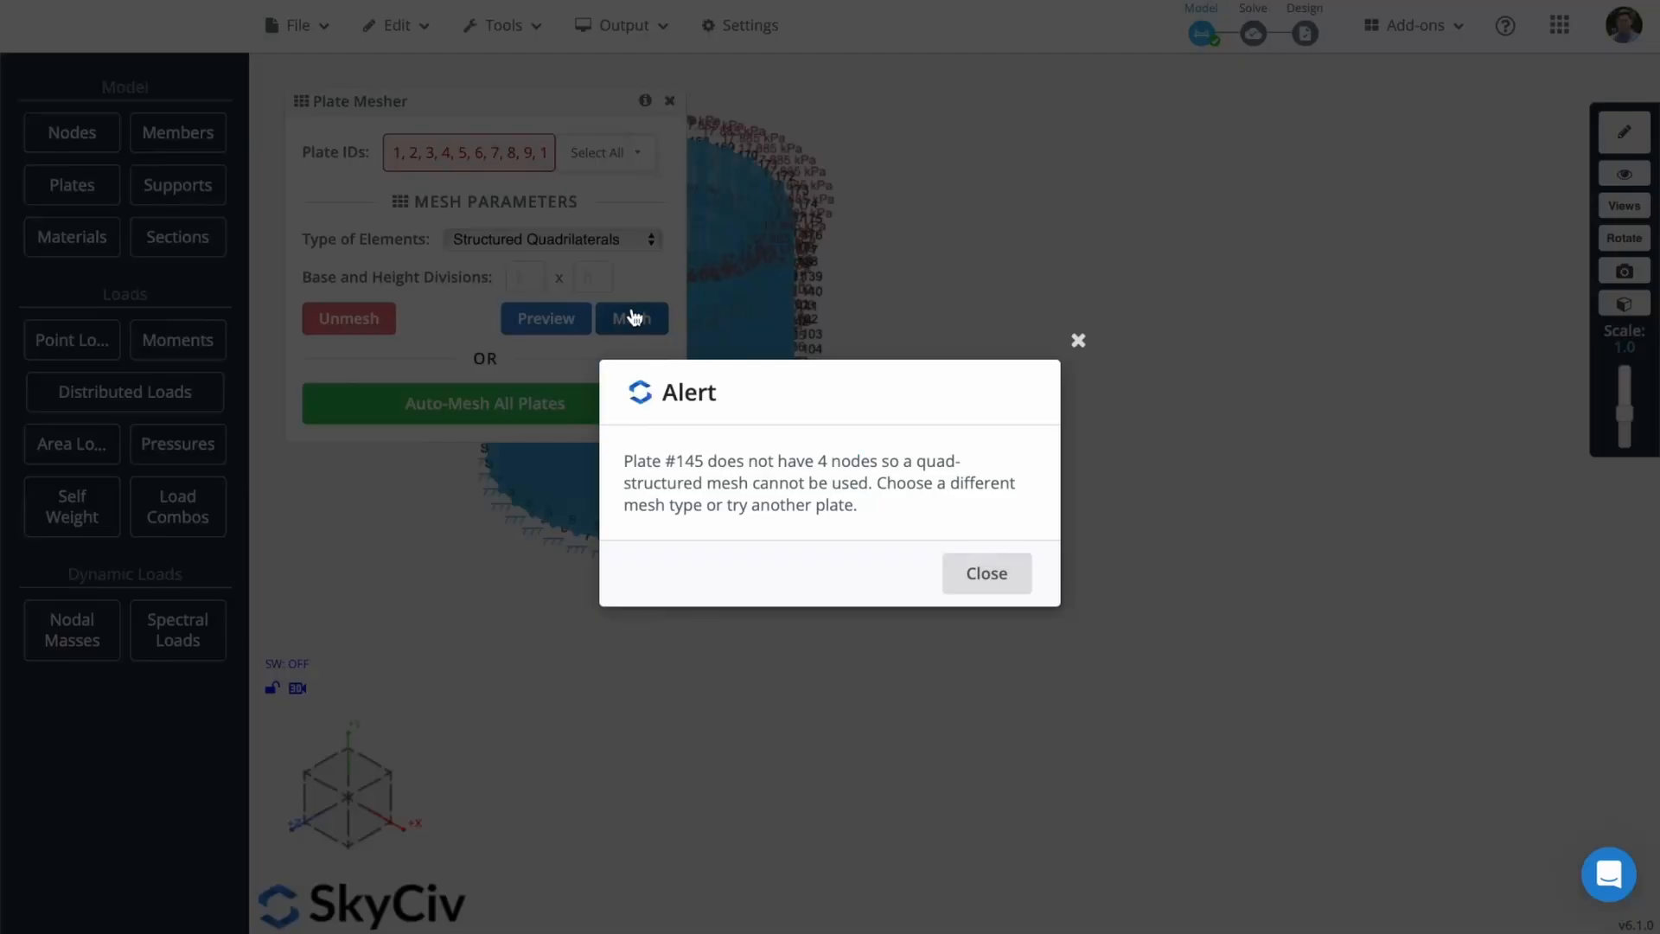
{"action": "left_click", "coordinate": [994, 572]}
{"action": "left_click", "coordinate": [592, 428]}
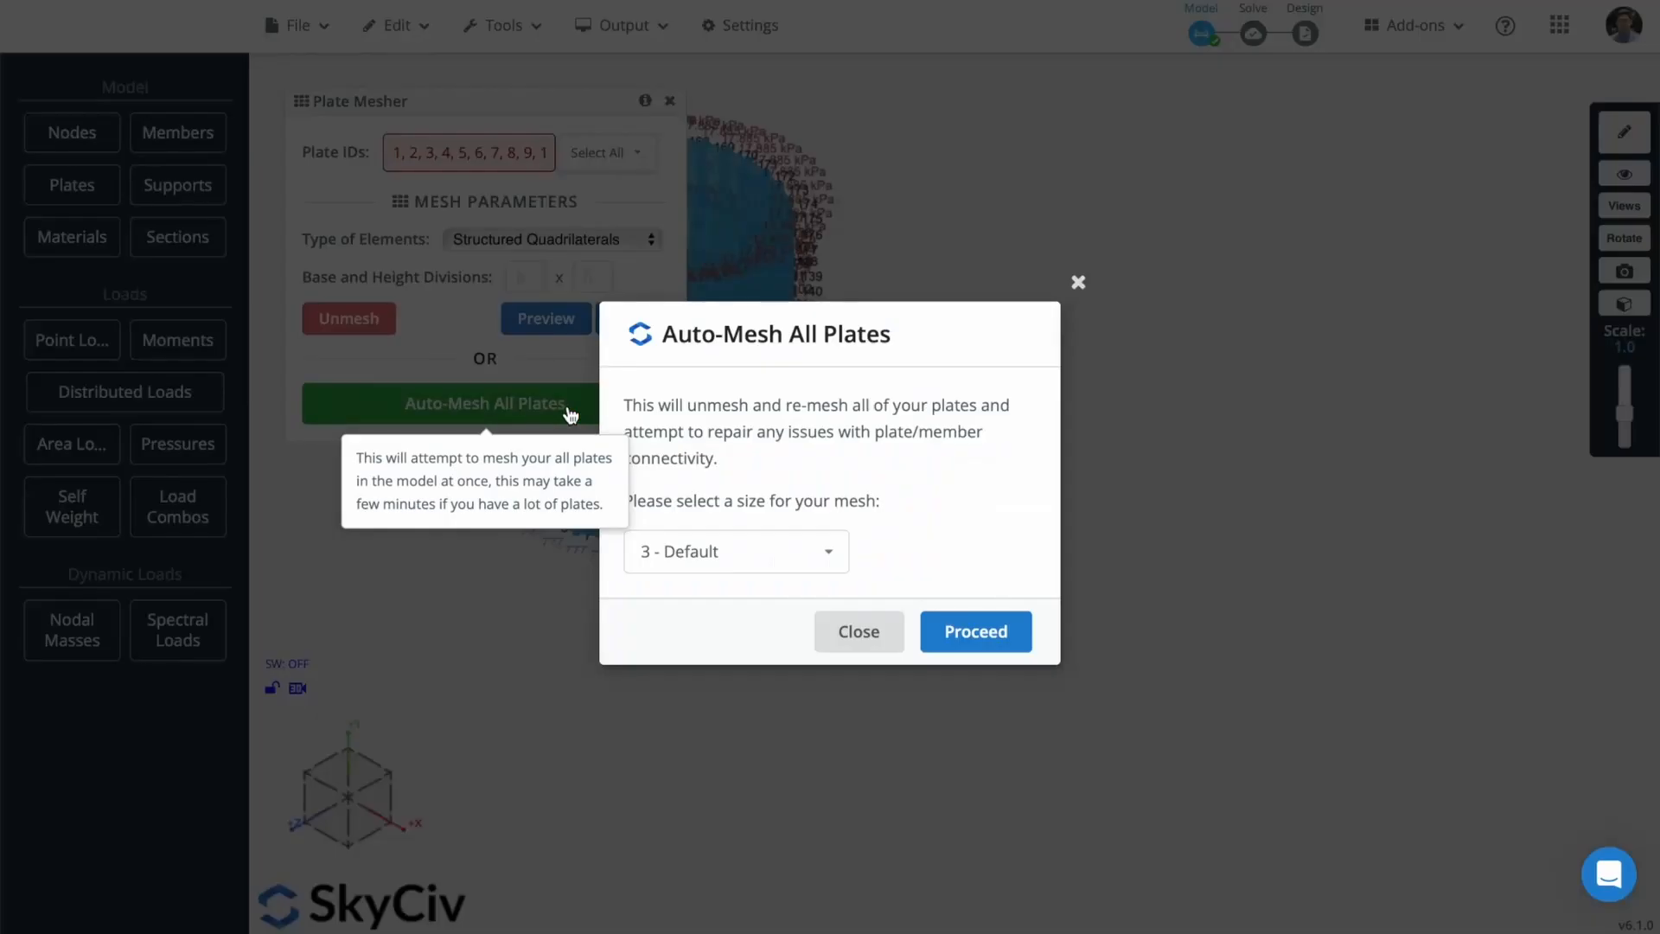
{"action": "left_click", "coordinate": [994, 634]}
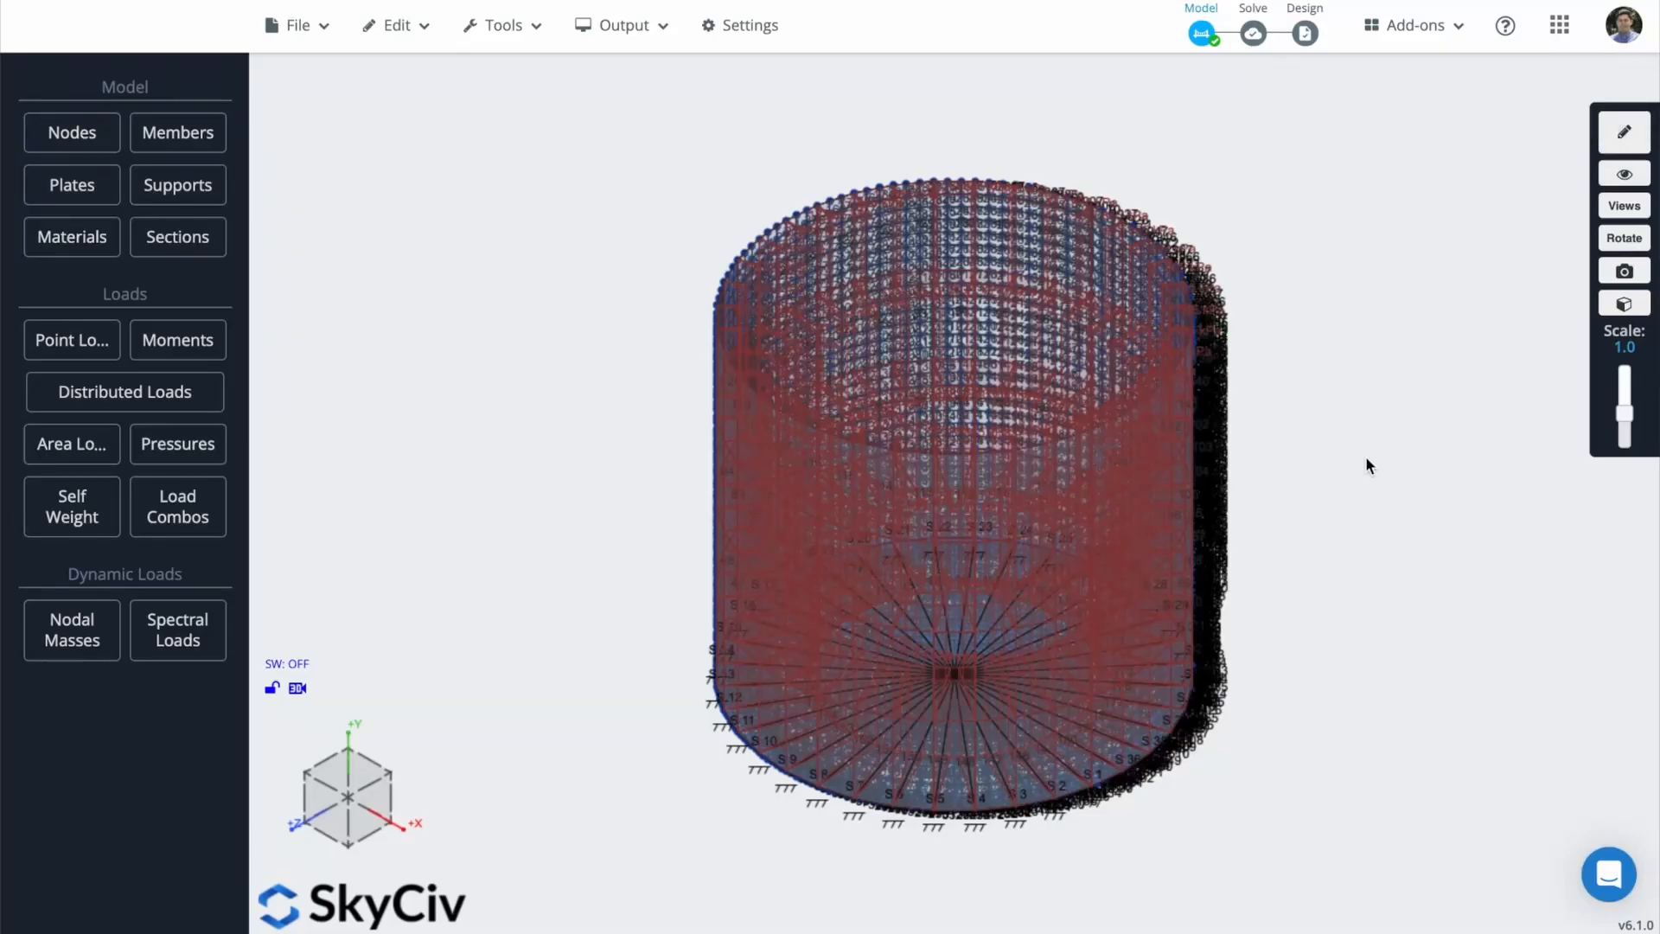
Step: Save the model as 'Parametric tank modeling using Excel Plugin' in the WALKTHROUGHS folder
{"action": "left_click", "coordinate": [295, 26]}
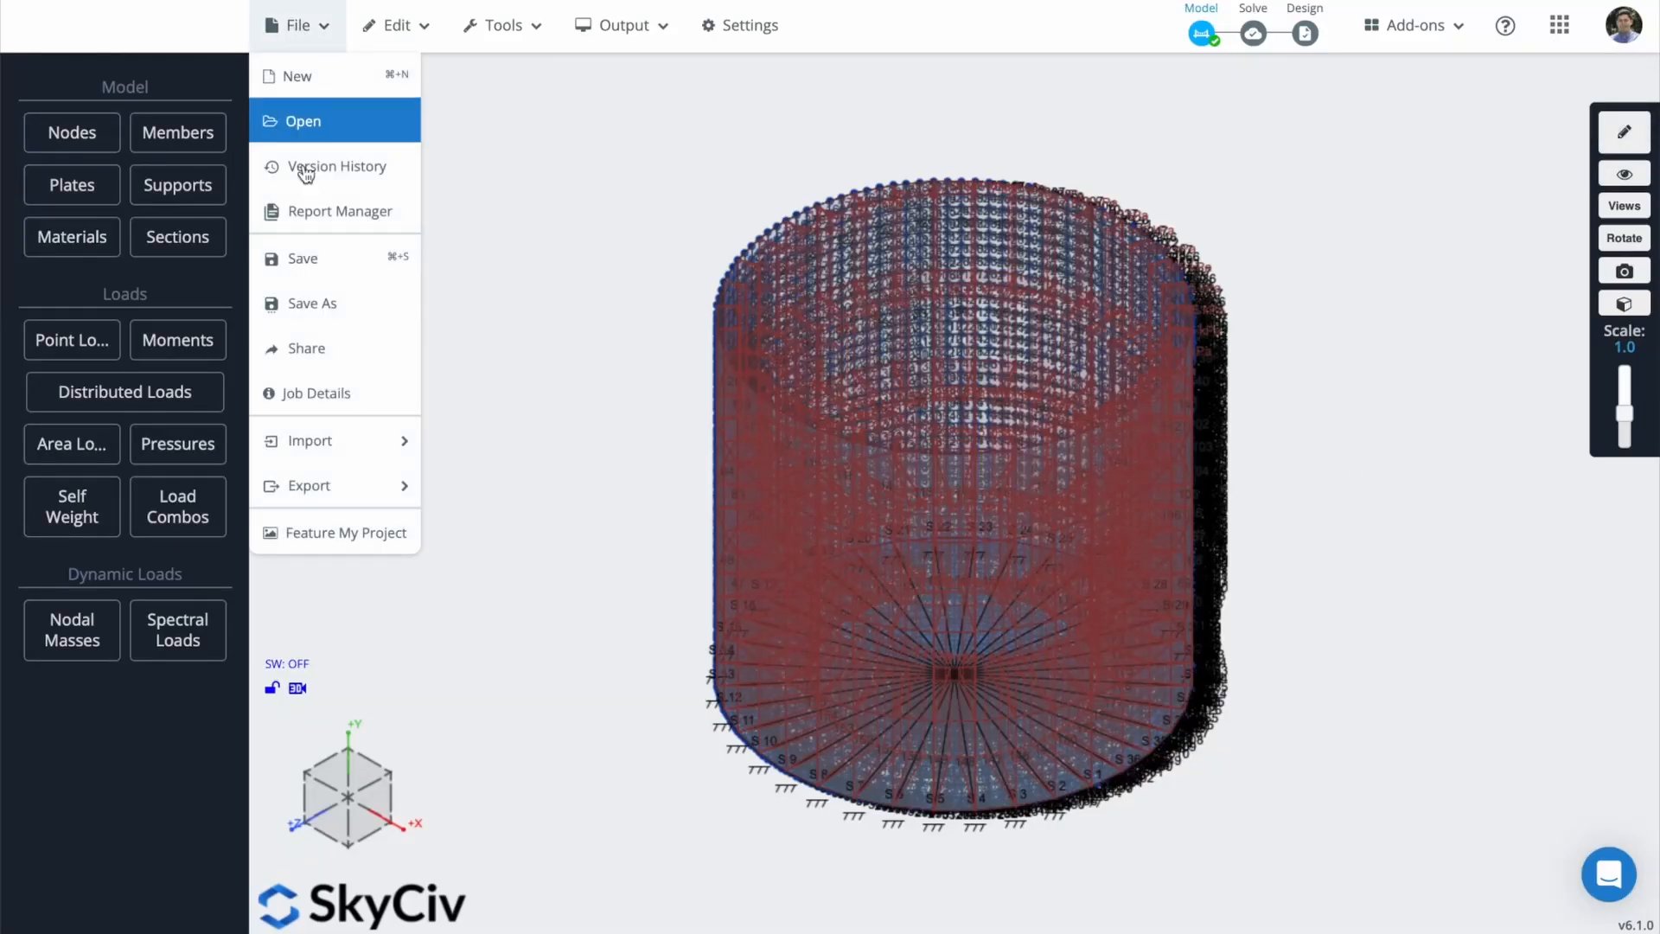
{"action": "left_click", "coordinate": [353, 277]}
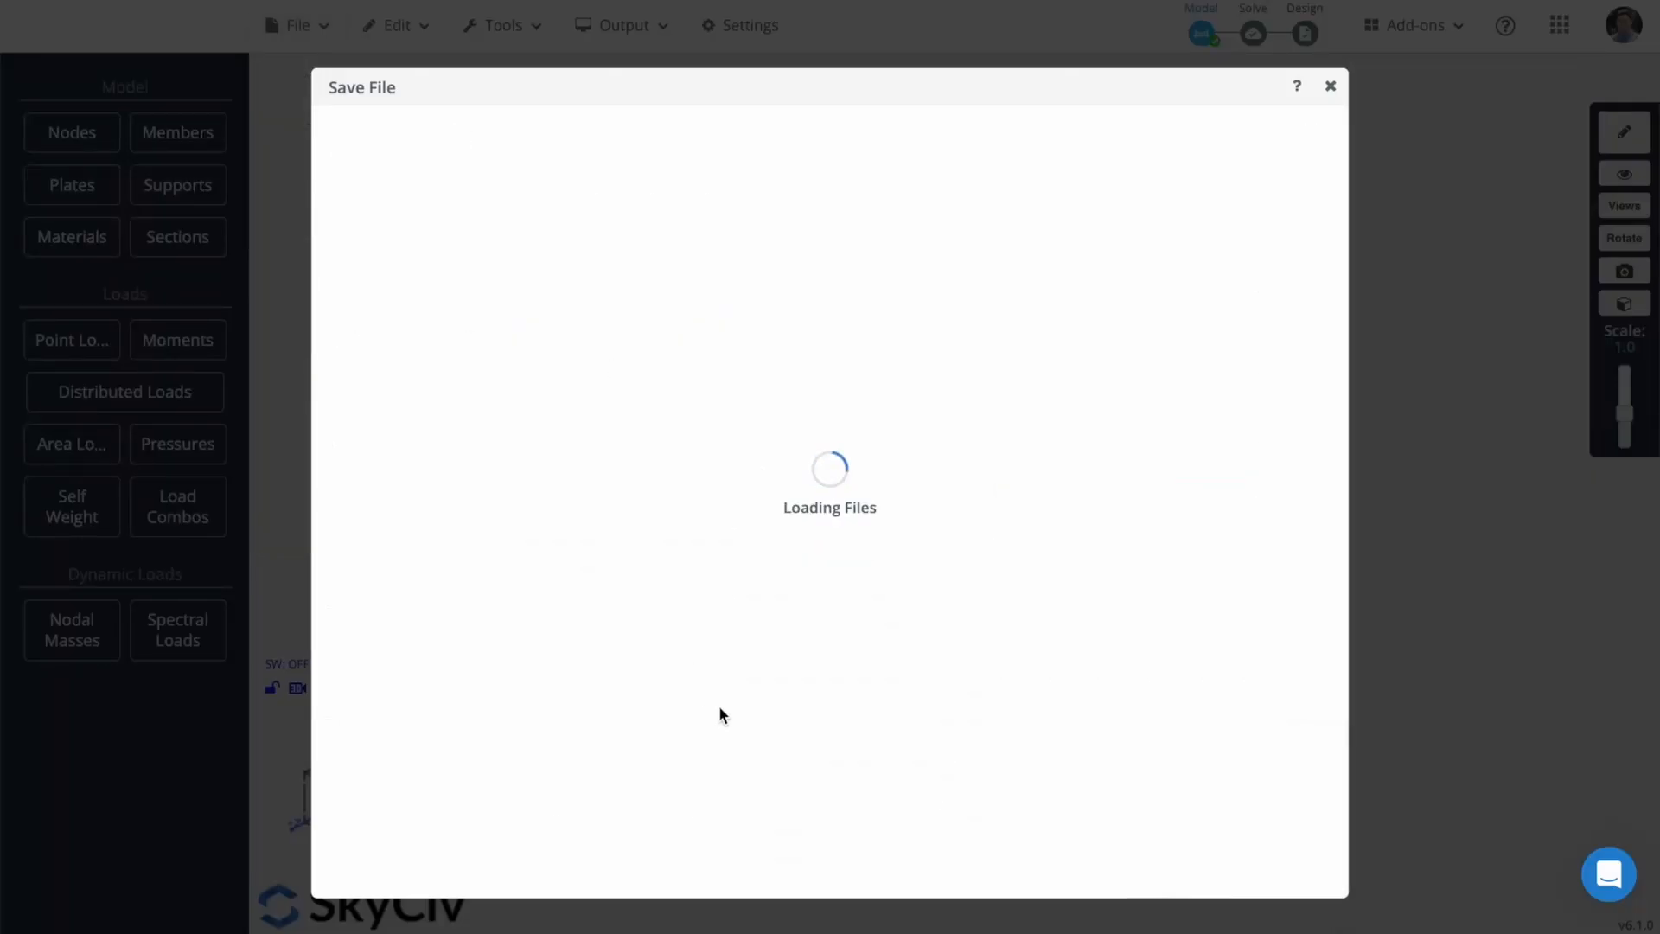
{"action": "left_click", "coordinate": [1111, 373]}
{"action": "double_click", "coordinate": [1111, 374]}
{"action": "left_click_drag", "start_coordinate": [514, 868], "coordinate": [300, 876]}
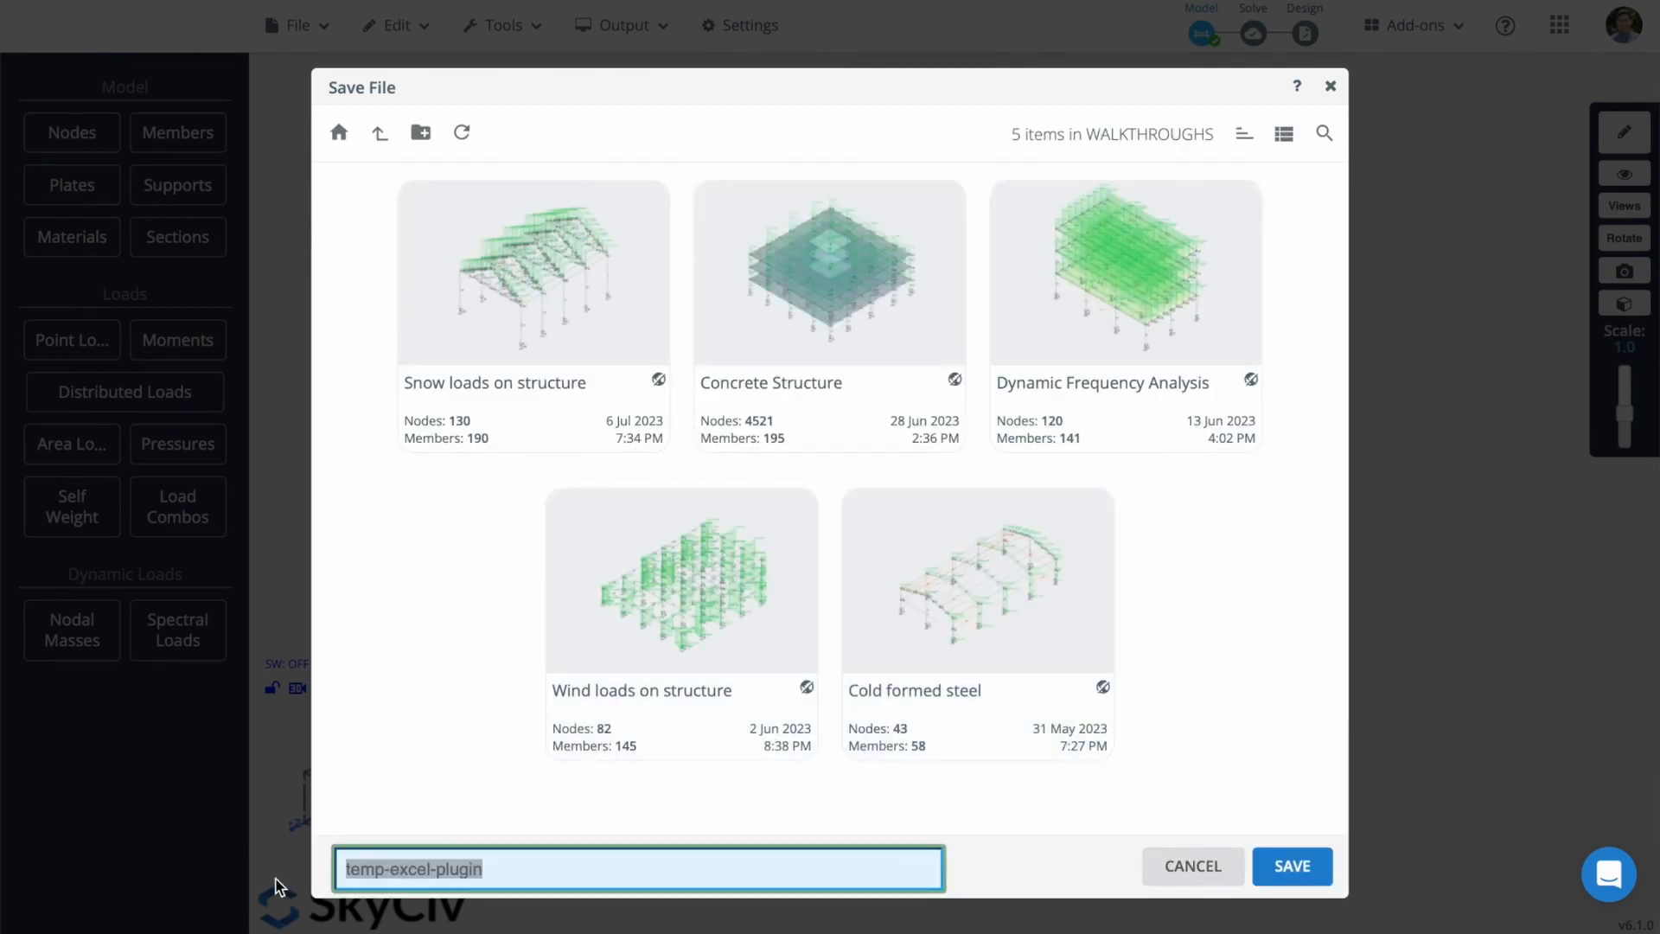
{"action": "type", "text": "Param"}
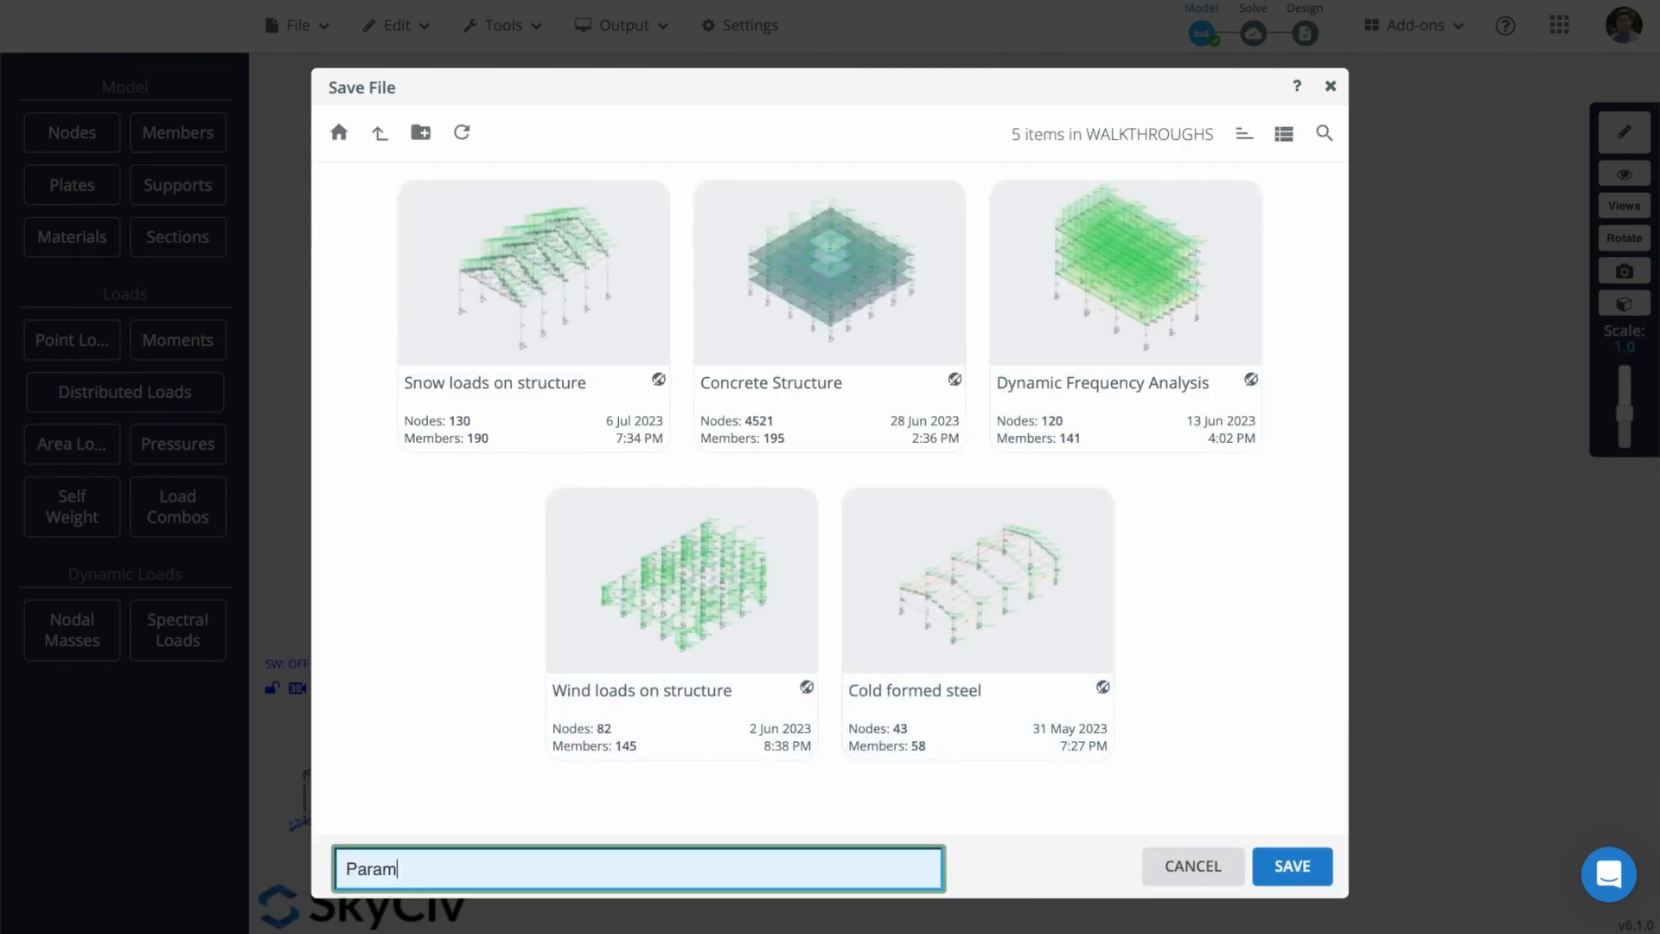
{"action": "type", "text": "etric ta"}
{"action": "type", "text": "nk desi"}
{"action": "key", "text": "BackSpace"}
{"action": "key", "text": "BackSpace"}
{"action": "key", "text": "BackSpace"}
{"action": "key", "text": "BackSpace"}
{"action": "type", "text": "modeling"}
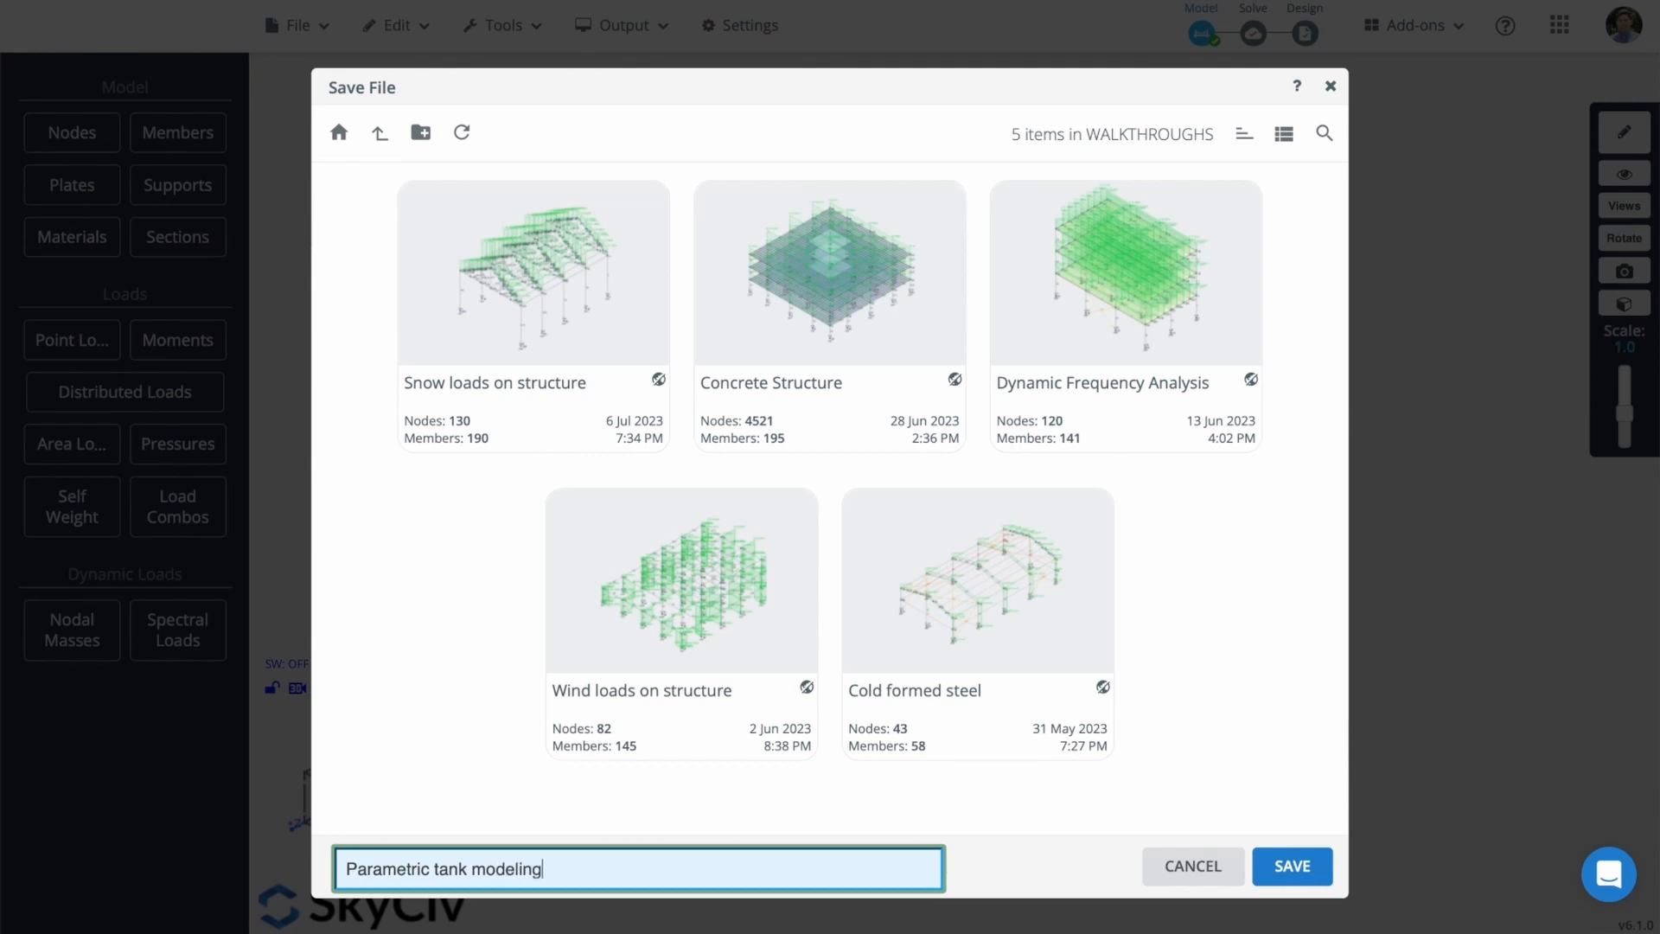
{"action": "type", "text": " using Excel Plugin"}
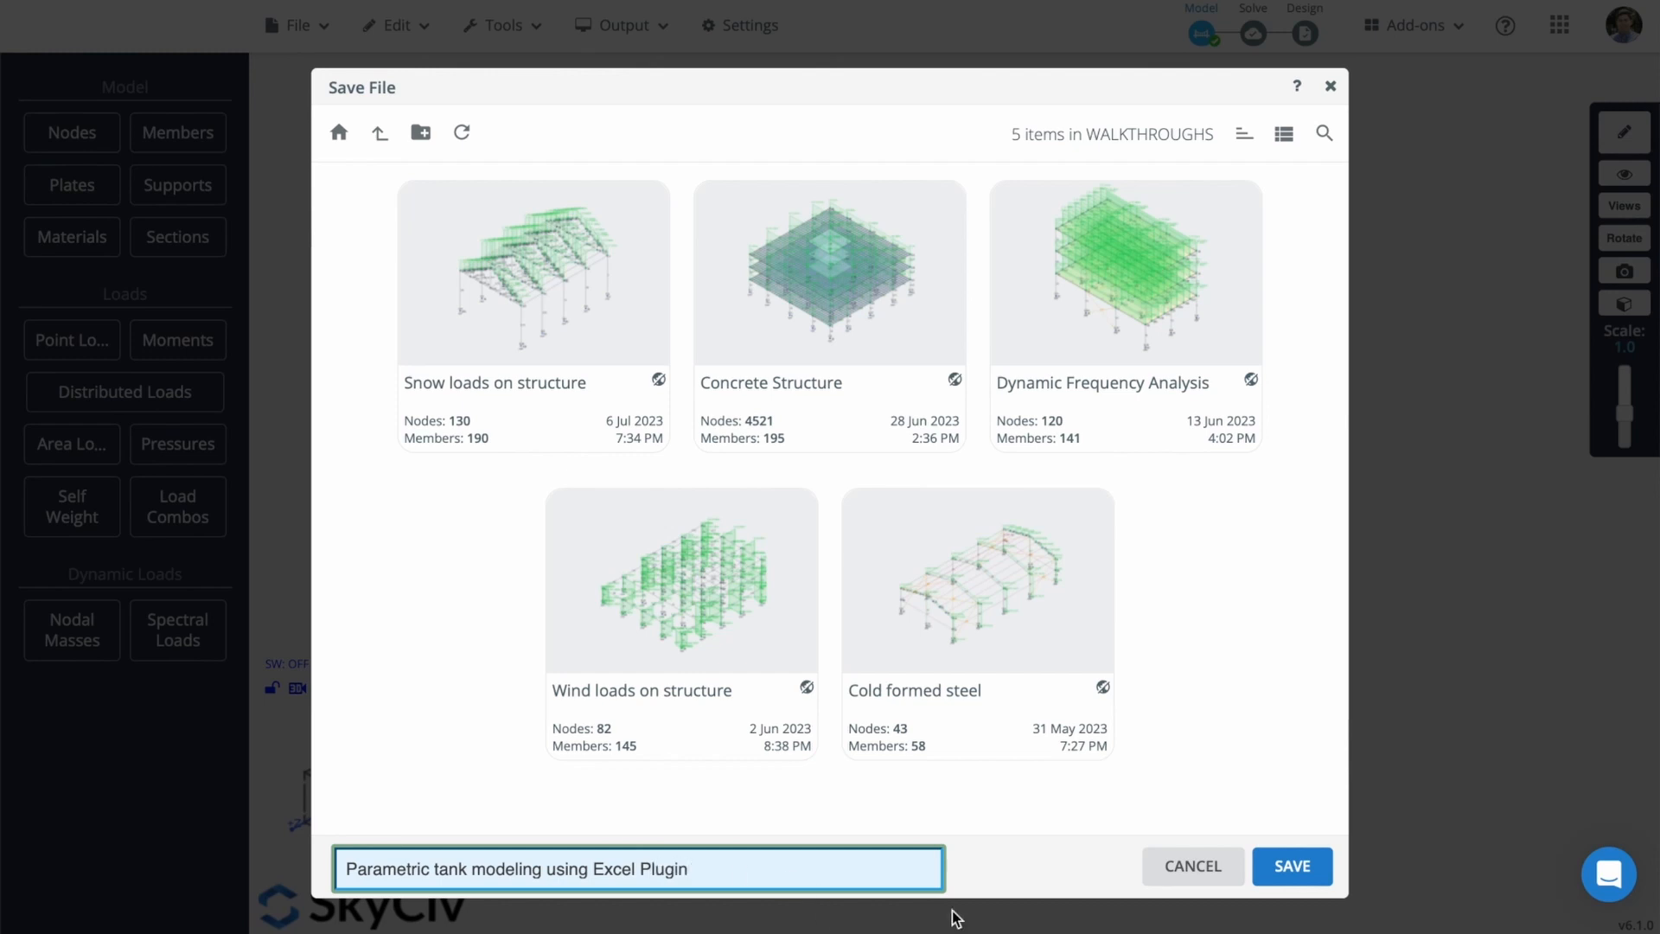
{"action": "left_click", "coordinate": [1295, 873]}
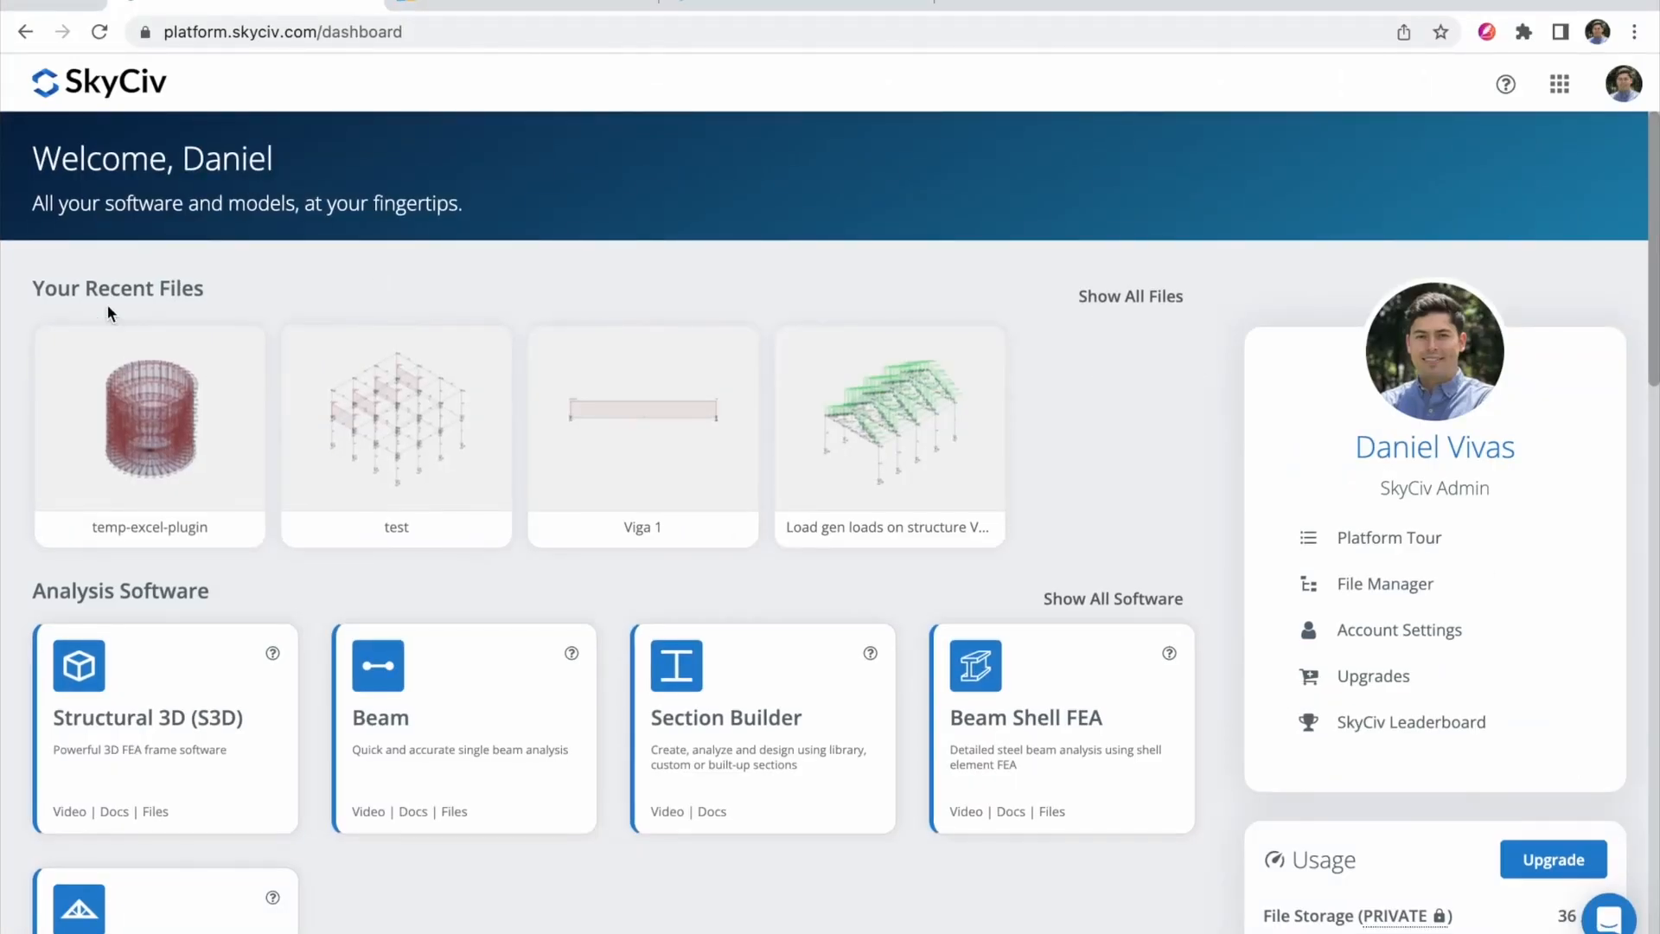
Step: Refresh the dashboard and open the saved Parametric tank modeling file from recent files
{"action": "left_click", "coordinate": [99, 35]}
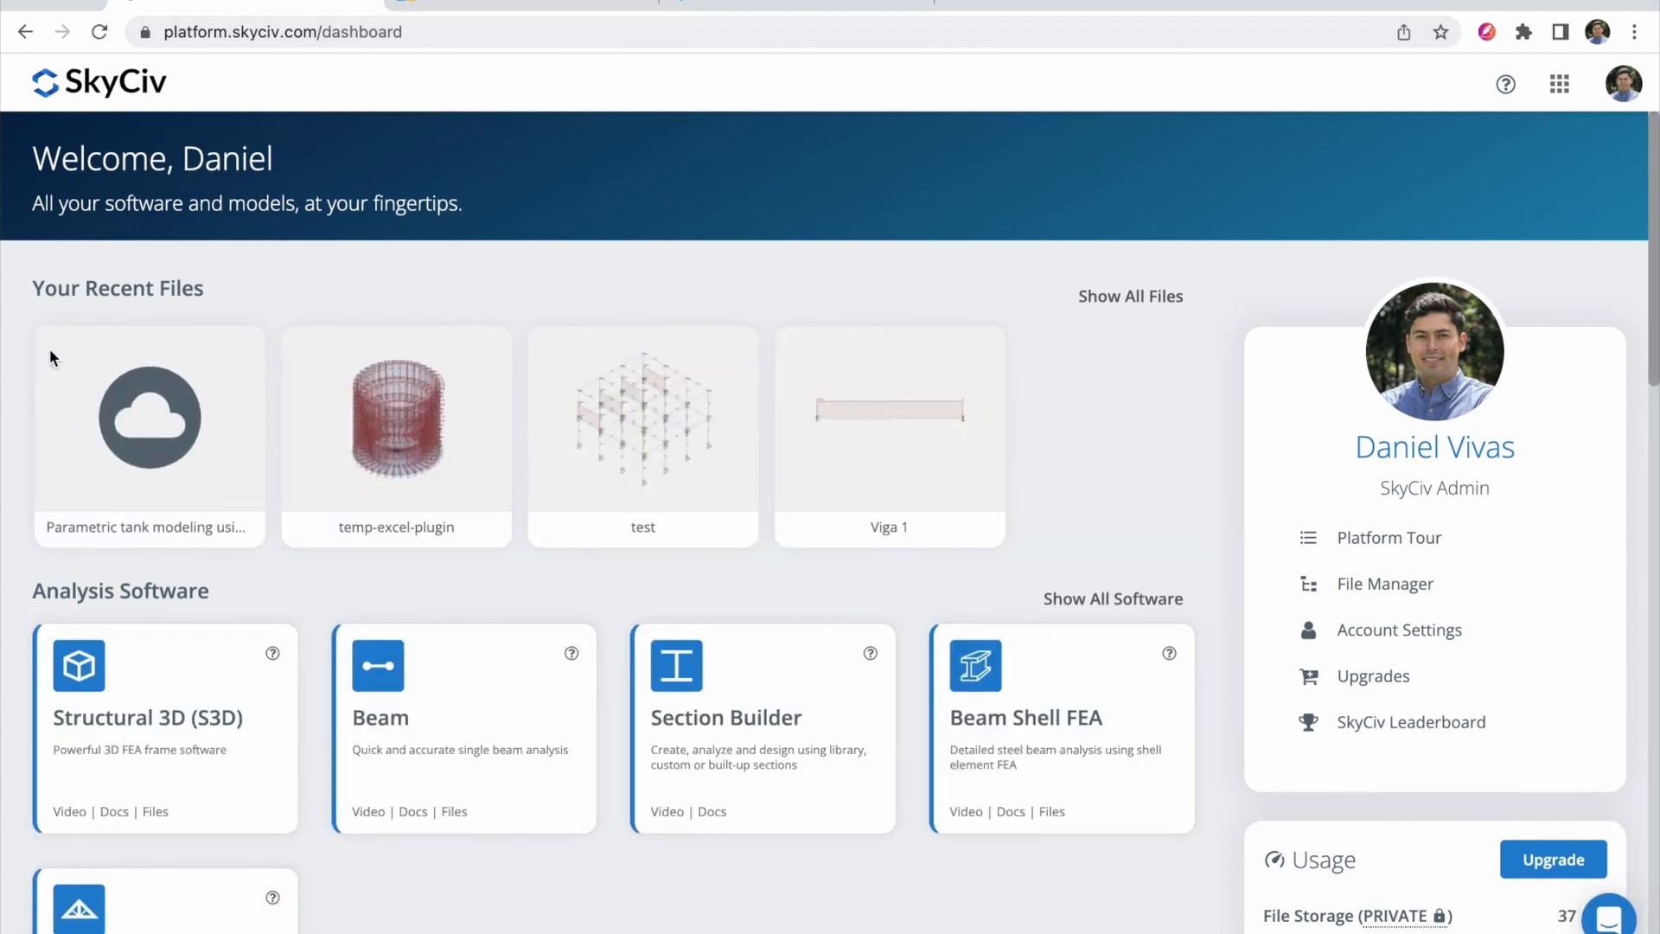
{"action": "left_click", "coordinate": [135, 420]}
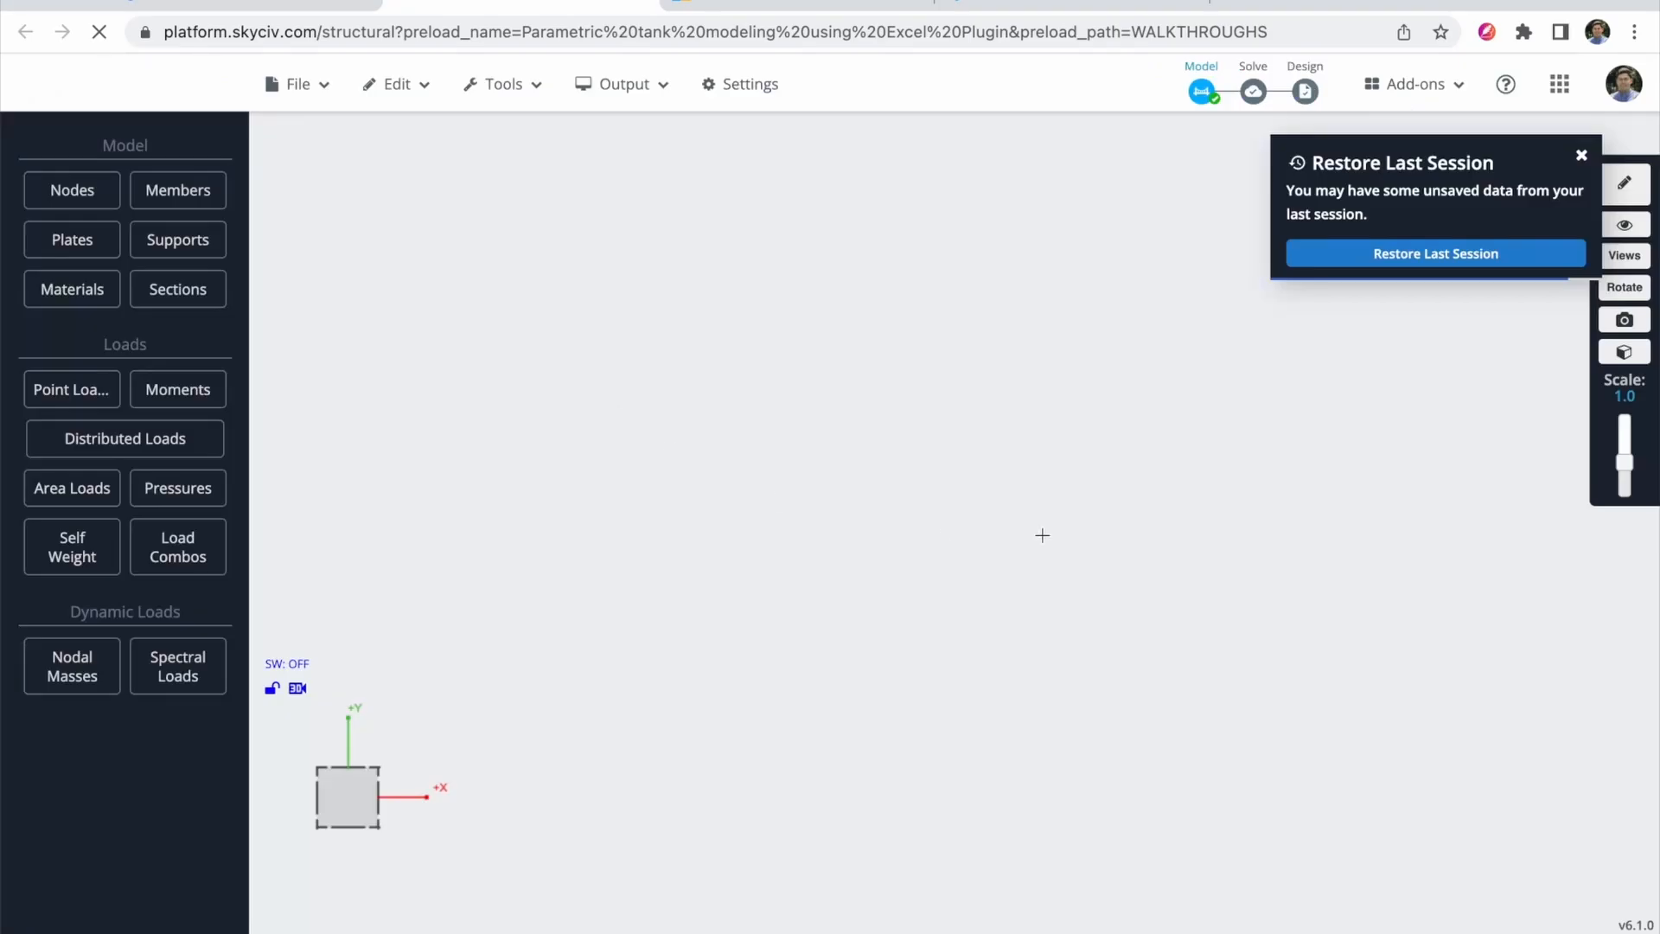
Step: Solve the reopened tank model with auto-repair disabled to display water_pressure results
{"action": "left_click", "coordinate": [1582, 158]}
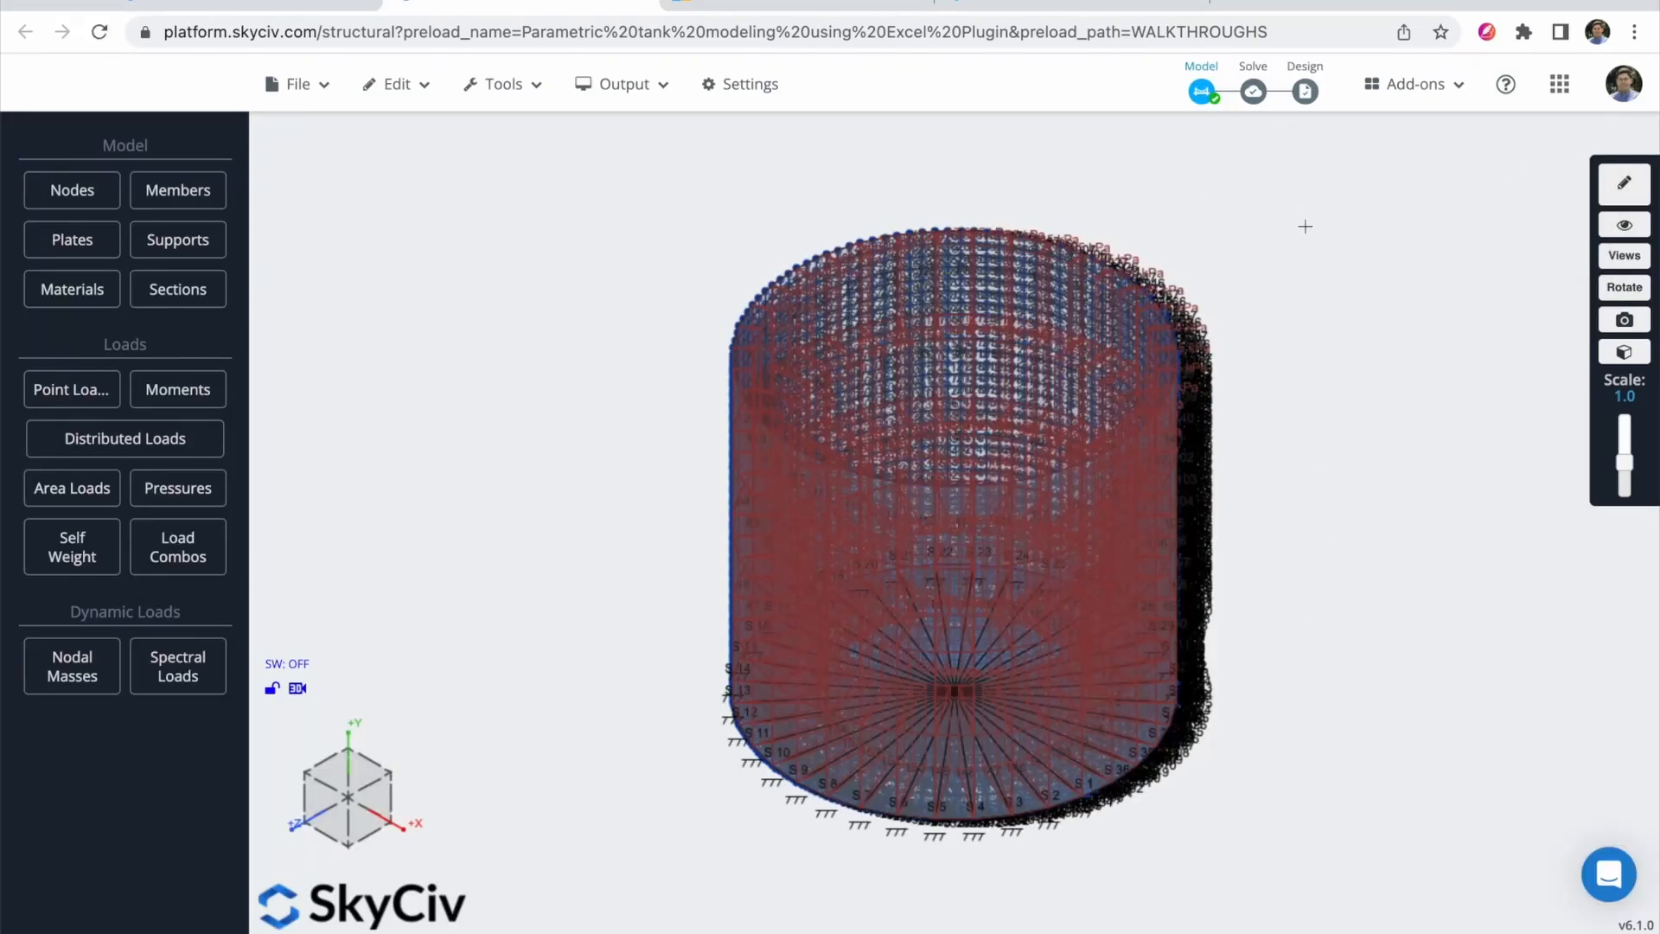
{"action": "left_click", "coordinate": [1256, 110]}
{"action": "left_click", "coordinate": [1008, 652]}
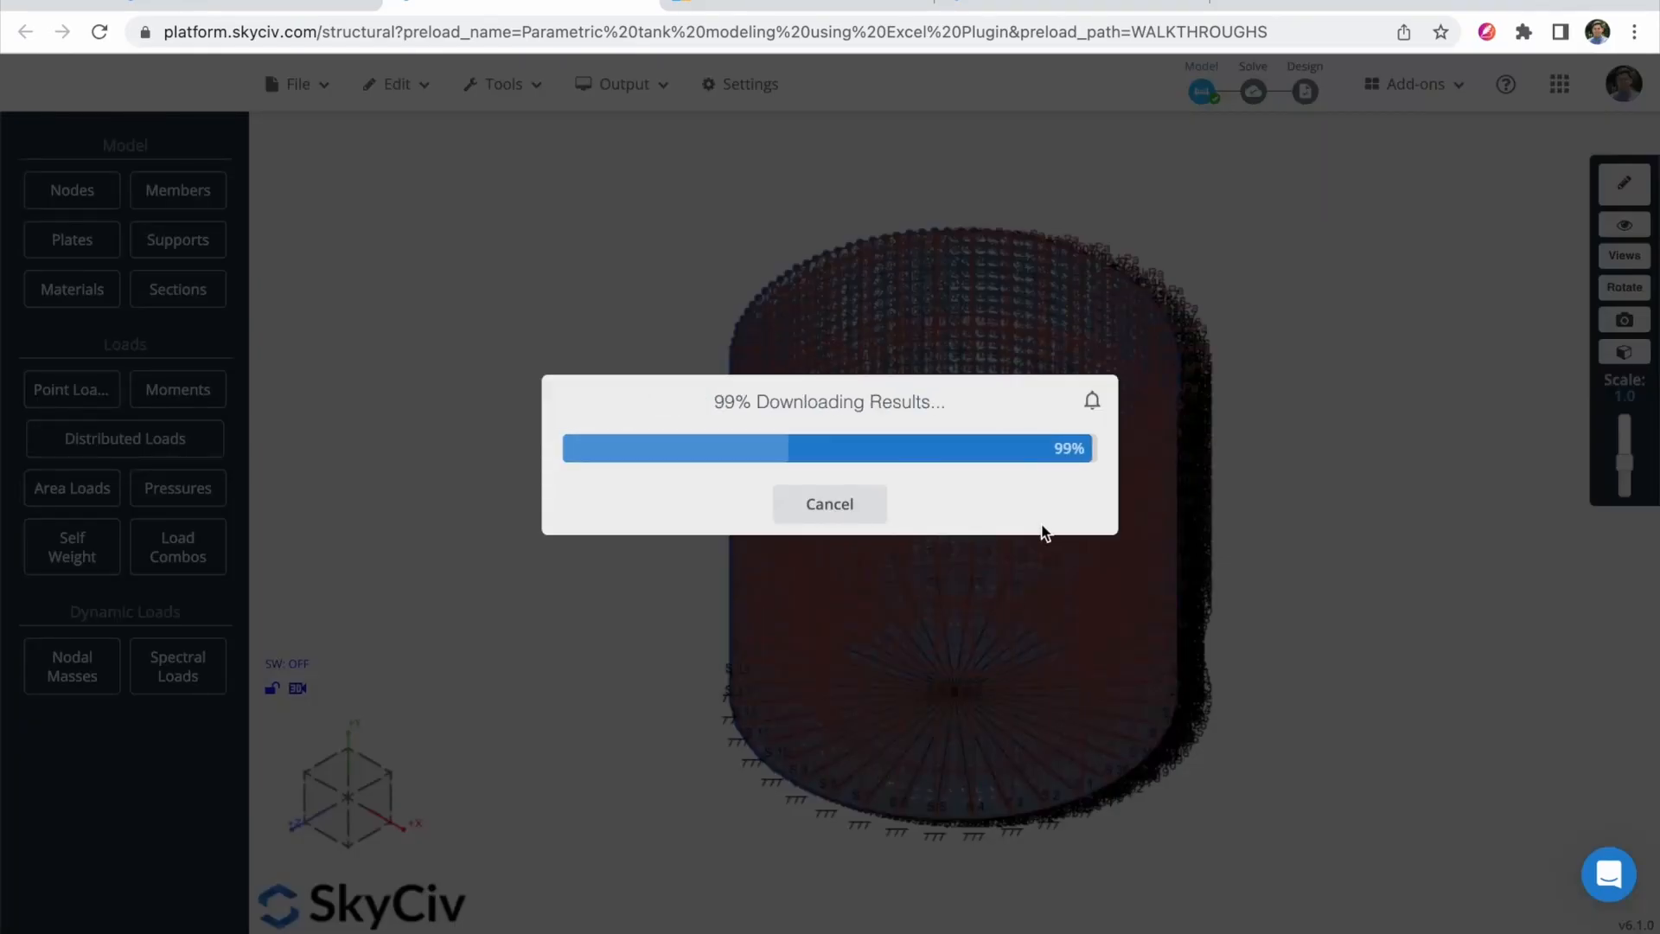
{"action": "left_click", "coordinate": [823, 805]}
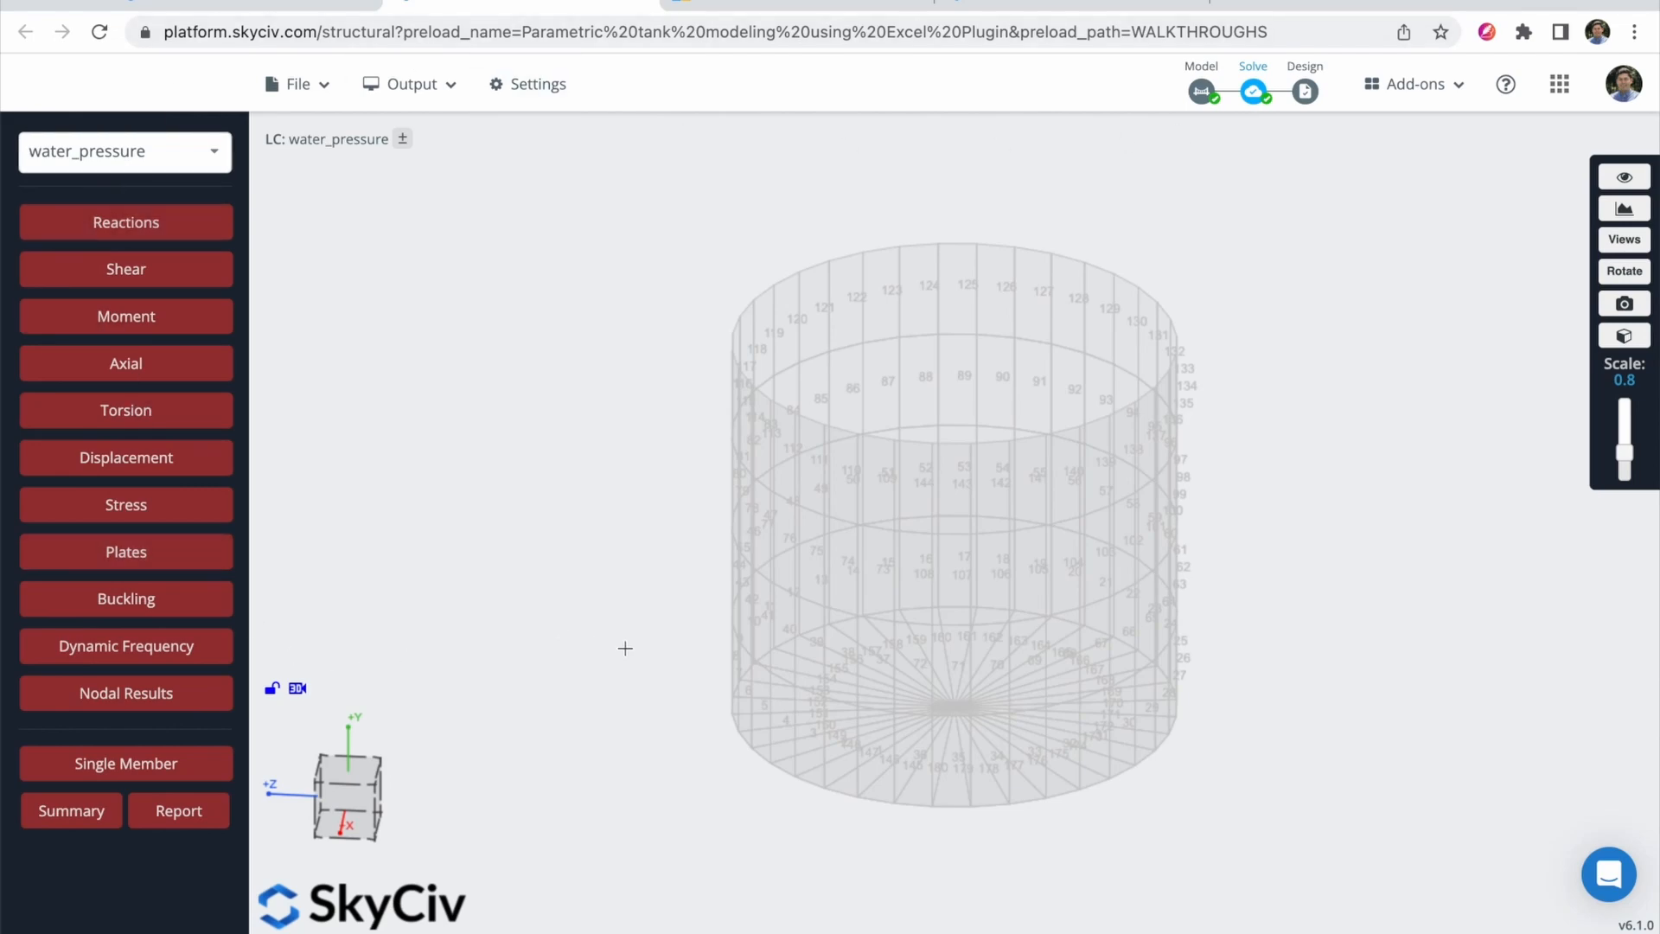
{"action": "key", "text": "ctrl+Up"}
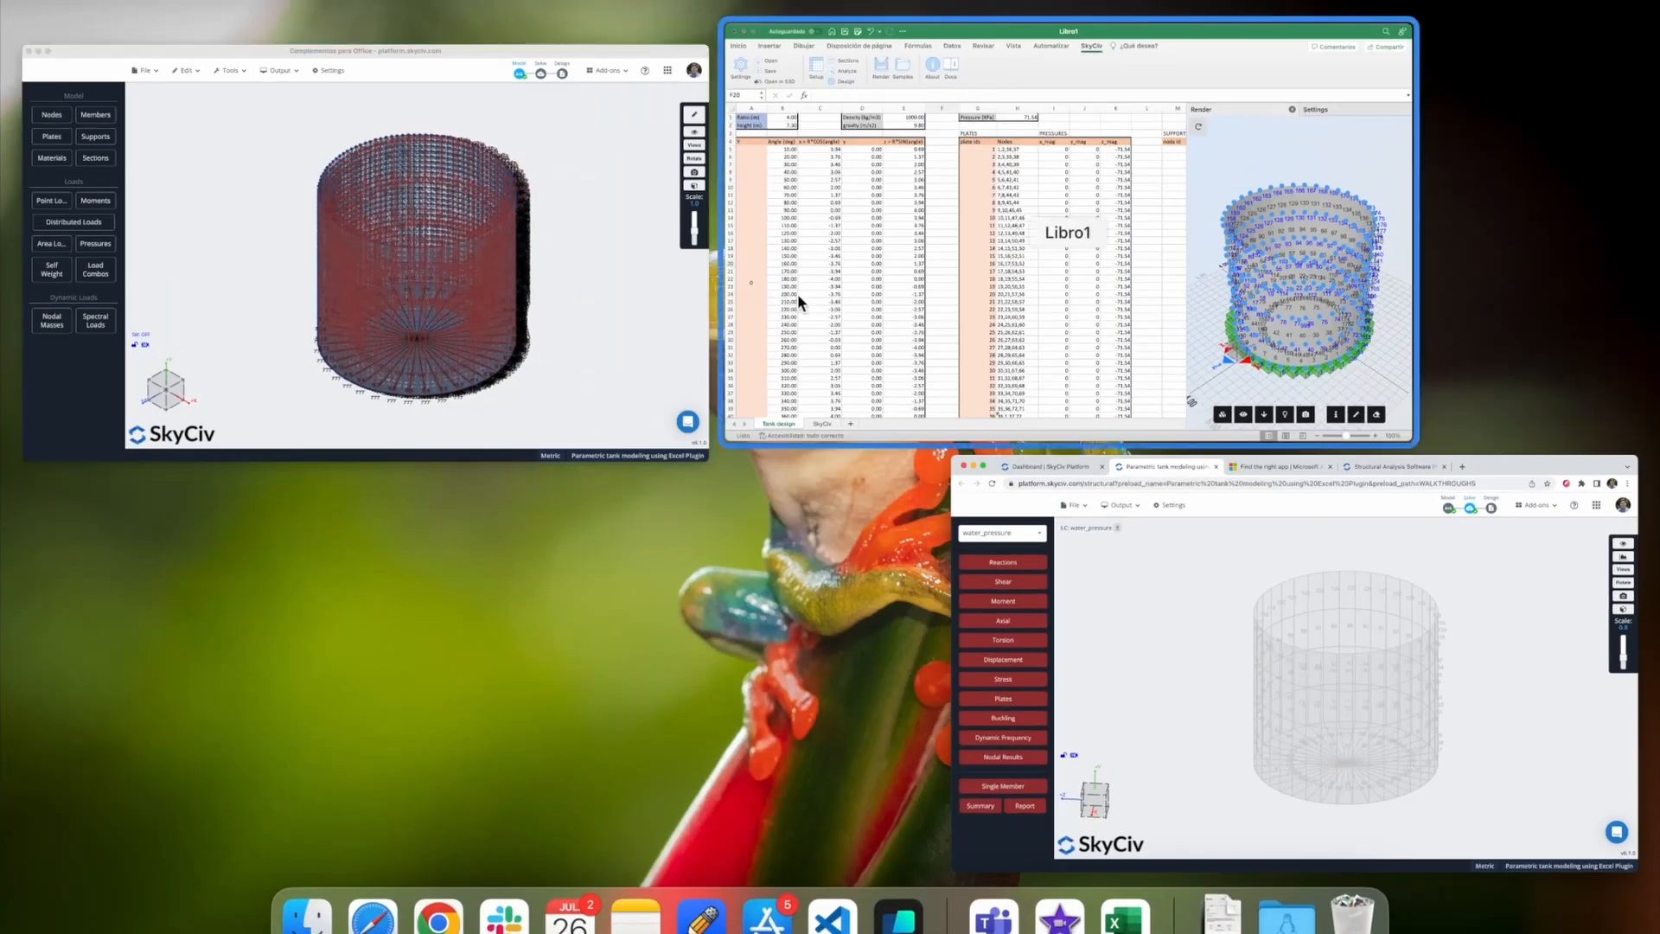
Step: Return to the SkyCiv dashboard window and open its support chat panel
{"action": "left_click", "coordinate": [798, 300]}
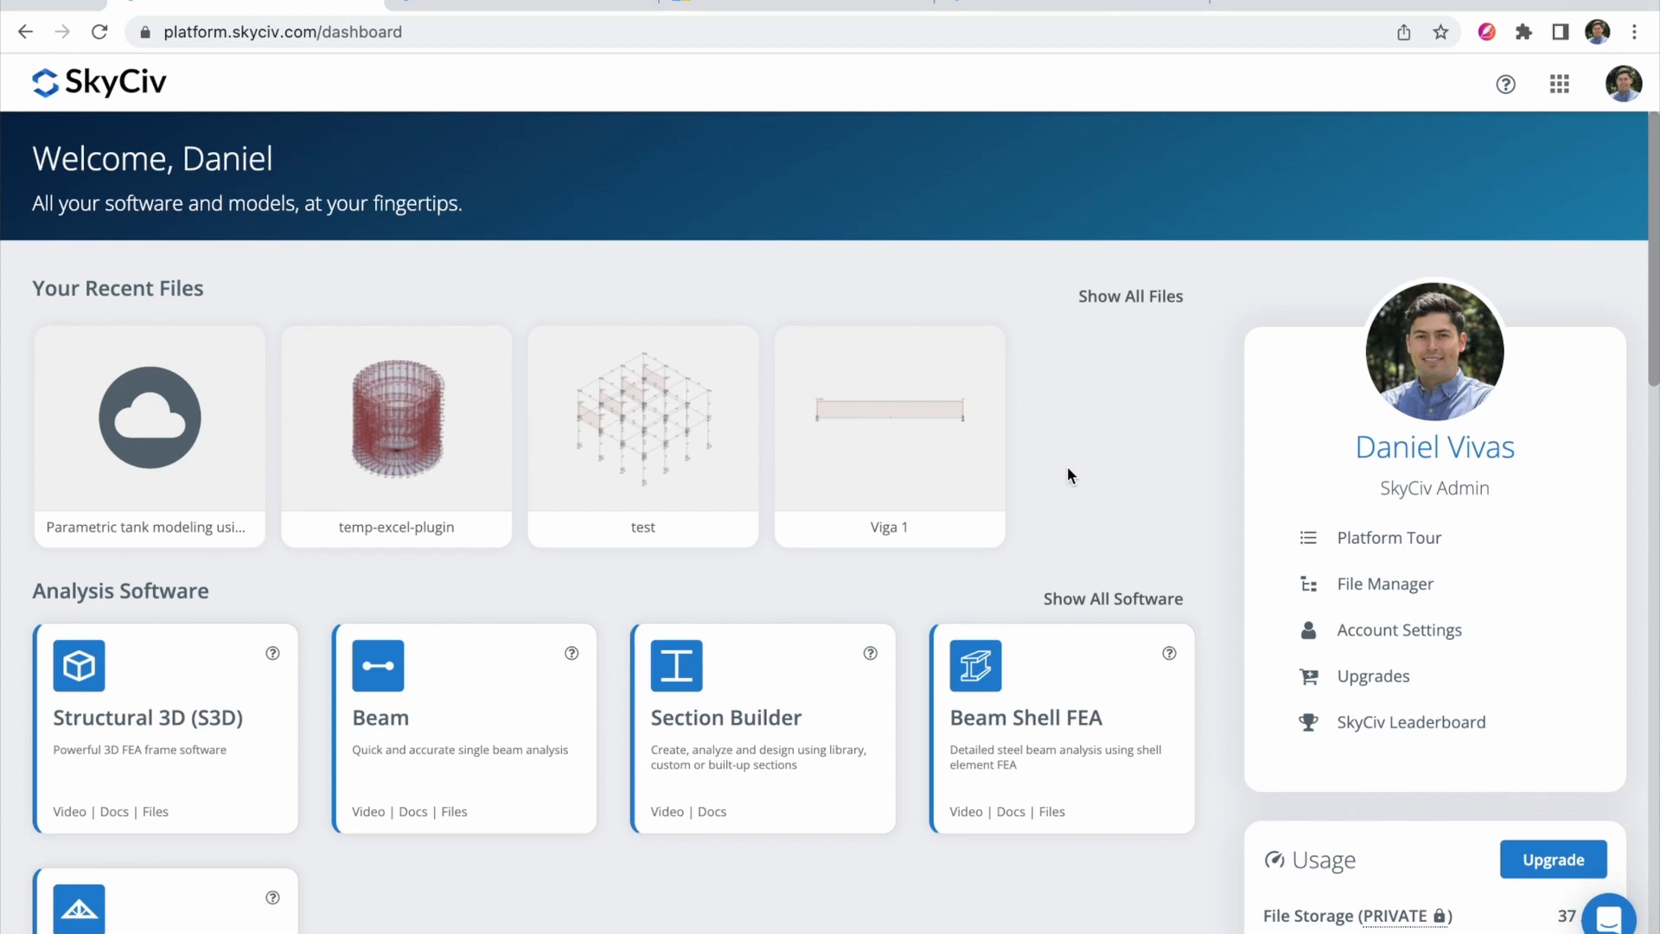
{"action": "left_click", "coordinate": [1609, 915]}
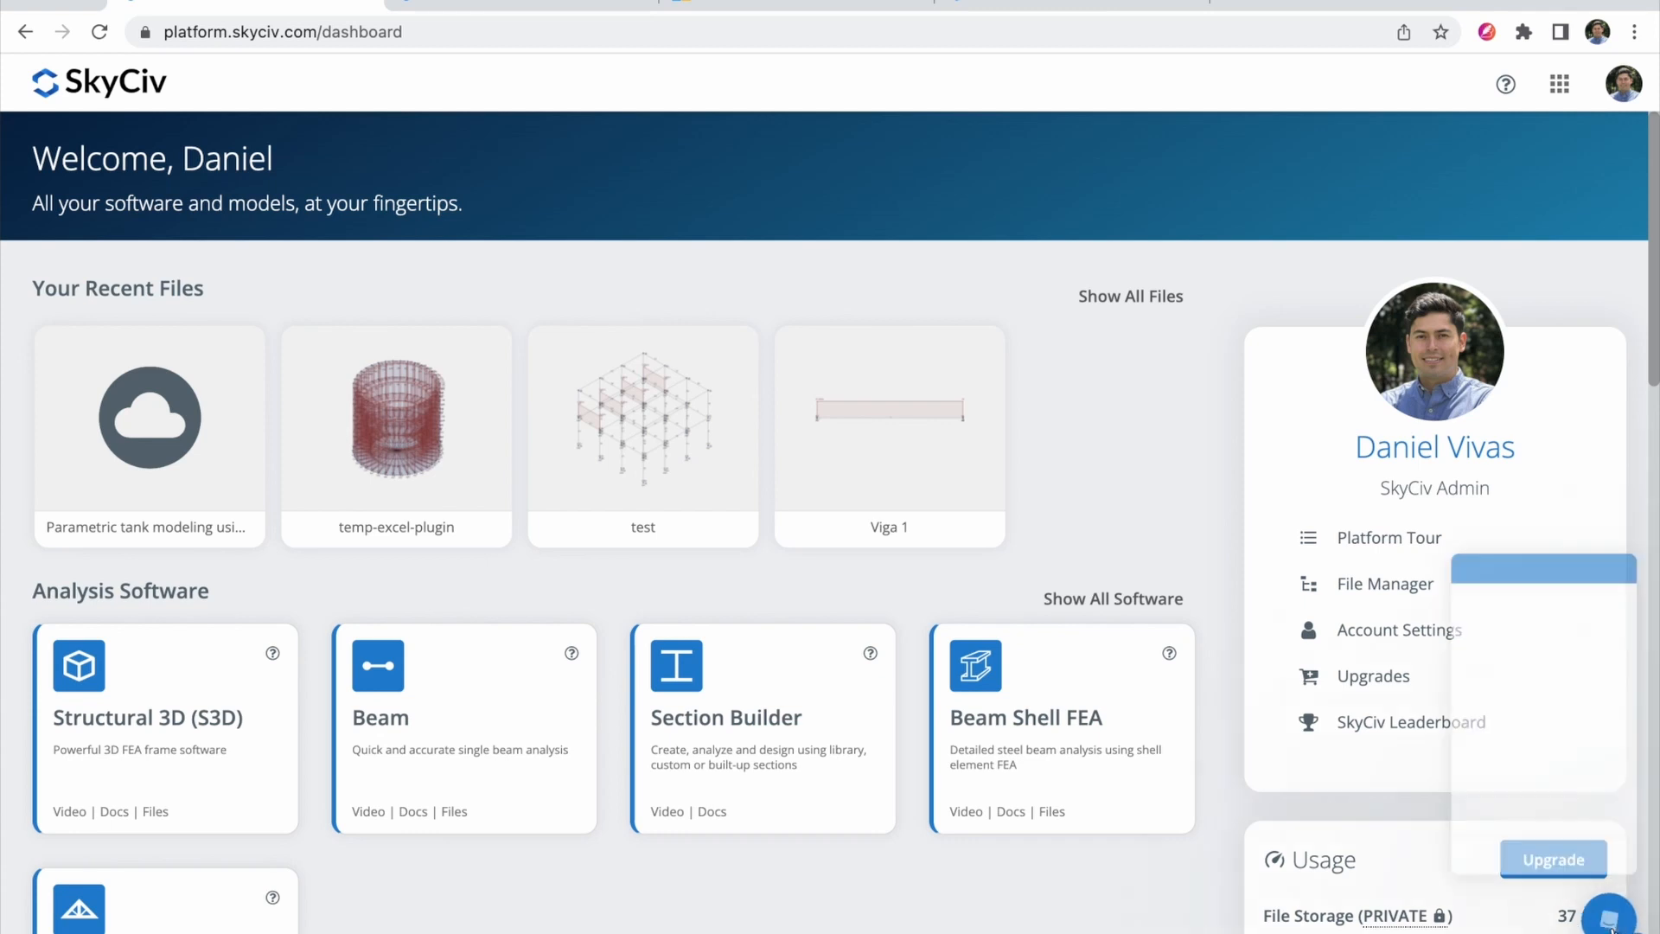